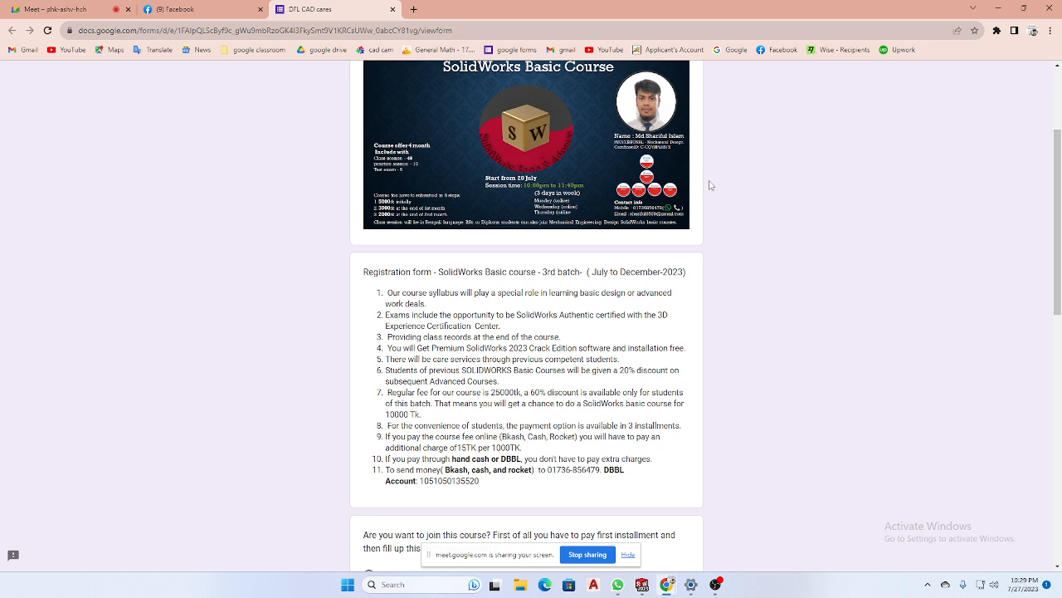
Review the SolidWorks Basic course registration form, including the course terms, the payment instructions and the questions to fill in.
scroll(711, 185, up, 1)
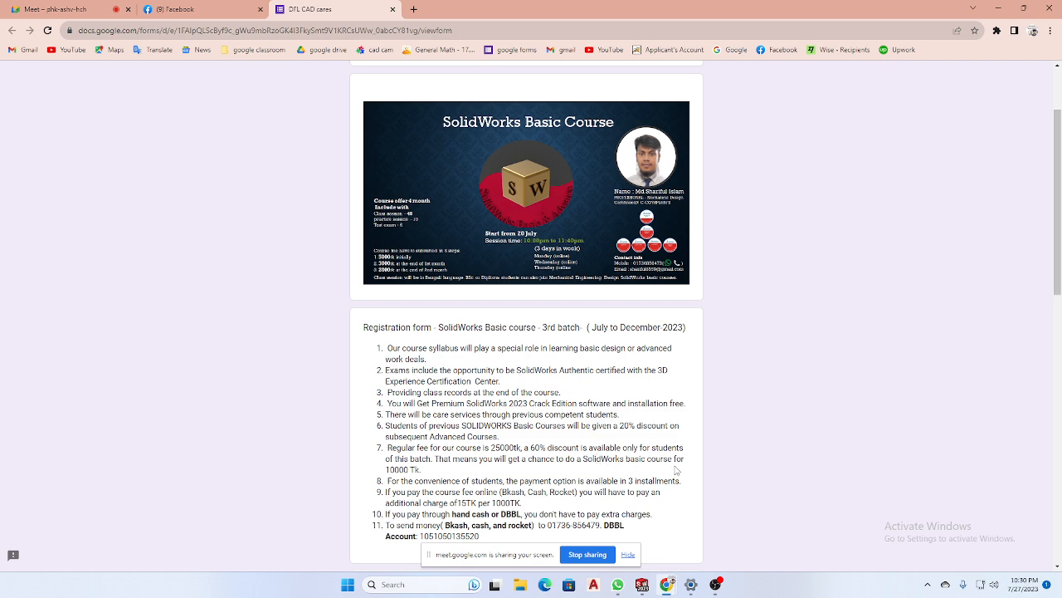
scroll(526, 459, down, 1)
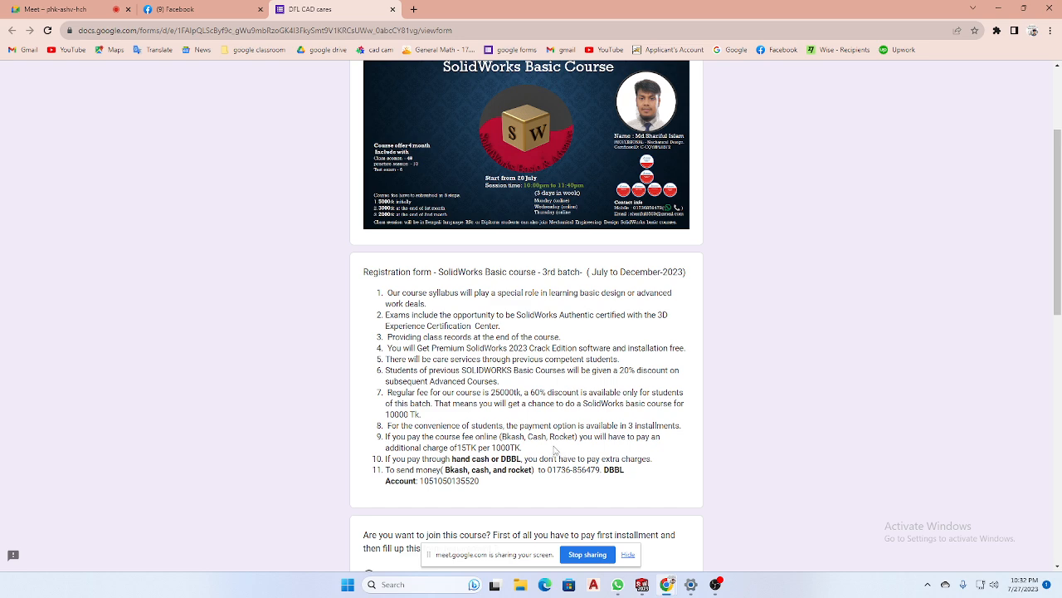
double_click(540, 436)
drag(420, 481, 481, 481)
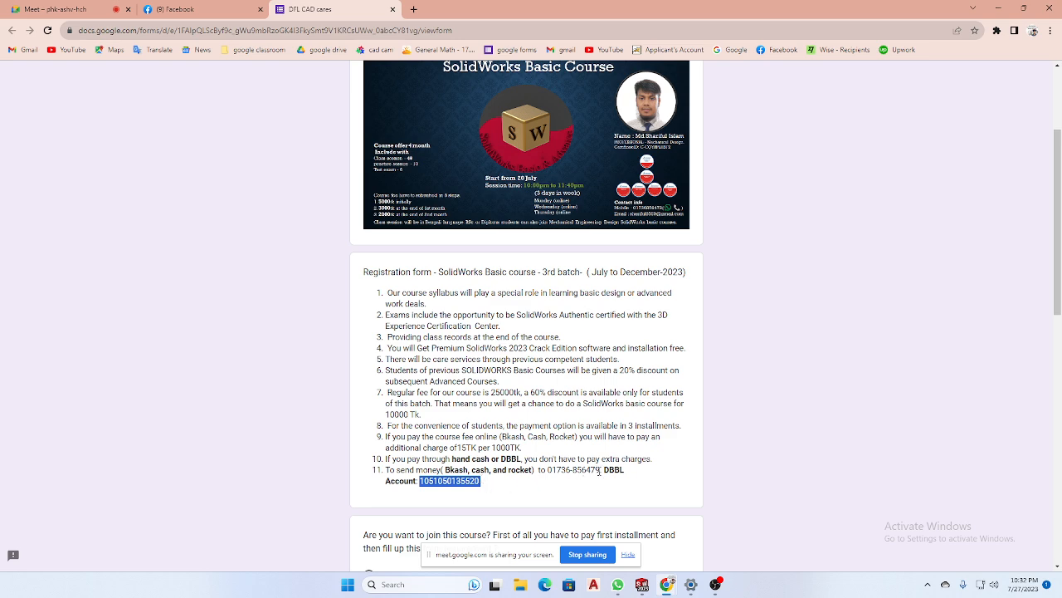
drag(599, 470, 545, 472)
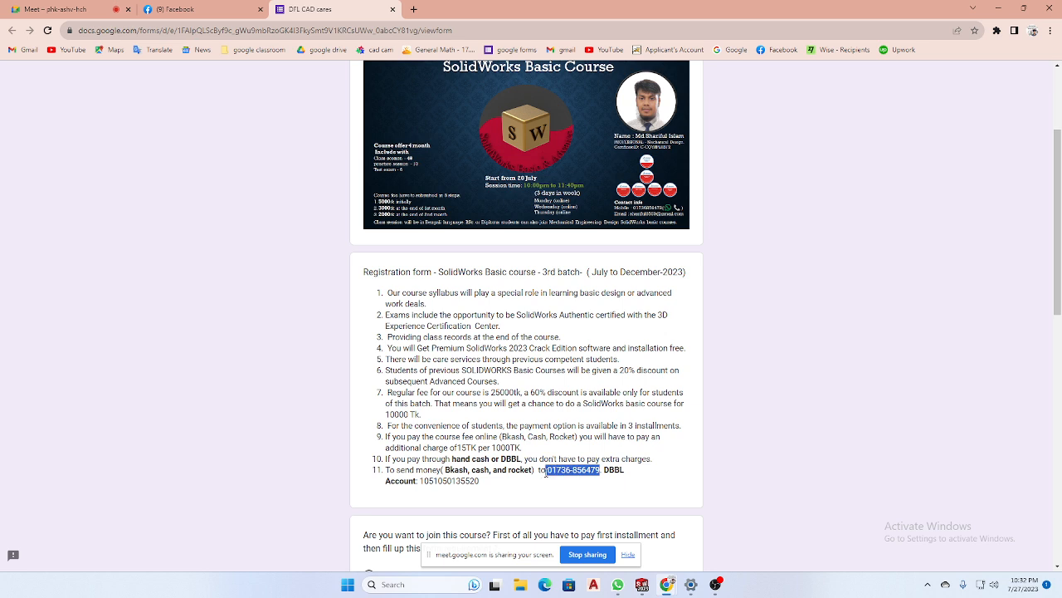
click(381, 296)
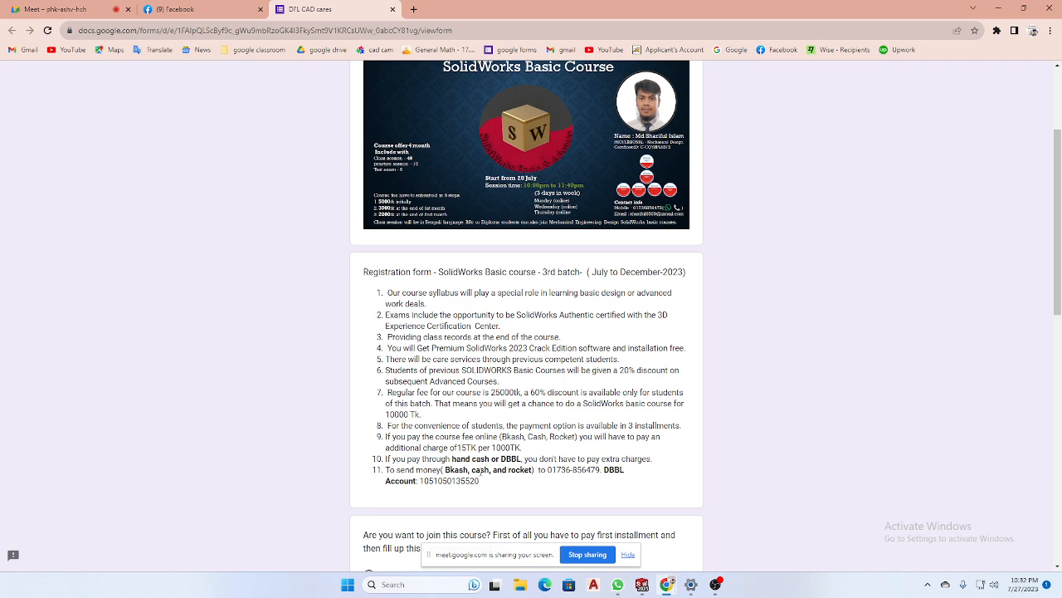
scroll(481, 464, down, 4)
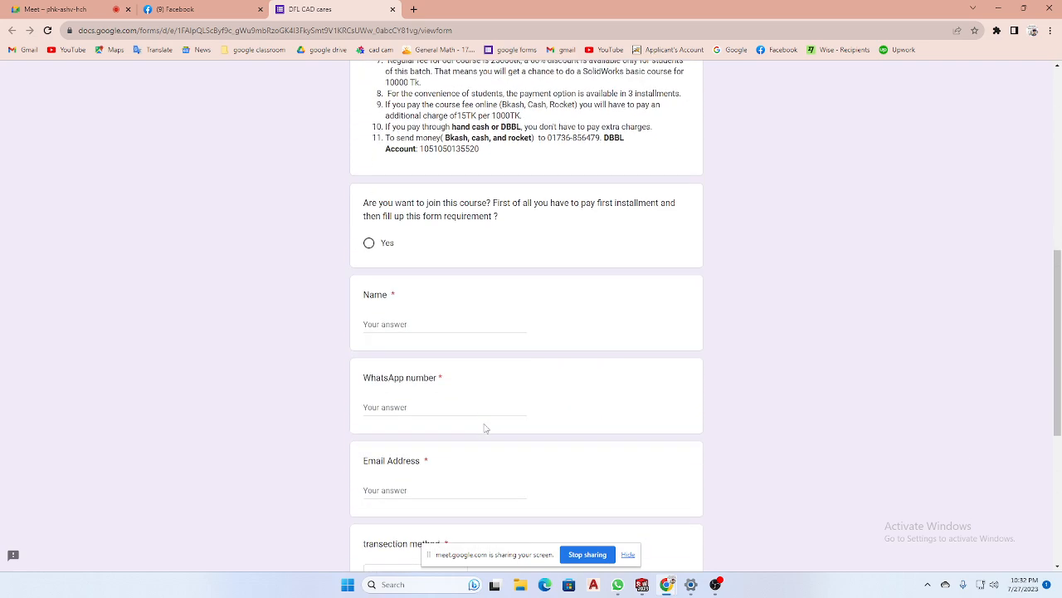
scroll(485, 428, up, 2)
scroll(484, 429, down, 3)
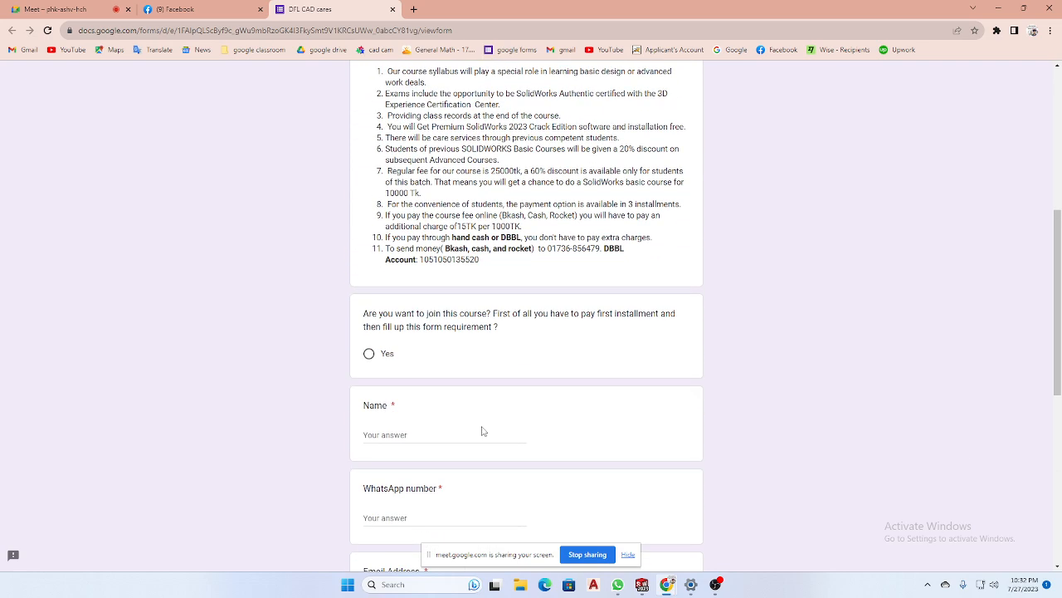
scroll(478, 436, down, 3)
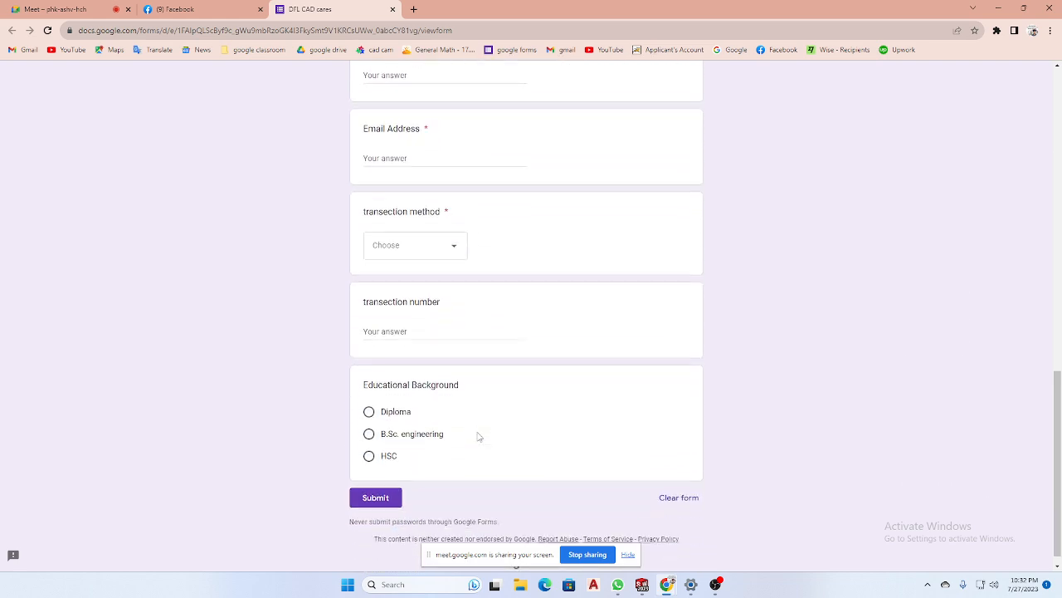
scroll(478, 437, up, 3)
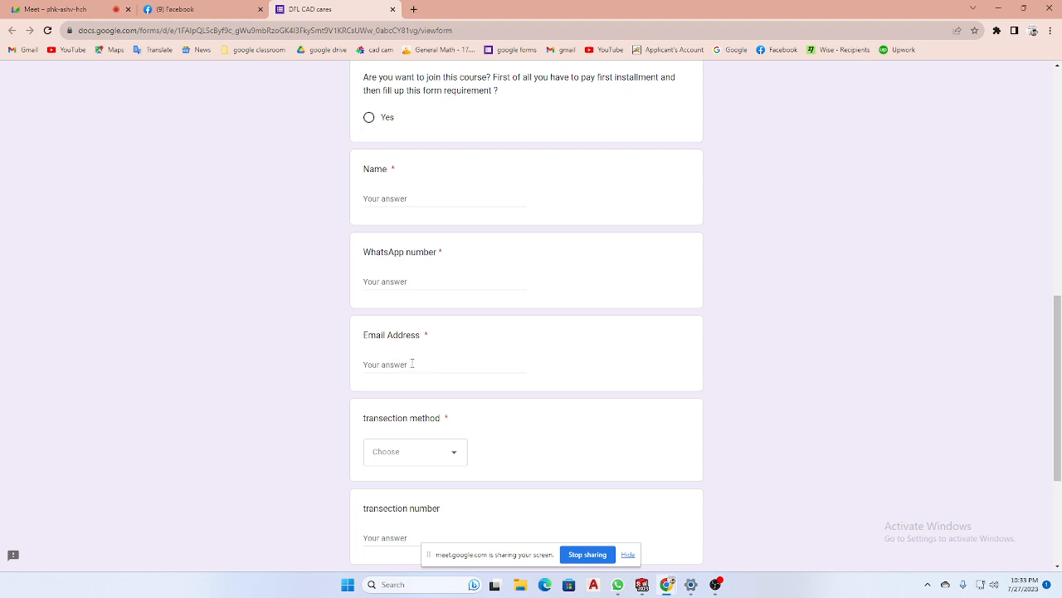
Choose Bkash as the transection method in the registration form and place the cursor in the transection number answer.
scroll(460, 340, down, 1)
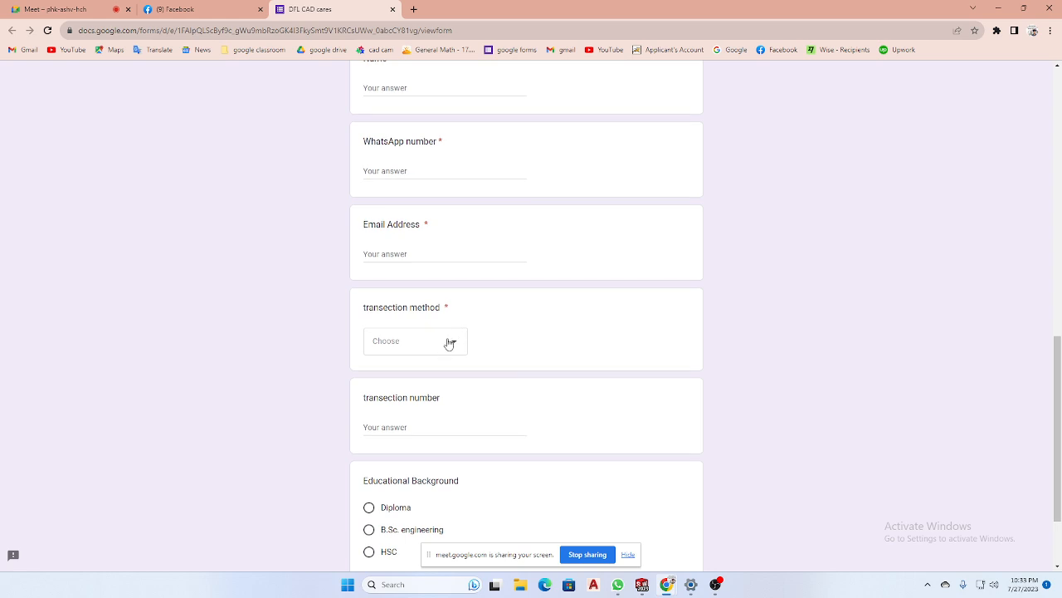
click(448, 341)
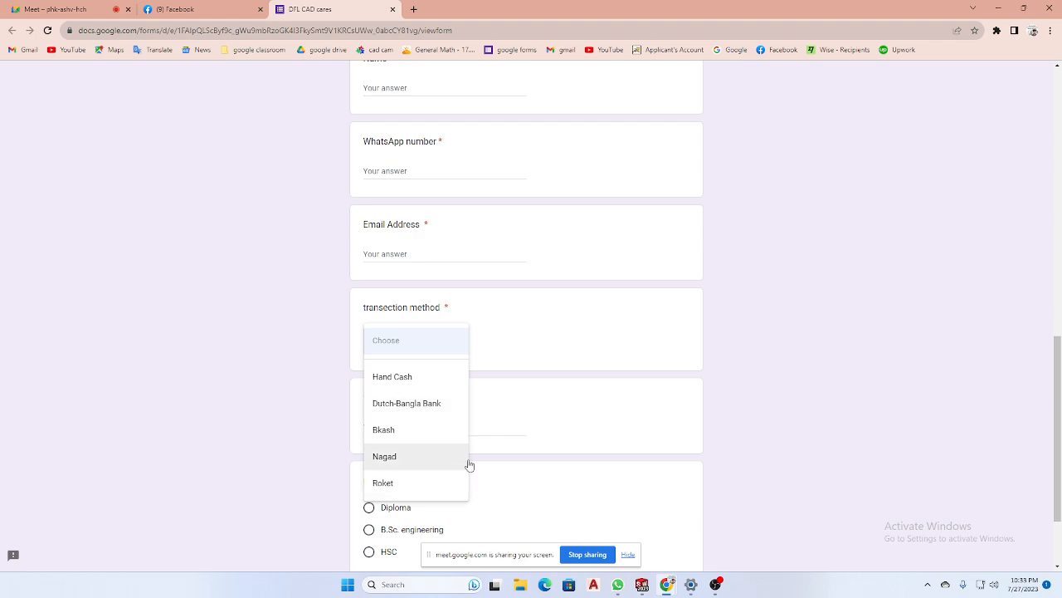
click(560, 364)
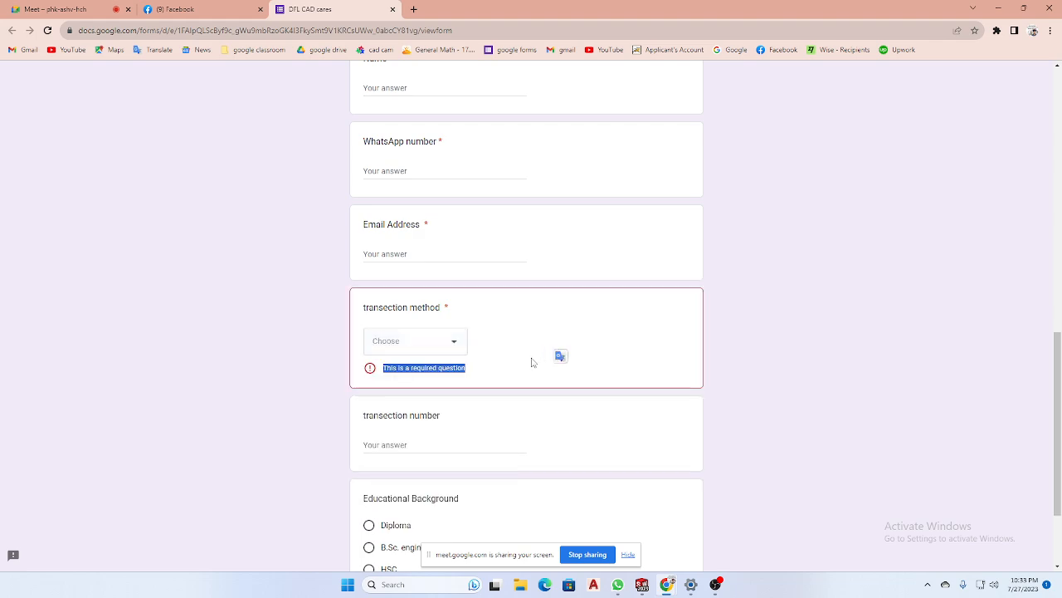
click(448, 345)
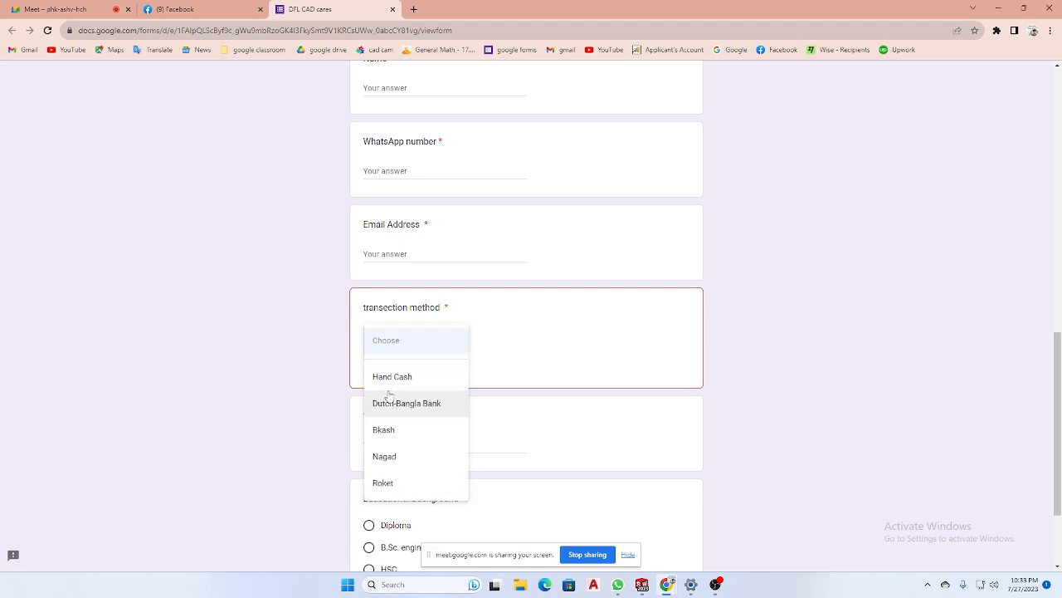
click(389, 438)
scroll(524, 339, down, 1)
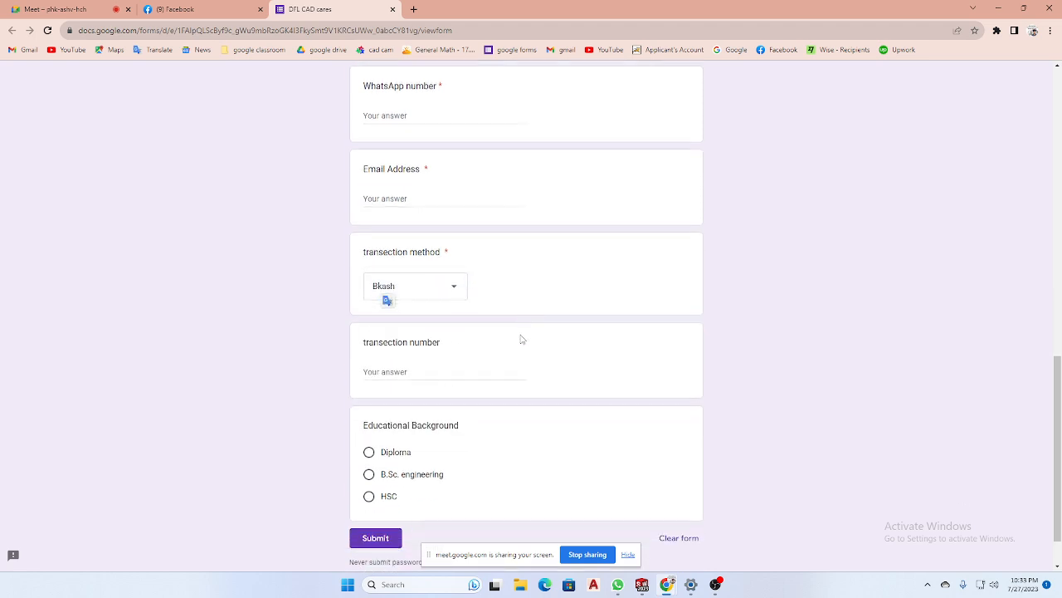
click(422, 370)
scroll(470, 438, up, 15)
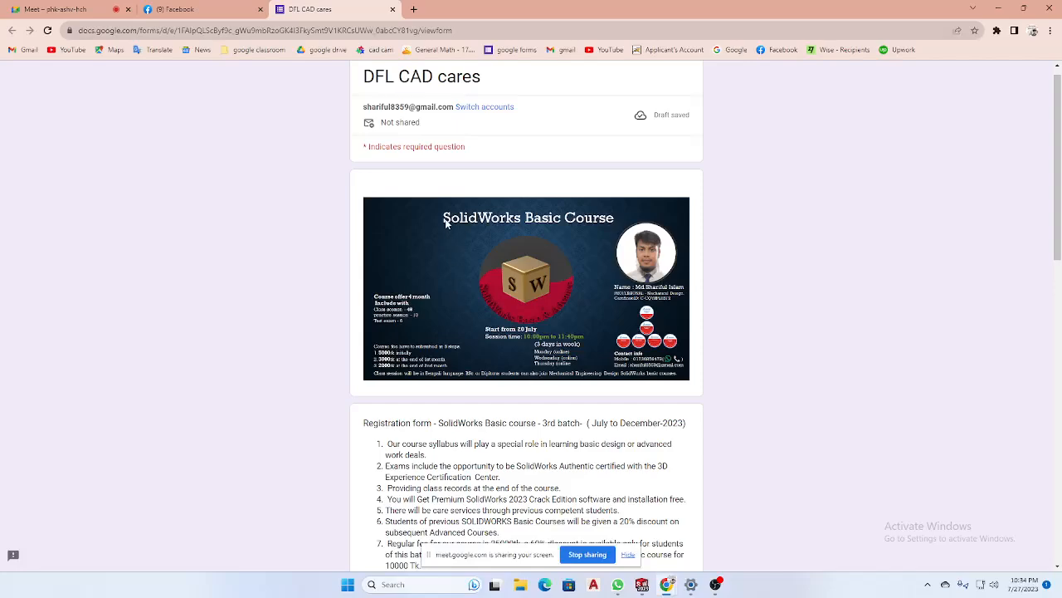
scroll(445, 223, down, 15)
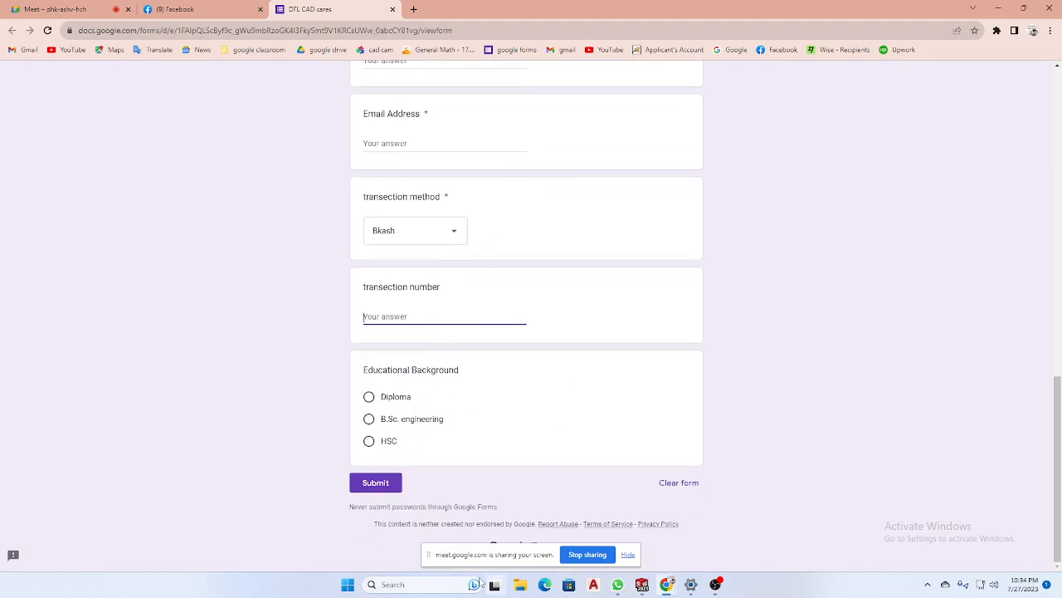
Switch to Excel, open the recent workbook "vauture list for DFI cad cares" and show Sheet1.
click(435, 586)
click(428, 209)
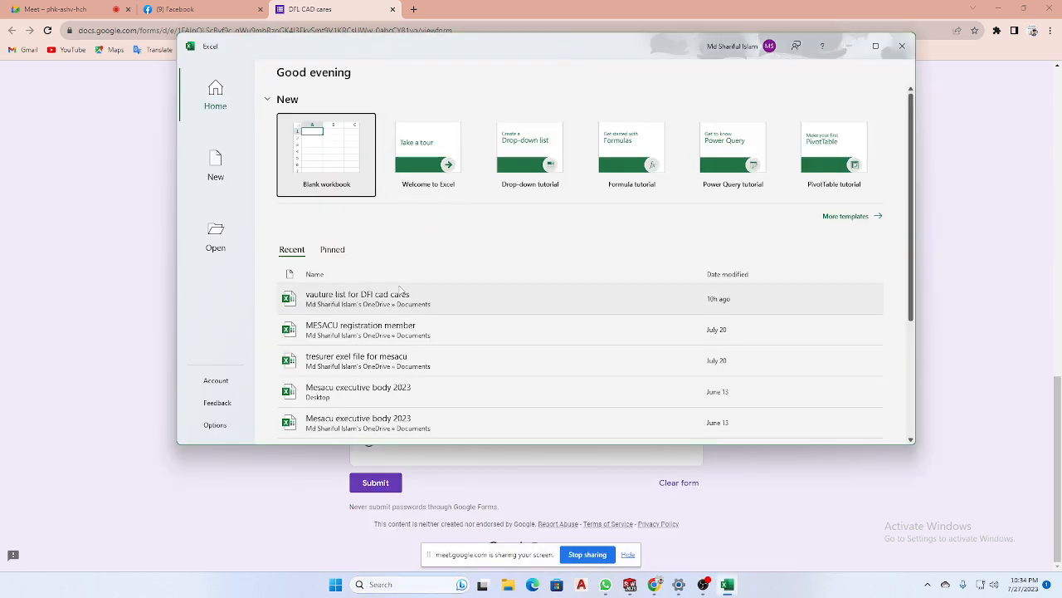
click(389, 300)
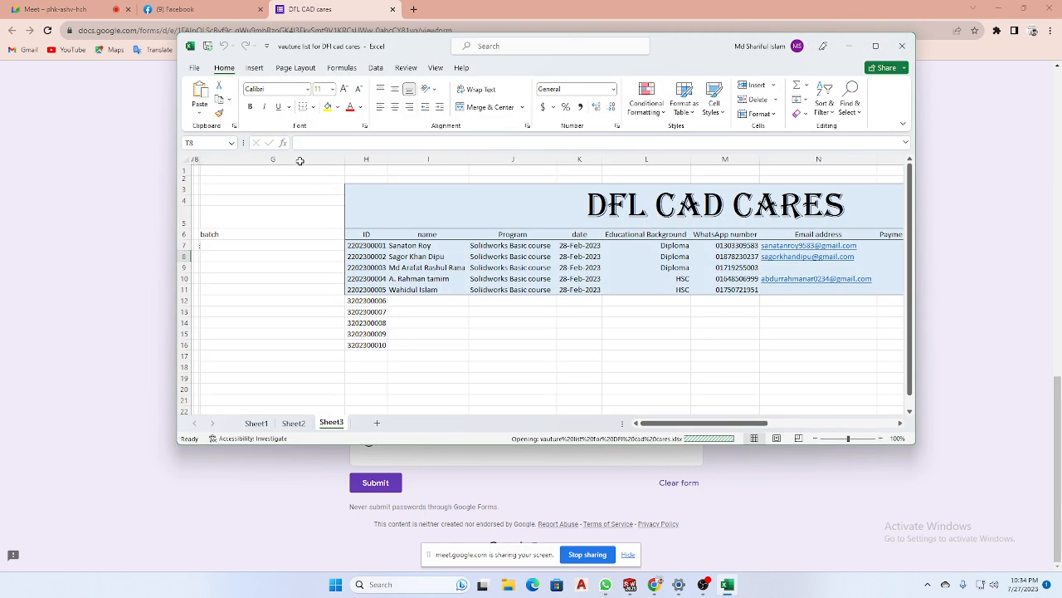
click(768, 99)
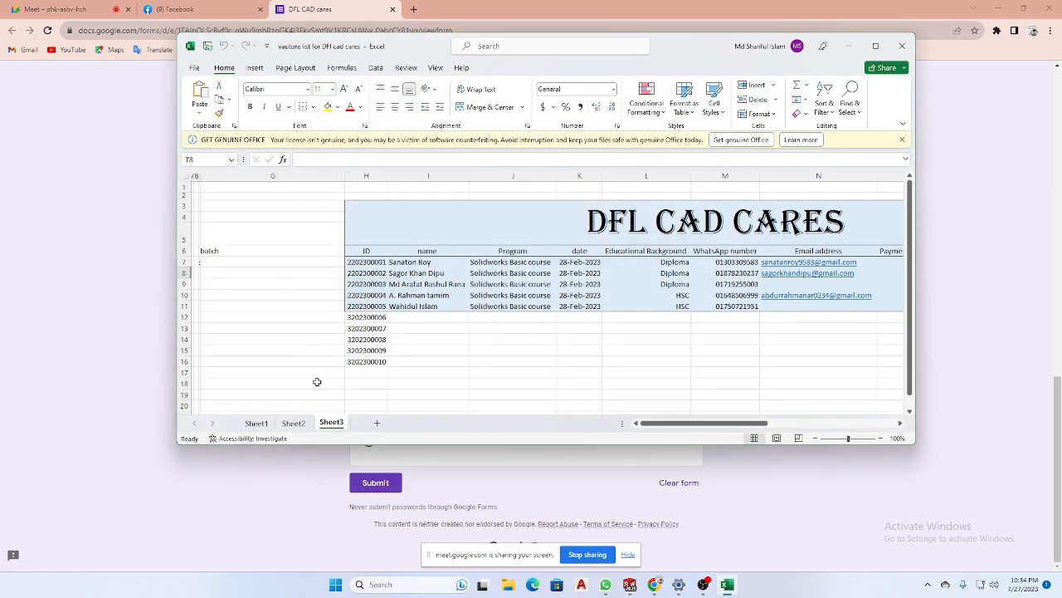
click(294, 422)
click(257, 422)
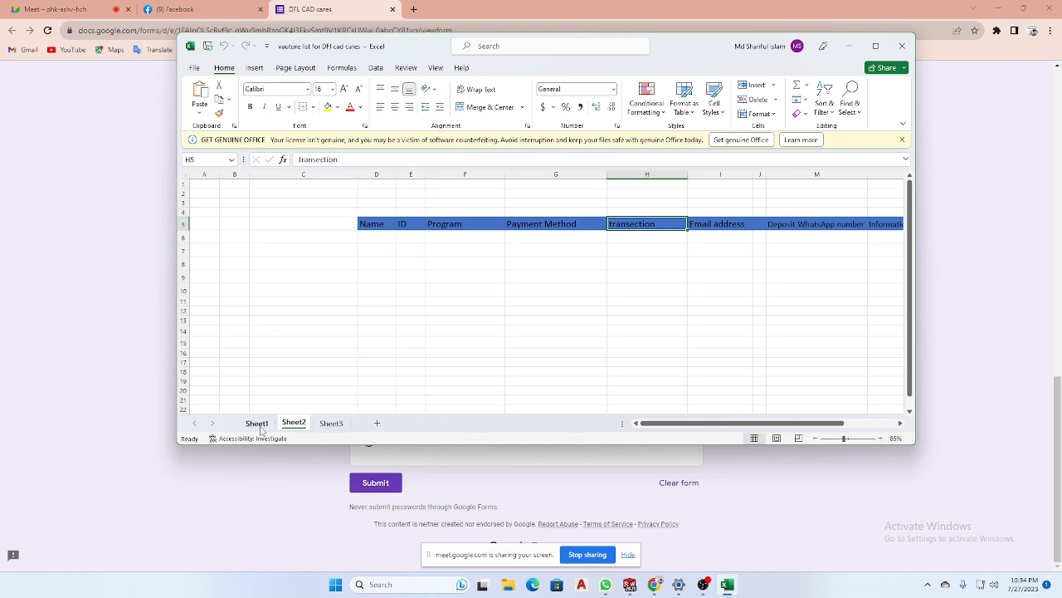
Maximize the workbook window and check the print preview of the Sheet1 voucher.
scroll(426, 328, up, 5)
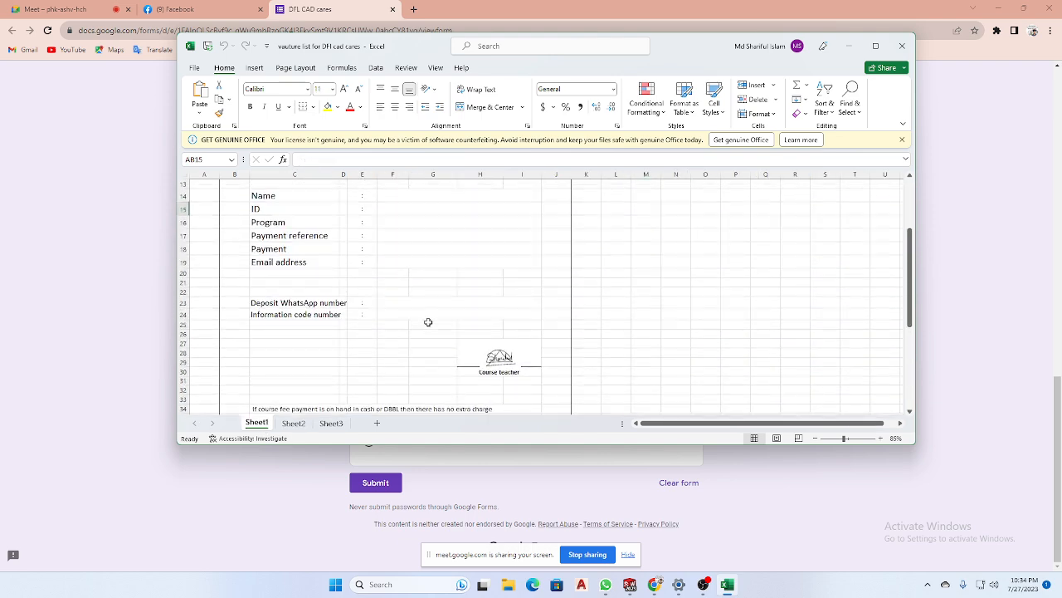
key(ctrl+p)
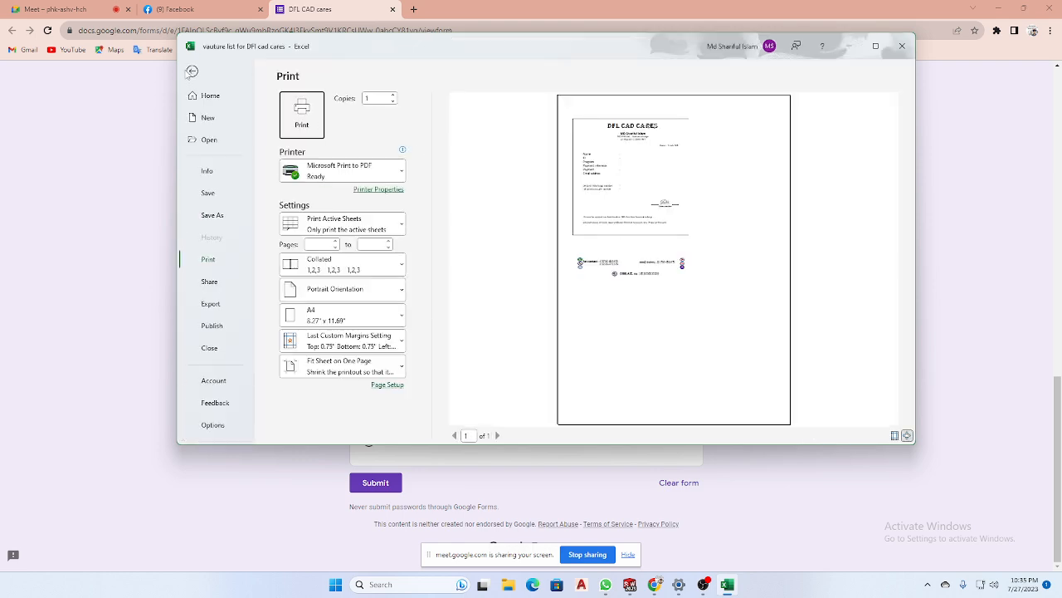
click(192, 71)
click(875, 46)
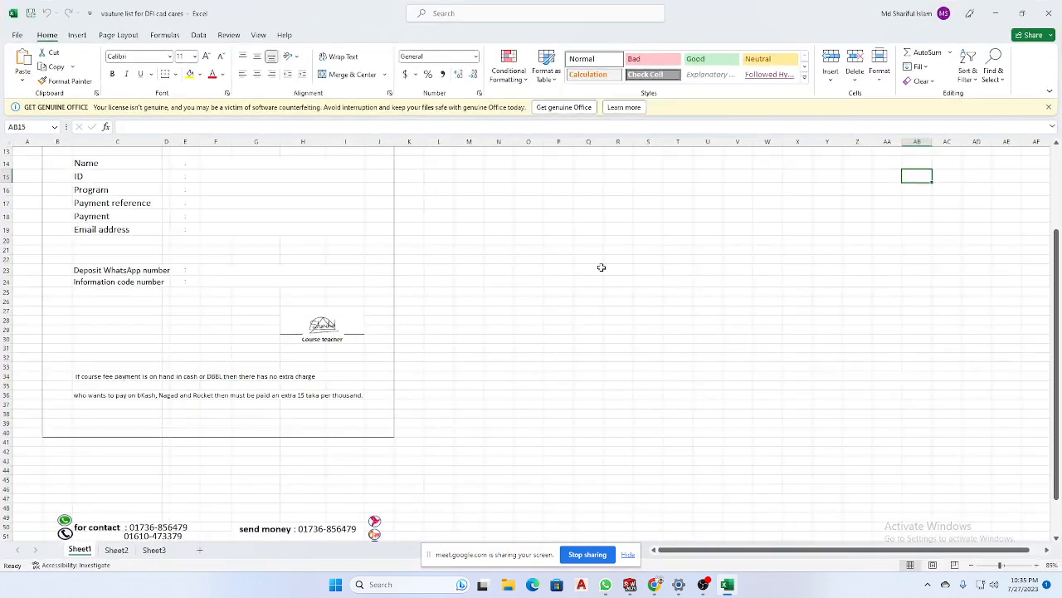
scroll(512, 290, up, 4)
key(ctrl+p)
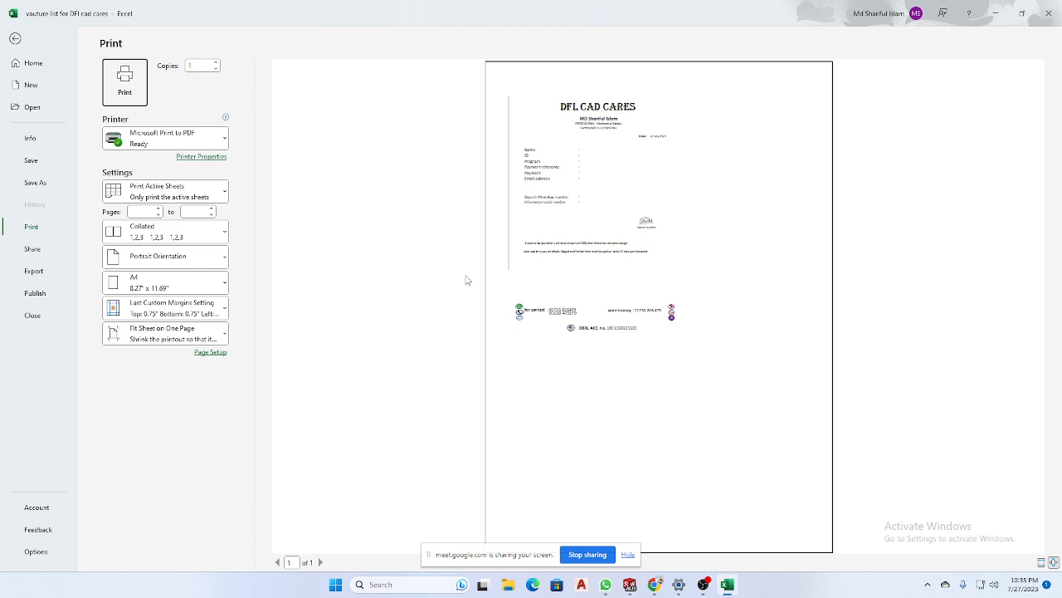
click(16, 39)
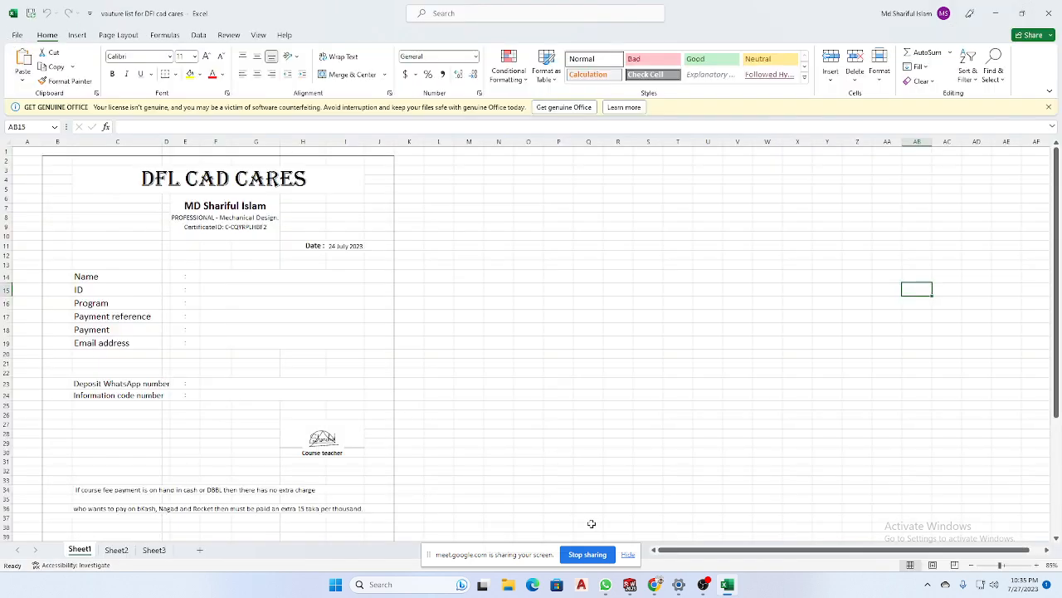
Examine the Sheet1 voucher template from its heading and student fields down to the fee notes and payment contact details.
mouse_move(605, 588)
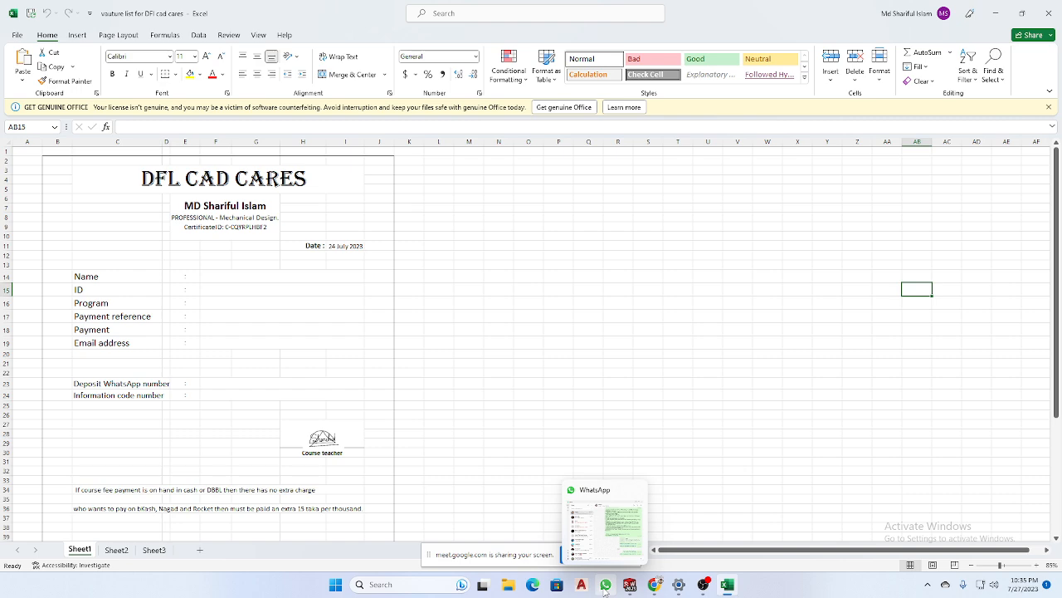
scroll(162, 349, down, 1)
scroll(166, 336, up, 1)
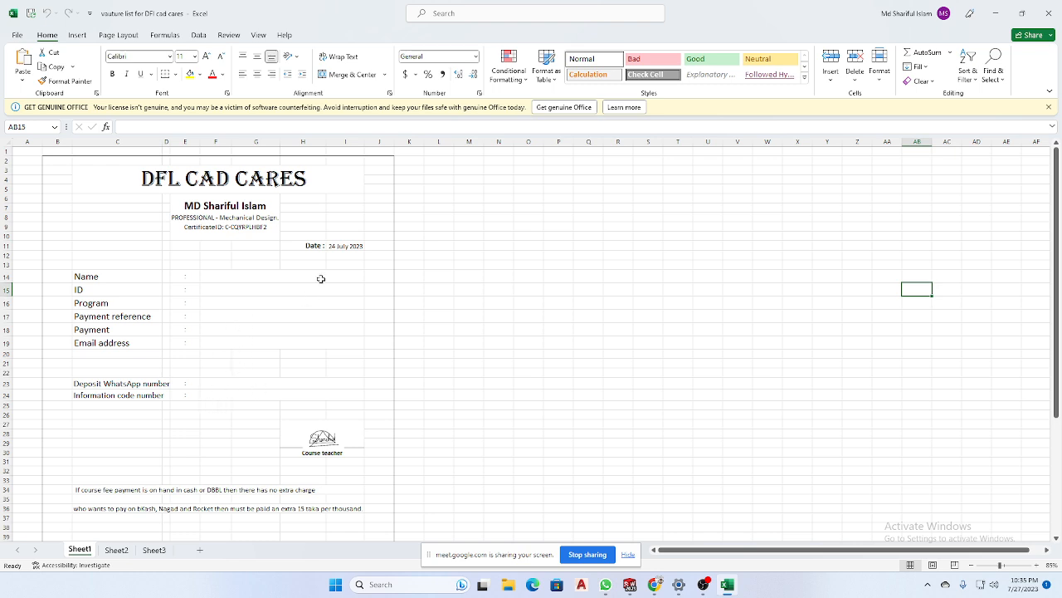
scroll(277, 348, down, 1)
scroll(278, 348, up, 1)
scroll(278, 348, down, 5)
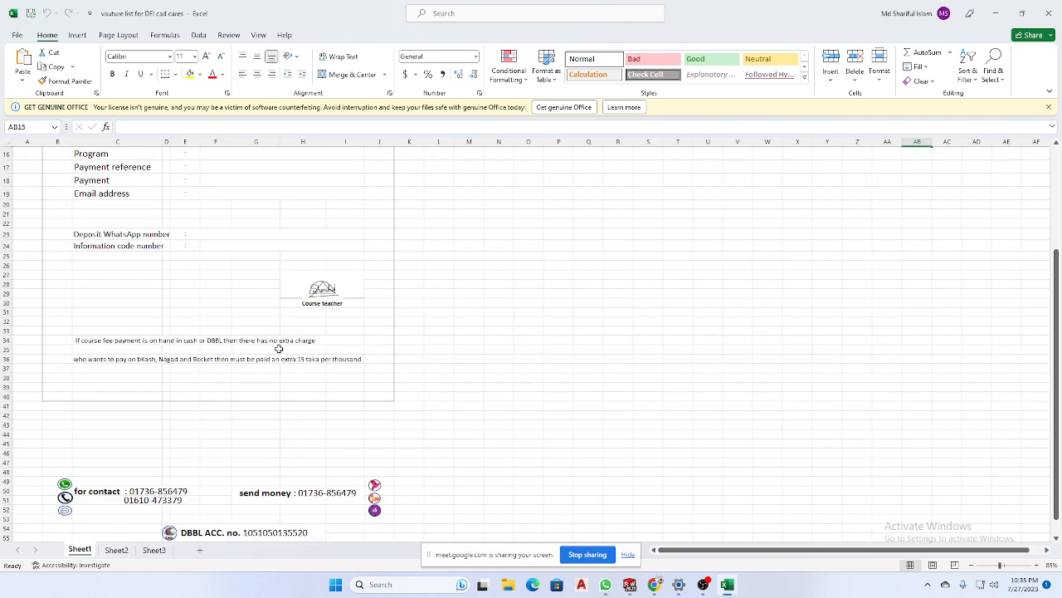
scroll(279, 348, down, 3)
scroll(281, 351, up, 2)
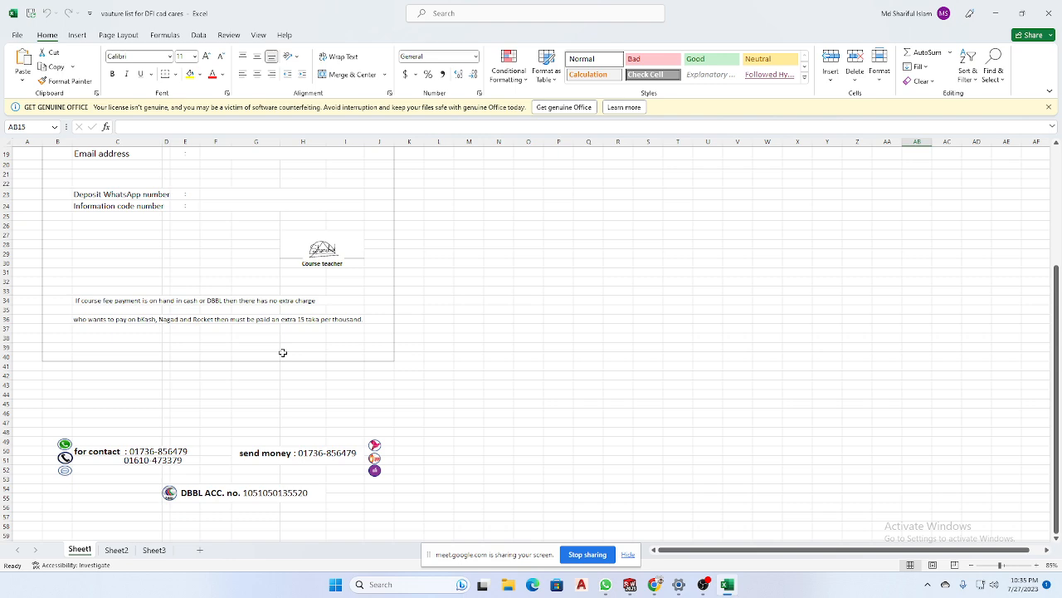
scroll(282, 353, up, 3)
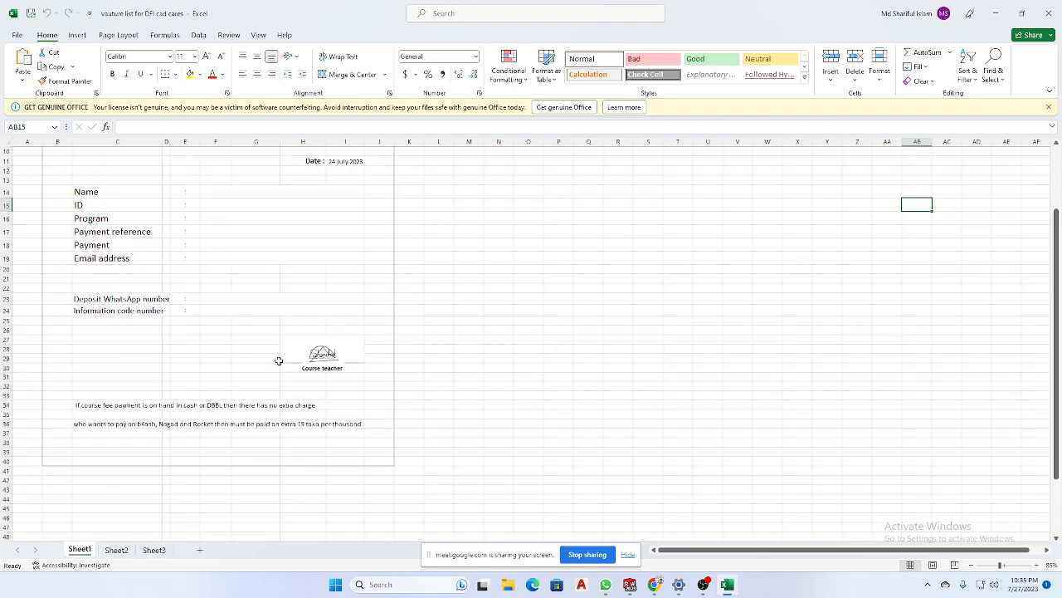
scroll(279, 360, up, 3)
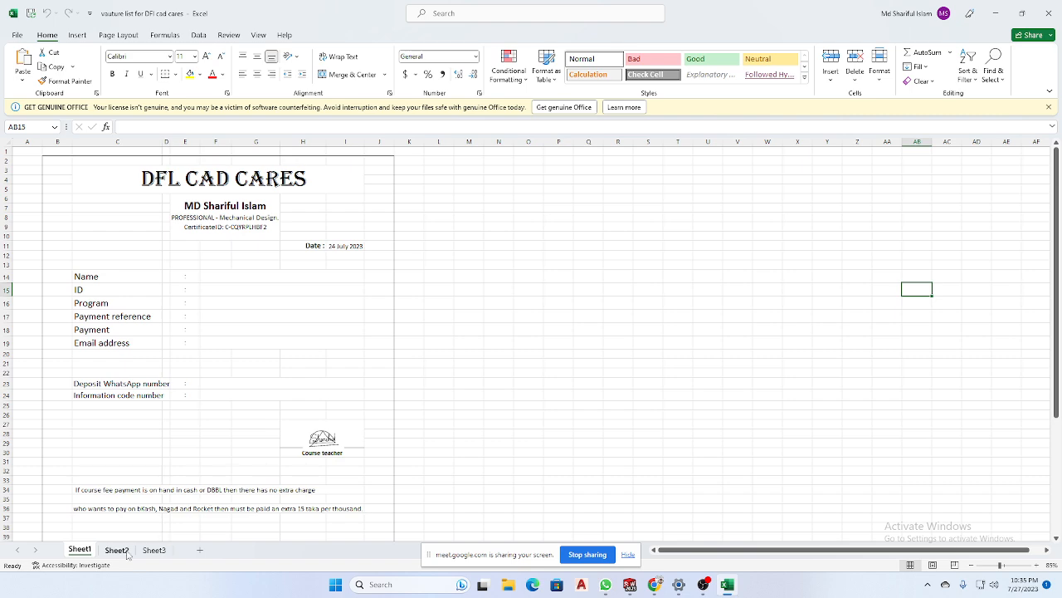
Enlarge the student list on Sheet3 and widen the ID column to fit the full ID numbers.
click(153, 549)
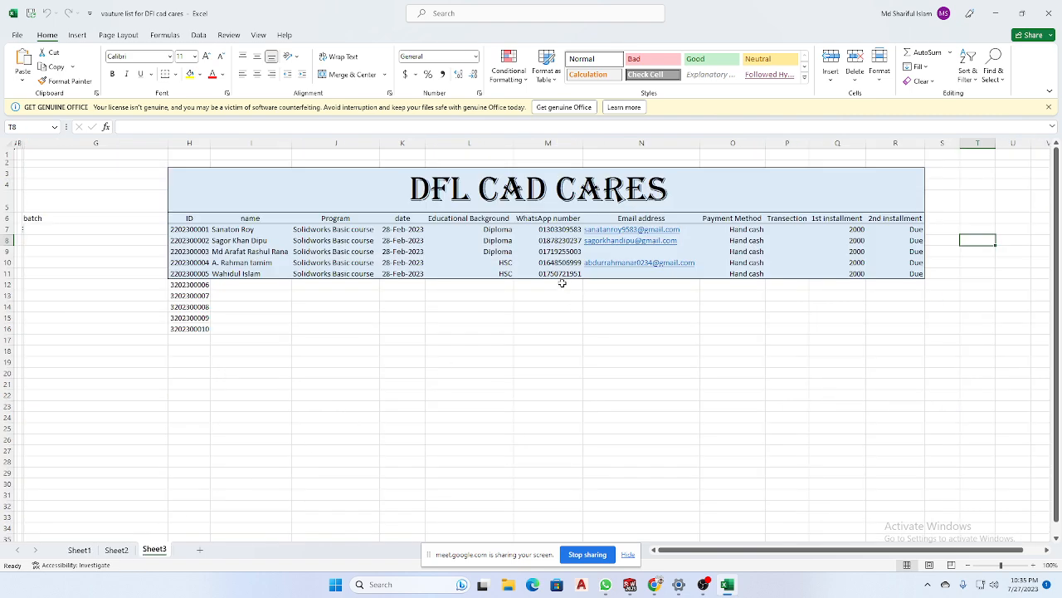
ctrl+scroll(415, 269, up, 3)
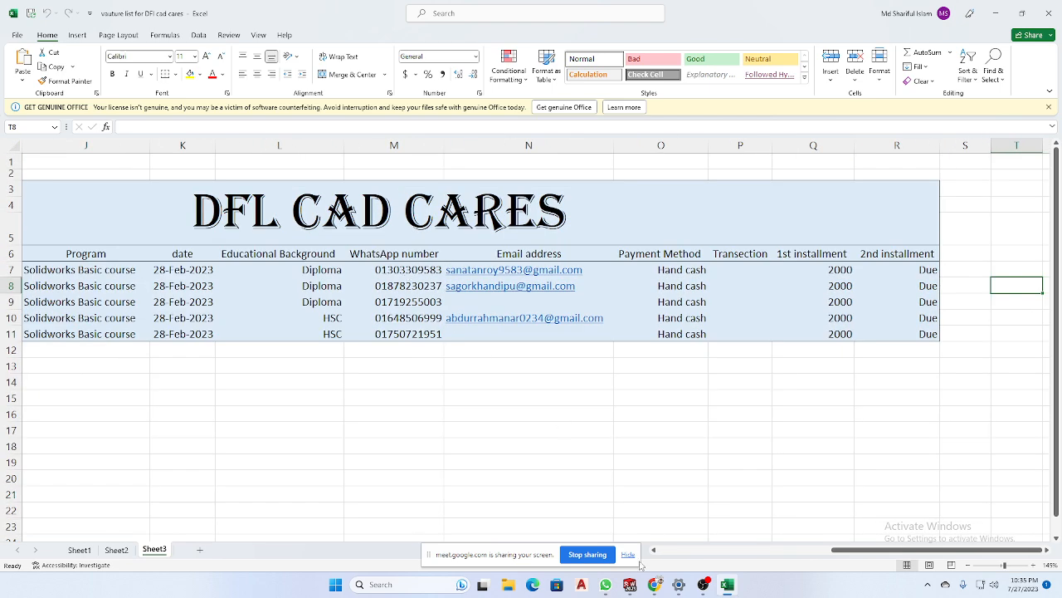
drag(857, 549, 793, 539)
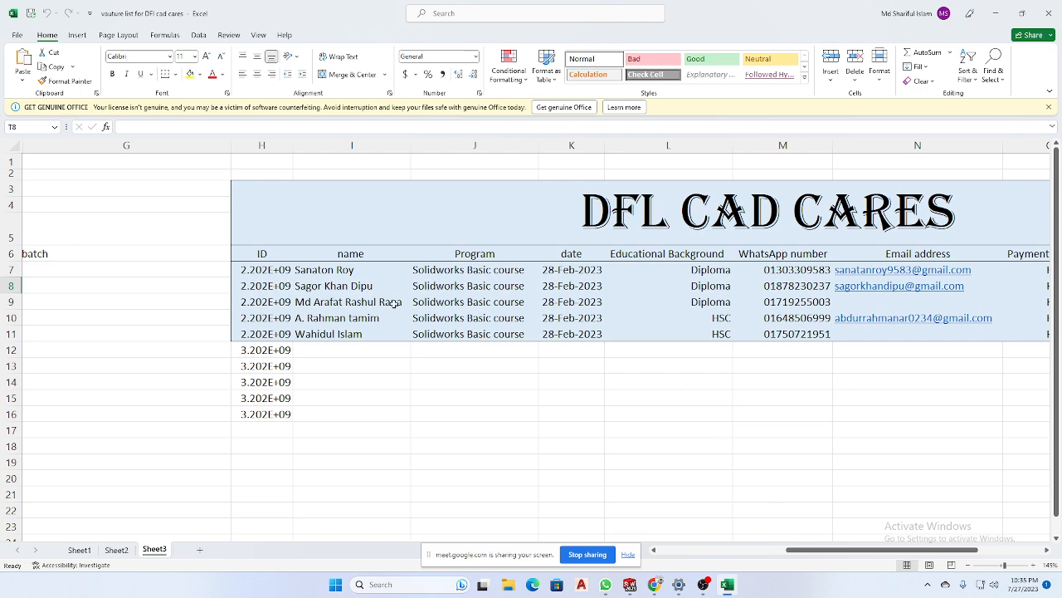
drag(292, 147, 324, 147)
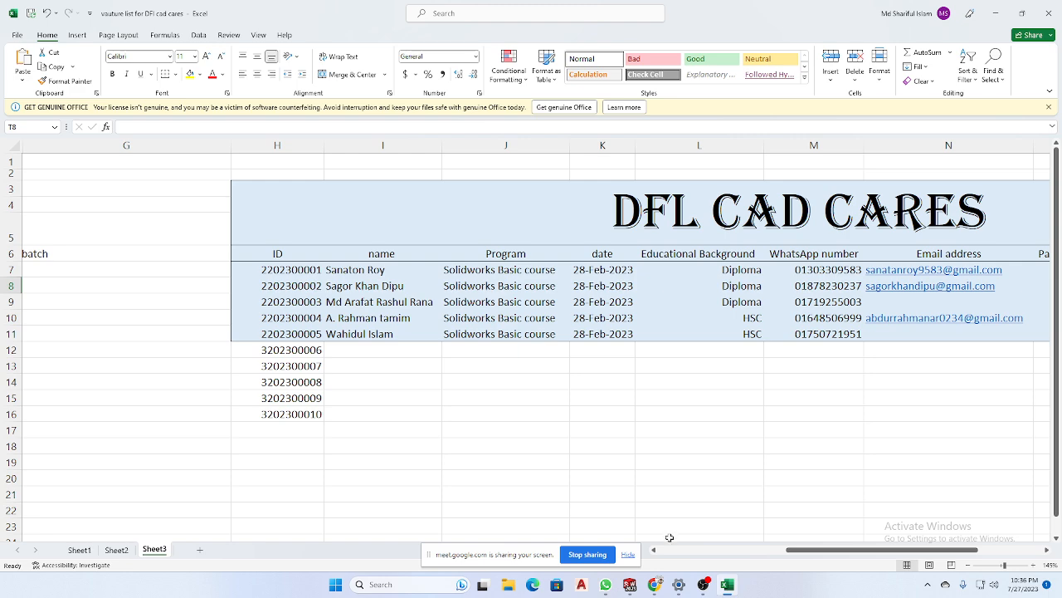
Switch to the Google Meet call in Chrome and stop presenting the screen.
mouse_move(653, 586)
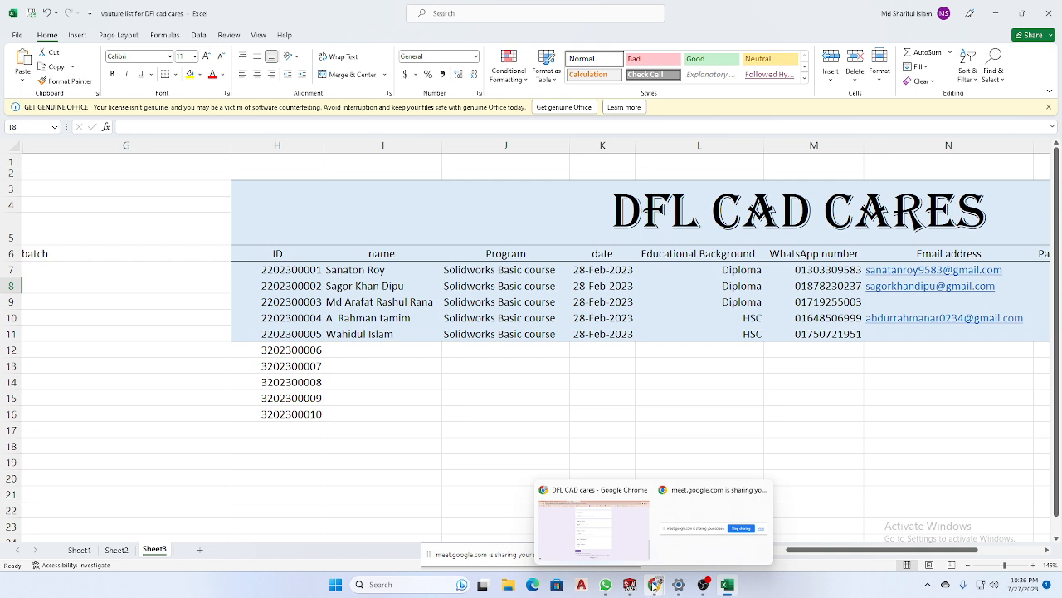
mouse_move(635, 552)
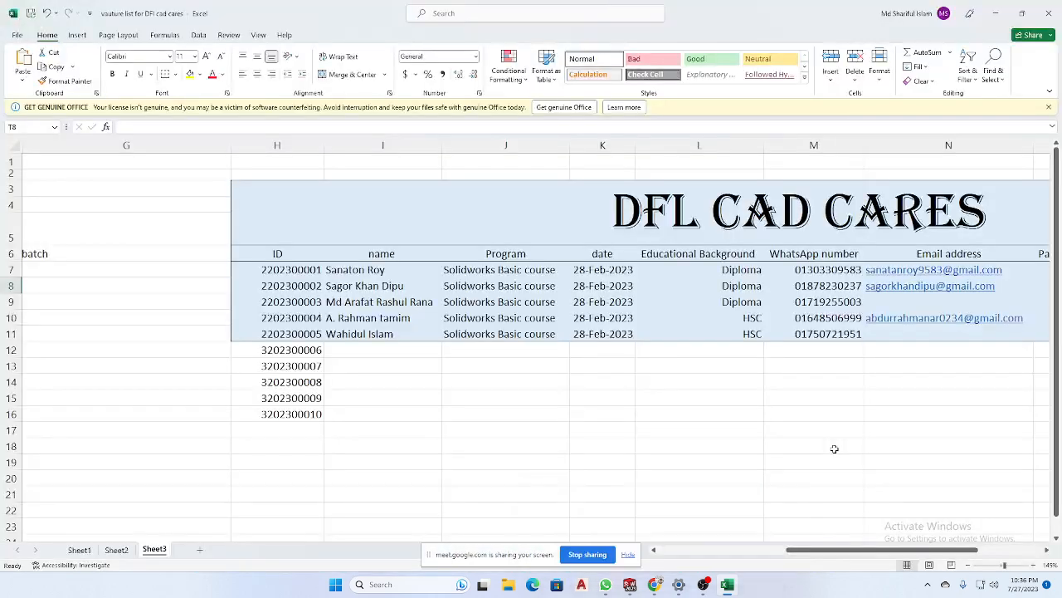
click(655, 584)
mouse_move(655, 584)
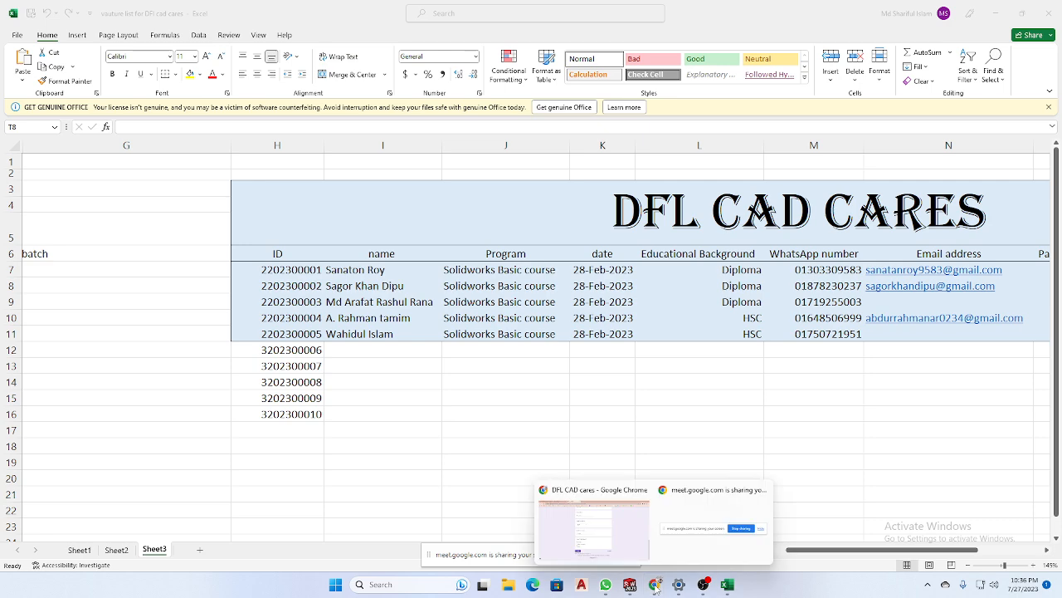
click(627, 535)
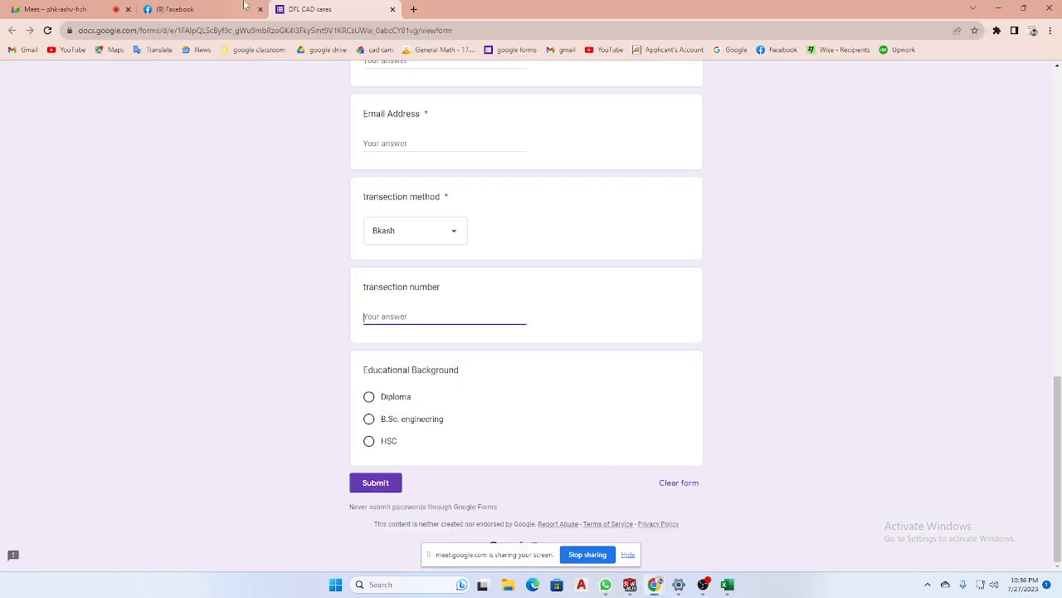
click(51, 10)
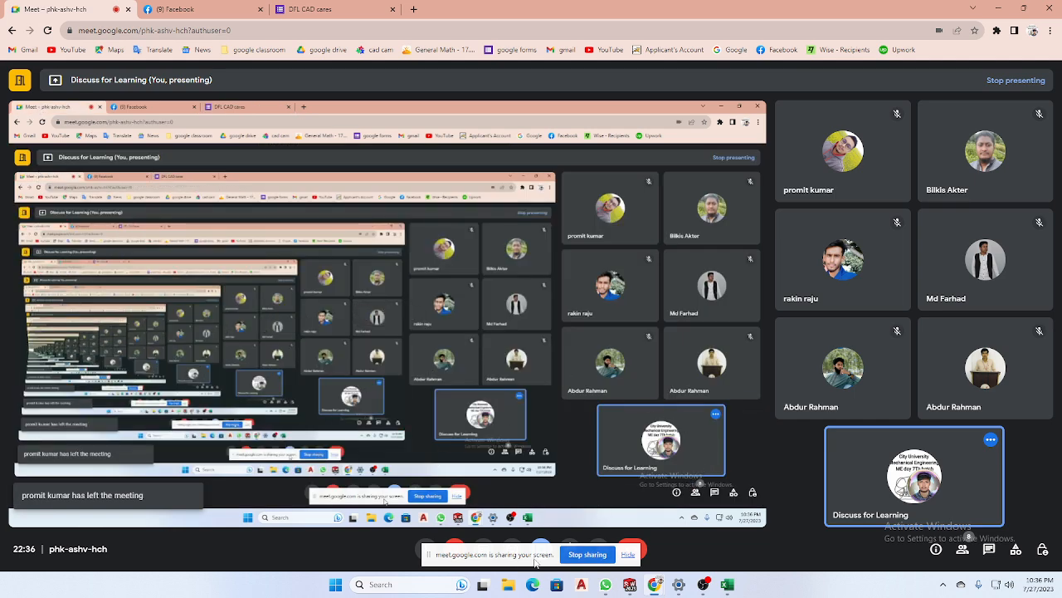
click(588, 553)
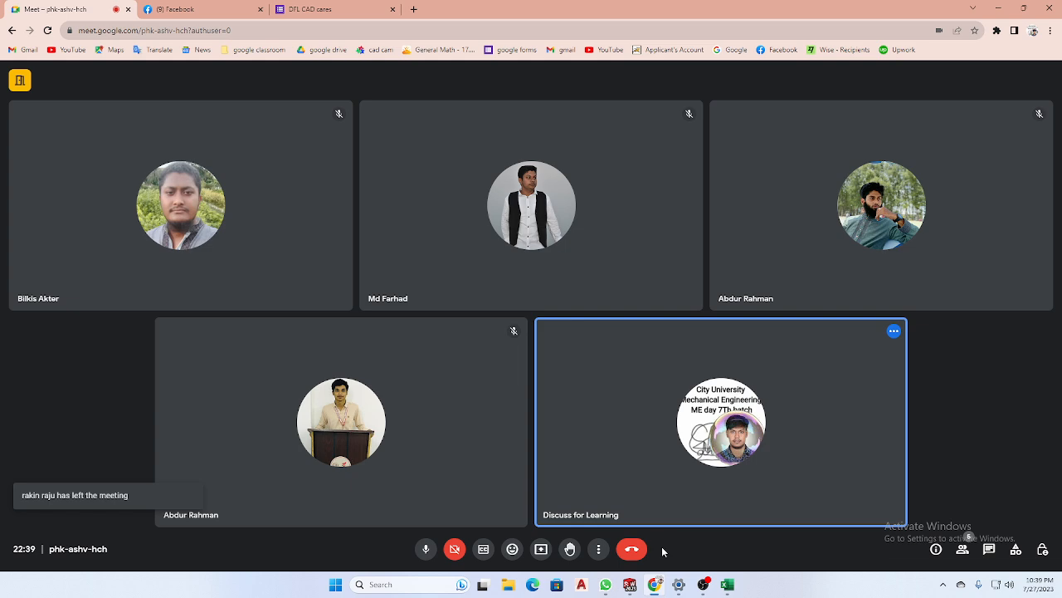
Run an internet speed test on Fast.com in a new browser tab and minimize the Excel workbook window.
click(415, 8)
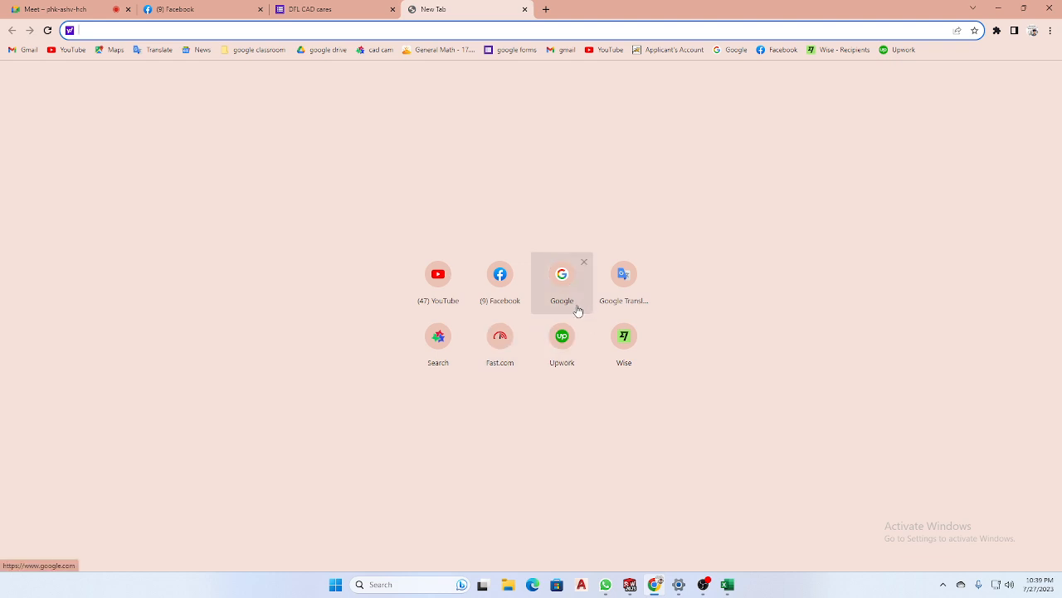
click(507, 353)
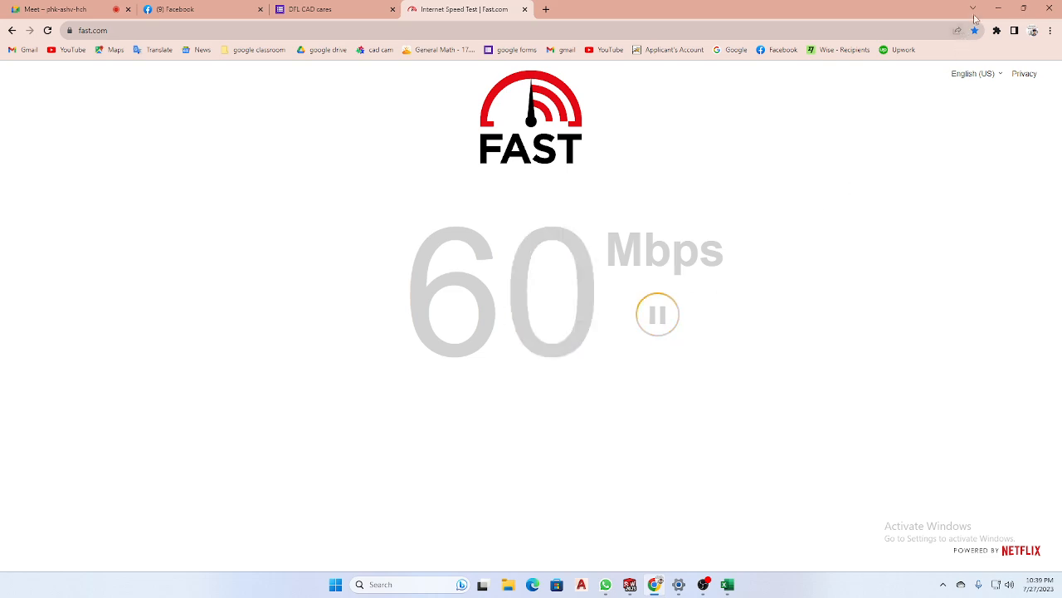
click(998, 8)
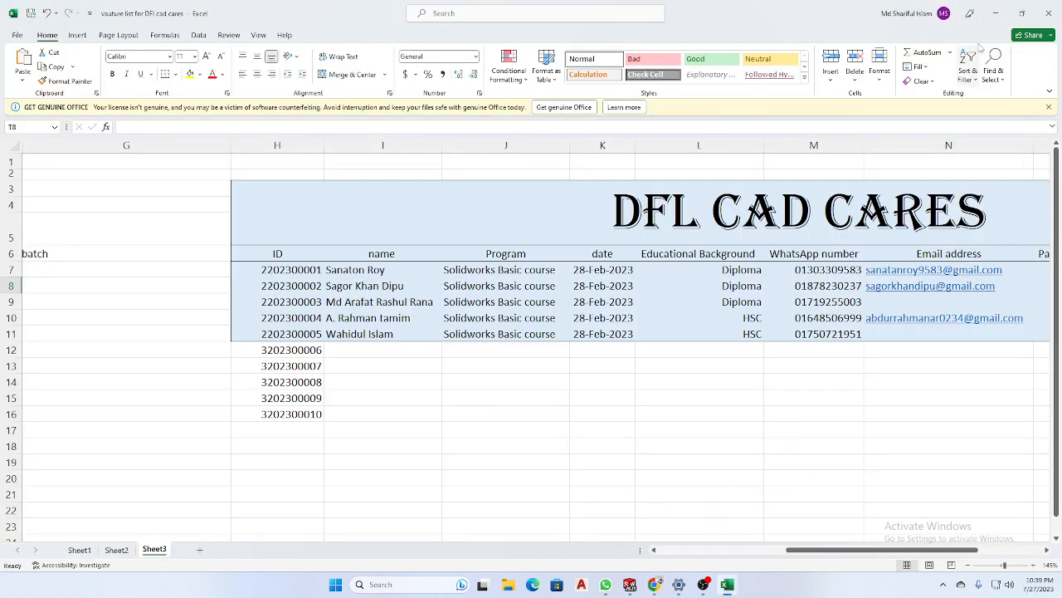
click(996, 13)
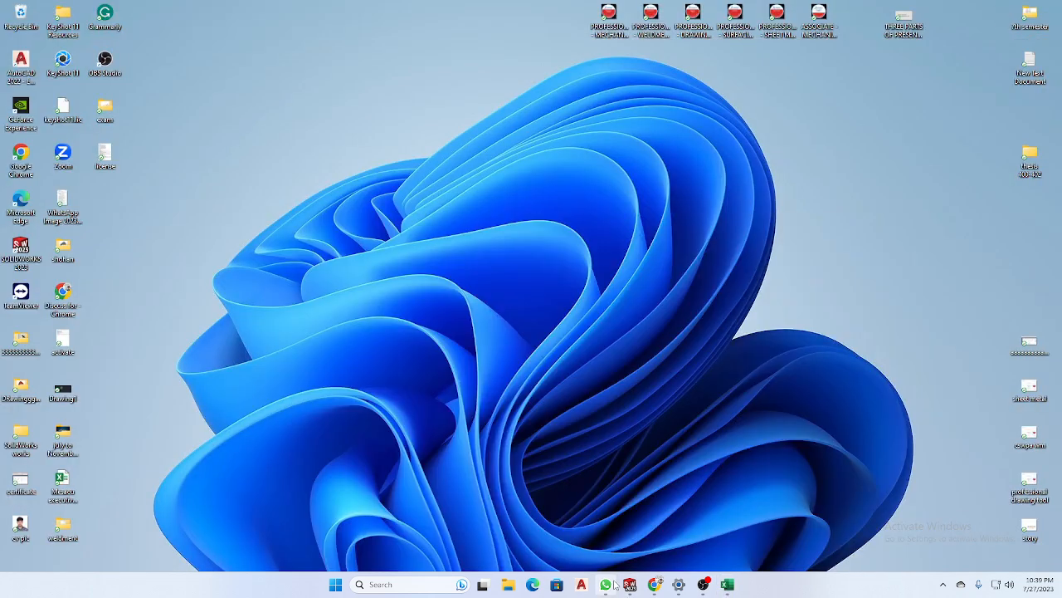
click(654, 584)
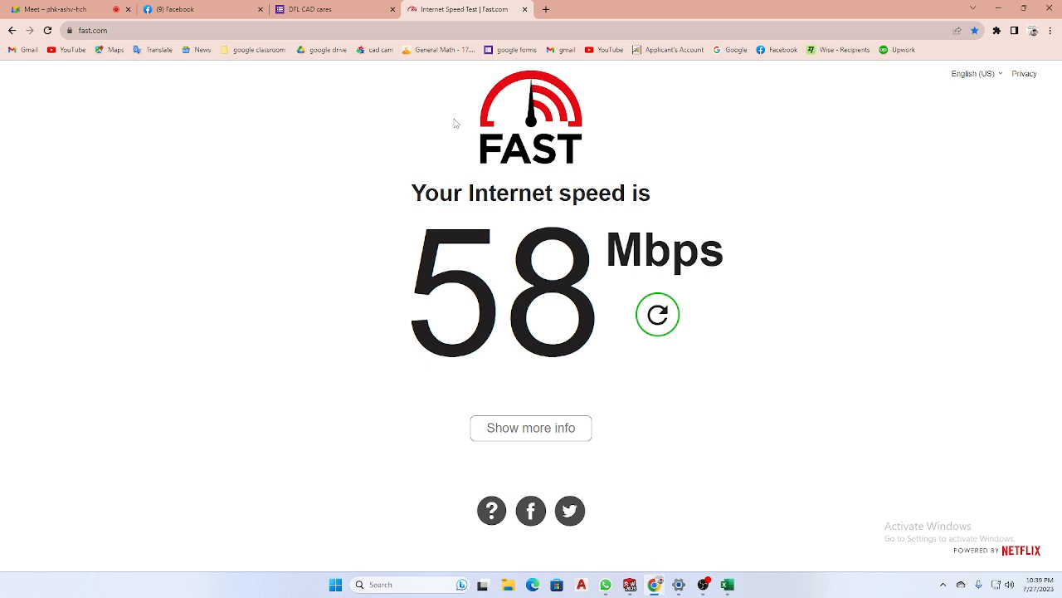
Return to the Google Meet call, present the entire screen and minimize the browser to show the desktop.
click(83, 10)
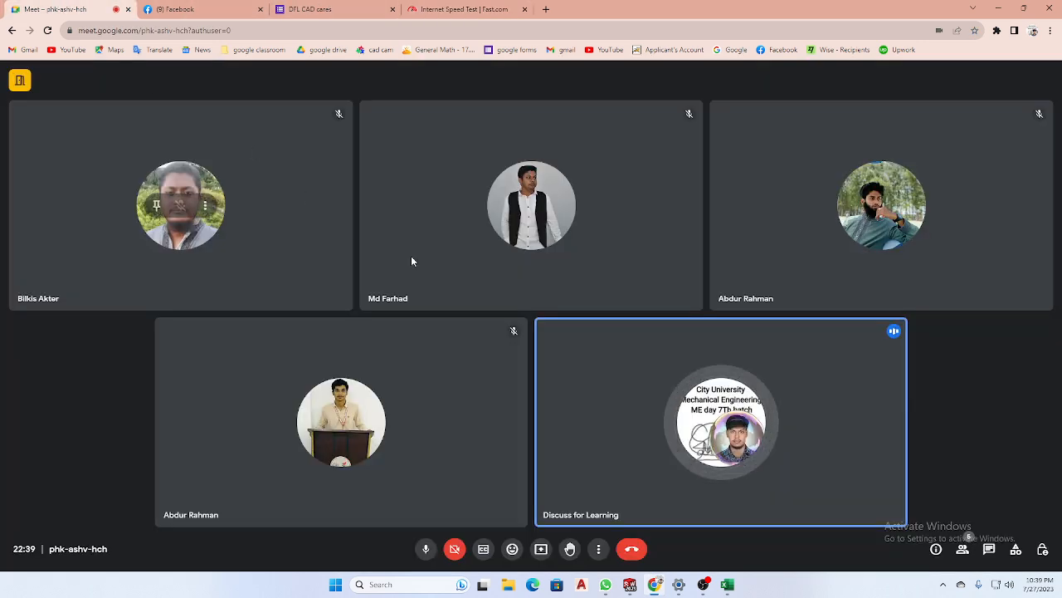
click(541, 550)
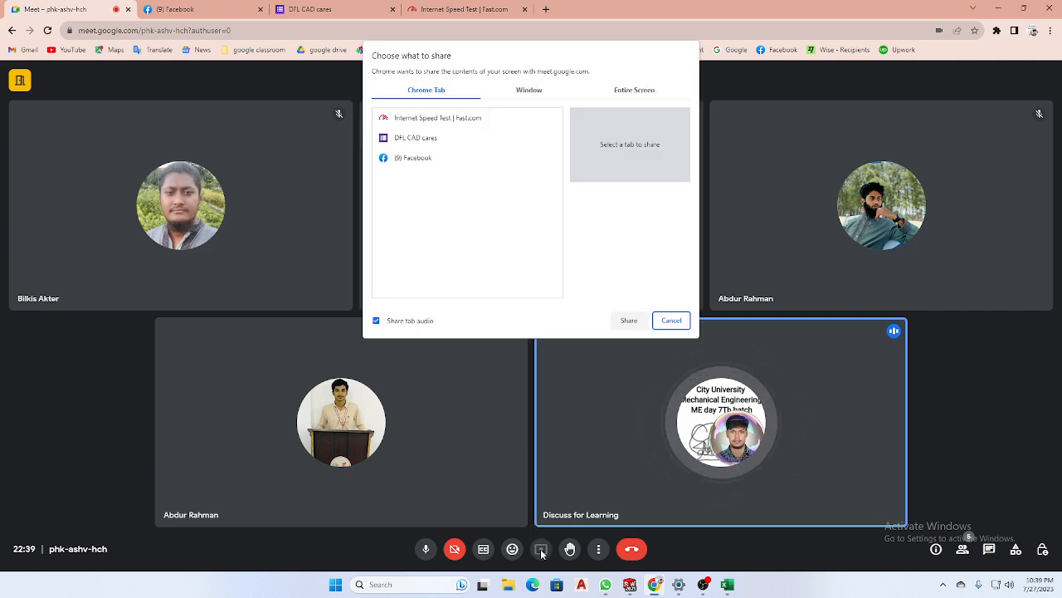
click(635, 91)
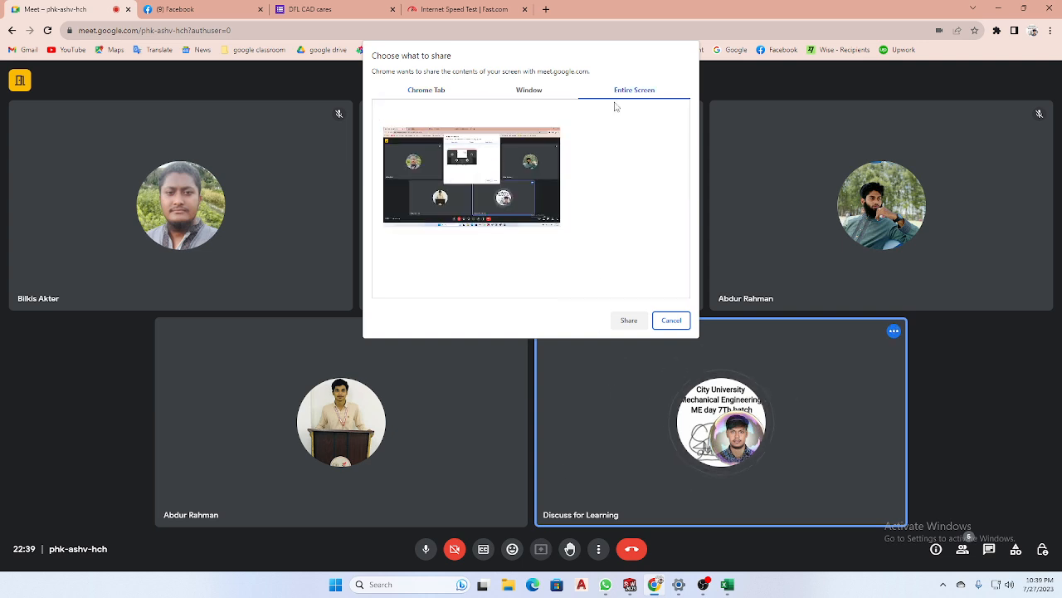
click(629, 321)
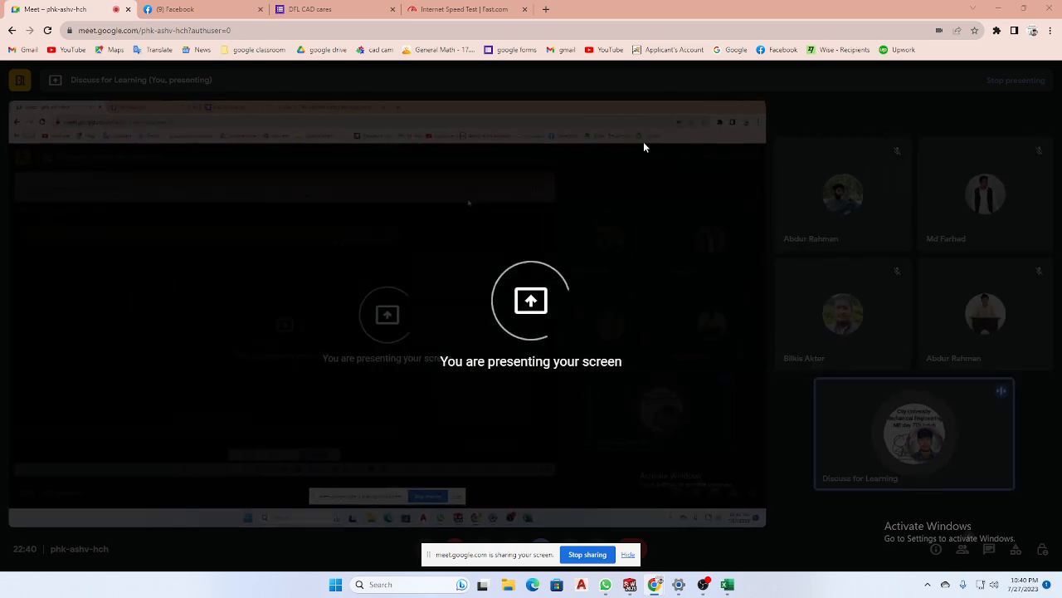
click(998, 8)
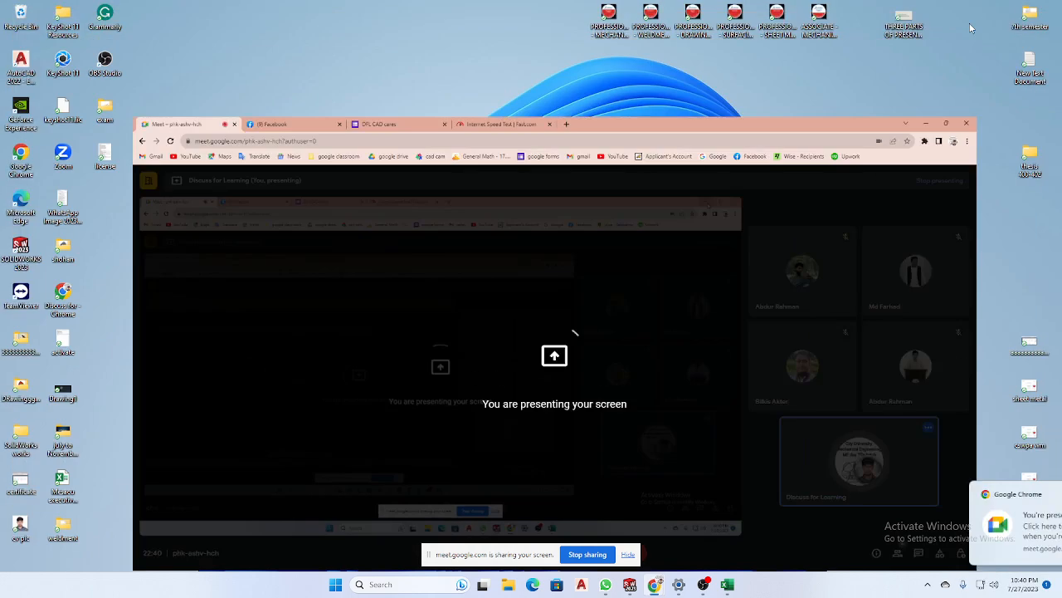
right_click(678, 224)
click(714, 267)
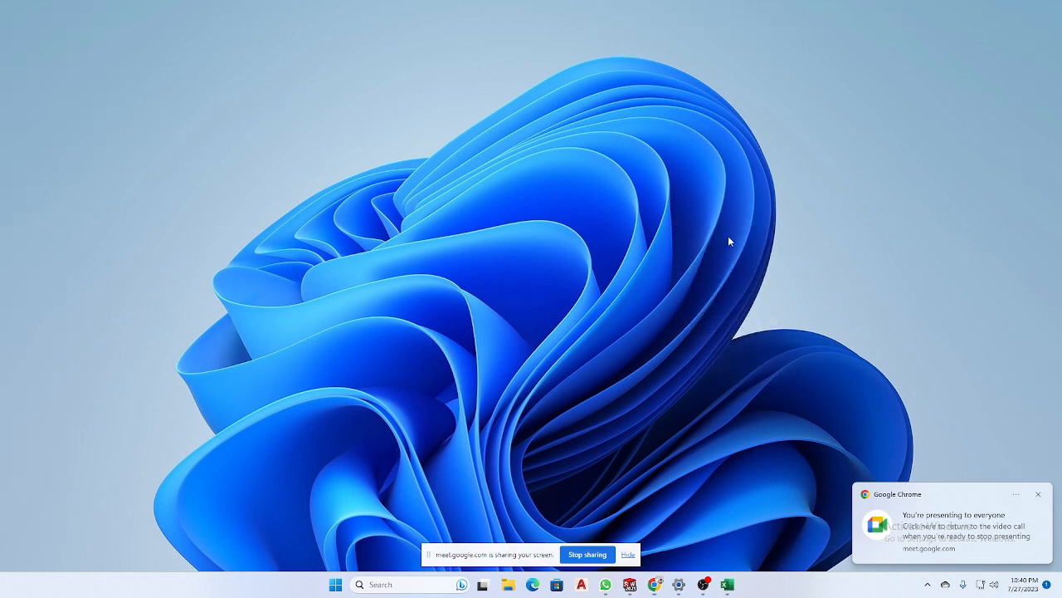
right_click(740, 226)
click(784, 280)
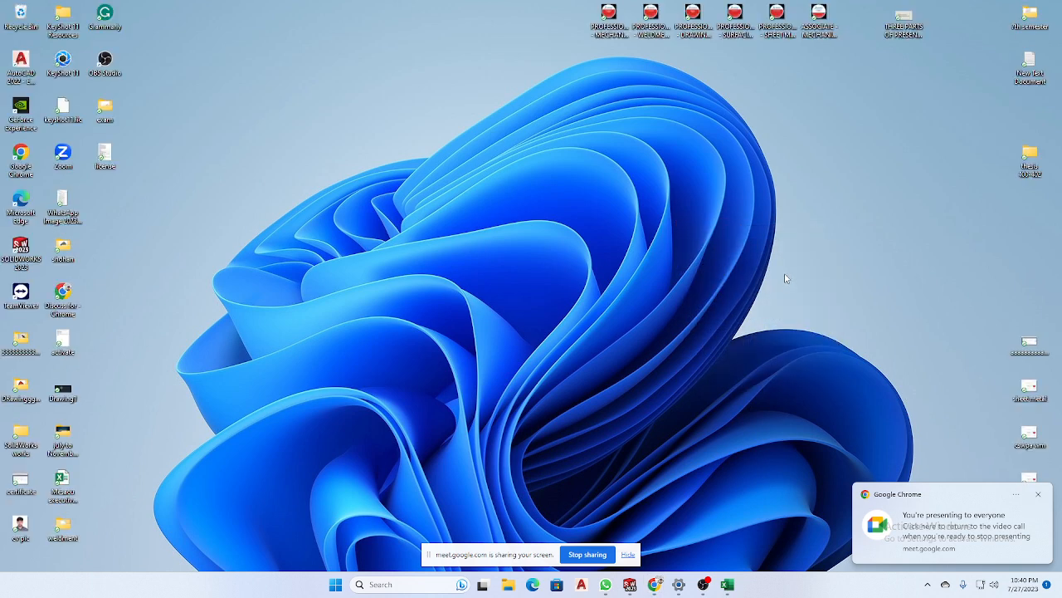
right_click(787, 275)
click(828, 327)
right_click(762, 236)
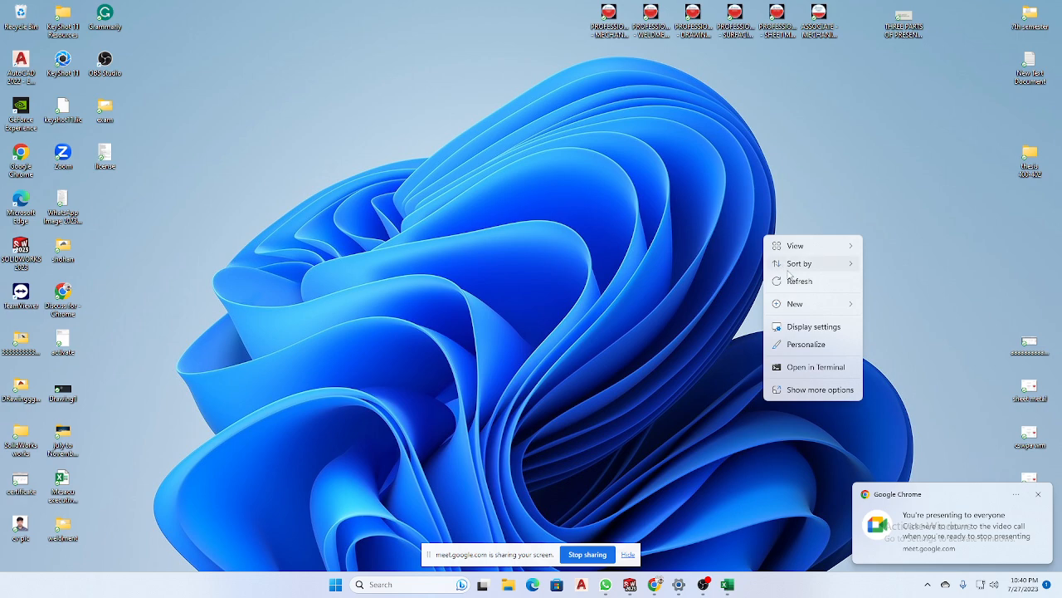
click(799, 283)
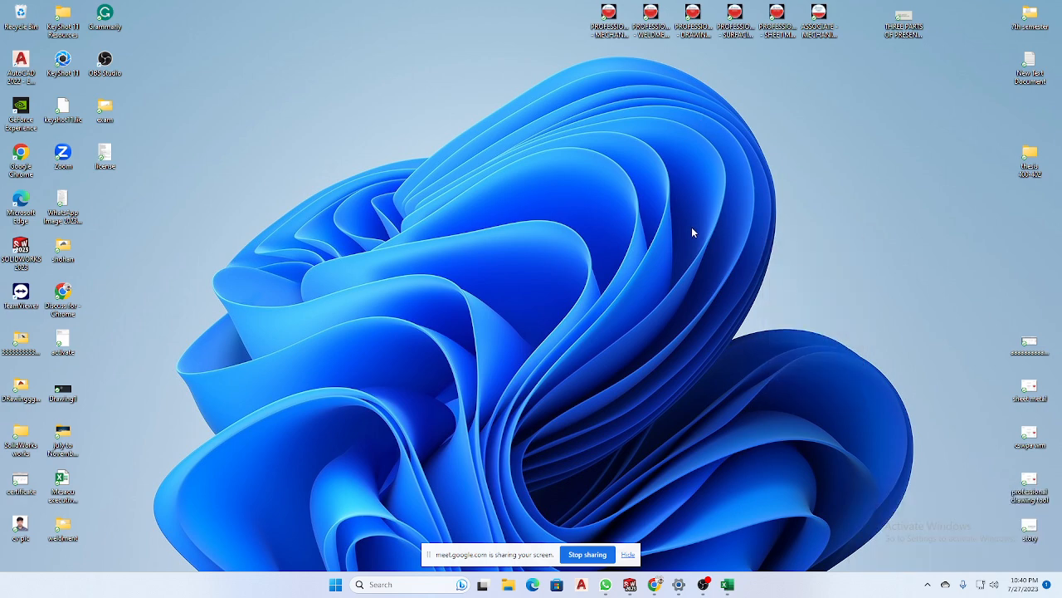
right_click(735, 302)
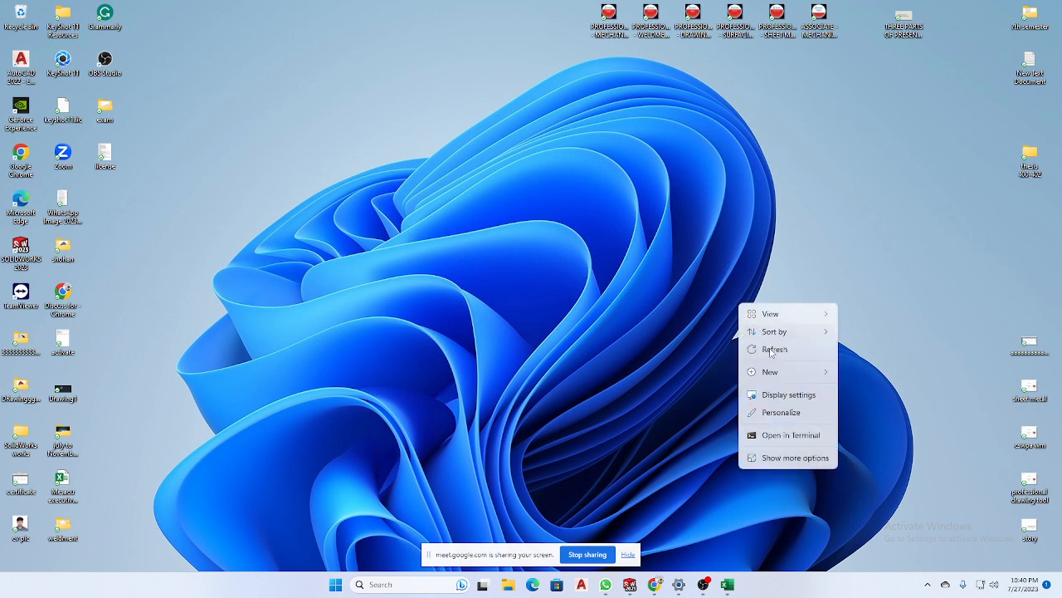
click(772, 352)
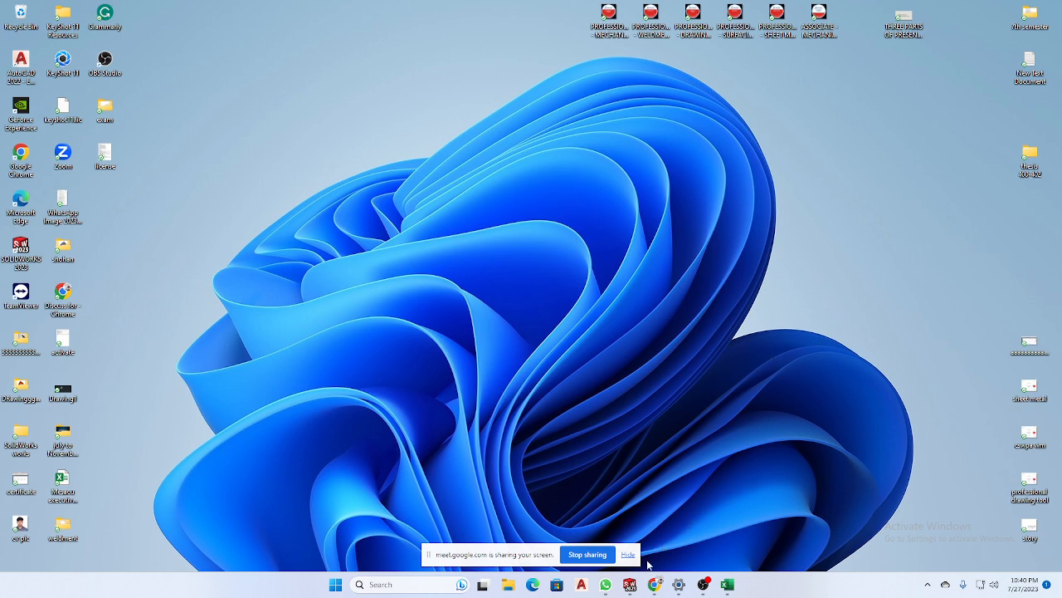
Switch to SOLIDWORKS 2023 and move its window toward the middle of the desktop.
click(630, 579)
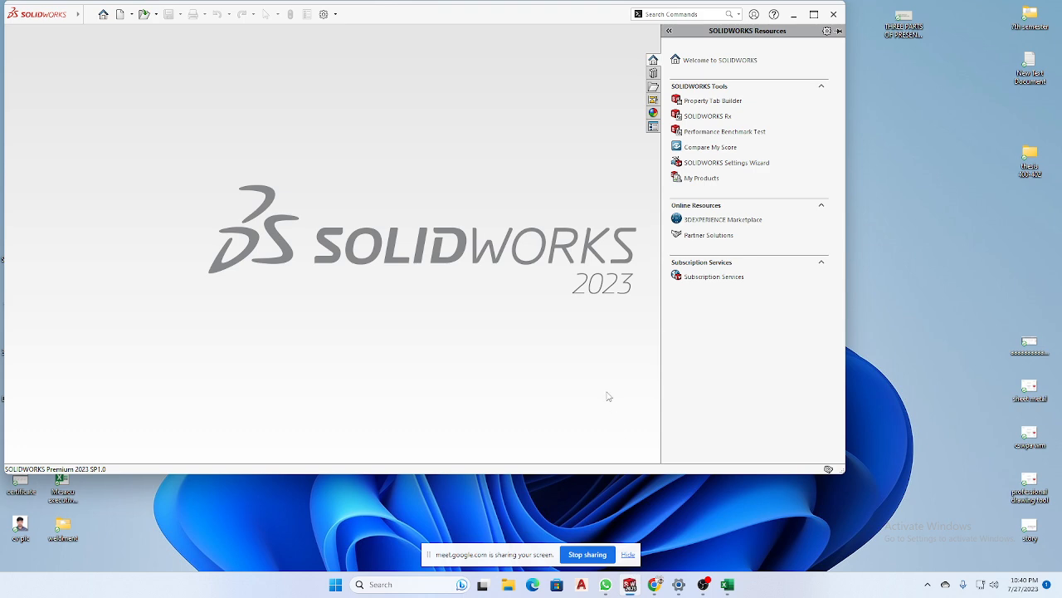
drag(500, 16, 624, 18)
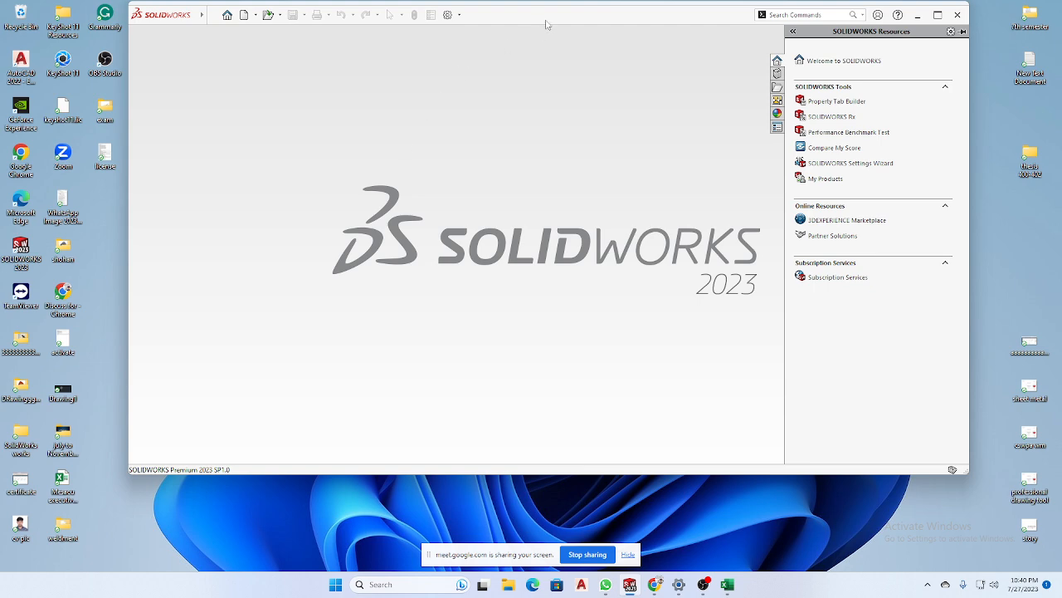
drag(546, 26, 543, 63)
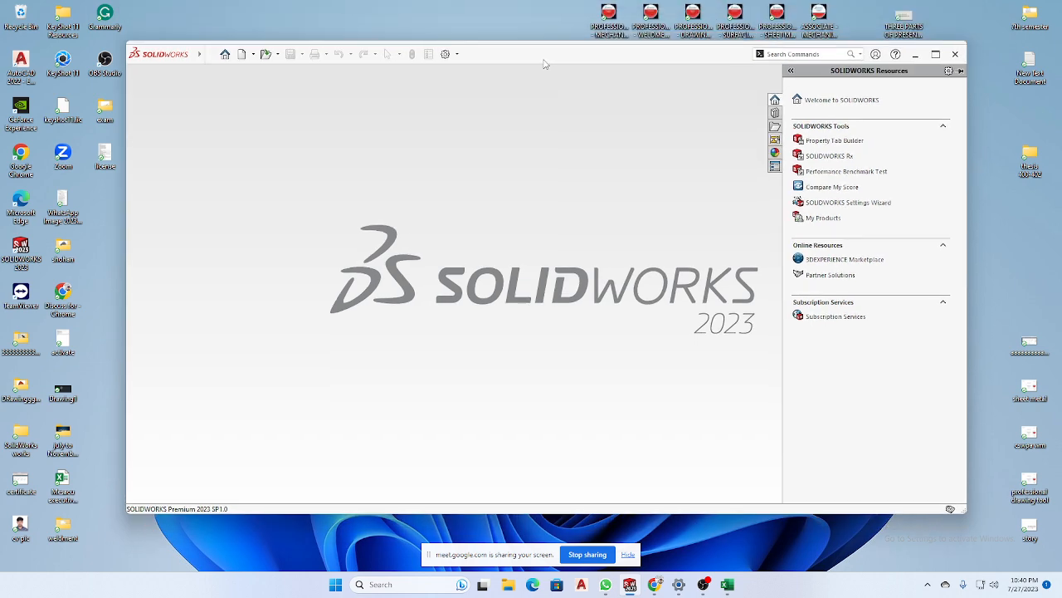
right_click(523, 37)
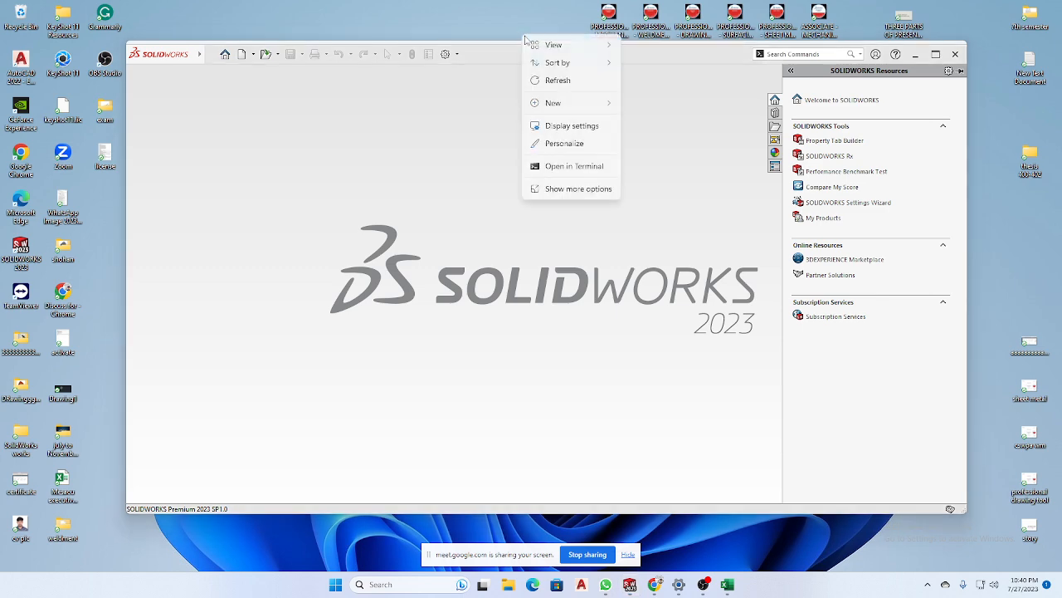
click(548, 80)
right_click(508, 25)
click(531, 70)
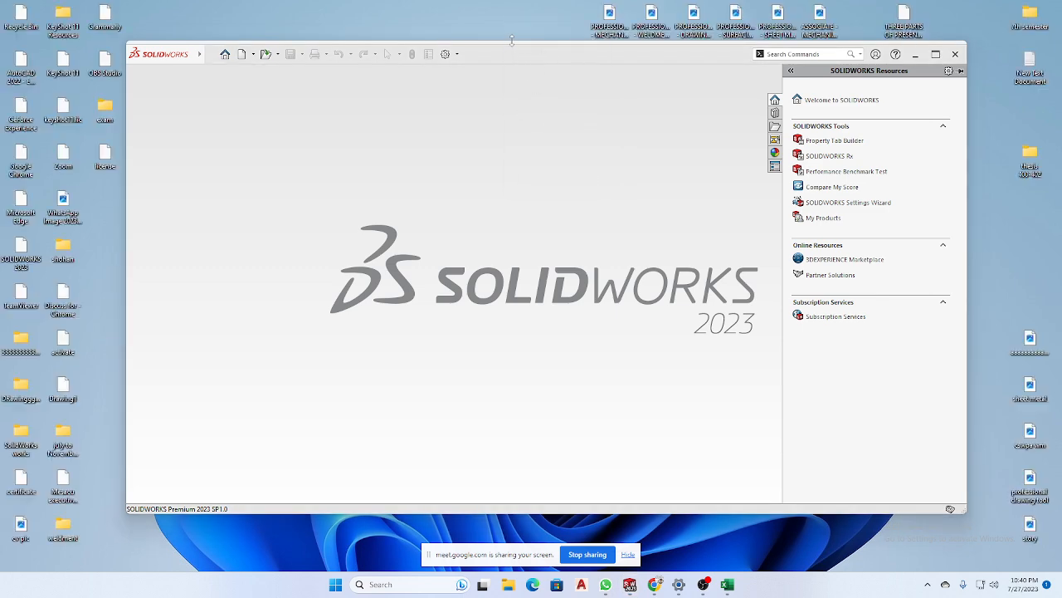
right_click(512, 24)
click(531, 70)
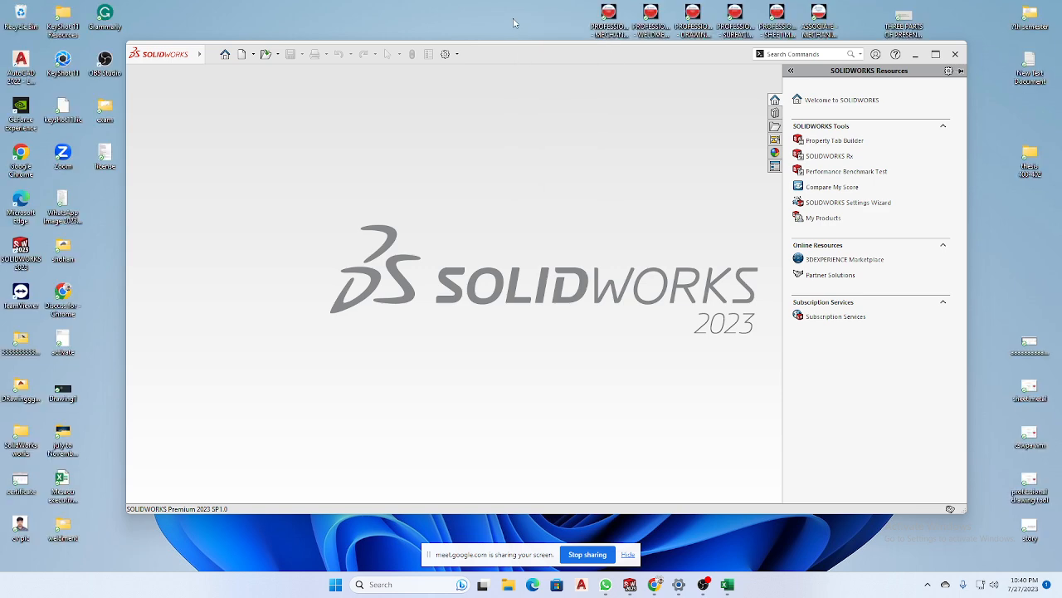
right_click(514, 22)
click(543, 66)
right_click(516, 37)
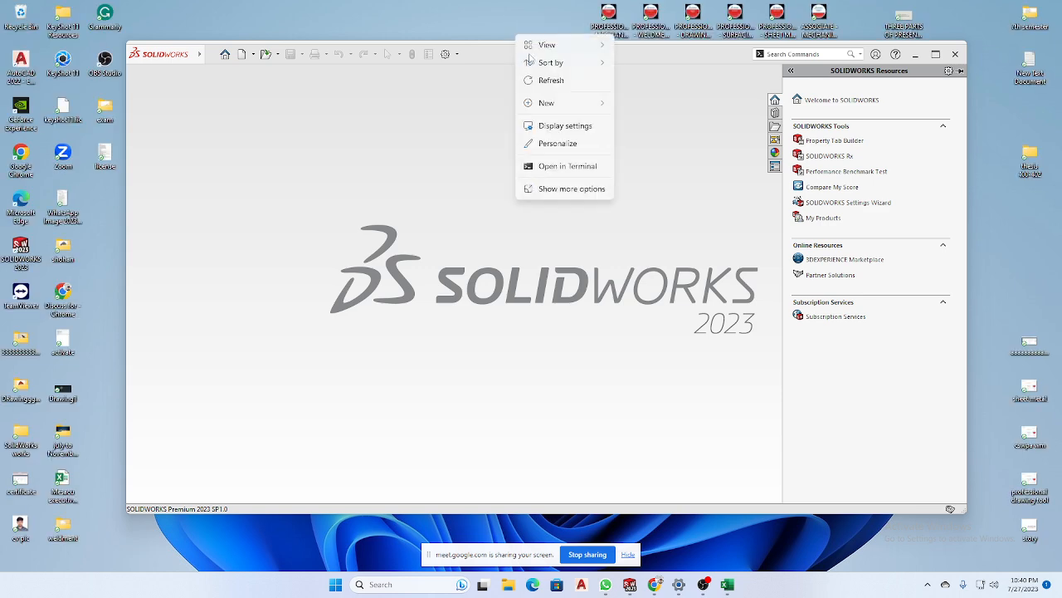
click(558, 88)
drag(539, 61, 538, 72)
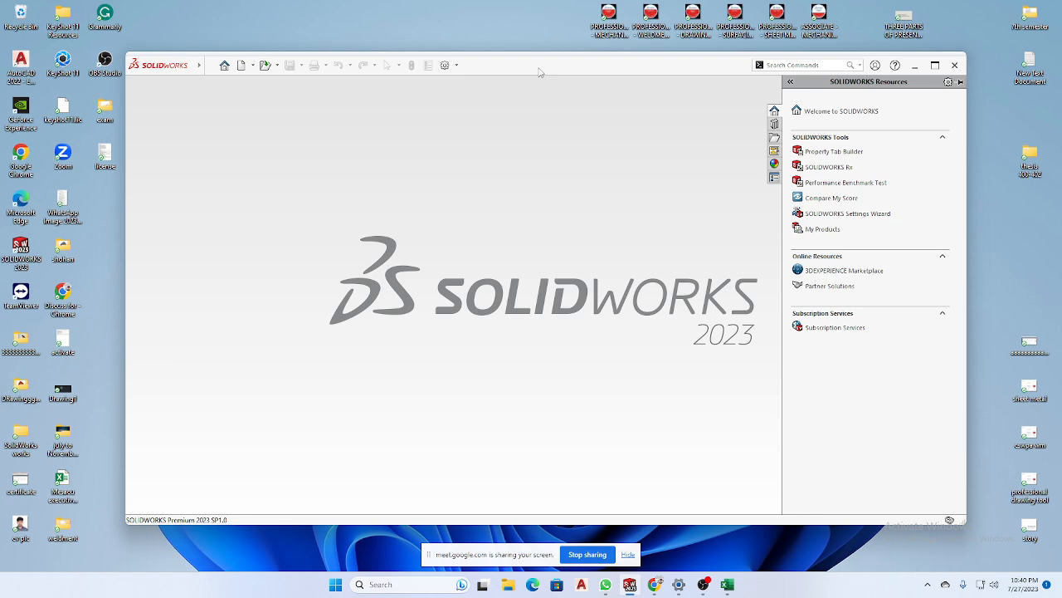
right_click(414, 33)
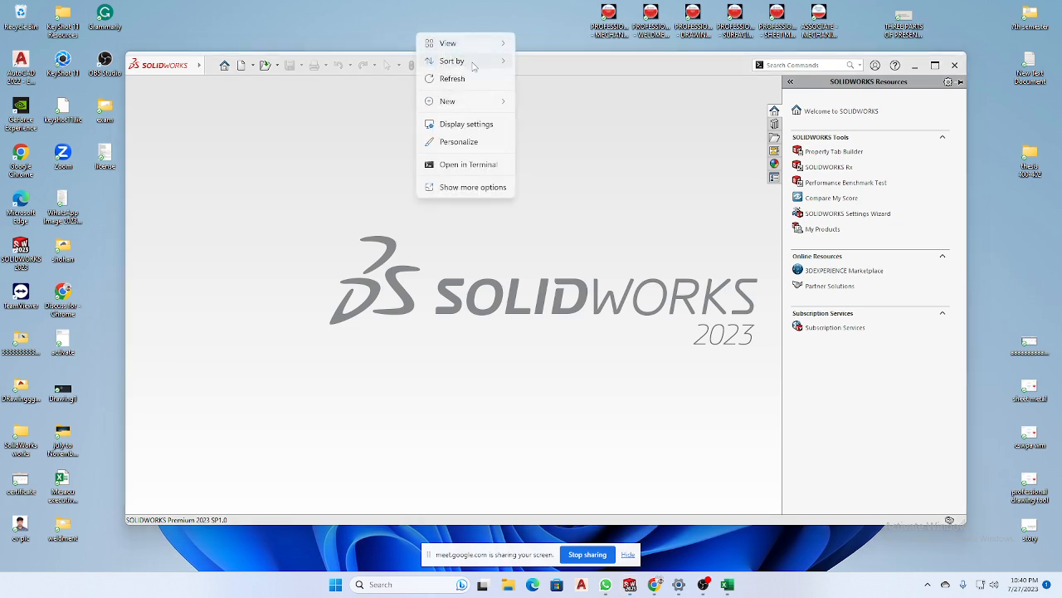
click(483, 86)
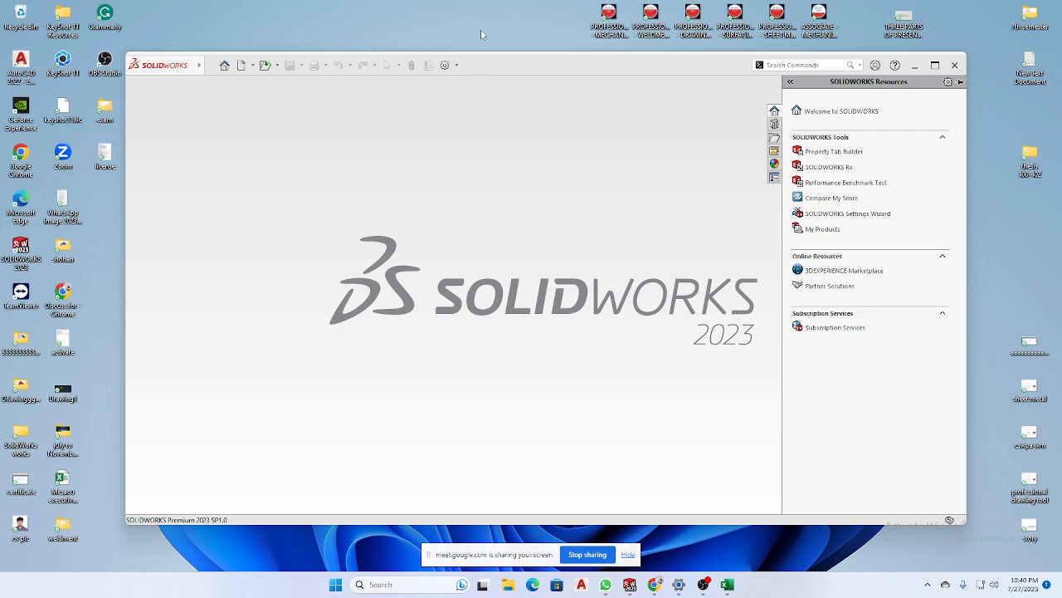
right_click(481, 29)
click(502, 76)
right_click(497, 30)
click(525, 75)
drag(531, 67, 527, 53)
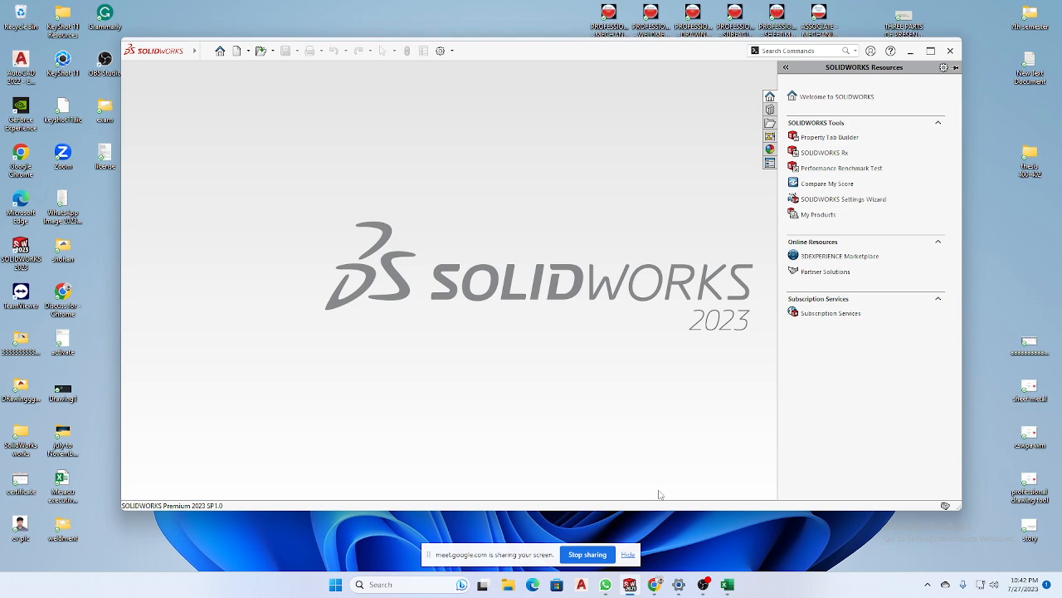
Switch to WhatsApp and open the handwritten Day - 4 lesson notes image sent today at 10:42 PM.
click(610, 585)
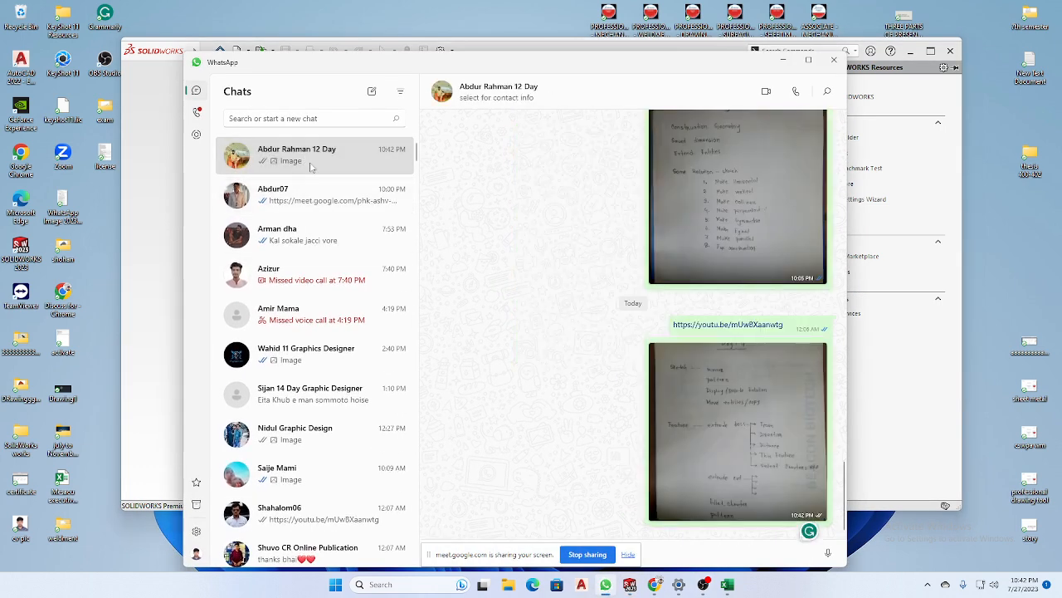
click(707, 425)
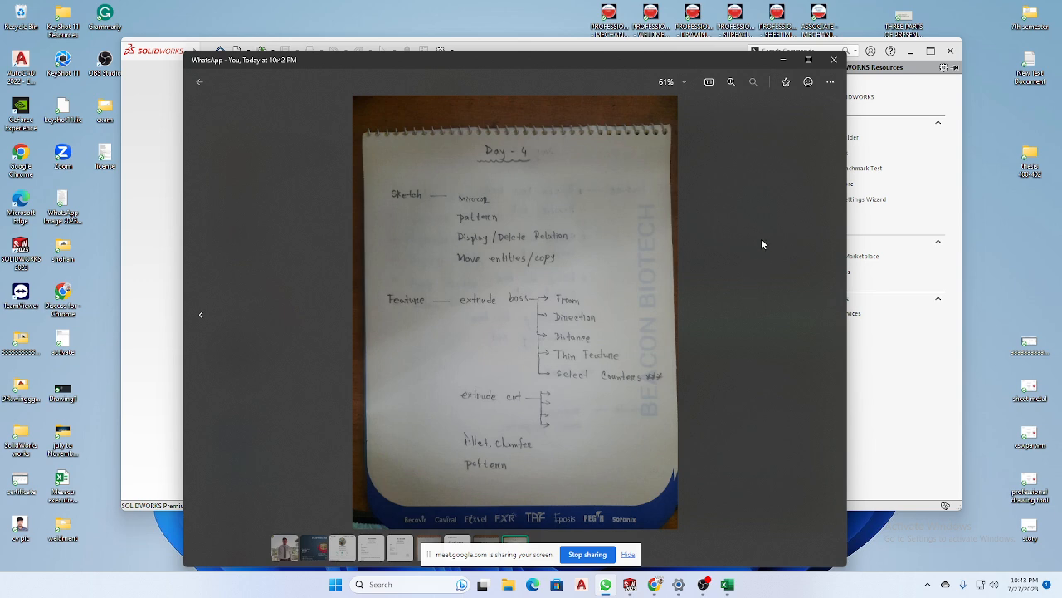
Minimize the WhatsApp notes image, create a new part document in SOLIDWORKS and maximize its window.
click(783, 60)
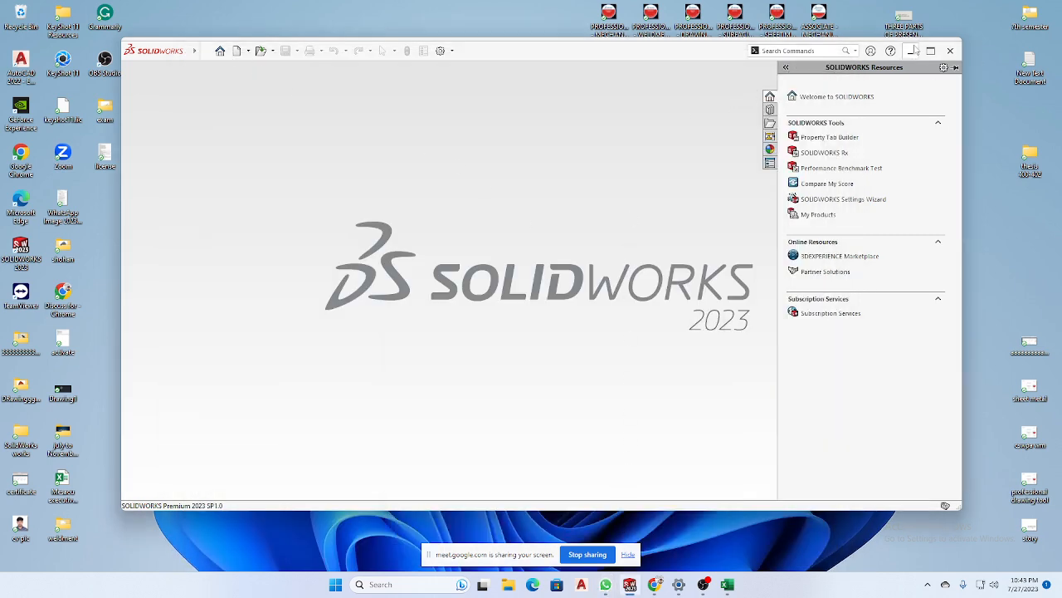
click(237, 53)
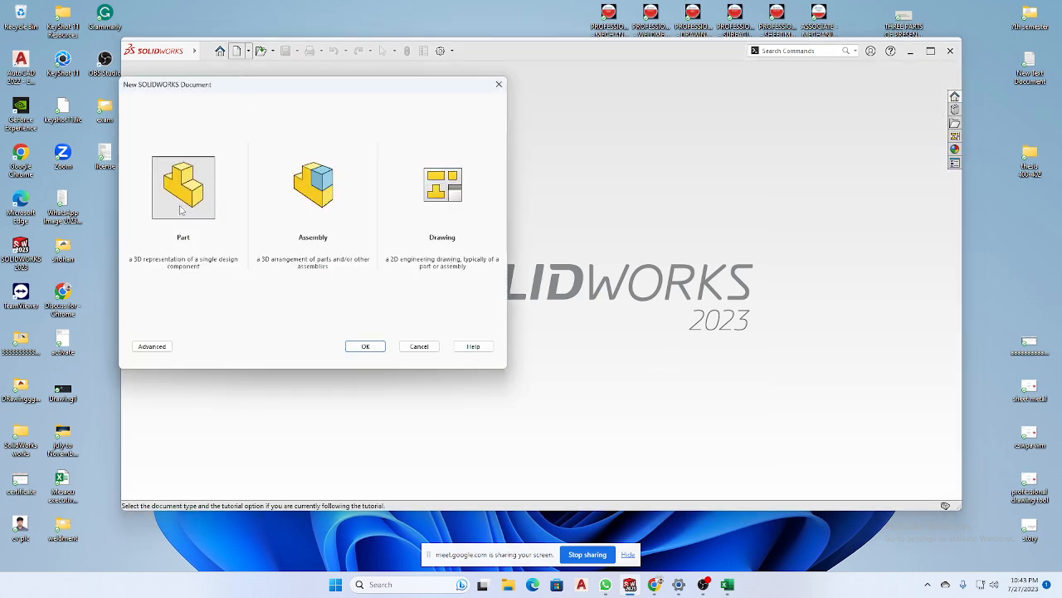
click(371, 346)
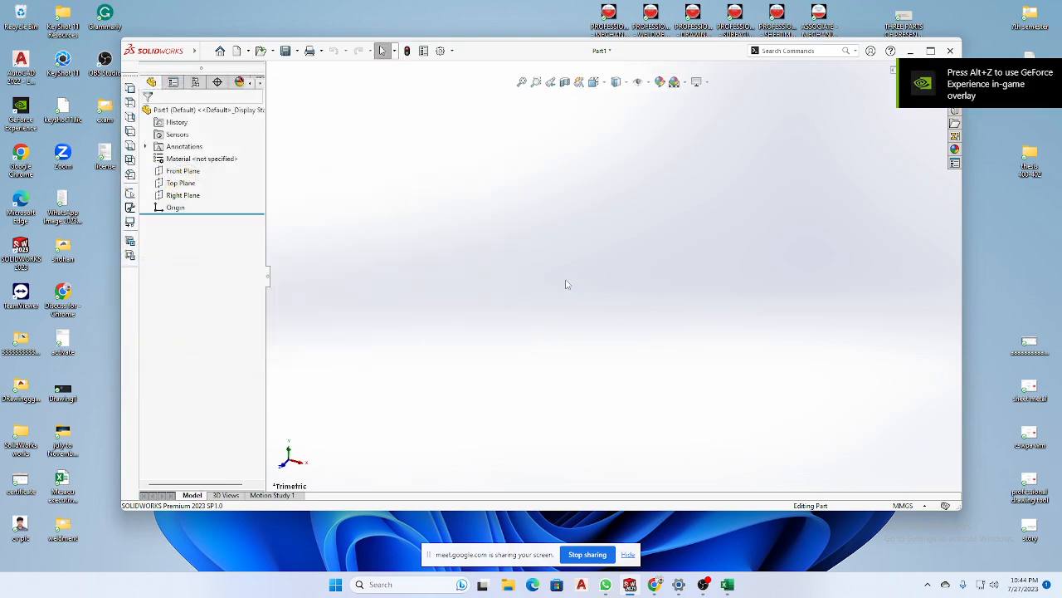
click(930, 51)
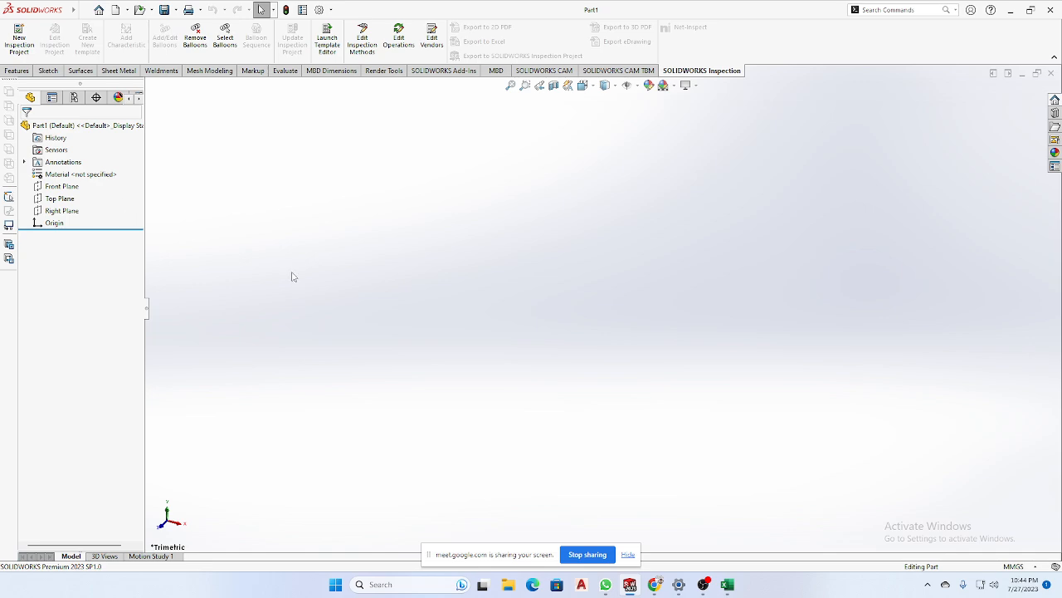
Start a sketch on the Top Plane and glance at the Day - 4 notes image in WhatsApp.
click(58, 200)
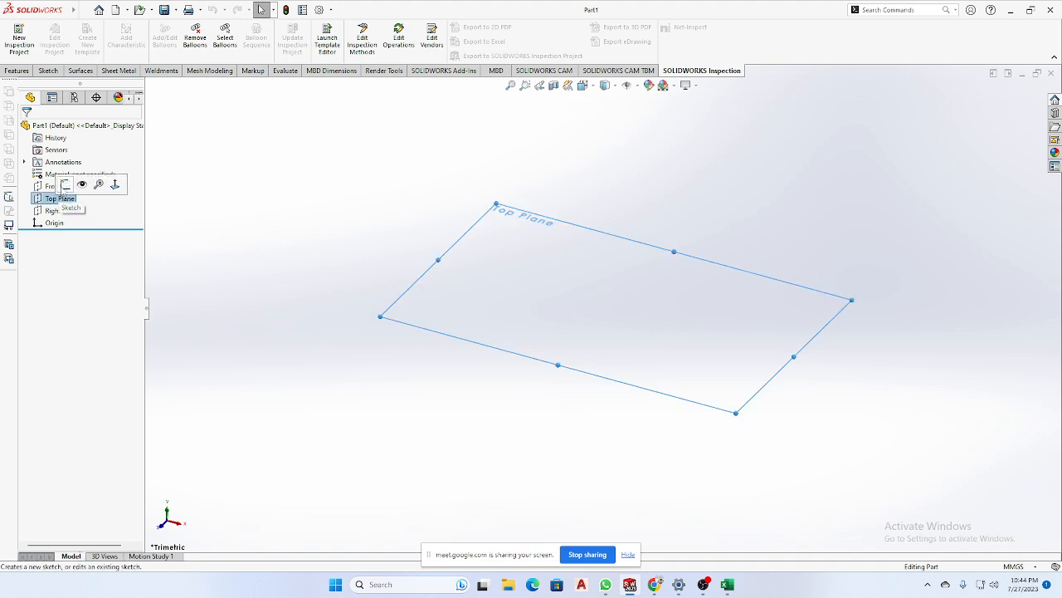
click(59, 186)
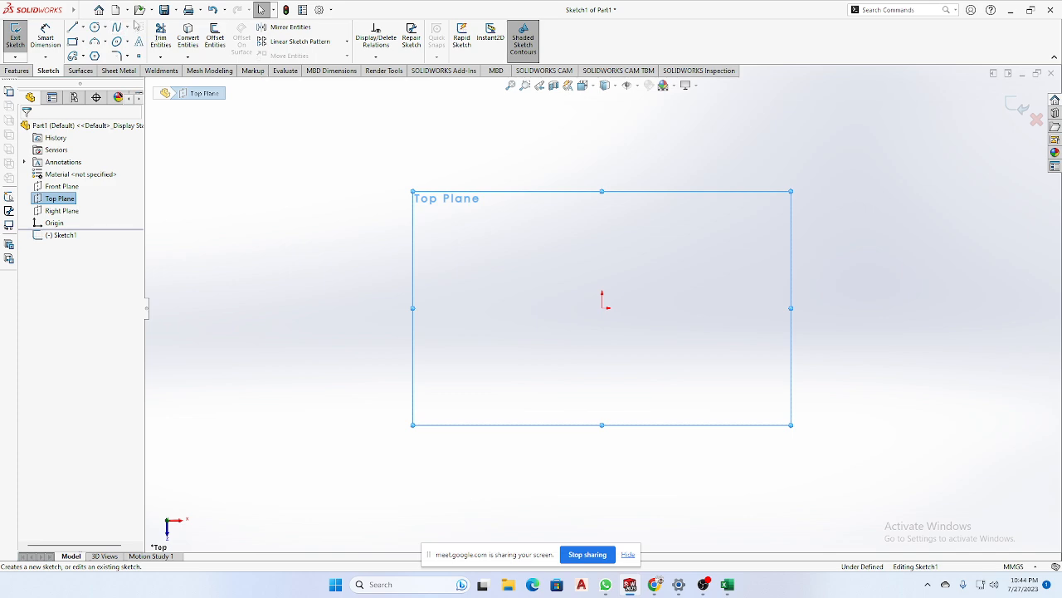
click(84, 10)
click(235, 126)
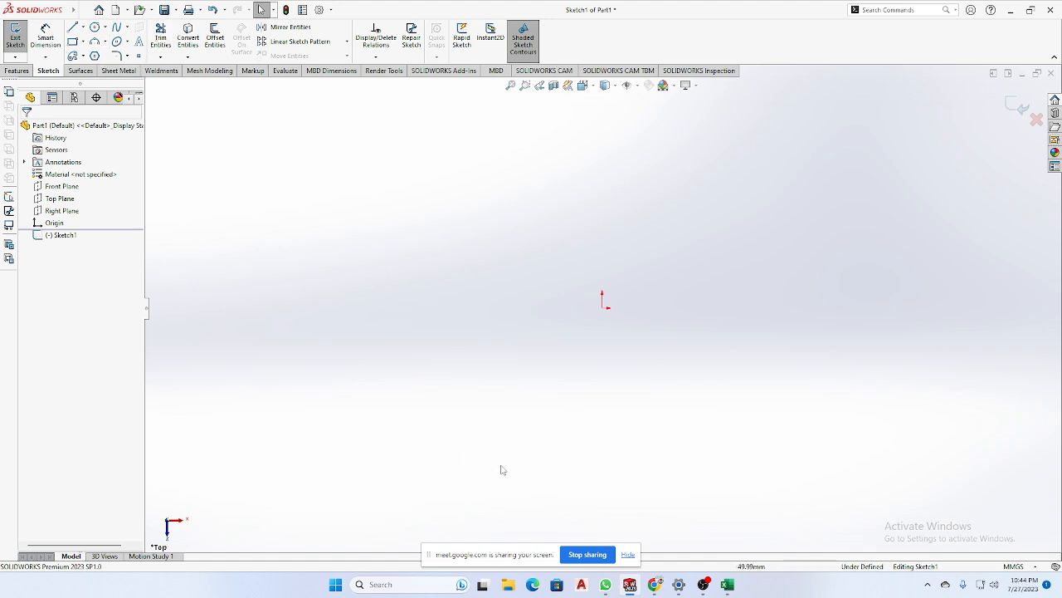
click(606, 585)
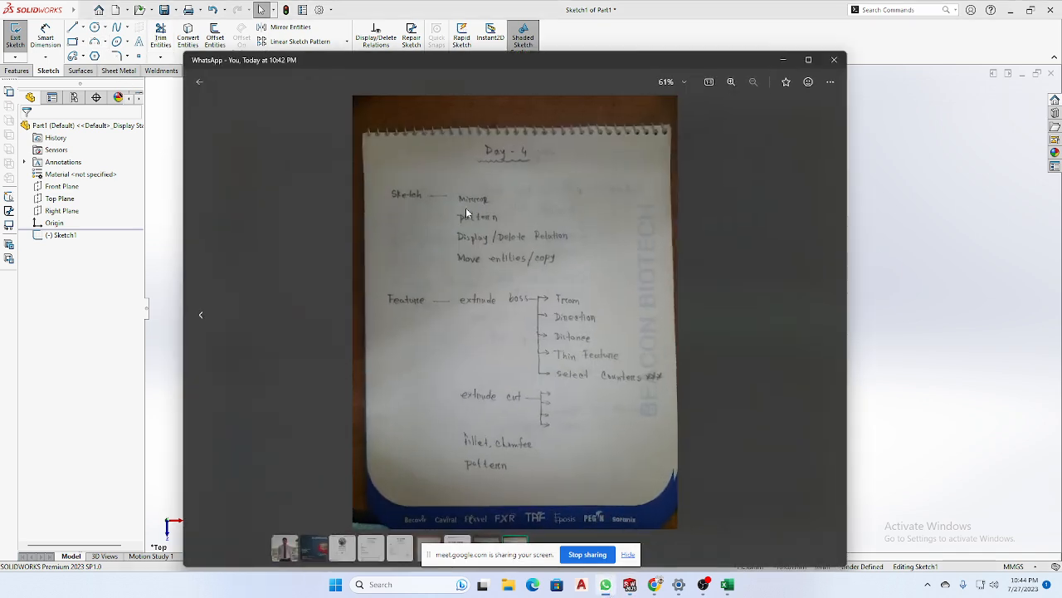
click(606, 584)
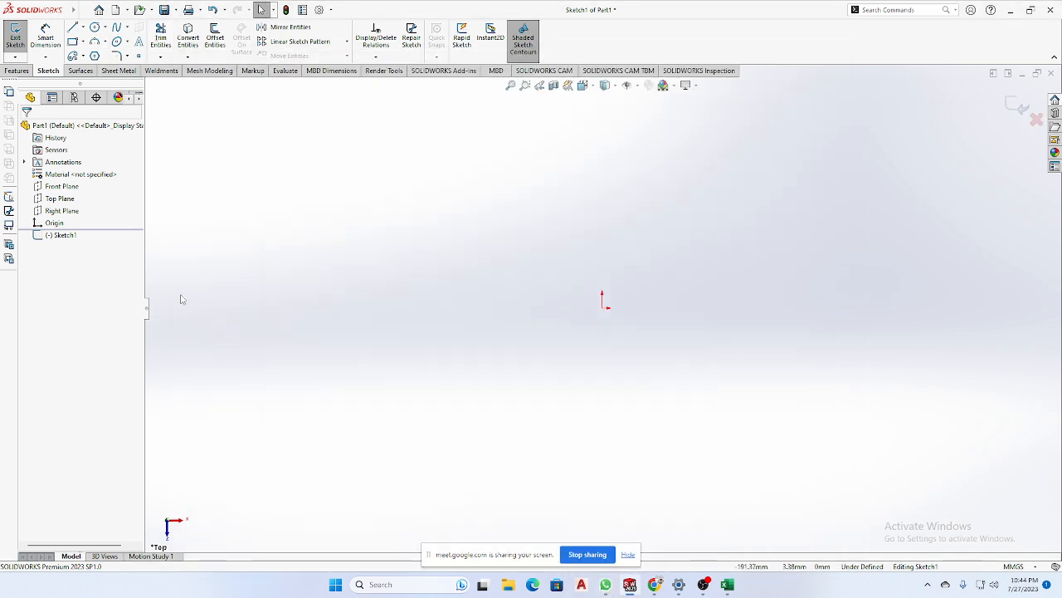
Sketch a corner rectangle about 40 mm wide and 46 mm high, above and to the right of the origin.
click(73, 42)
click(669, 188)
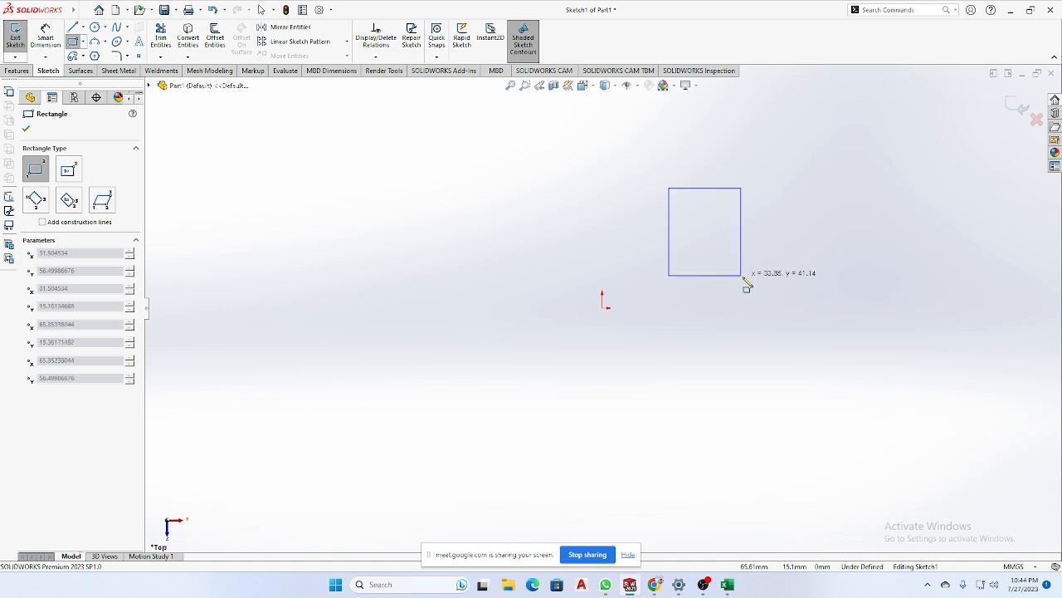
click(754, 285)
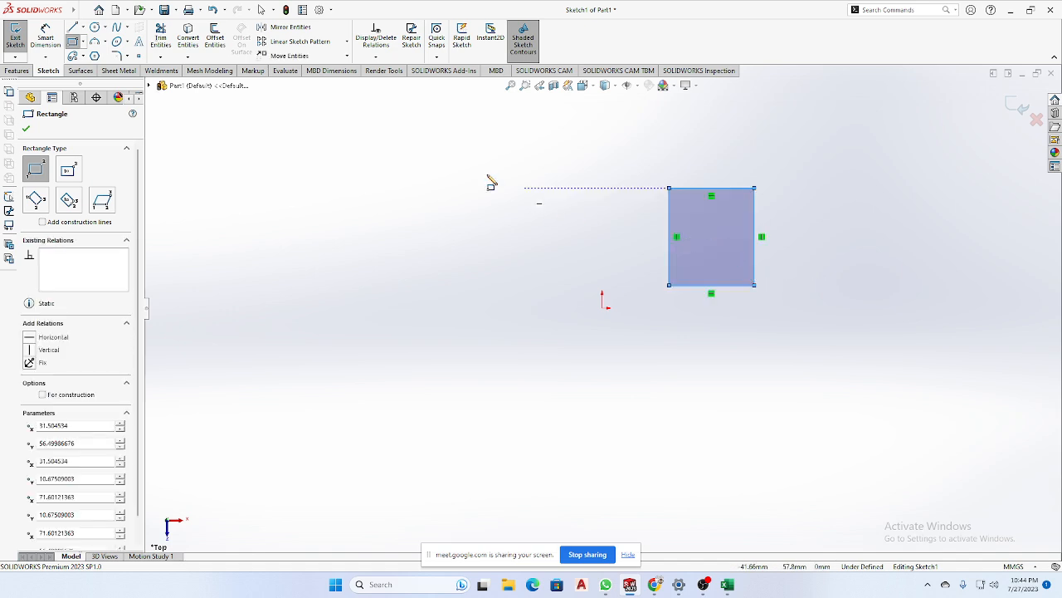
Draw a vertical centerline upward from the origin beside the rectangle and end the line command.
click(83, 27)
click(89, 56)
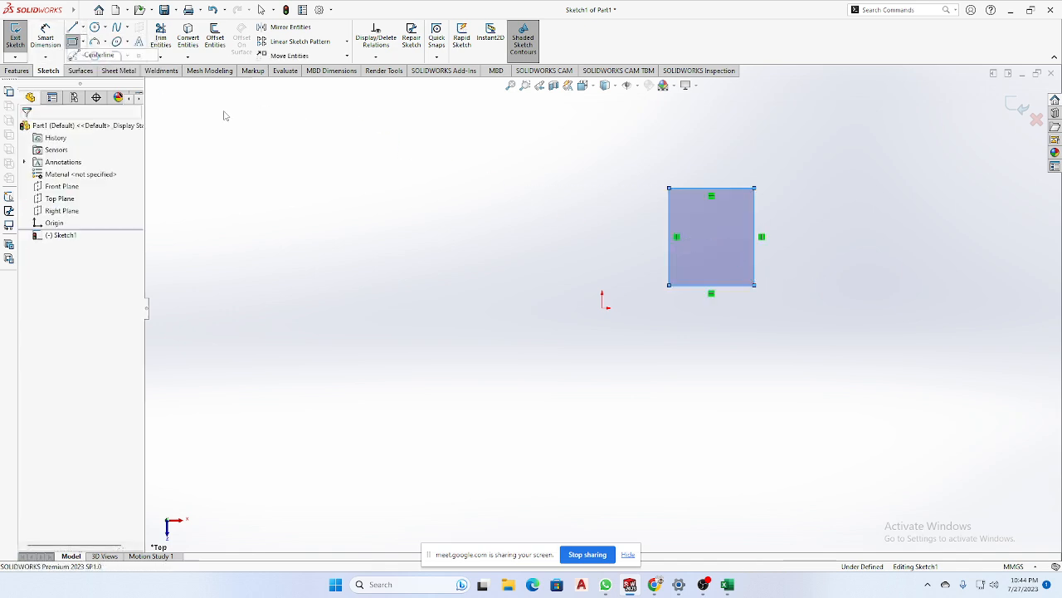
click(603, 308)
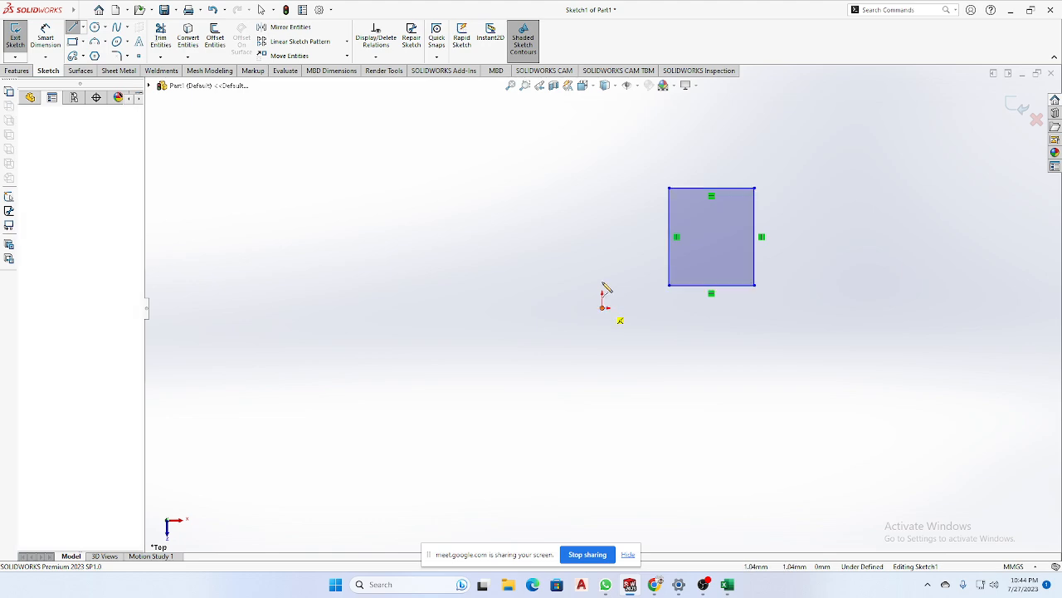
click(603, 151)
right_click(603, 151)
click(625, 161)
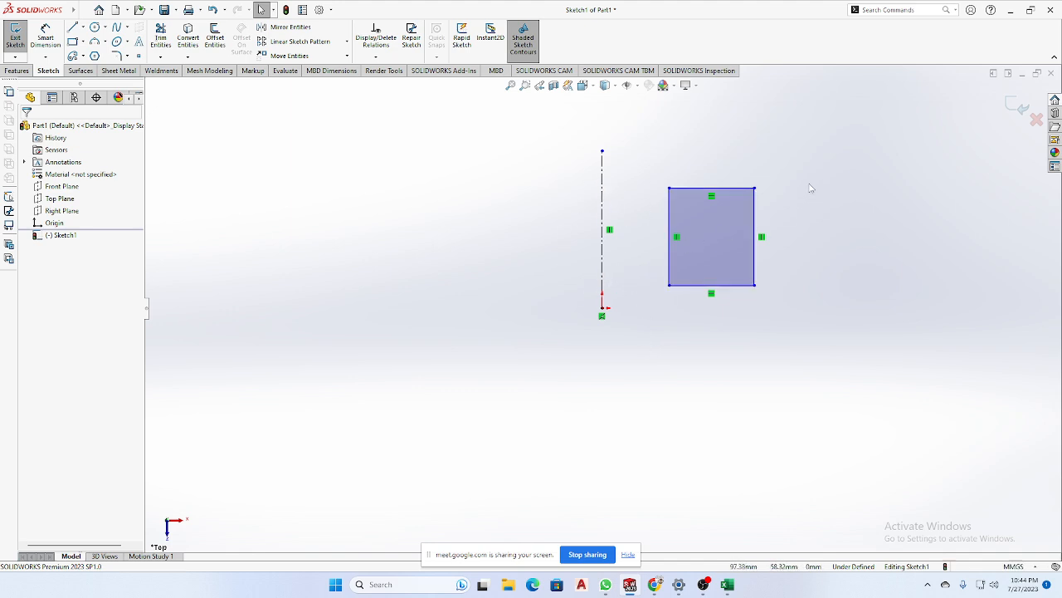
Demonstrate selecting all four rectangle lines with a right-to-left selection box, clearing the selection after each try.
mouse_move(807, 179)
mouse_down()
mouse_move(680, 166)
mouse_move(629, 295)
mouse_move(636, 357)
mouse_up()
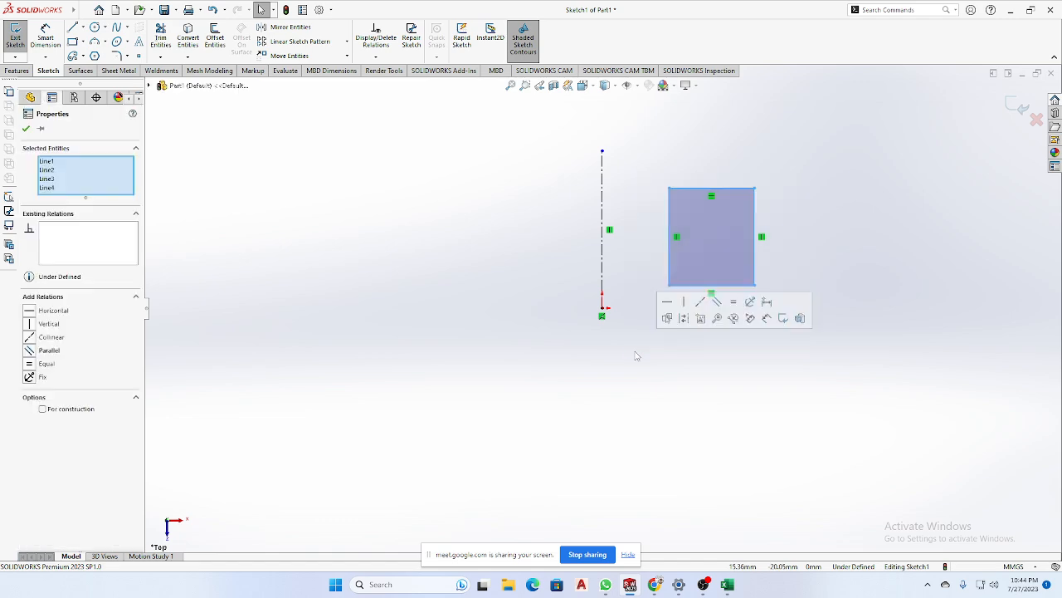
click(704, 377)
drag(790, 156, 636, 355)
click(793, 188)
drag(791, 156, 651, 357)
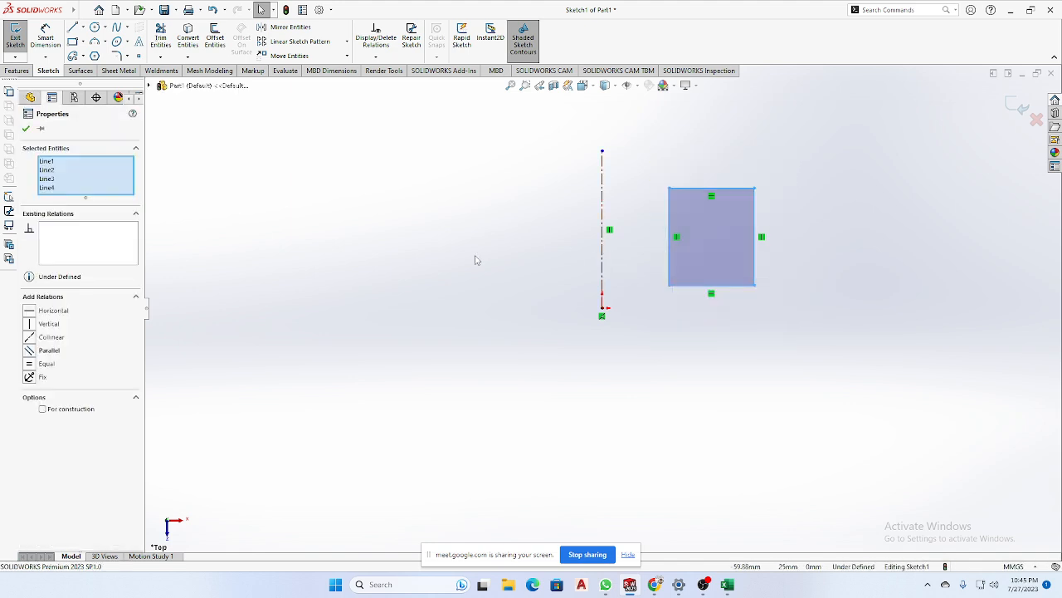
click(516, 300)
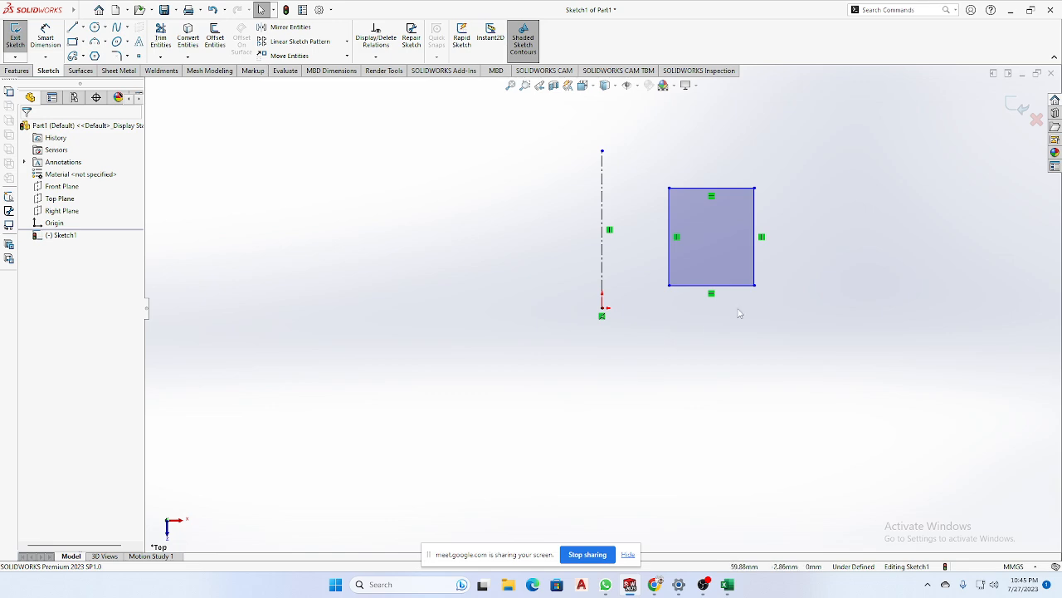
drag(790, 156, 650, 352)
click(628, 415)
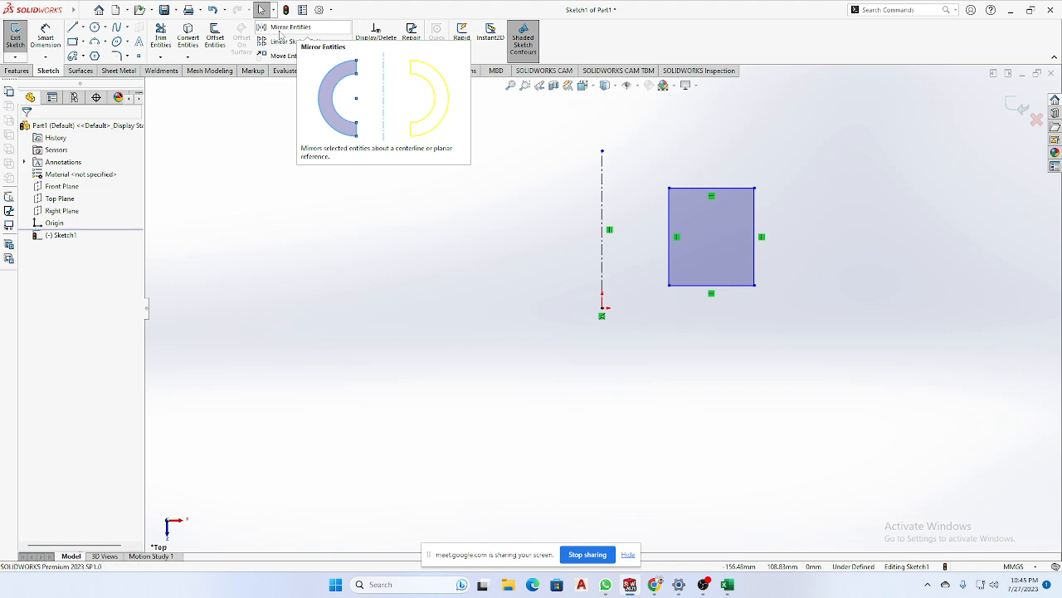
Capture a screenshot area containing the Mirror Entities tooltip and open it in Snipping Tool, with the window fully in view.
key(super+shift+s)
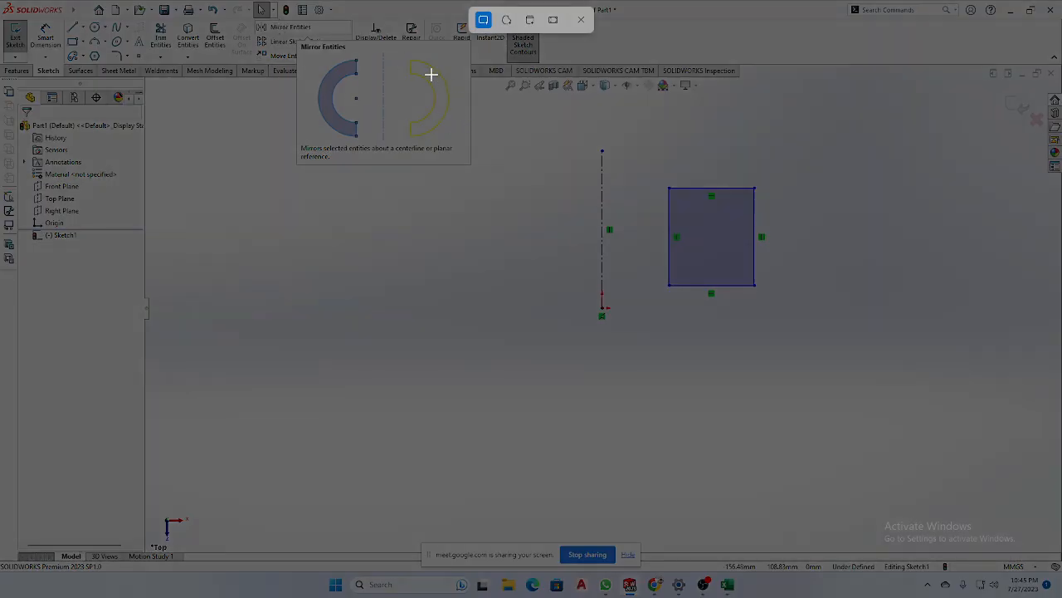
drag(125, 0, 681, 312)
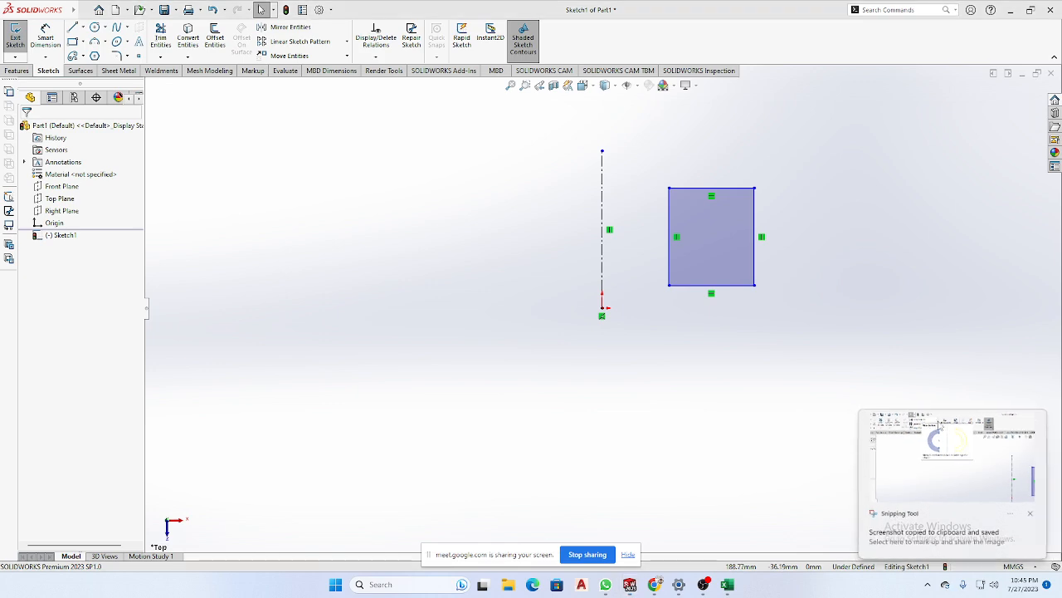
click(939, 423)
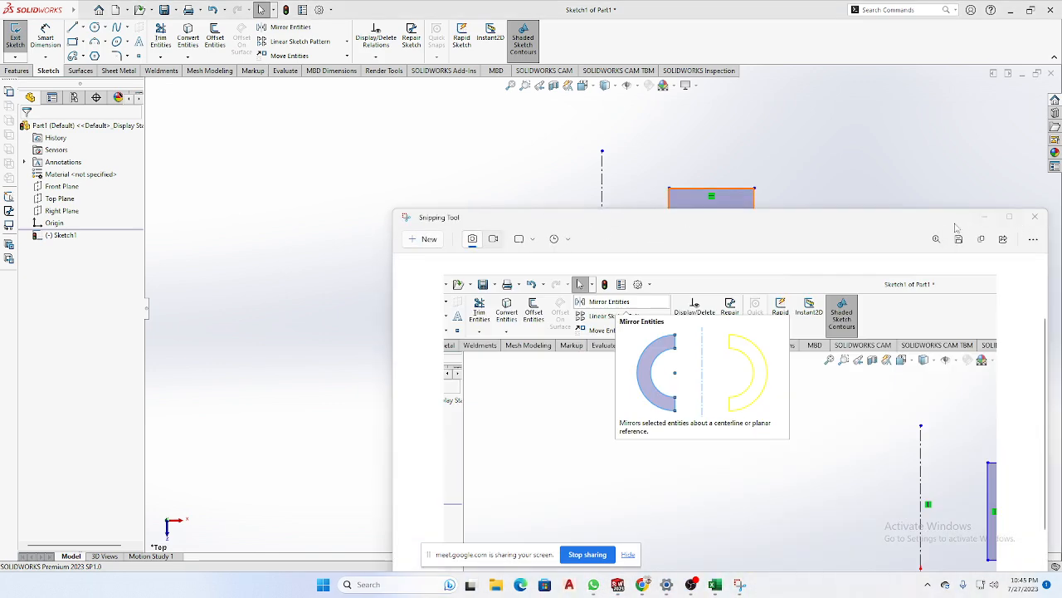
drag(928, 229, 675, 94)
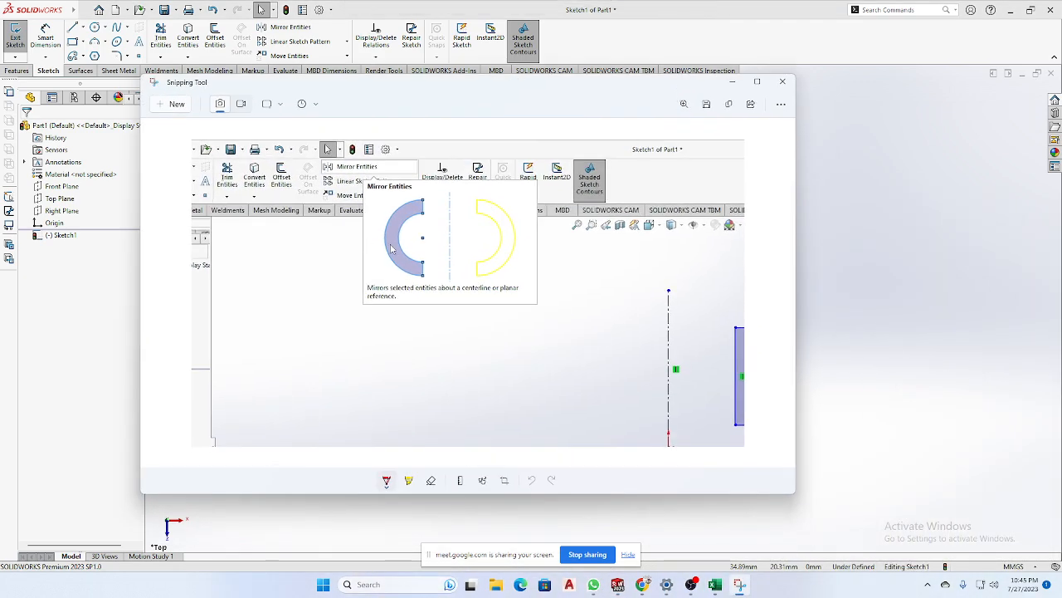
Mark up the Mirror Entities tooltip in red: underline the description, circle "planar" and the source shape, tick the mirrored shape; minimize Snipping Tool.
mouse_move(431, 195)
mouse_down()
mouse_move(403, 197)
mouse_move(382, 221)
mouse_move(374, 251)
mouse_move(385, 281)
mouse_move(406, 292)
mouse_move(435, 284)
mouse_move(433, 194)
mouse_up()
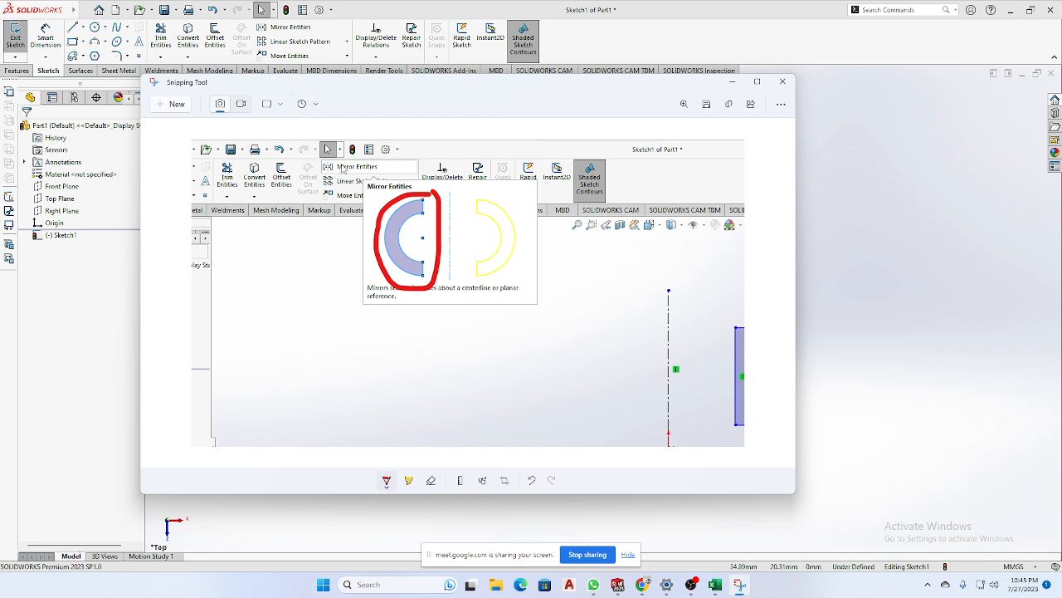
key(ctrl+z)
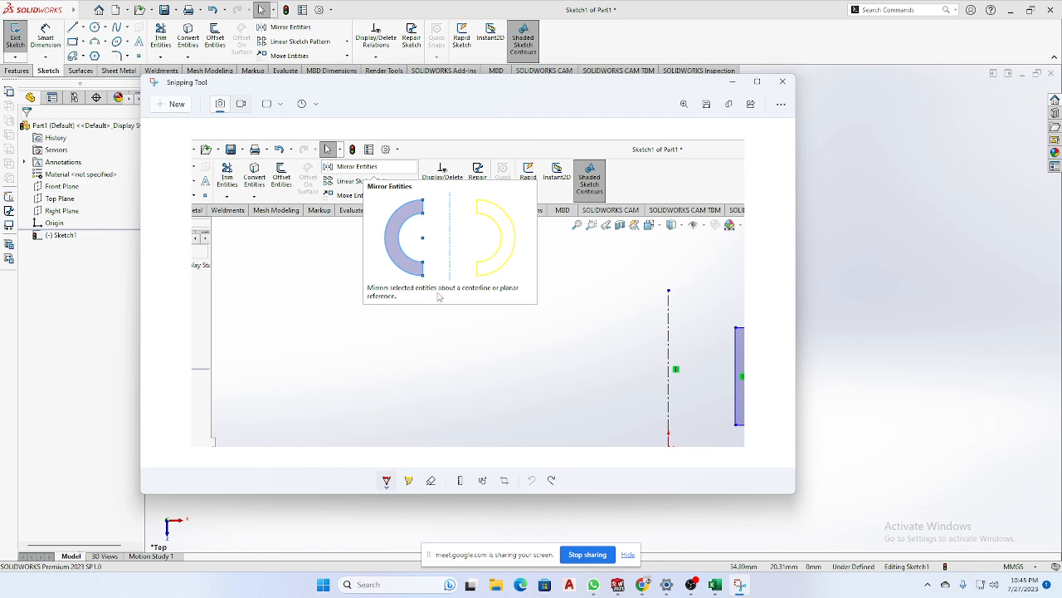
drag(438, 292, 369, 292)
drag(440, 293, 464, 296)
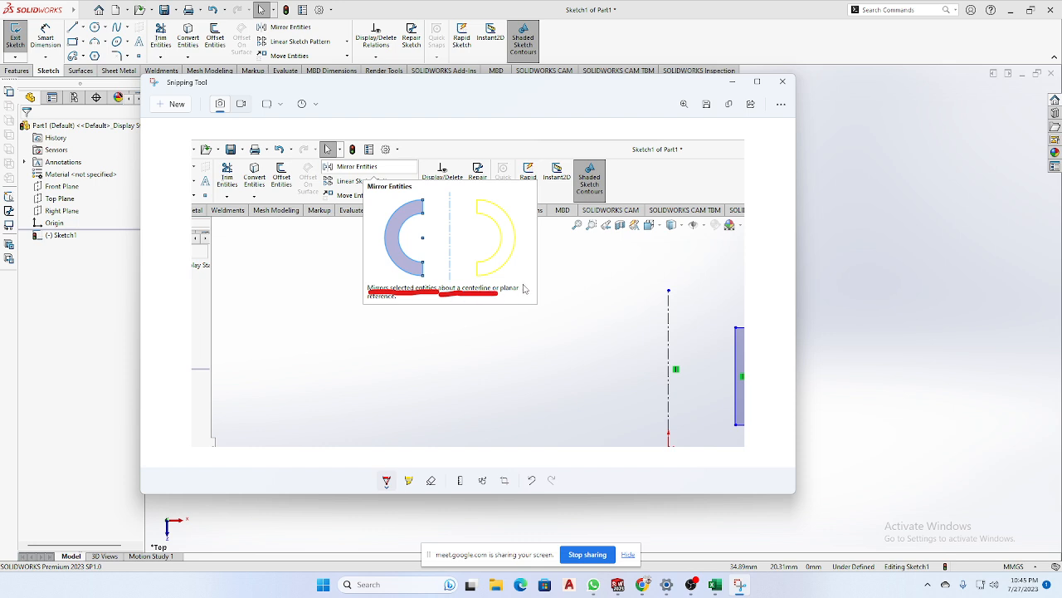
mouse_move(521, 287)
mouse_down()
mouse_move(496, 287)
mouse_move(505, 301)
mouse_move(525, 296)
mouse_move(522, 287)
mouse_up()
mouse_move(434, 205)
mouse_down()
mouse_move(416, 194)
mouse_move(372, 224)
mouse_move(390, 285)
mouse_move(433, 290)
mouse_move(437, 202)
mouse_up()
mouse_move(478, 231)
mouse_down()
mouse_move(484, 242)
mouse_move(533, 204)
mouse_up()
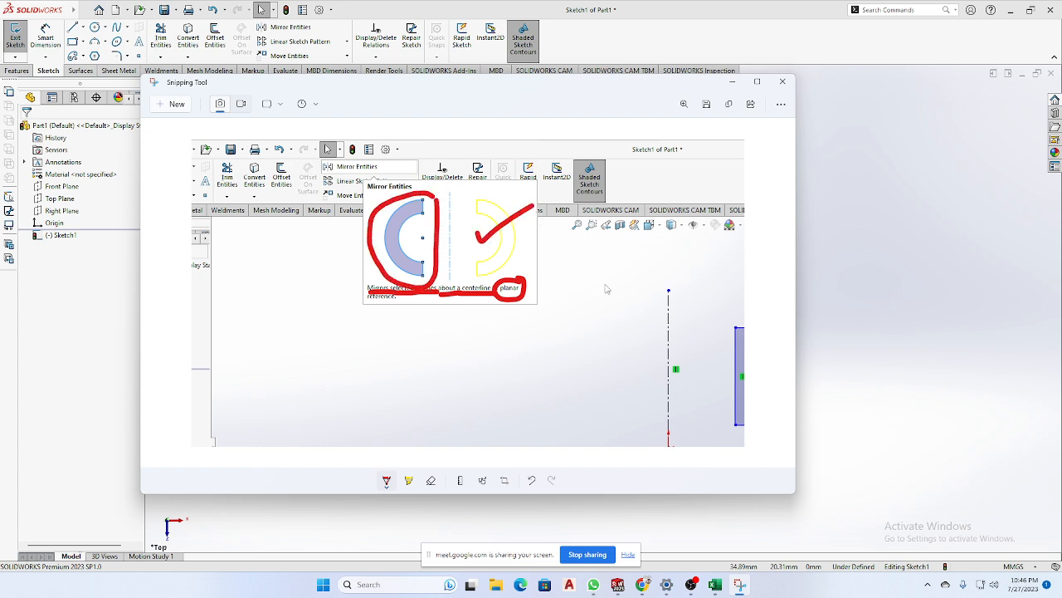
click(732, 81)
Box-select the whole rectangle once from left to right and once from right to left, clearing each selection.
drag(803, 156, 785, 208)
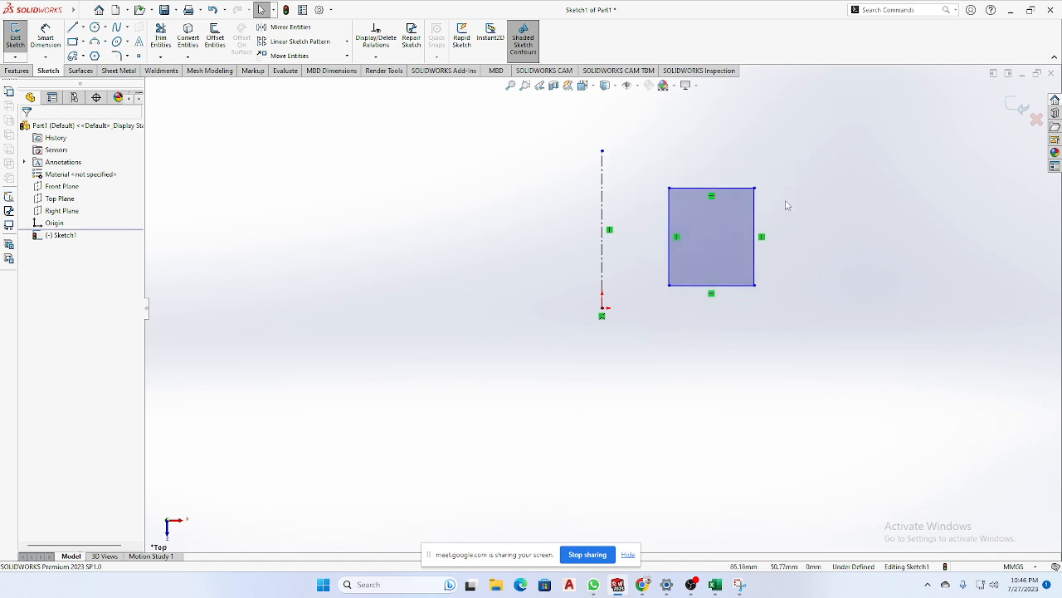
scroll(813, 247, up, 1)
scroll(813, 244, down, 2)
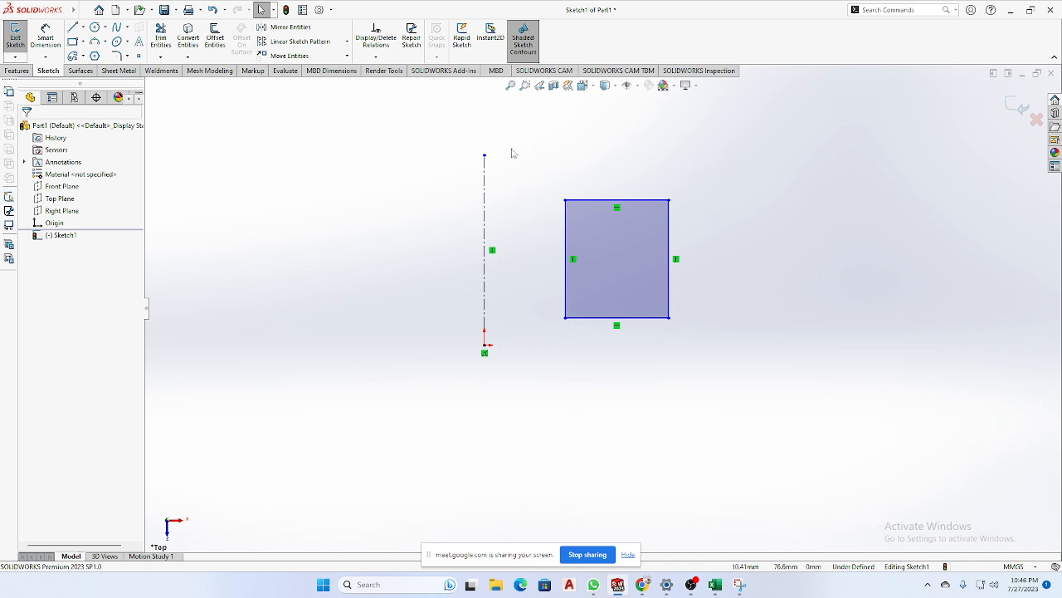
drag(510, 148, 740, 377)
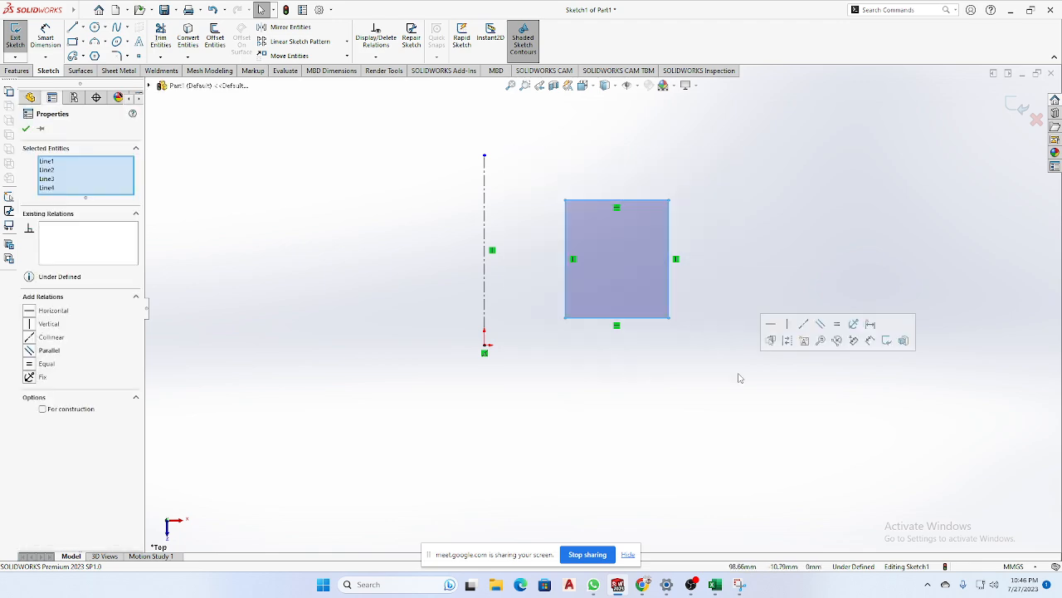
click(739, 378)
drag(758, 152, 549, 361)
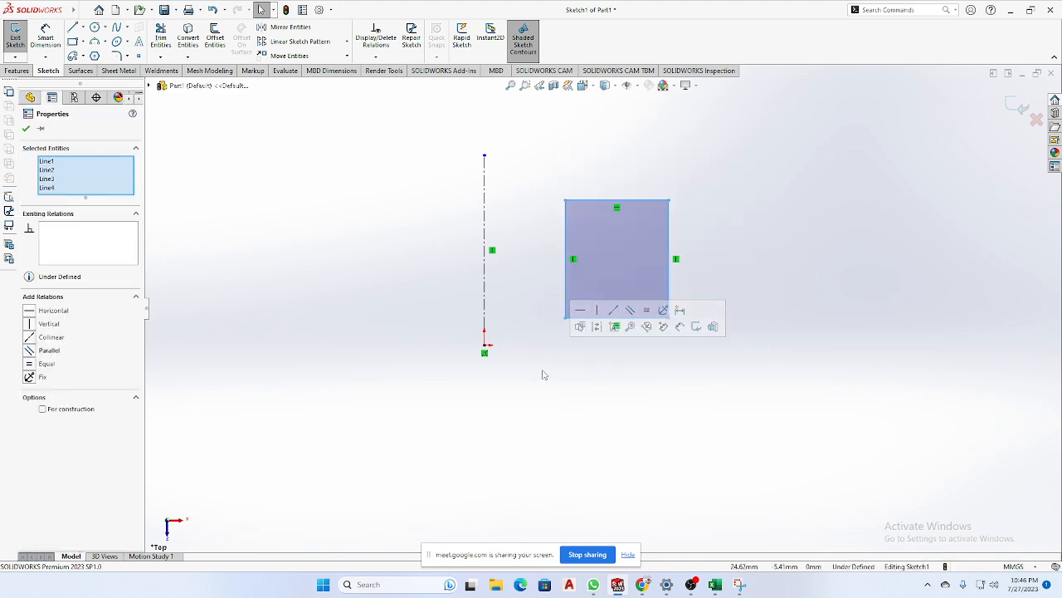
click(538, 382)
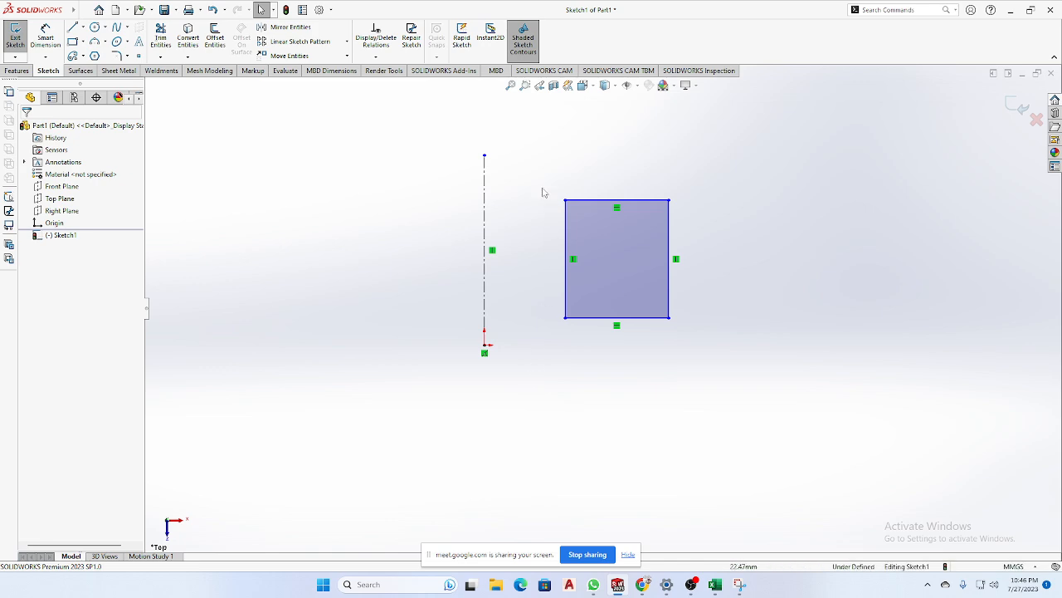
Use left-to-right selection boxes that fully enclose only the rectangle's left line, then only its top line.
drag(524, 159, 595, 353)
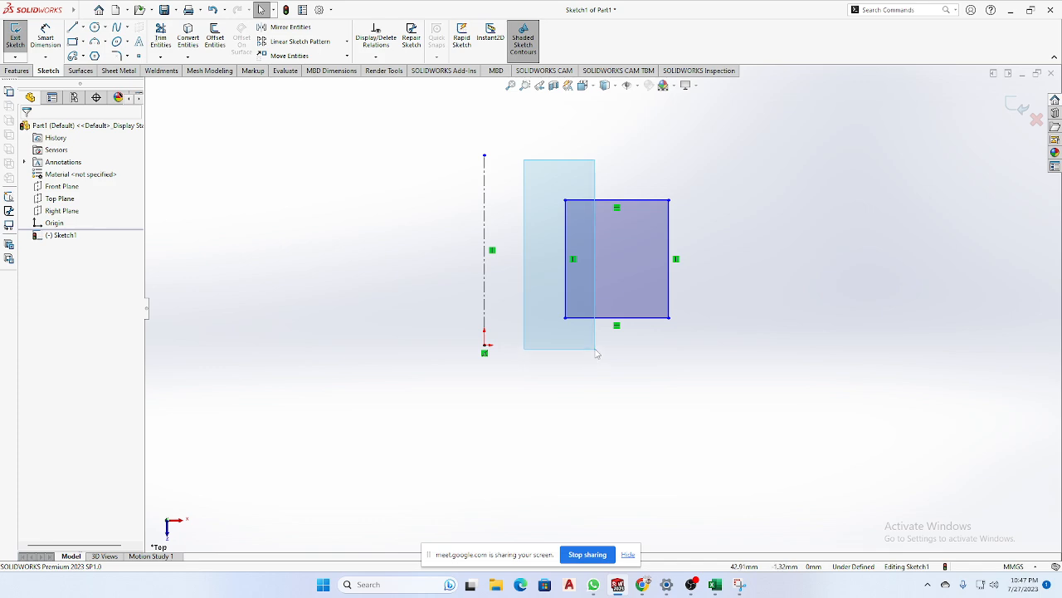
drag(595, 353, 595, 354)
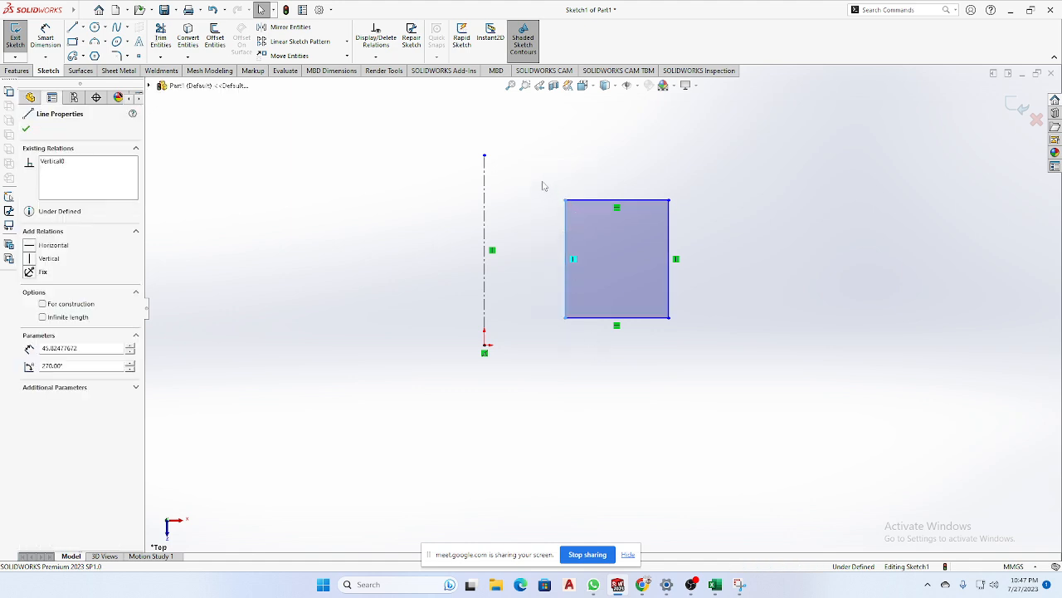
drag(538, 169, 634, 328)
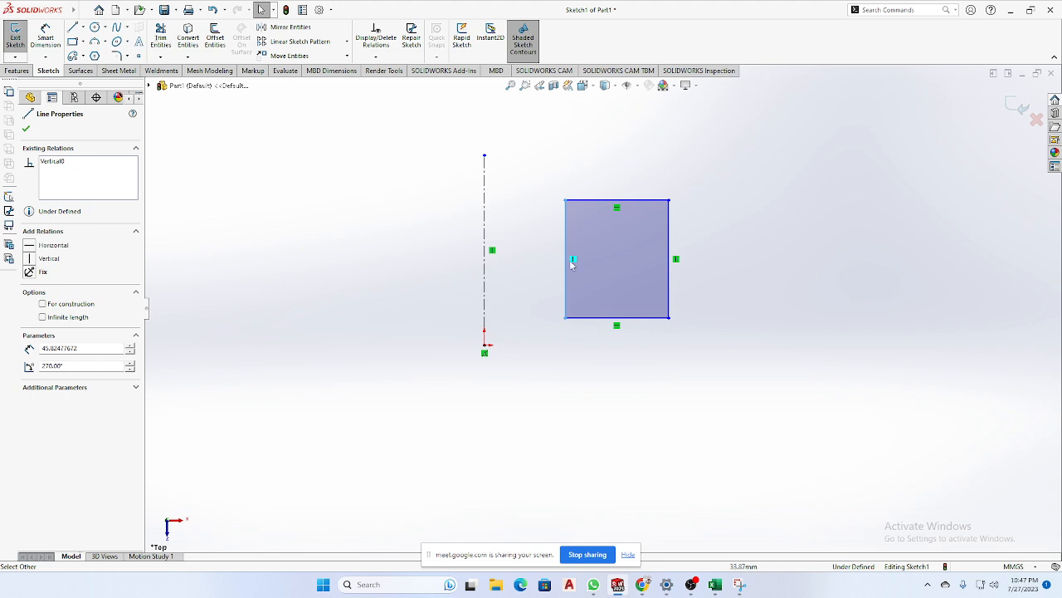
click(606, 360)
drag(536, 150, 702, 232)
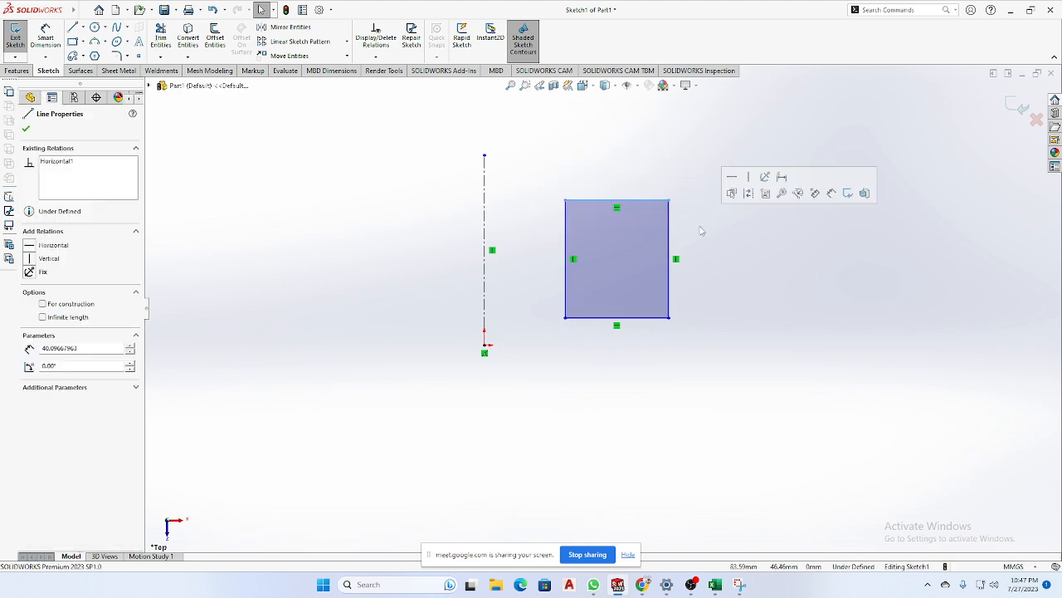
Use right-to-left crossing boxes to select the rectangle's top and right lines, then its bottom and right lines, clearing each selection.
drag(534, 155, 724, 242)
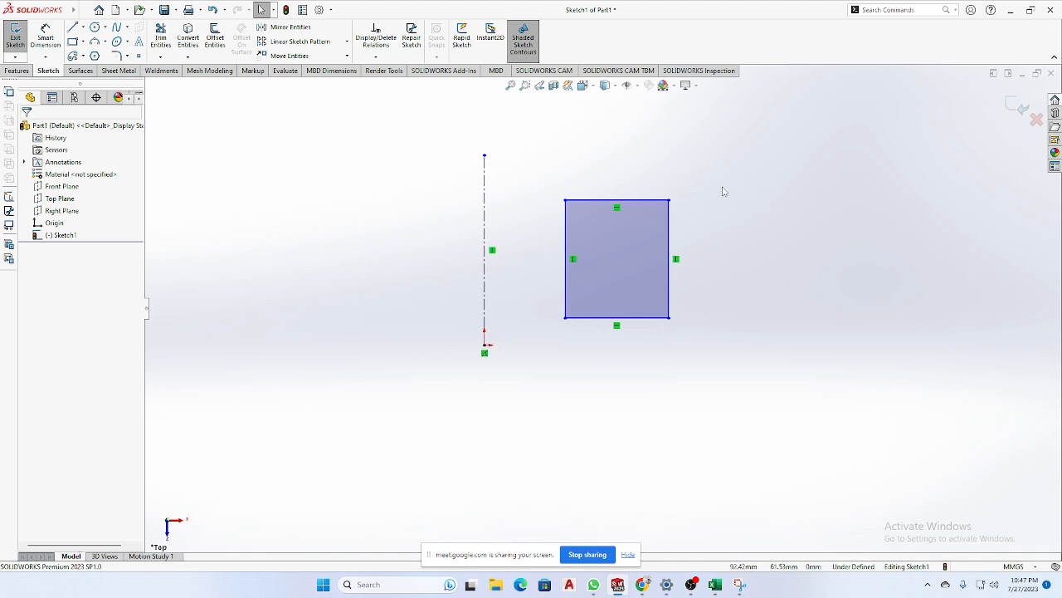
drag(718, 175, 653, 222)
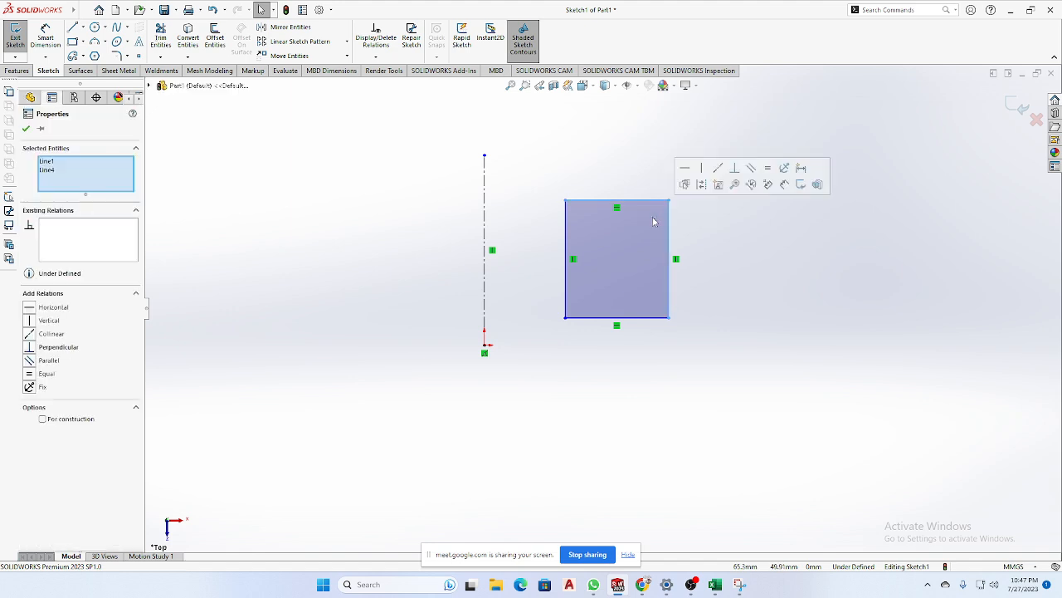
click(730, 267)
drag(734, 252, 617, 384)
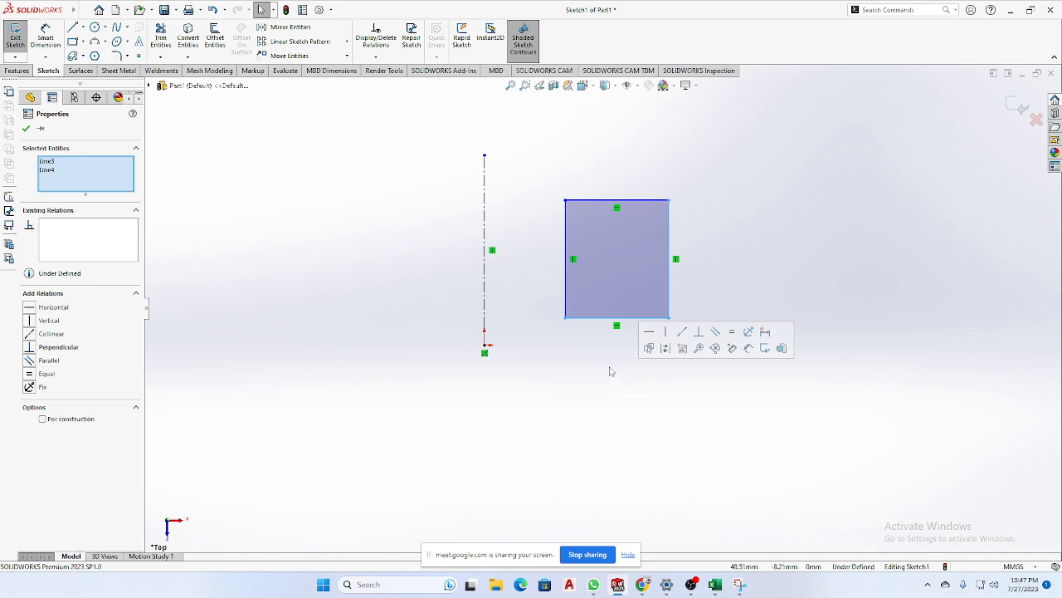
click(604, 366)
Box-select left to right the whole rectangle, its top line and its left line, then right to left the whole rectangle; clear the selection.
drag(525, 147, 754, 379)
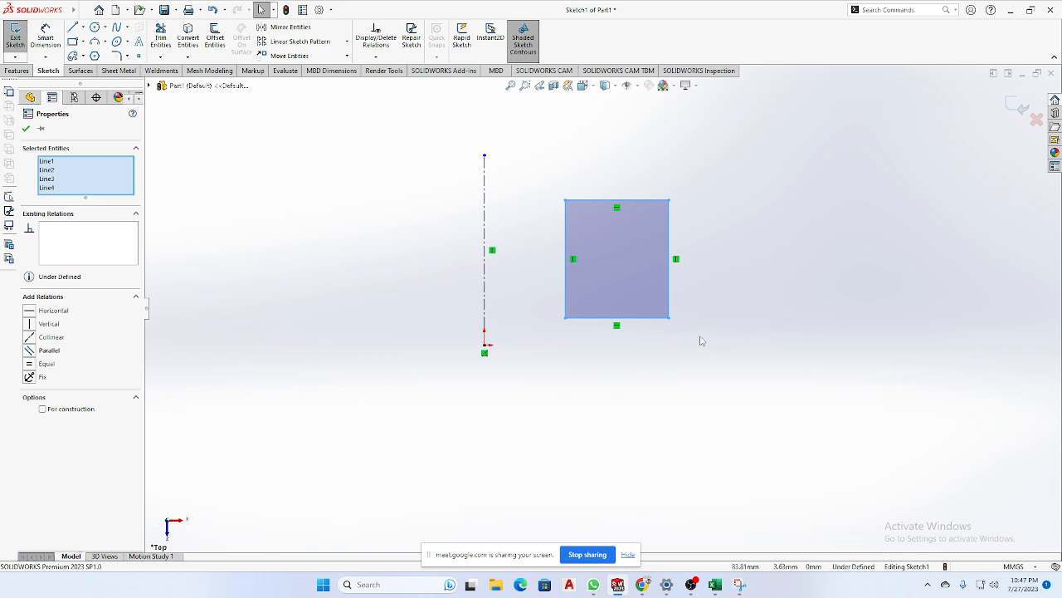
click(607, 393)
drag(544, 186, 737, 247)
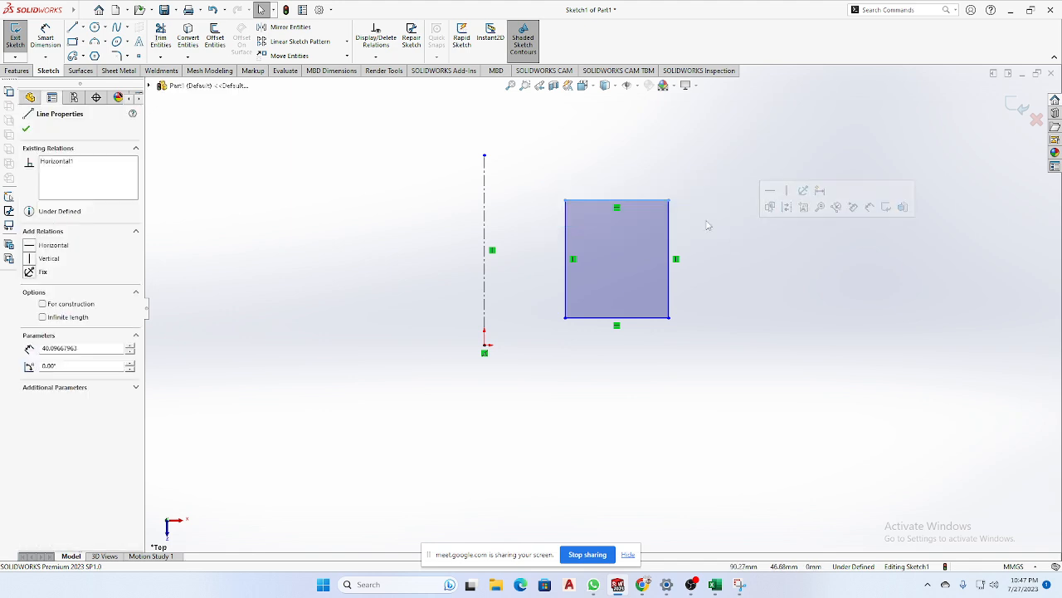
drag(521, 162, 594, 376)
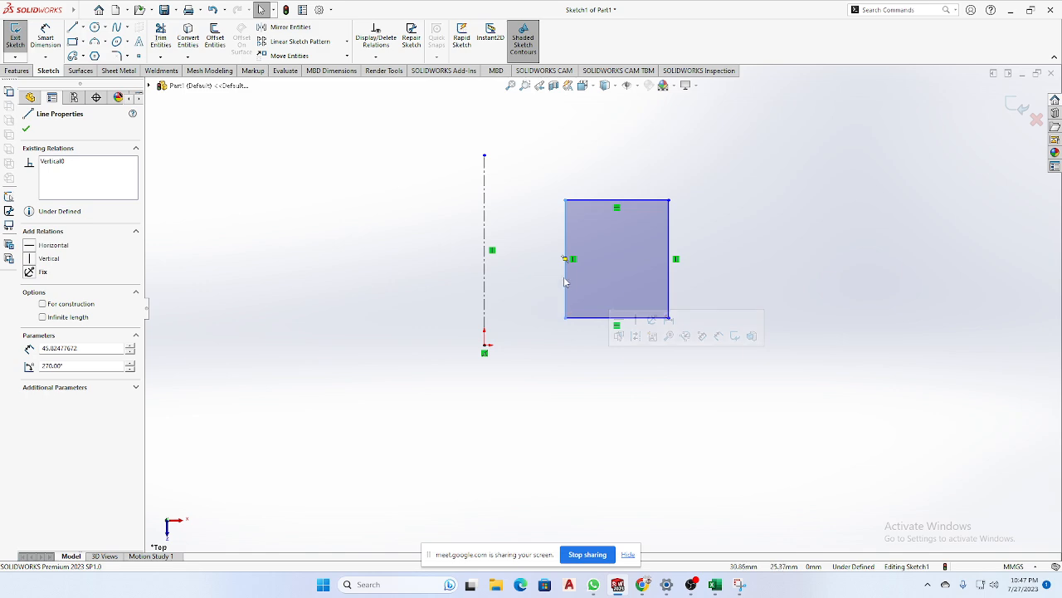
click(549, 176)
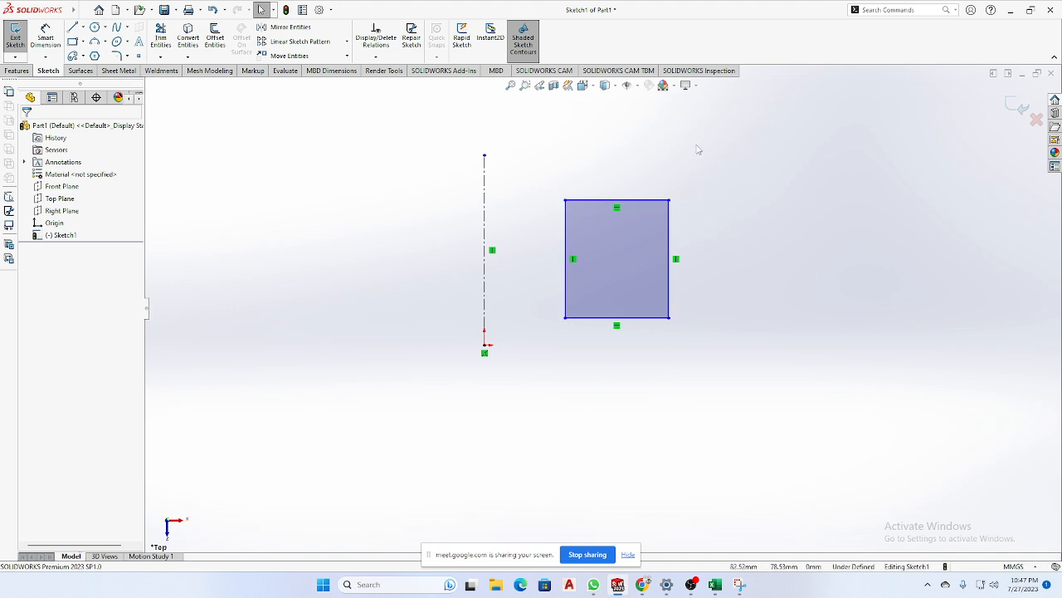
drag(724, 160, 524, 364)
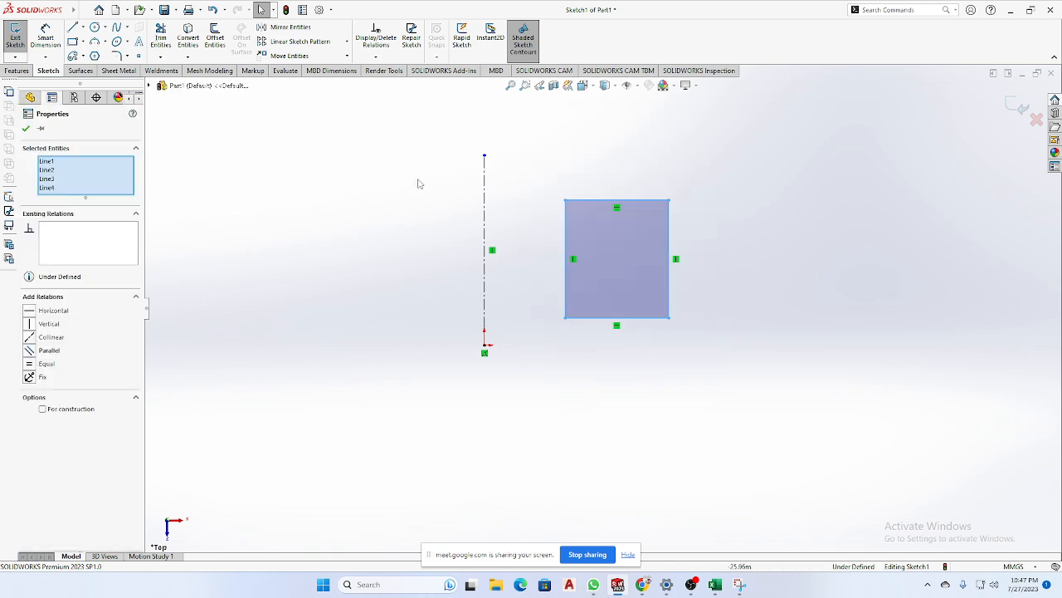
click(236, 179)
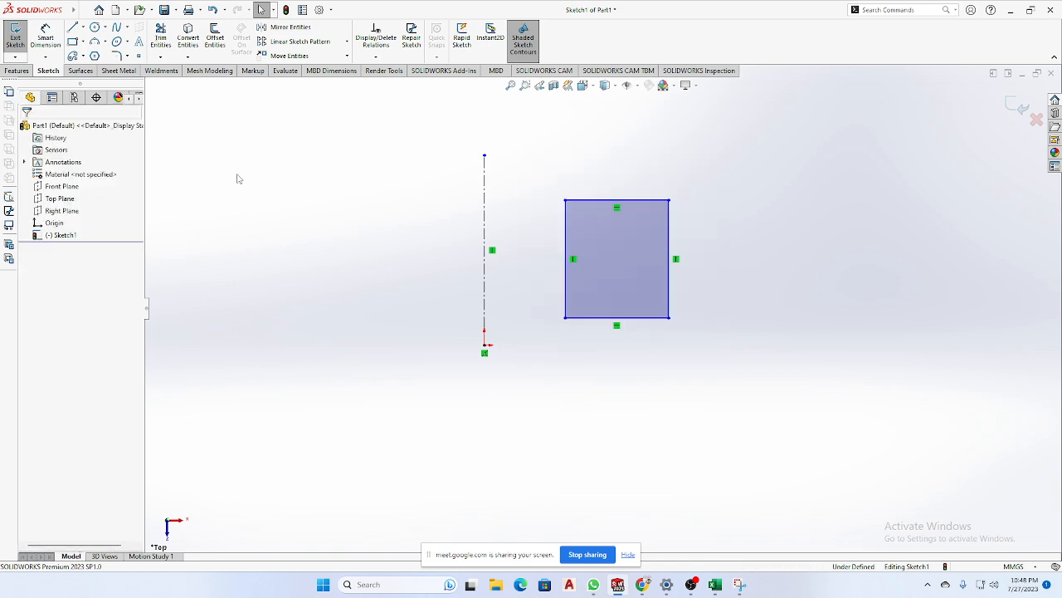
Mirror the rectangle's four lines about the vertical centerline with Copy turned off, and undo the mirror.
click(278, 33)
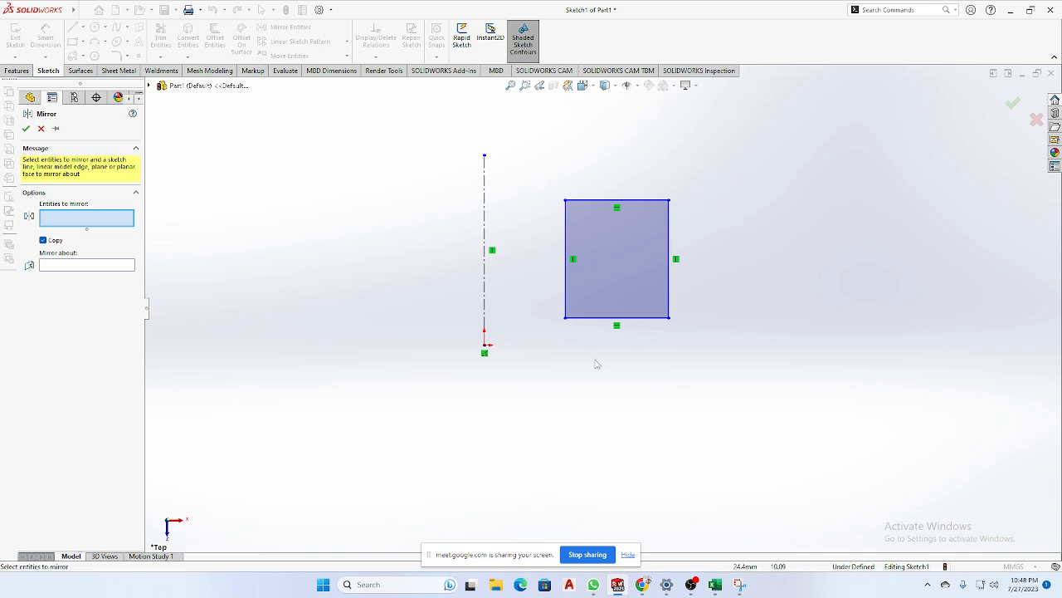
click(68, 264)
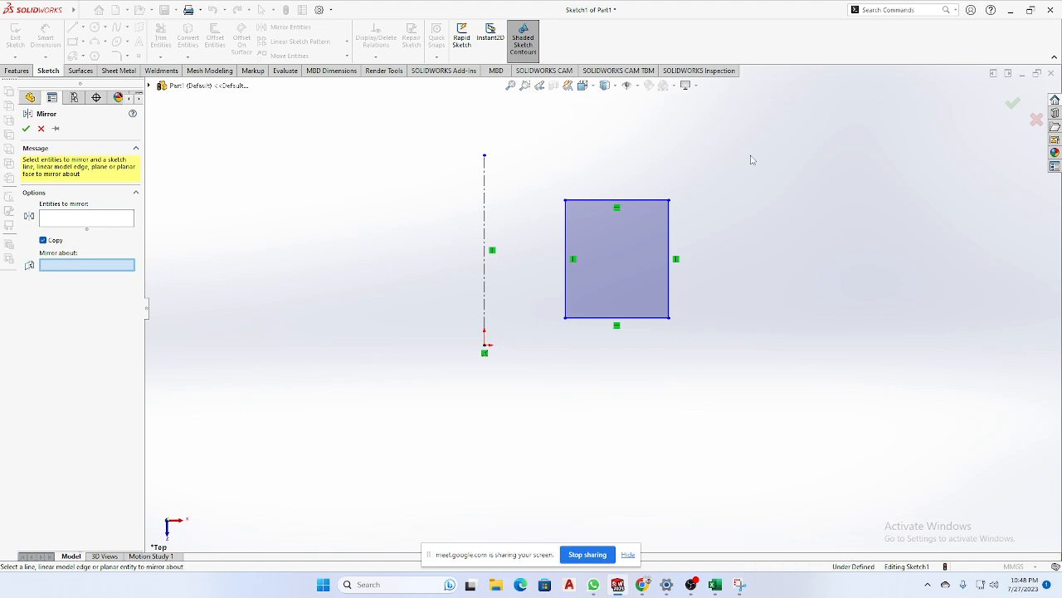
drag(750, 161, 529, 427)
click(87, 219)
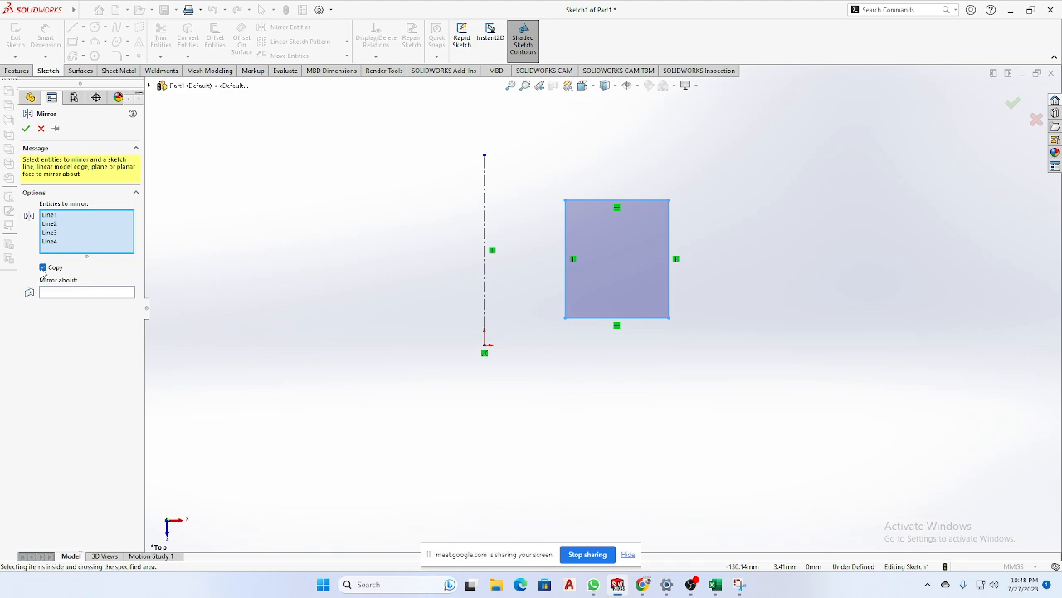
click(57, 294)
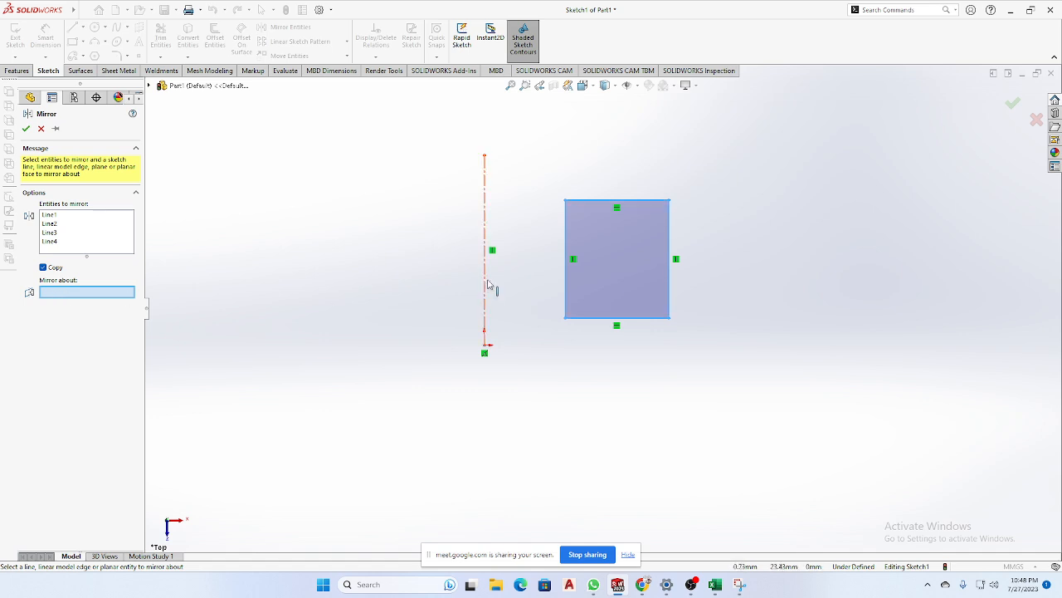
click(485, 239)
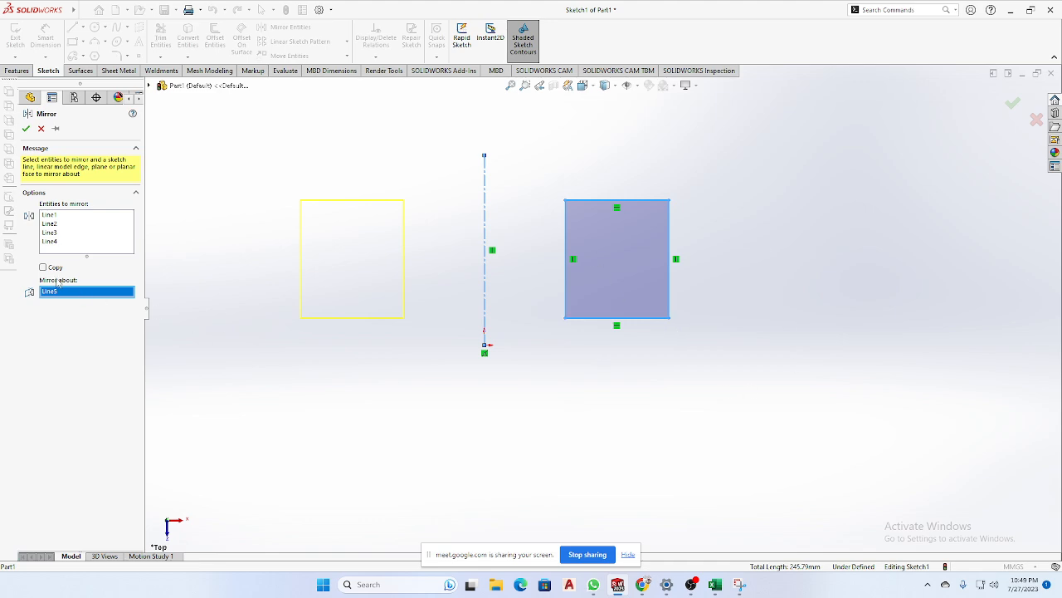
click(26, 128)
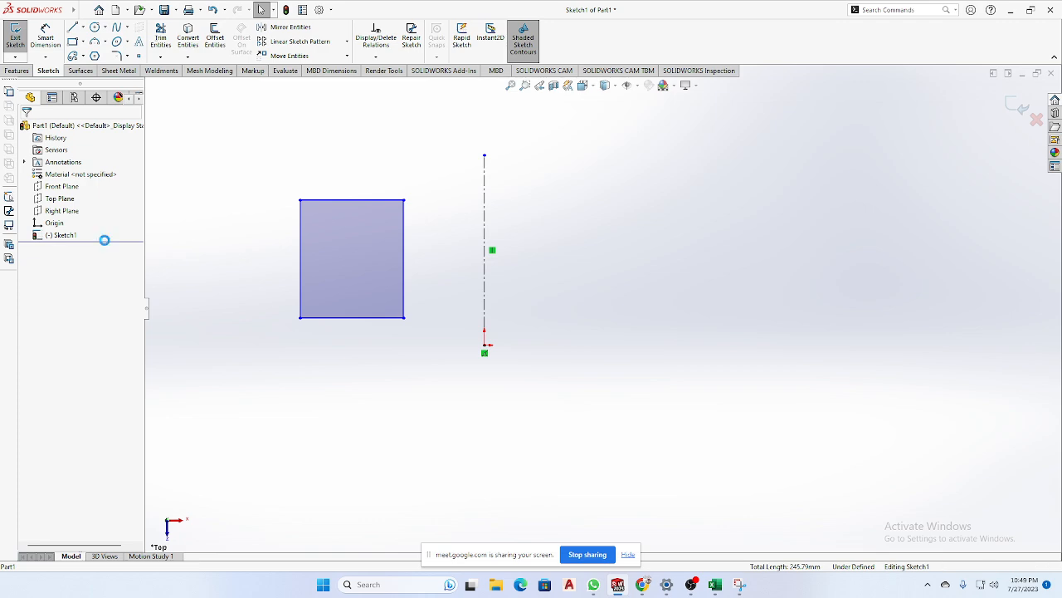
key(ctrl+z)
Mirror the rectangle about the vertical centerline with Copy on, and stretch the original rightward and downward to about 74 mm wide.
click(278, 32)
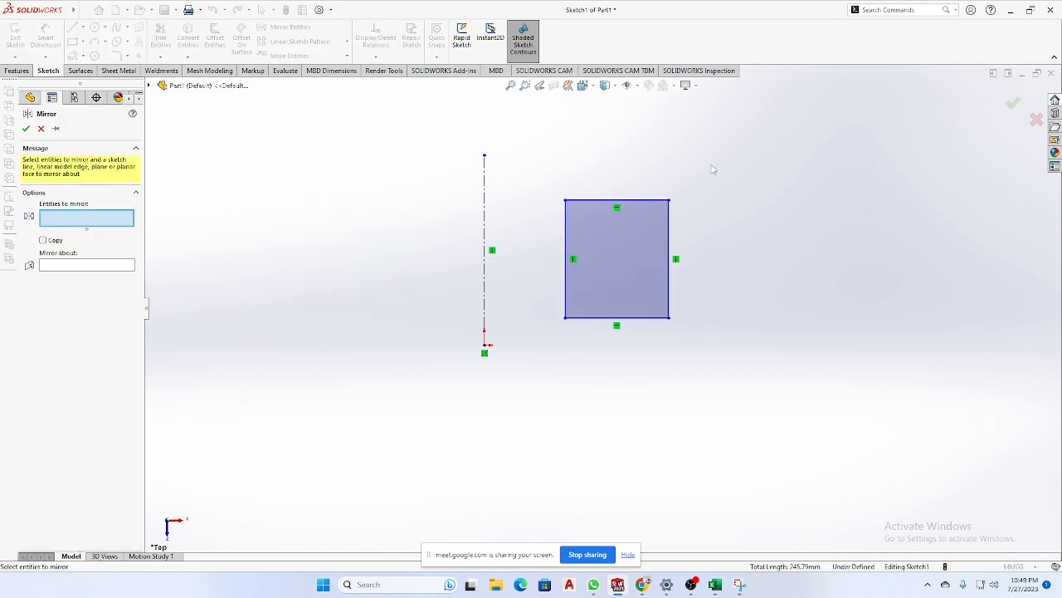
drag(759, 154, 554, 360)
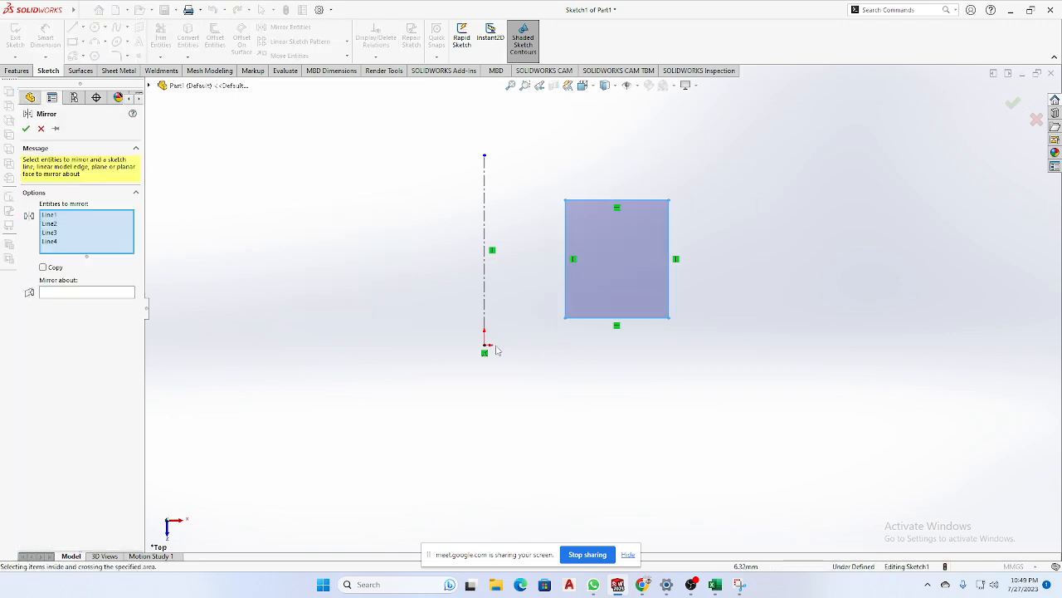
click(43, 267)
click(67, 293)
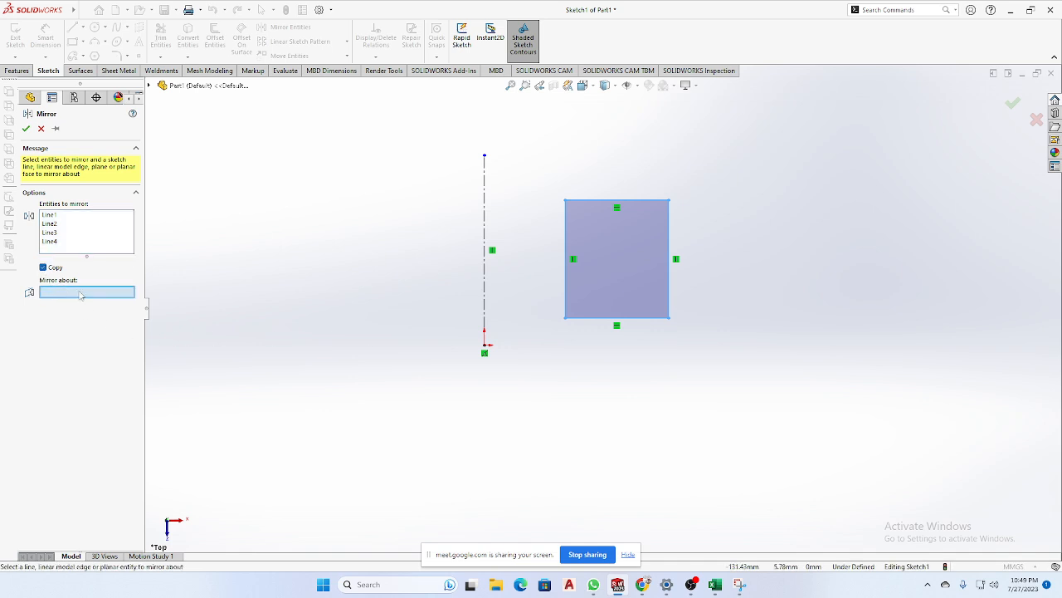
click(486, 226)
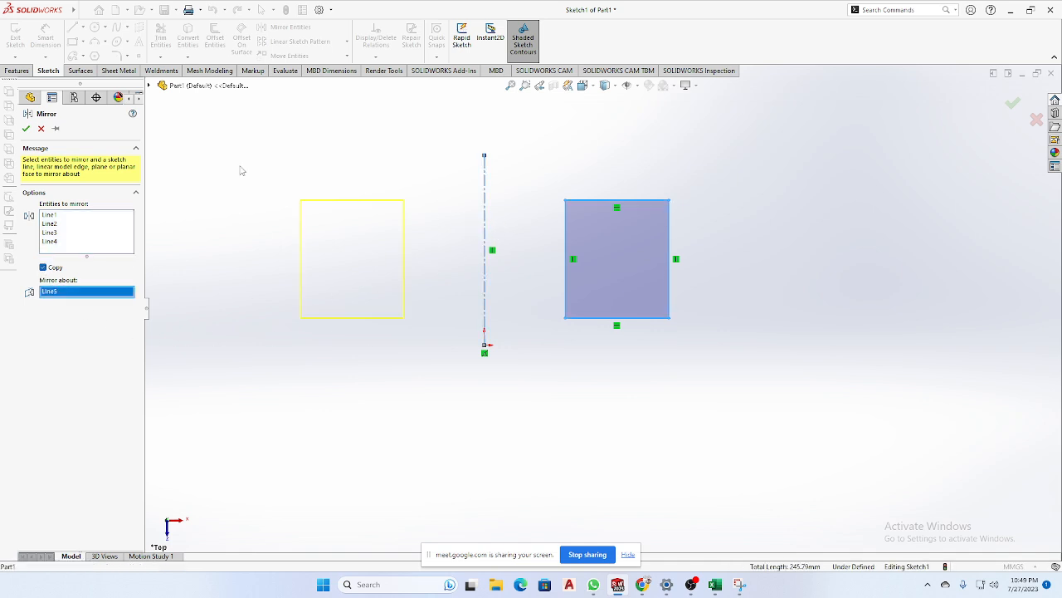
click(25, 128)
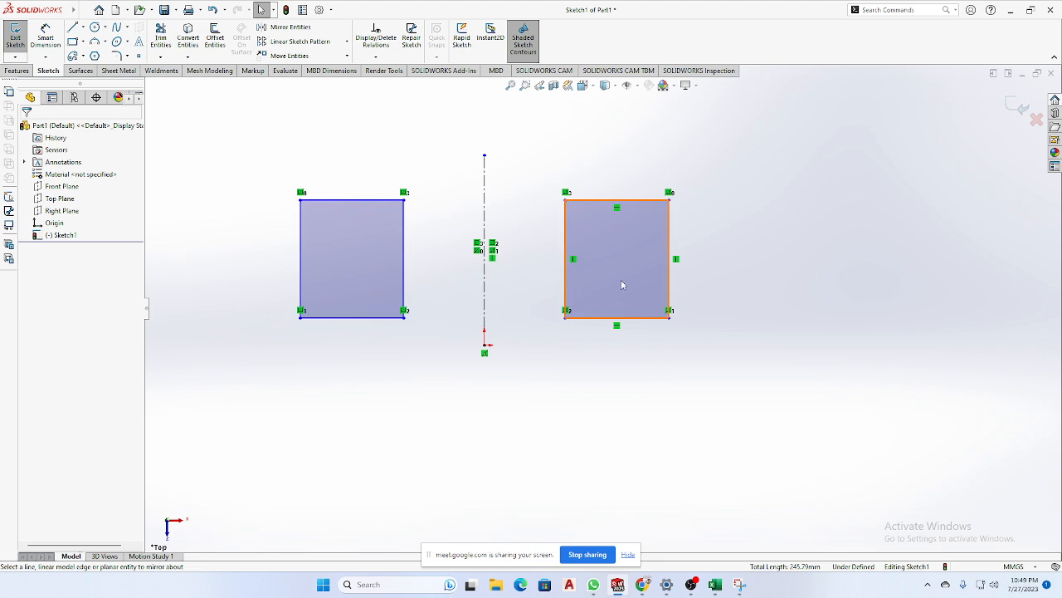
drag(669, 247, 757, 244)
drag(697, 319, 688, 347)
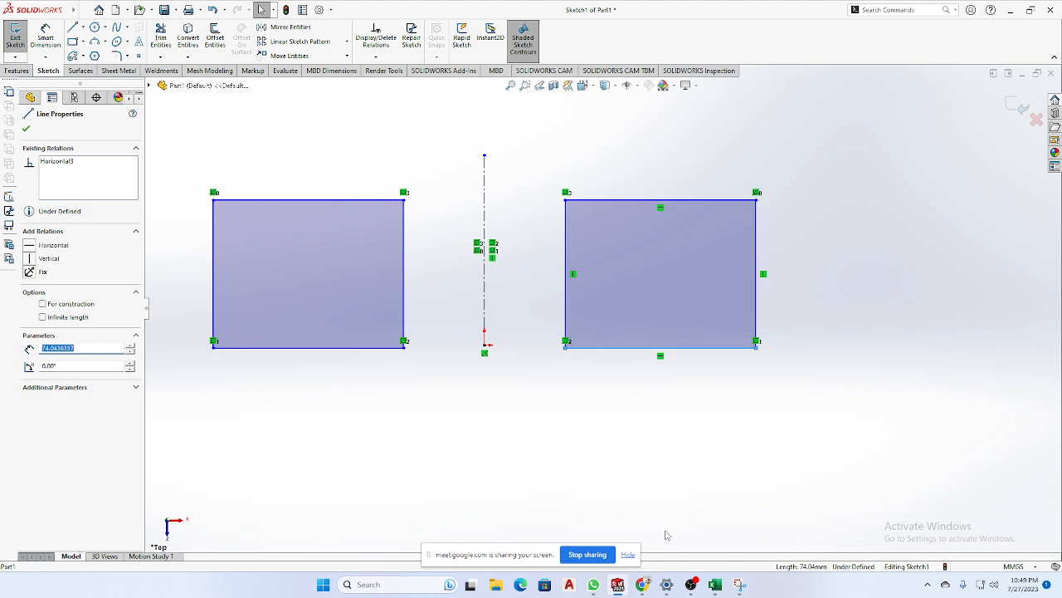
Check the Google Meet call in Chrome, return to SolidWorks and clear the line selection.
mouse_move(646, 587)
click(642, 585)
click(618, 540)
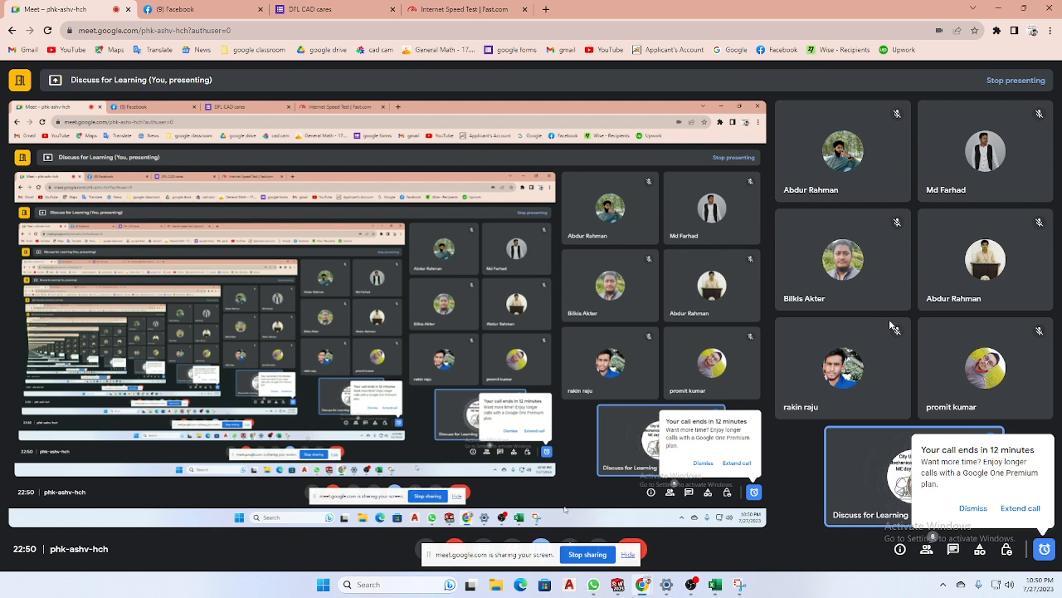
click(1000, 13)
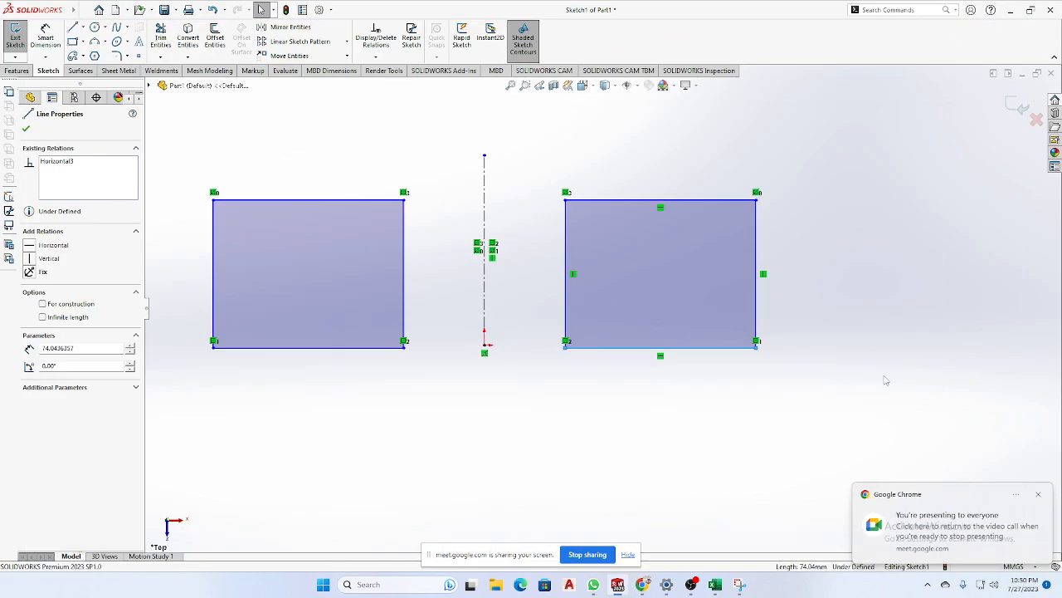
click(588, 435)
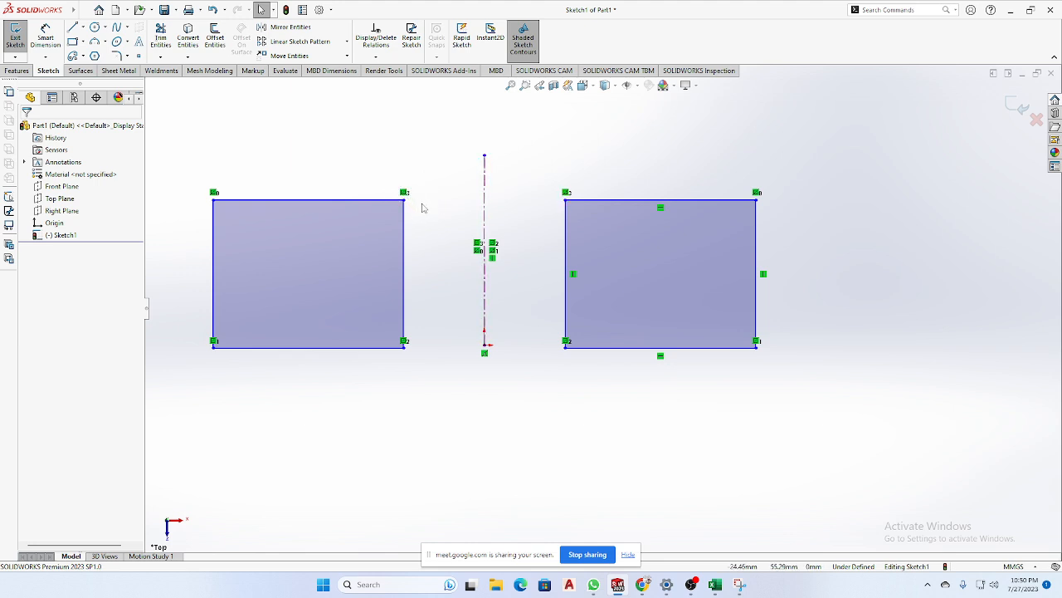
Point out the facing upper corners of the two rectangles with selection boxes on both sides of the centerline.
scroll(424, 207, up, 1)
scroll(466, 214, down, 4)
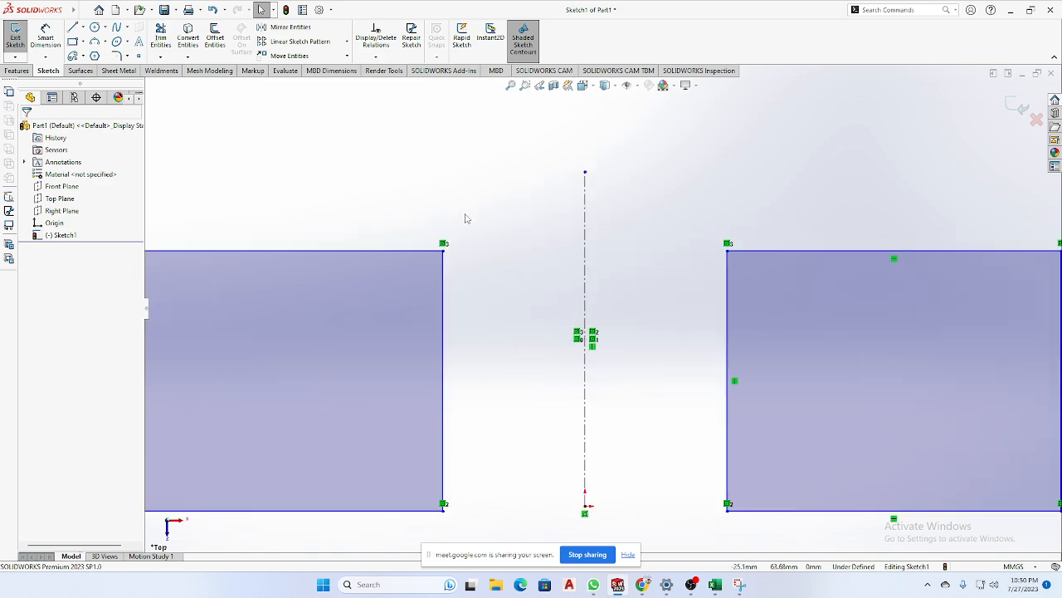
scroll(484, 261, up, 2)
scroll(532, 303, up, 1)
scroll(543, 306, down, 3)
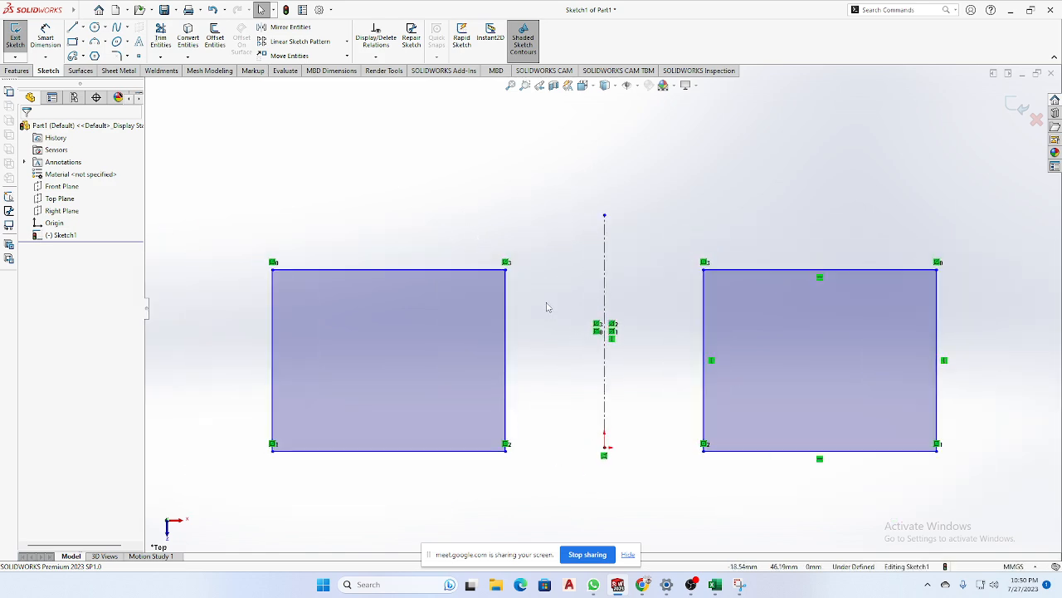
scroll(547, 308, up, 1)
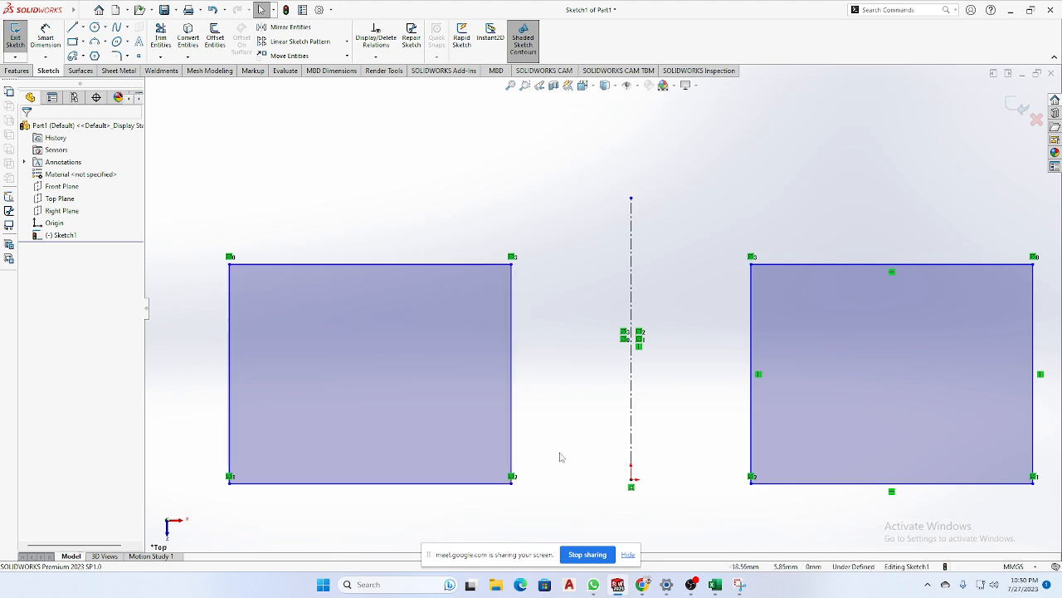
drag(536, 229, 488, 296)
click(547, 311)
drag(562, 215, 495, 262)
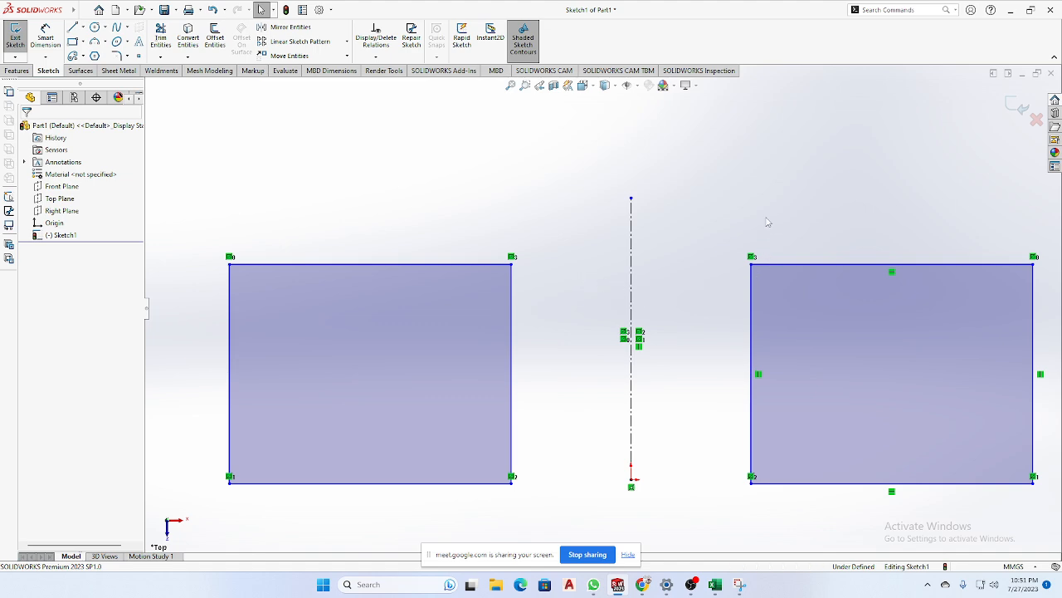
drag(765, 217, 722, 266)
Examine the symmetric relation linking the facing lower corners of the two rectangles across the centerline.
key(f)
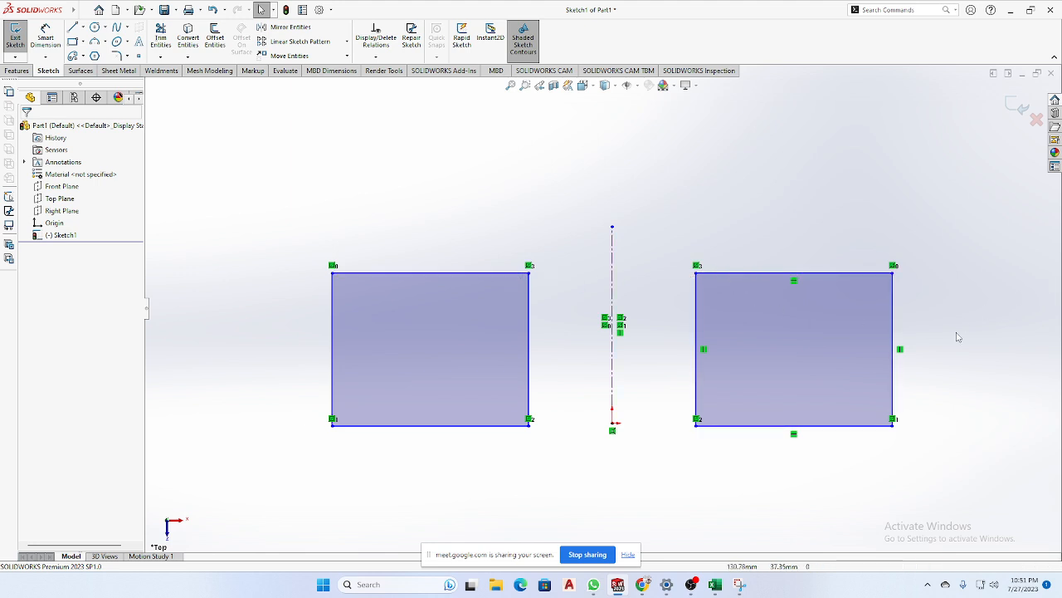
key(f)
scroll(959, 356, down, 2)
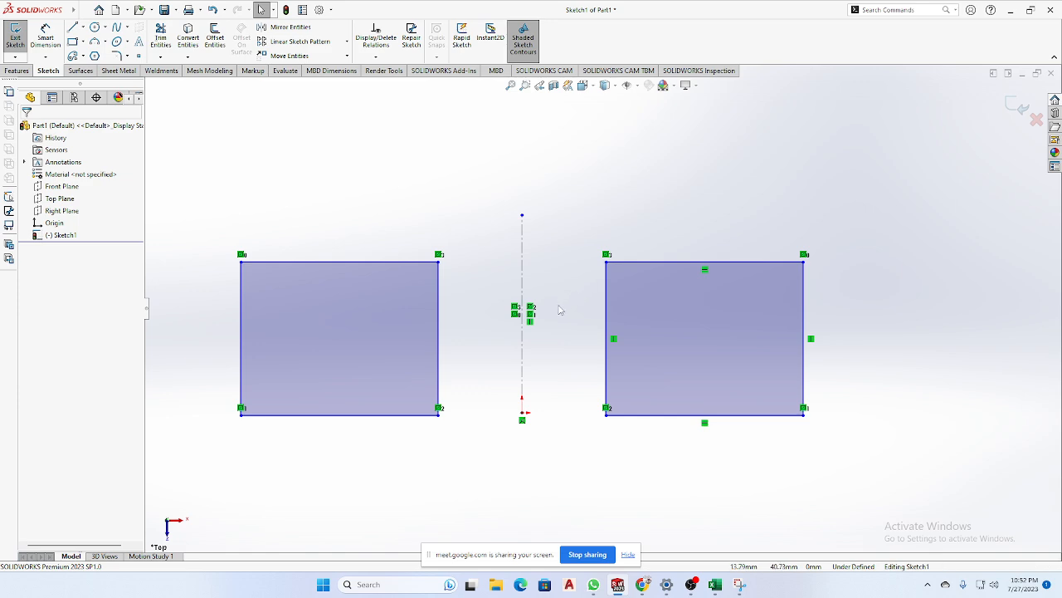
scroll(539, 340, up, 1)
scroll(539, 336, down, 3)
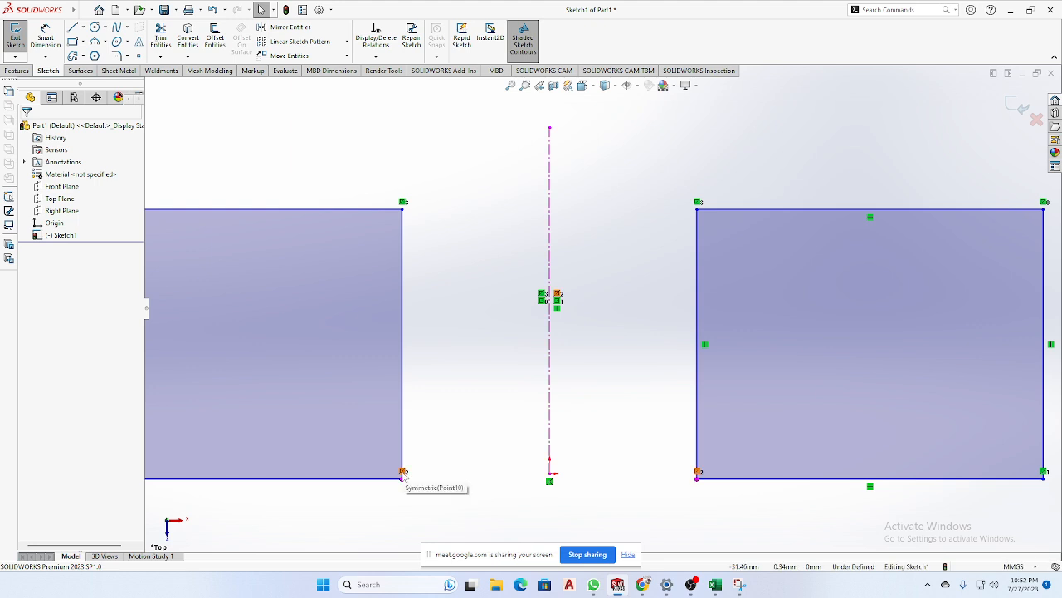
scroll(630, 320, up, 3)
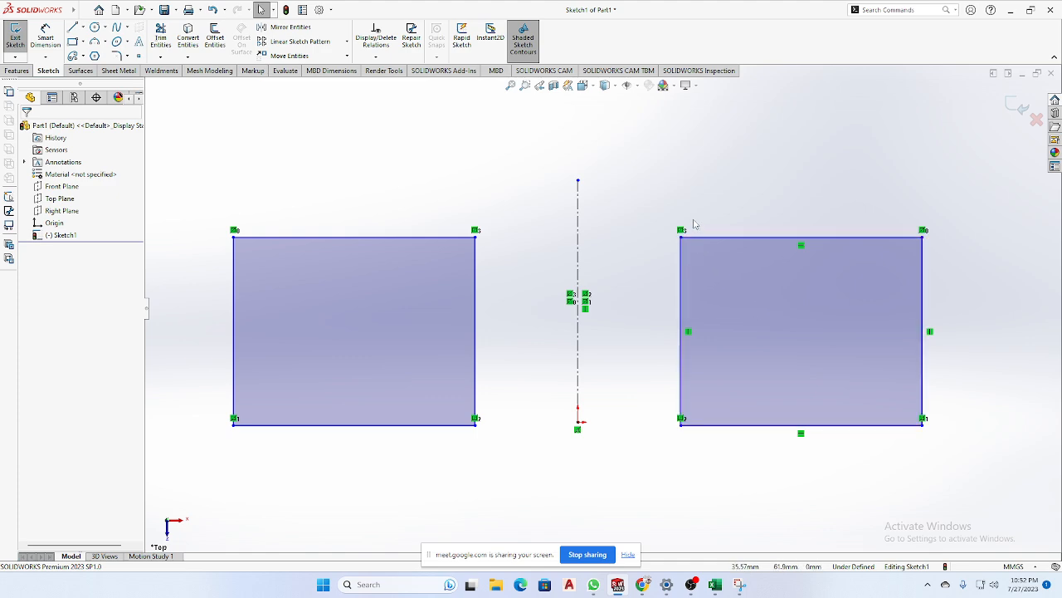
Box-select the right rectangle's top and left lines across their shared corner, view both rectangles, and clear the selection.
drag(707, 201, 662, 240)
drag(724, 214, 668, 239)
scroll(681, 242, up, 2)
scroll(681, 235, down, 3)
scroll(601, 307, up, 3)
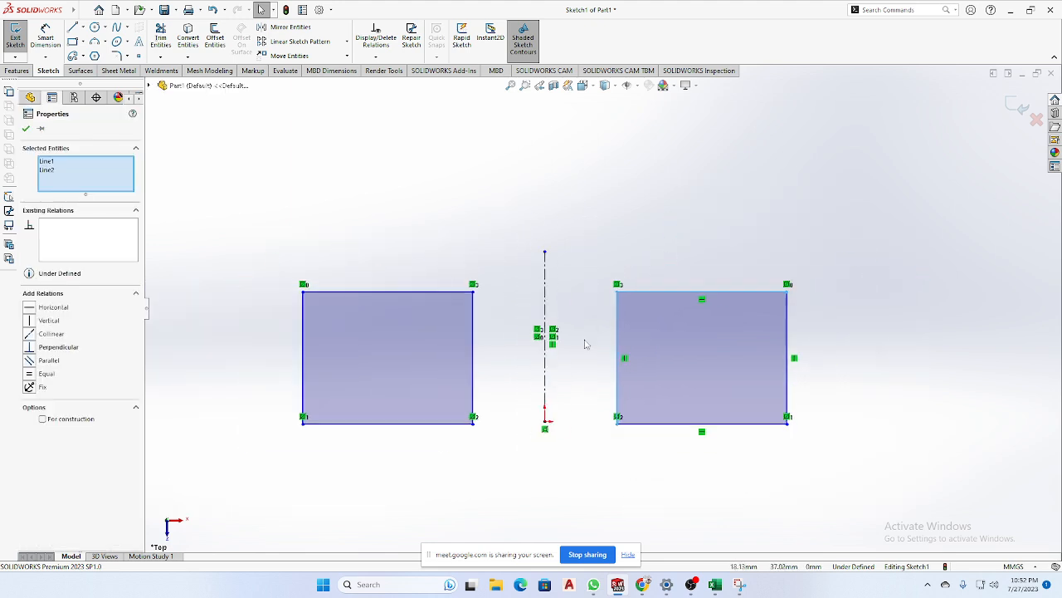
scroll(576, 357, down, 3)
scroll(576, 357, up, 2)
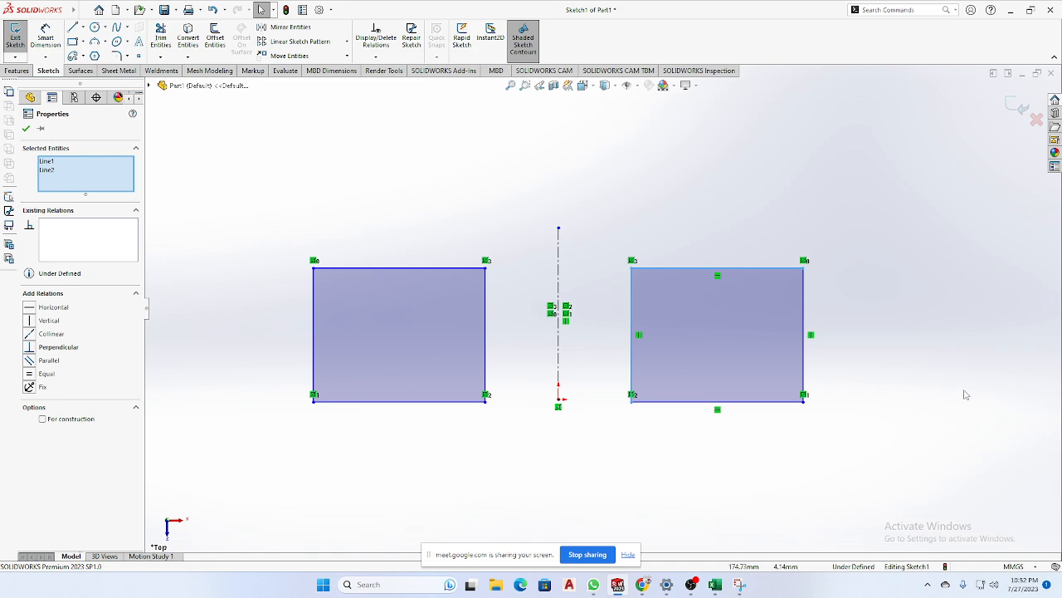
click(911, 307)
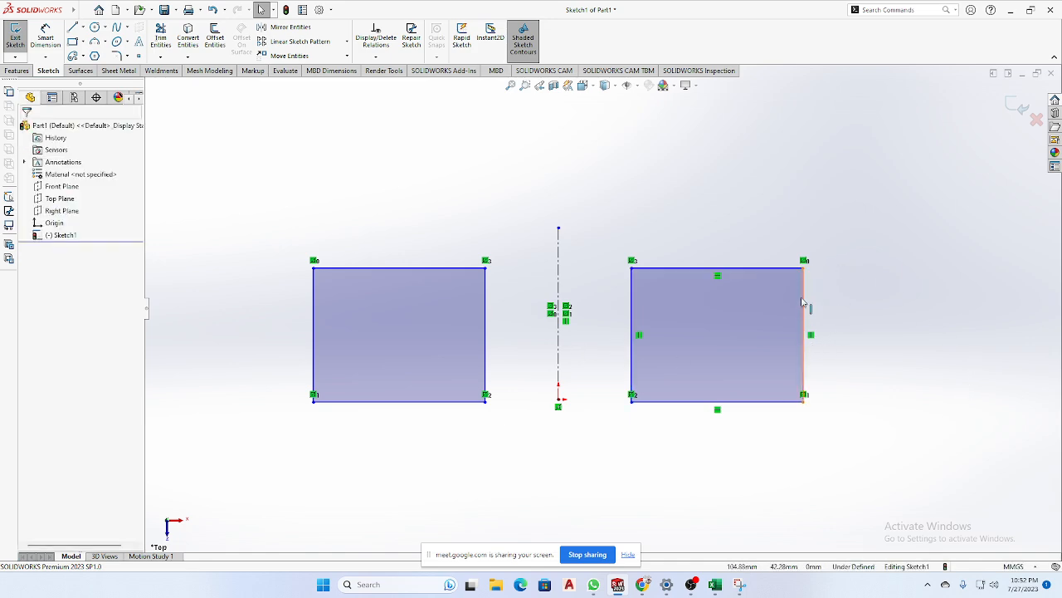
Delete the outer upper corners' symmetric relation and the right shape's outer vertical relation, and move its upper outer corner inward and down.
click(806, 263)
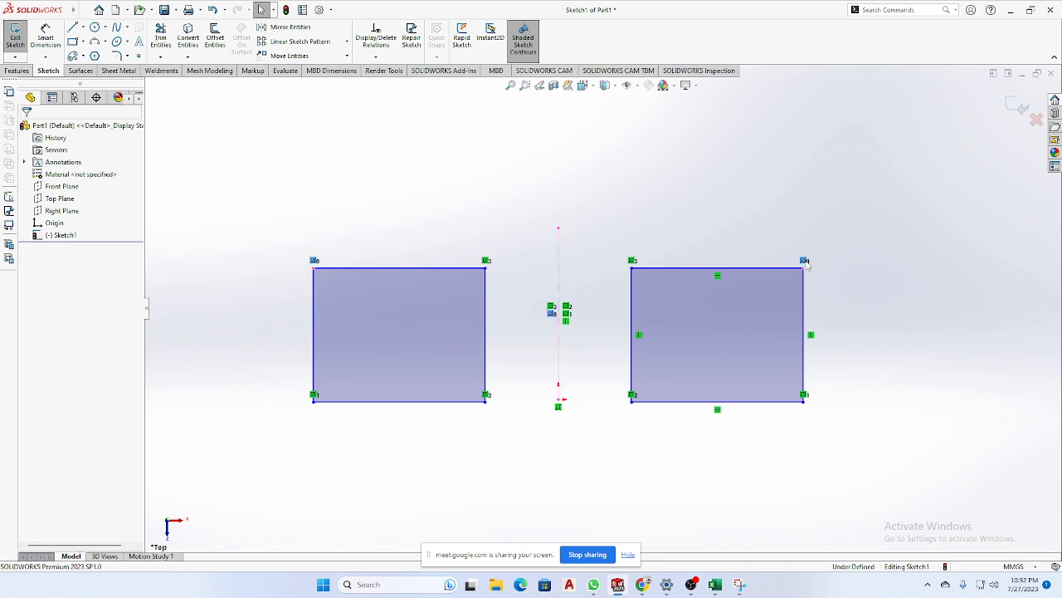
key(Delete)
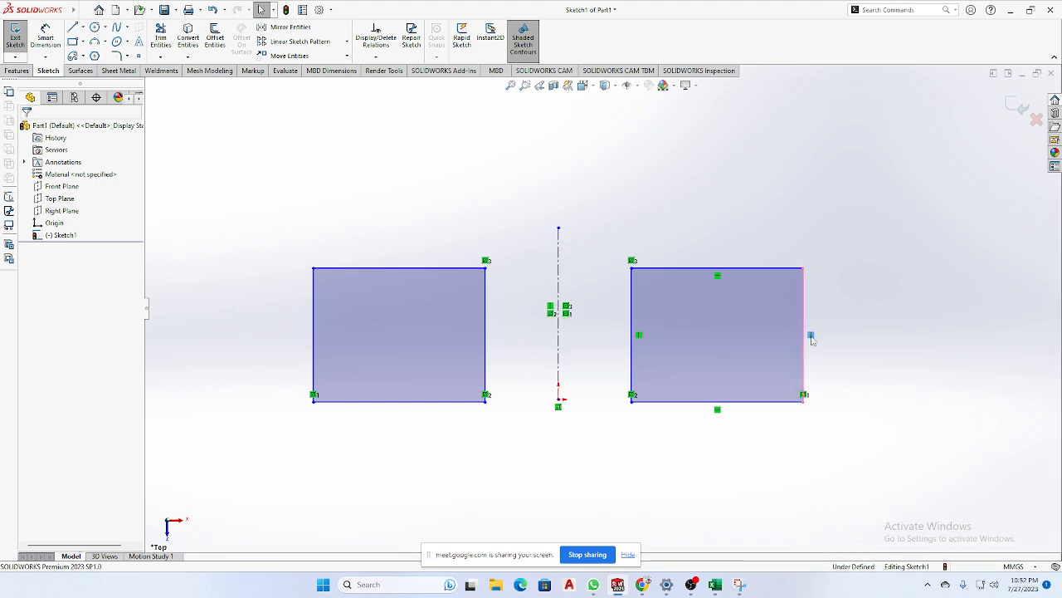
drag(803, 268, 761, 270)
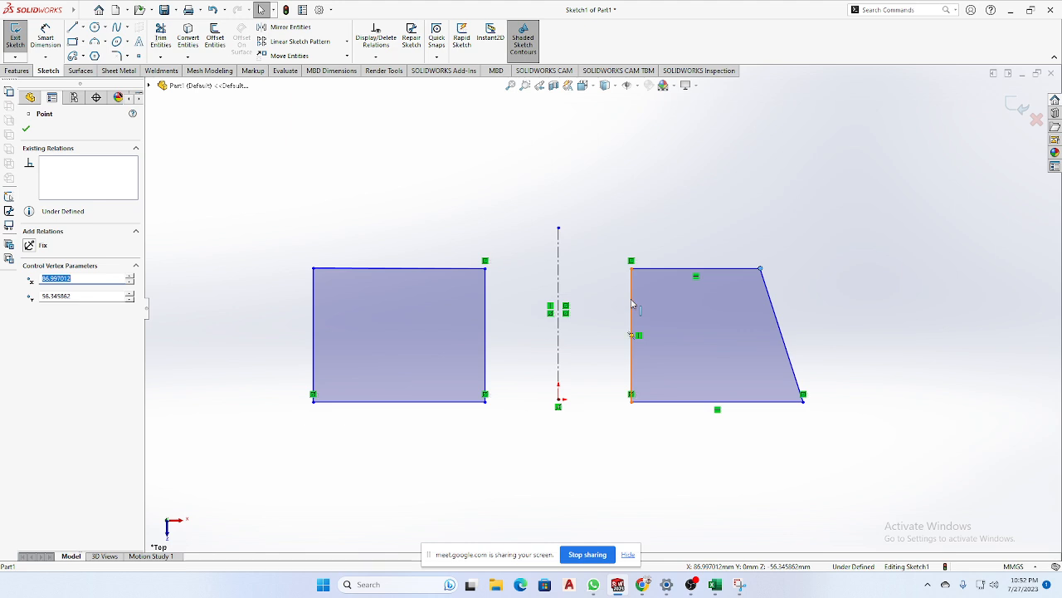
mouse_move(630, 307)
mouse_down()
mouse_move(621, 307)
mouse_move(631, 307)
mouse_up()
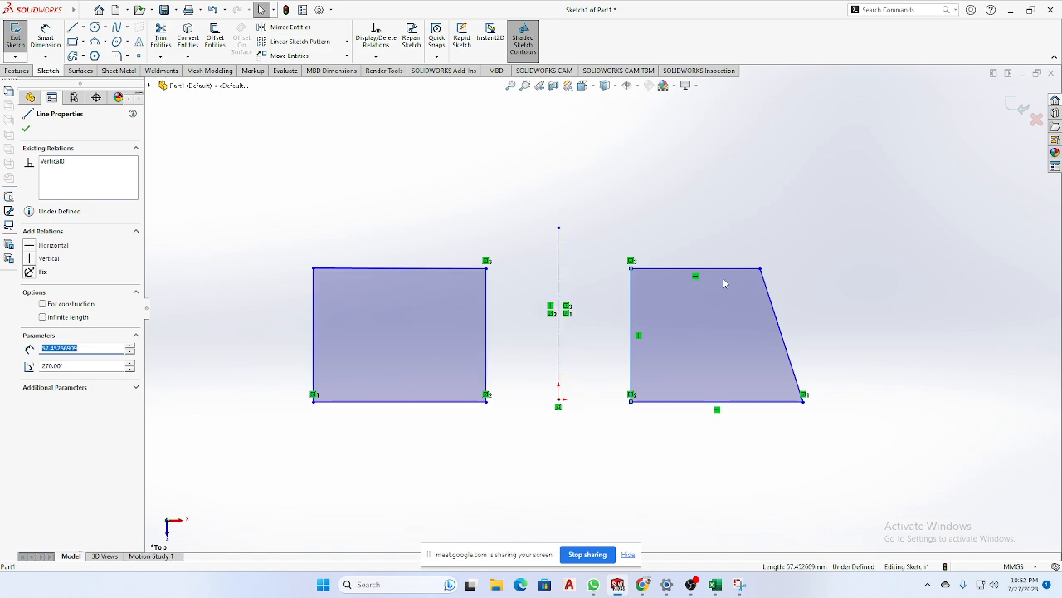
mouse_move(763, 274)
mouse_down()
mouse_move(806, 273)
mouse_move(763, 277)
mouse_move(772, 275)
mouse_up()
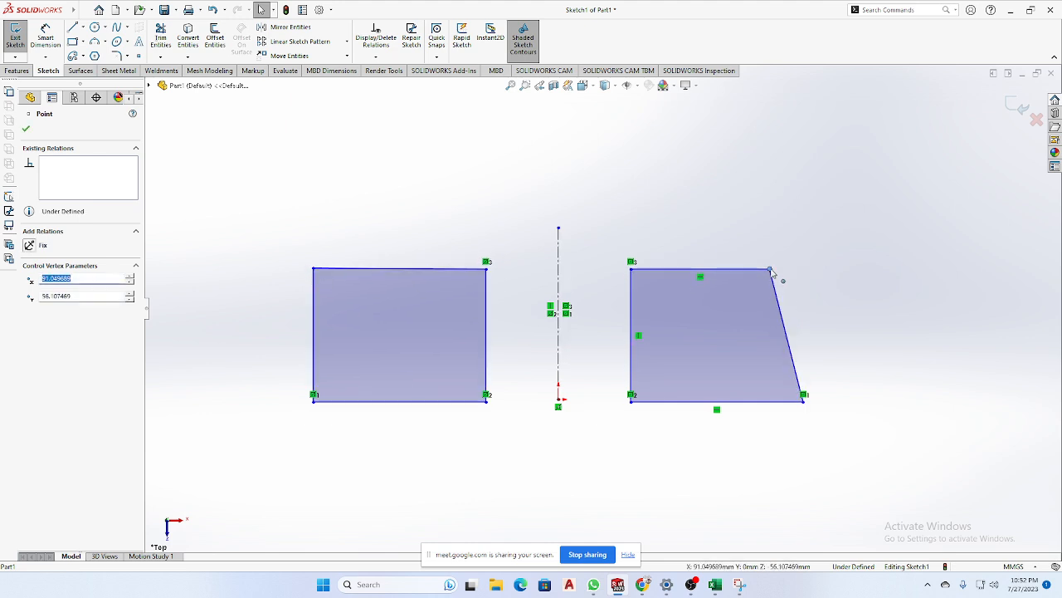
drag(770, 270, 757, 306)
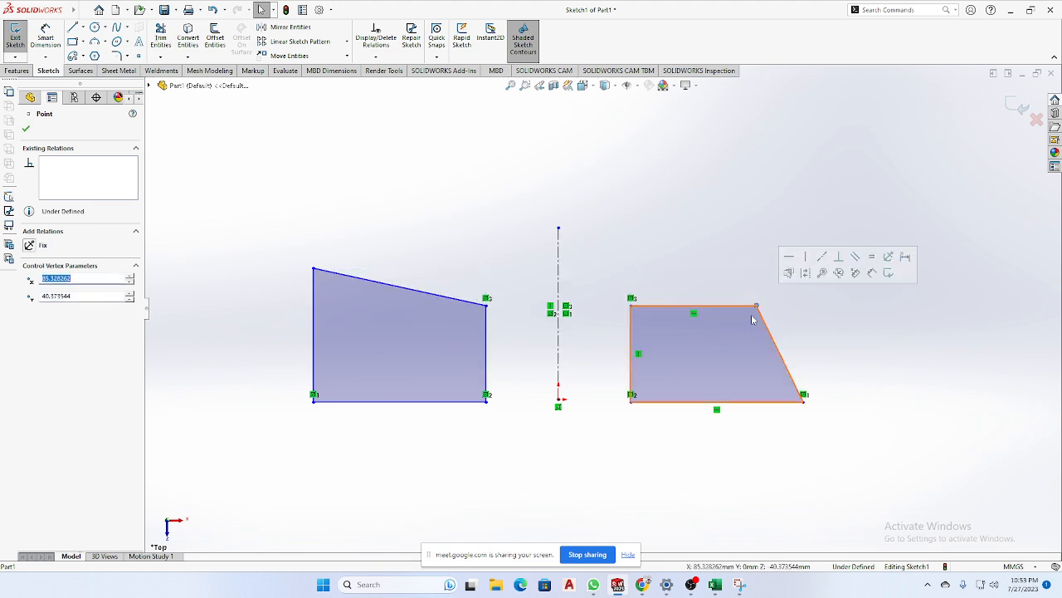
Make the left shape's sloped upper line horizontal and shift the outer upper corners of both shapes independently.
click(419, 288)
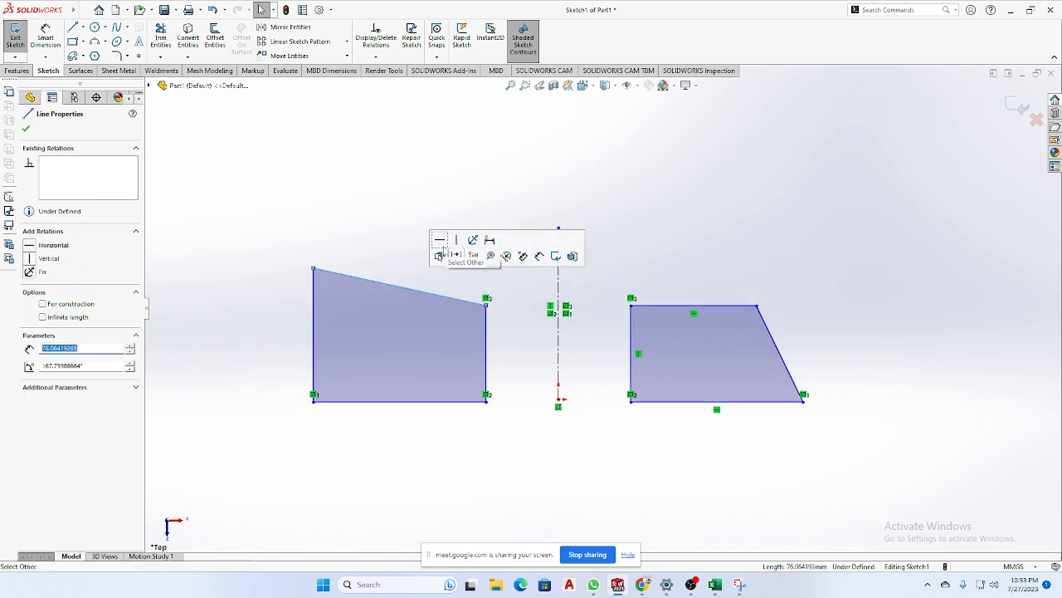
click(439, 239)
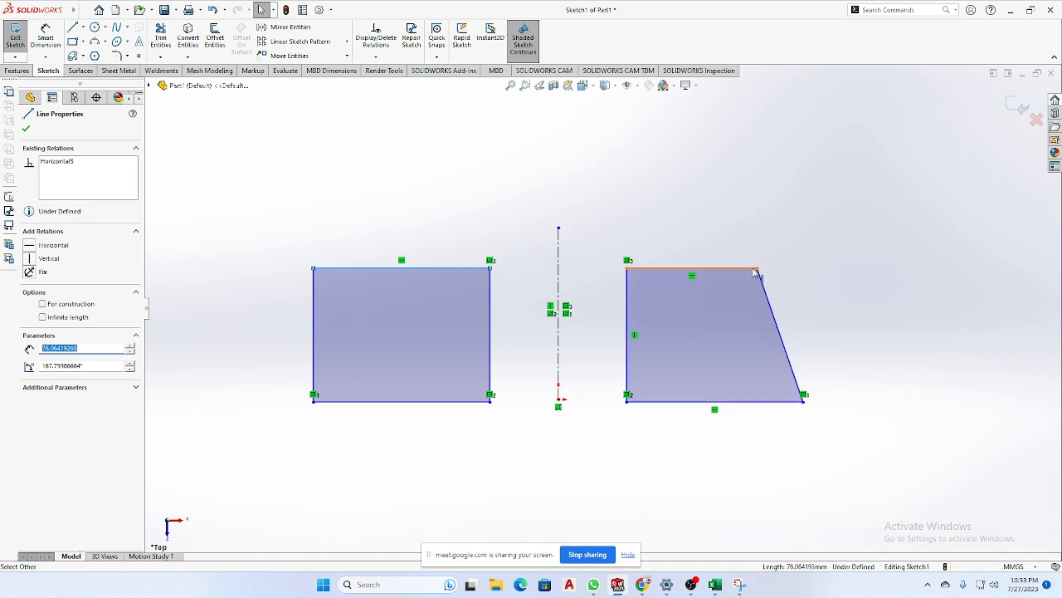
mouse_move(751, 268)
mouse_down()
mouse_move(721, 301)
mouse_move(754, 262)
mouse_move(818, 254)
mouse_move(755, 261)
mouse_move(756, 272)
mouse_up()
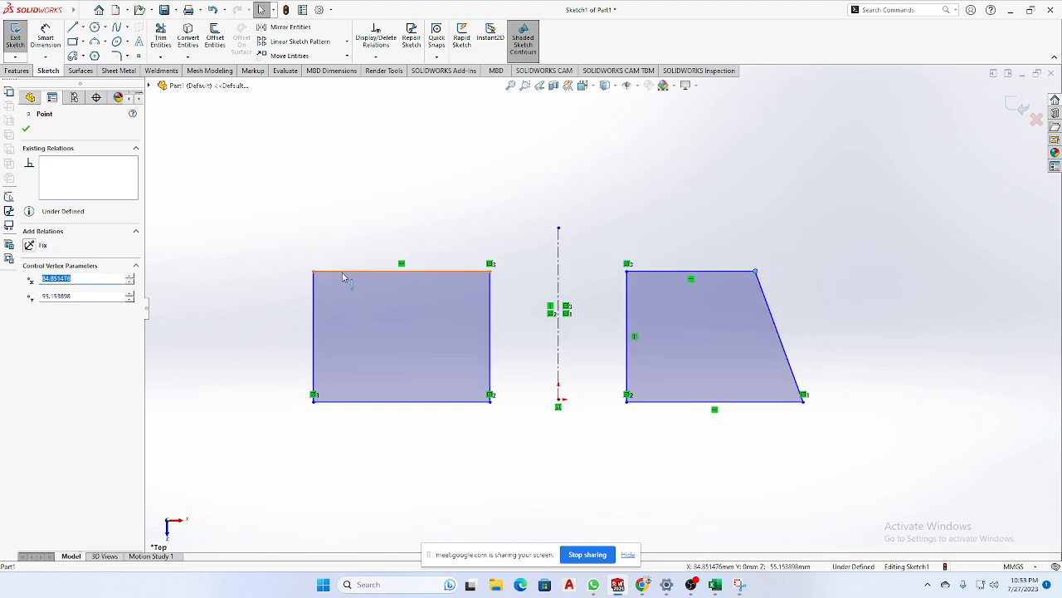
drag(314, 271, 327, 270)
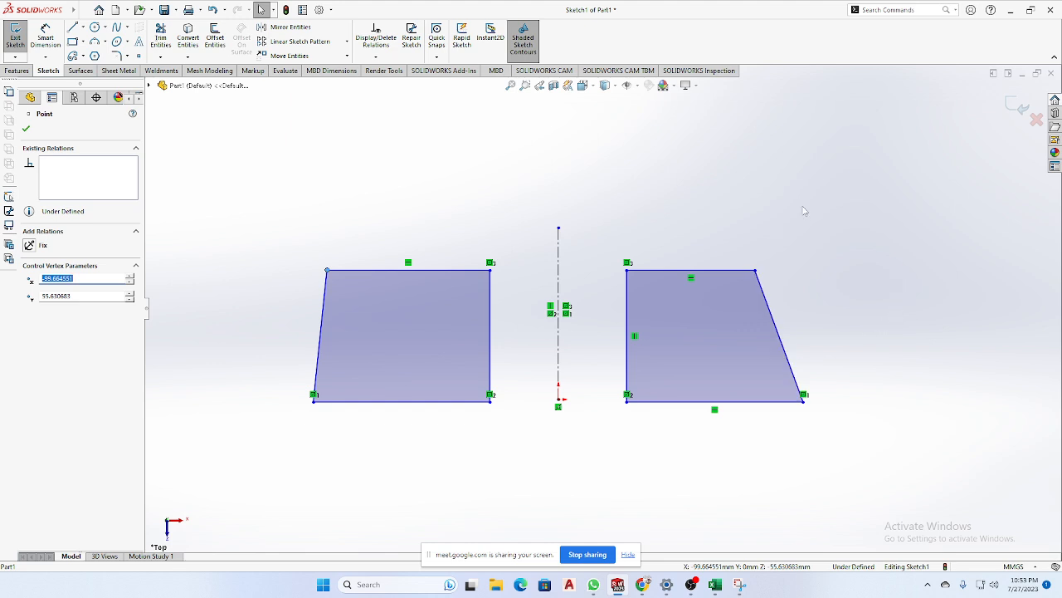
Box-select the four lines of the right shape and those of the left shape in turn to compare them, and clear the selection.
drag(888, 168, 596, 420)
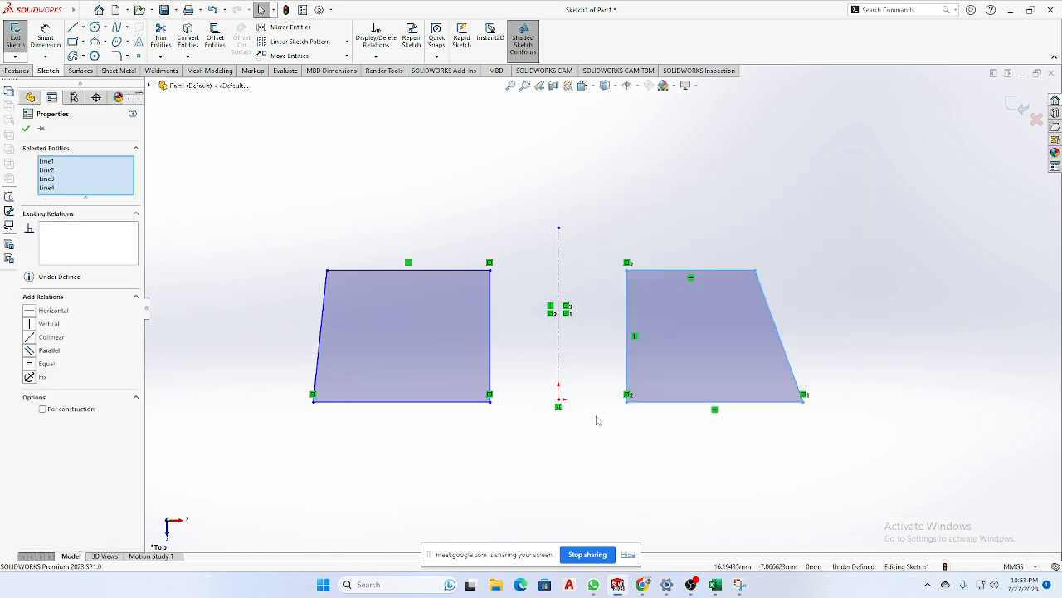
drag(517, 228, 241, 435)
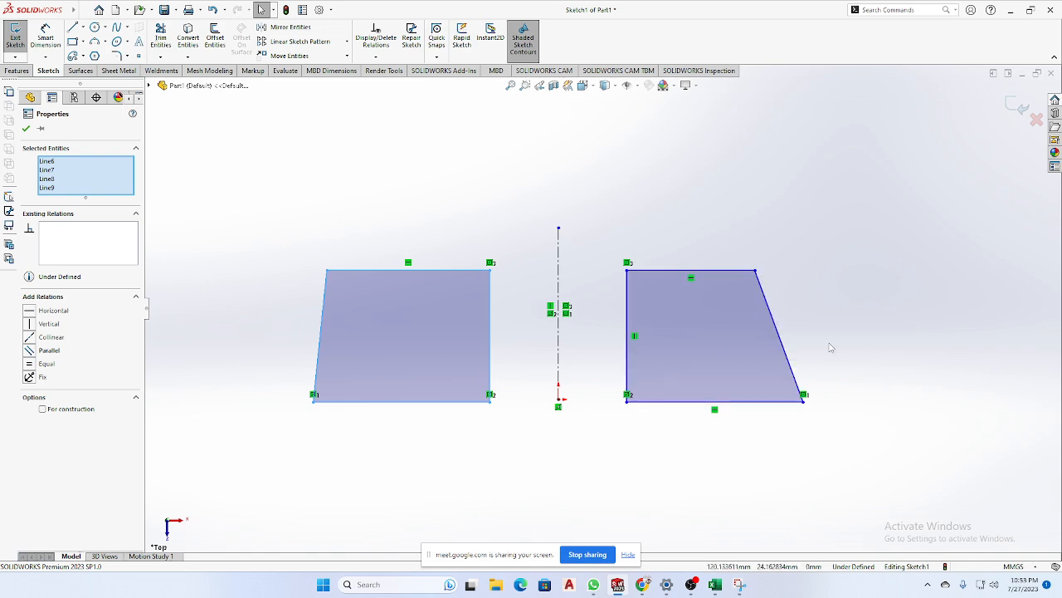
click(941, 295)
Switch to WhatsApp to read the handwritten Day 4 topic list, and return to the SolidWorks sketch.
mouse_move(740, 586)
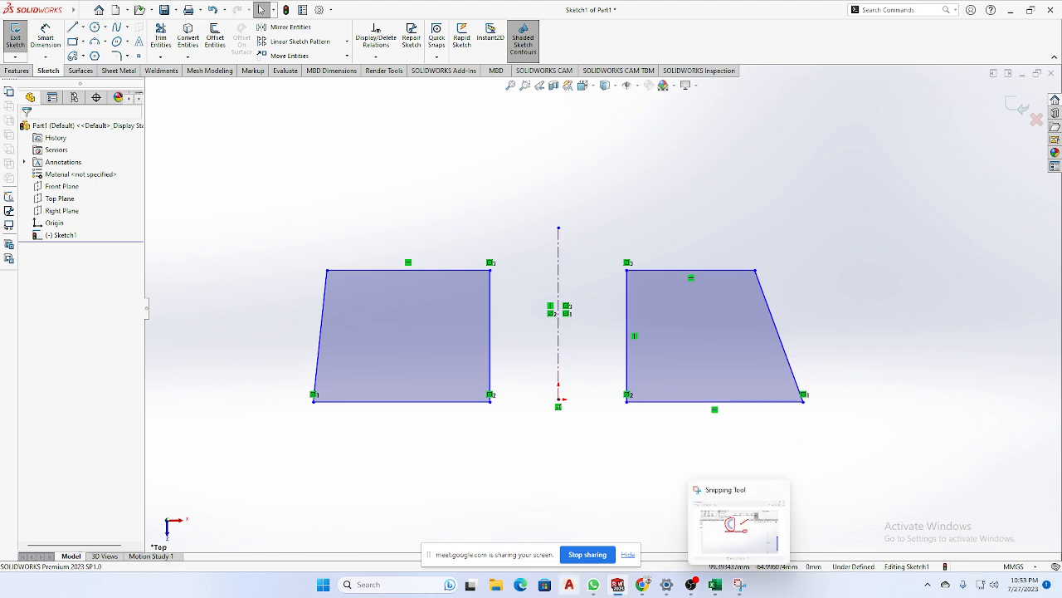
click(593, 585)
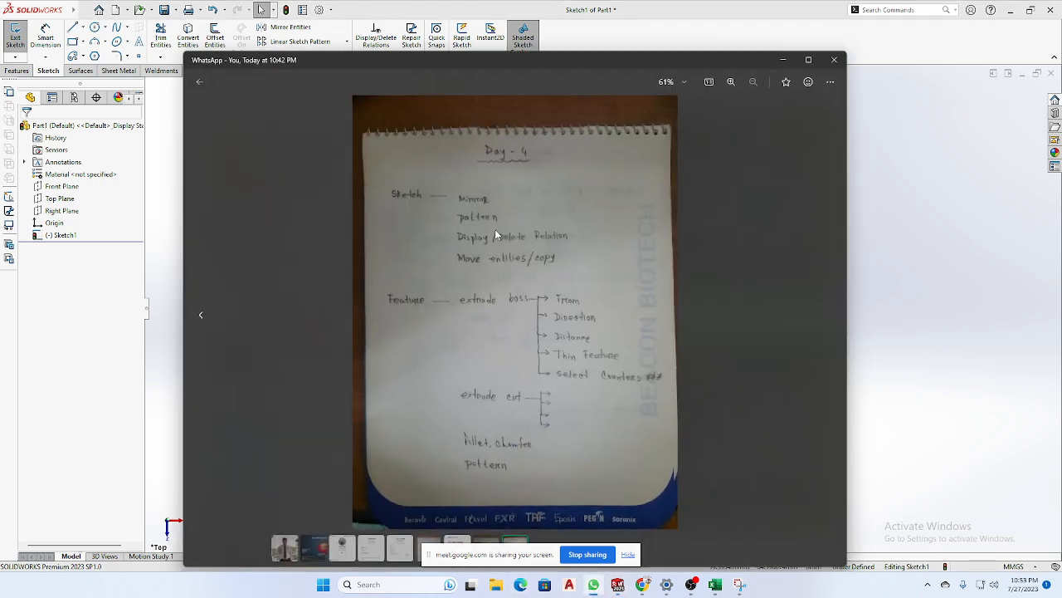
click(835, 59)
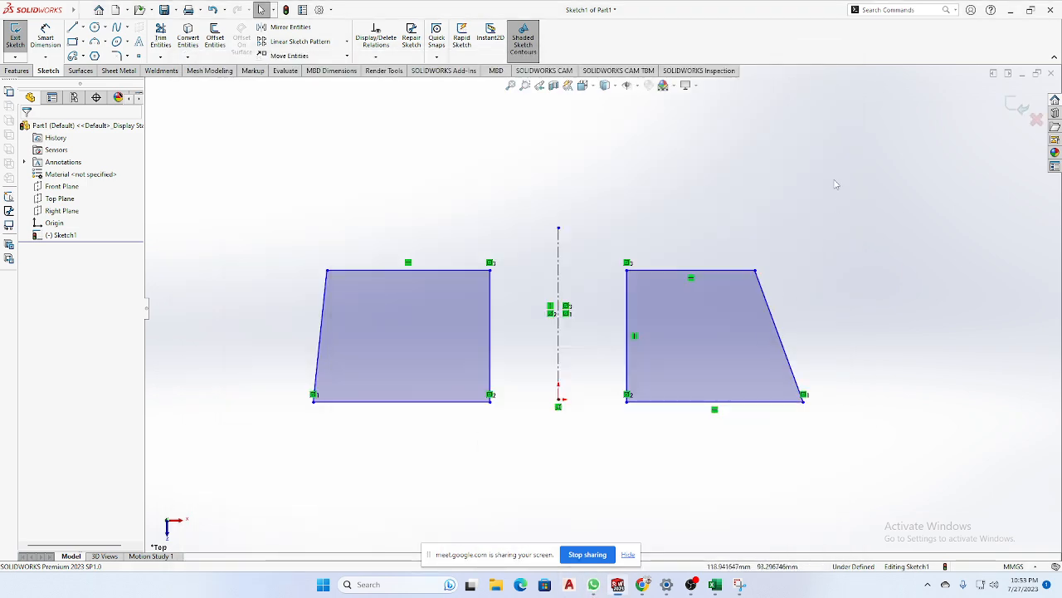
Delete all geometry in the sketch and draw a corner rectangle about 44 by 33 mm above and left of the origin.
drag(852, 178, 373, 426)
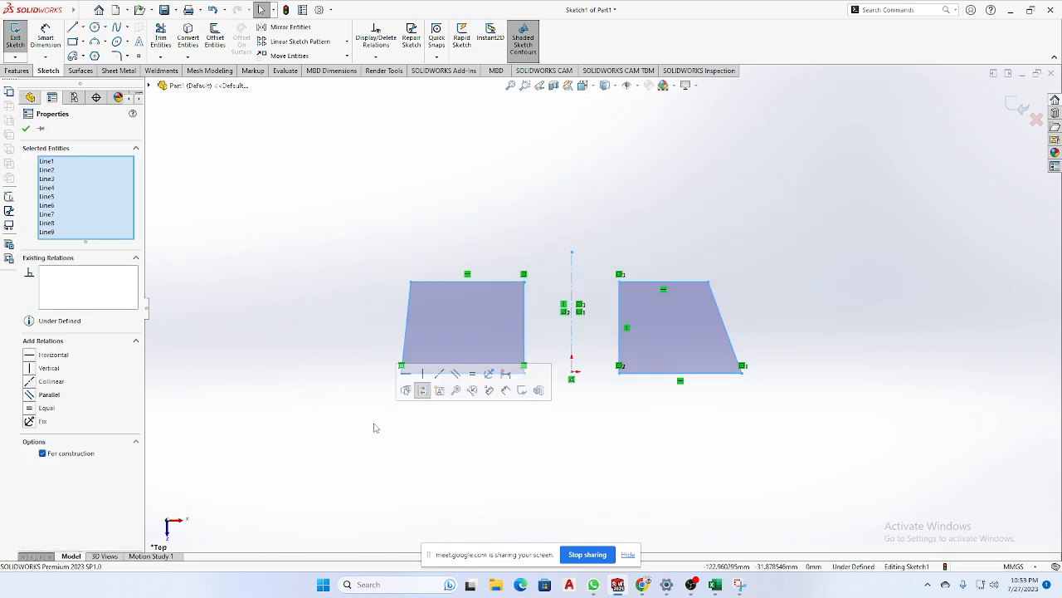
key(Delete)
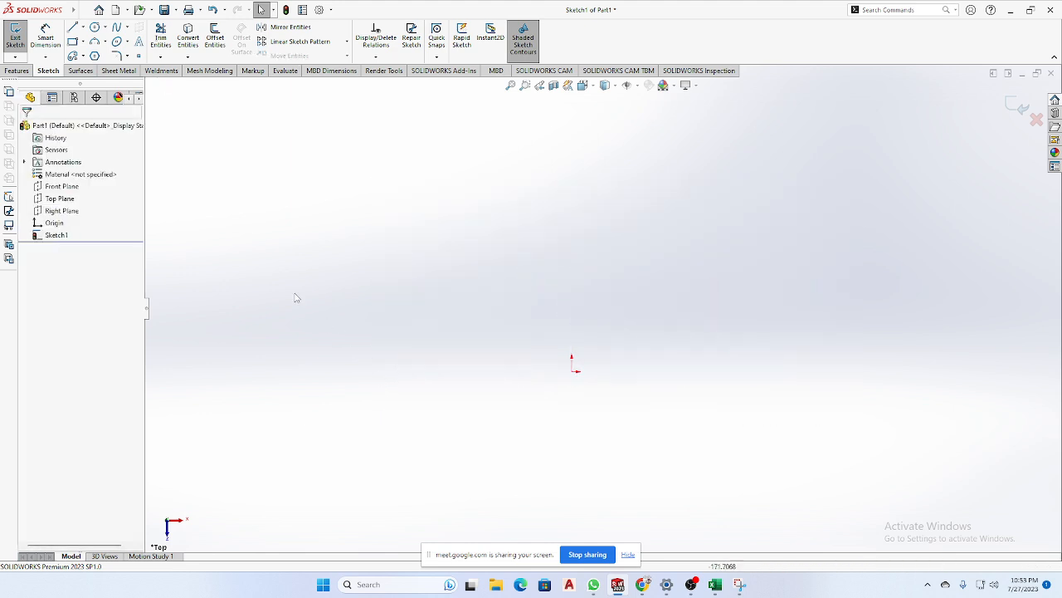
click(73, 42)
click(387, 192)
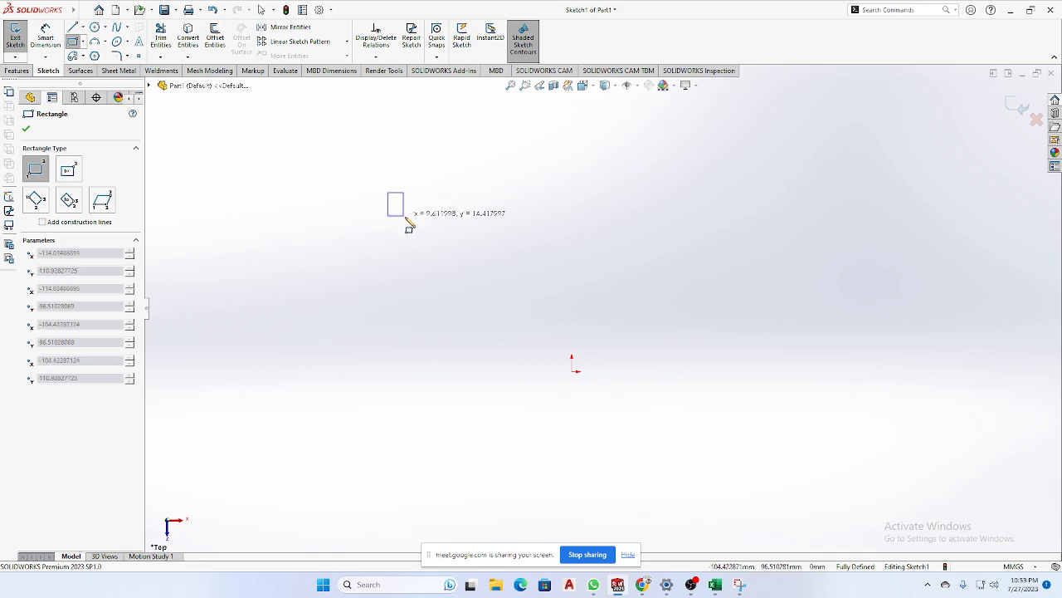
click(458, 246)
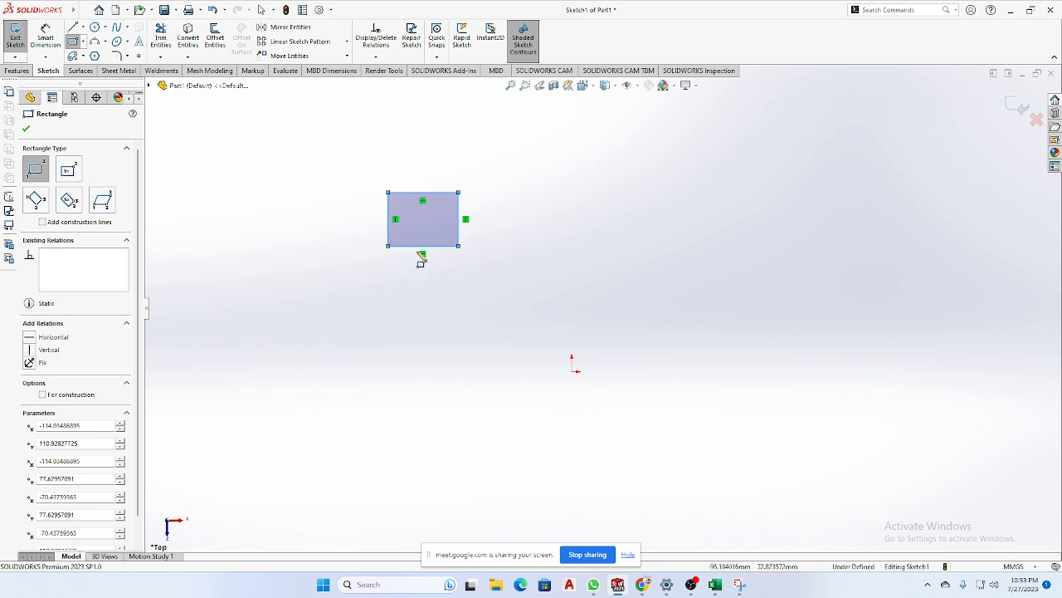
scroll(512, 240, up, 3)
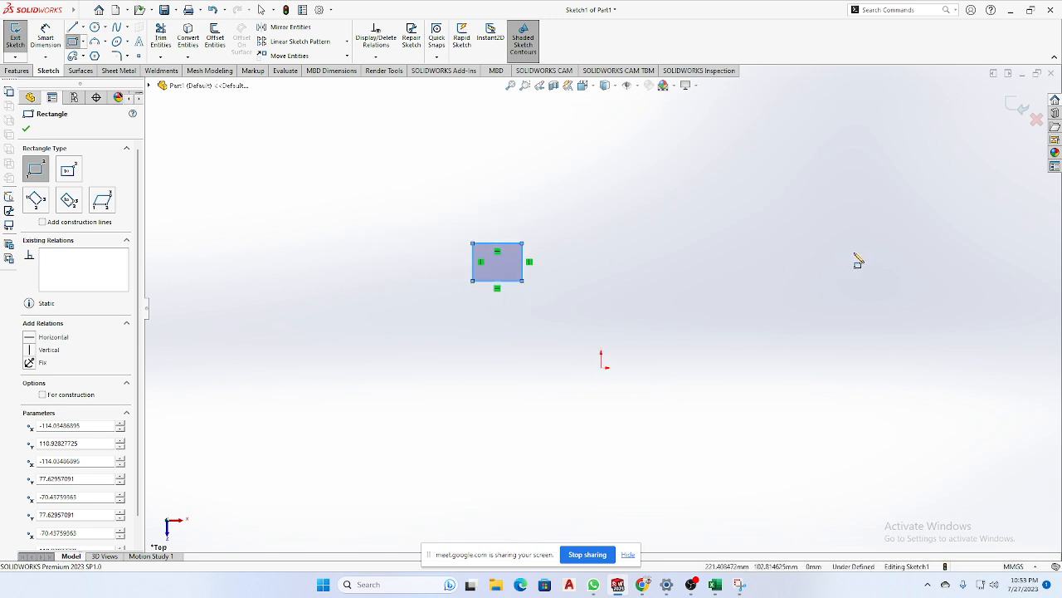
scroll(531, 283, up, 2)
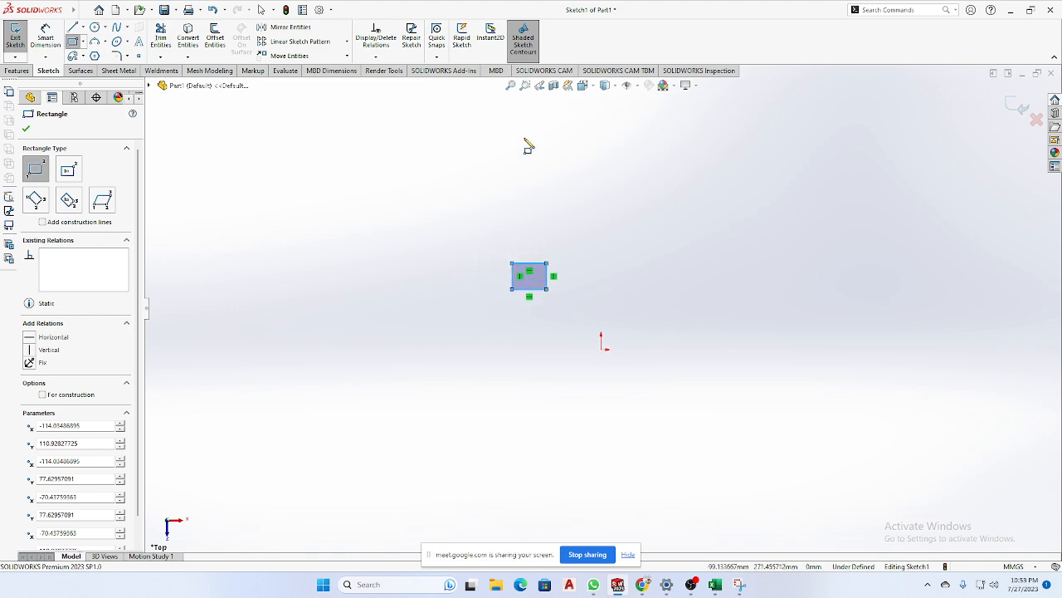
scroll(559, 283, down, 2)
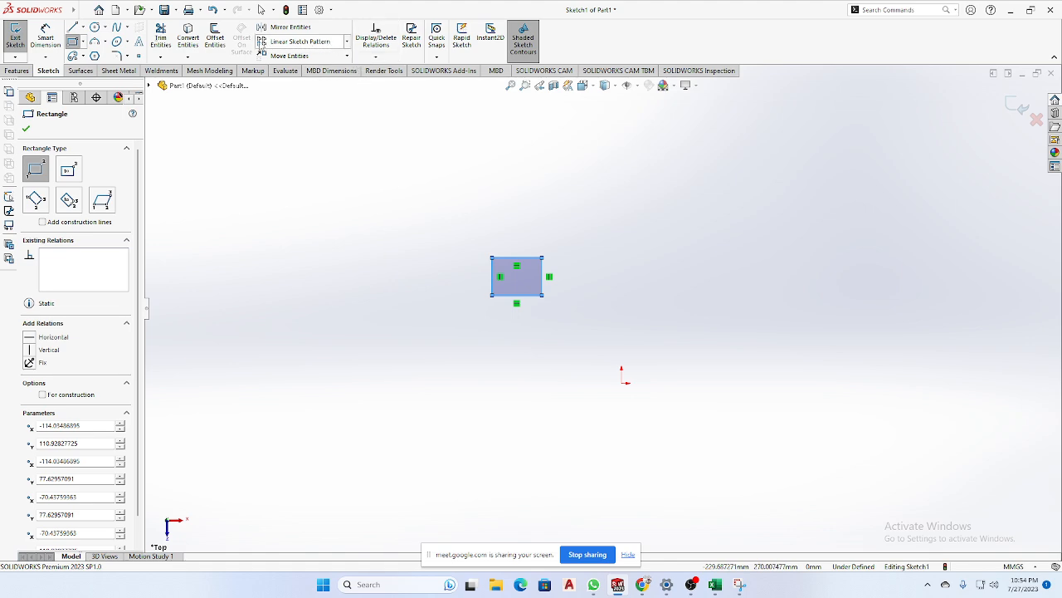
Start a Linear Sketch Pattern of the rectangle with 1 instance along the X-axis and 5 instances along the Y-axis.
click(347, 41)
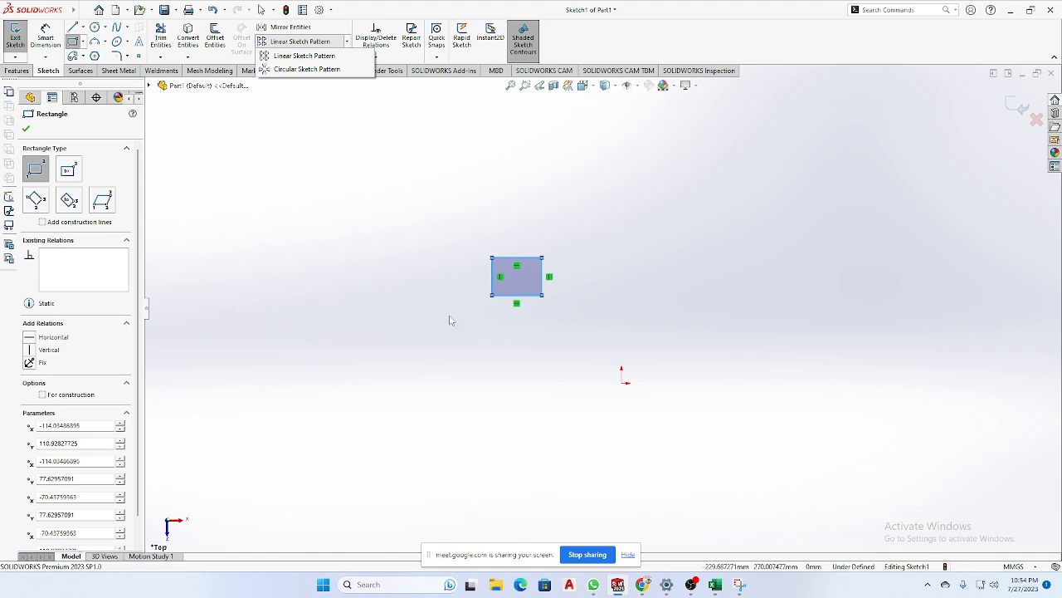
click(293, 56)
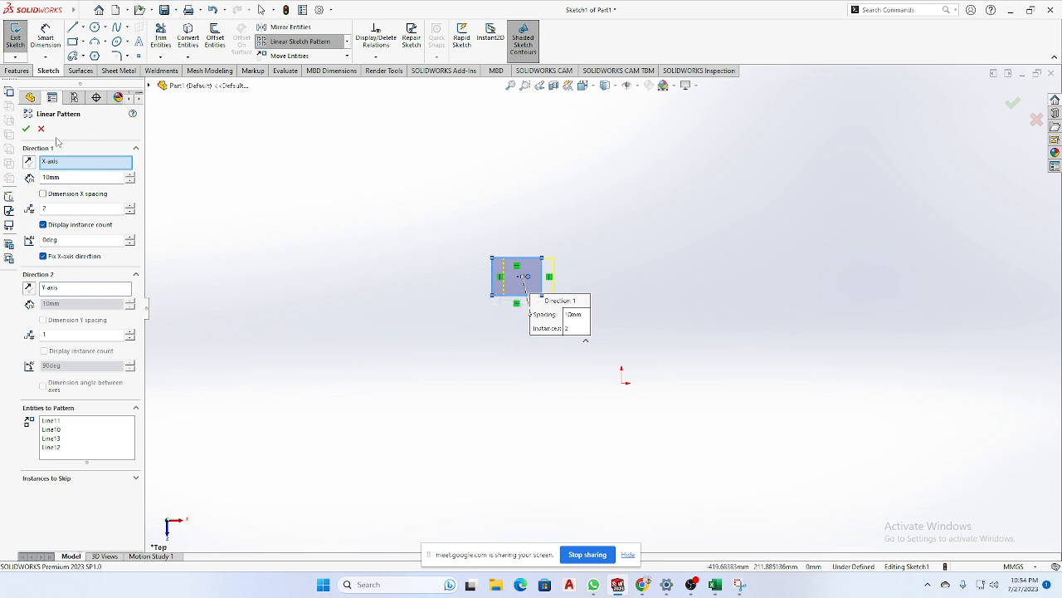
click(59, 164)
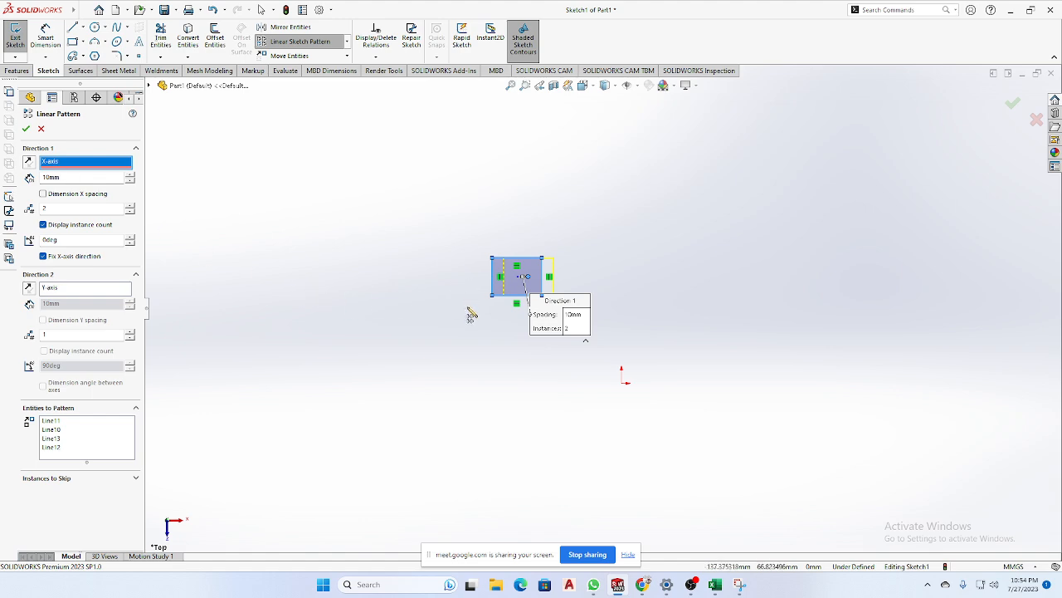
click(58, 208)
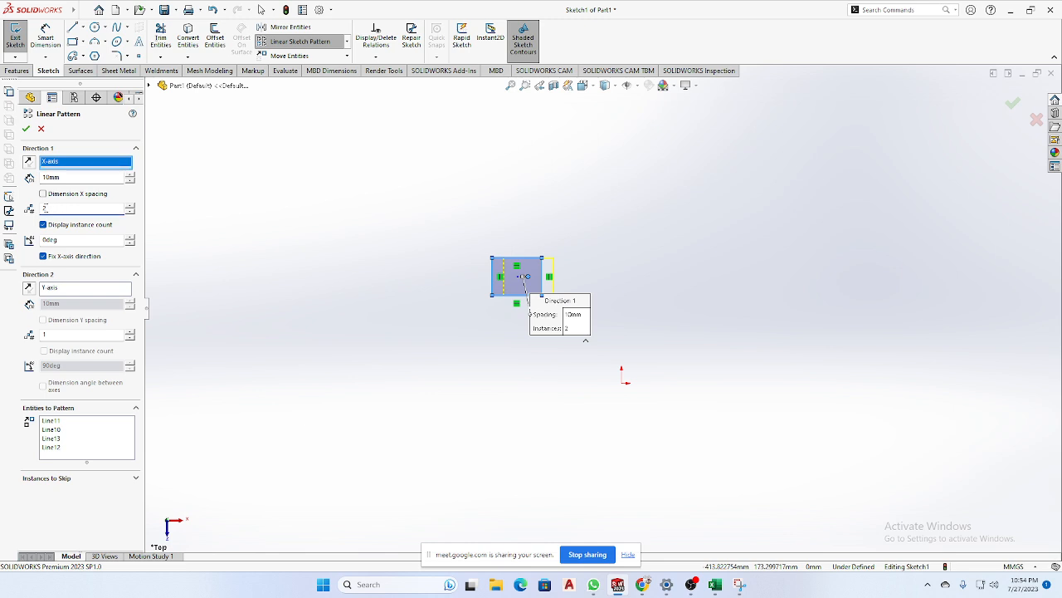
click(129, 213)
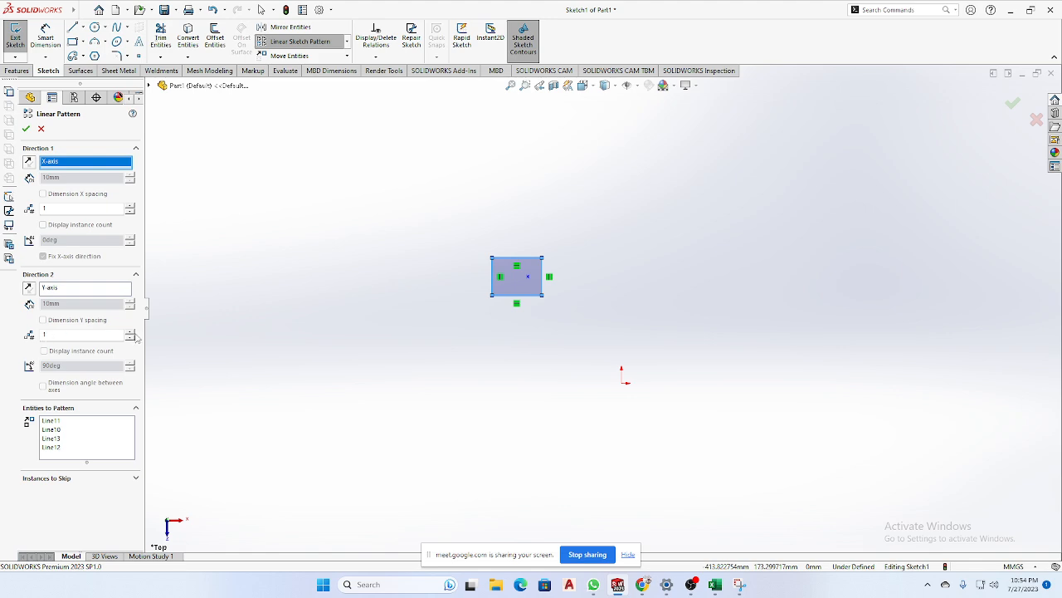
click(129, 332)
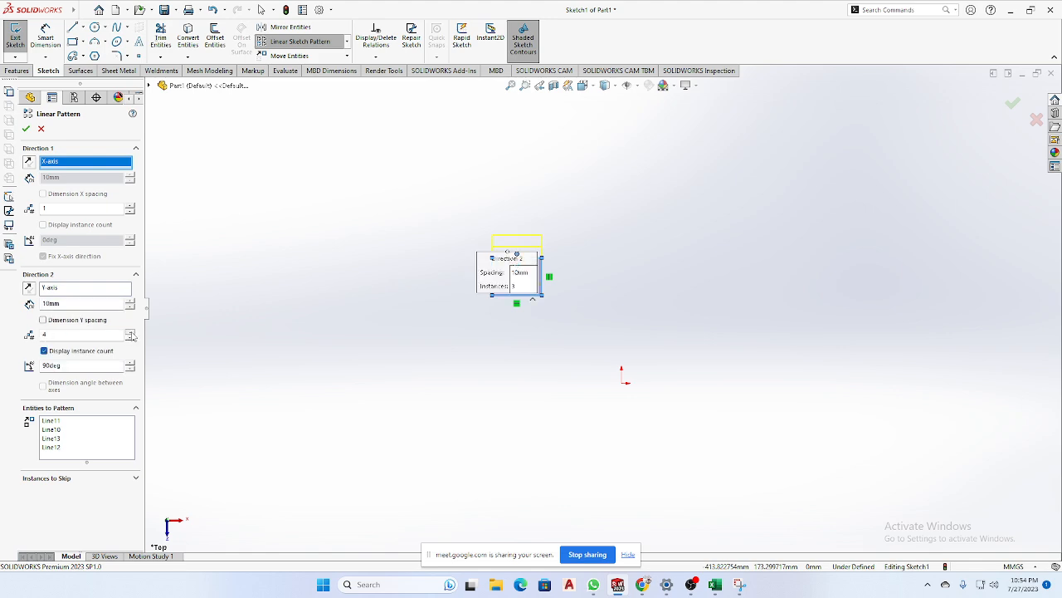
scroll(535, 283, down, 5)
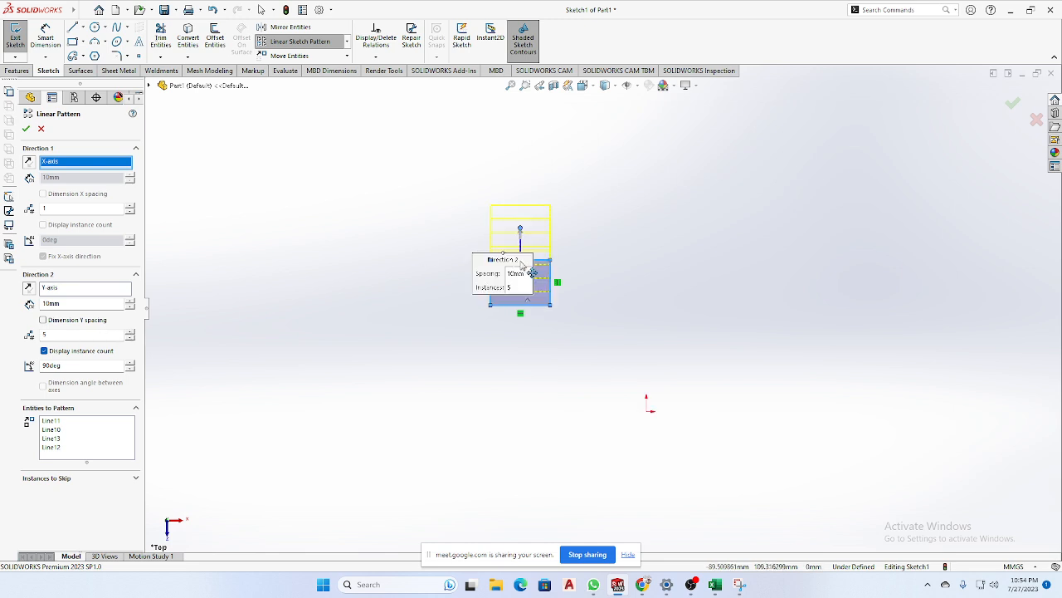
scroll(538, 288, down, 1)
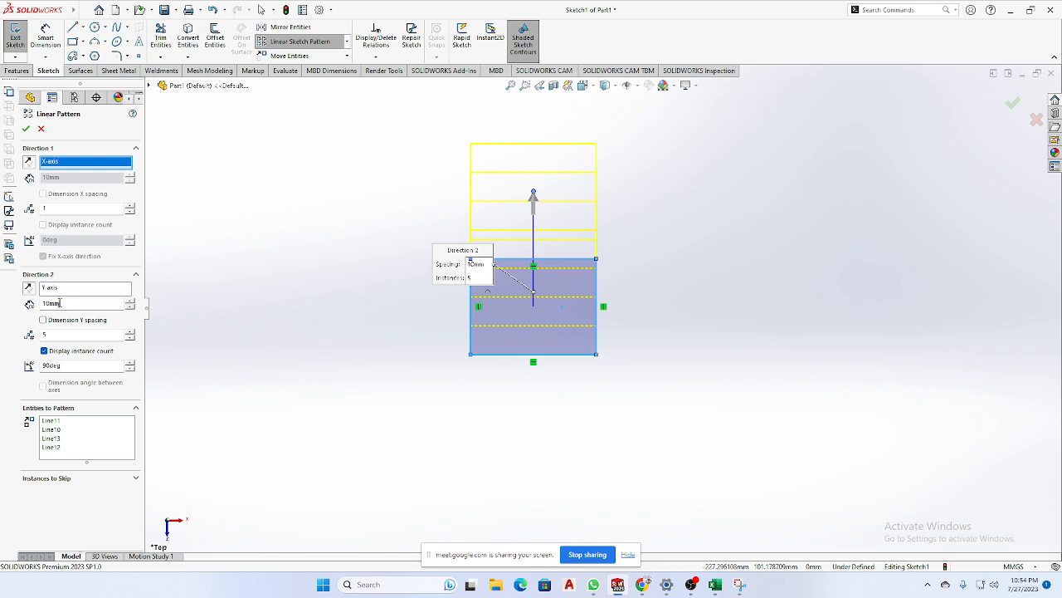
Set the pattern's Y-axis spacing to 50 mm and inspect the preview of the copied rectangles.
drag(60, 302, 37, 309)
text(20)
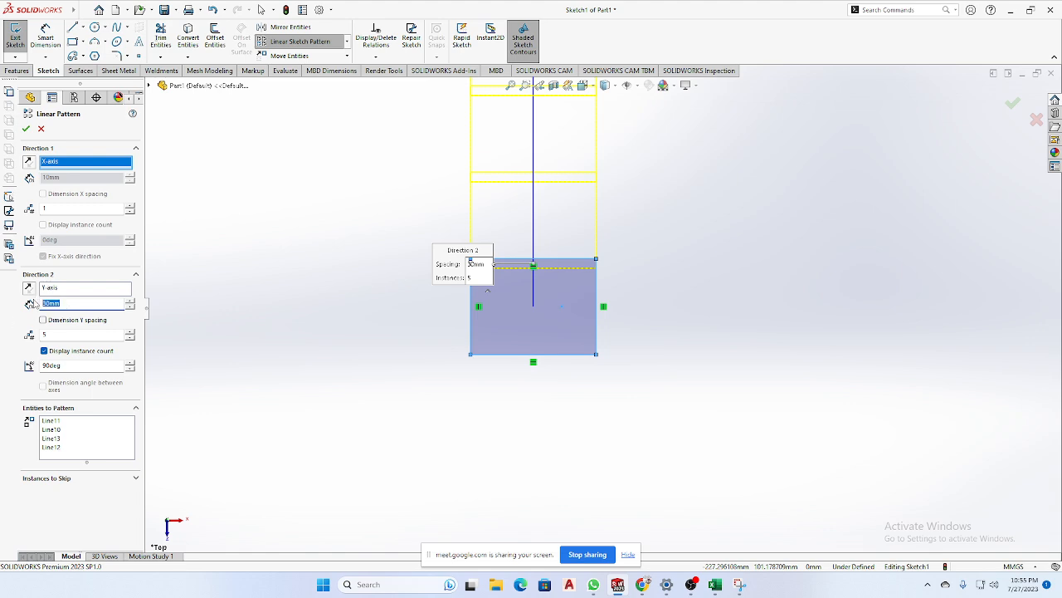
scroll(387, 351, down, 2)
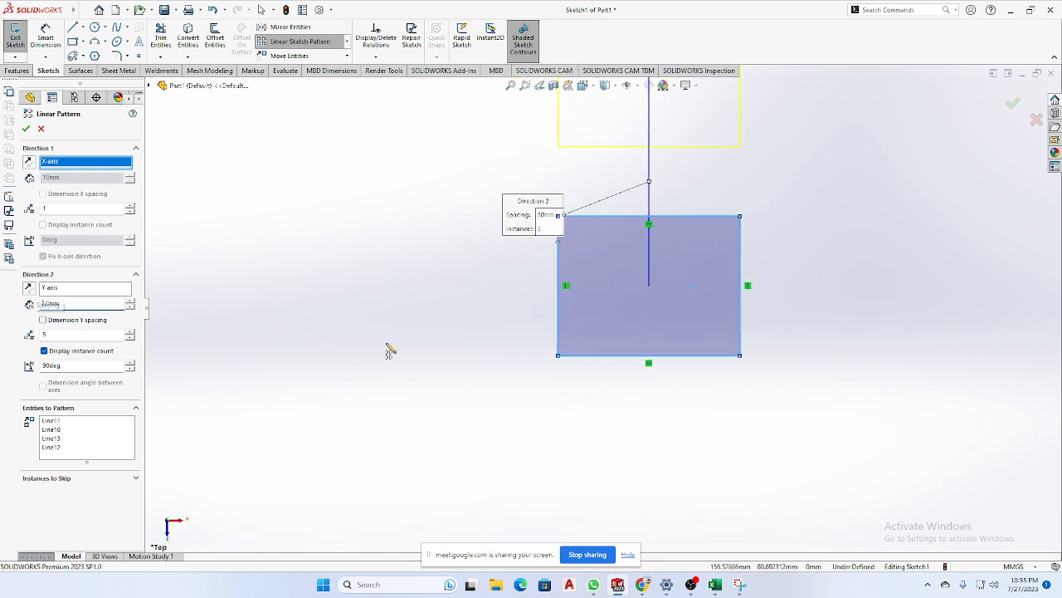
scroll(627, 308, up, 4)
scroll(761, 272, down, 1)
scroll(757, 266, up, 4)
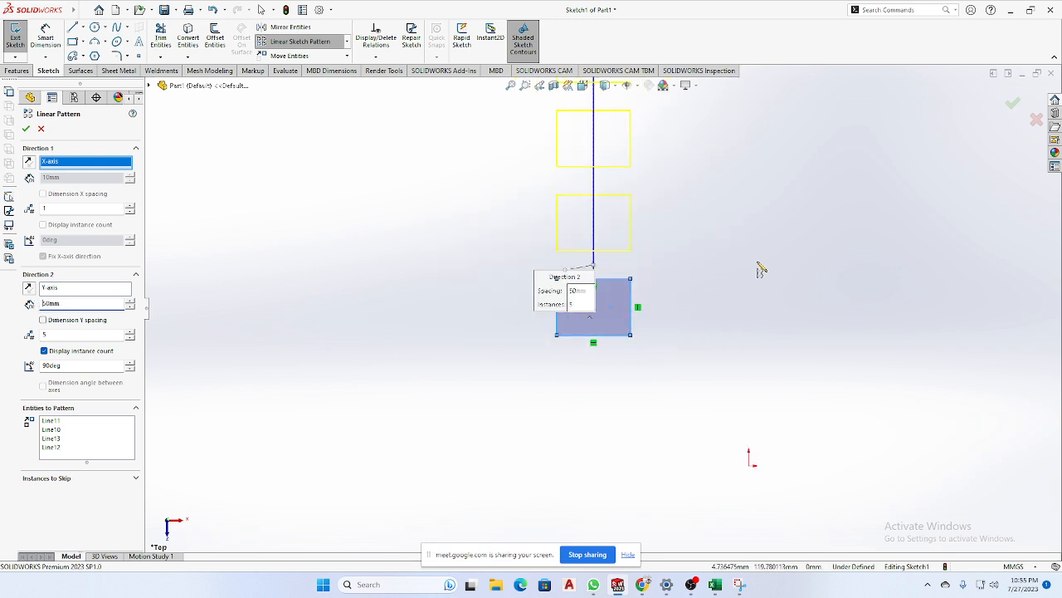
scroll(732, 219, down, 2)
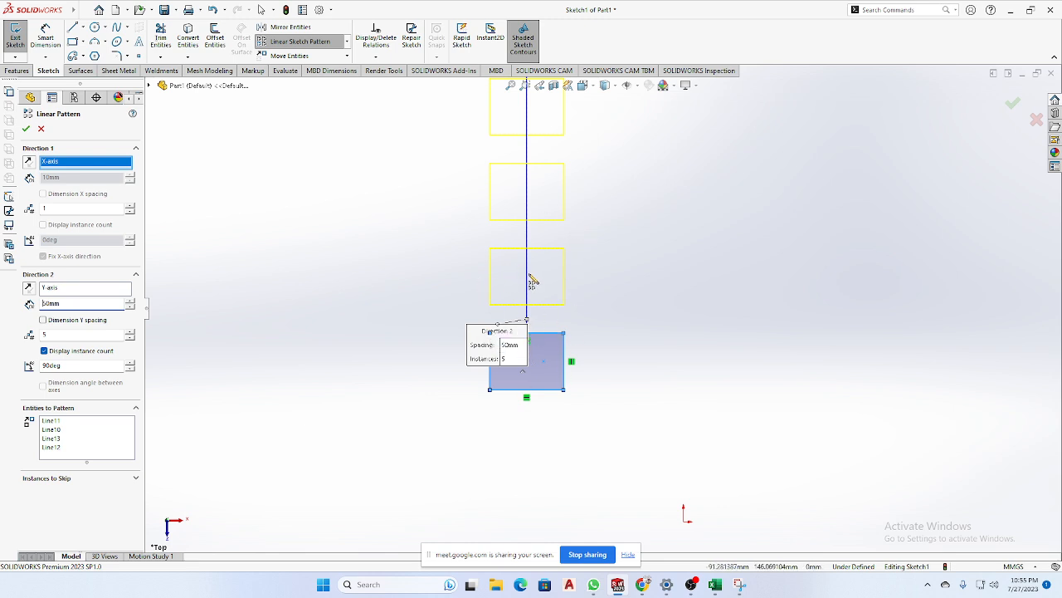
scroll(522, 287, down, 3)
scroll(520, 287, up, 6)
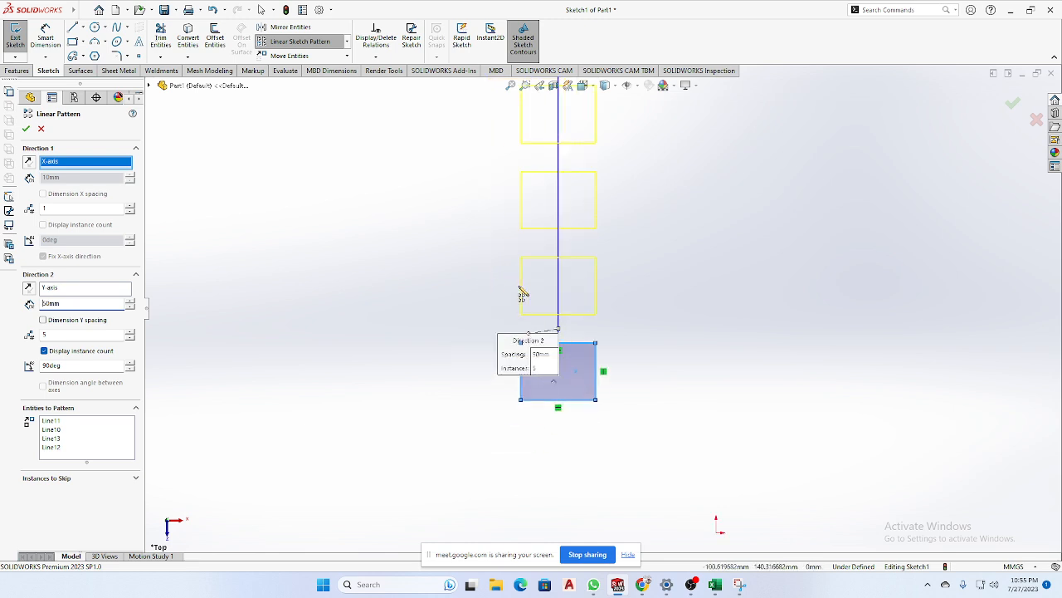
Examine the preview of the rectangle copies along the Y-axis, moving the Direction 2 callout beside the original rectangle.
scroll(667, 274, down, 2)
scroll(669, 280, up, 2)
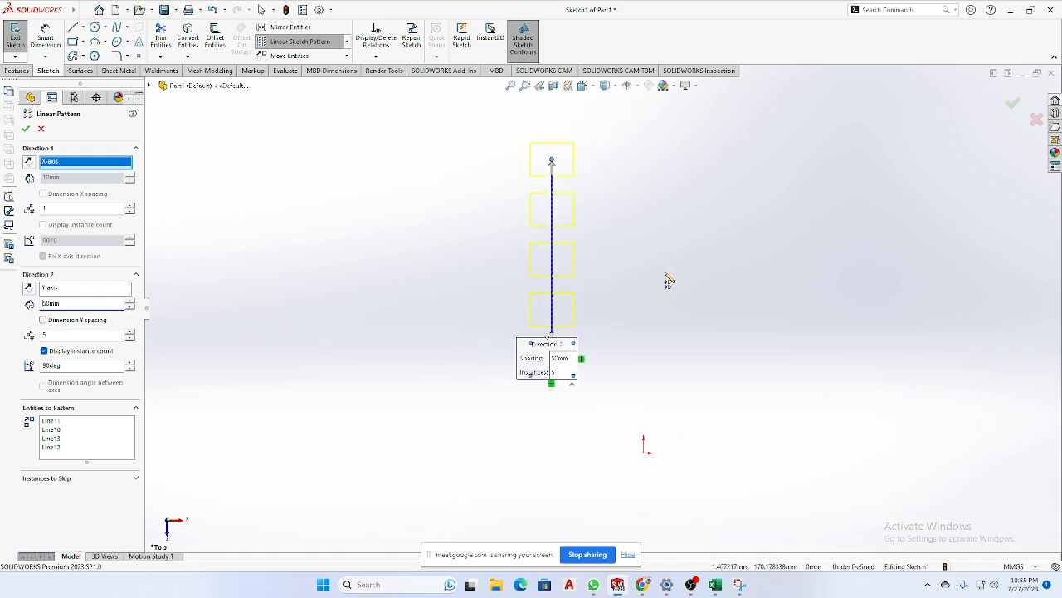
scroll(668, 283, down, 1)
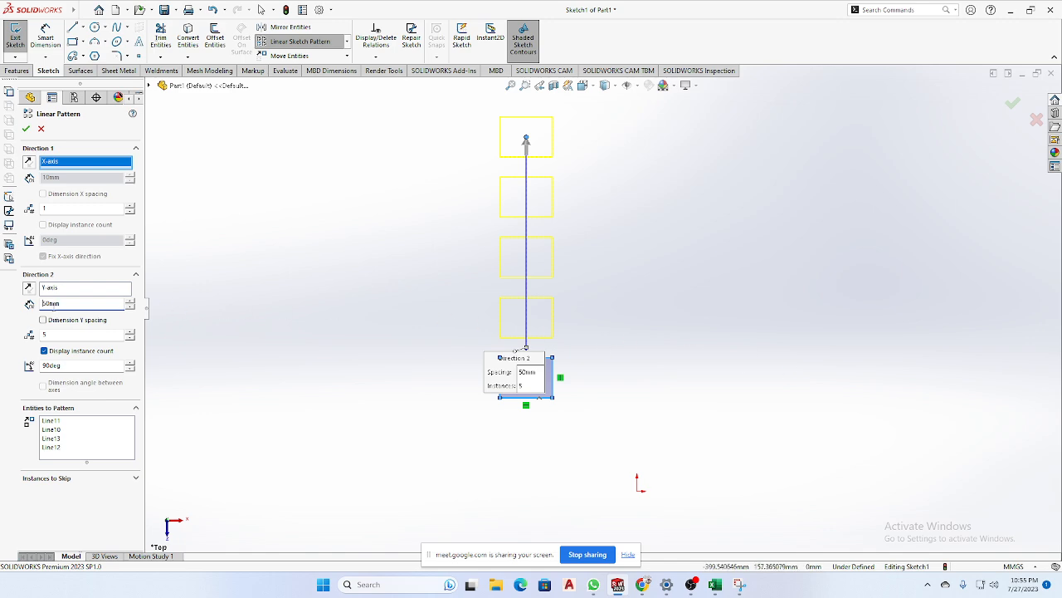
scroll(623, 392, down, 2)
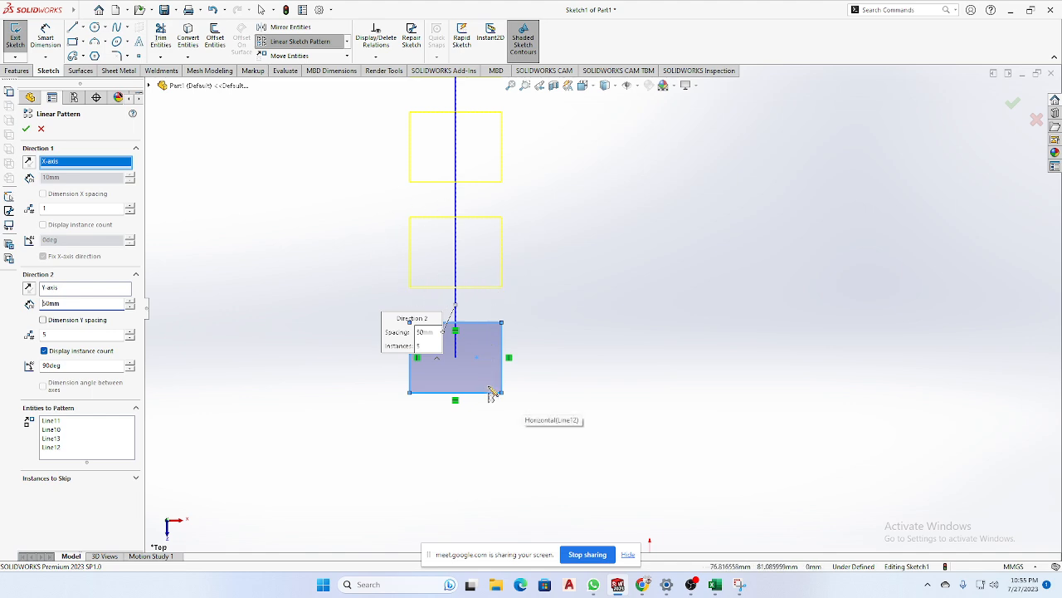
drag(381, 335, 566, 304)
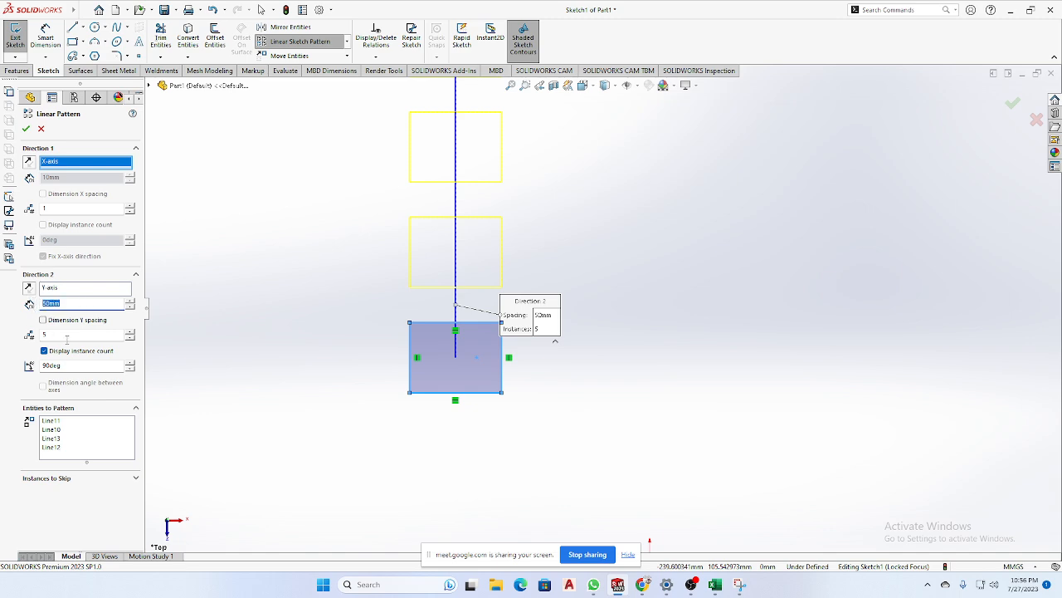
scroll(467, 414, down, 1)
scroll(469, 412, up, 6)
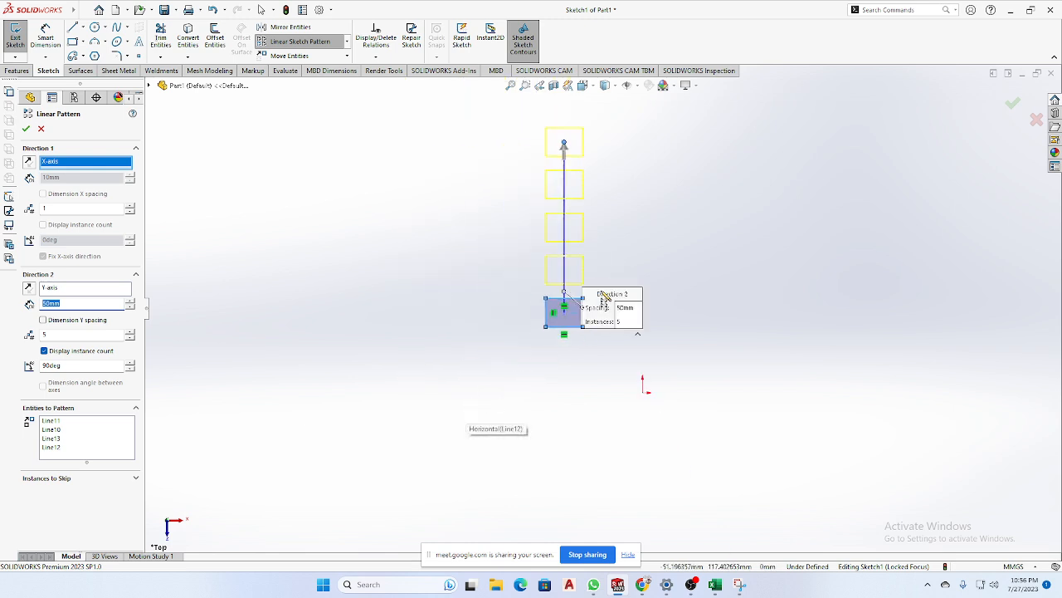
scroll(605, 295, down, 2)
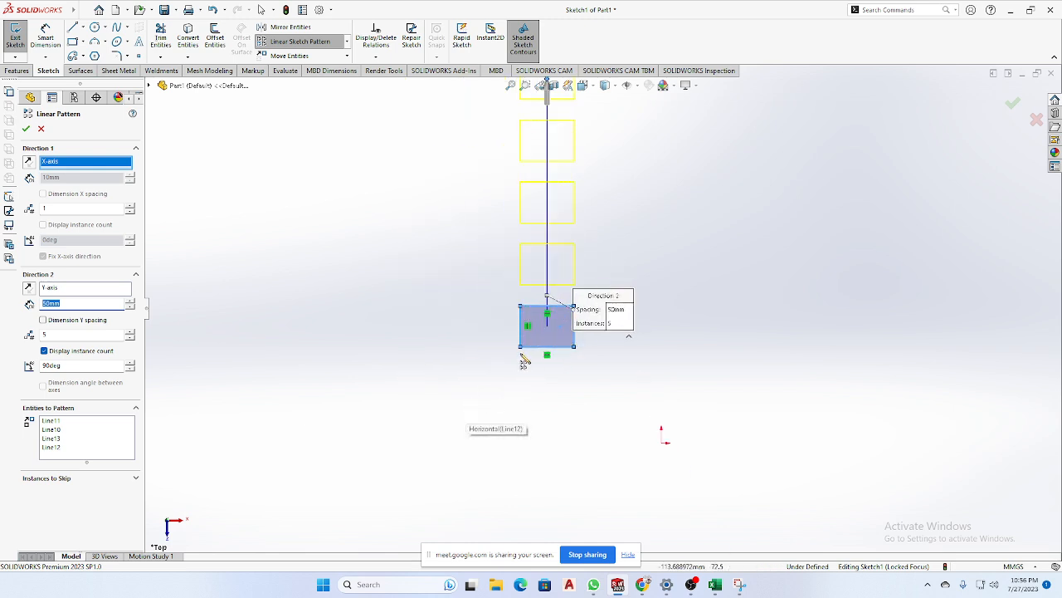
scroll(556, 388, down, 1)
scroll(603, 309, up, 3)
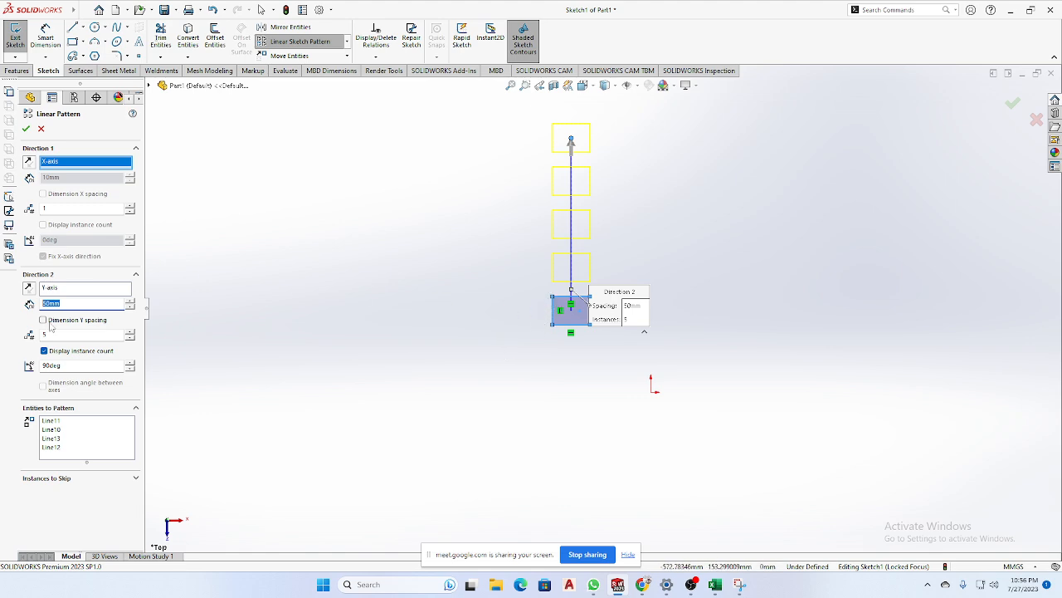
scroll(614, 297, down, 2)
scroll(618, 294, up, 4)
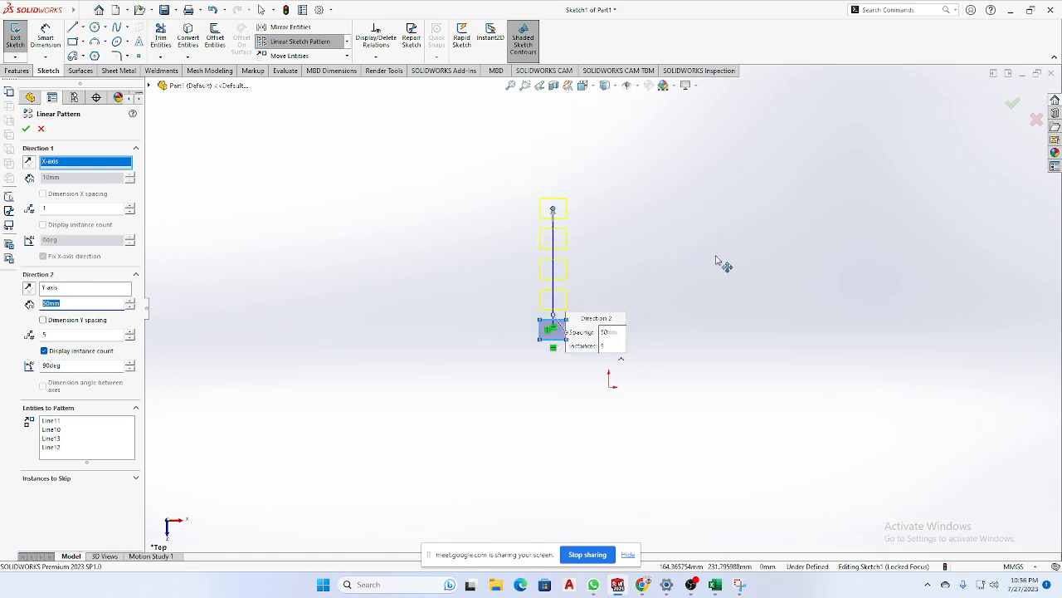
scroll(724, 259, down, 1)
scroll(564, 296, down, 1)
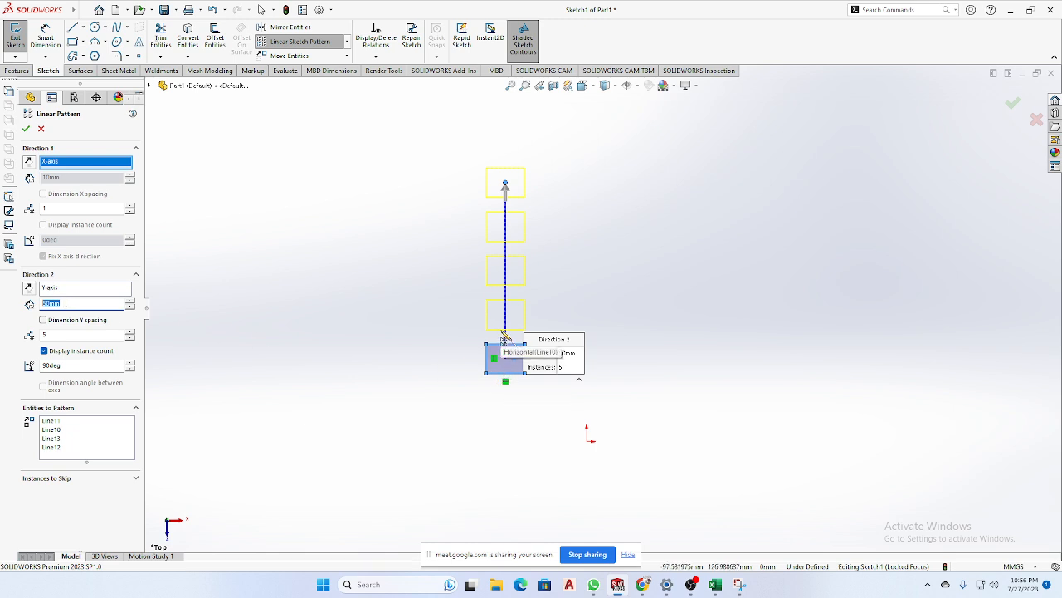
scroll(545, 338, down, 5)
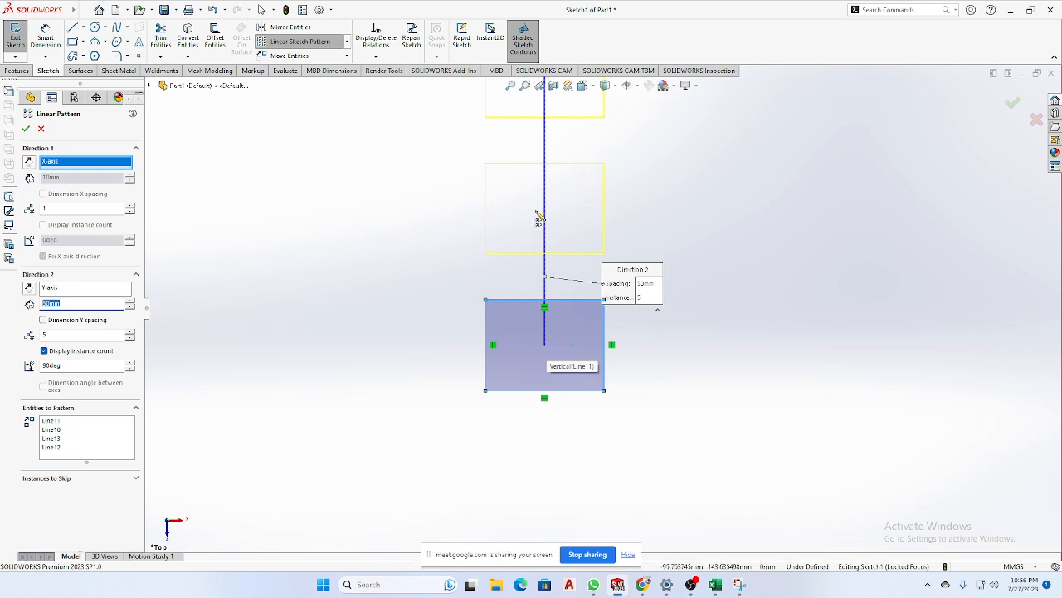
scroll(545, 310, down, 1)
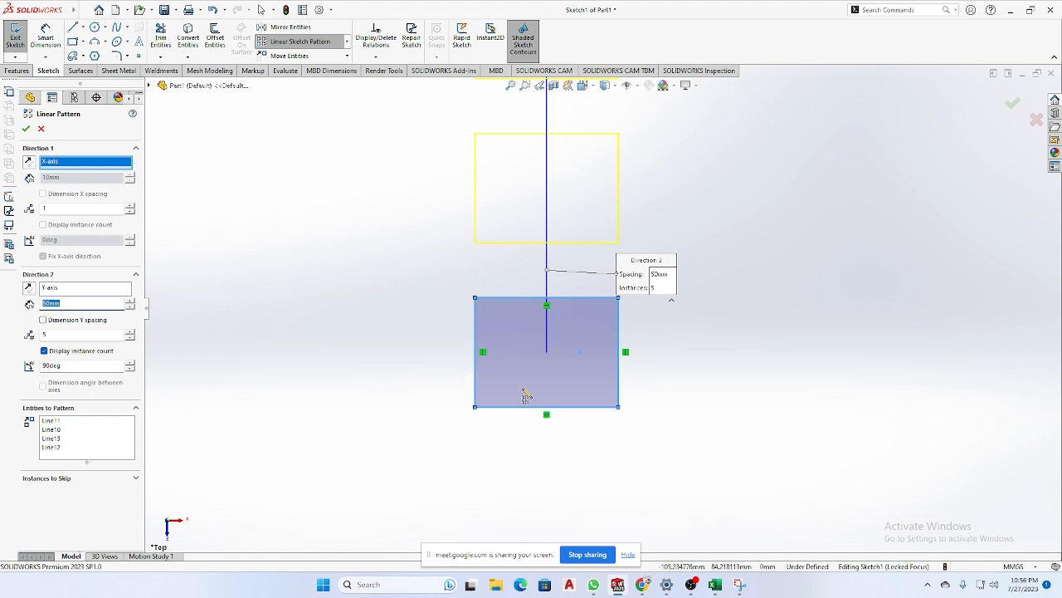
Remove all four rectangle lines from the linear pattern's entities to pattern.
click(43, 451)
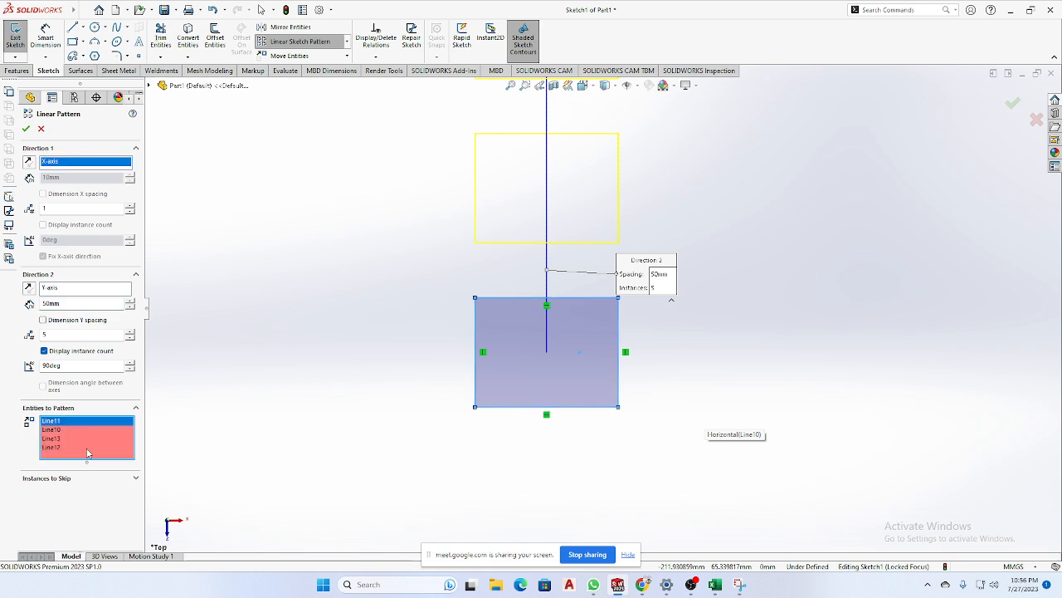
key(Delete)
click(81, 431)
key(Delete)
click(68, 423)
key(Delete)
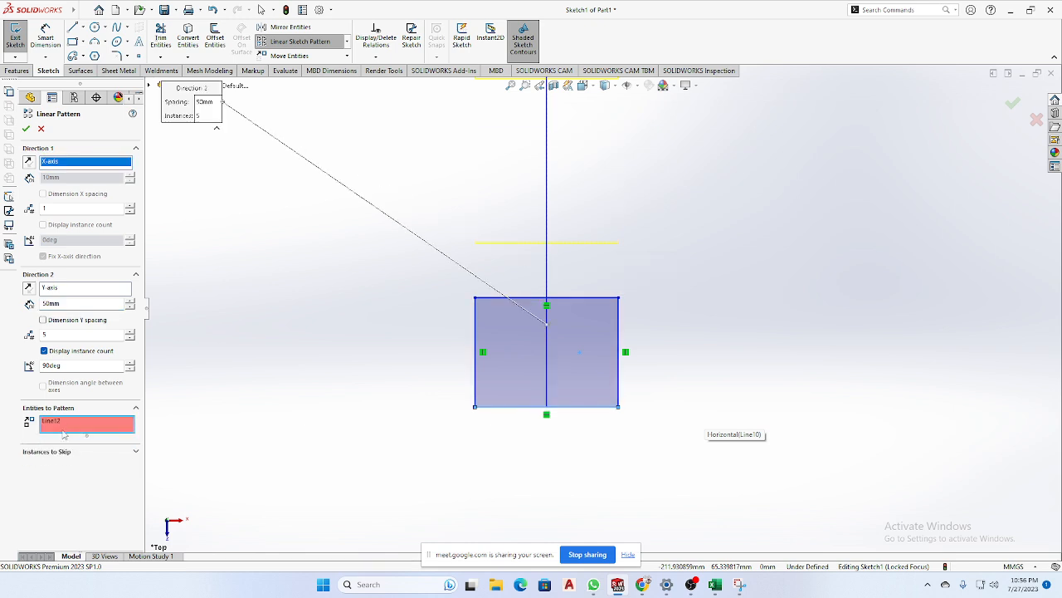
click(64, 425)
key(Delete)
scroll(394, 442, down, 2)
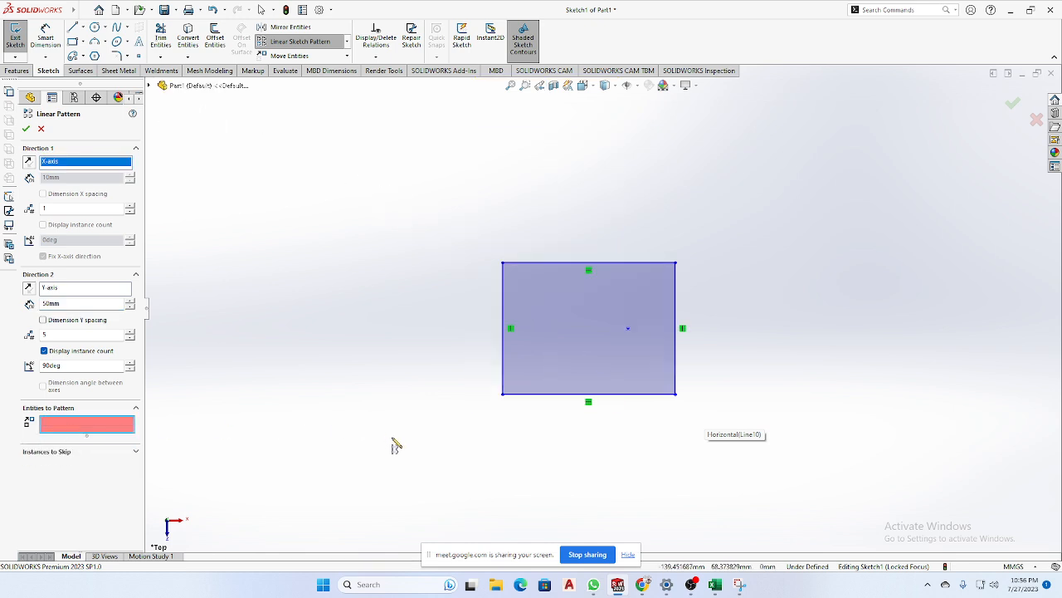
Add the rectangle's top line as the only entity to pattern and inspect its preview.
click(614, 264)
scroll(608, 270, up, 4)
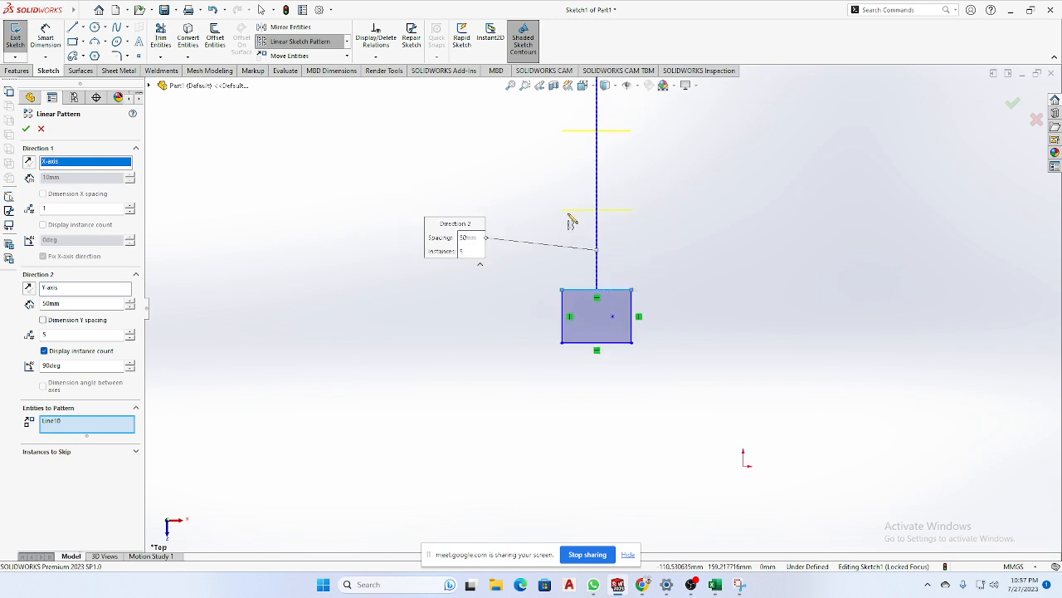
scroll(599, 170, down, 1)
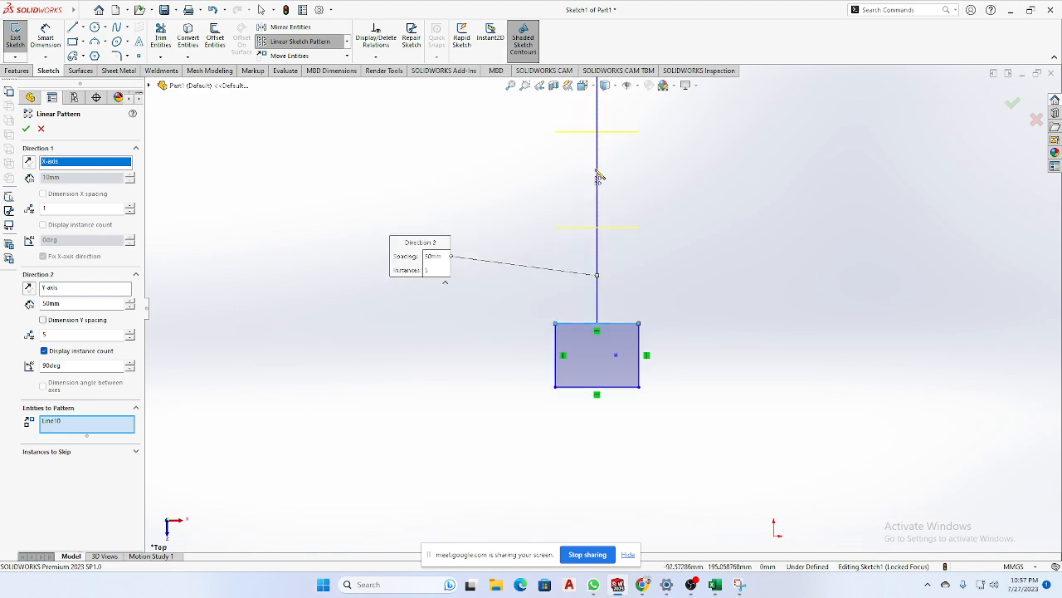
scroll(594, 176, up, 3)
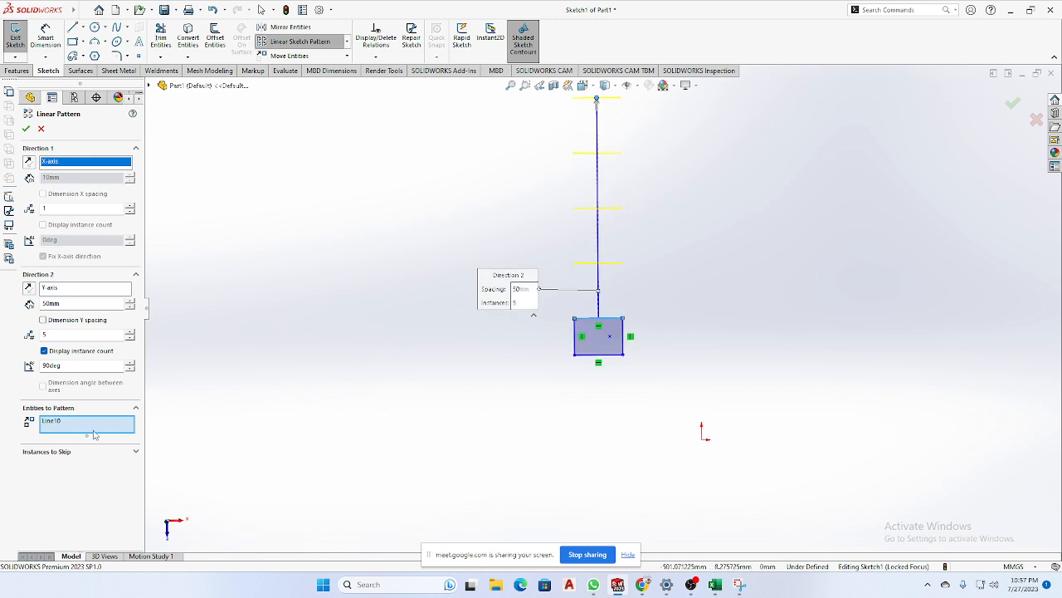
Add the rectangle's left and right lines to the pattern's entities and accept the linear pattern.
click(60, 428)
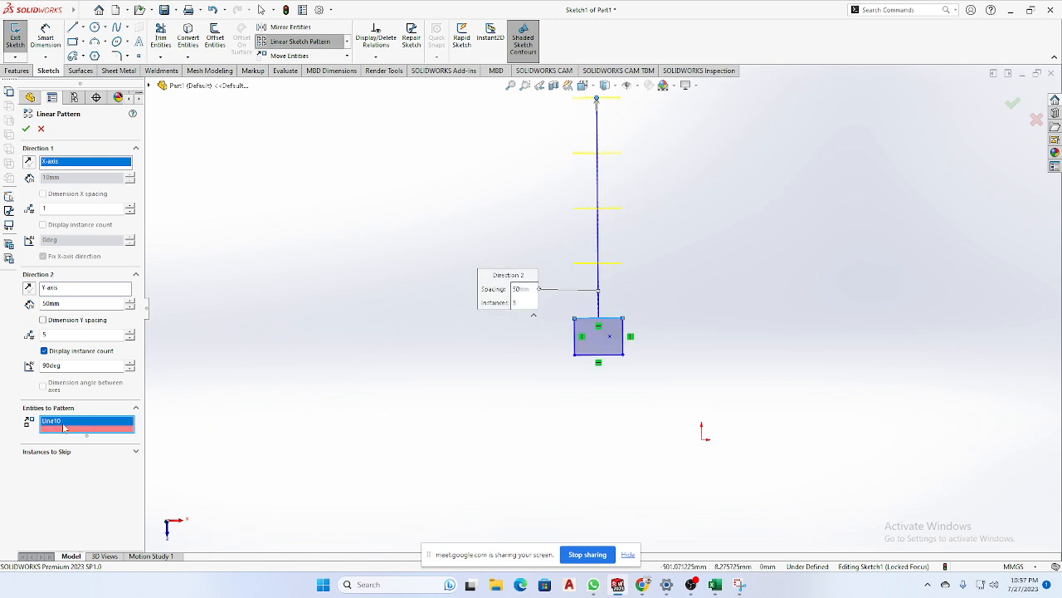
click(576, 345)
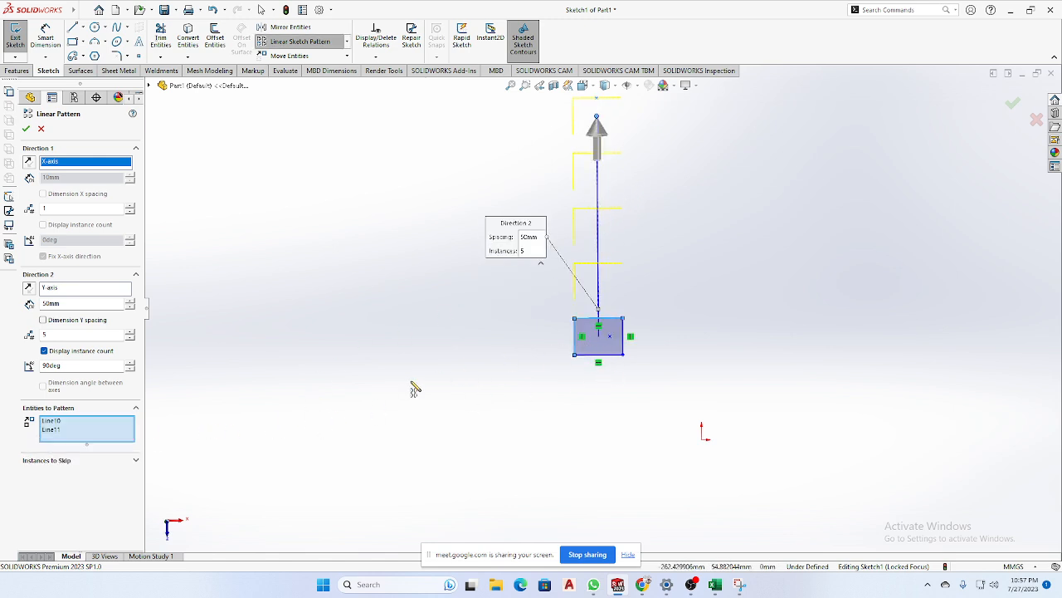
click(624, 346)
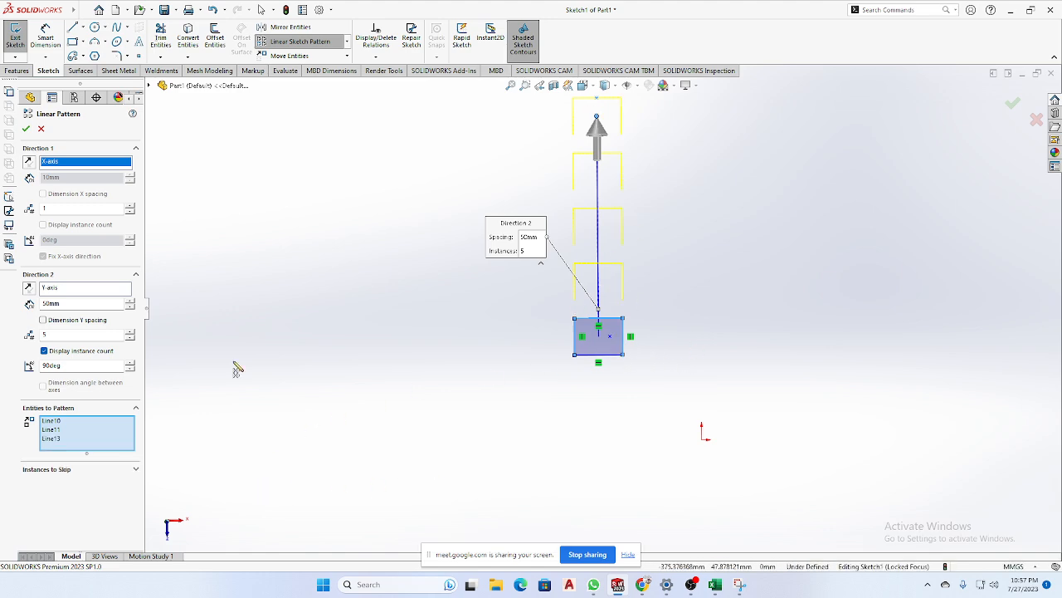
click(26, 129)
scroll(635, 390, up, 4)
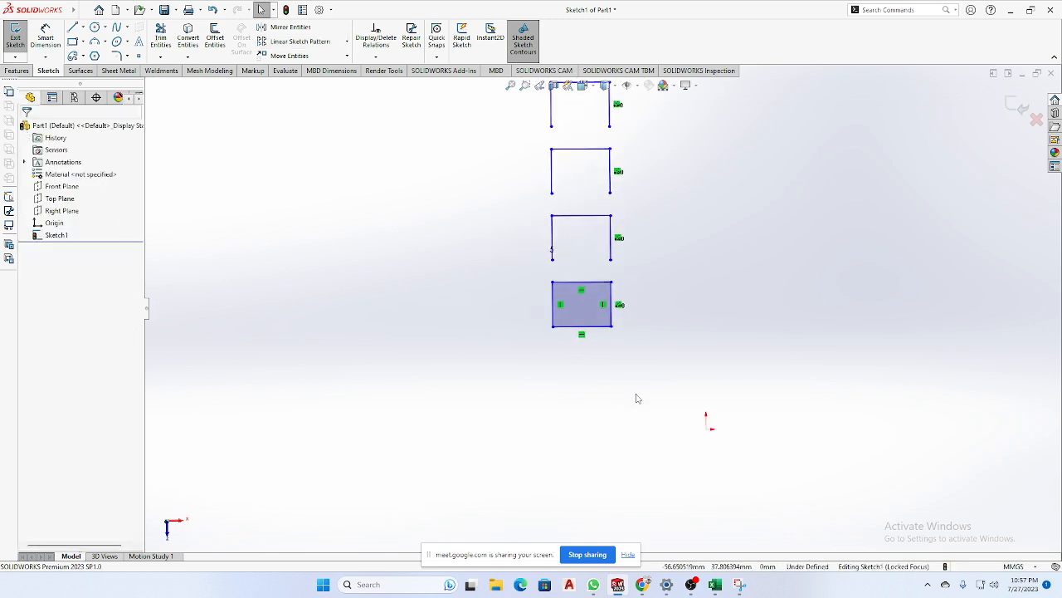
Display the relations of the patterned lines for review and close them without changes.
drag(622, 166, 544, 370)
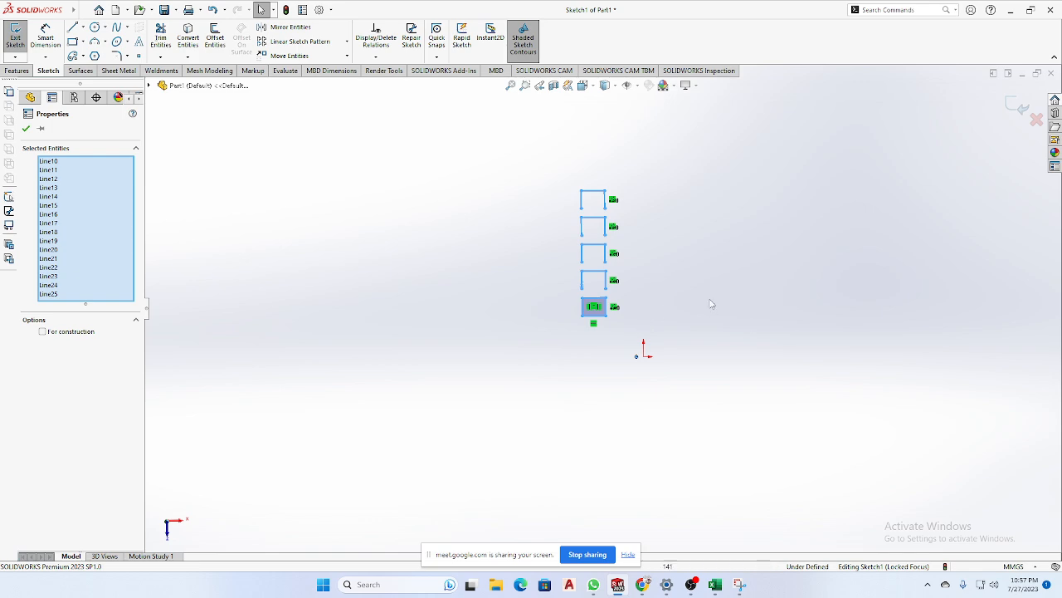
click(674, 262)
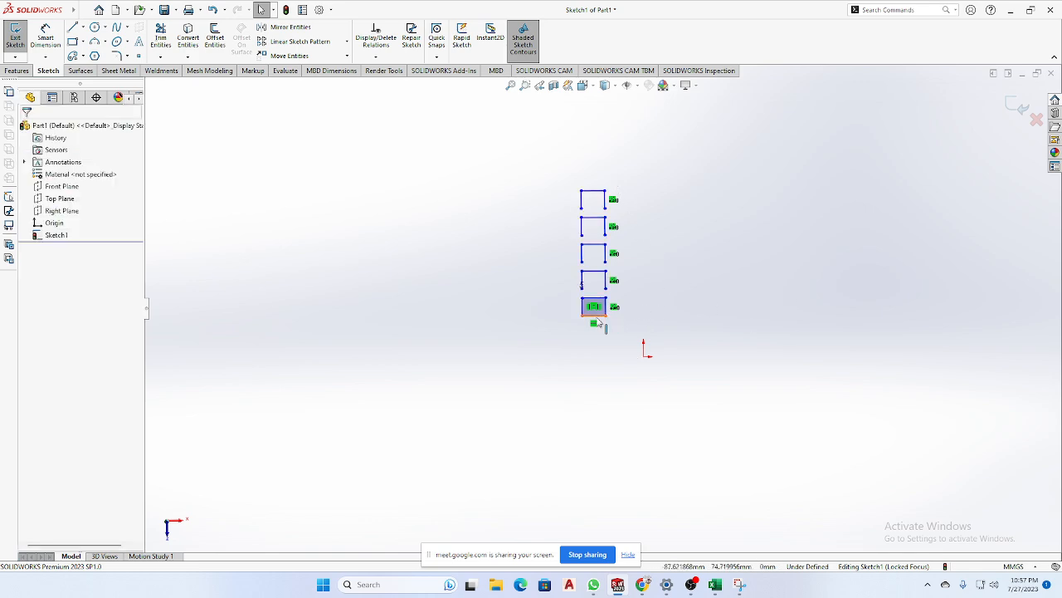
double_click(613, 281)
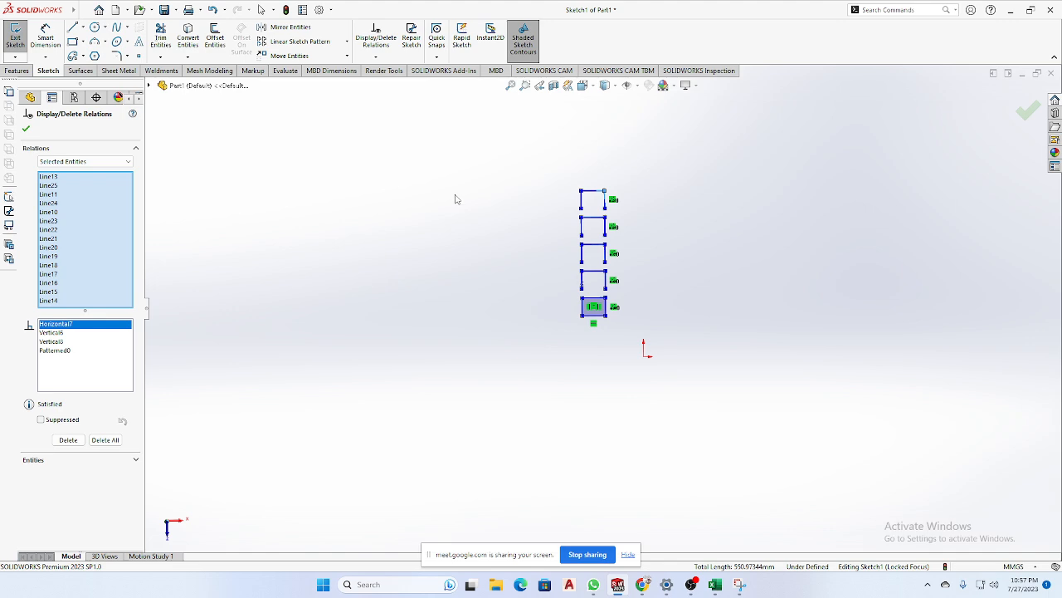
click(348, 42)
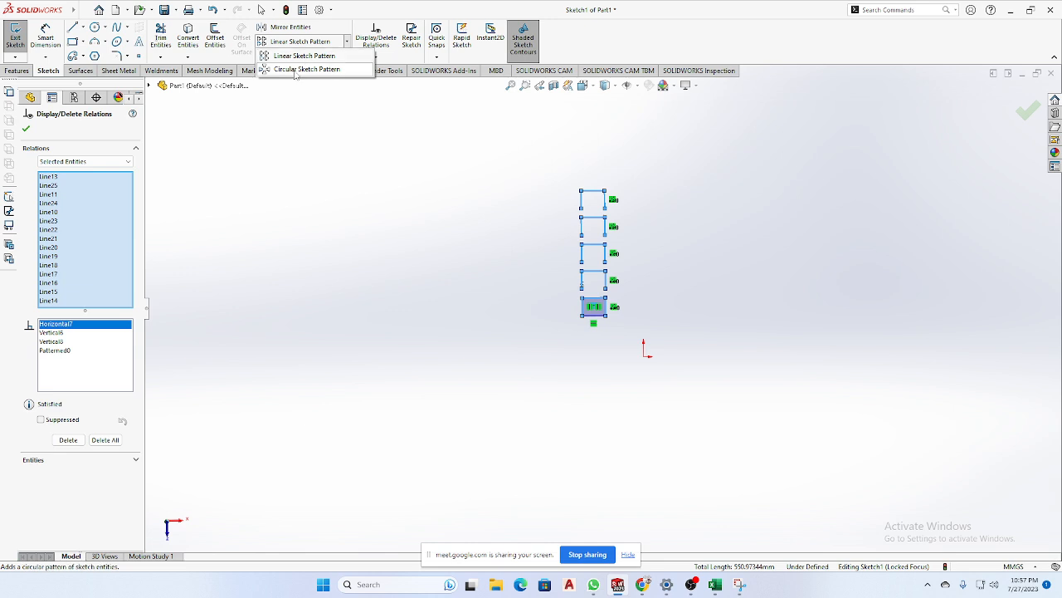
click(26, 129)
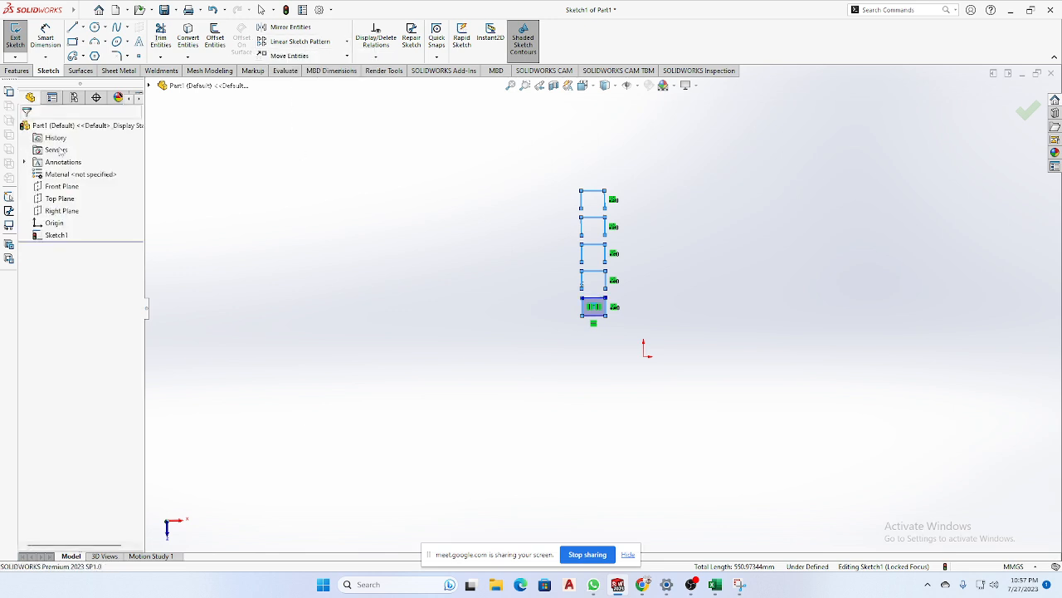
Draw a circle of about 64 mm radius to the right of the patterned shapes and one of about 16 mm radius above it.
scroll(807, 300, up, 4)
scroll(830, 291, down, 2)
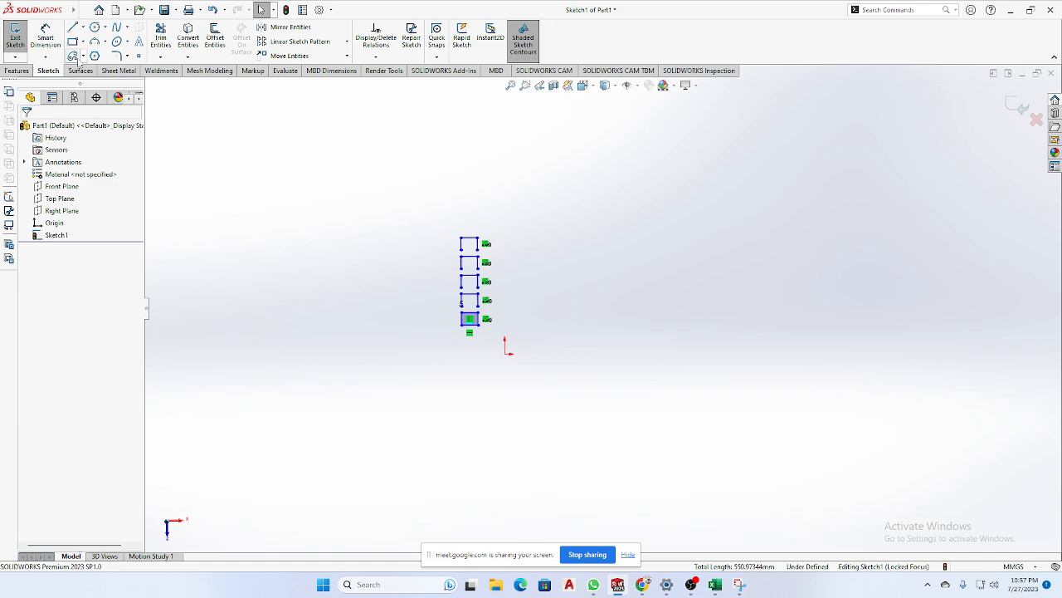
click(94, 28)
click(728, 229)
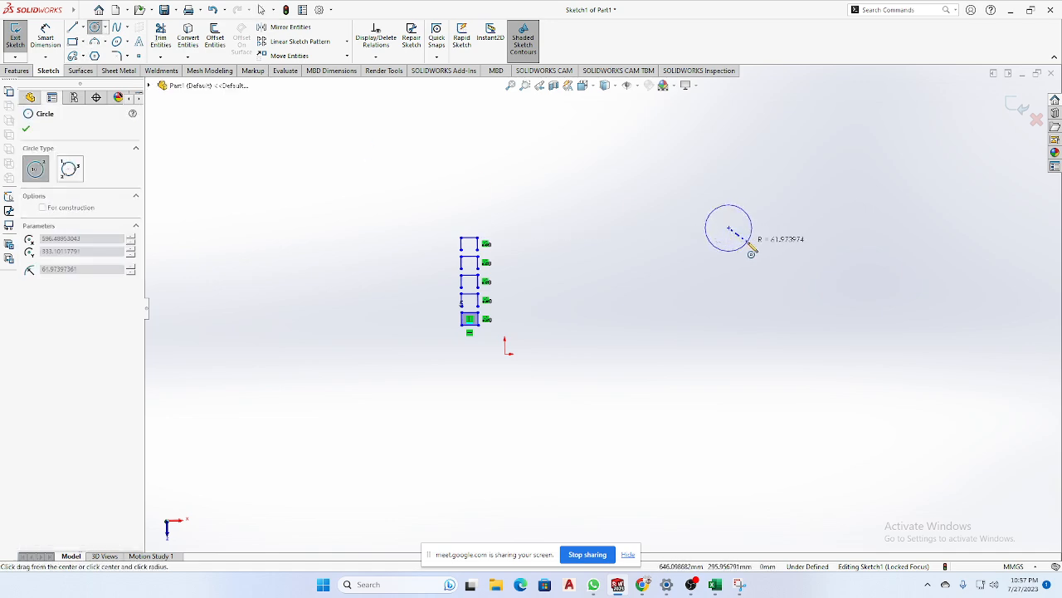
click(752, 247)
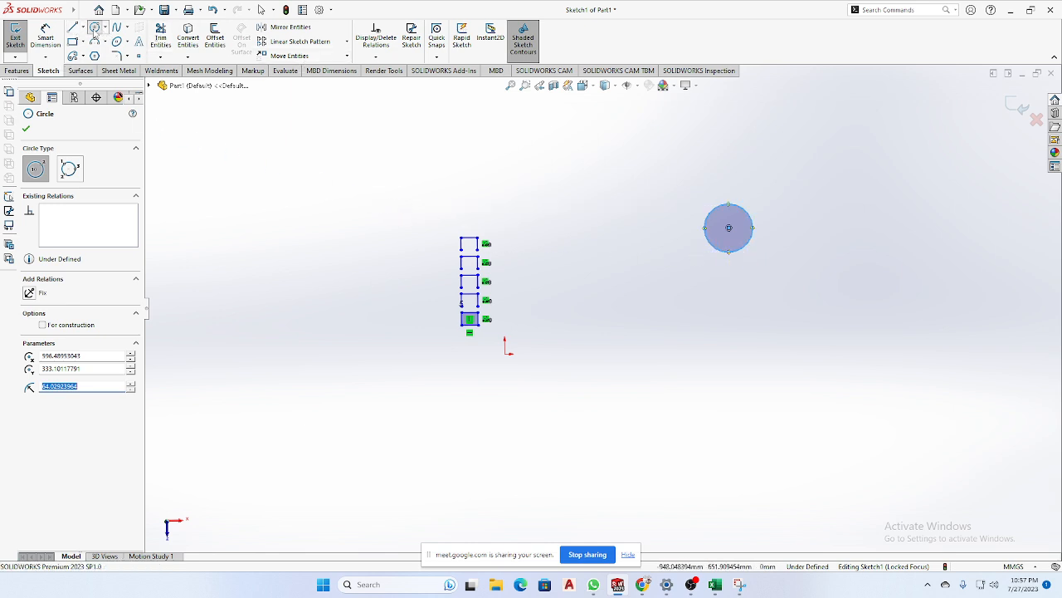
click(703, 171)
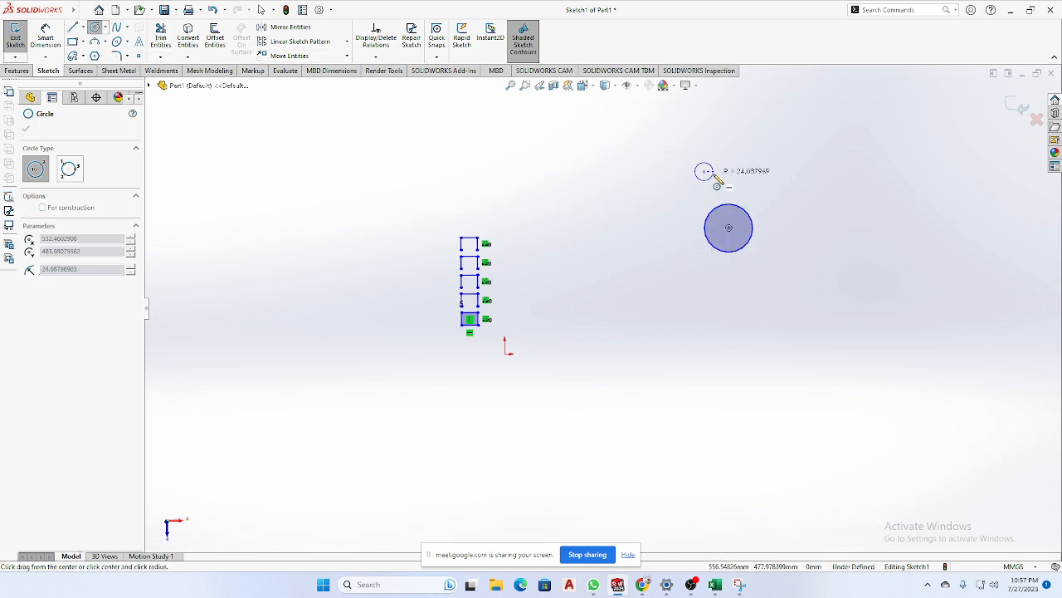
click(709, 174)
scroll(722, 186, up, 2)
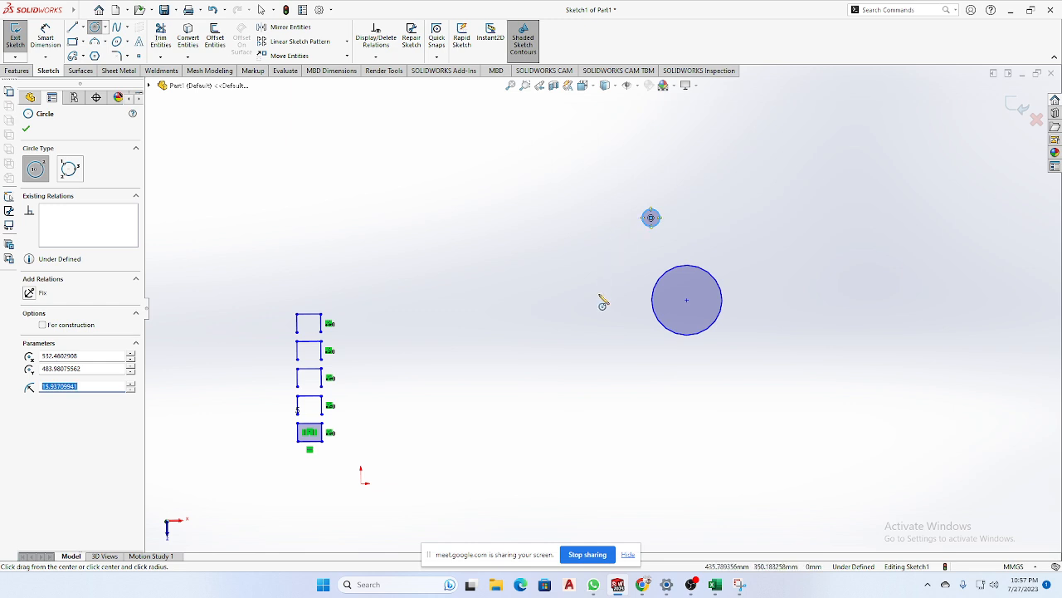
Start a circular sketch pattern of the small circle and set its center of rotation to the large circle's center point.
click(347, 41)
click(306, 70)
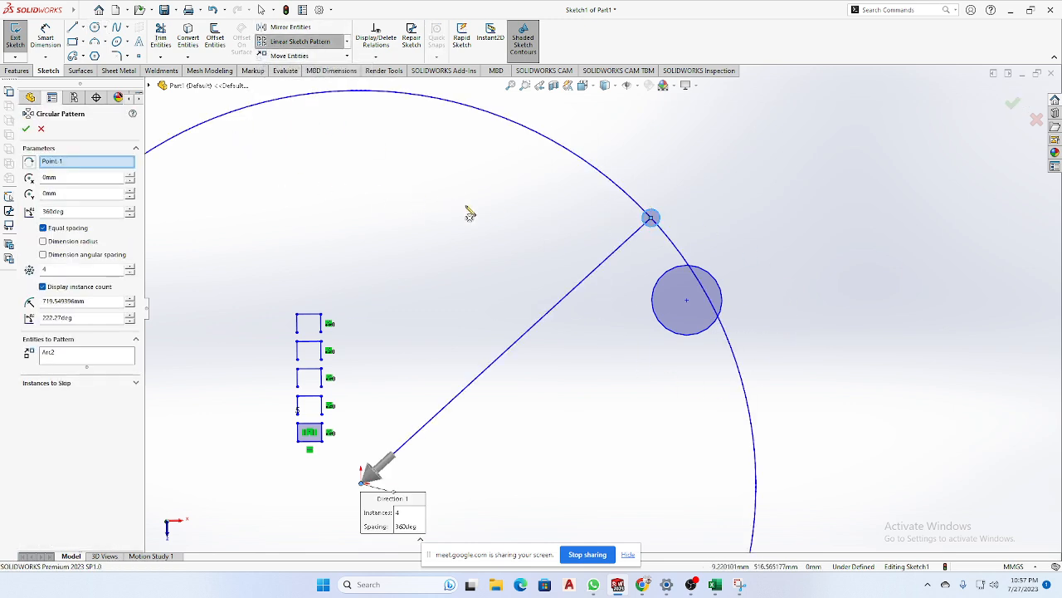
scroll(612, 249, up, 3)
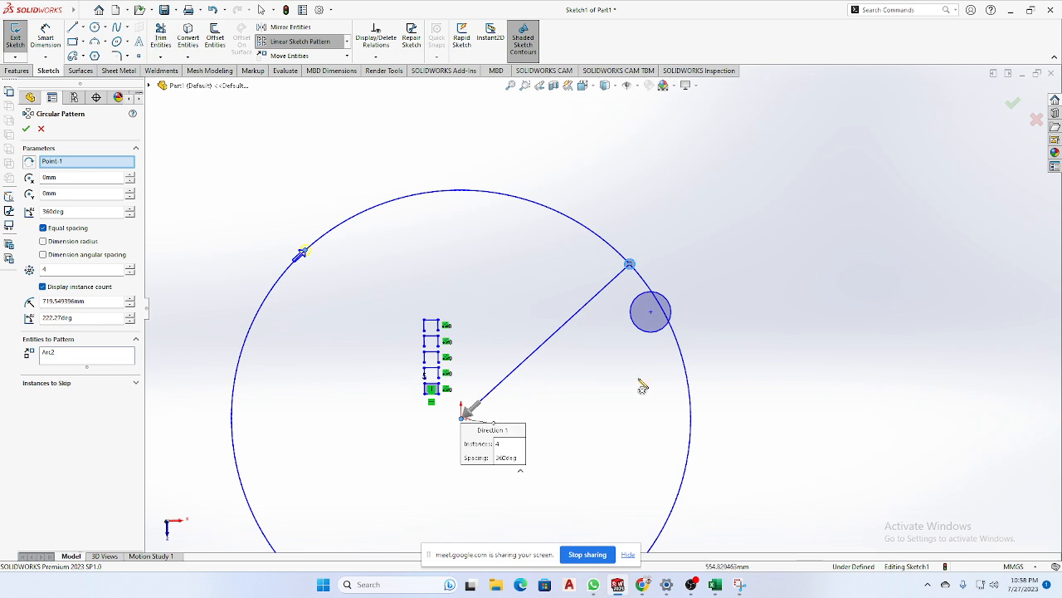
click(58, 163)
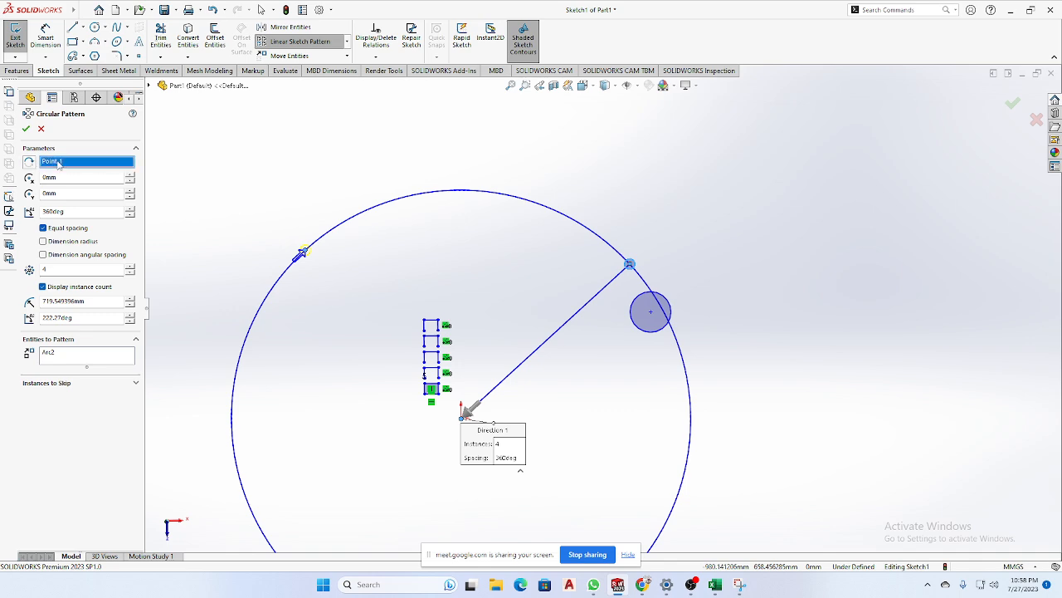
click(634, 321)
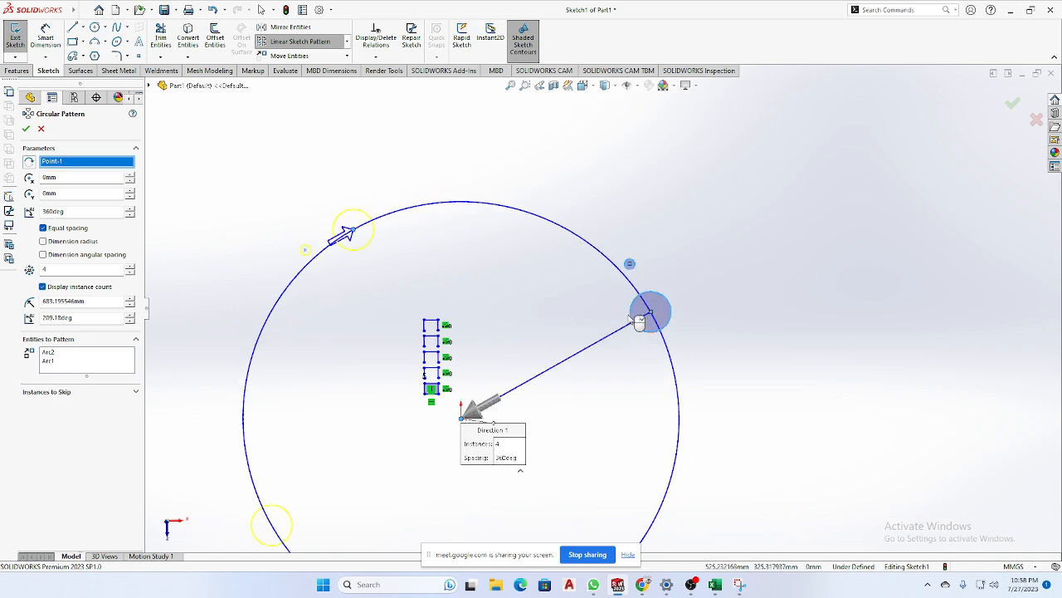
click(639, 317)
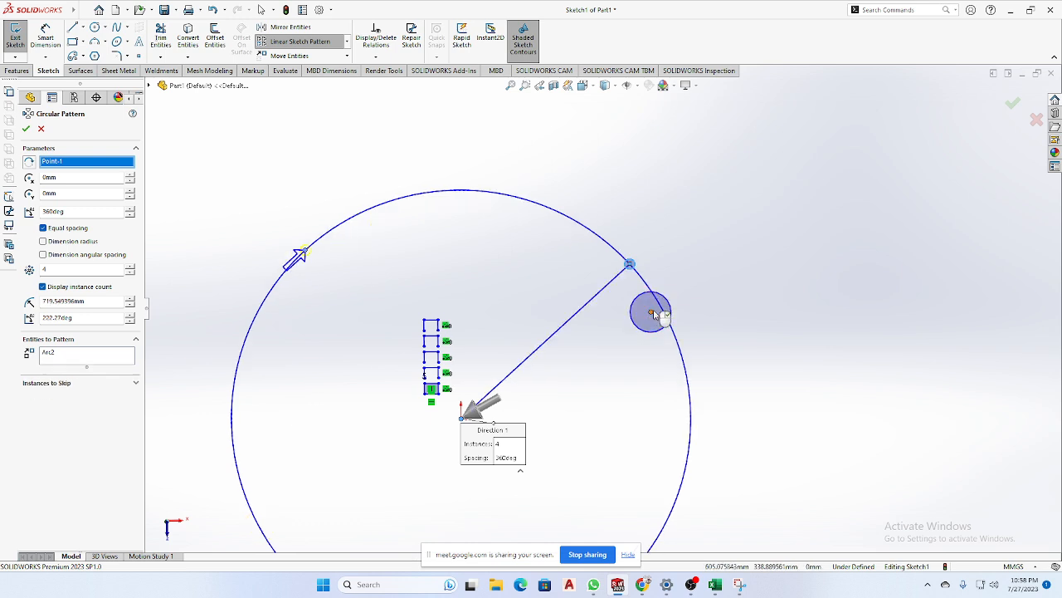
click(651, 313)
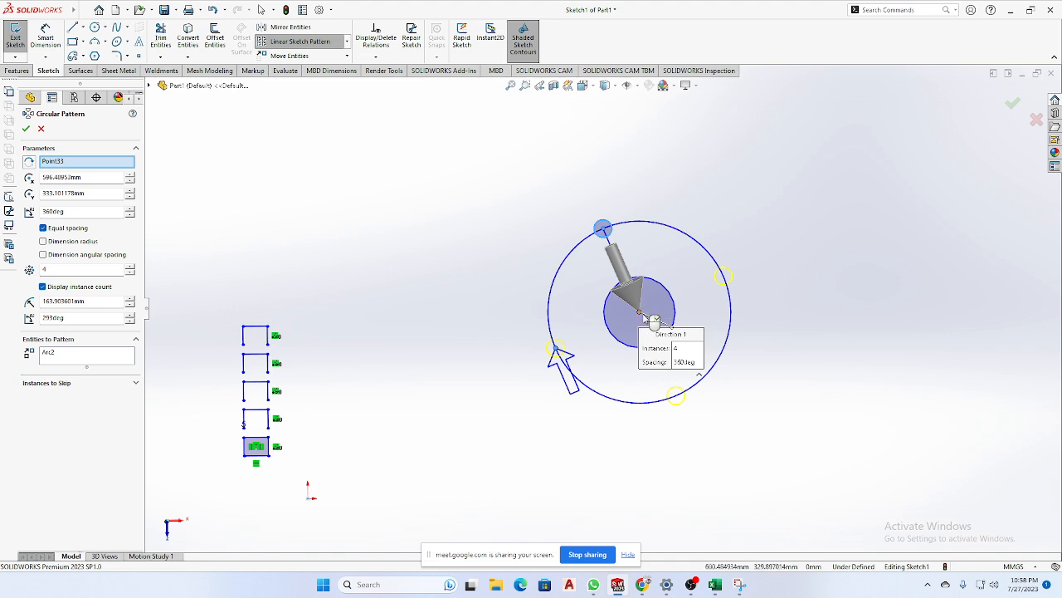
scroll(655, 314, down, 2)
scroll(653, 317, down, 2)
scroll(636, 315, up, 1)
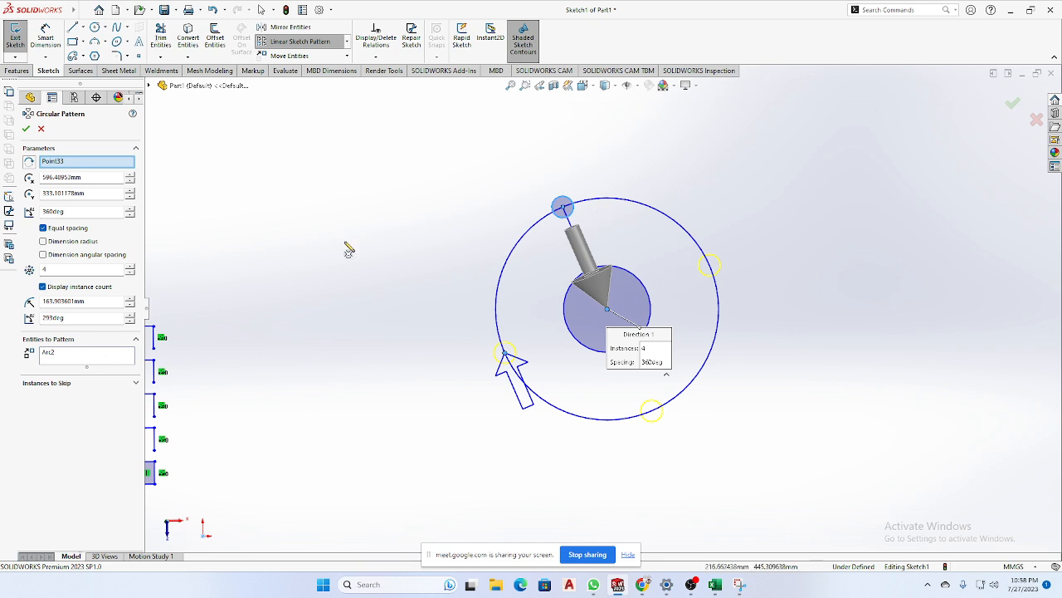
Remove the small circle from the entities to pattern and select it again.
click(56, 353)
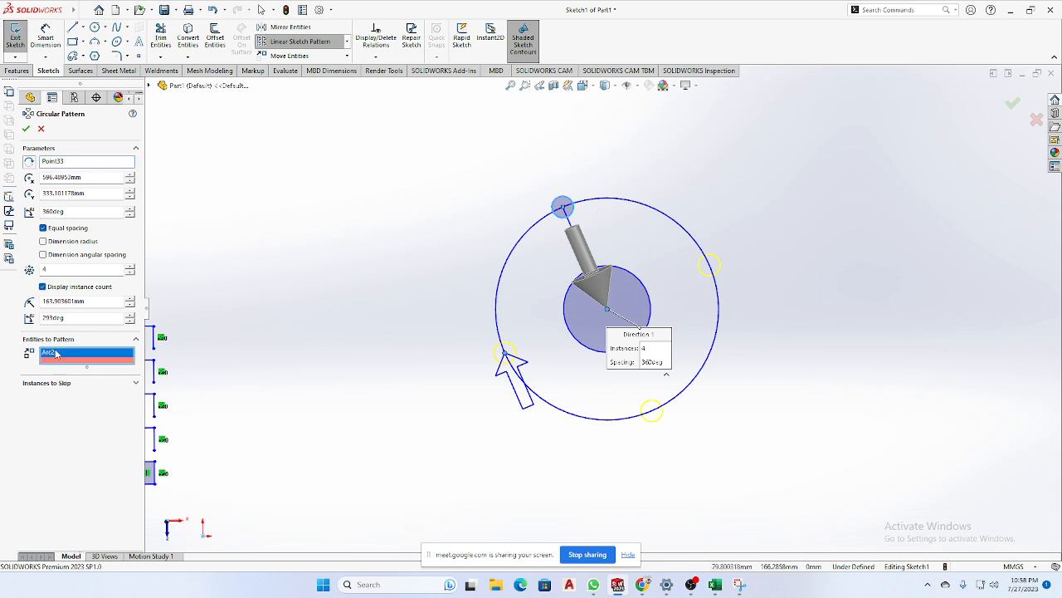
key(Delete)
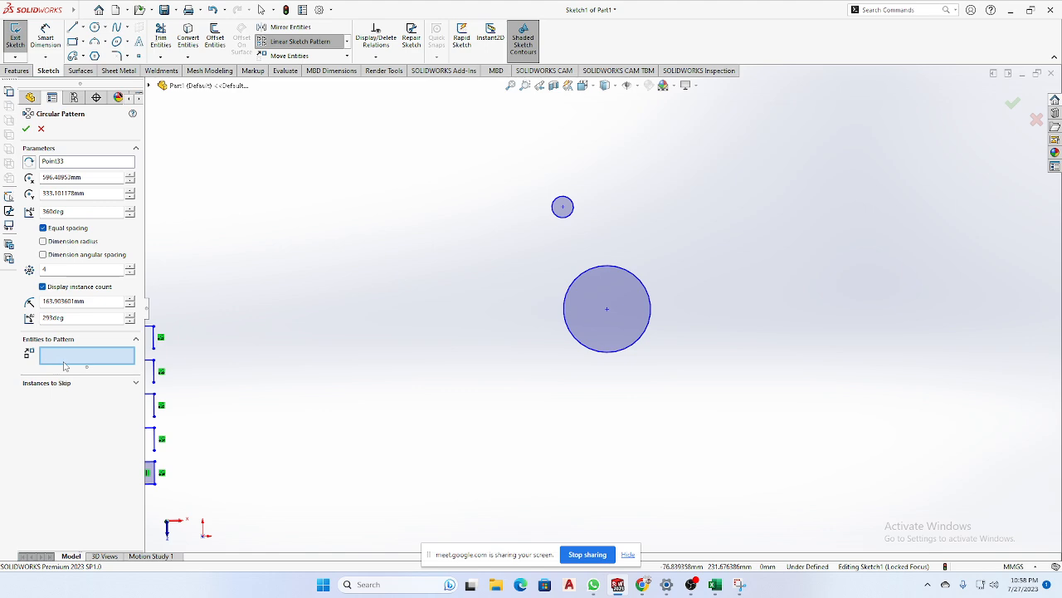
click(571, 214)
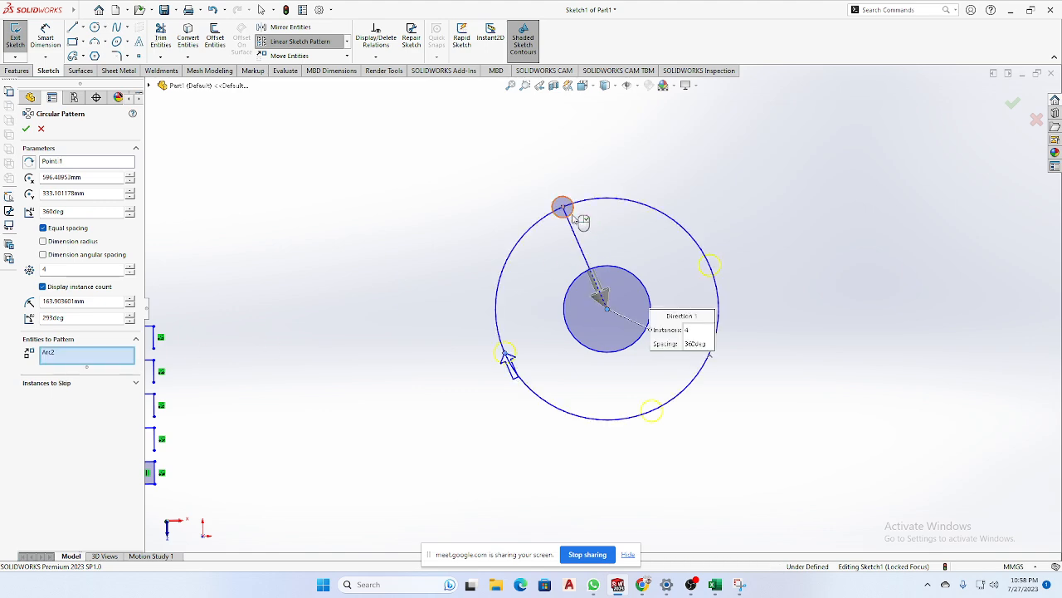
scroll(779, 315, up, 1)
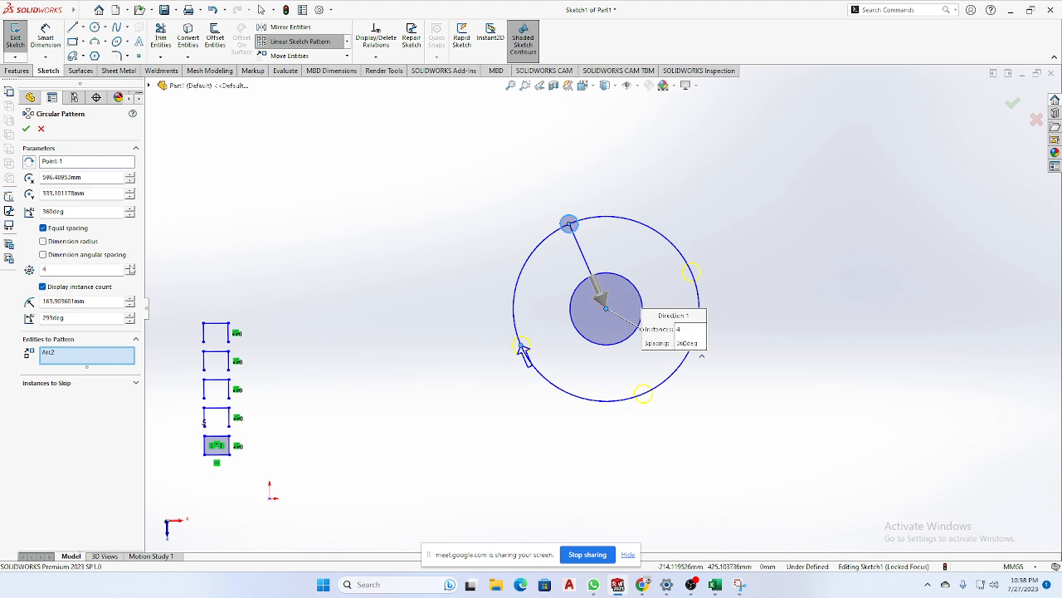
Set the circular pattern to 3 instances with a dimensioned angular spacing of 15 degrees between them.
drag(519, 343, 556, 386)
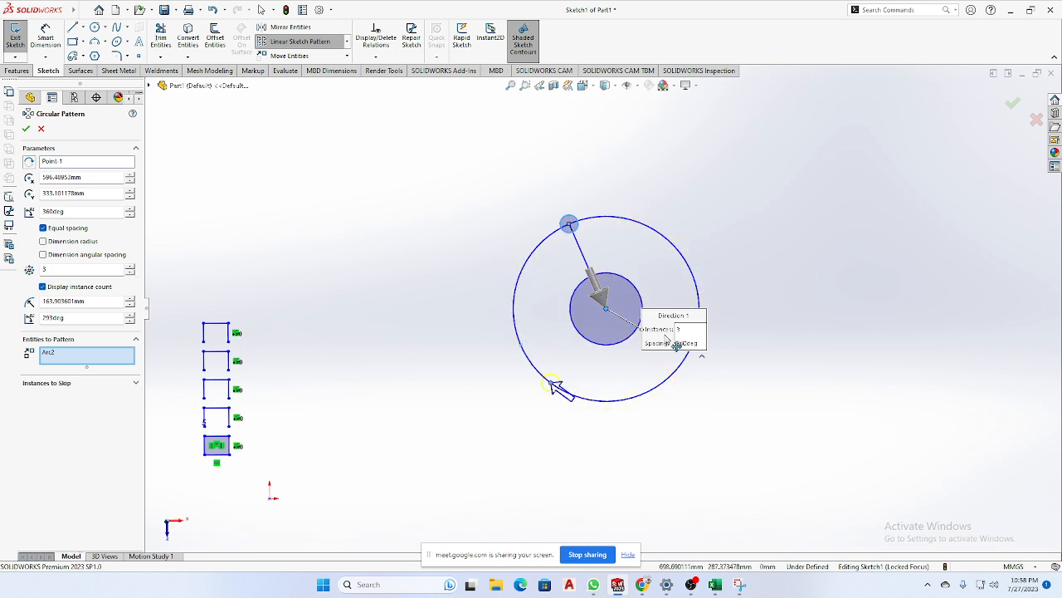
drag(676, 344, 846, 161)
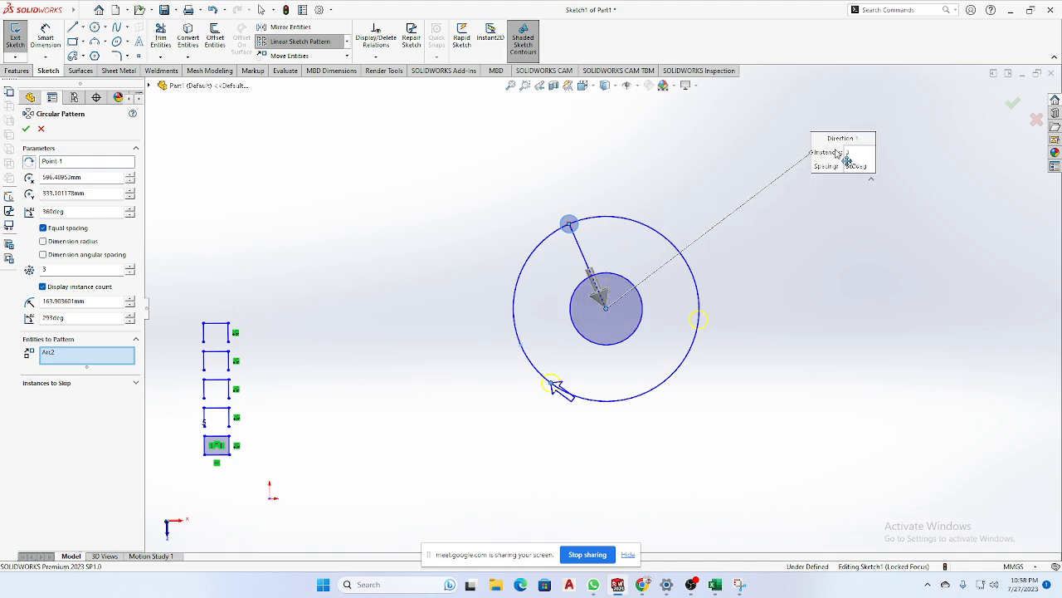
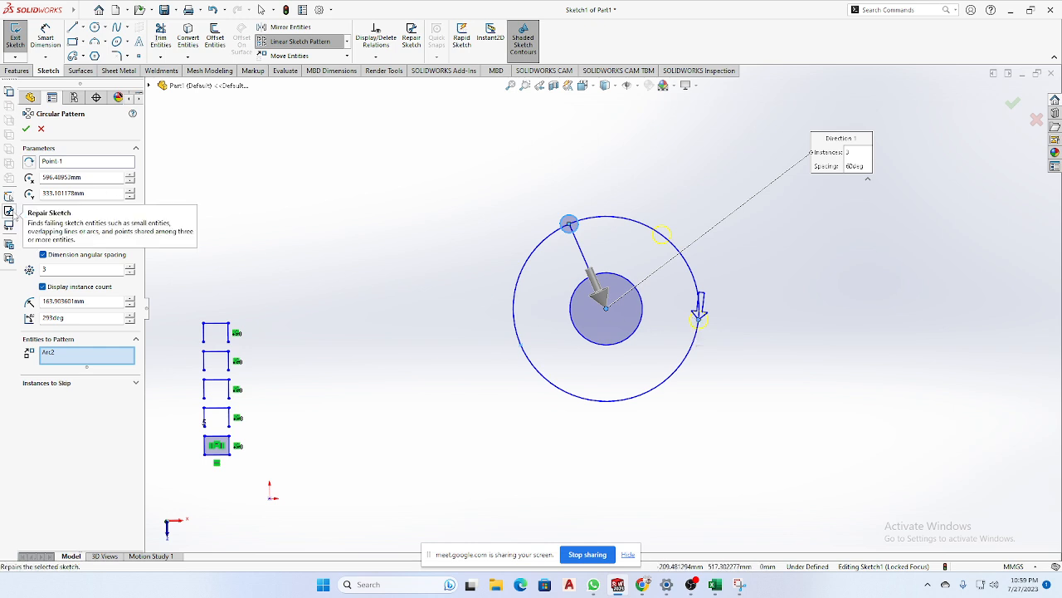
text(15deg)
scroll(569, 226, down, 3)
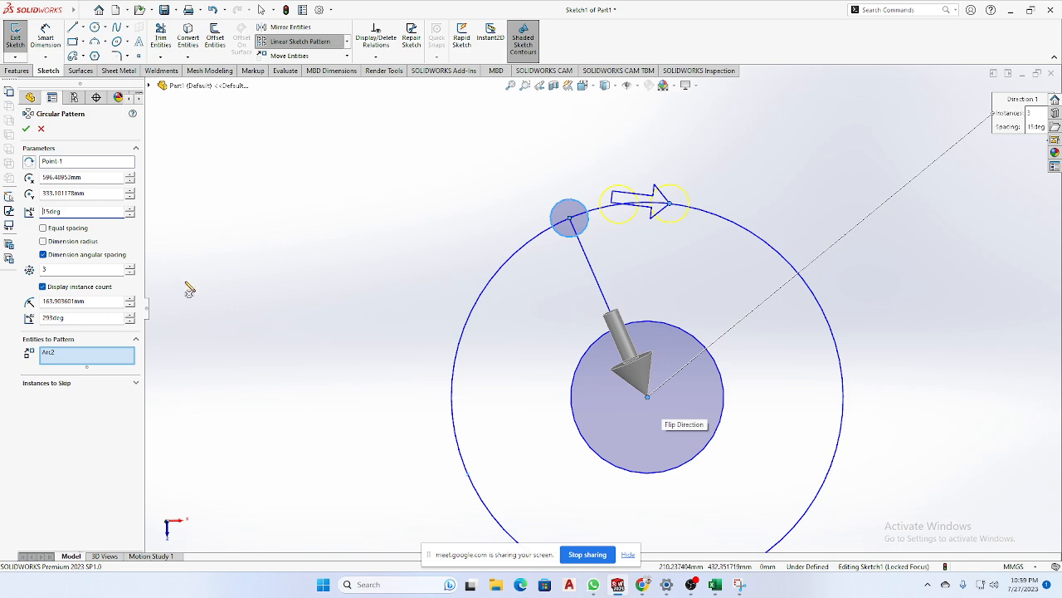
Switch the circular pattern from dimensioned angular spacing to equal spacing and accept it.
click(43, 242)
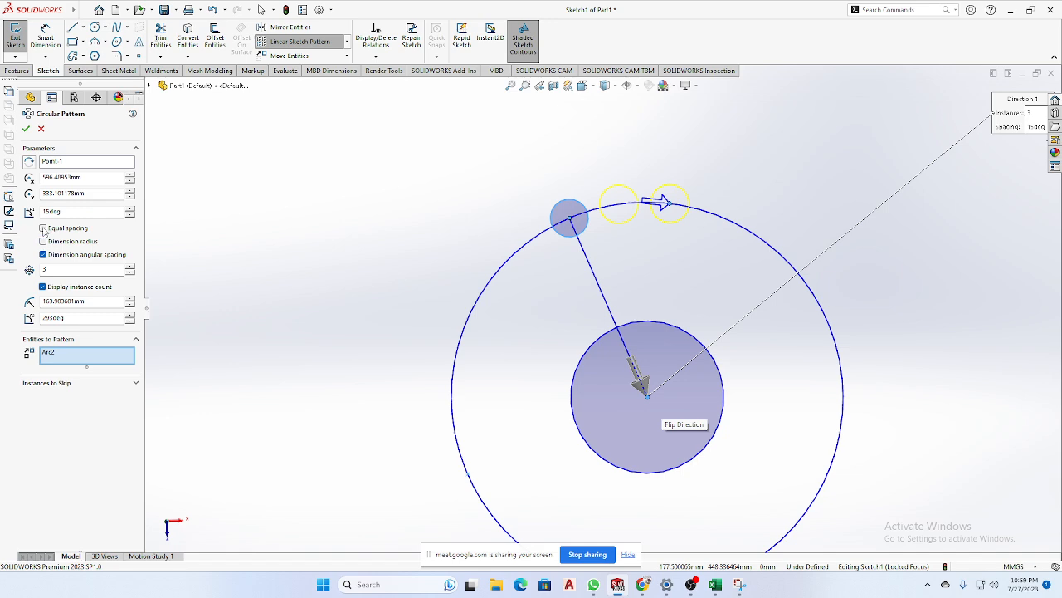
click(43, 228)
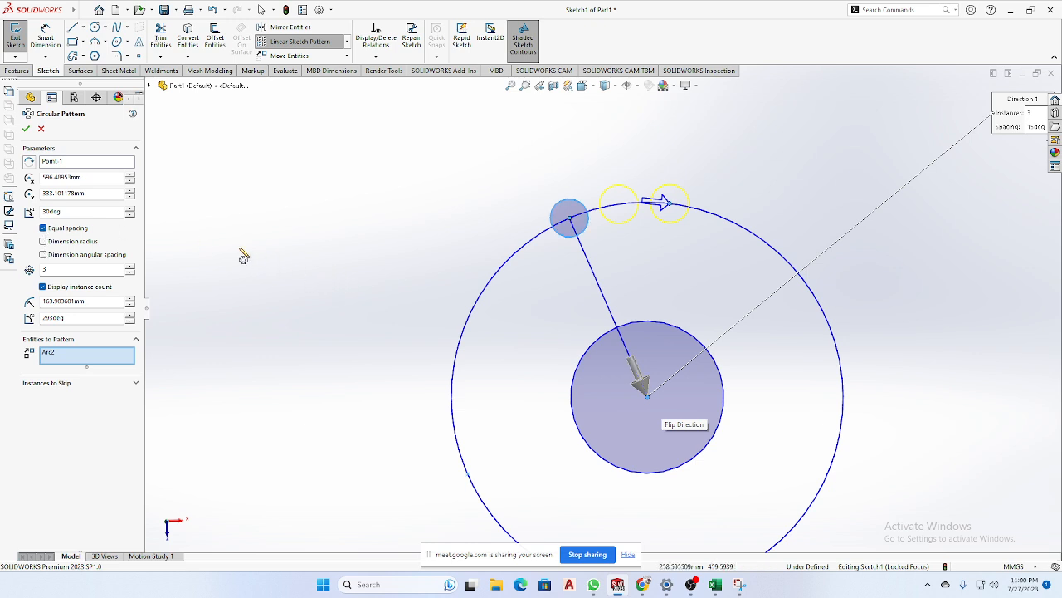
double_click(81, 210)
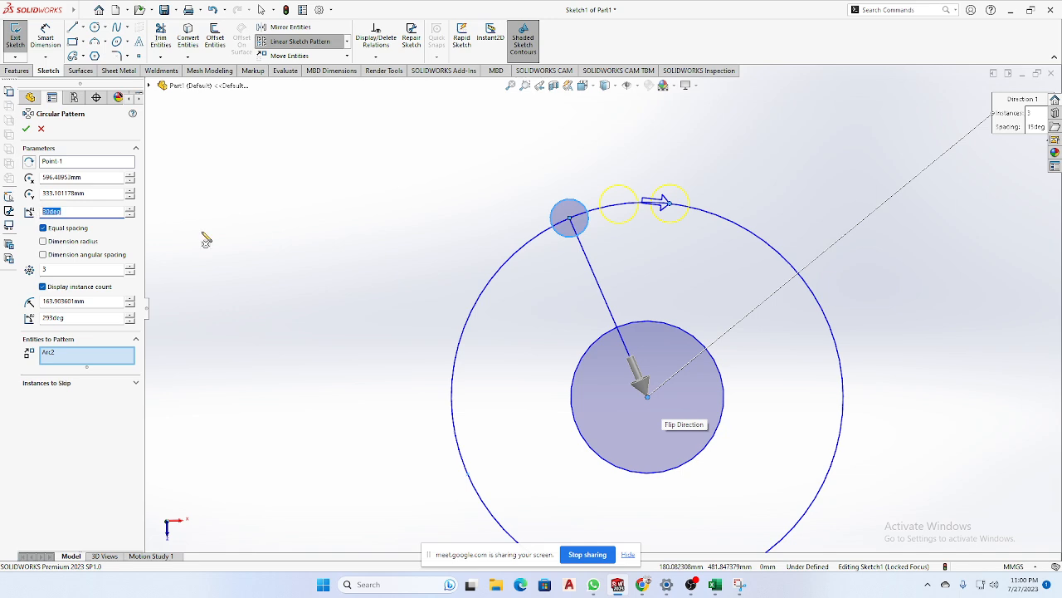
scroll(603, 310, up, 2)
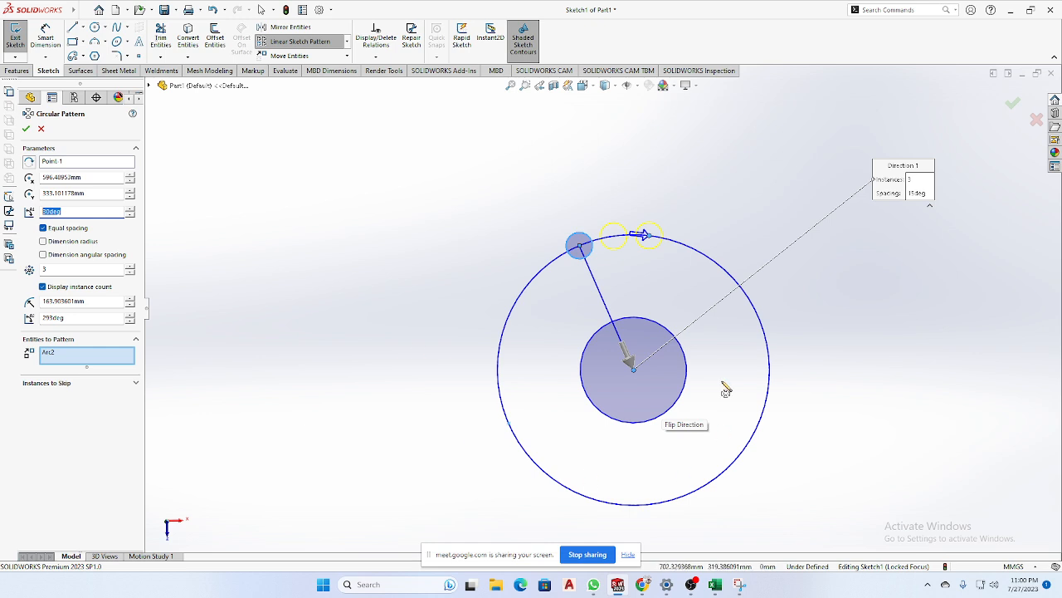
scroll(675, 332, down, 2)
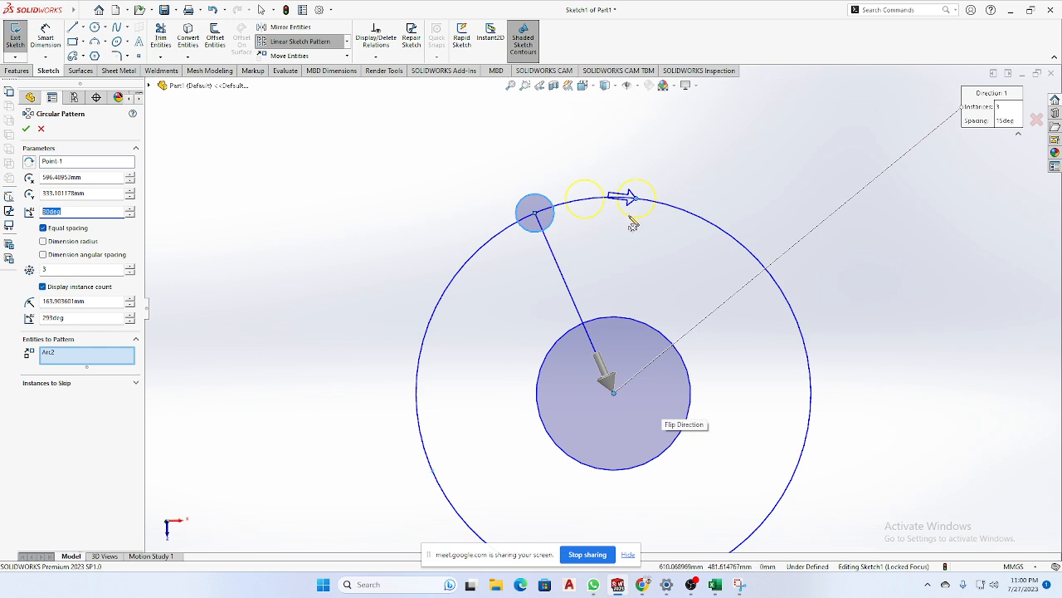
click(26, 129)
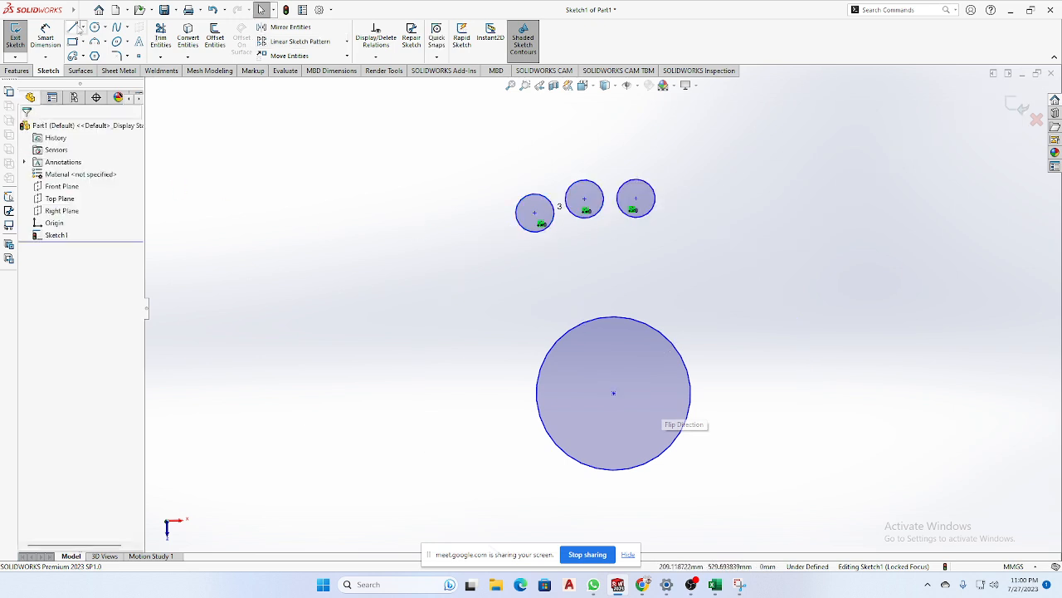
Draw lines from the centers of the last and first small circles to the large circle's center.
click(73, 27)
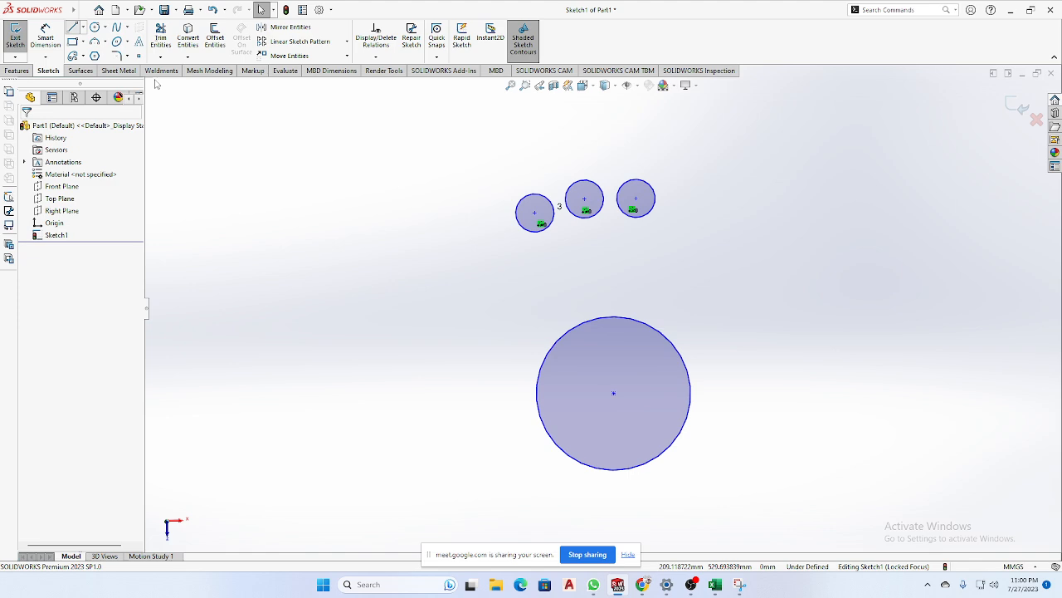
click(635, 200)
click(614, 397)
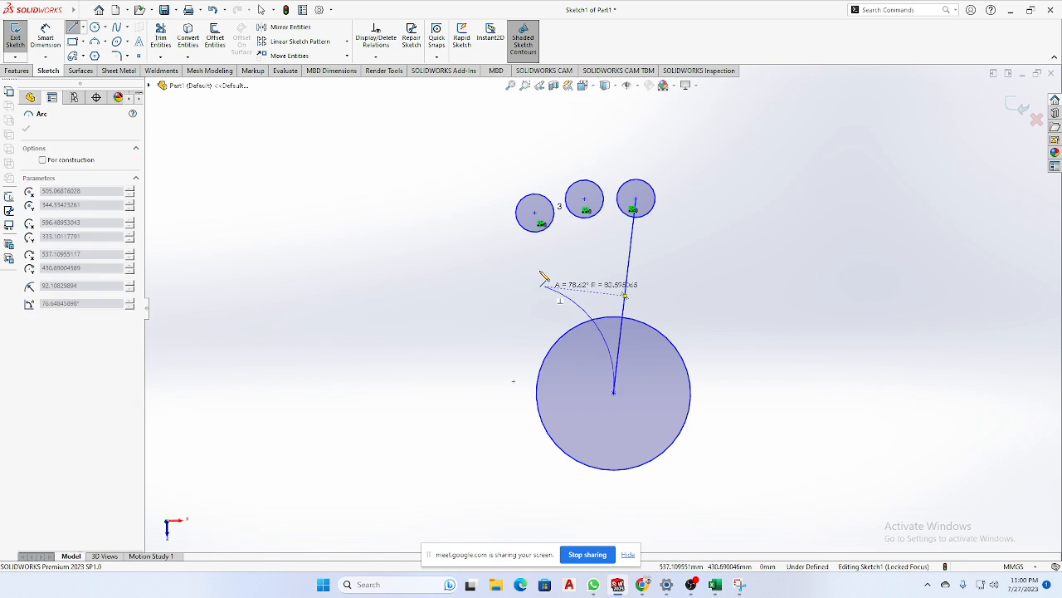
key(Escape)
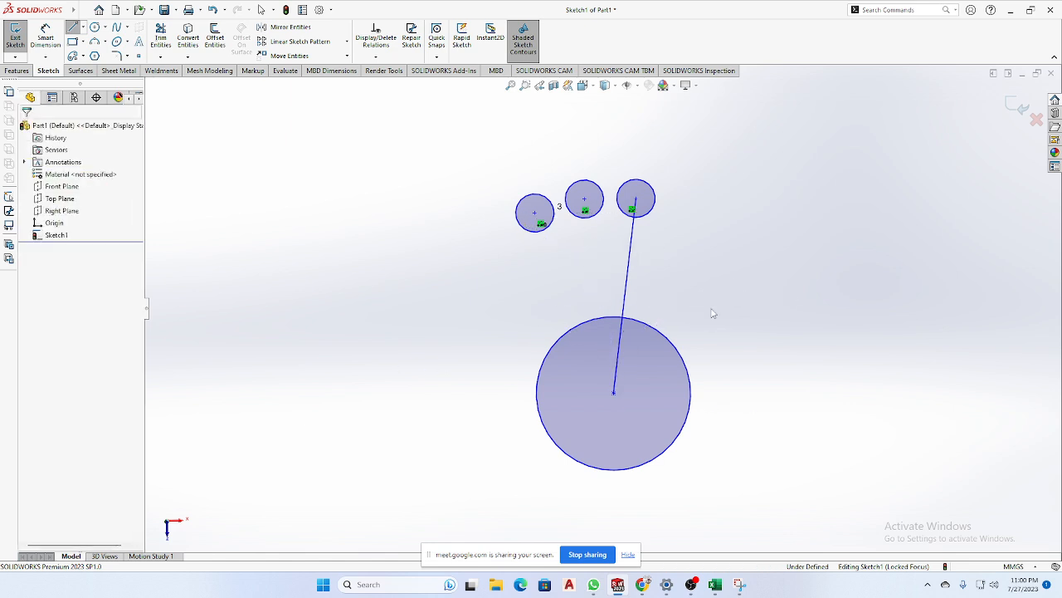
key(Return)
click(535, 214)
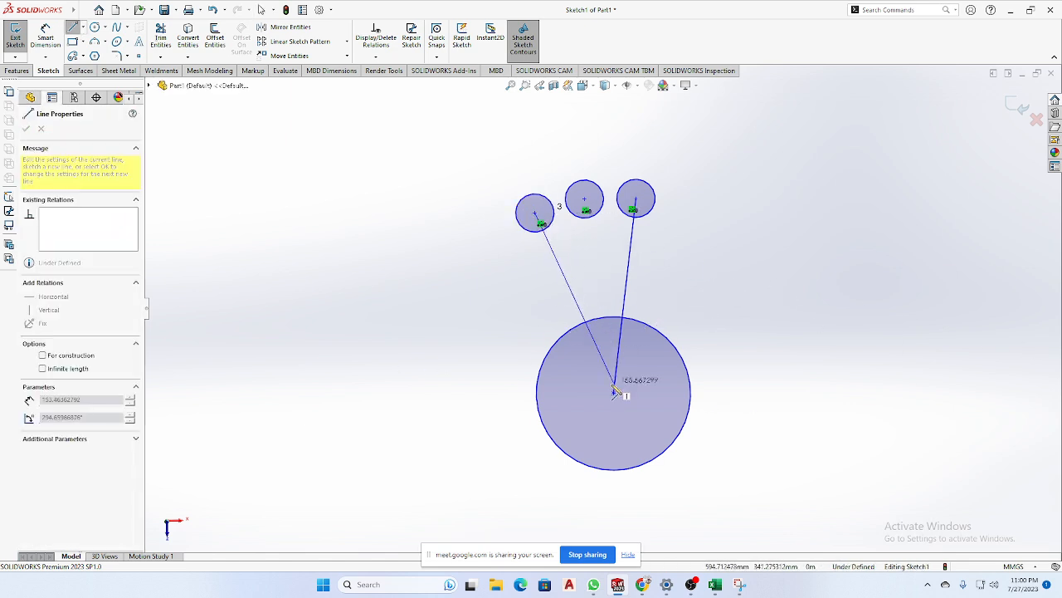
click(613, 391)
Dimension the angle between the two lines and keep its value.
key(d)
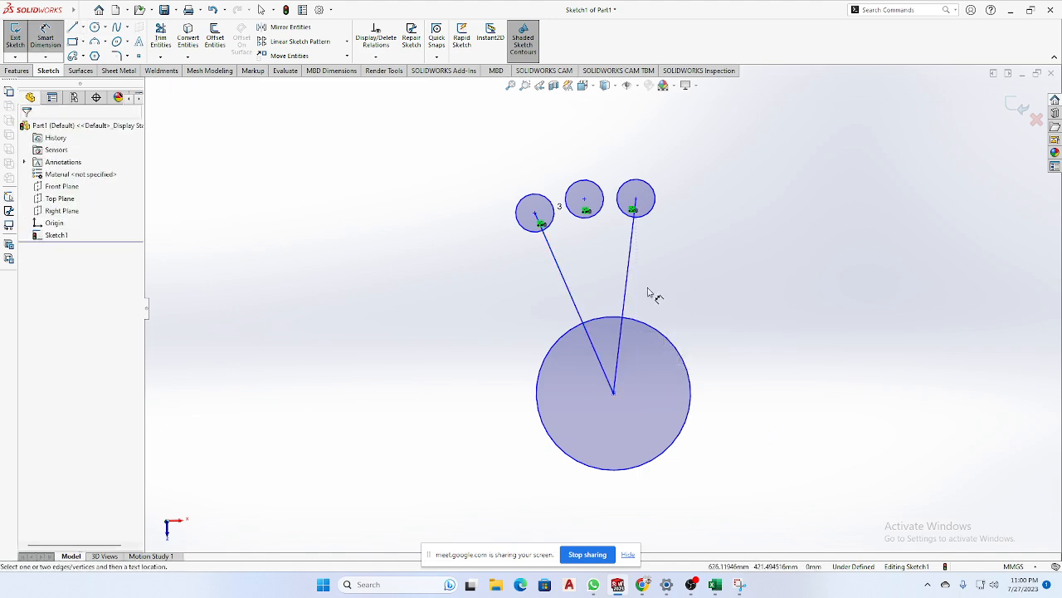
click(626, 292)
click(581, 314)
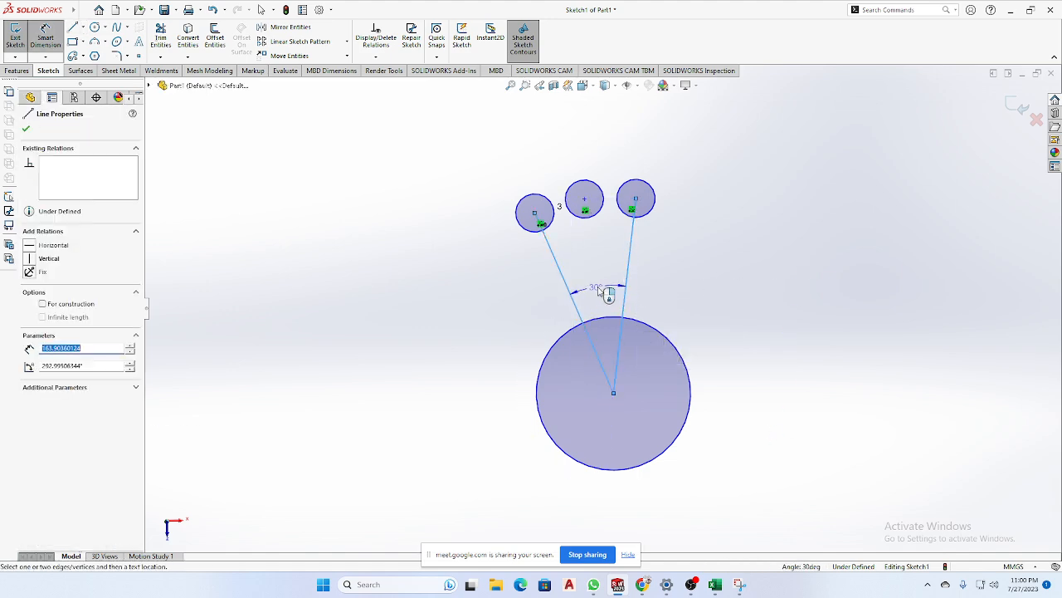
click(611, 290)
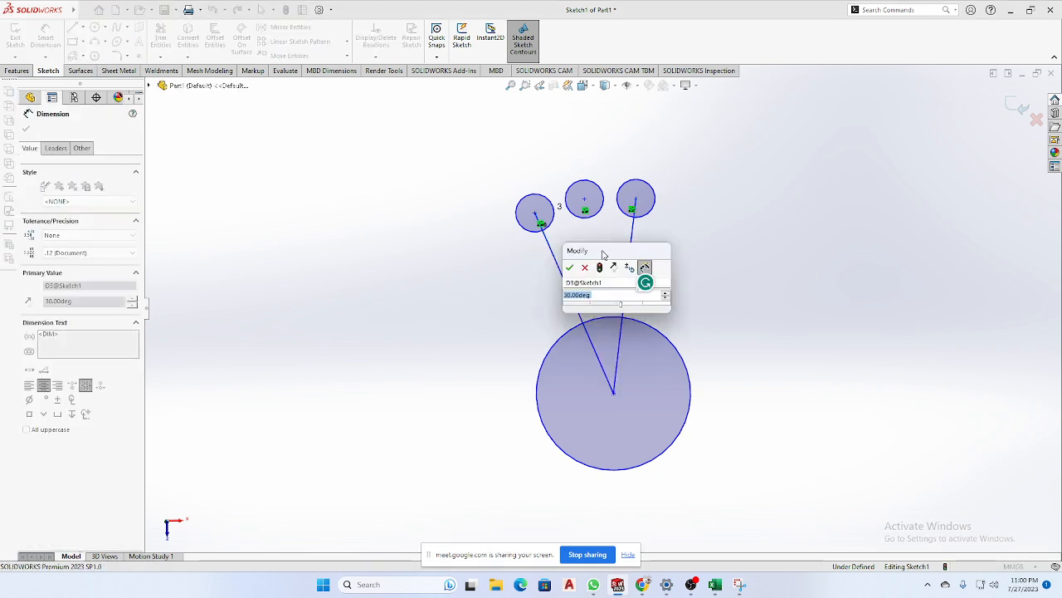
drag(581, 253, 847, 227)
click(818, 244)
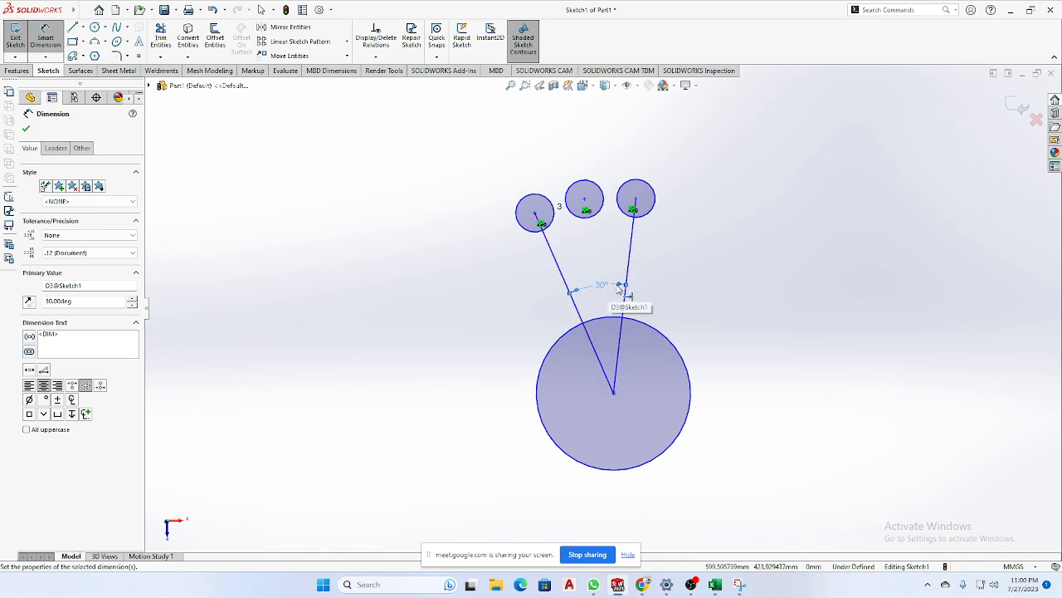
click(25, 129)
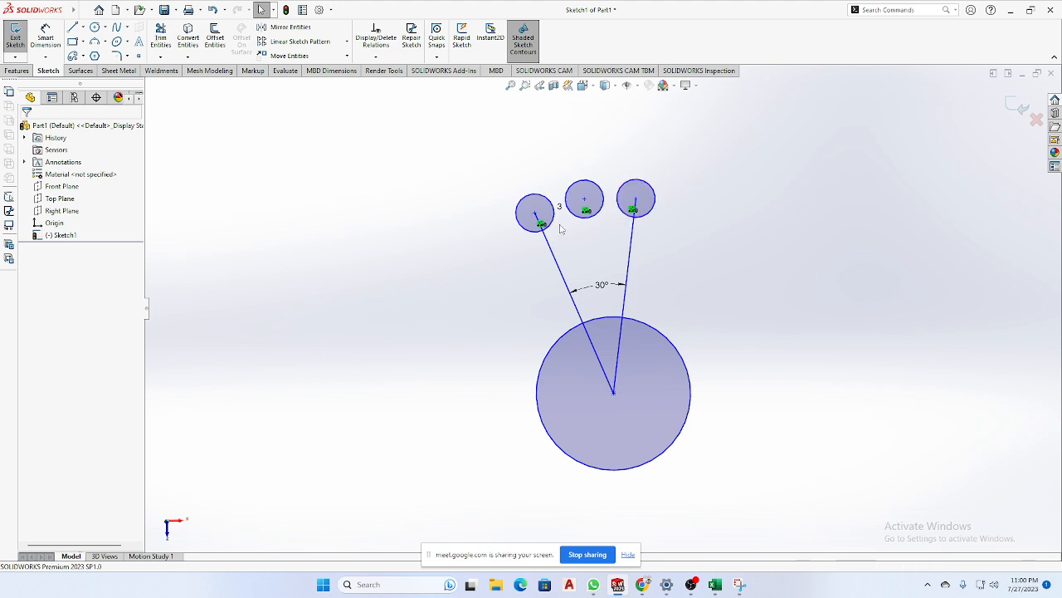
Start a circular sketch pattern of the leftmost upper small circle about the large circle's center.
click(347, 43)
click(307, 66)
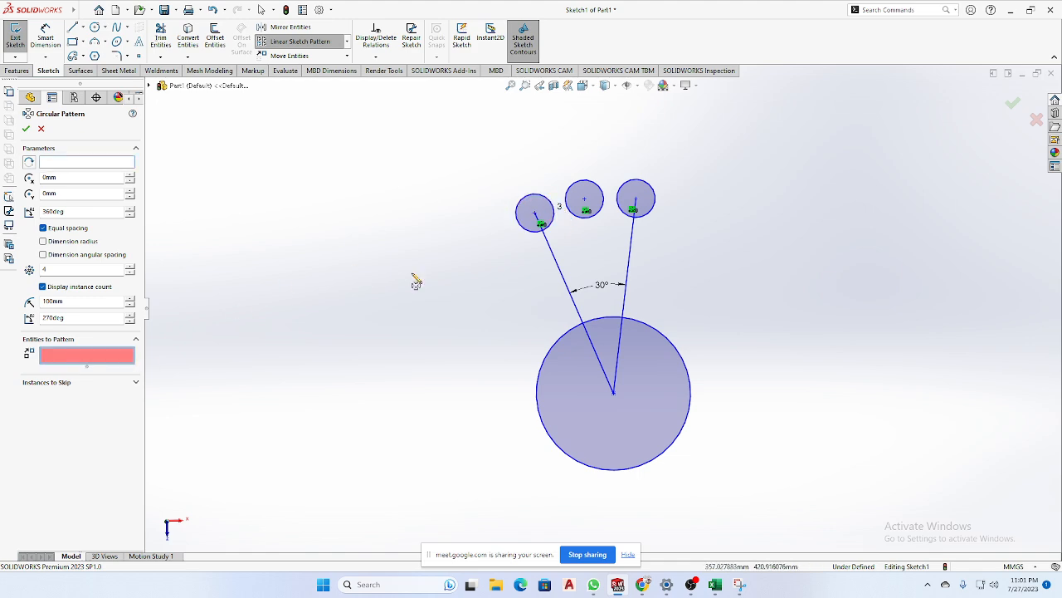
click(115, 165)
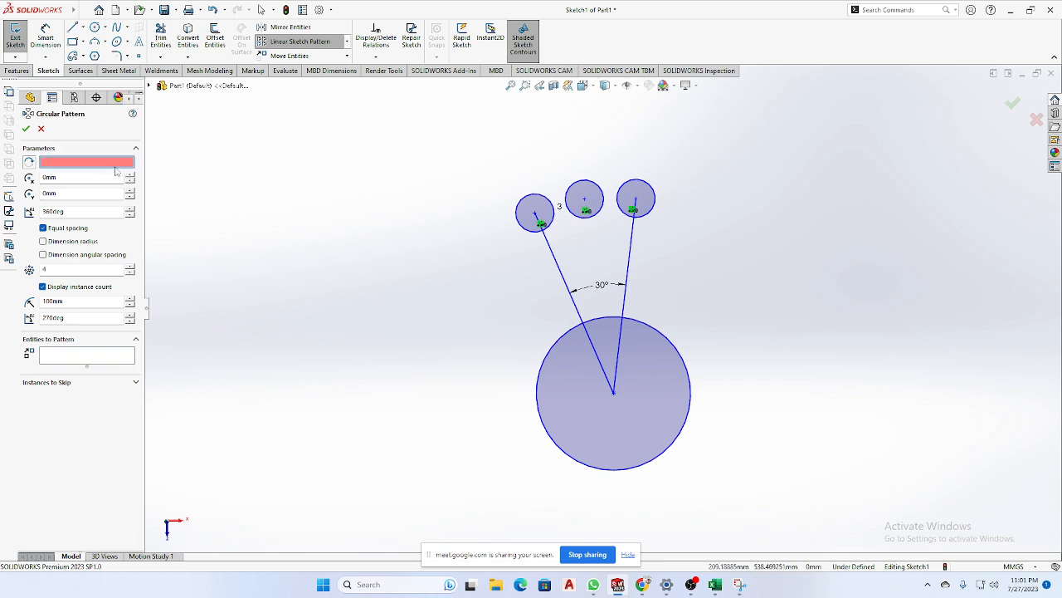
click(615, 396)
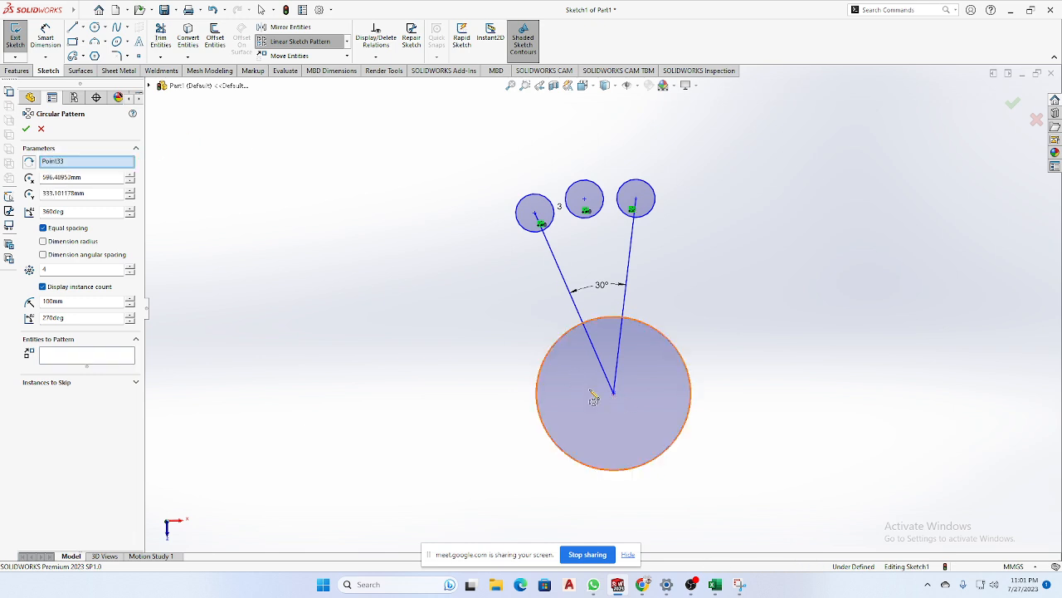
click(109, 359)
click(541, 218)
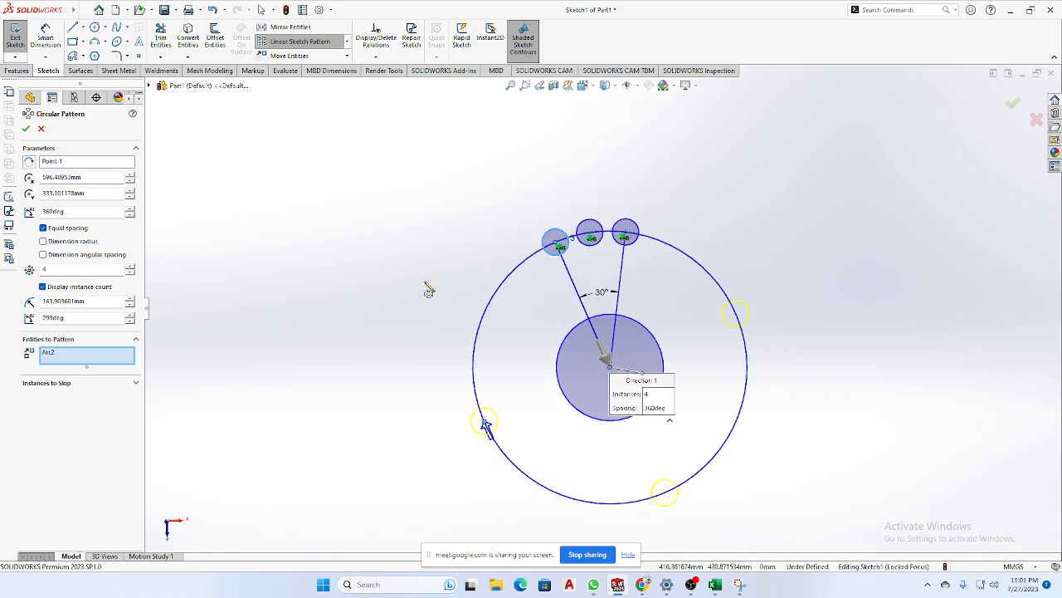
Set the circular pattern to 3 equally spaced instances over 360 degrees and accept it.
double_click(71, 213)
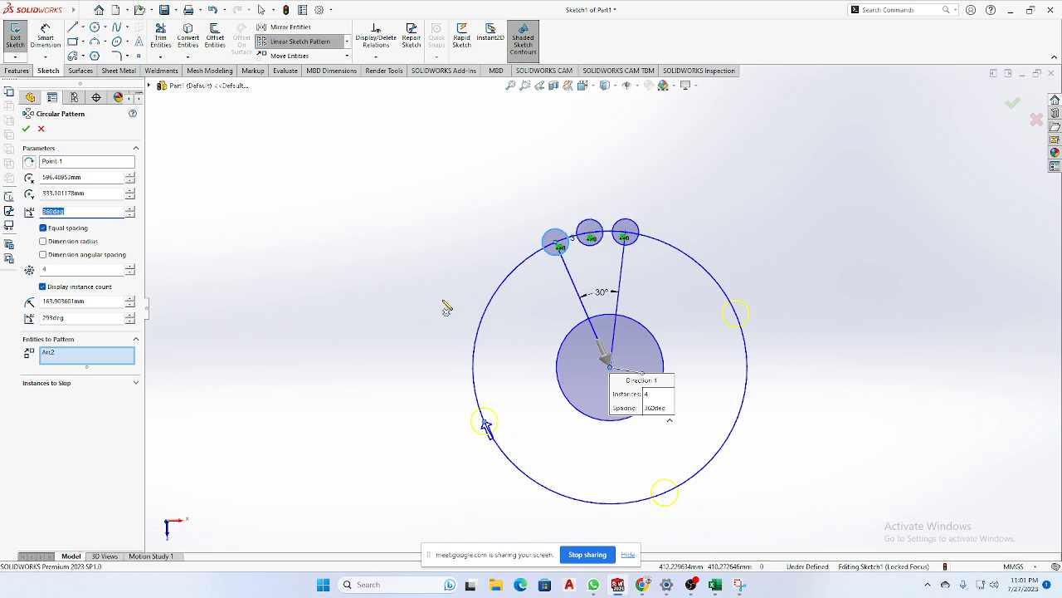
click(129, 273)
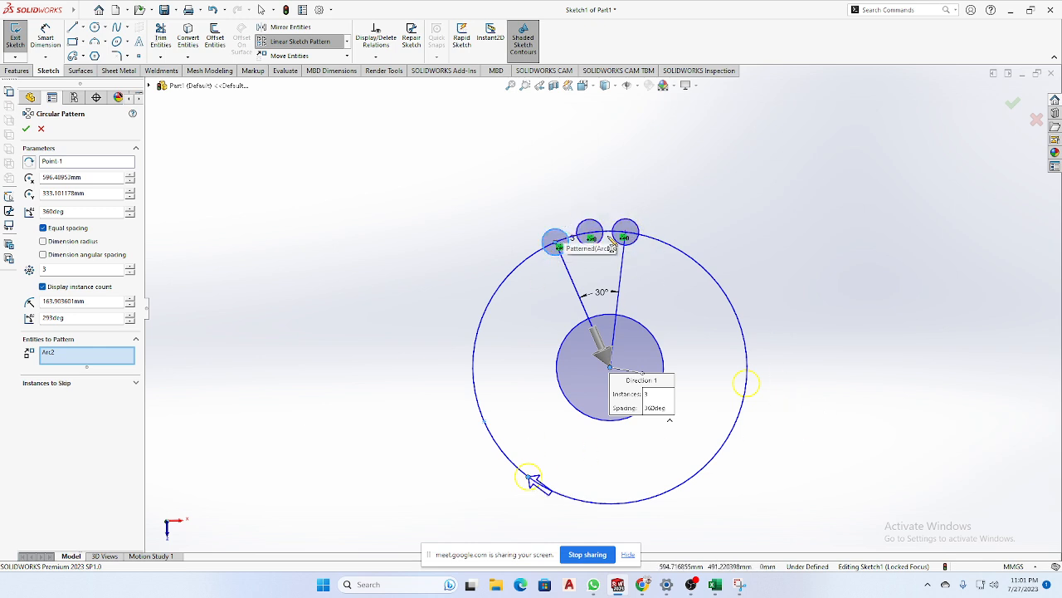
click(74, 210)
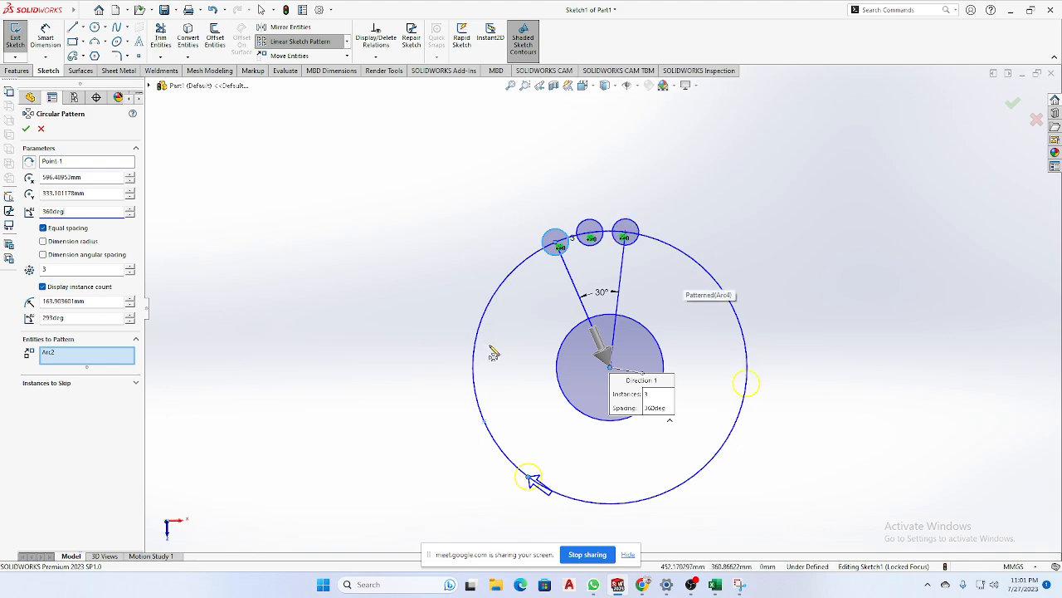
scroll(671, 391, up, 1)
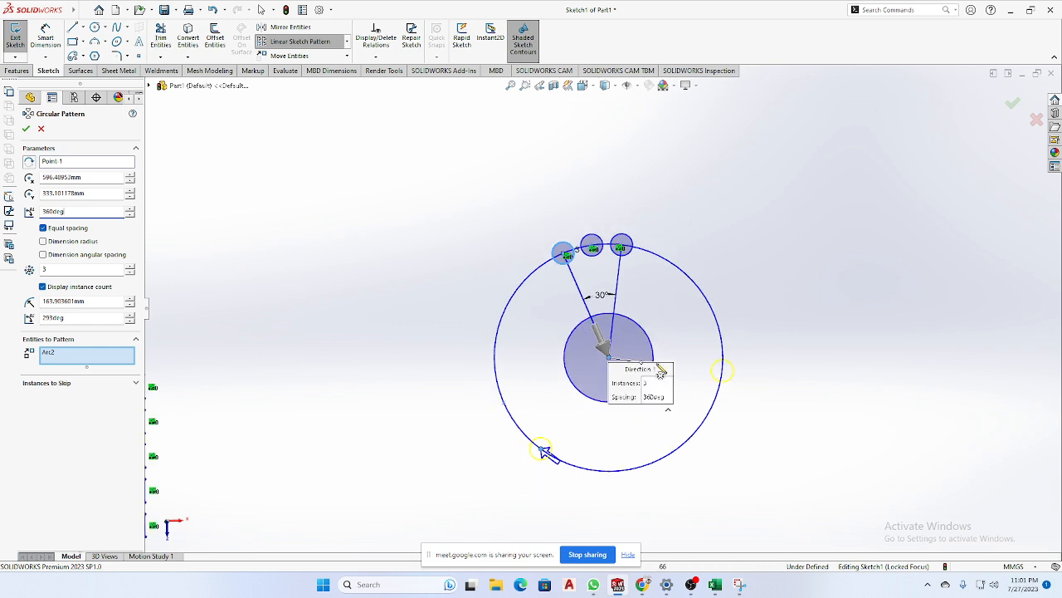
scroll(660, 371, down, 2)
scroll(660, 371, up, 2)
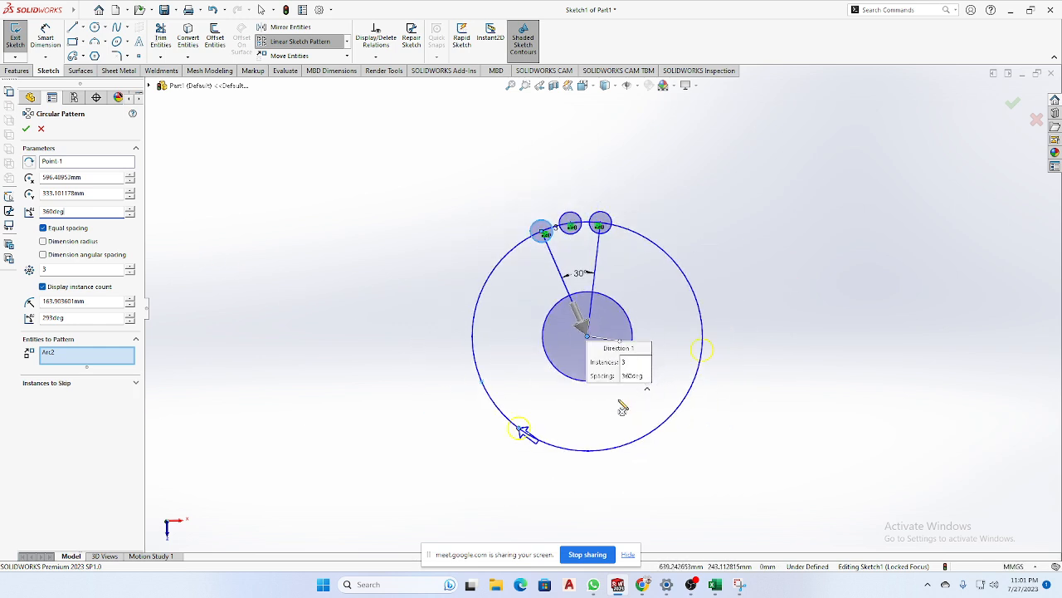
scroll(622, 406, down, 2)
scroll(622, 407, up, 2)
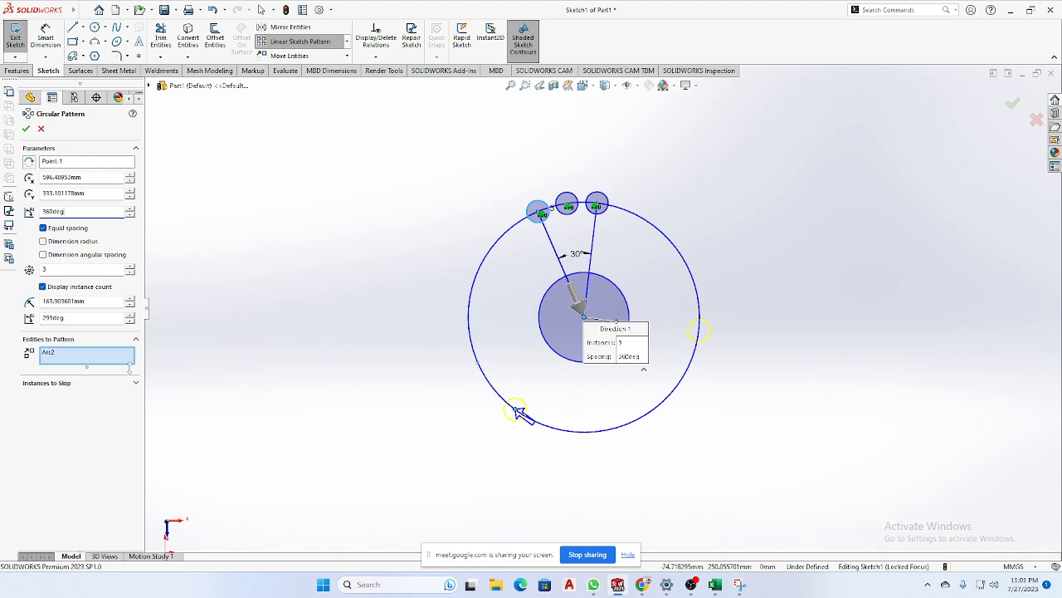
click(26, 130)
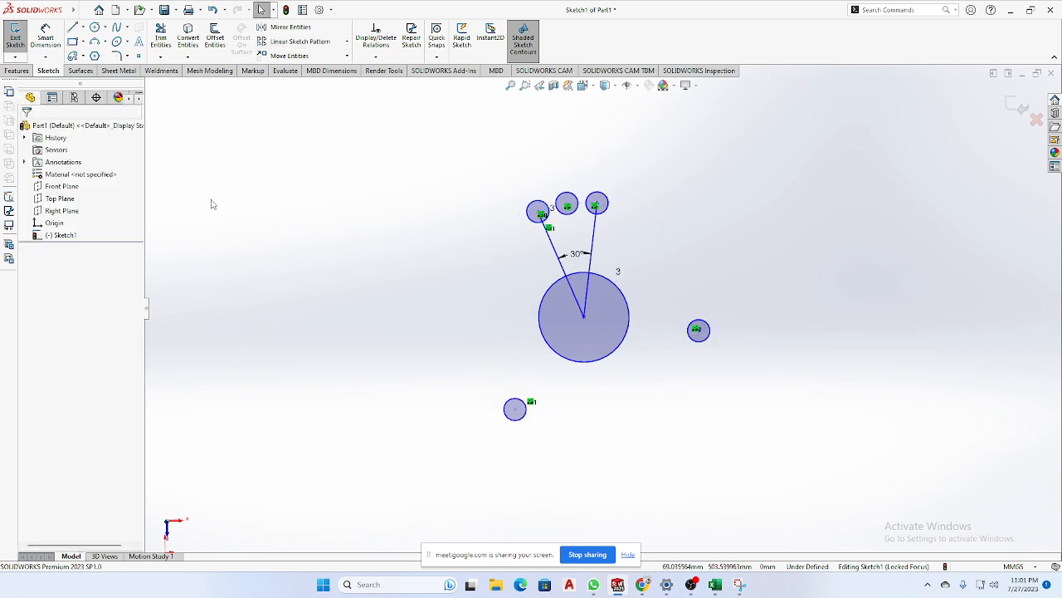
Review the handwritten Day 4 topic list in WhatsApp, and return to the sketch to show the Display/Delete Relations options.
scroll(718, 351, up, 3)
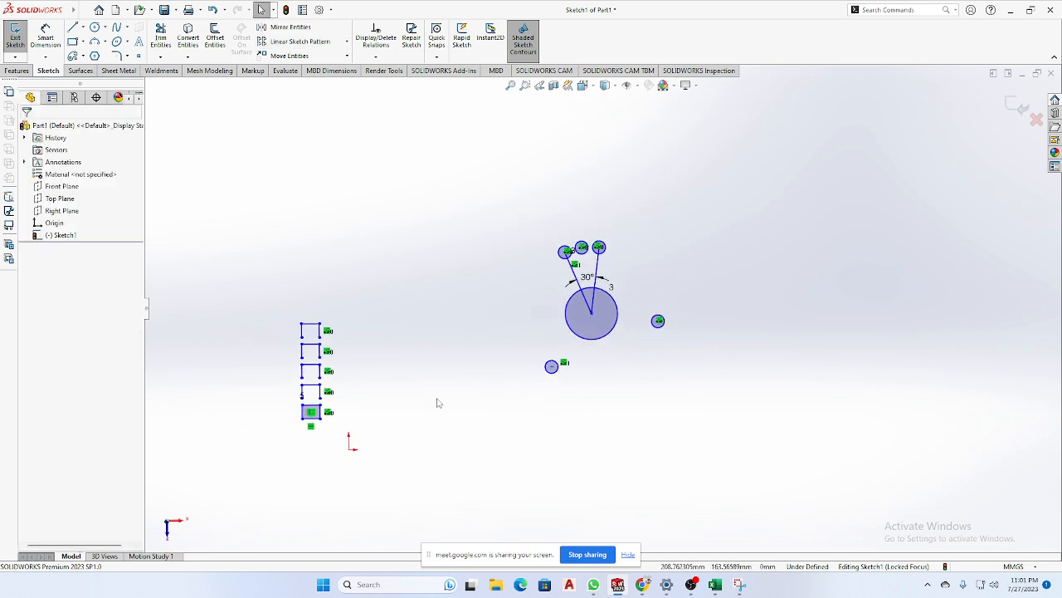
click(596, 587)
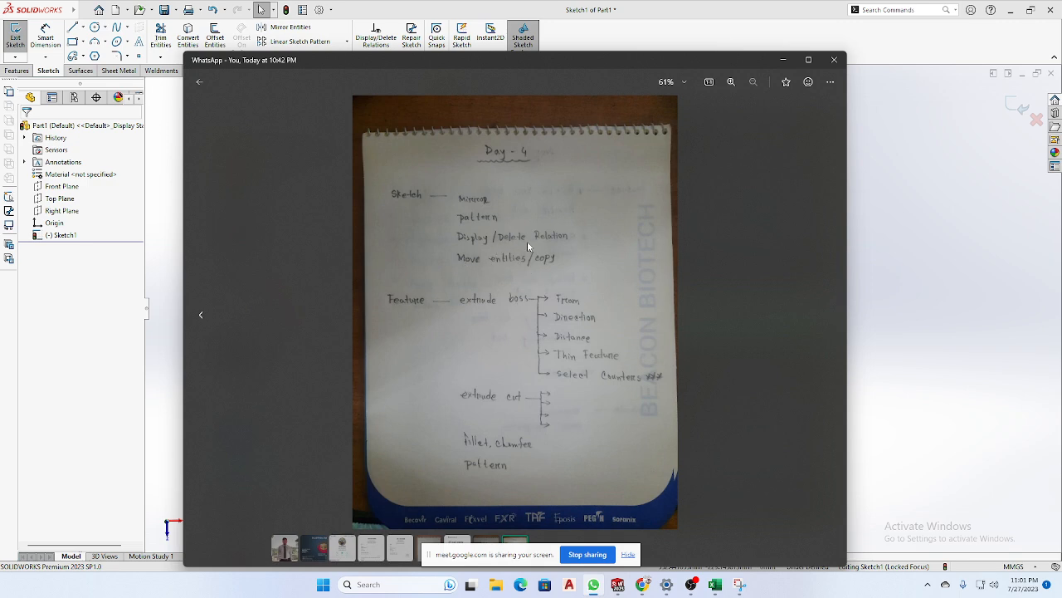
click(783, 61)
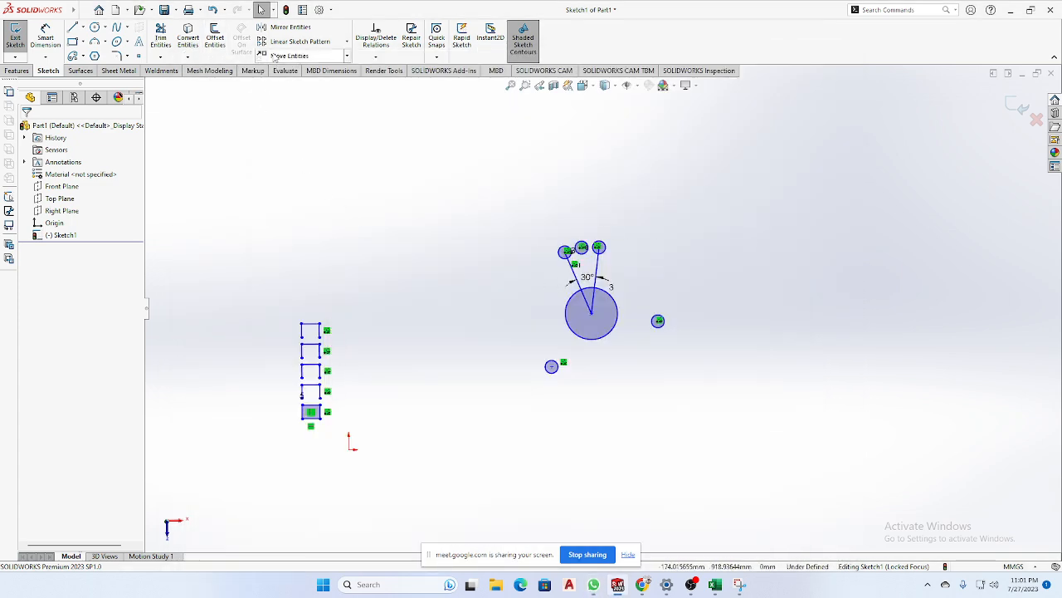
click(384, 58)
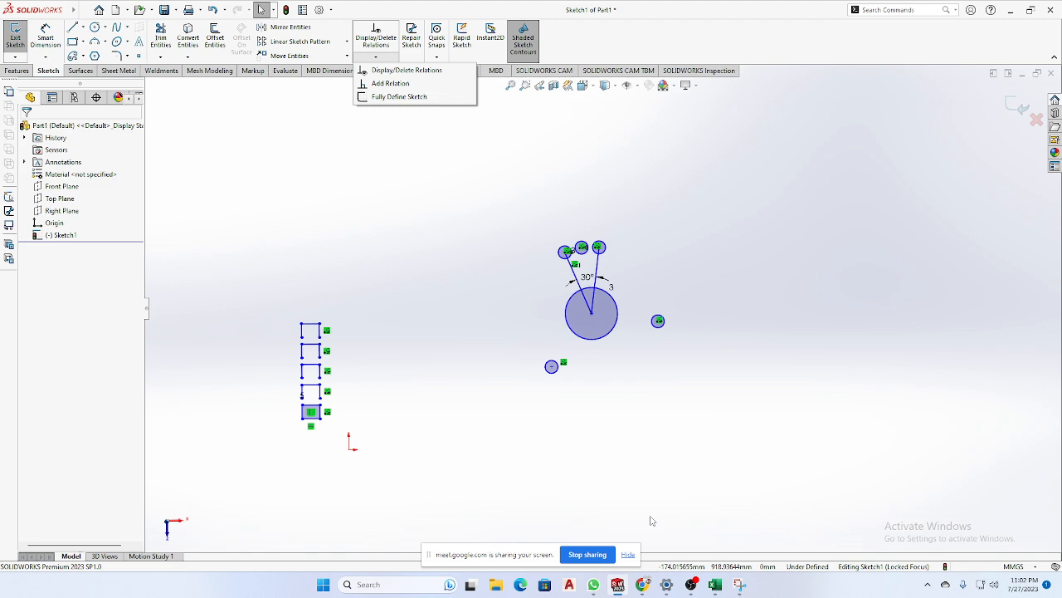
Switch to Chrome and start a new instant Google Meet meeting from a new browser tab.
click(647, 590)
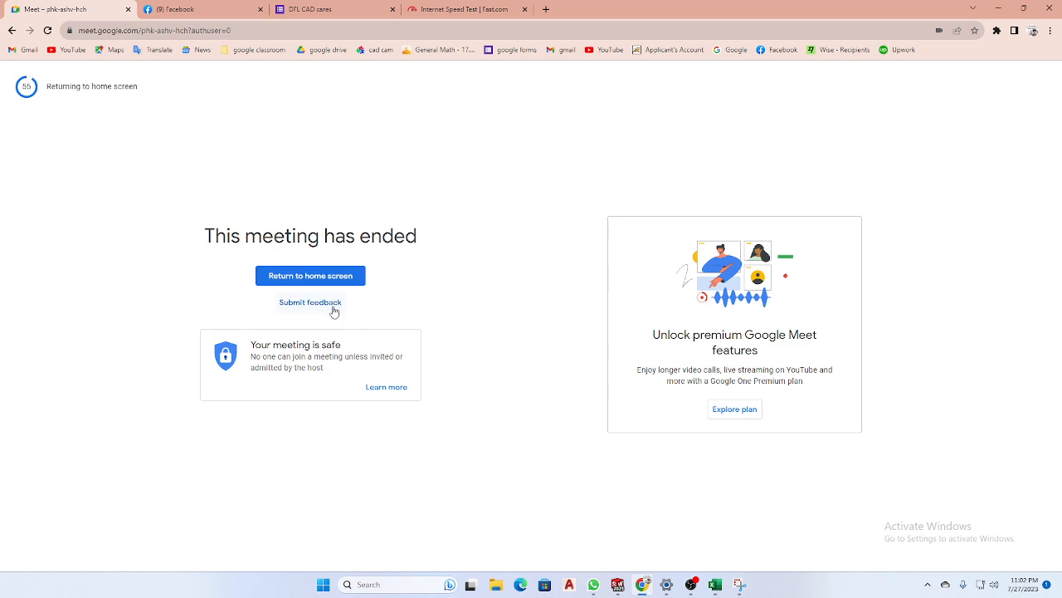
click(546, 9)
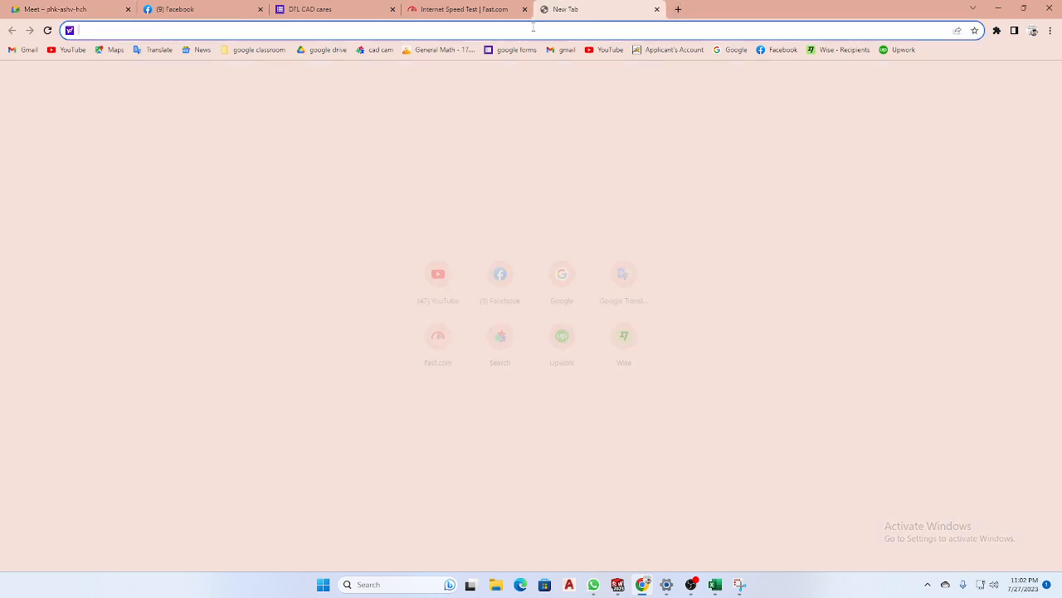
click(538, 288)
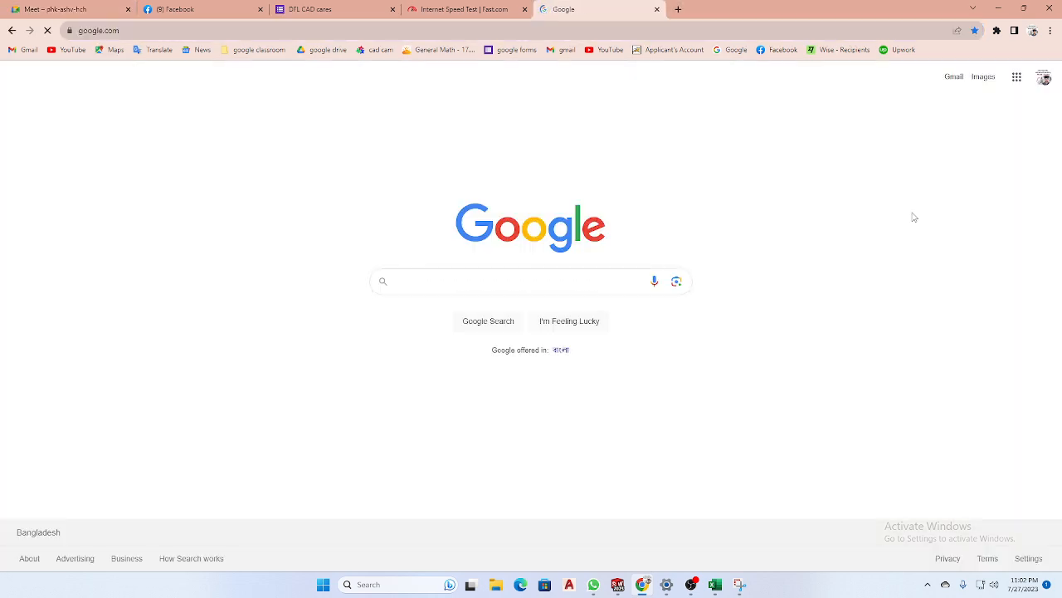
click(1016, 77)
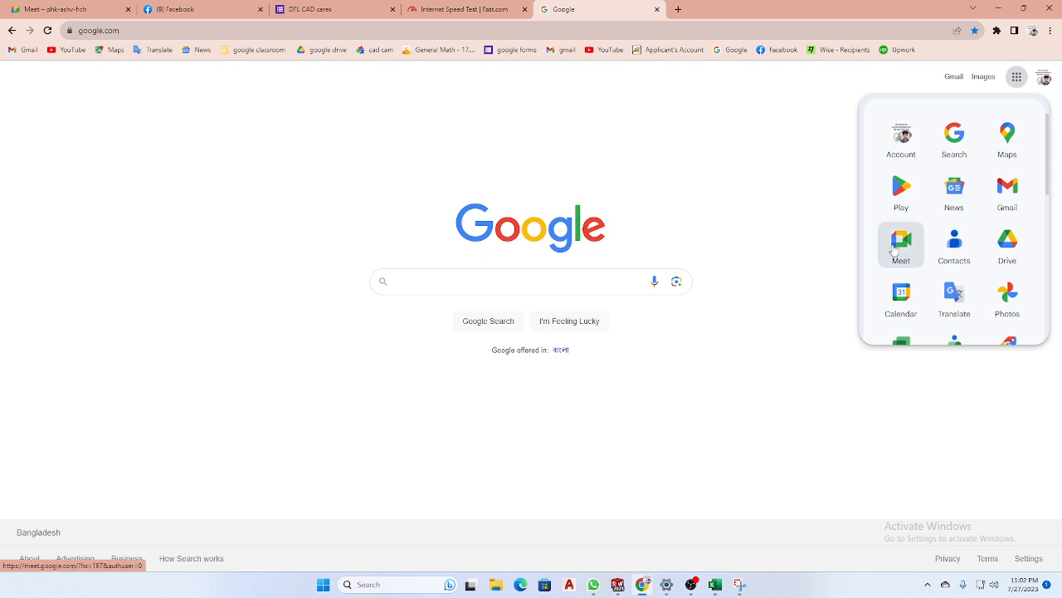
click(896, 247)
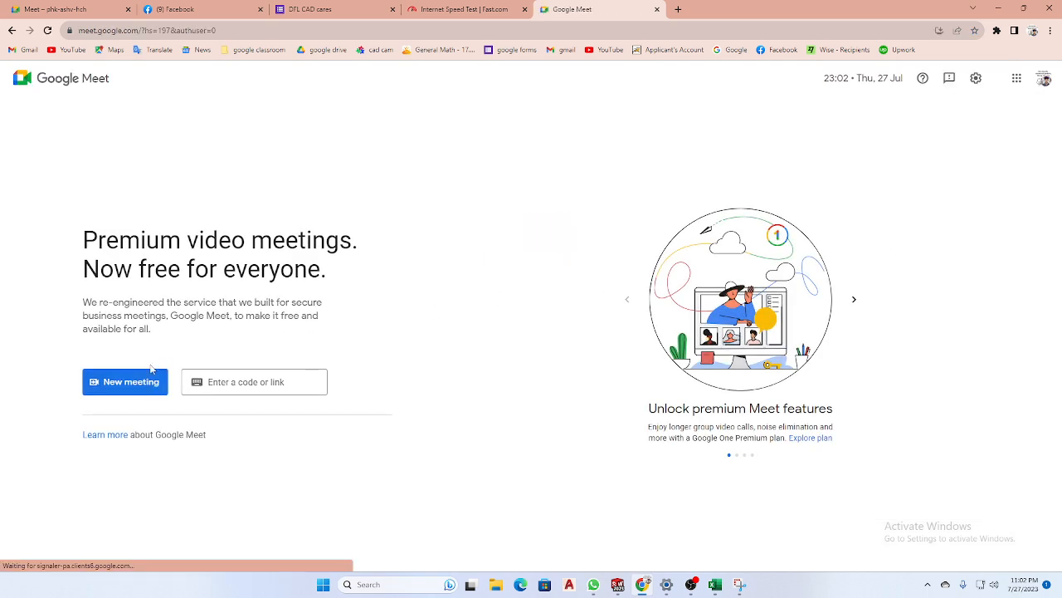
click(148, 381)
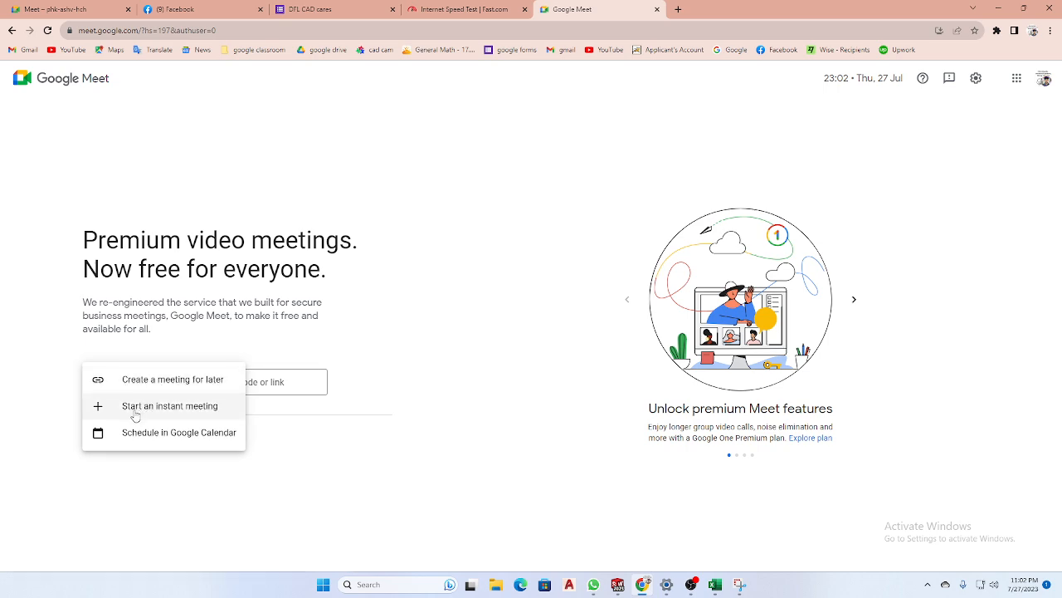
click(135, 414)
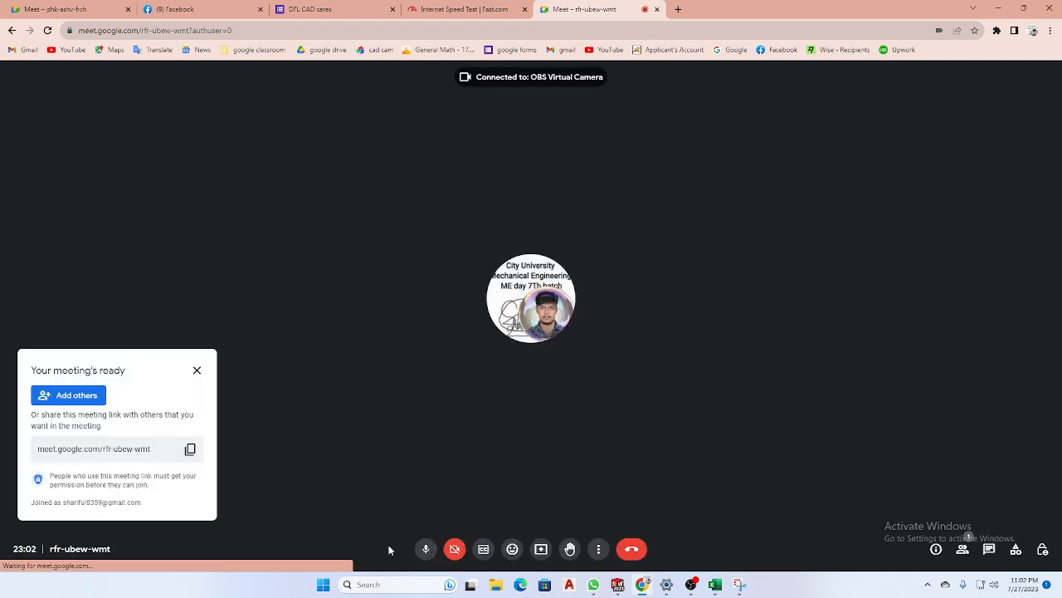
Copy the new meeting's link and send it to the Solidworks Basic group chat on Facebook.
click(190, 449)
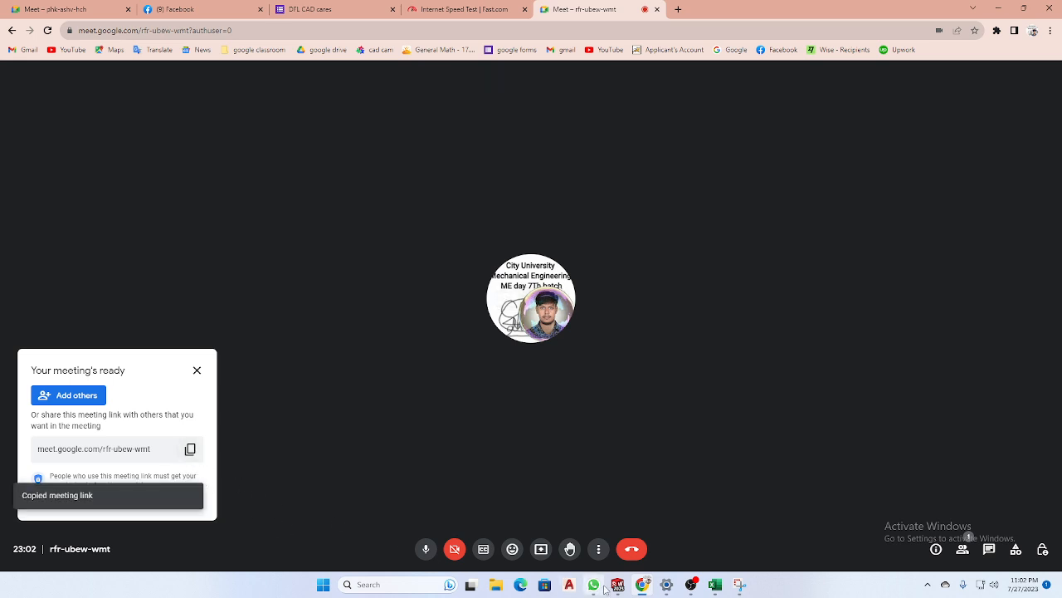
click(176, 9)
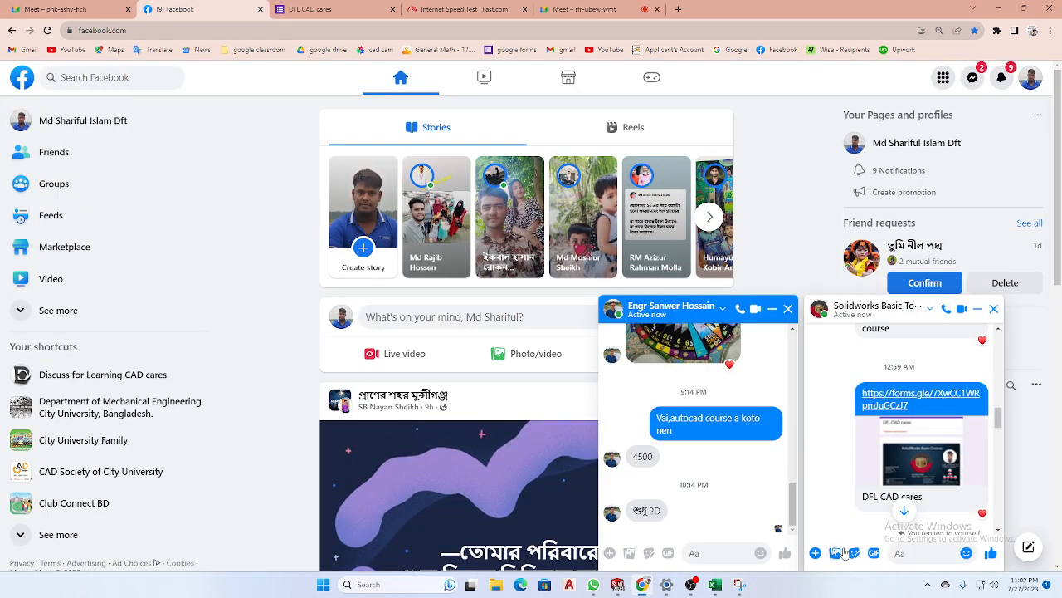
click(788, 308)
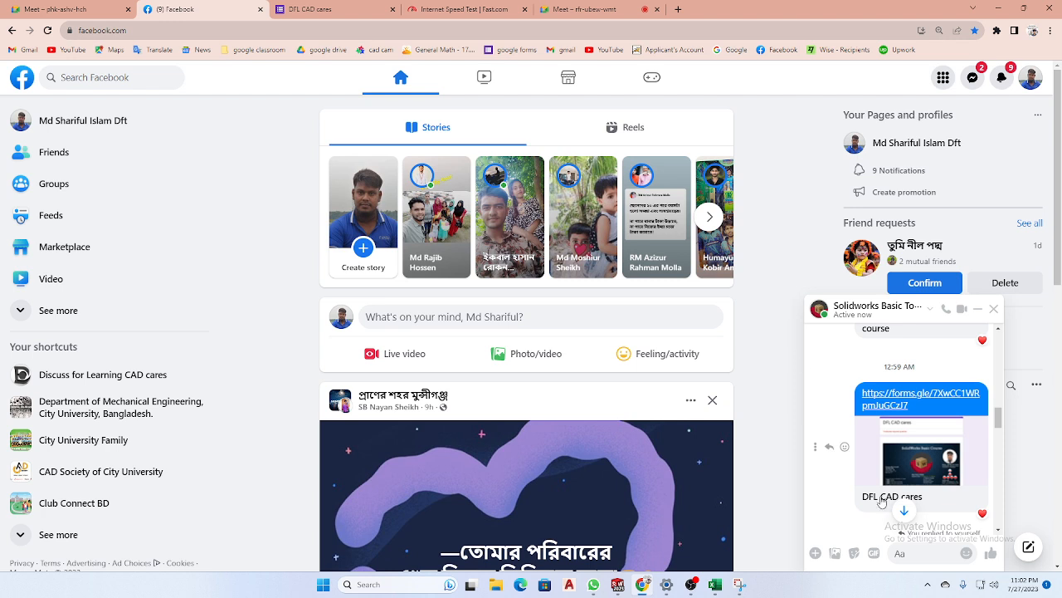
right_click(931, 554)
click(796, 417)
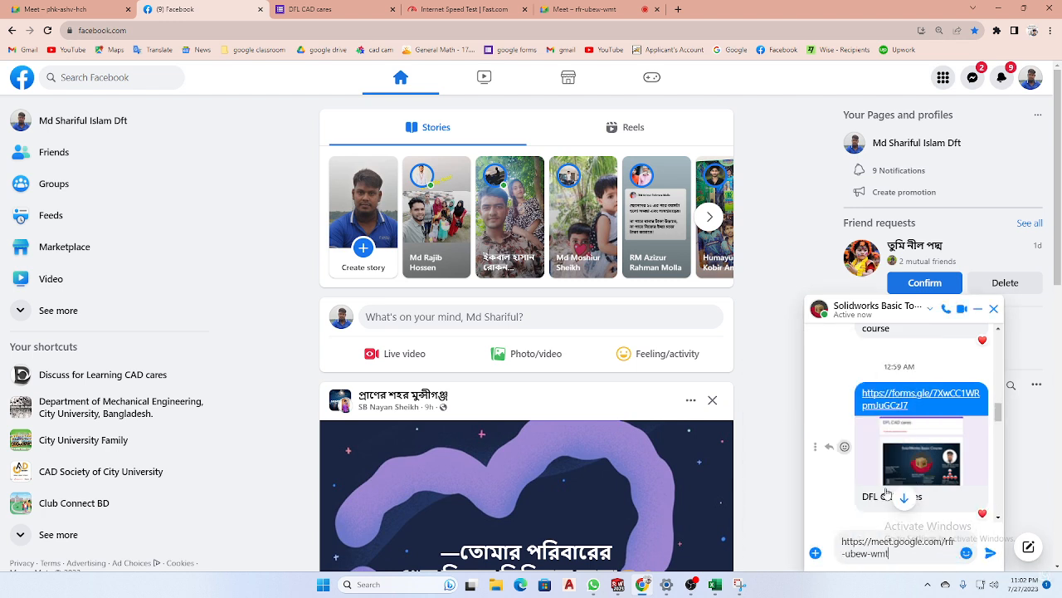
click(983, 553)
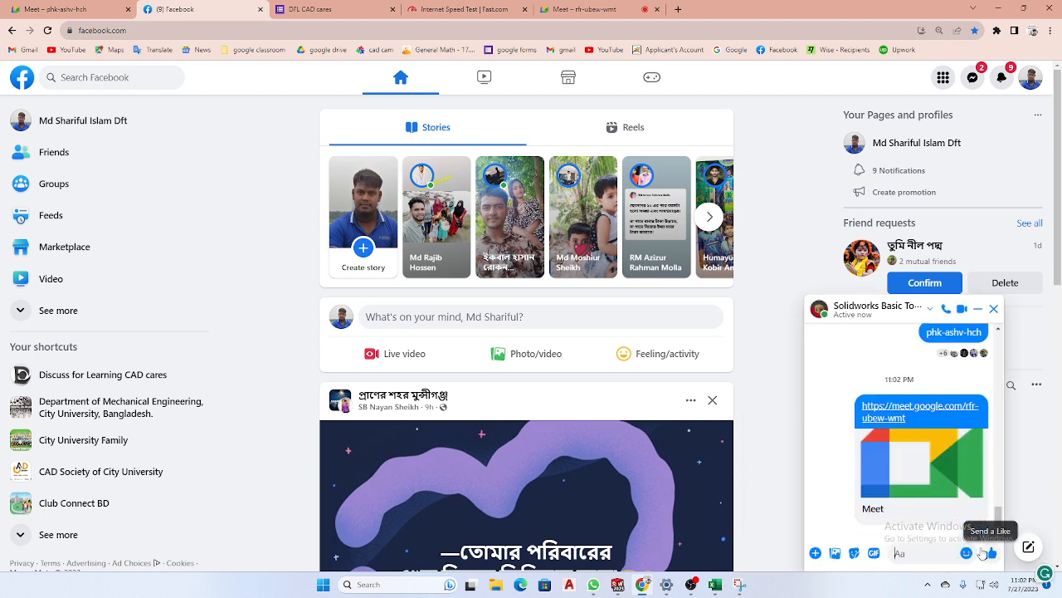
Send the meeting code on its own, without the web address, to the same group chat.
right_click(913, 553)
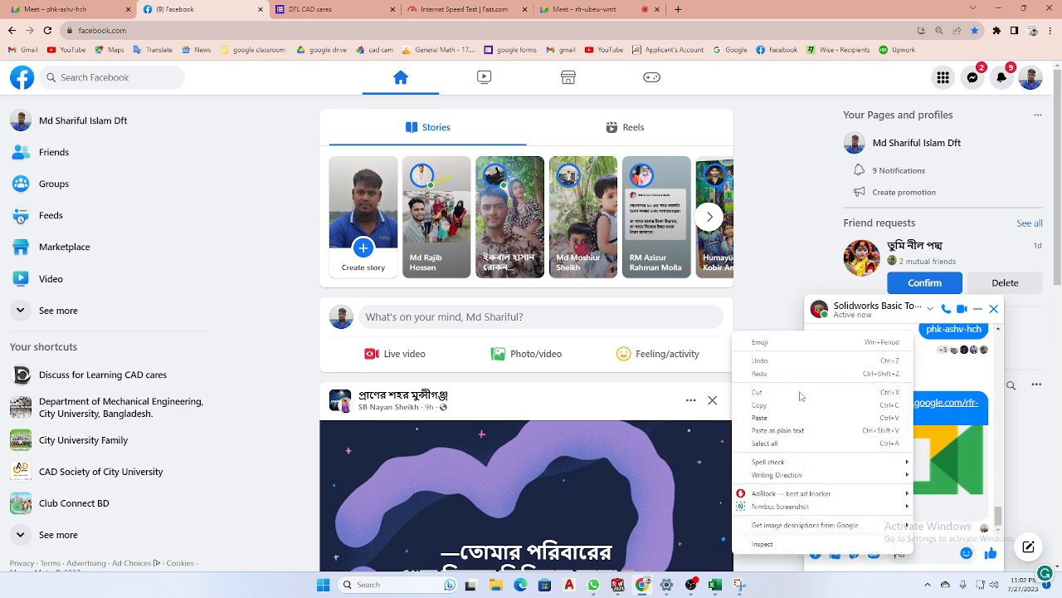
click(780, 417)
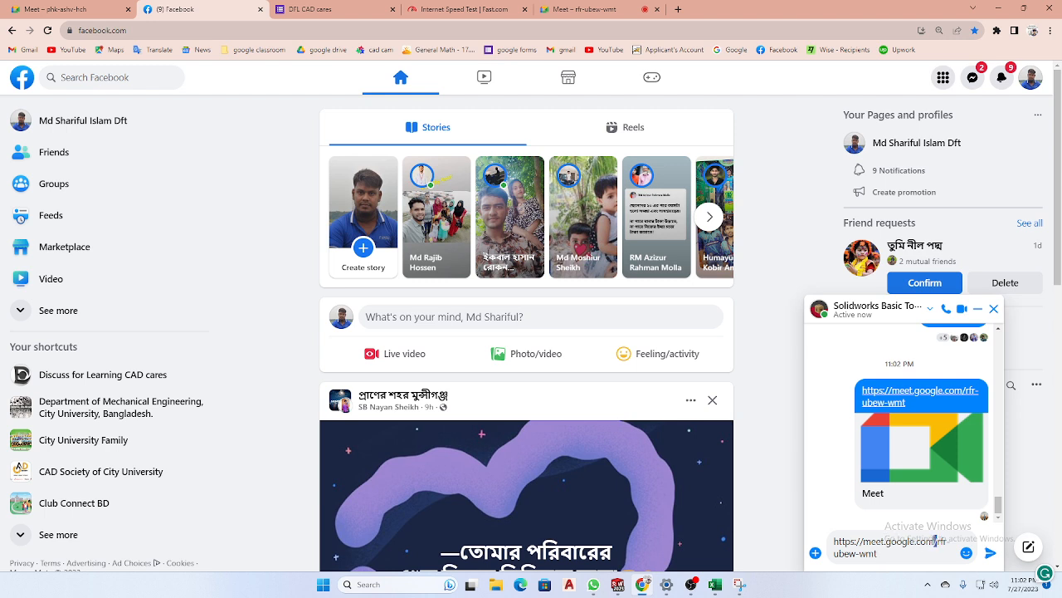
drag(934, 540, 834, 540)
key(BackSpace)
key(Return)
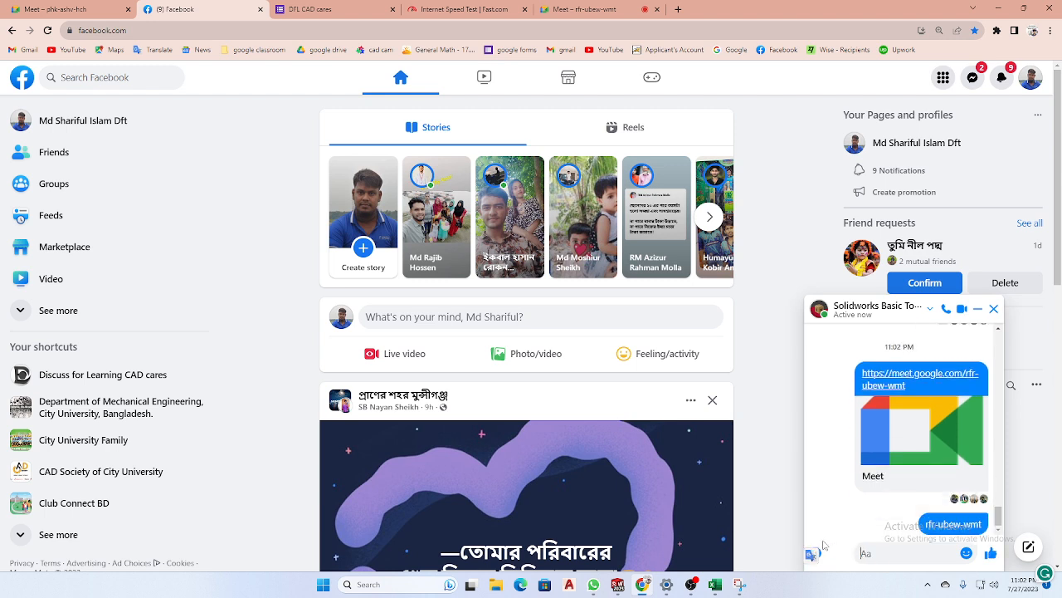
Switch to the Google Meet call in Chrome and set the meeting access type to Open in the host controls.
click(990, 7)
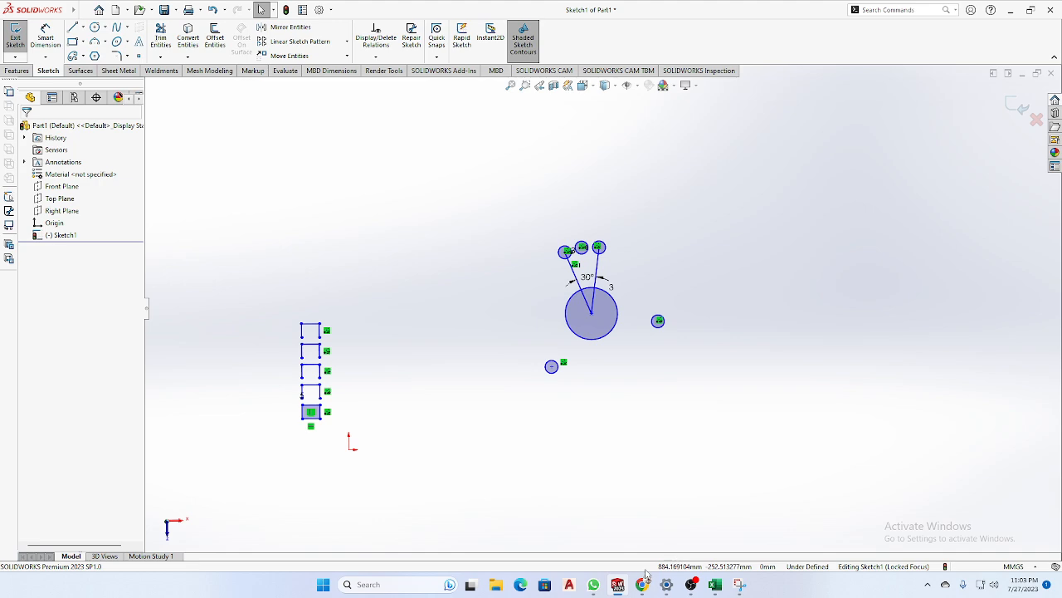
click(642, 585)
click(581, 9)
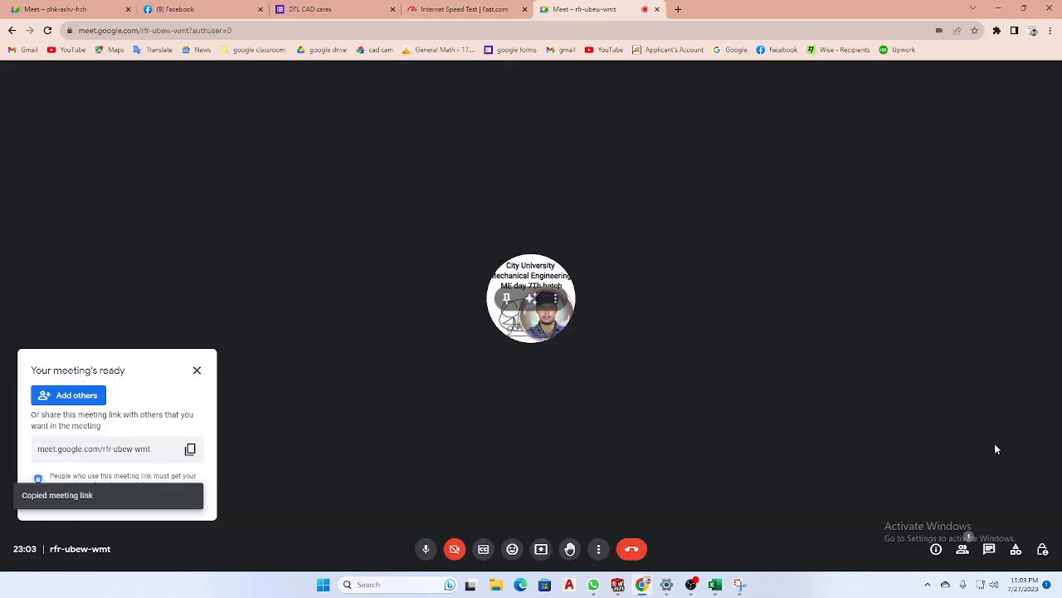
click(1042, 548)
scroll(979, 502, down, 1)
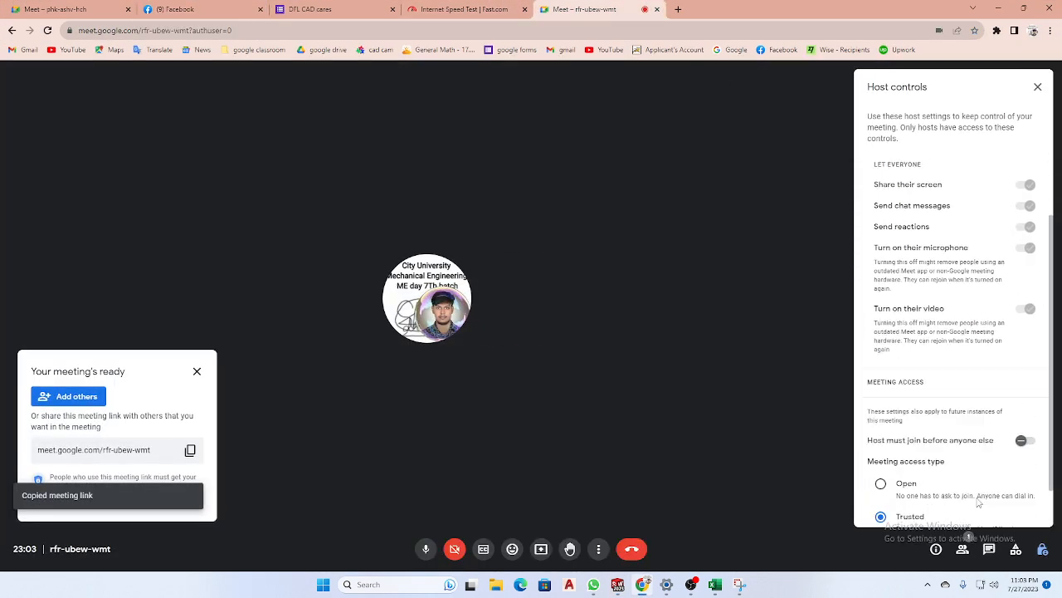
scroll(980, 502, down, 1)
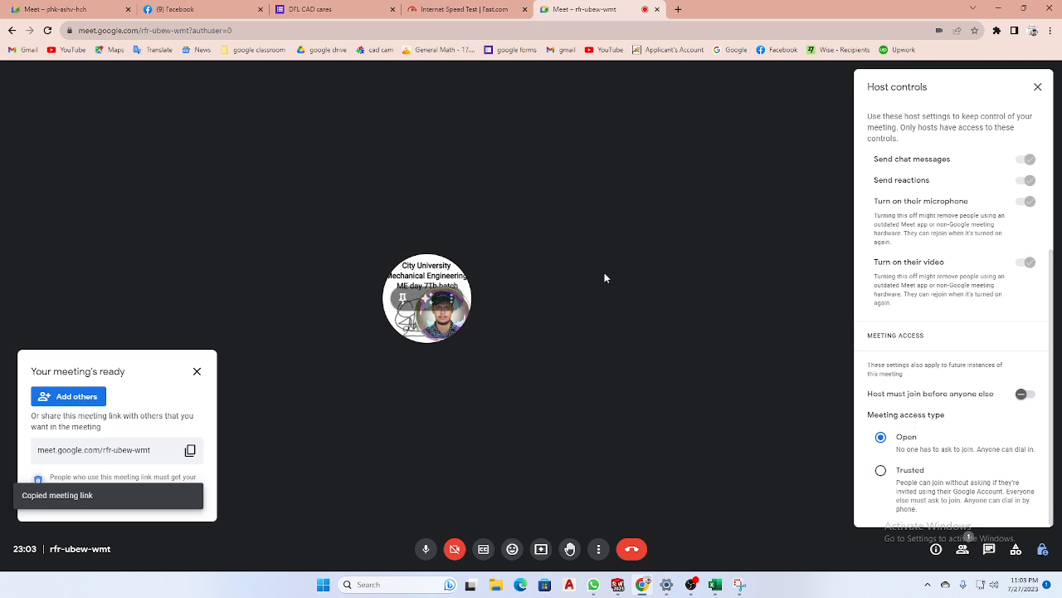
click(1038, 86)
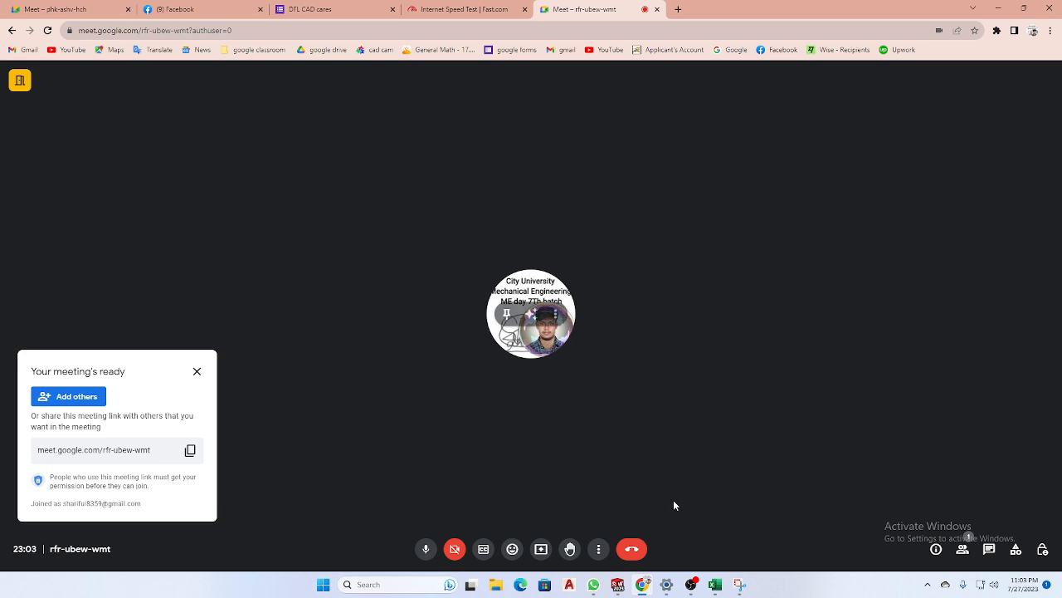
Present the entire screen in the meeting and switch back to SOLIDWORKS.
click(541, 549)
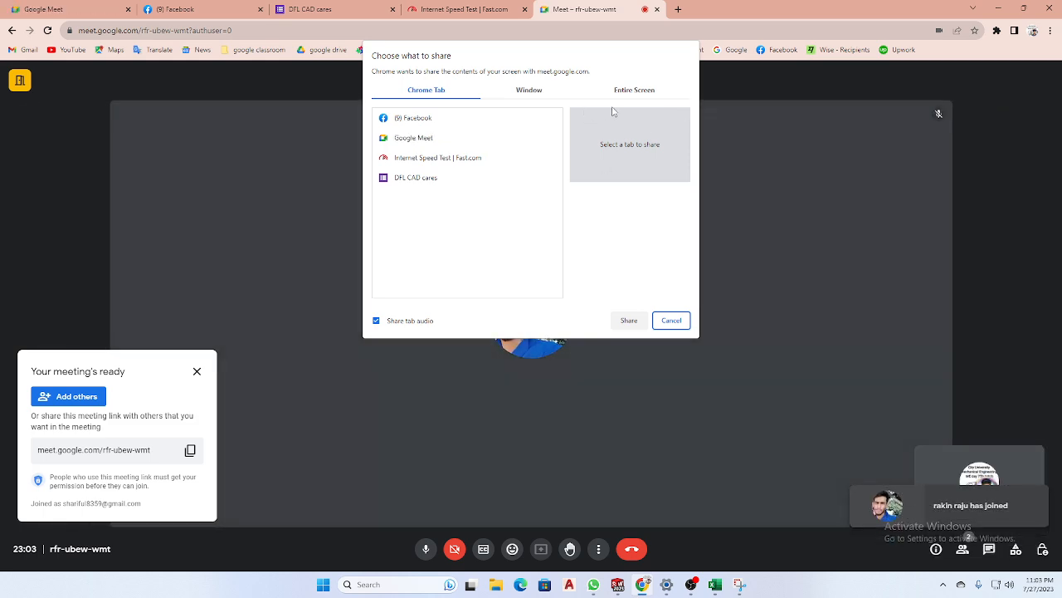
click(635, 91)
click(490, 208)
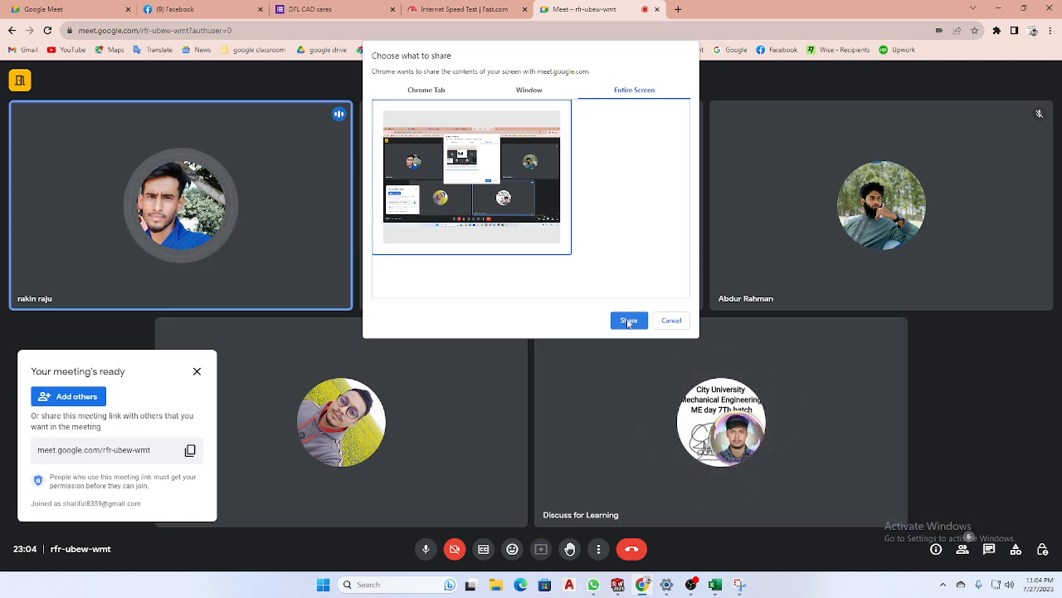
click(629, 321)
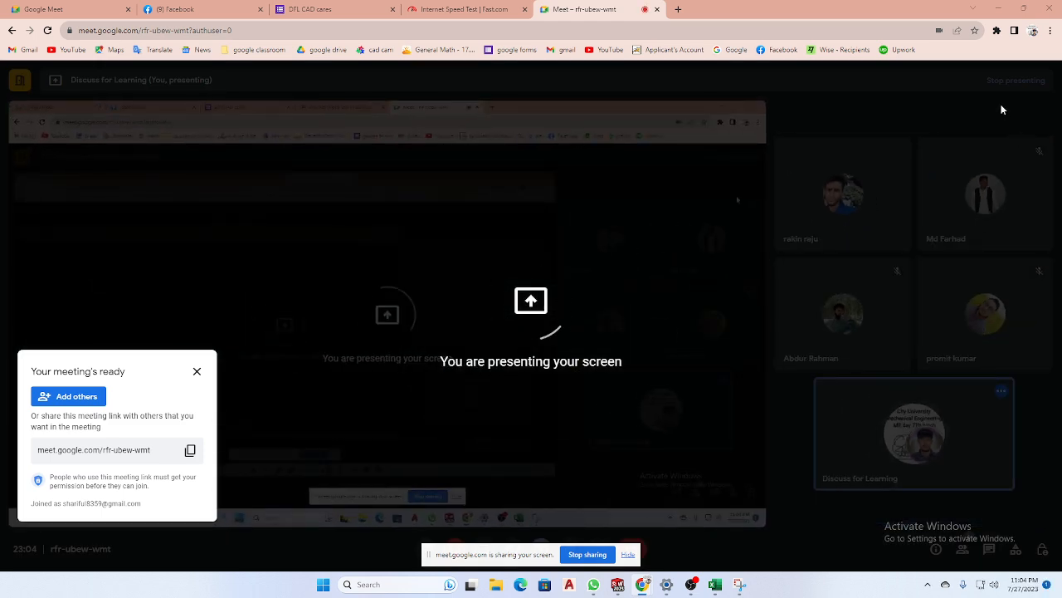
click(996, 6)
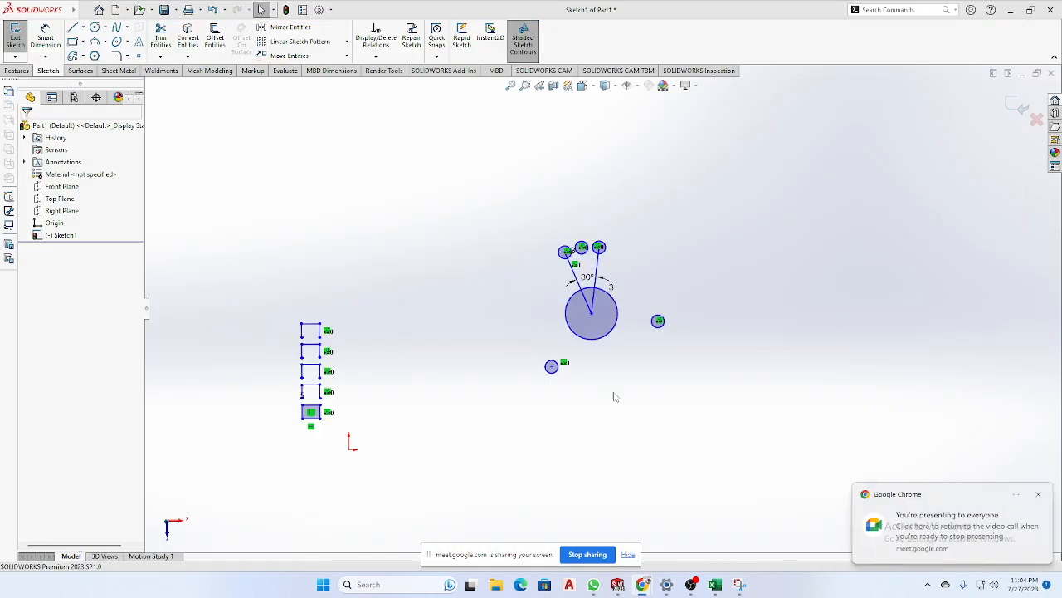
Display the list of all relations in the current sketch, and close it.
click(376, 58)
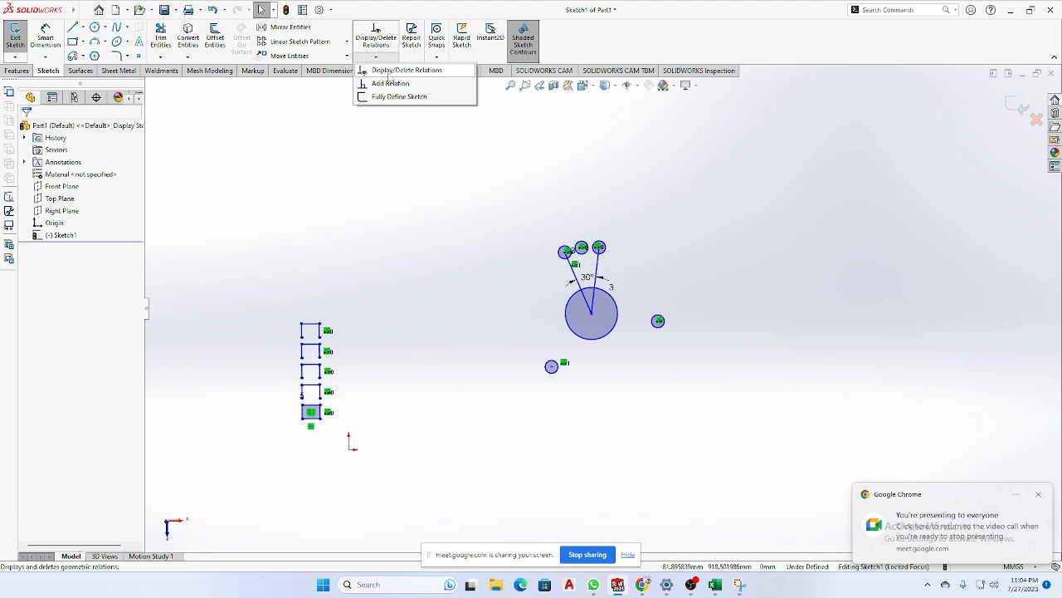
click(407, 71)
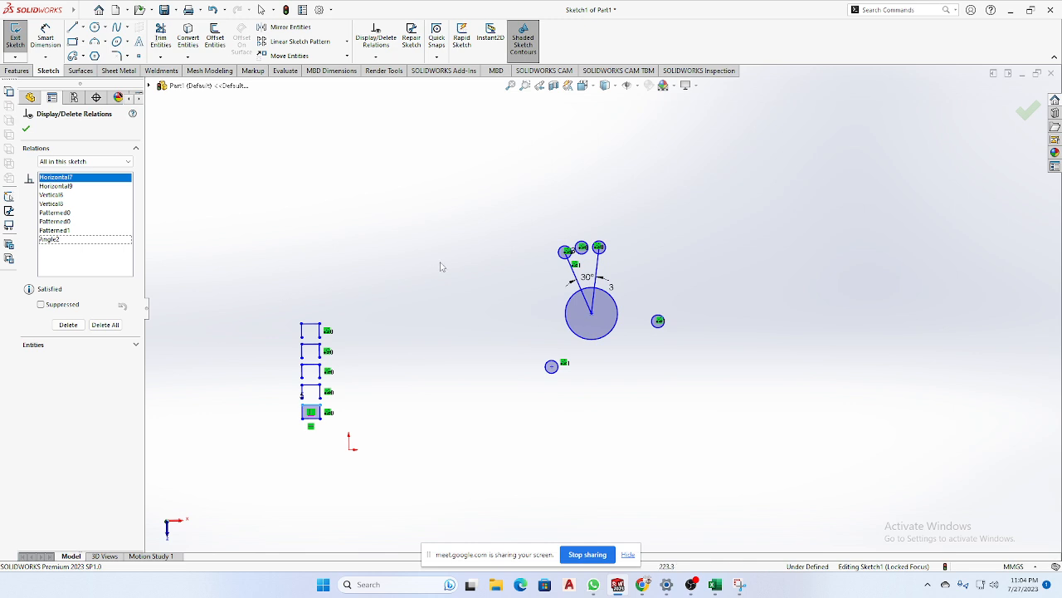
click(25, 129)
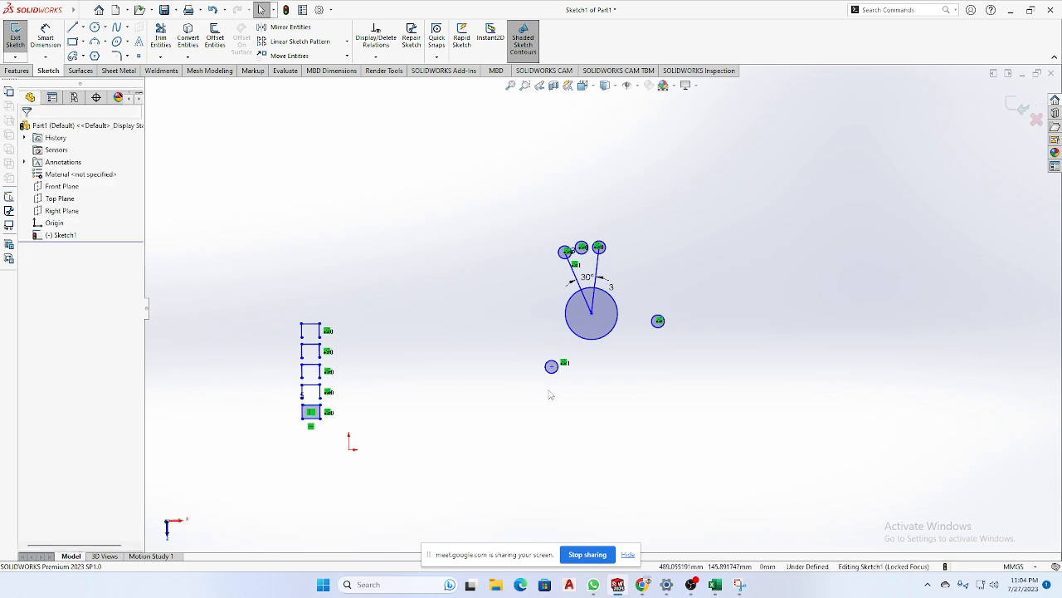
Show the relations that belong to the column of patterned rectangles.
drag(397, 258, 268, 480)
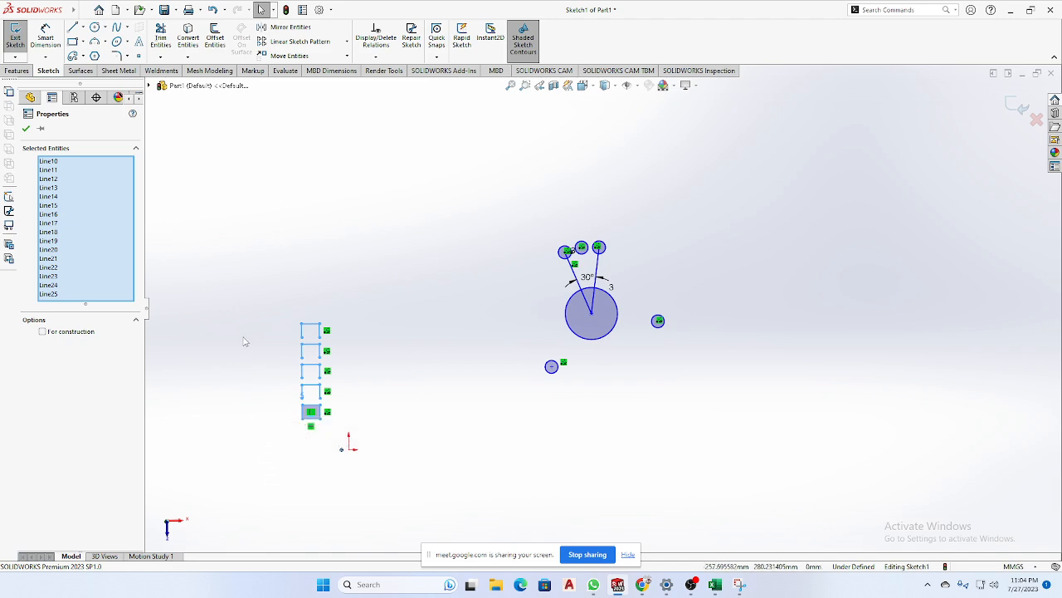
click(400, 342)
double_click(327, 414)
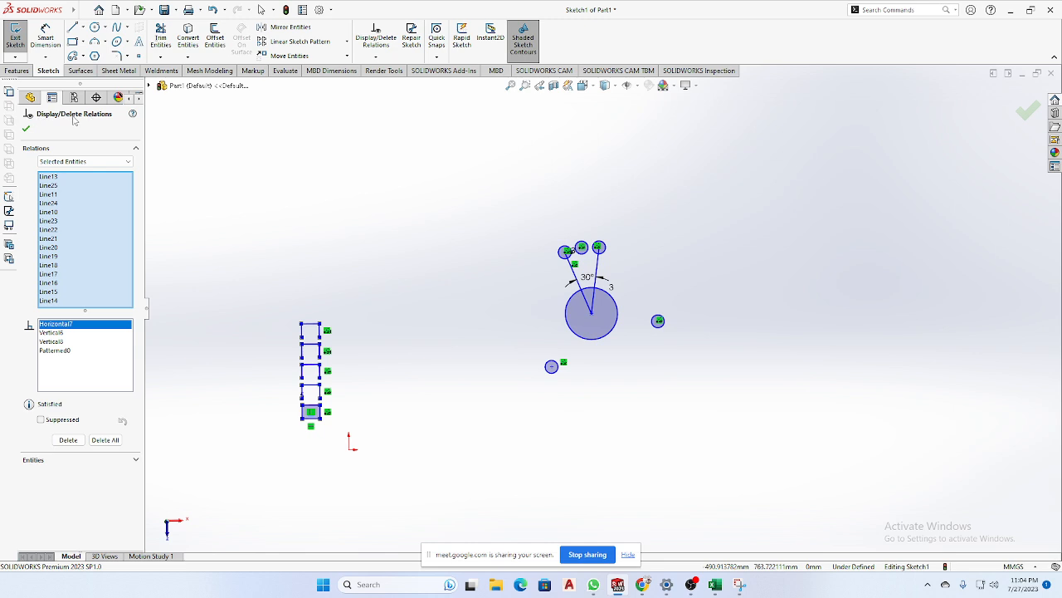
click(377, 57)
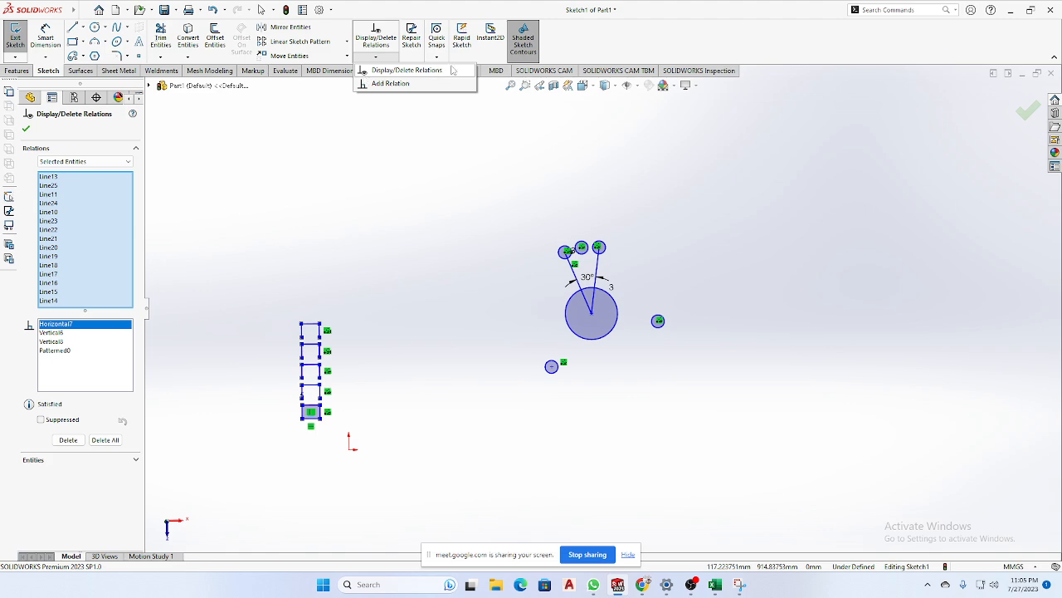
click(329, 184)
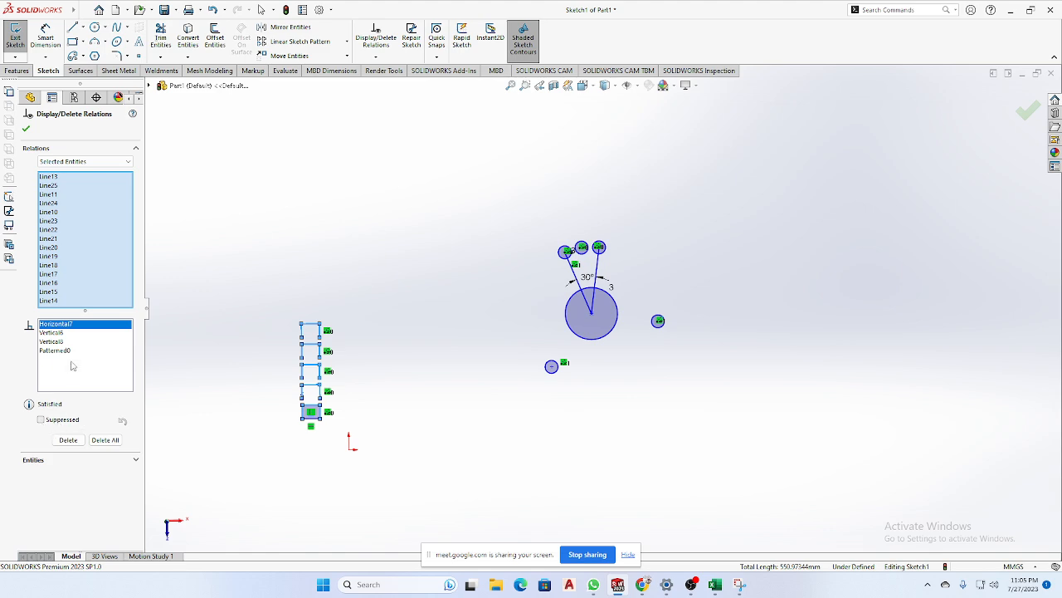
Delete the horizontal, vertical and patterned relations of the rectangle column one after another.
click(72, 440)
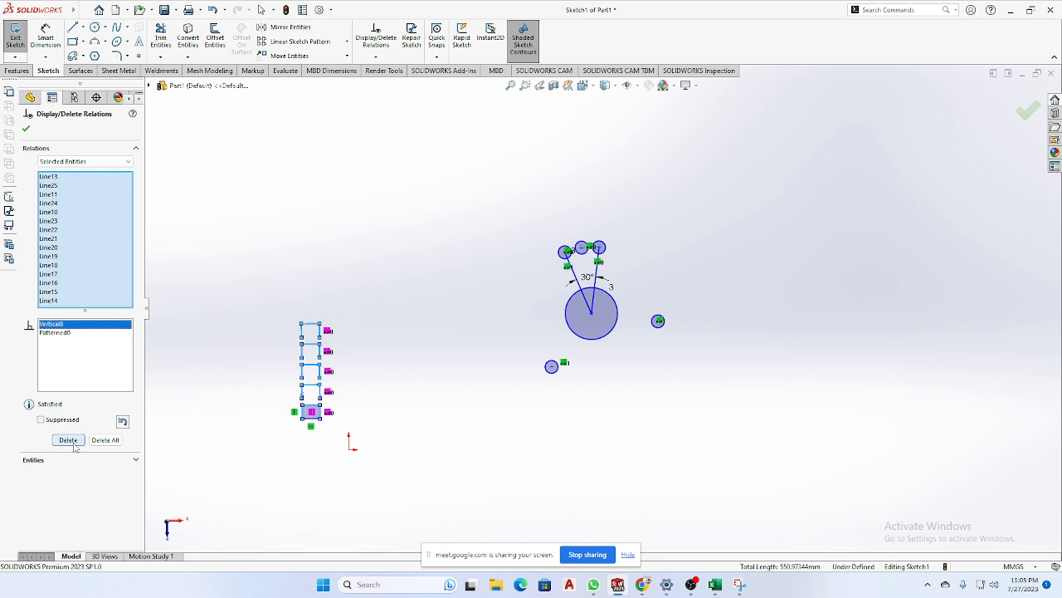
click(69, 440)
click(70, 440)
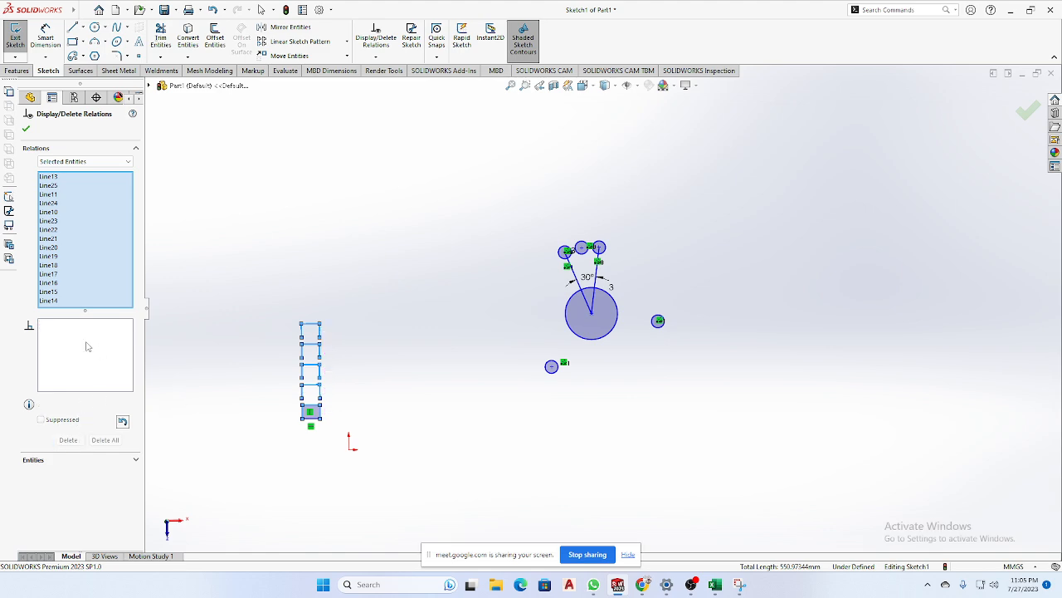
Highlight individual lines in the selected entities, and undo the relation deletions on the rectangle column.
click(60, 177)
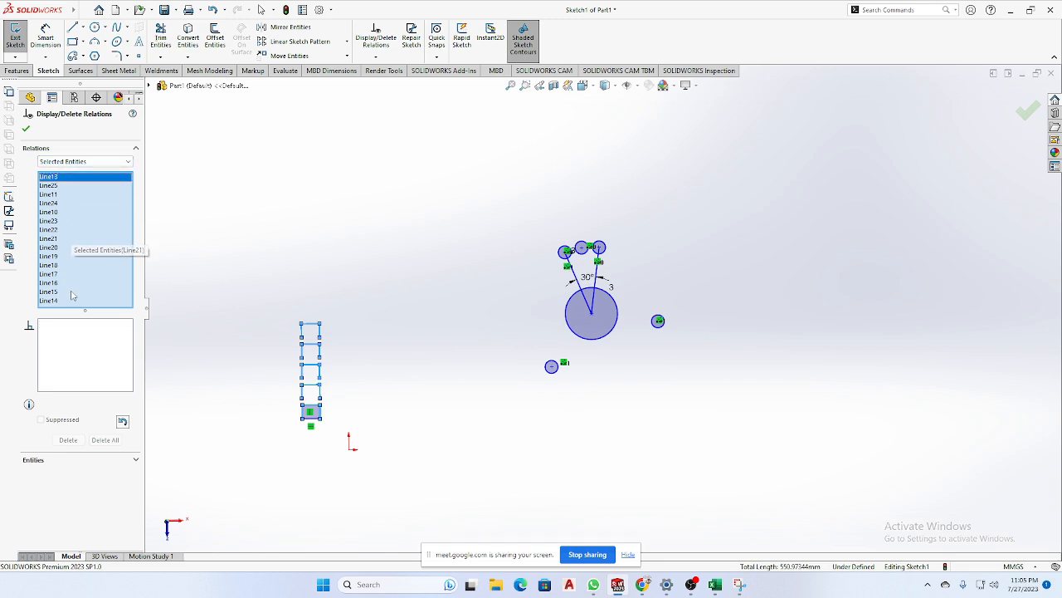
key(Down)
key(Down)
key(Down)
key(Down)
click(50, 229)
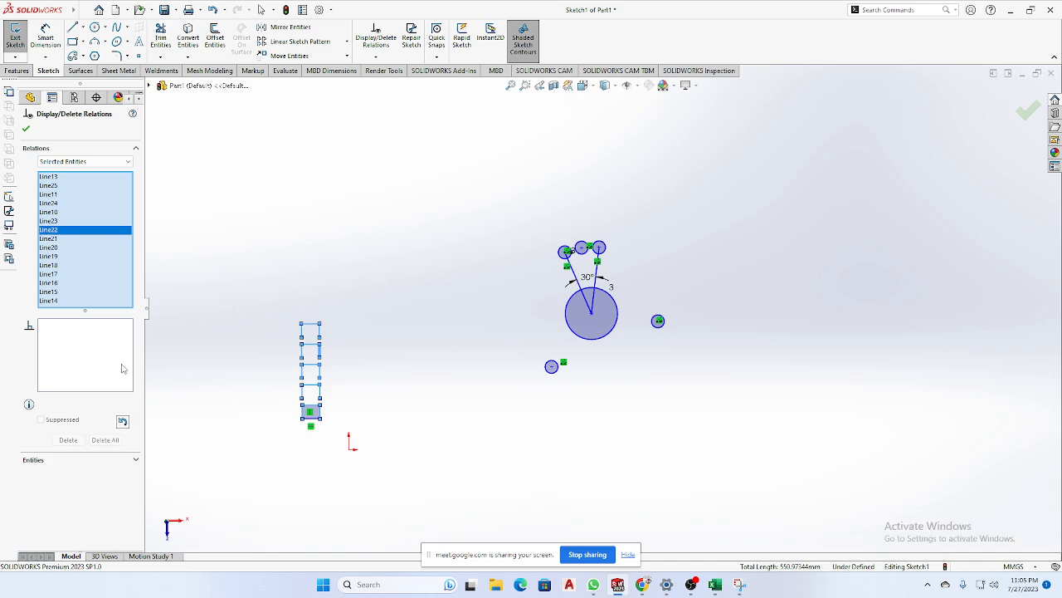
click(124, 422)
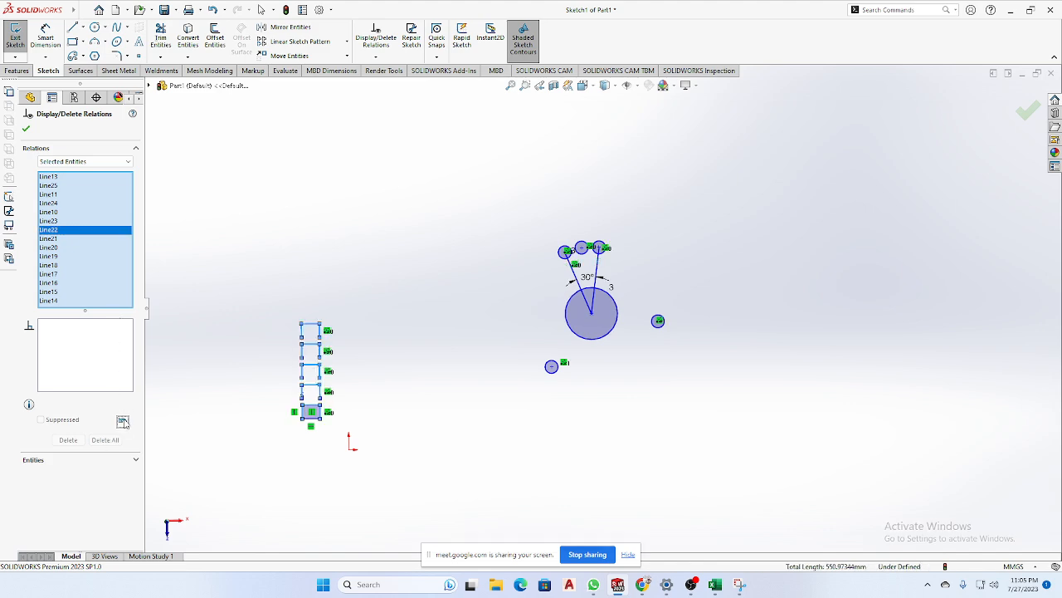
click(125, 424)
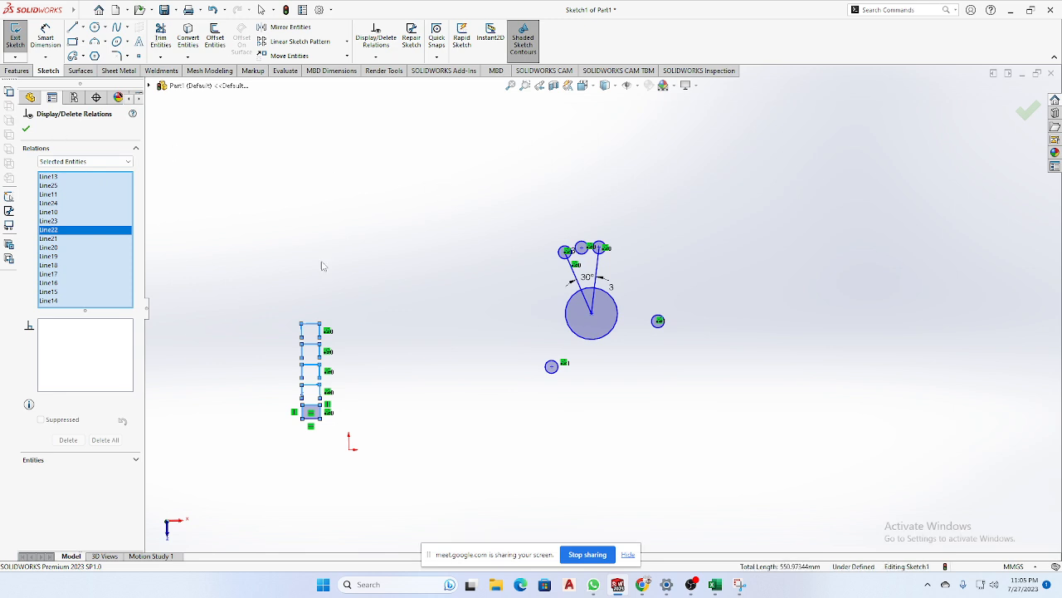
Add the circle group to the selected rectangles, delete all their relations, and inspect the relations left on both groups.
mouse_move(780, 180)
mouse_down()
mouse_move(547, 380)
mouse_move(422, 462)
mouse_up()
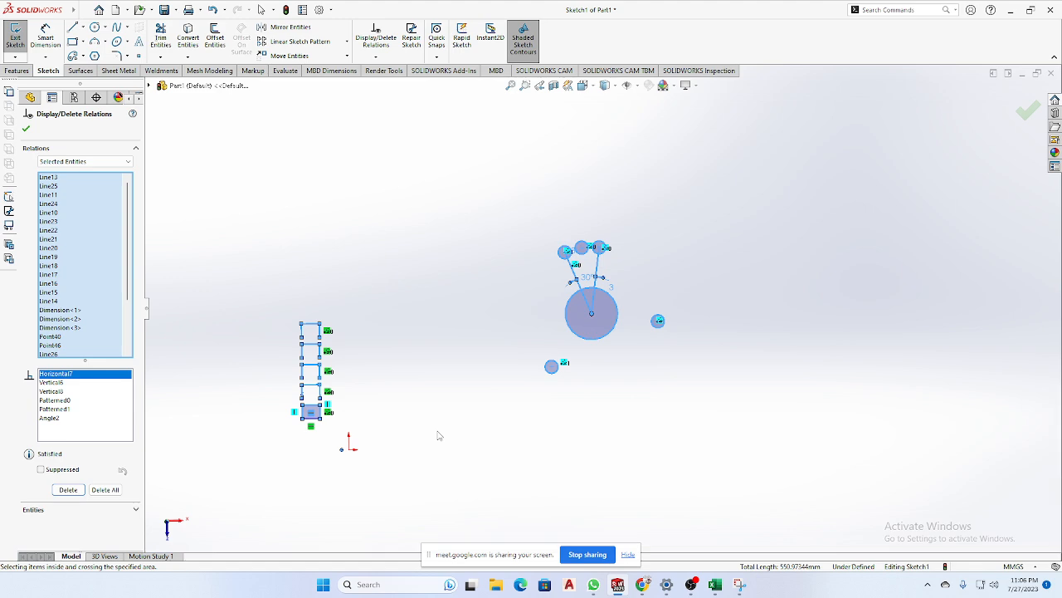
click(106, 489)
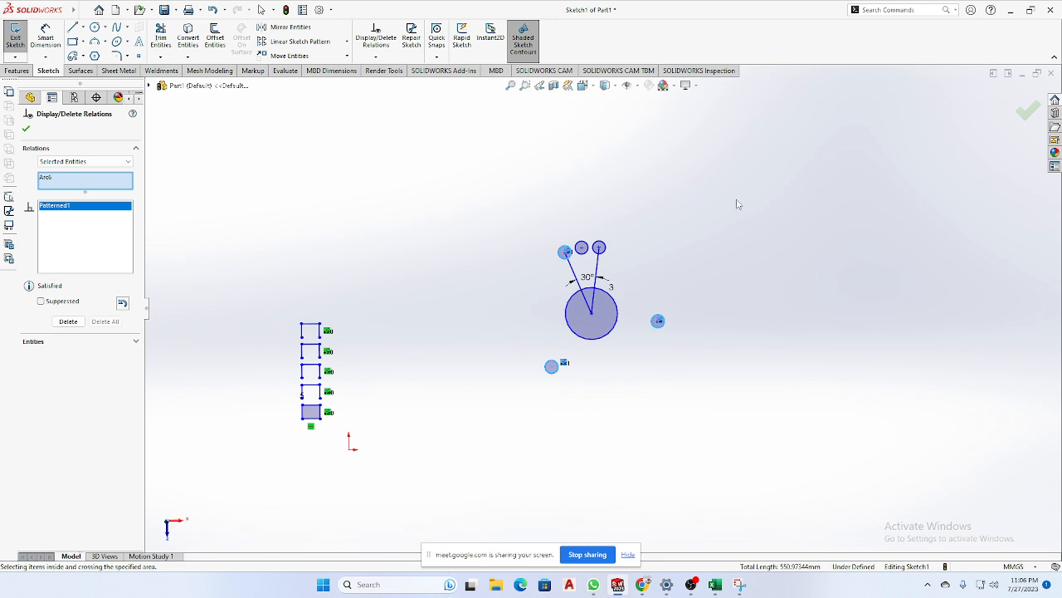
drag(736, 191, 450, 384)
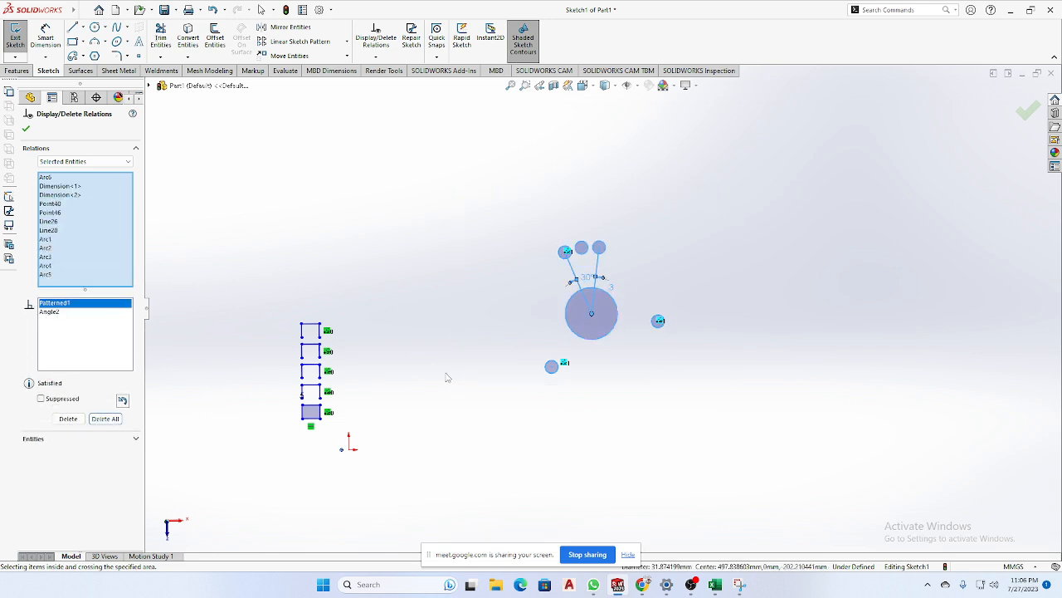
click(328, 332)
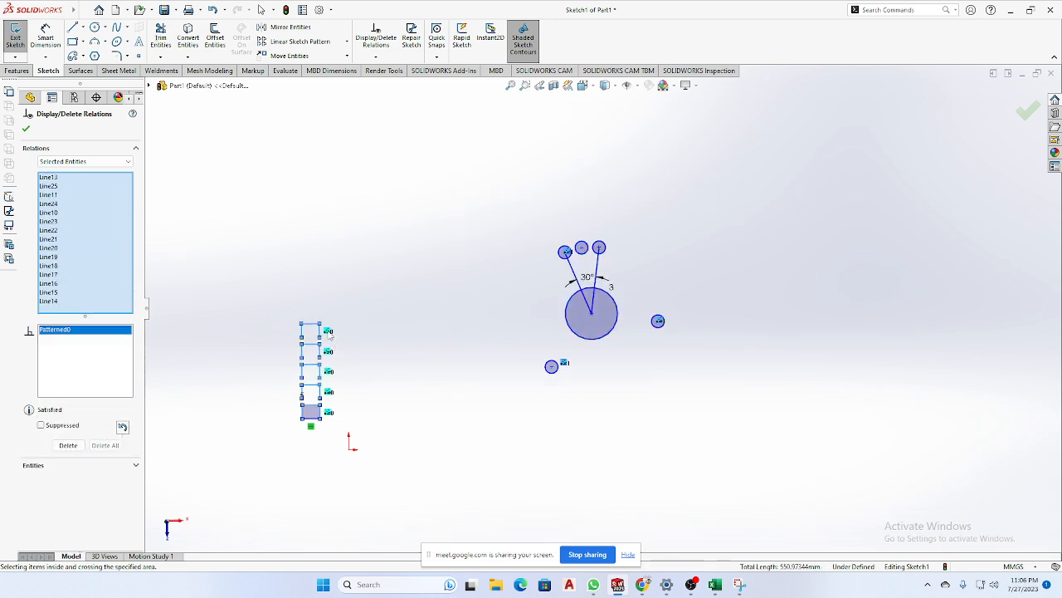
key(Escape)
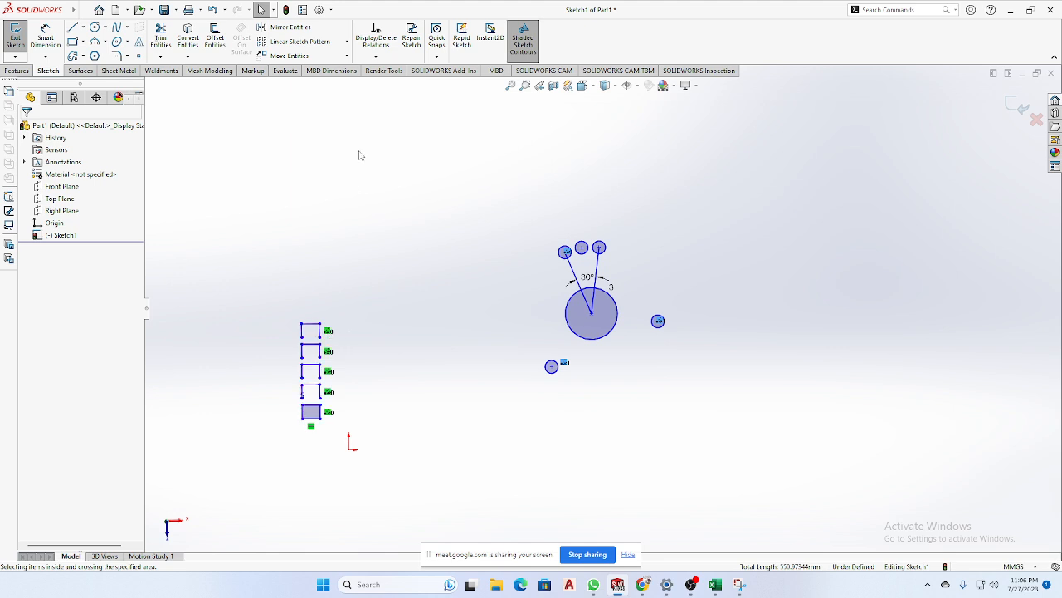
Display the relations of the rectangle pattern and those of the whole sketch, and exit the command.
click(376, 56)
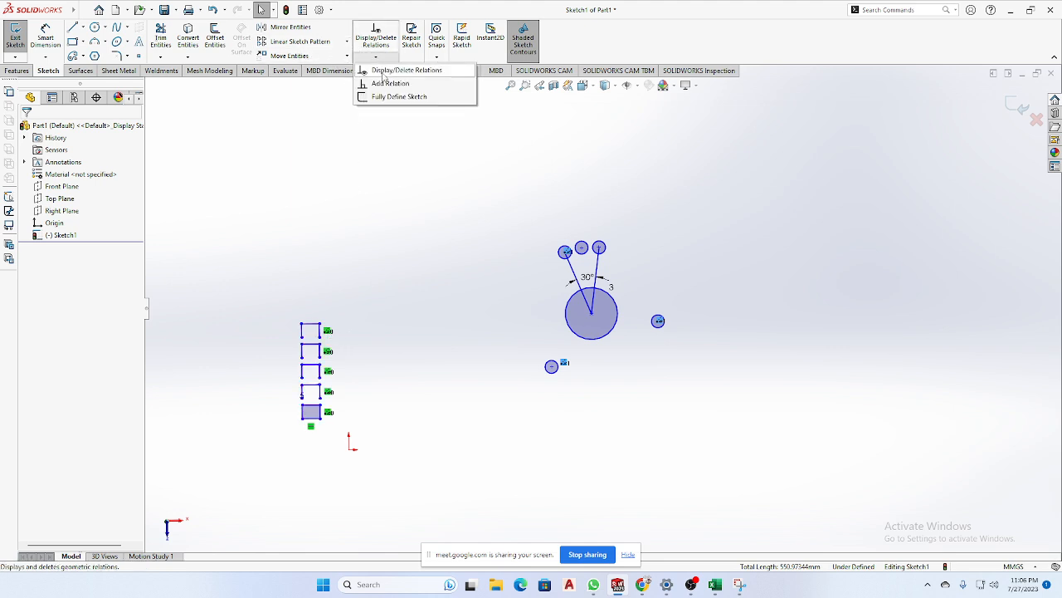
click(387, 69)
click(327, 331)
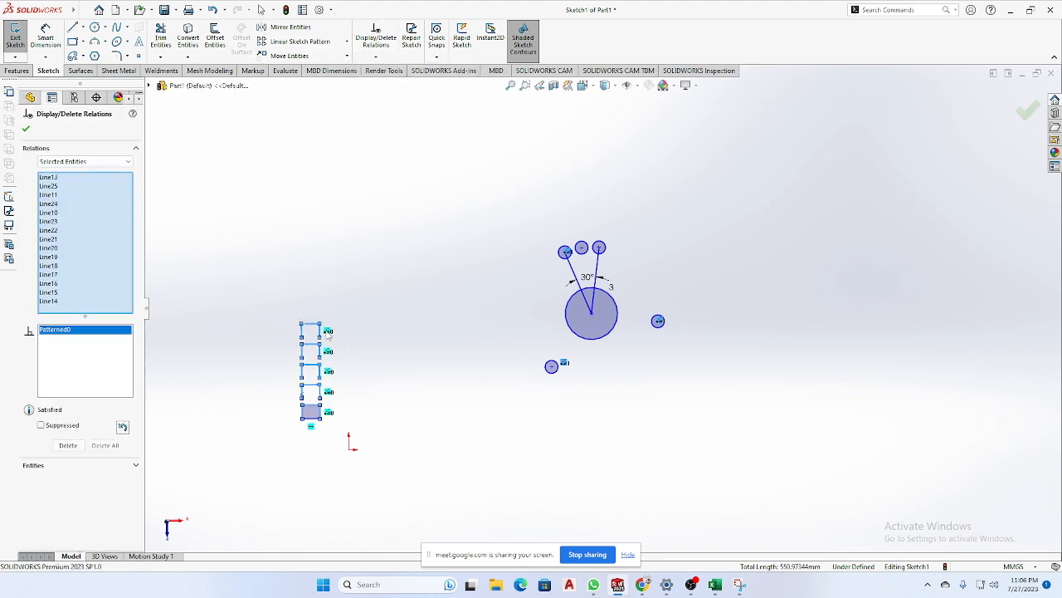
key(Escape)
click(328, 331)
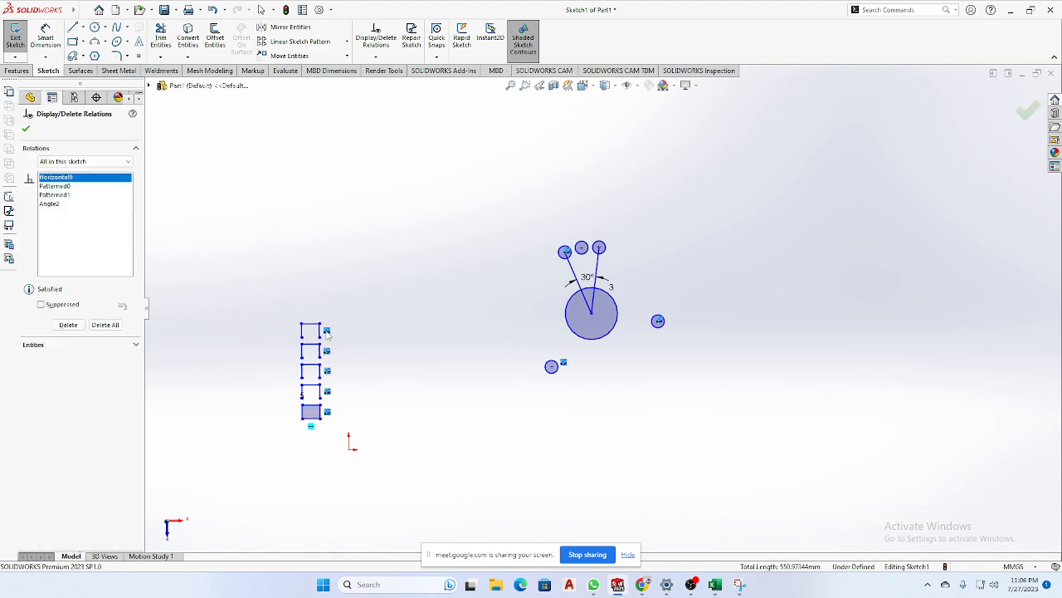
key(Escape)
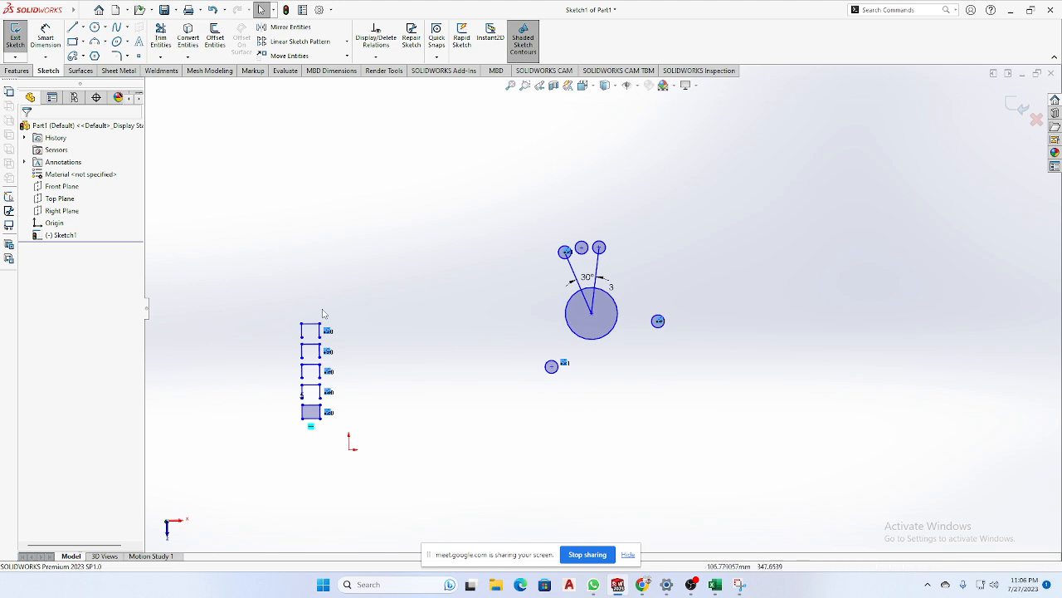
Delete the patterned relations of the rectangle column and of the three outer circles, and undo these deletions.
drag(407, 289, 305, 465)
click(426, 324)
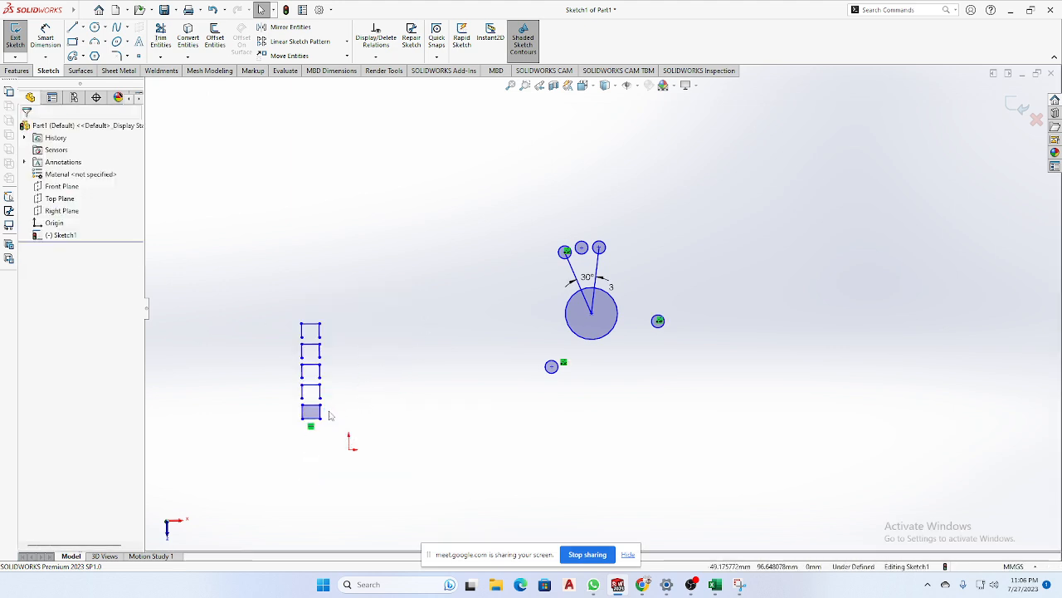
scroll(657, 329, down, 1)
scroll(656, 327, down, 2)
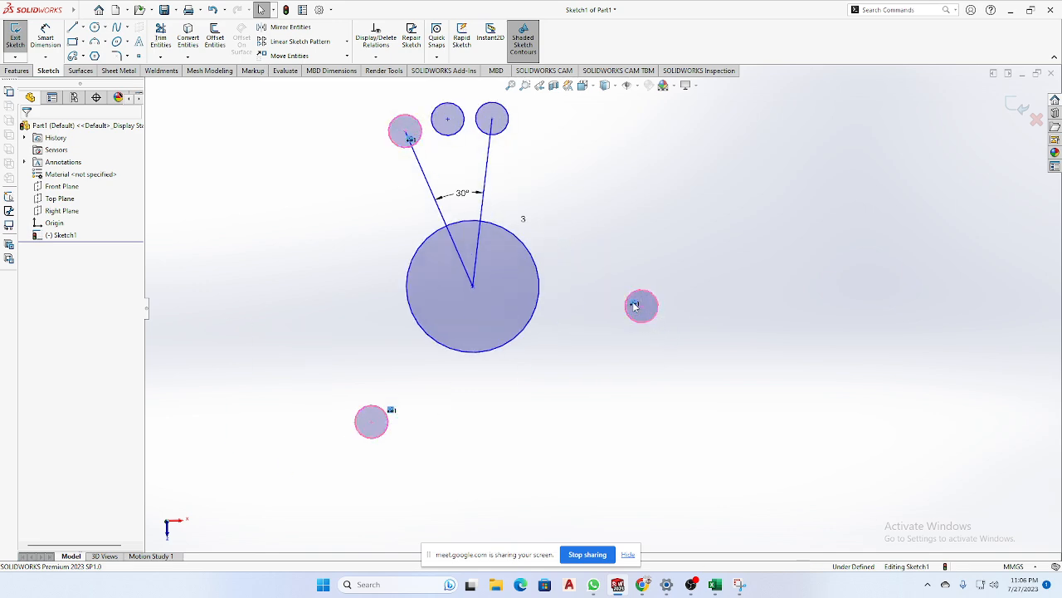
scroll(635, 307, down, 2)
scroll(634, 307, up, 4)
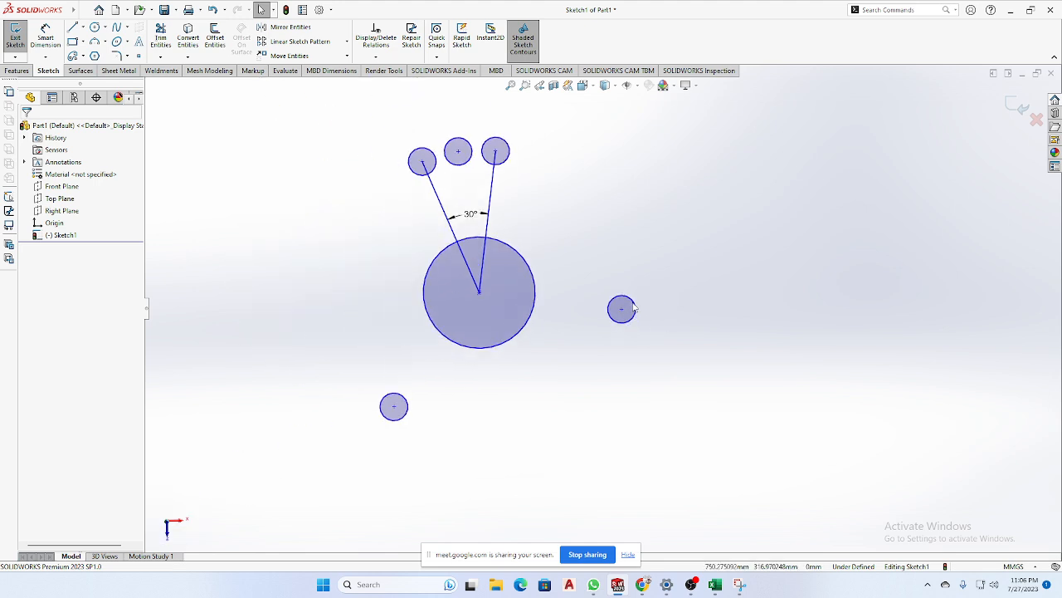
scroll(483, 332, up, 4)
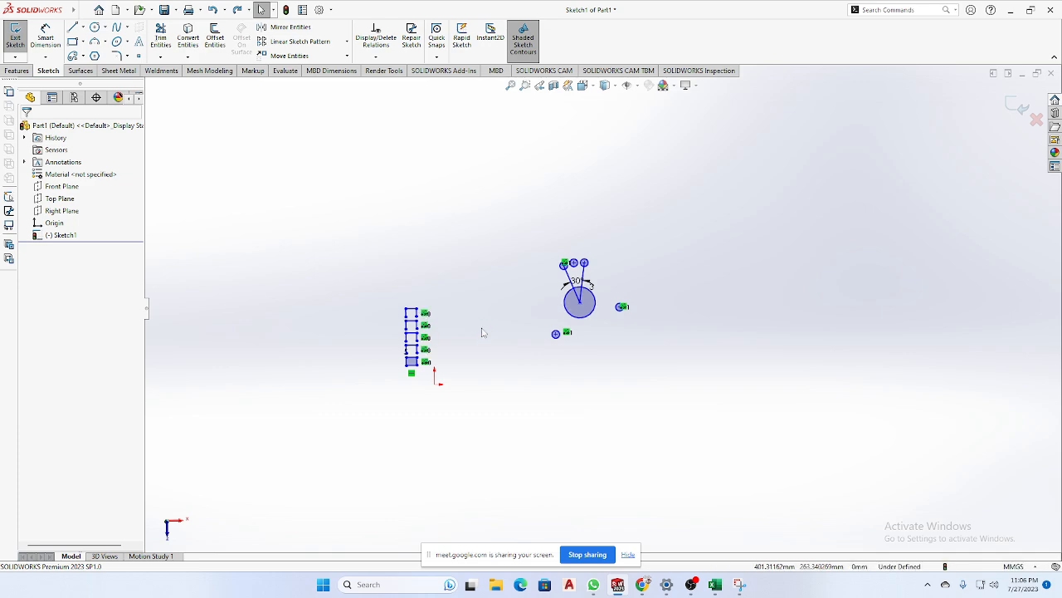
Delete the patterned relations of the rectangle column and the horizontal relation beneath its lowest rectangle.
scroll(444, 343, down, 3)
scroll(524, 339, down, 2)
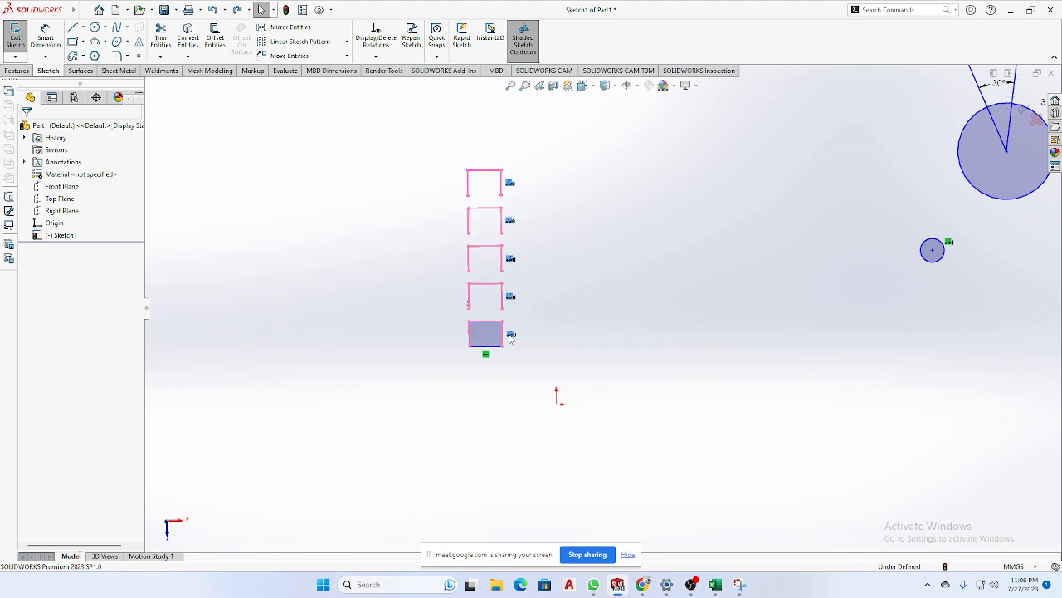
key(Delete)
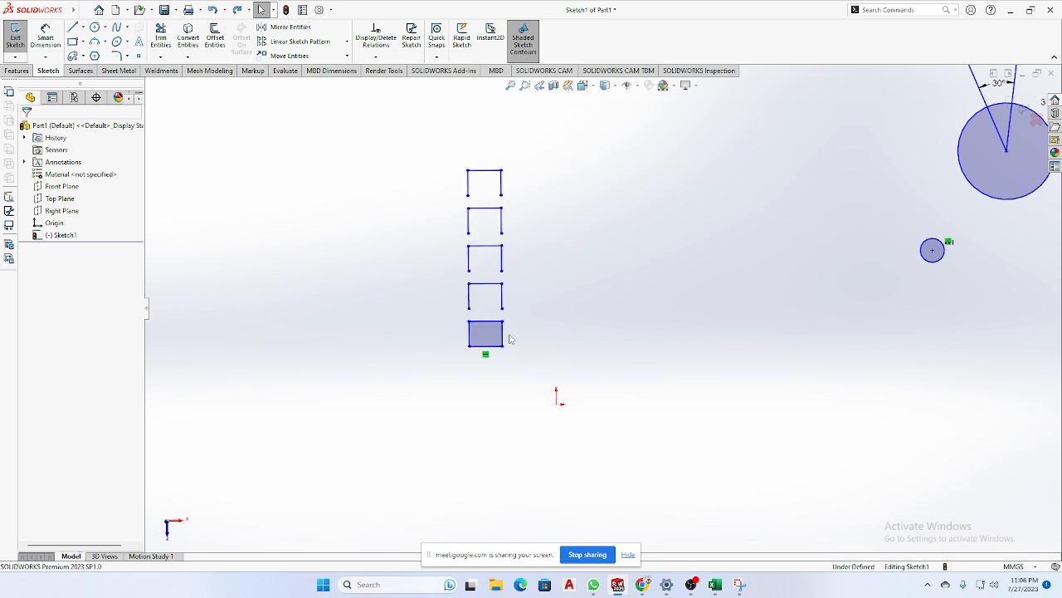
scroll(424, 341, down, 1)
scroll(422, 342, up, 2)
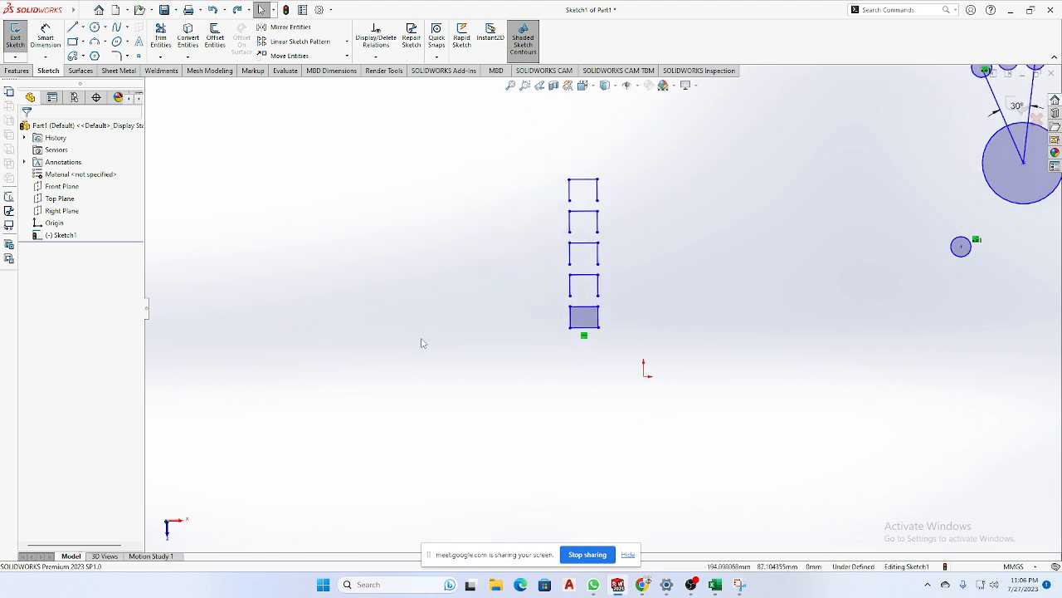
click(586, 339)
key(Delete)
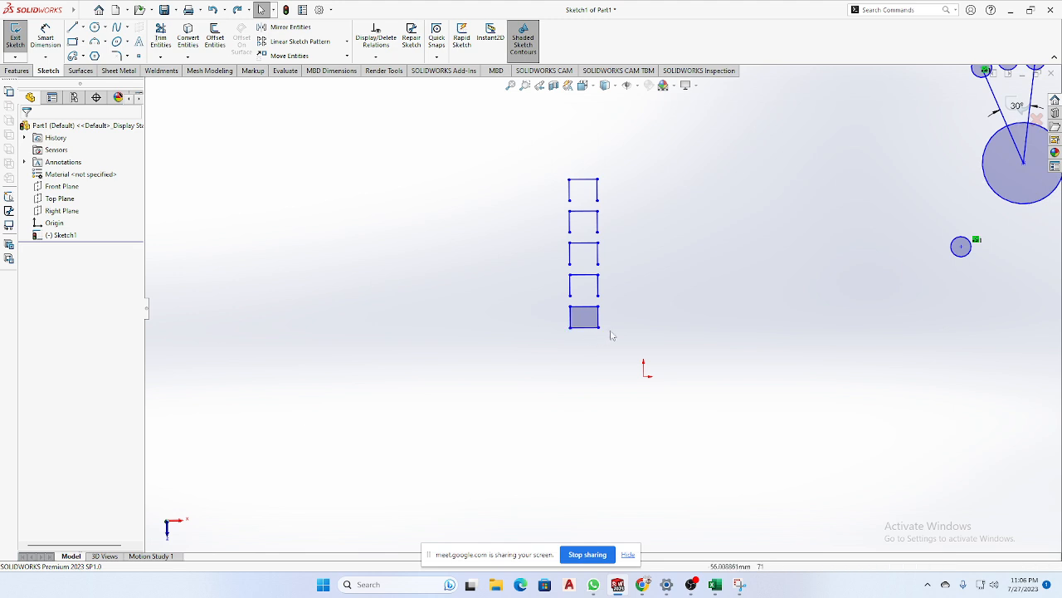
Delete all lines of the rectangle column and the whole circle group, including its 30° dimension and two lines.
scroll(601, 308, up, 3)
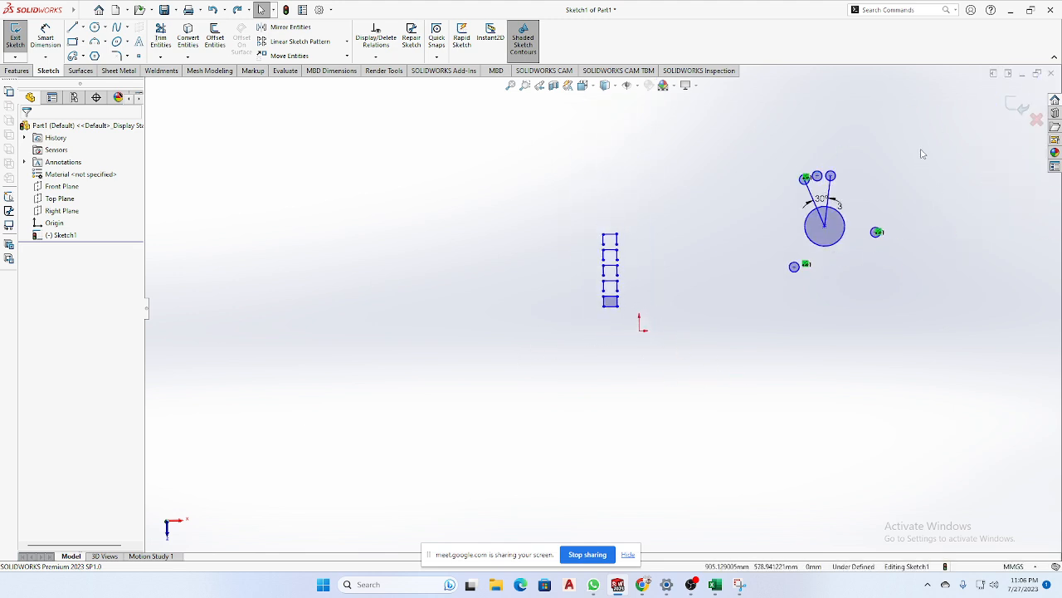
drag(663, 215, 598, 332)
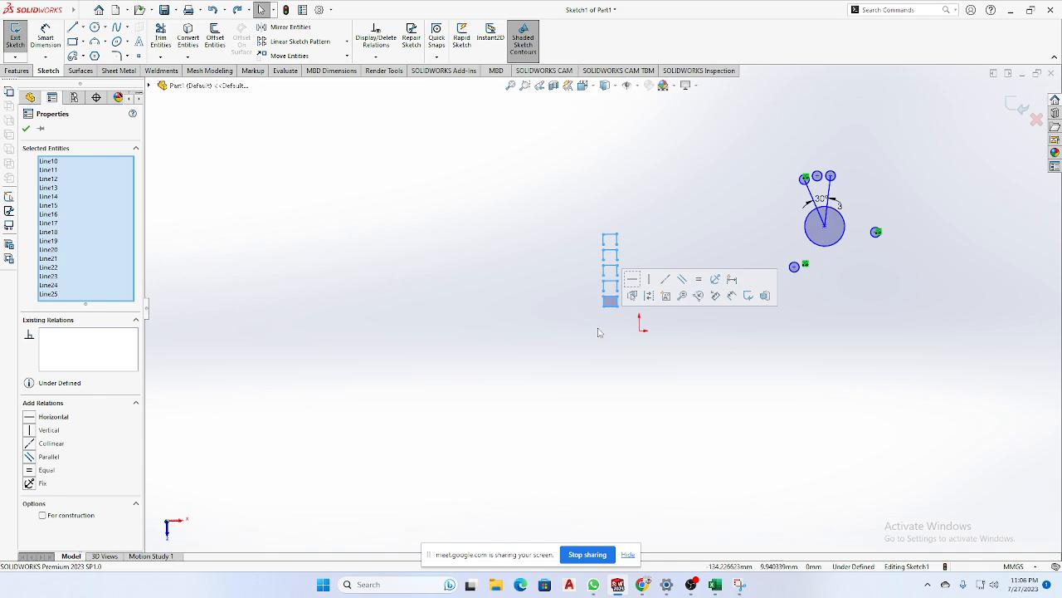
key(Delete)
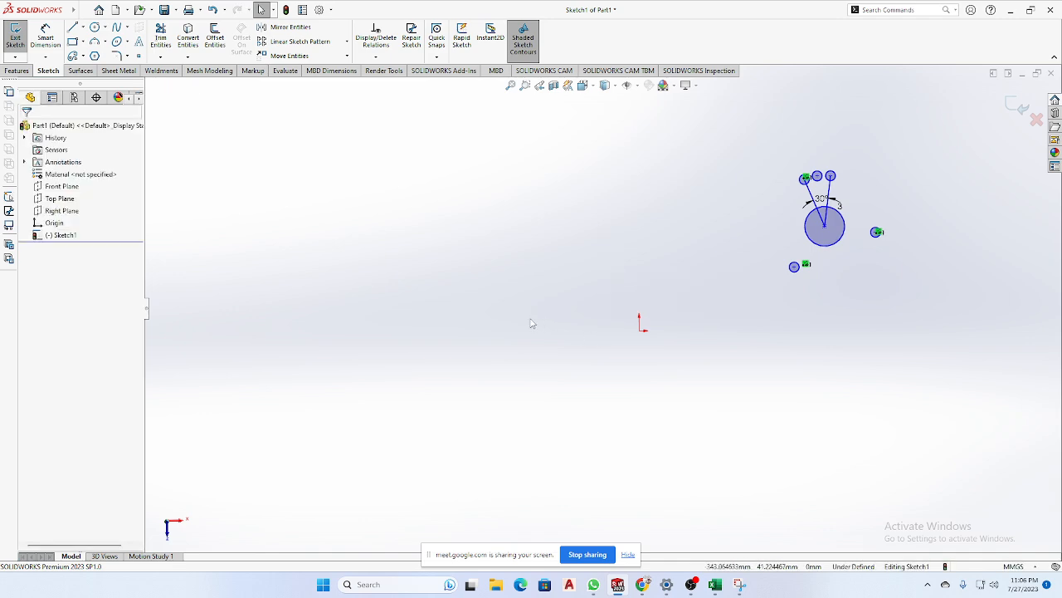
scroll(647, 283, up, 2)
drag(854, 202, 578, 372)
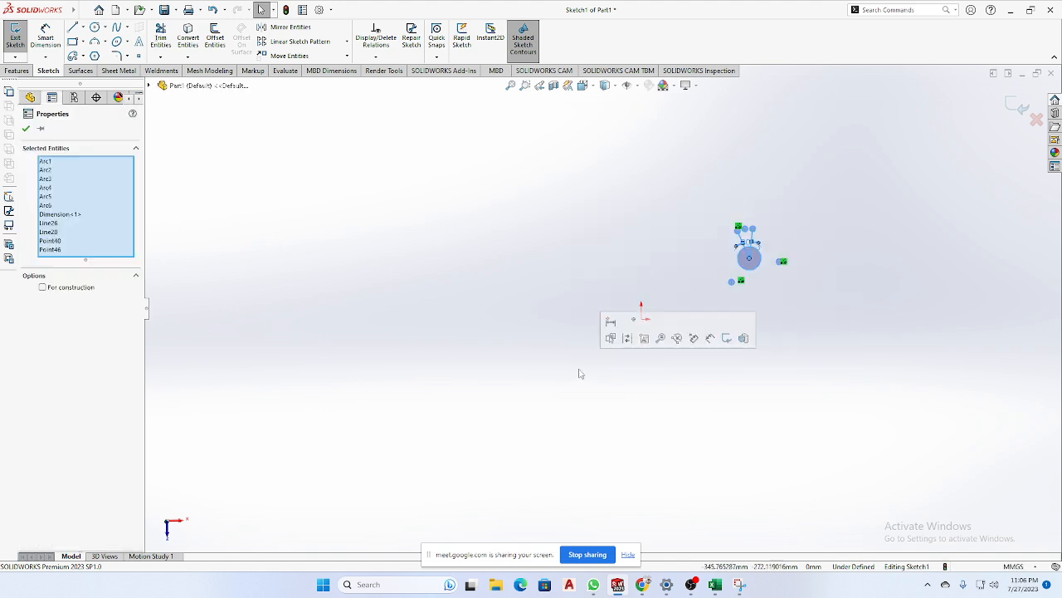
key(Delete)
click(511, 291)
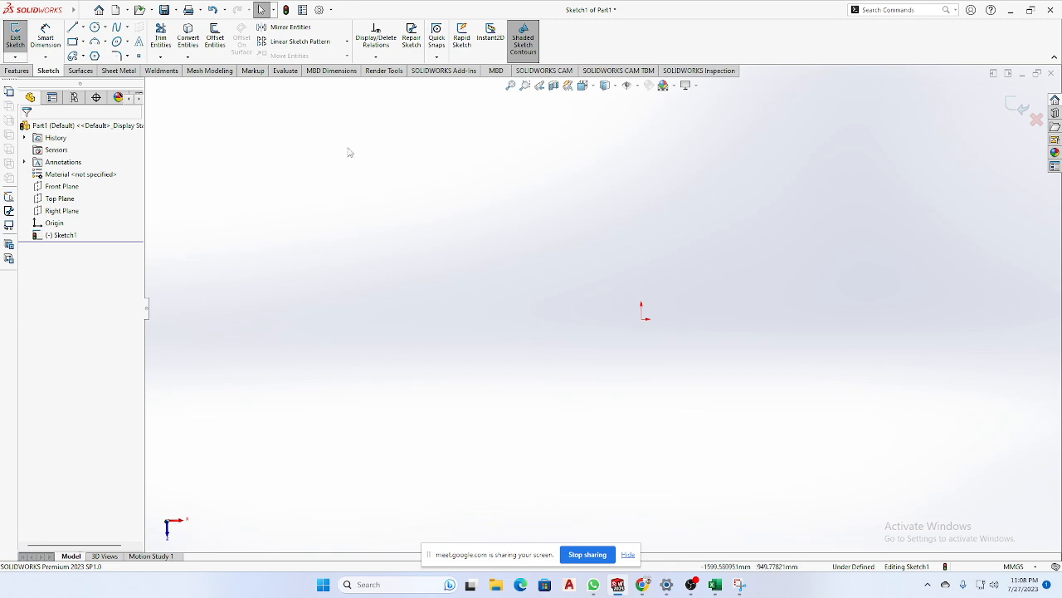
Exit the emptied sketch and start a new sketch on the Top Plane.
click(286, 9)
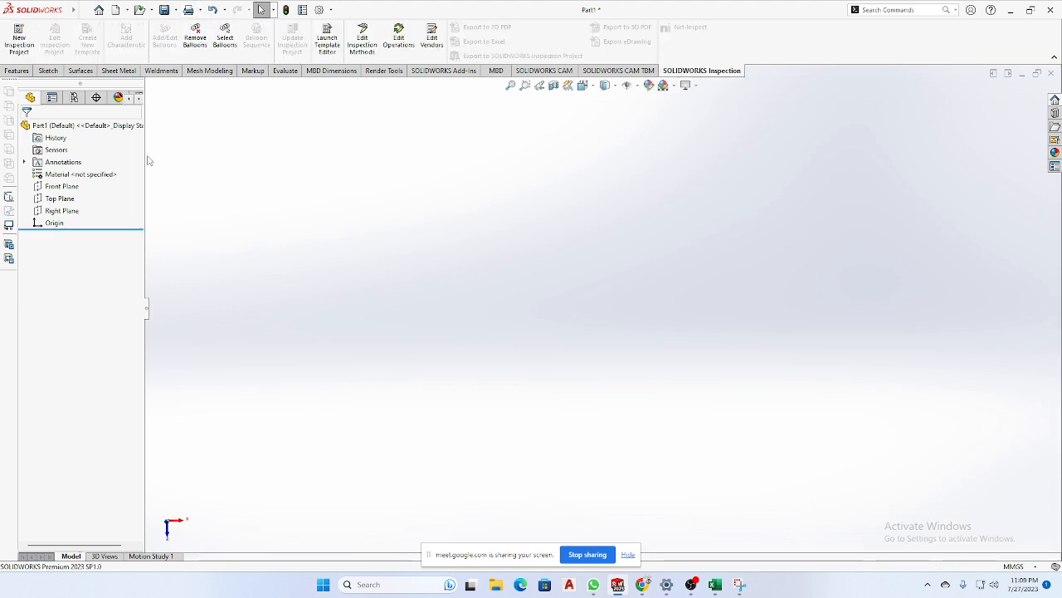
click(70, 200)
click(75, 182)
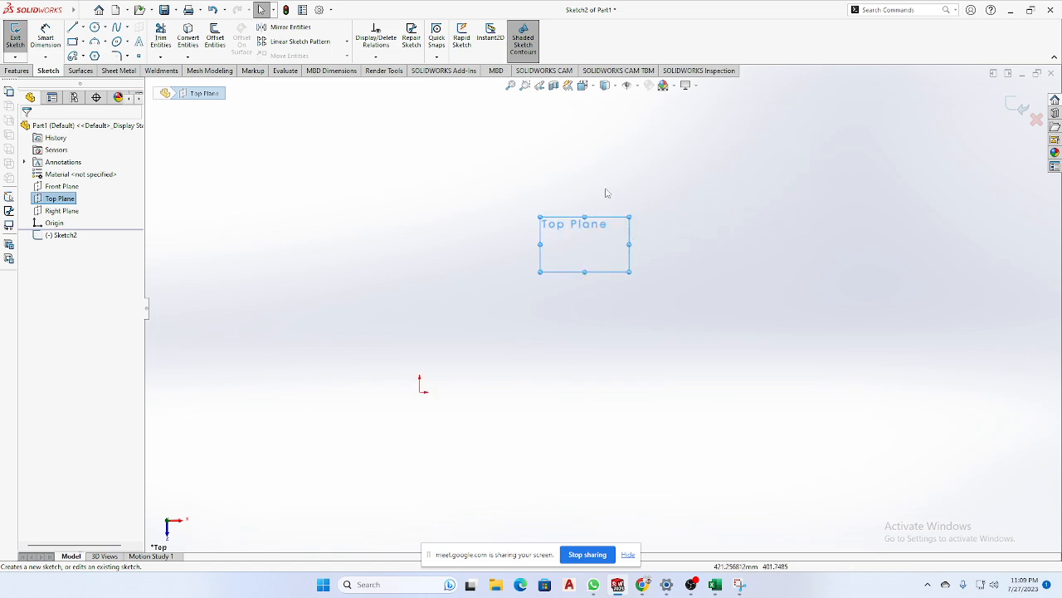
Sketch an open chain of four lines, the third parallel to the first and the fourth horizontal, and exit the sketch.
click(72, 26)
click(326, 195)
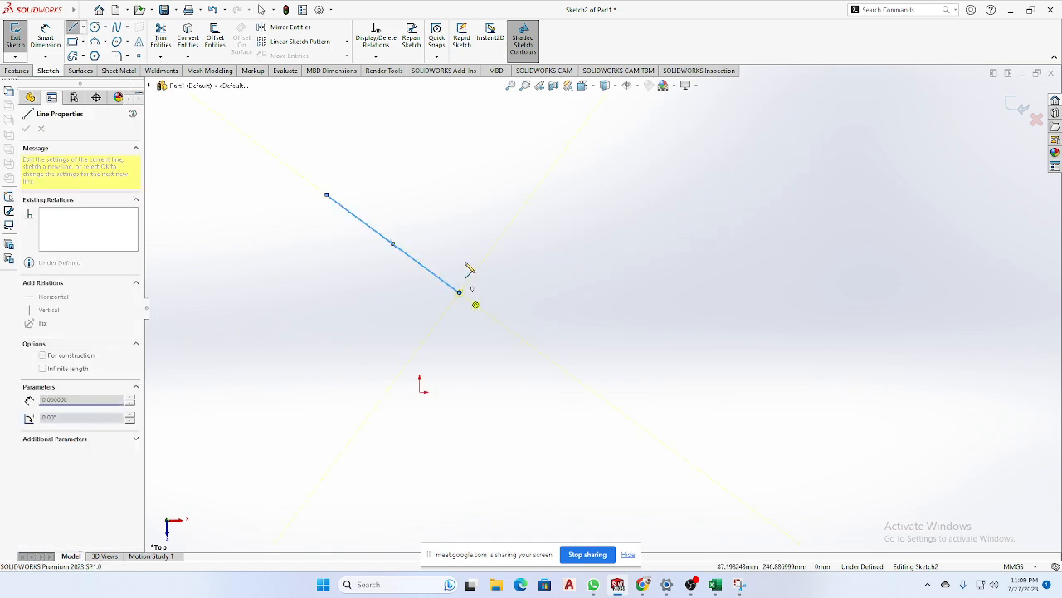
click(460, 291)
click(493, 184)
click(435, 144)
right_click(559, 145)
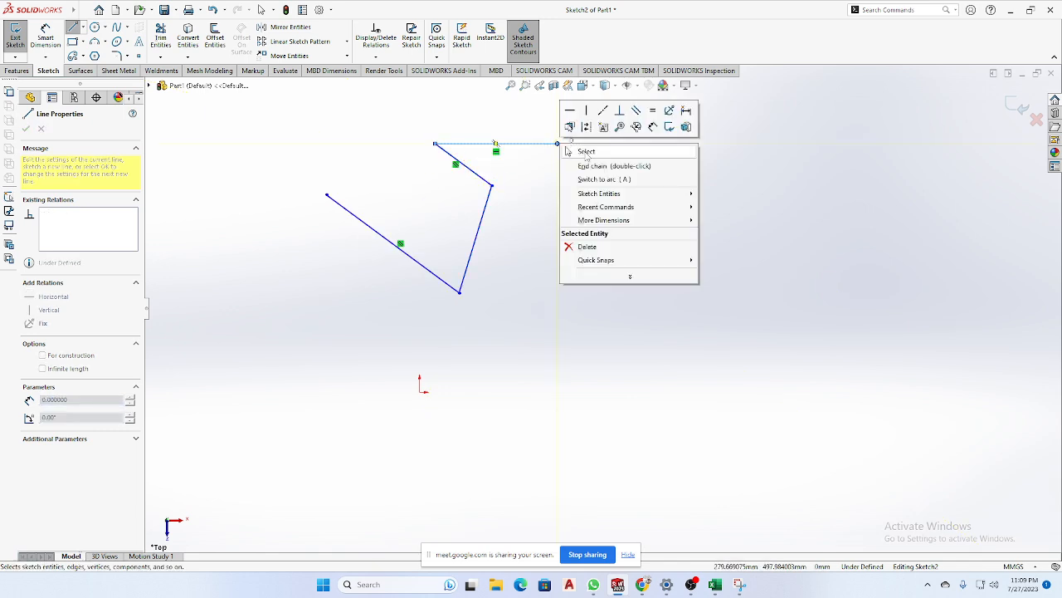
click(583, 151)
click(286, 10)
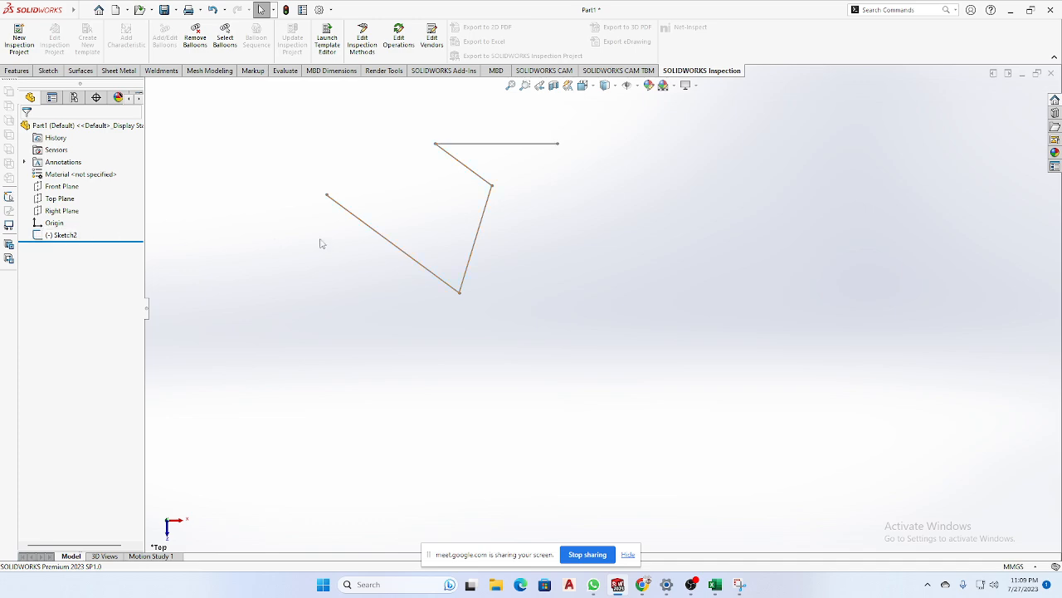
scroll(404, 266, up, 1)
scroll(404, 265, down, 1)
scroll(405, 263, up, 1)
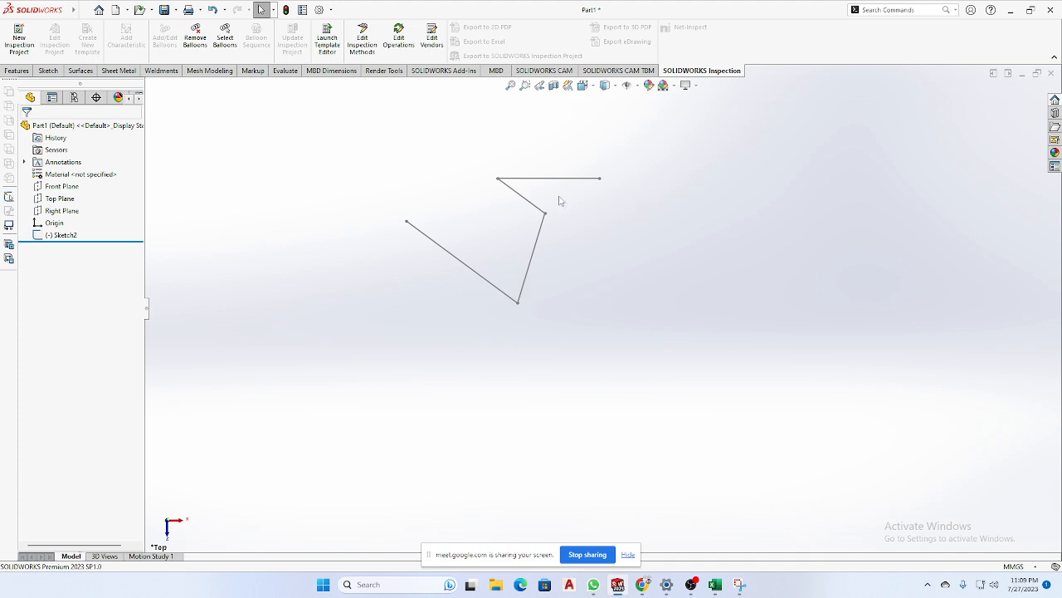
mouse_move(680, 152)
mouse_down()
mouse_move(578, 215)
mouse_move(373, 310)
mouse_move(363, 334)
mouse_up()
mouse_move(641, 133)
mouse_down()
mouse_move(480, 220)
mouse_move(351, 339)
mouse_up()
mouse_move(644, 150)
mouse_down()
mouse_move(507, 343)
mouse_move(405, 382)
mouse_move(363, 376)
mouse_up()
Switch to WhatsApp to check the topic list in the Day-4 notes photo, and return to SOLIDWORKS.
click(595, 585)
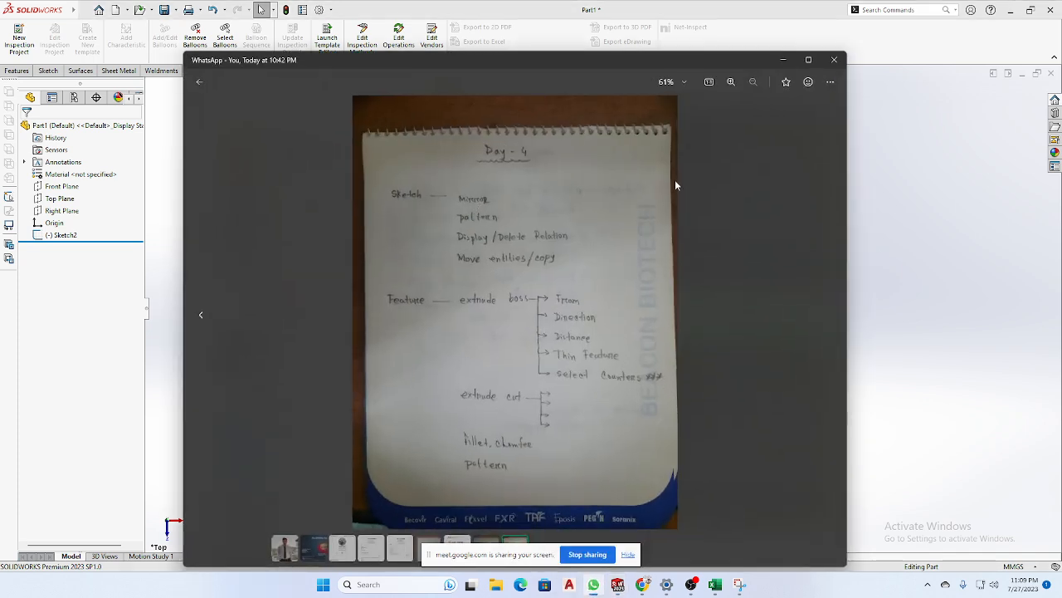
click(782, 58)
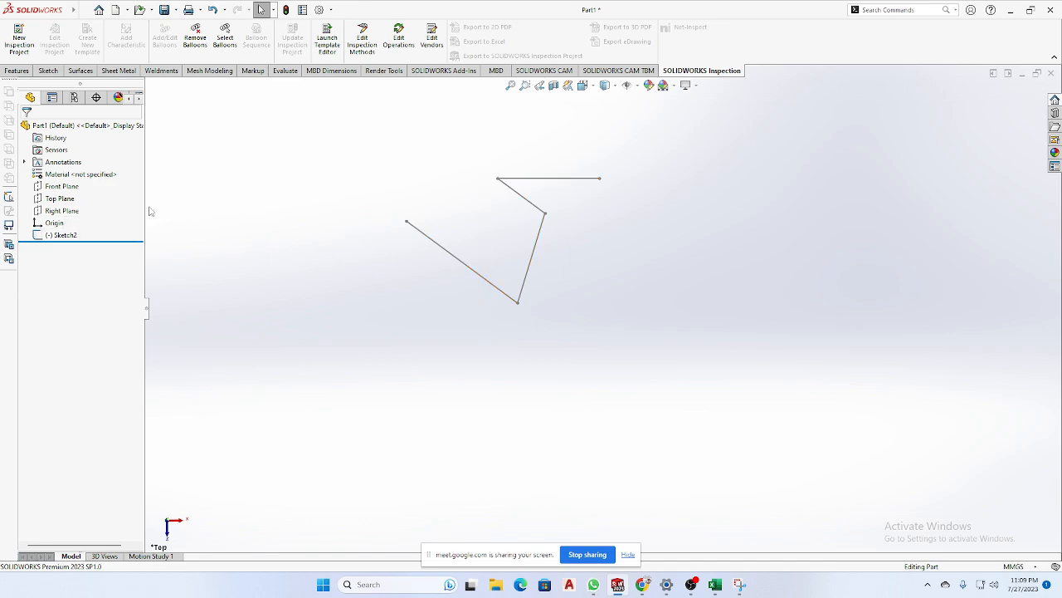
Reopen the sketch for editing and delete all four chained lines.
click(61, 235)
click(73, 209)
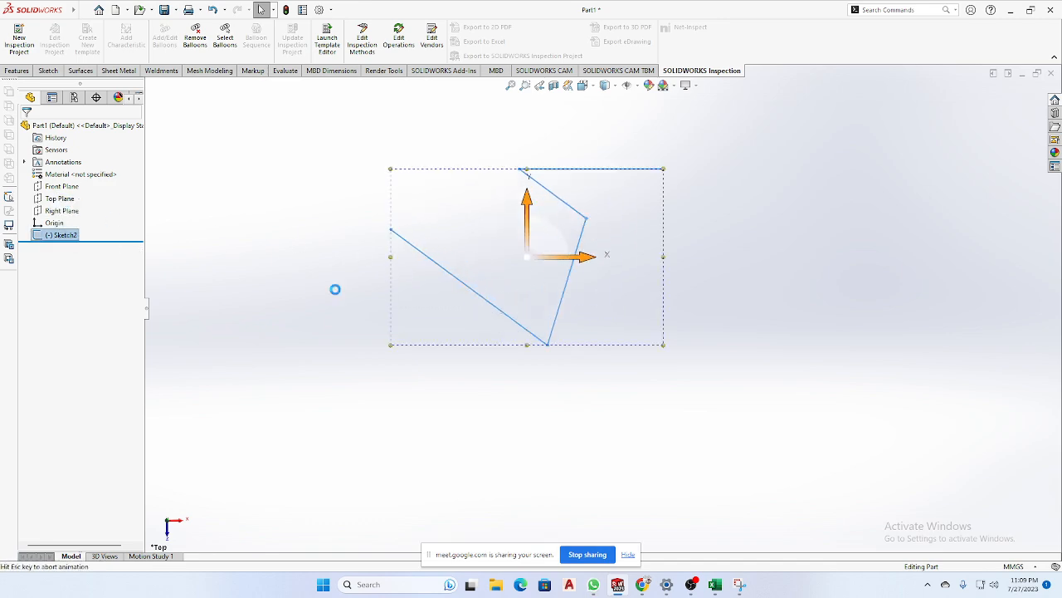
click(700, 321)
drag(842, 152, 401, 465)
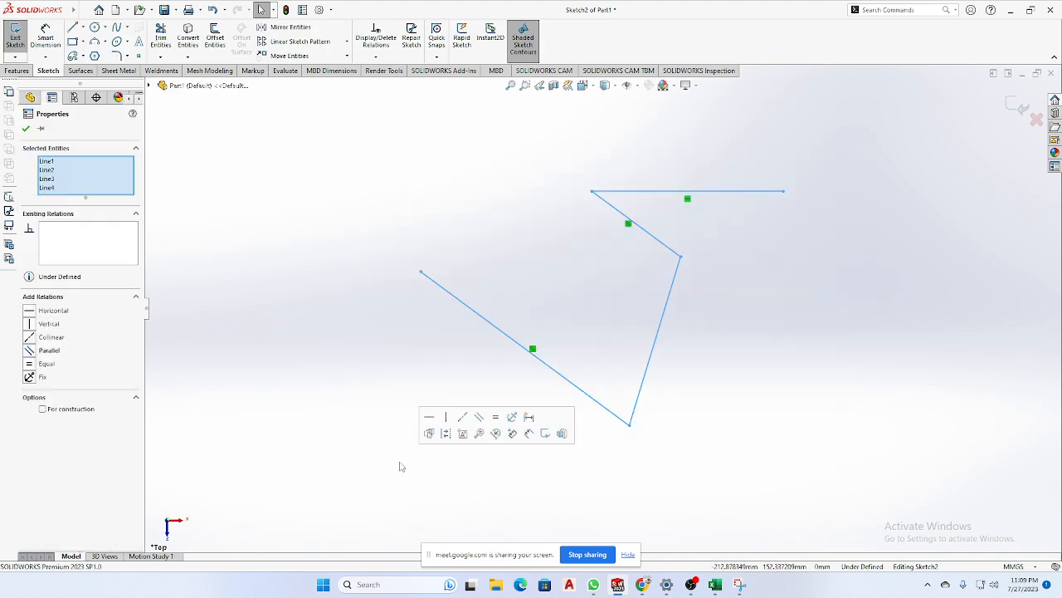
key(Delete)
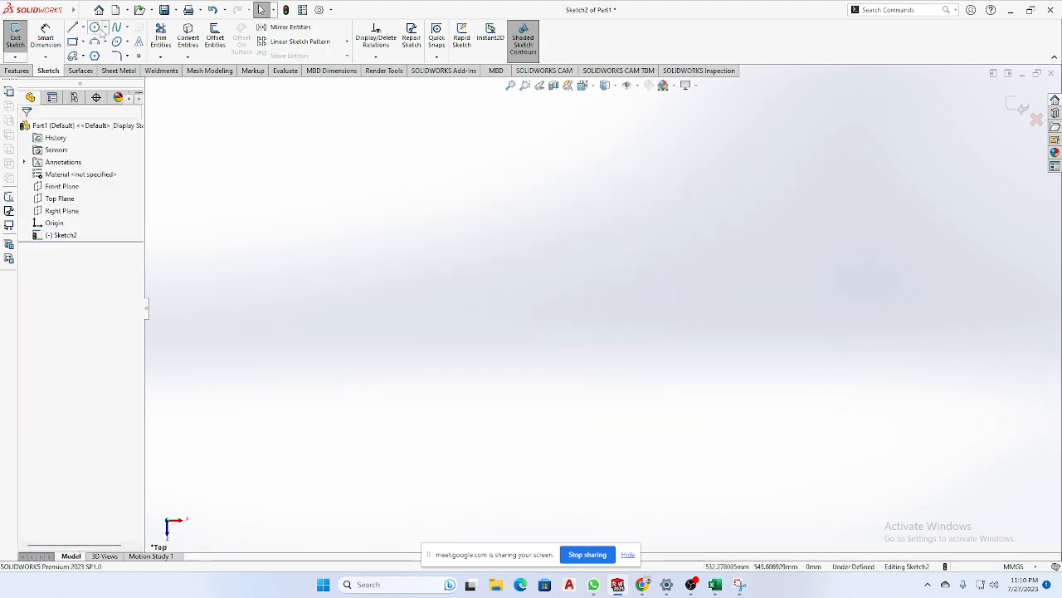
Sketch a circle with a radius of about 64 mm and move it by its centre to about X 79, Y 425.
click(95, 26)
click(343, 235)
click(377, 270)
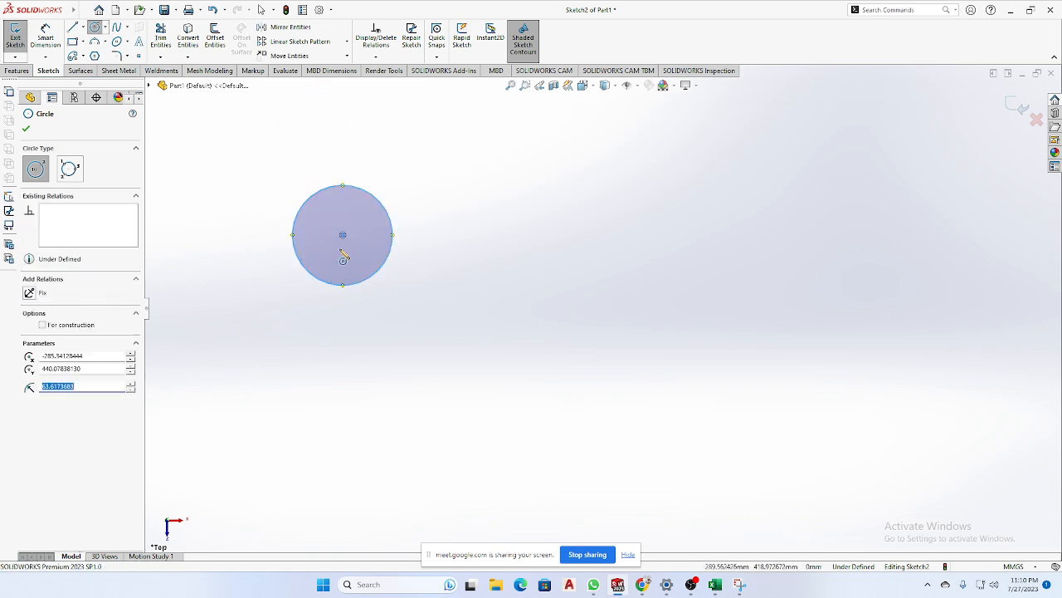
right_click(259, 164)
click(261, 166)
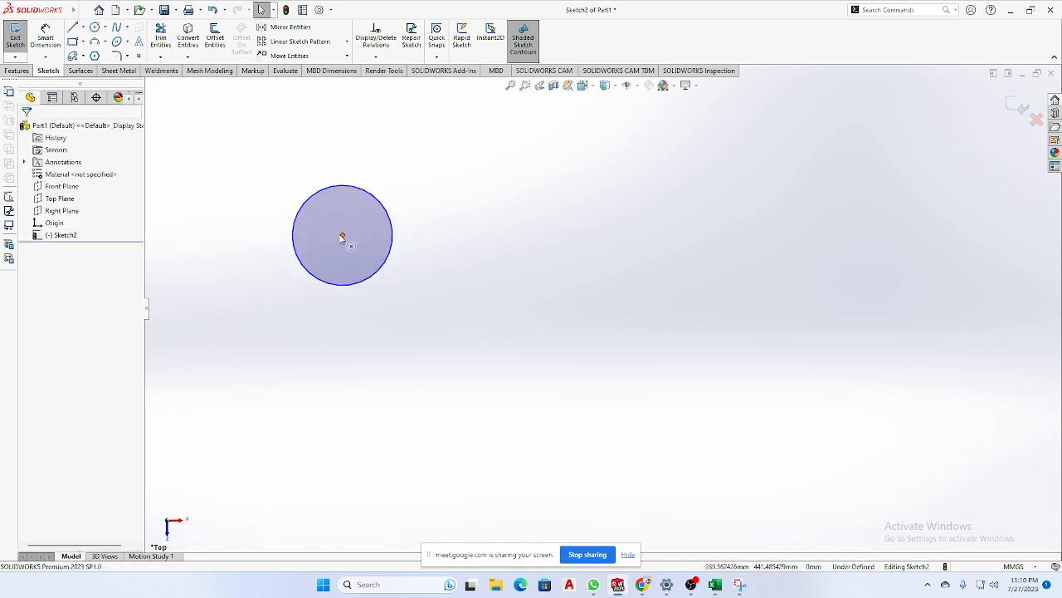
drag(341, 237, 630, 250)
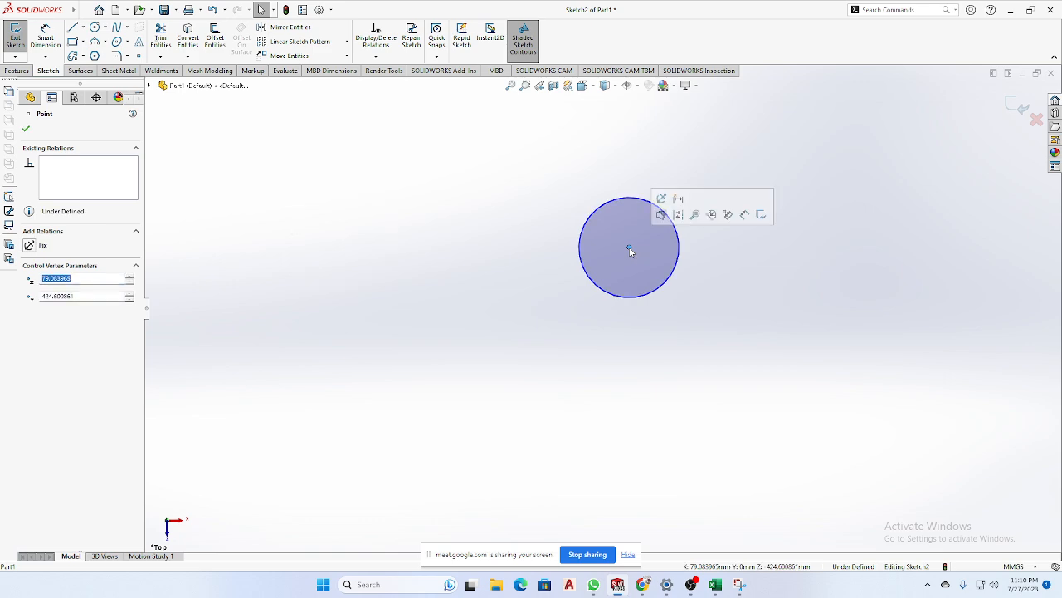
scroll(668, 270, up, 2)
scroll(670, 270, down, 1)
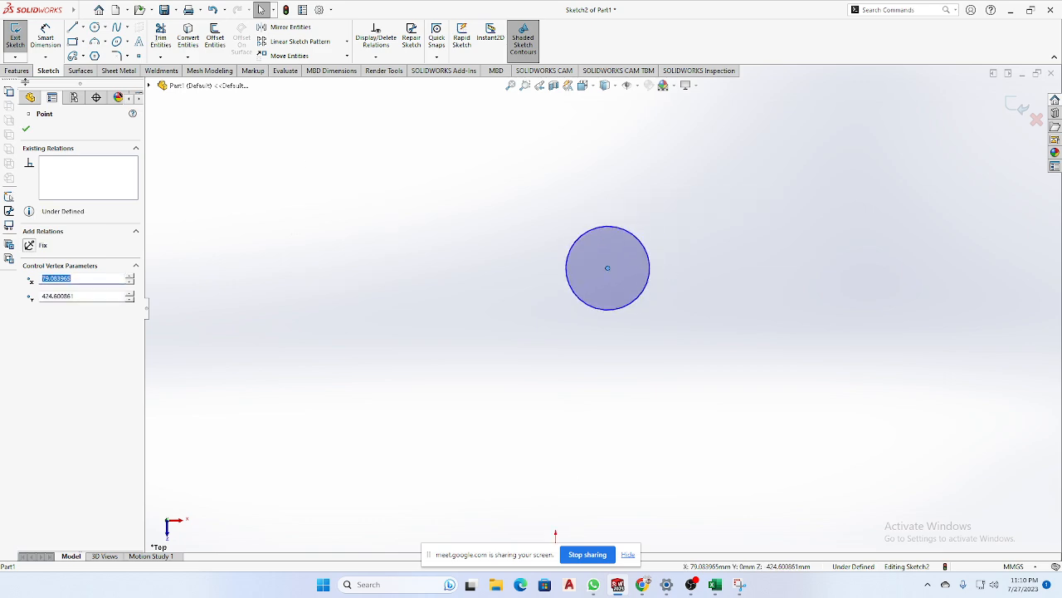
Sketch a closed, irregular five-sided polygon of lines beside the circle and end the Line command.
click(72, 26)
mouse_move(323, 221)
mouse_down()
mouse_move(346, 226)
mouse_move(359, 168)
mouse_up()
click(406, 173)
click(453, 153)
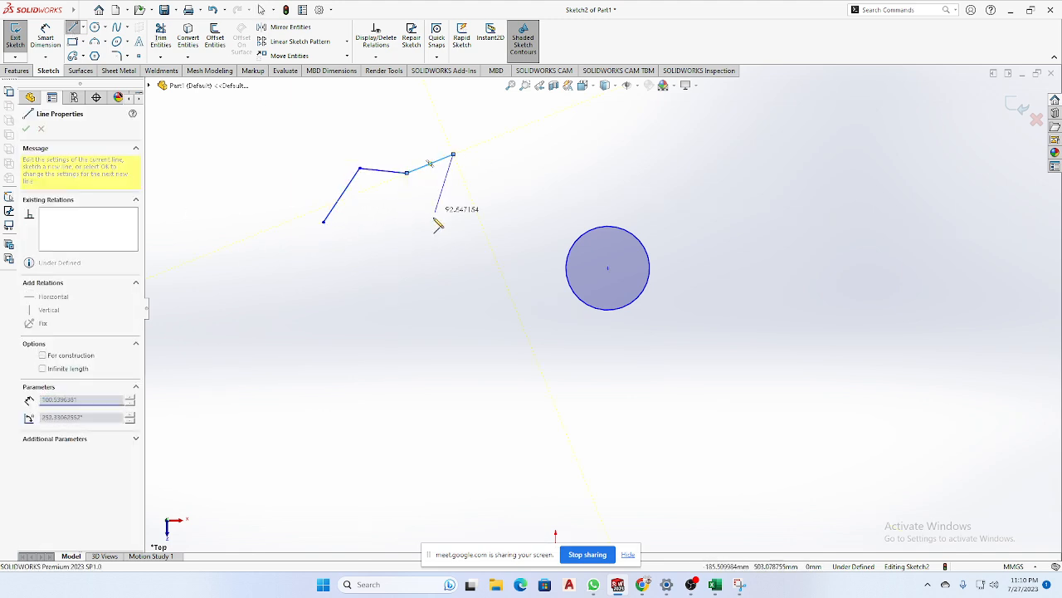
click(430, 241)
click(323, 221)
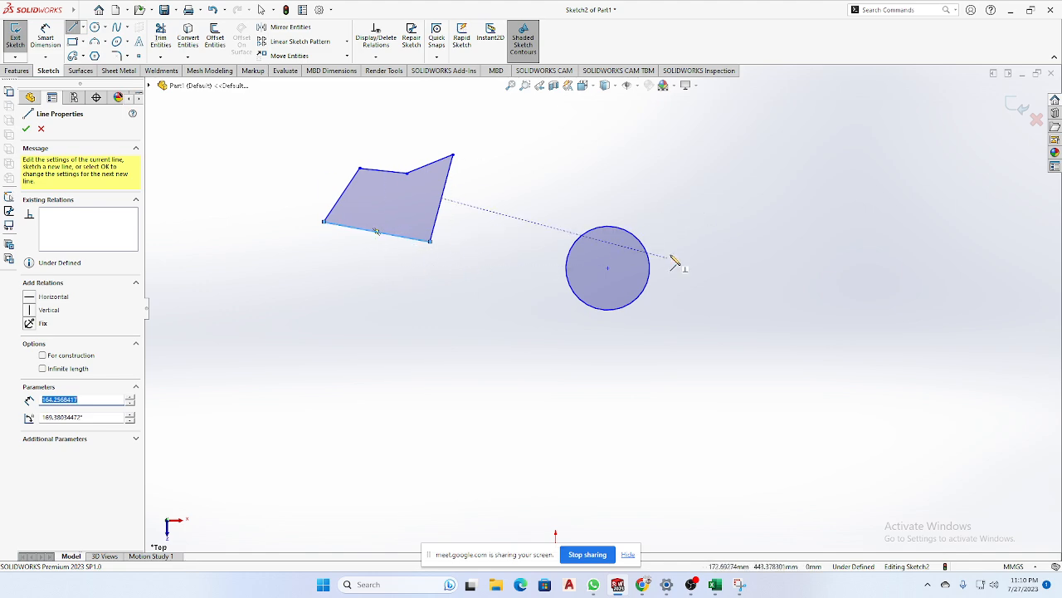
click(26, 129)
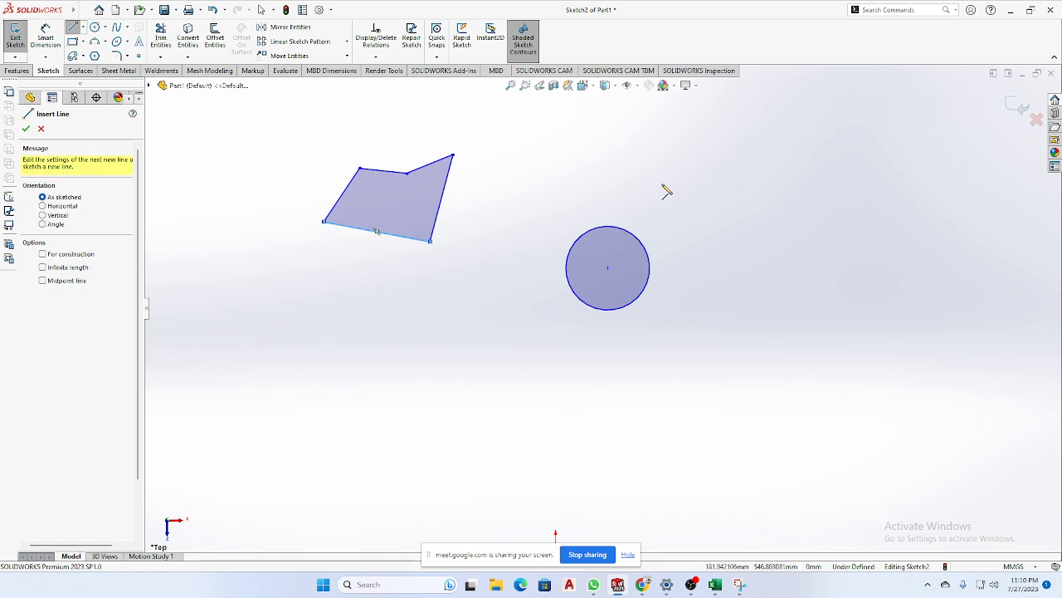
click(26, 128)
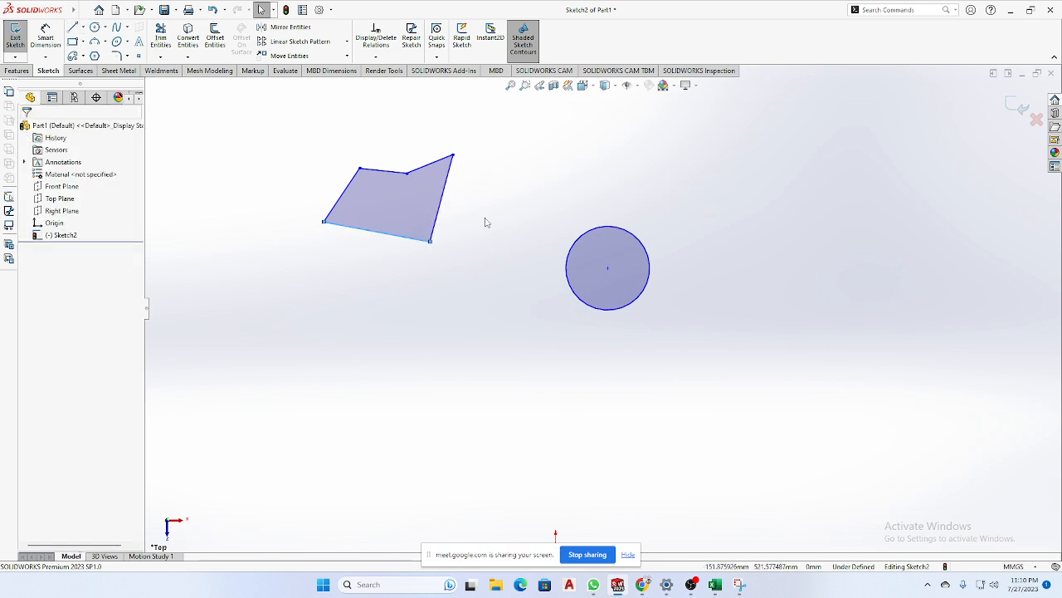
Shift the circle slightly by its centre and reshape the polygon by moving its lower-right and upper-left vertices outward.
mouse_move(615, 277)
mouse_down()
mouse_move(733, 275)
mouse_move(643, 300)
mouse_move(623, 287)
mouse_up()
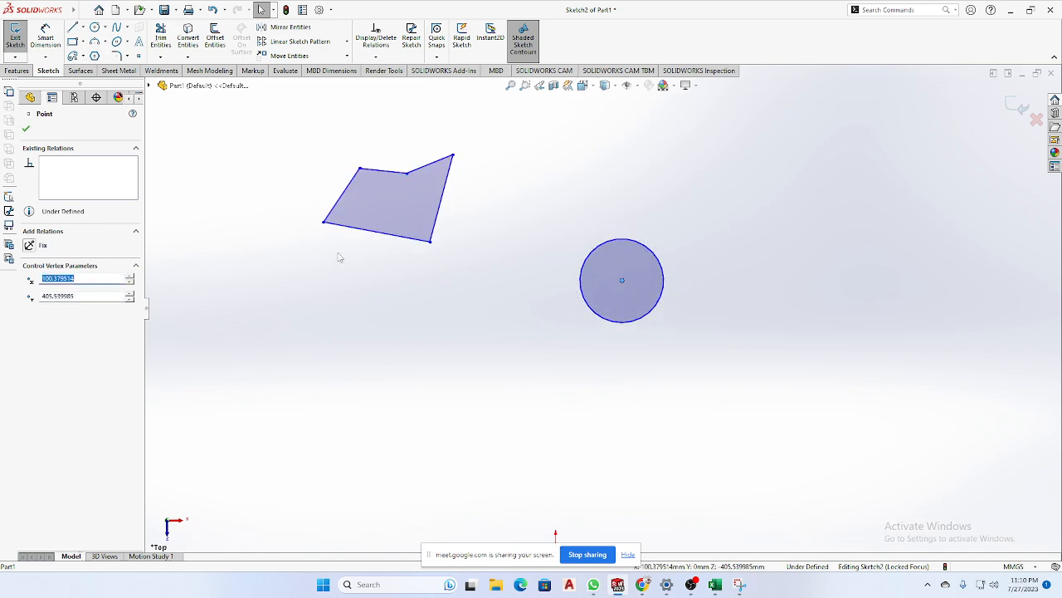
drag(432, 242, 461, 240)
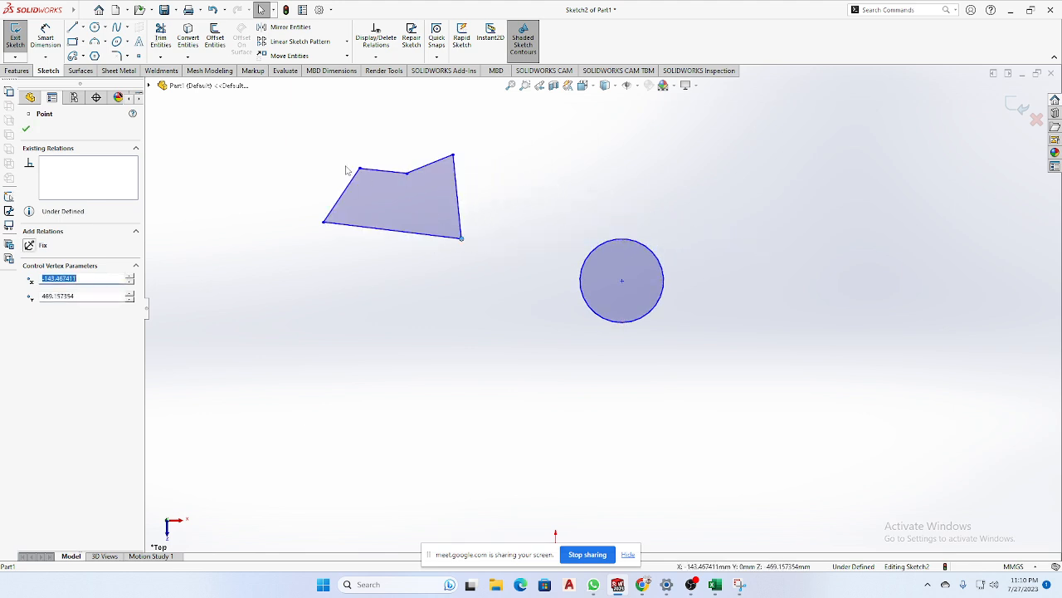
mouse_move(361, 171)
mouse_down()
mouse_move(334, 139)
mouse_move(354, 165)
mouse_up()
click(531, 196)
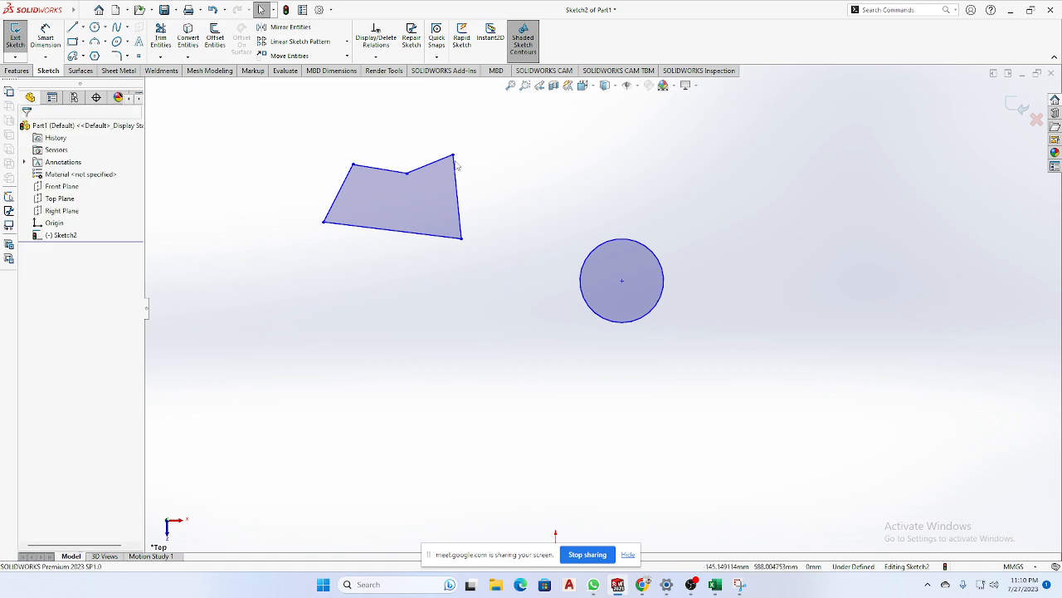
Use Move Entities on the five-sided polygon from its lower-left vertex, placing it back at its original position.
click(289, 56)
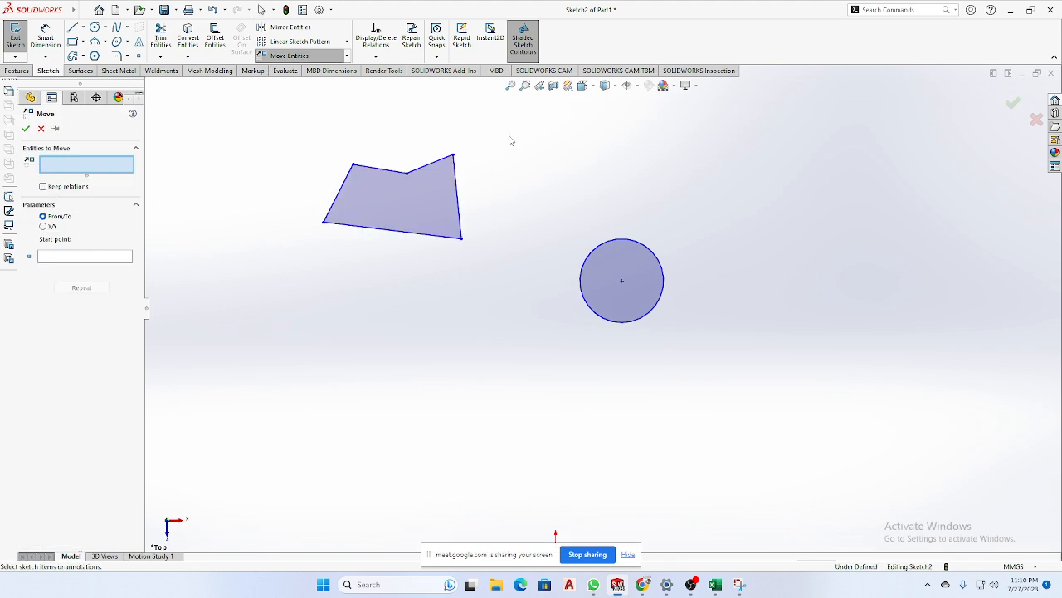
drag(509, 140, 251, 284)
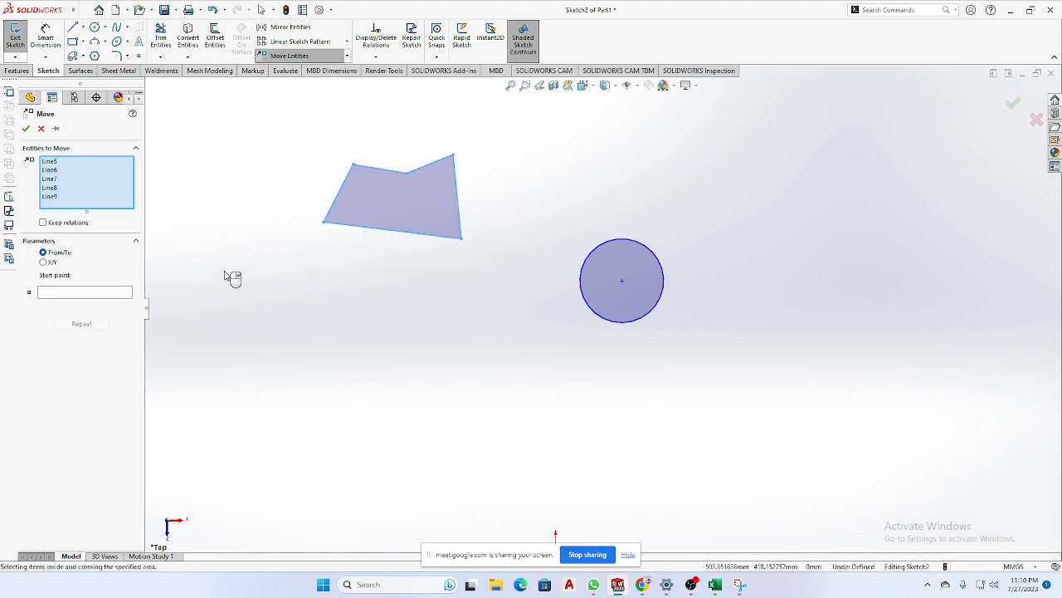
click(66, 297)
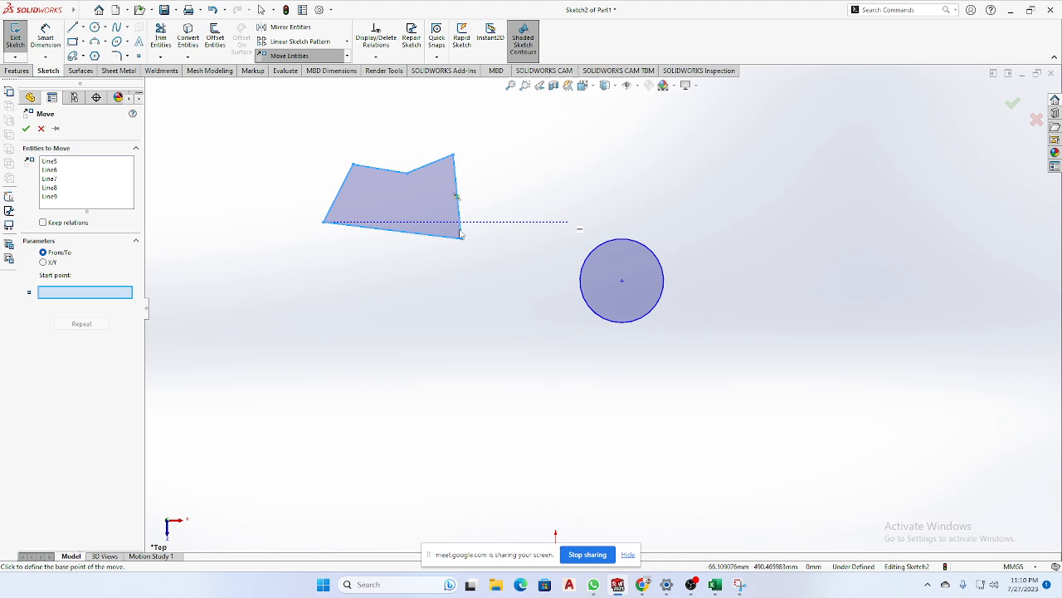
click(324, 222)
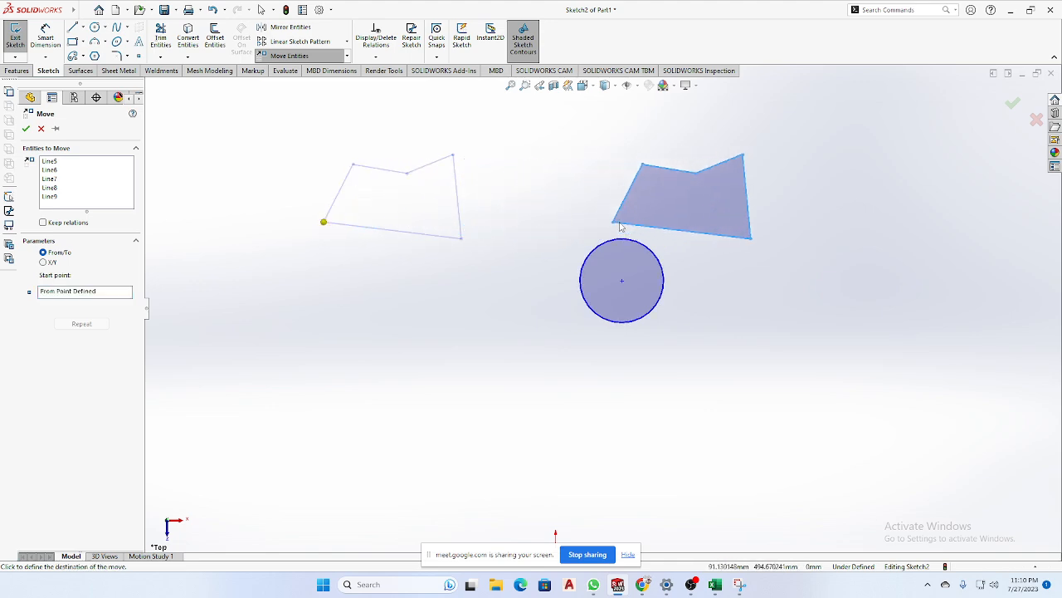
click(325, 222)
Sketch a horizontal line from the polygon's lower-left vertex across to a point beyond the circle.
click(73, 28)
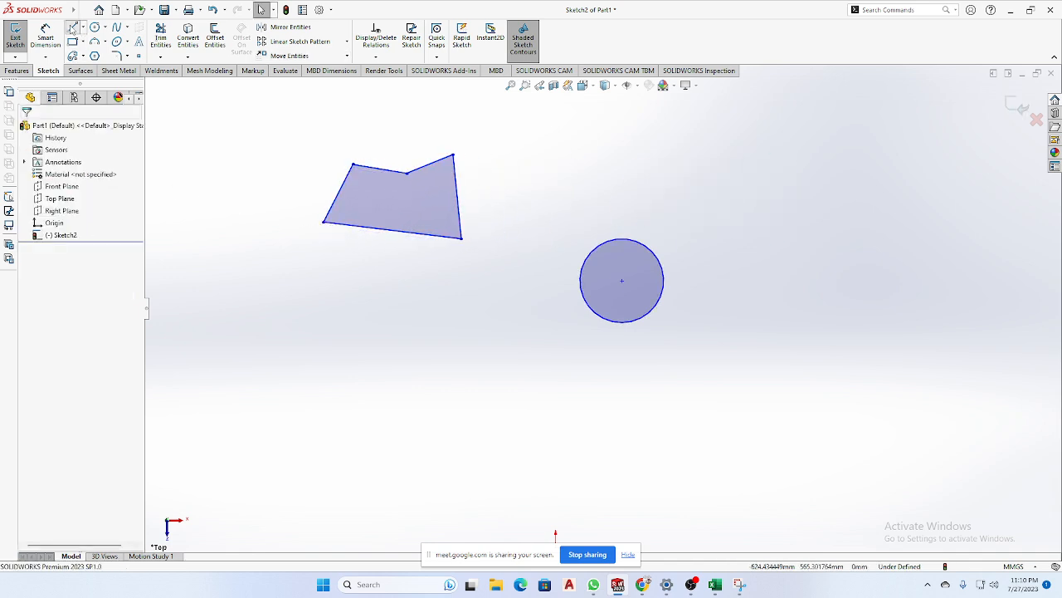
click(324, 221)
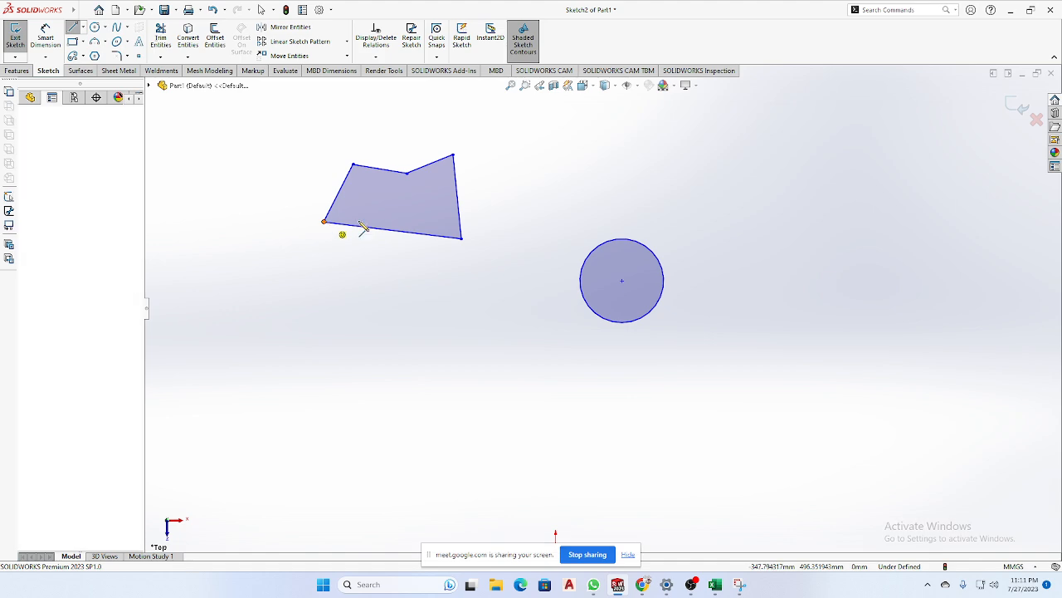
click(759, 220)
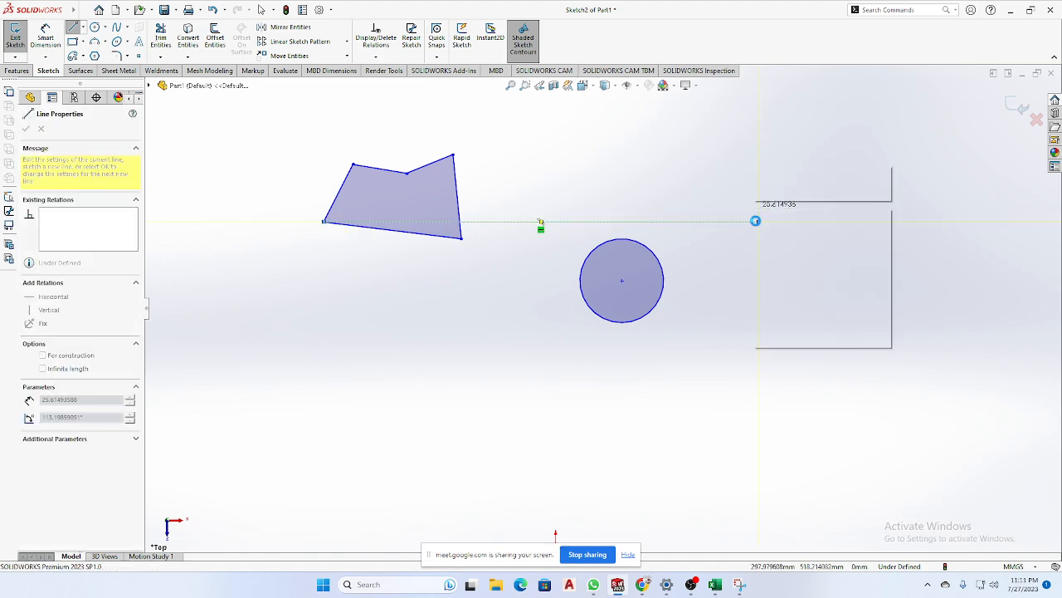
key(Escape)
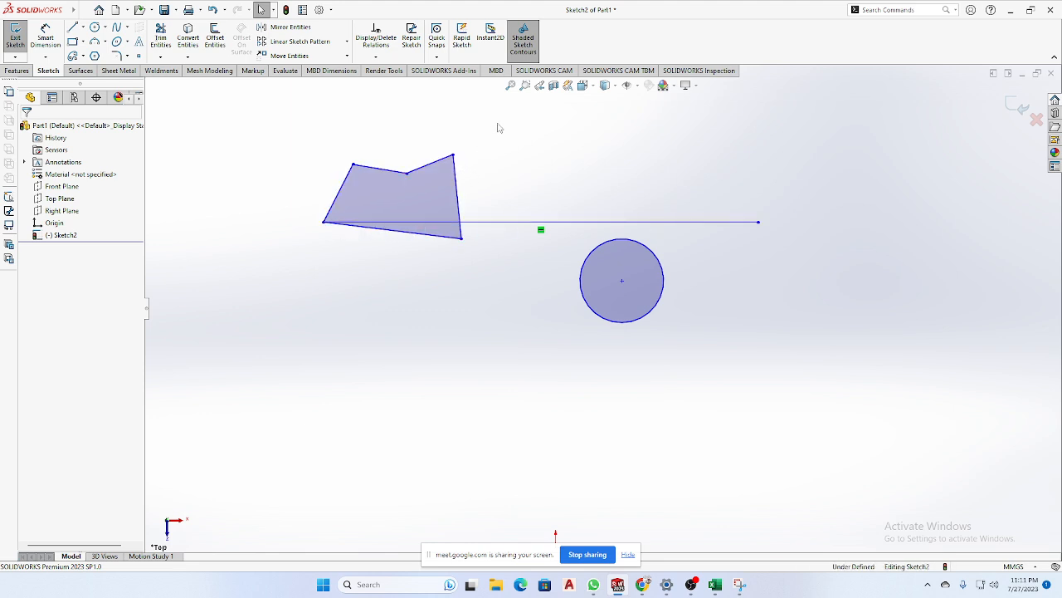
drag(498, 125, 262, 292)
click(288, 144)
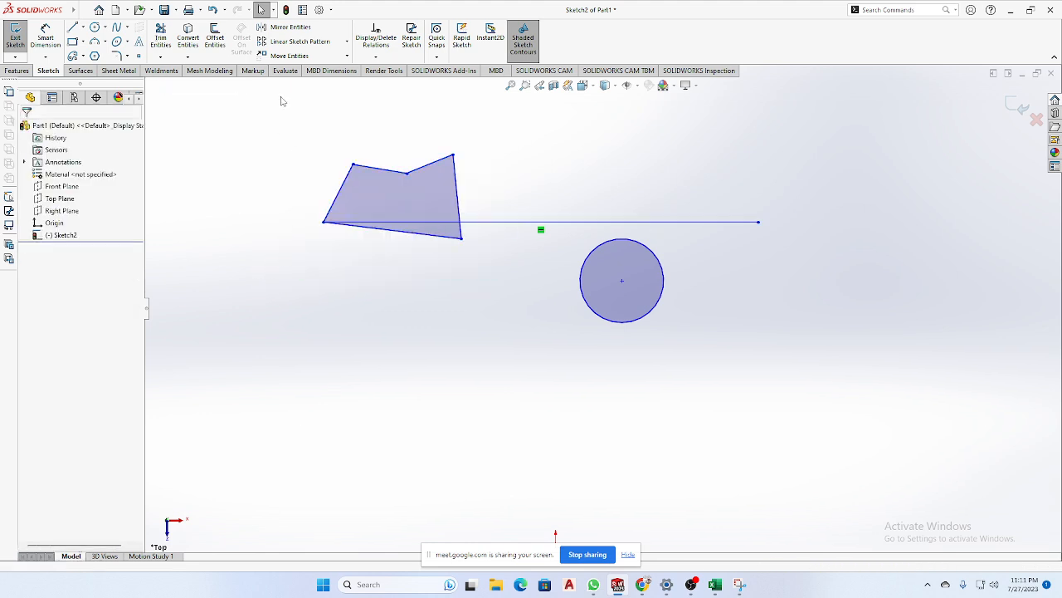
Move the polygon from its lower-left vertex to the horizontal line's far endpoint, and undo the move.
click(289, 56)
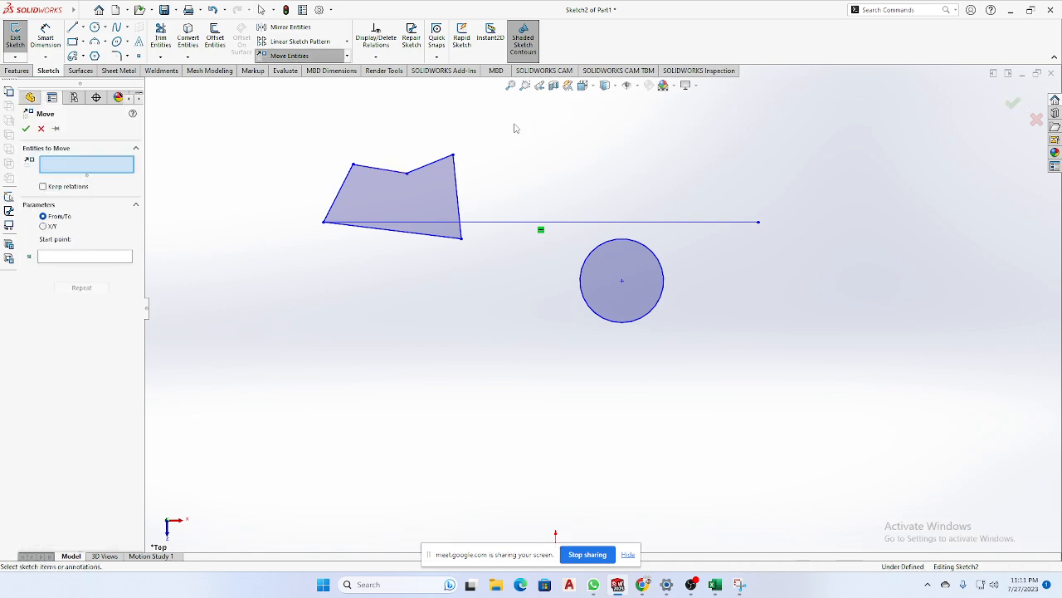
drag(528, 118, 253, 292)
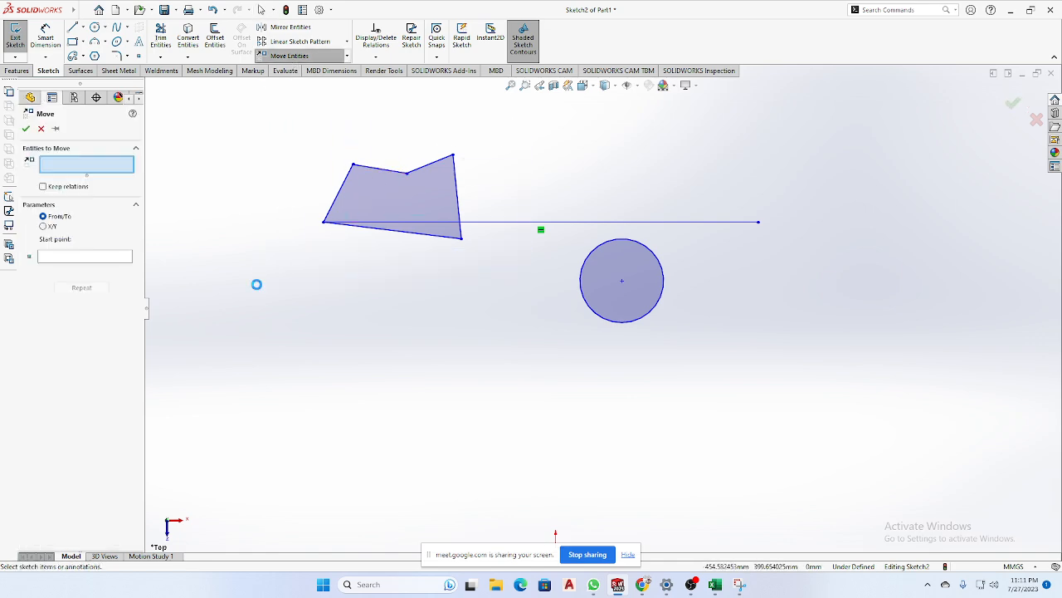
click(490, 224)
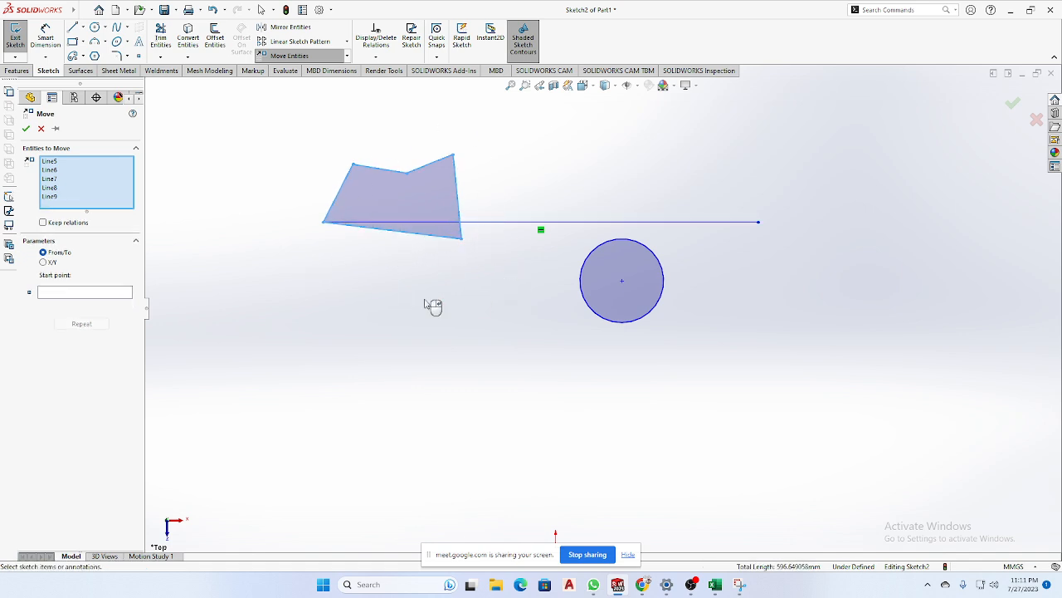
click(50, 297)
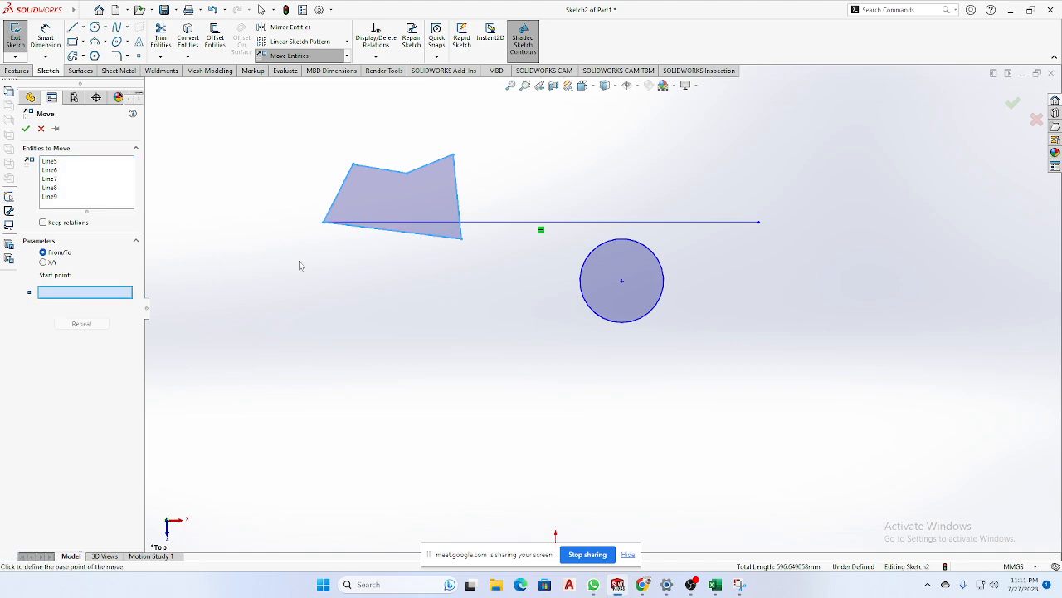
click(323, 222)
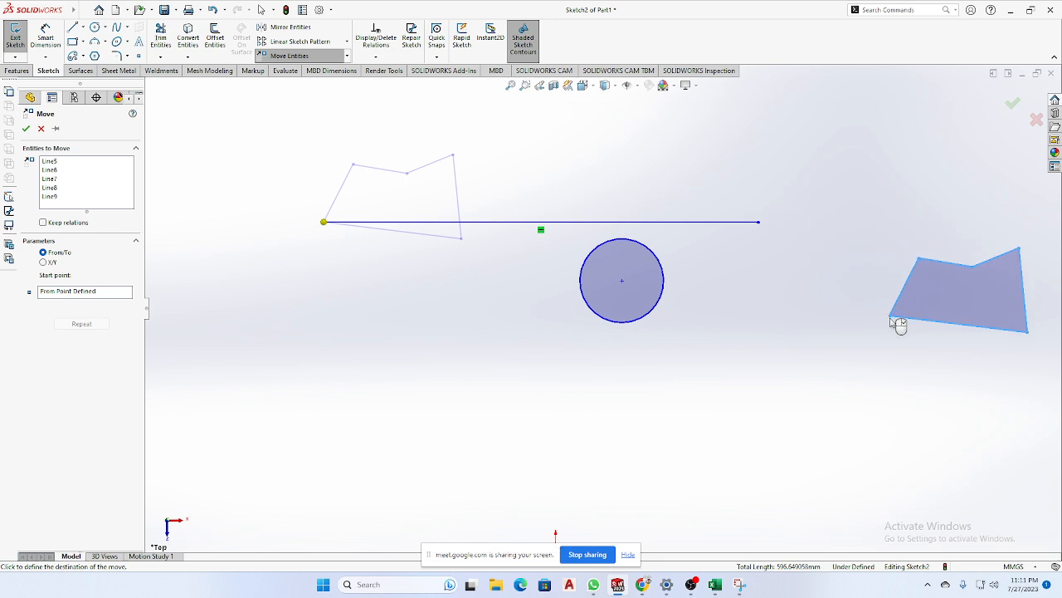
click(760, 223)
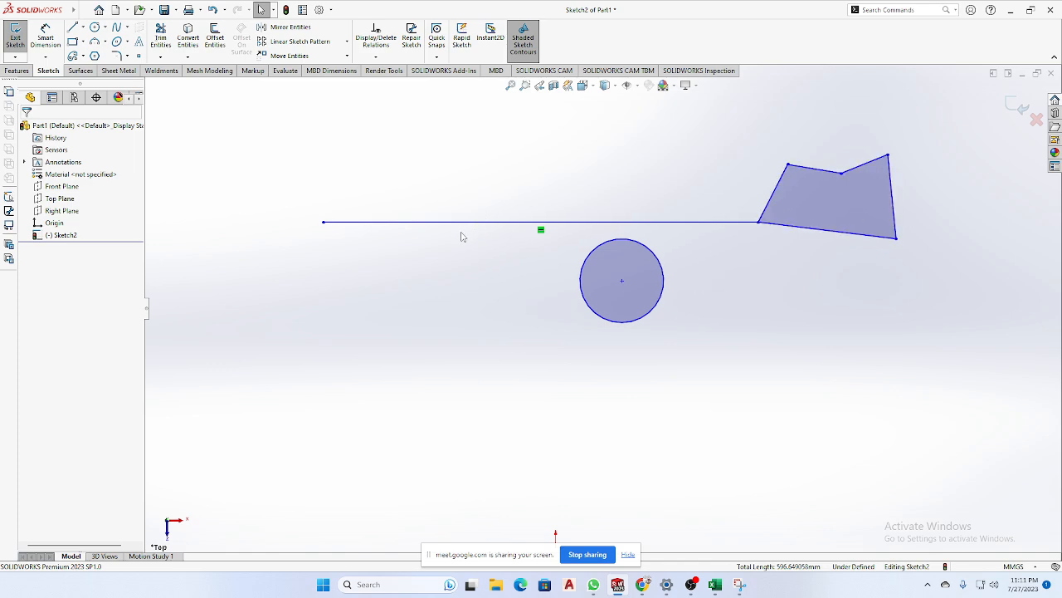
key(ctrl+z)
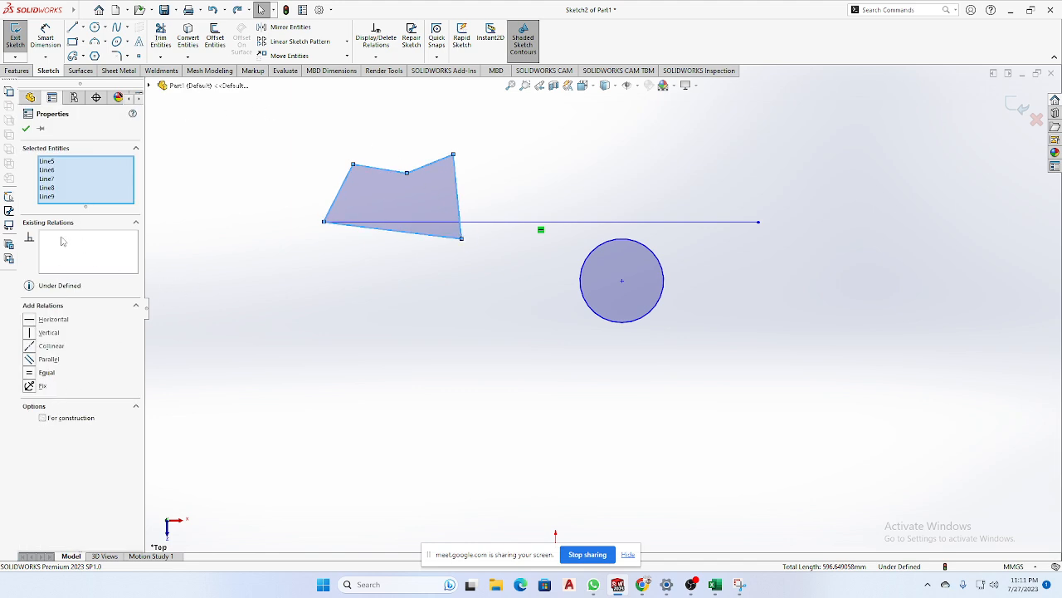
click(160, 172)
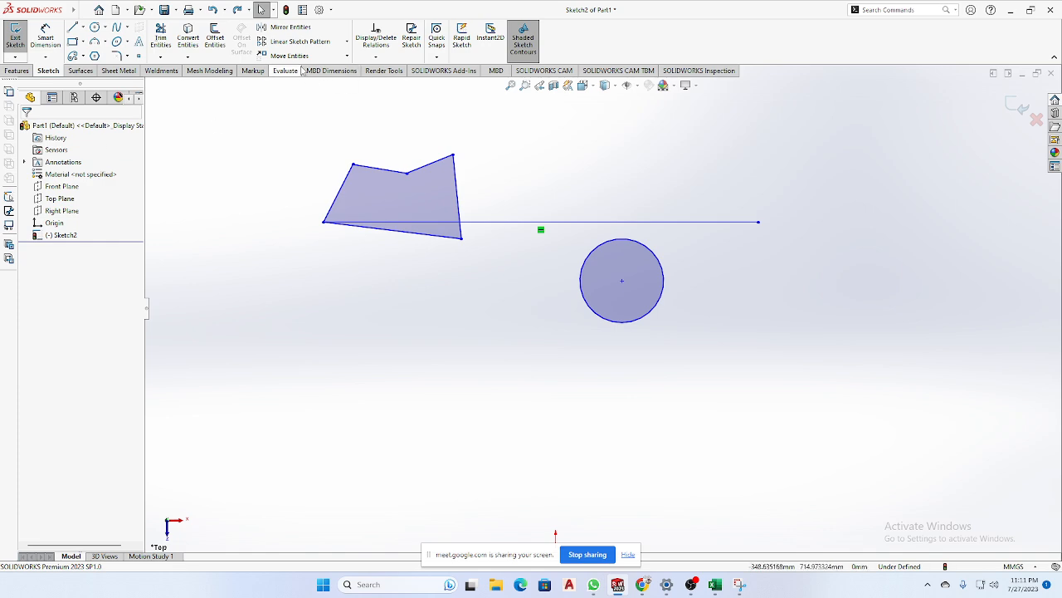
Copy the polygon with Copy Entities from its lower-left vertex to the horizontal line's far endpoint.
click(347, 55)
click(288, 86)
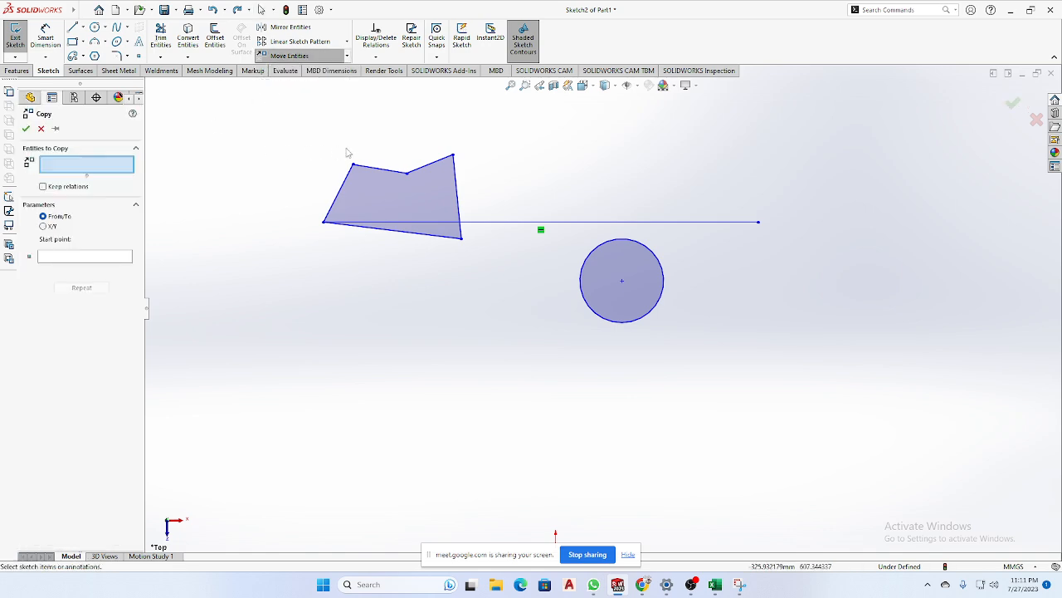
drag(260, 124, 493, 274)
click(45, 295)
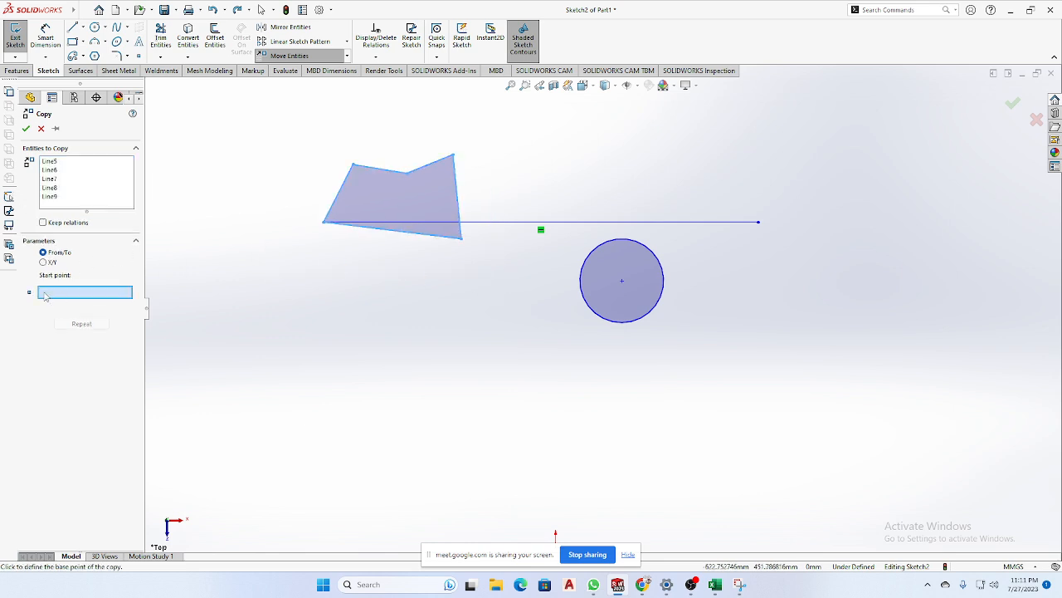
click(324, 224)
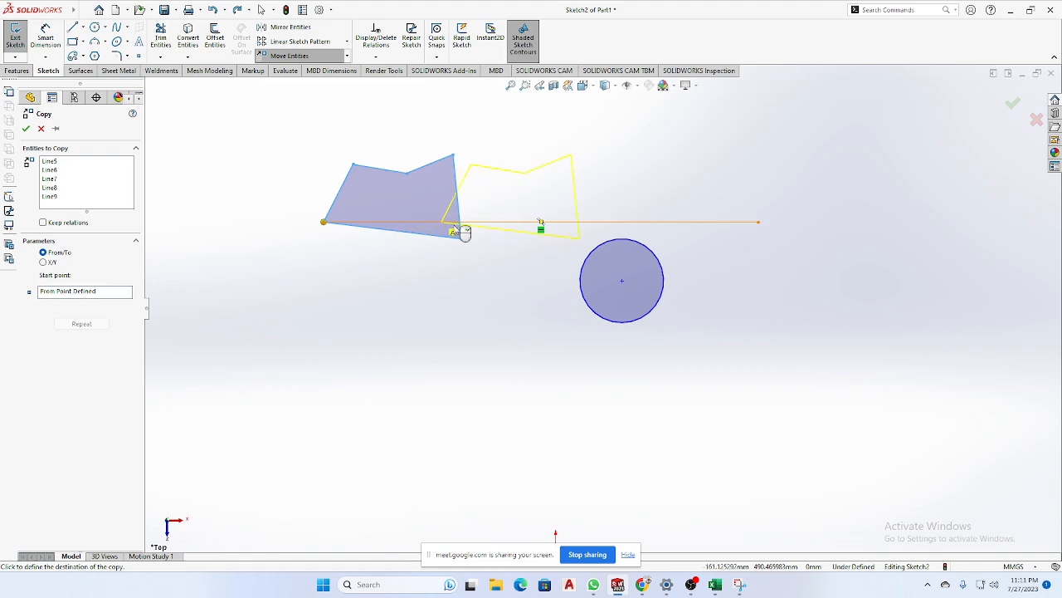
click(758, 223)
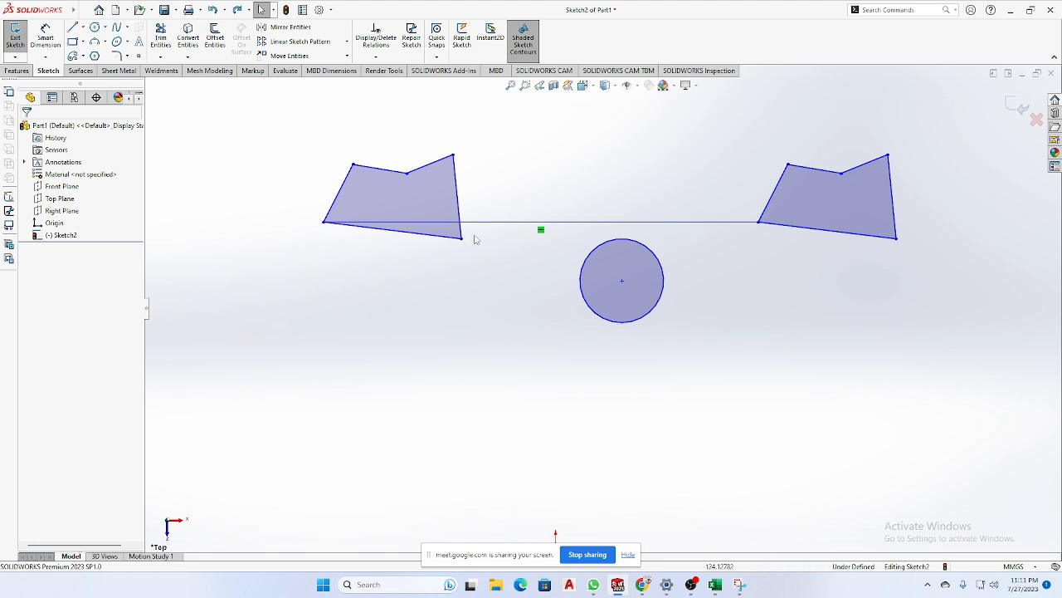
scroll(432, 224, down, 2)
scroll(531, 247, up, 5)
scroll(863, 284, down, 3)
scroll(827, 296, up, 3)
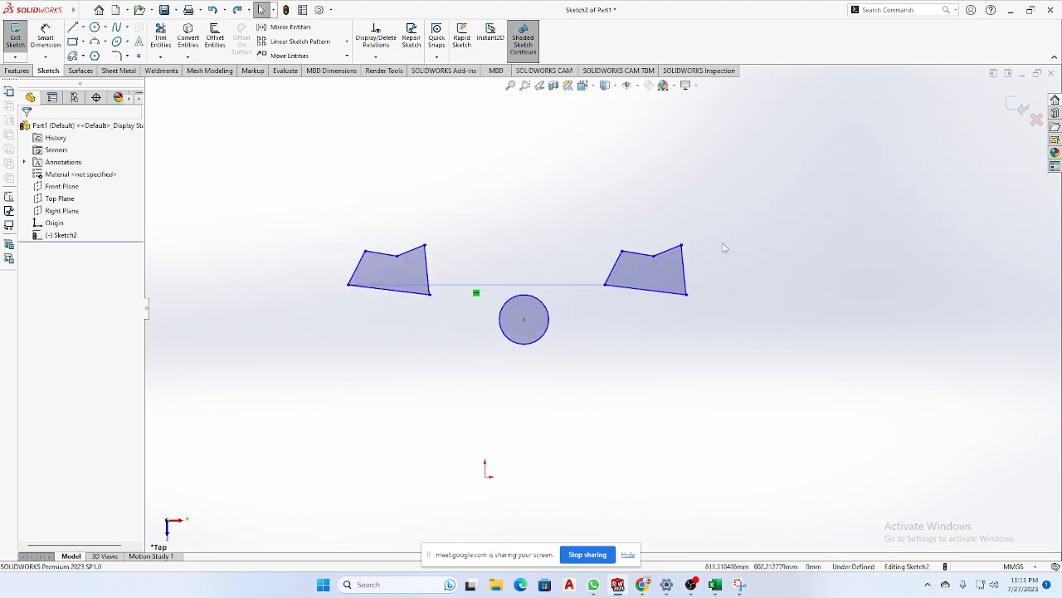
drag(762, 225, 594, 356)
click(580, 369)
scroll(749, 287, up, 2)
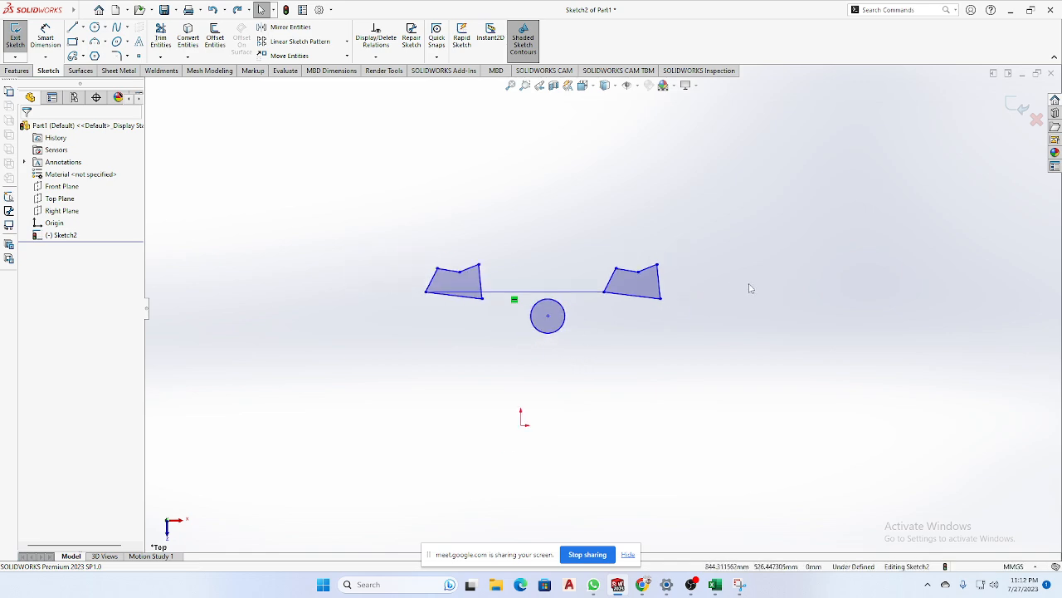
scroll(747, 289, down, 1)
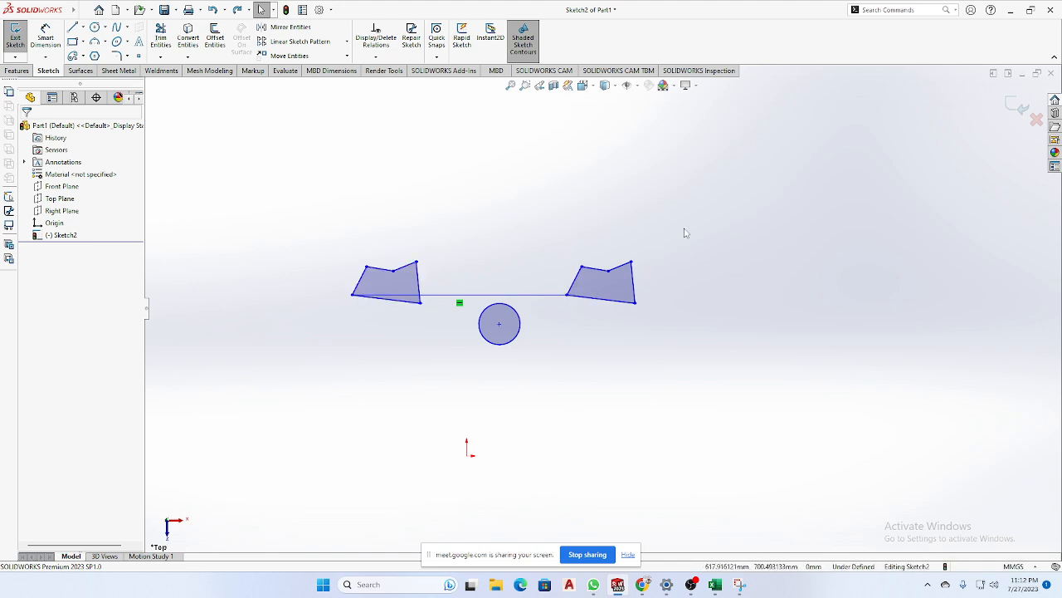
Copy the original polygon with Keep relations enabled, From/To its lower-left vertex and a free point above the horizontal line.
click(347, 55)
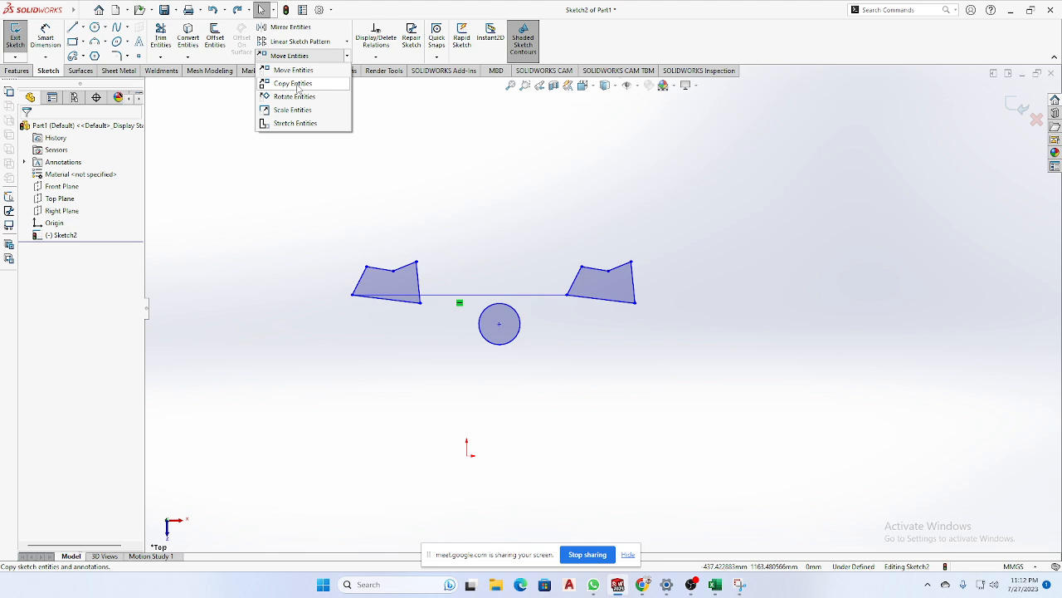
click(293, 84)
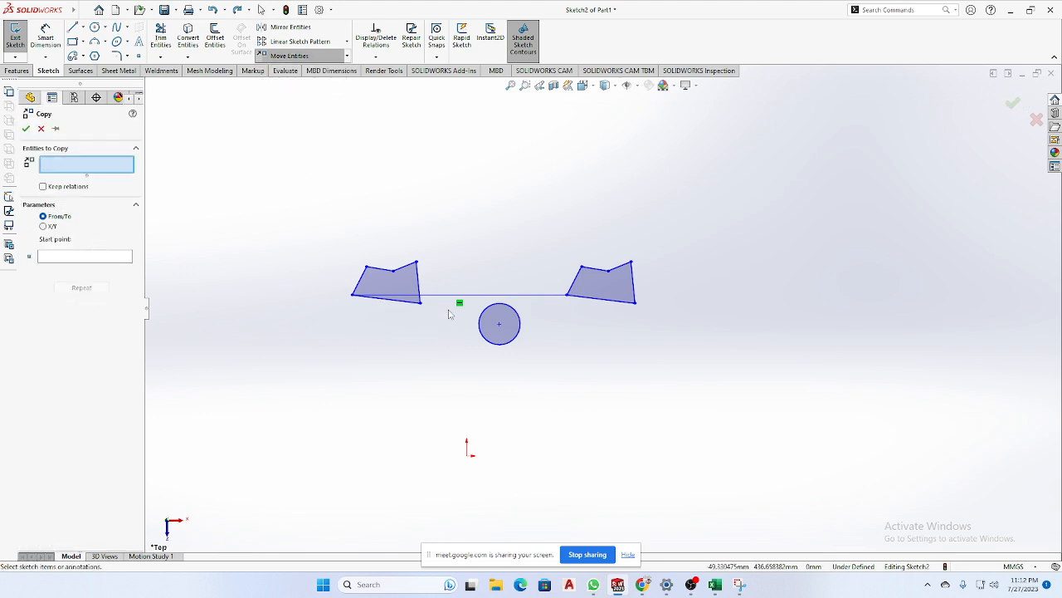
drag(311, 211, 445, 344)
click(56, 292)
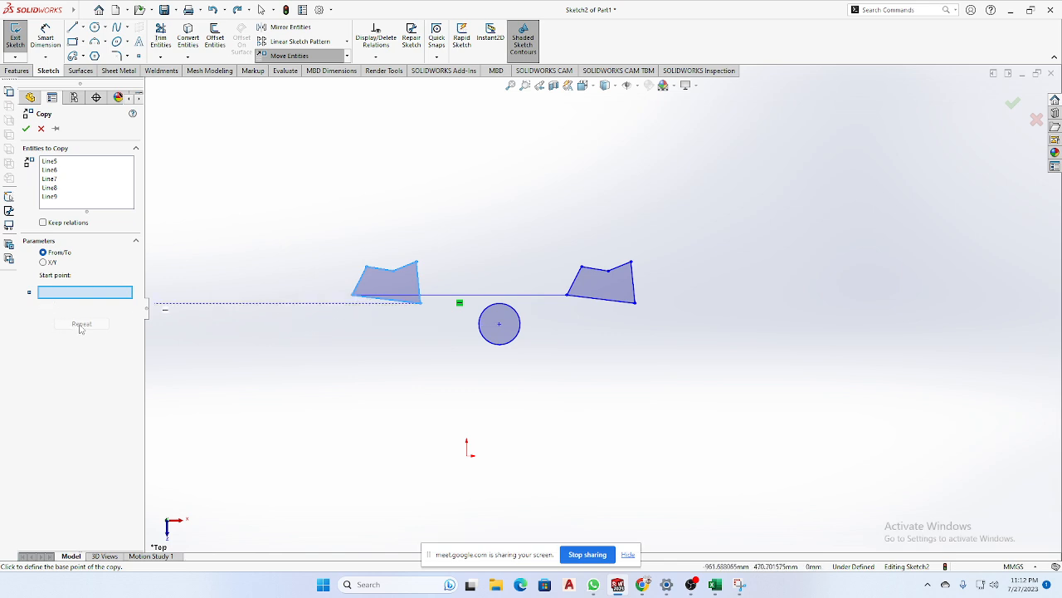
click(43, 262)
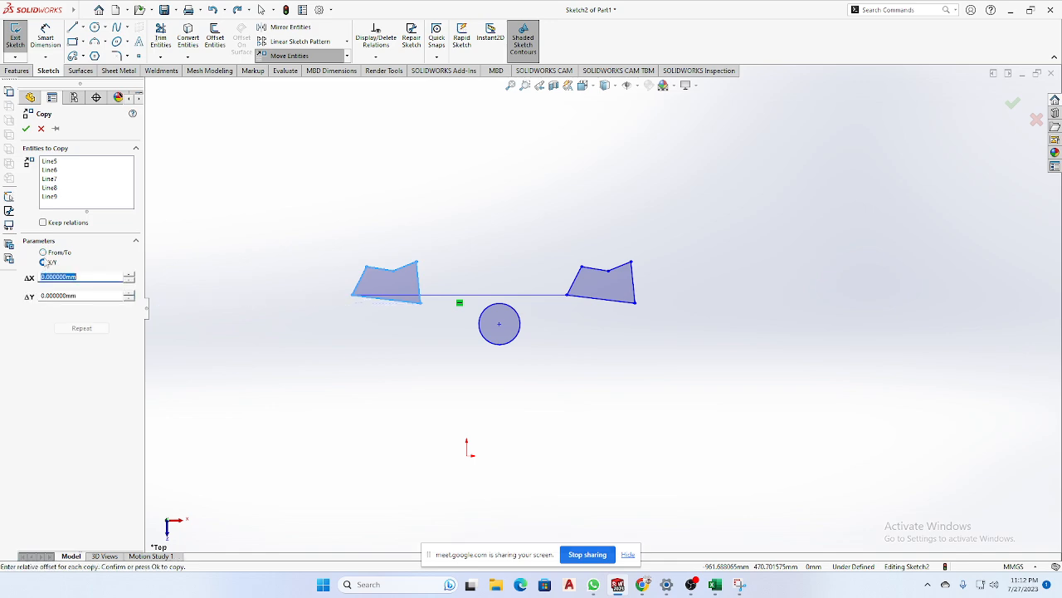
click(46, 256)
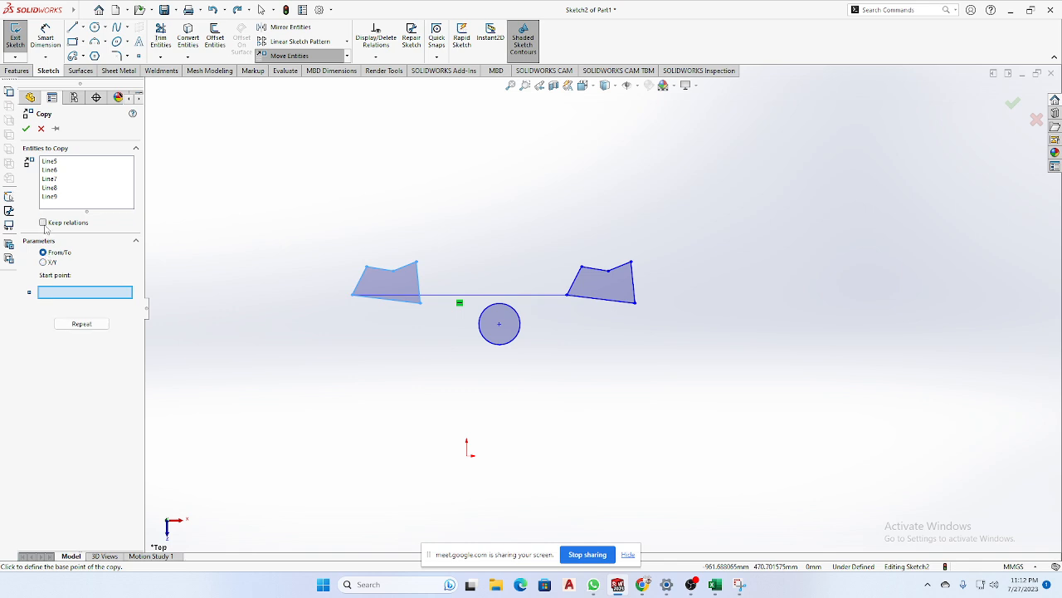
click(89, 326)
click(352, 296)
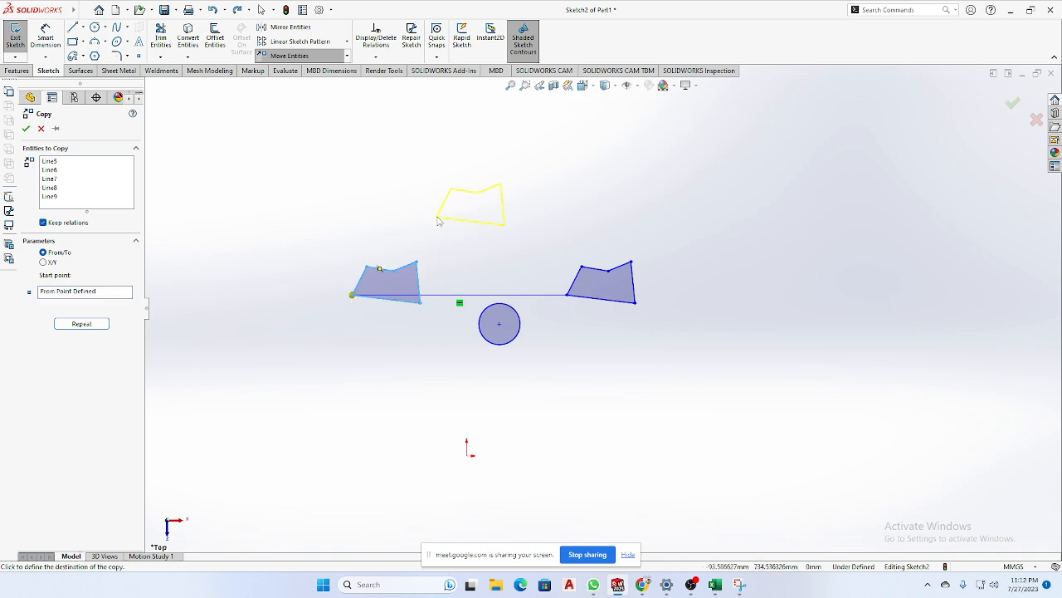
click(439, 220)
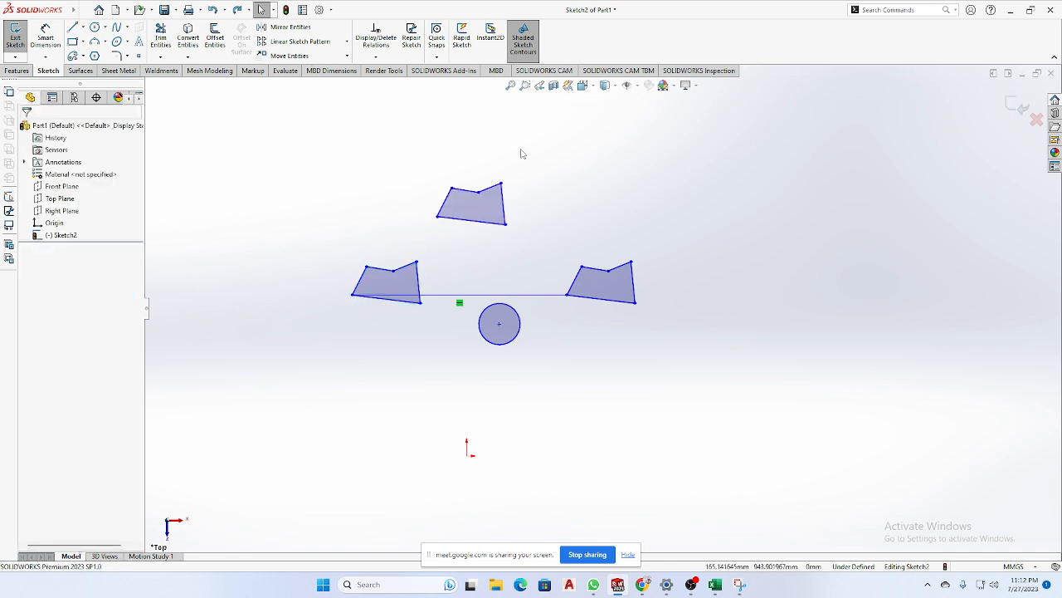
Duplicate the uppermost polygon through the clipboard, pasting one copy below the circle and another far to its upper right.
drag(529, 150, 415, 238)
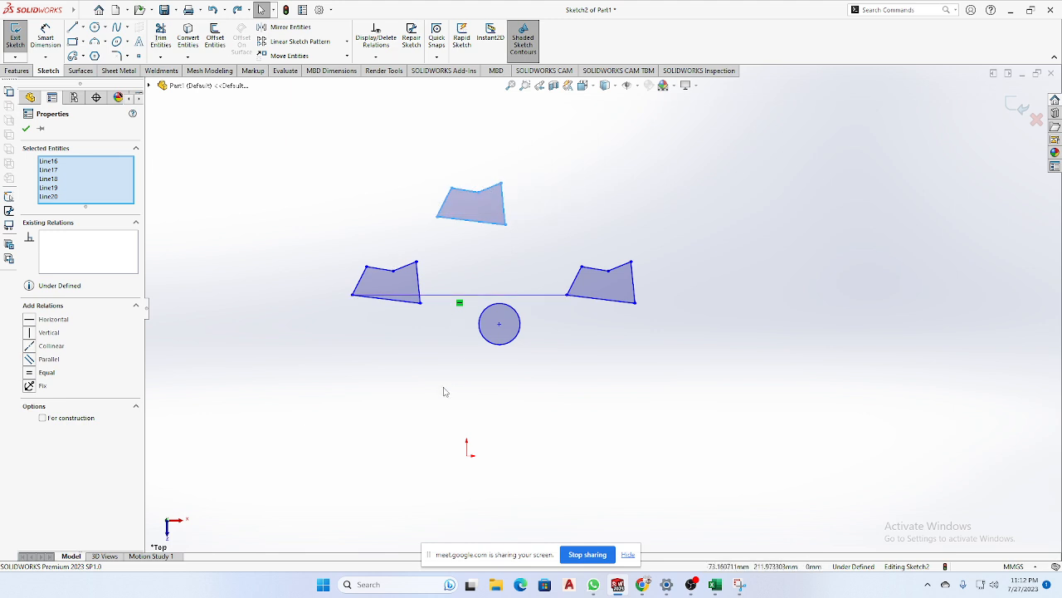
key(ctrl+v)
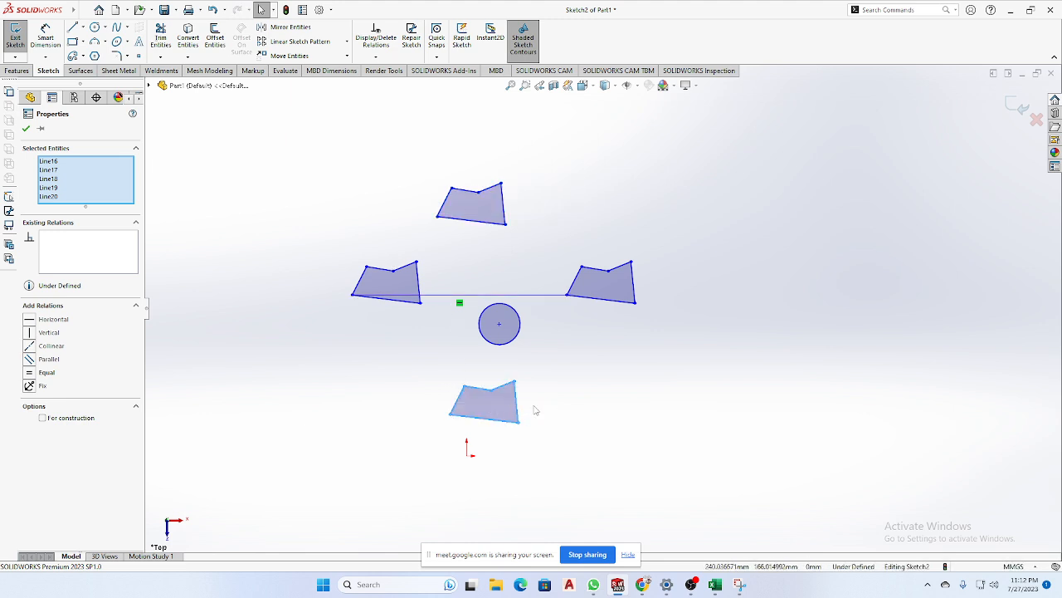
drag(550, 371, 328, 415)
click(776, 208)
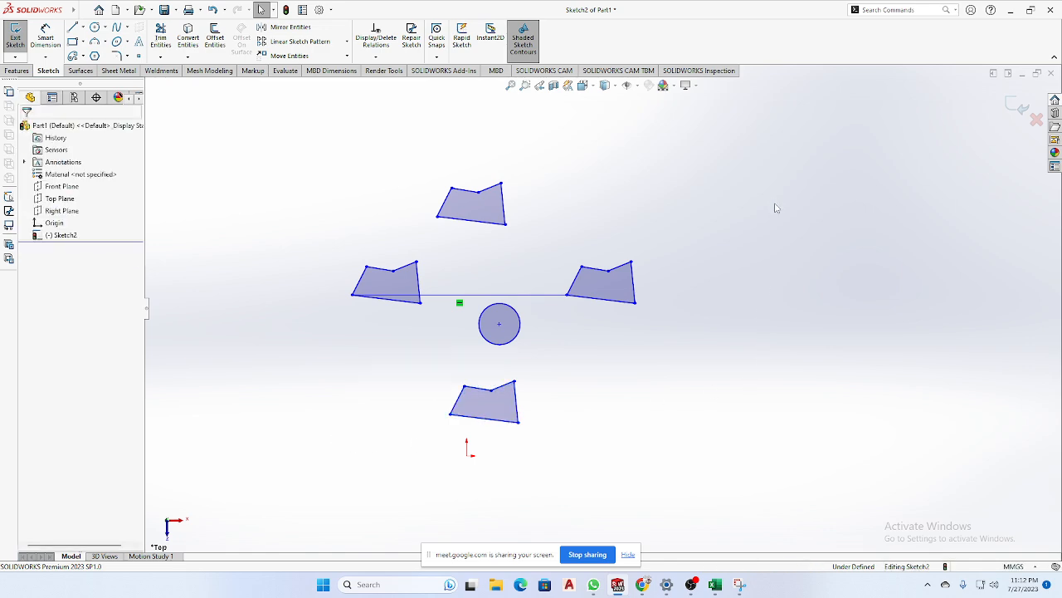
key(ctrl+v)
scroll(743, 229, down, 2)
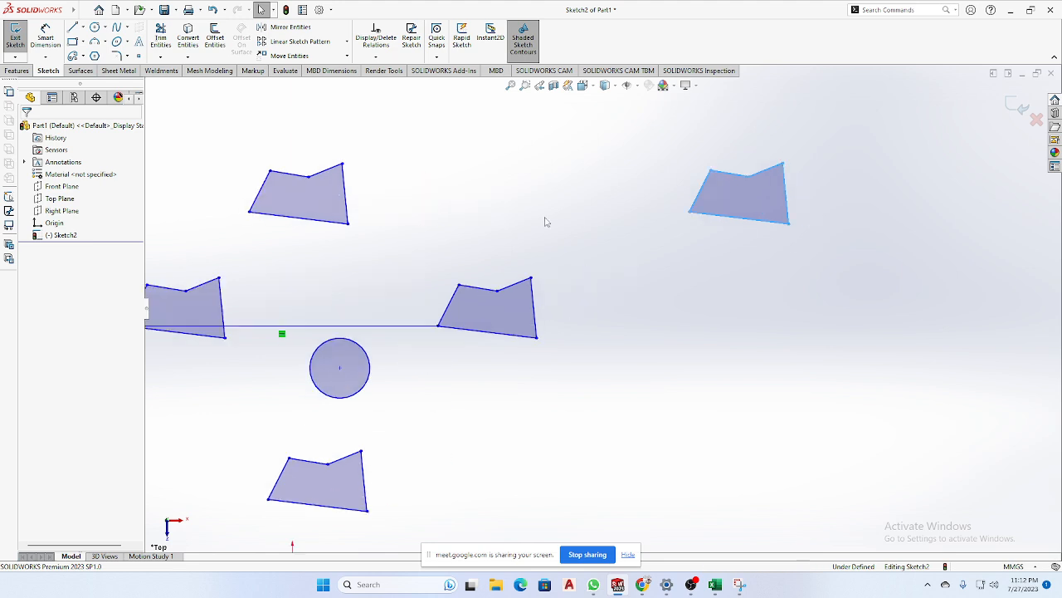
Paste another copy of the polygon into the empty area far to the upper left of the circle.
scroll(548, 224, up, 4)
click(205, 150)
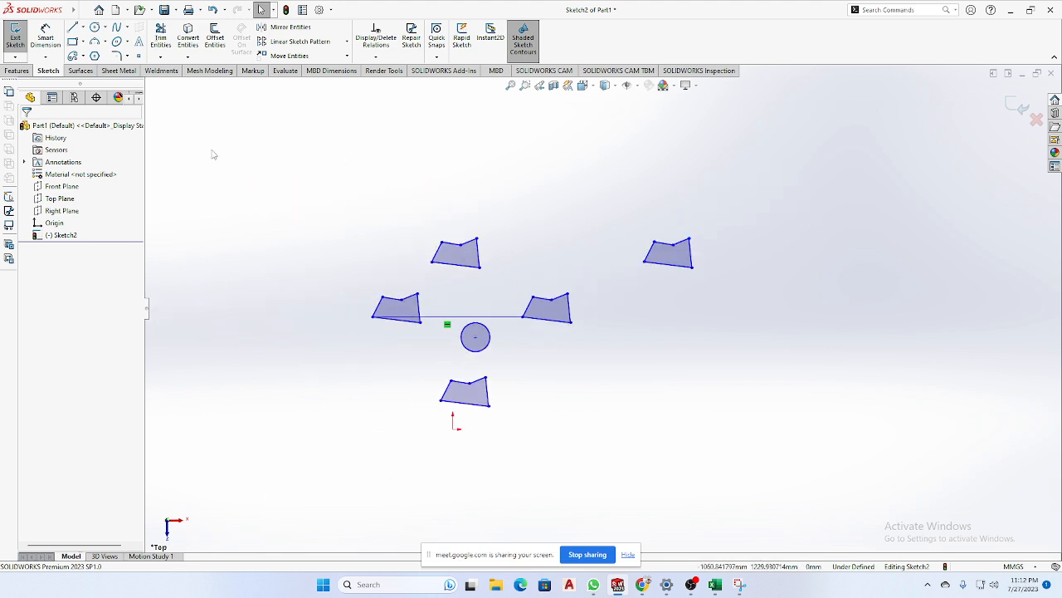
key(ctrl+v)
Move the upper-left polygon with Move Entities, From/To its lower-left vertex and a free point a short distance to its right.
drag(266, 116, 174, 186)
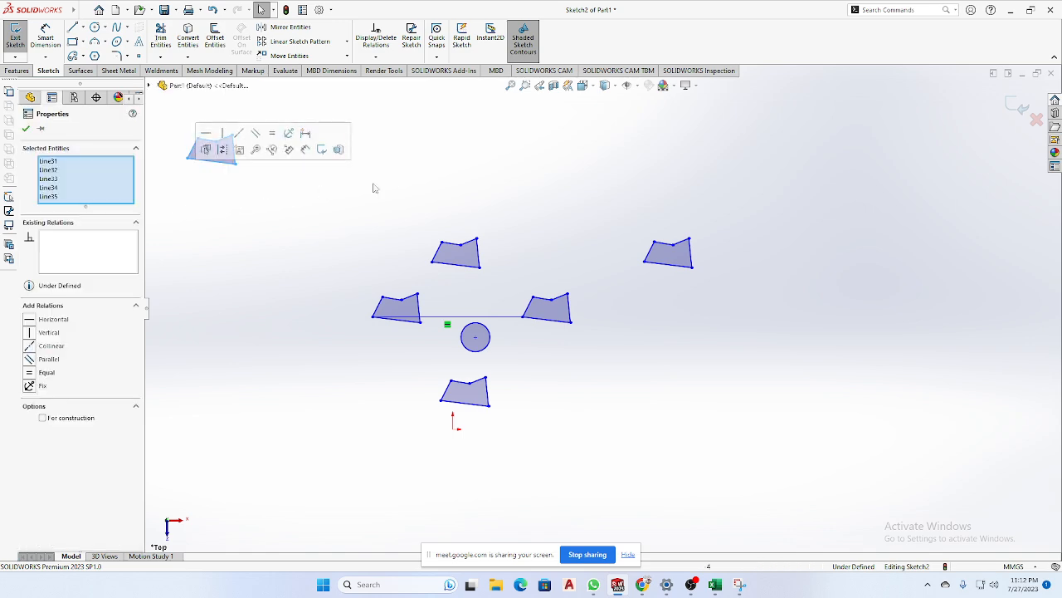
click(347, 55)
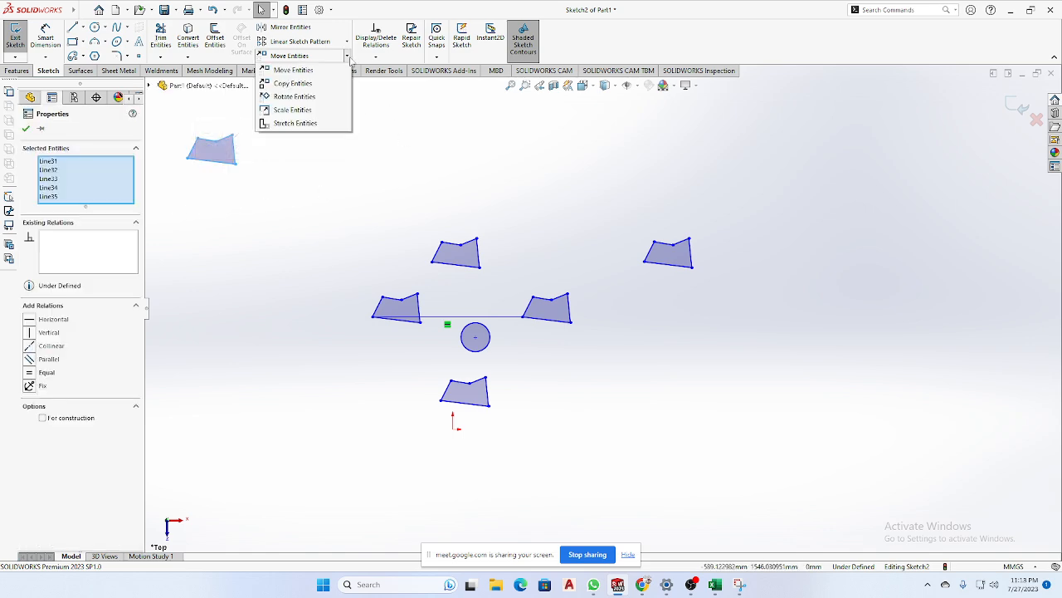
click(292, 70)
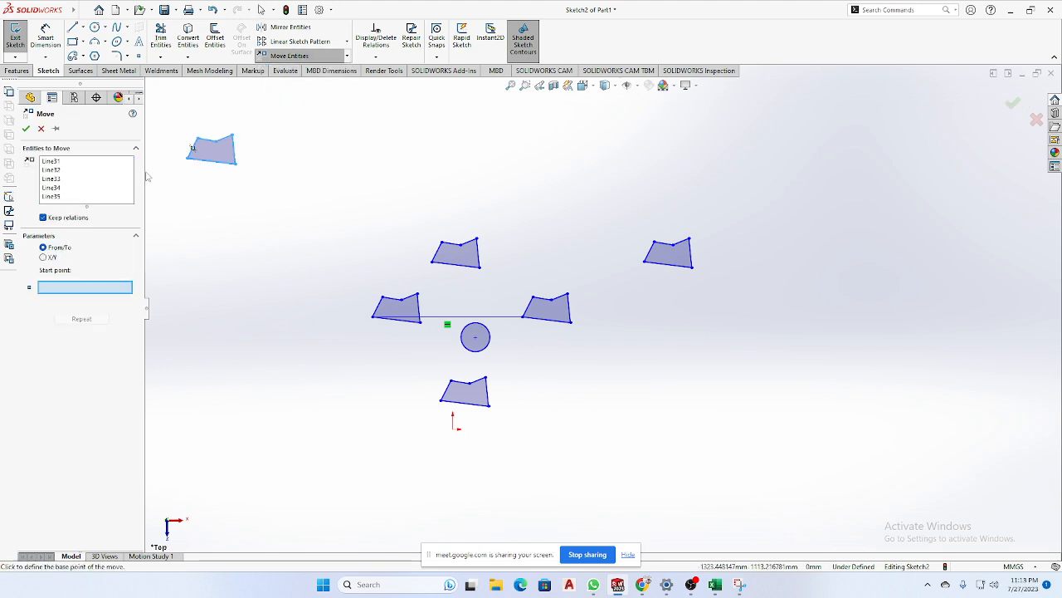
click(188, 157)
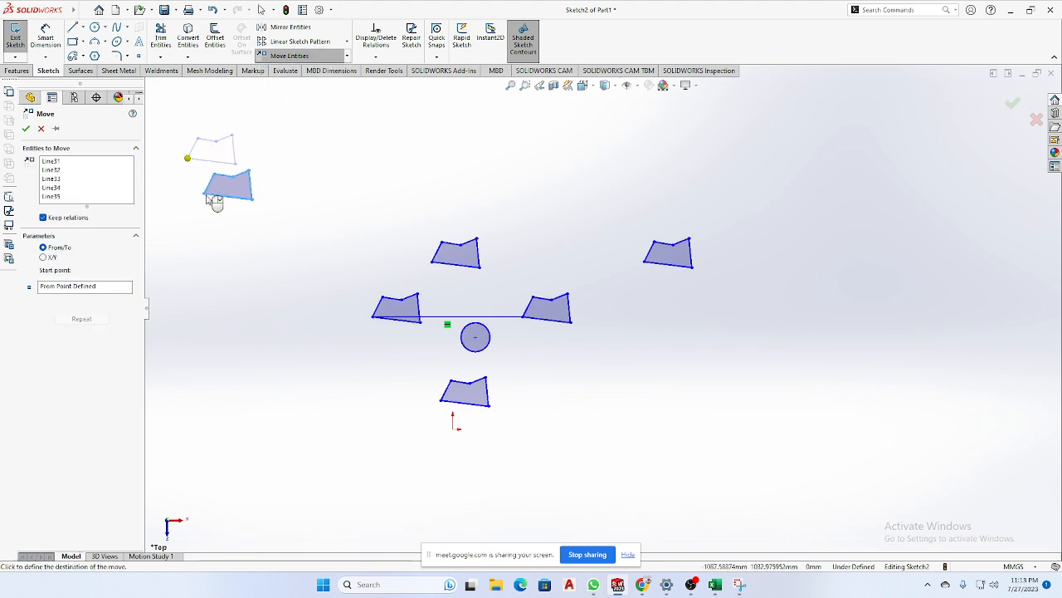
click(262, 155)
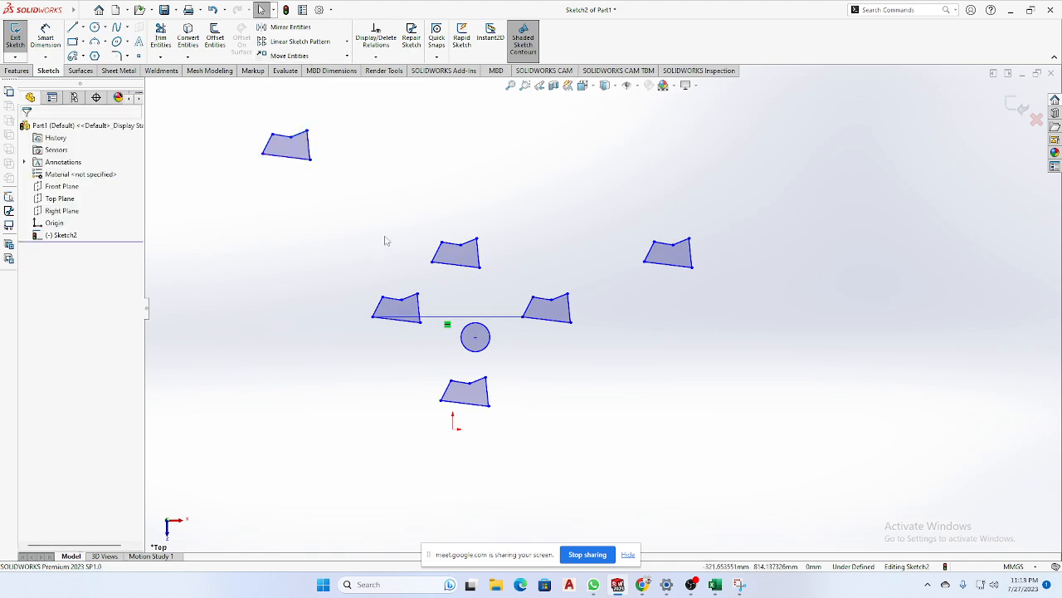
Demonstrate selecting the upper-left polygon with crossing and window selection boxes, clearing the selection each time.
drag(355, 107, 235, 225)
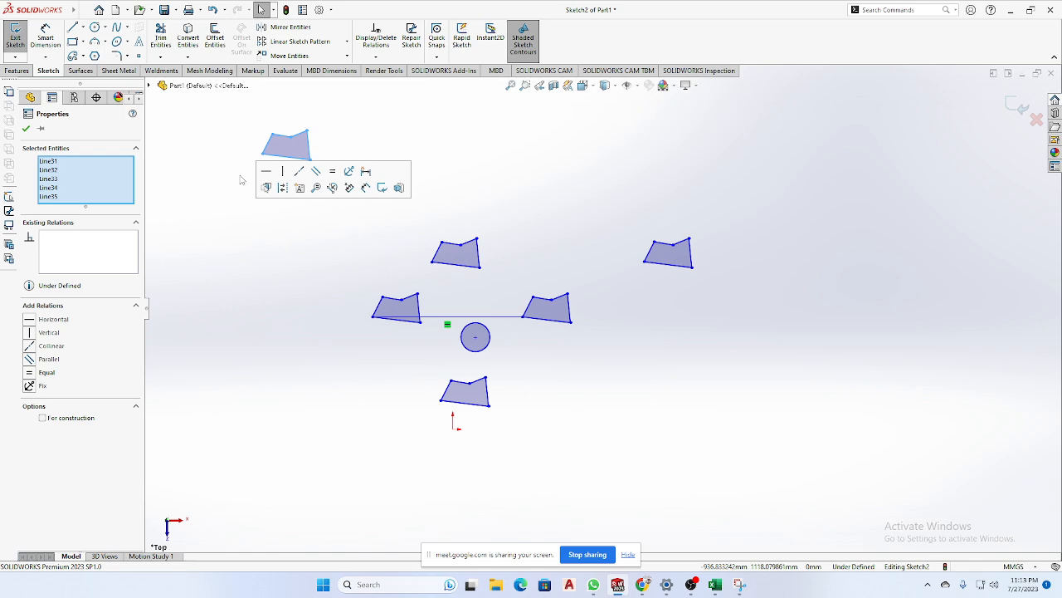
click(351, 123)
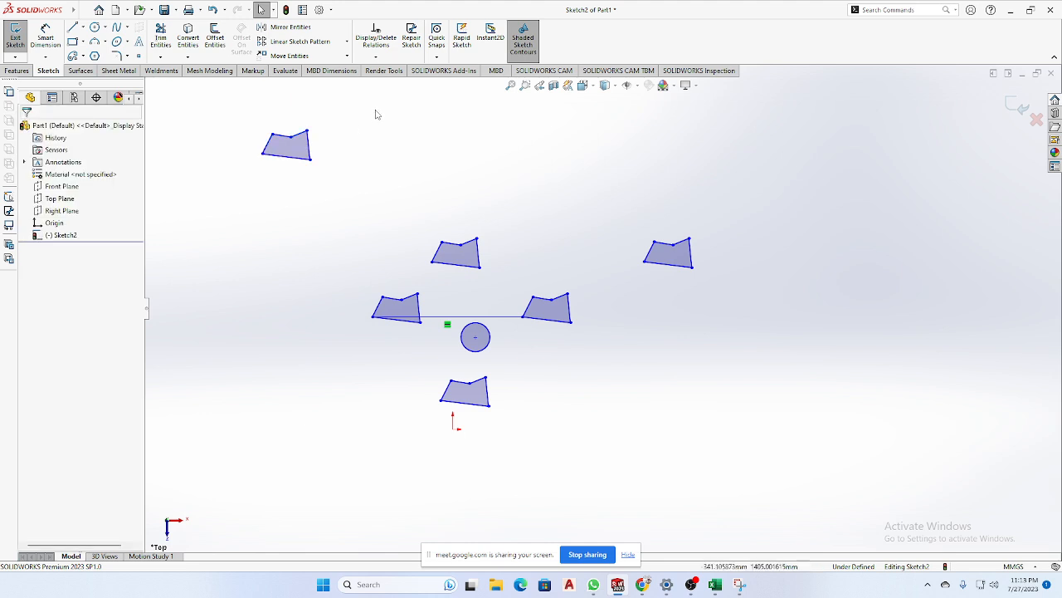
drag(376, 108, 223, 207)
click(221, 233)
drag(325, 101, 236, 204)
click(234, 214)
drag(255, 120, 323, 191)
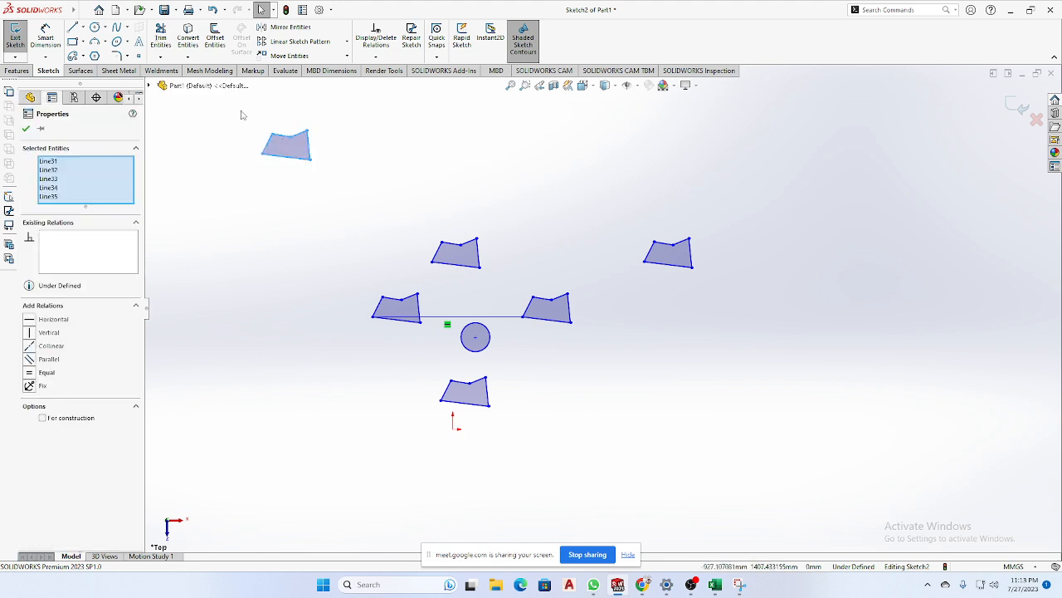
click(359, 211)
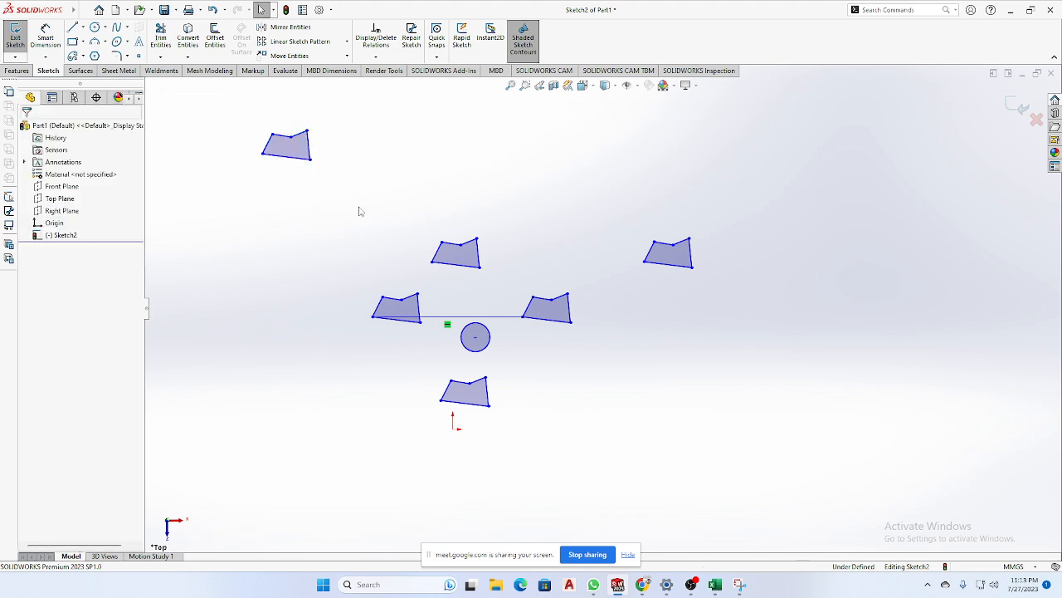
click(376, 57)
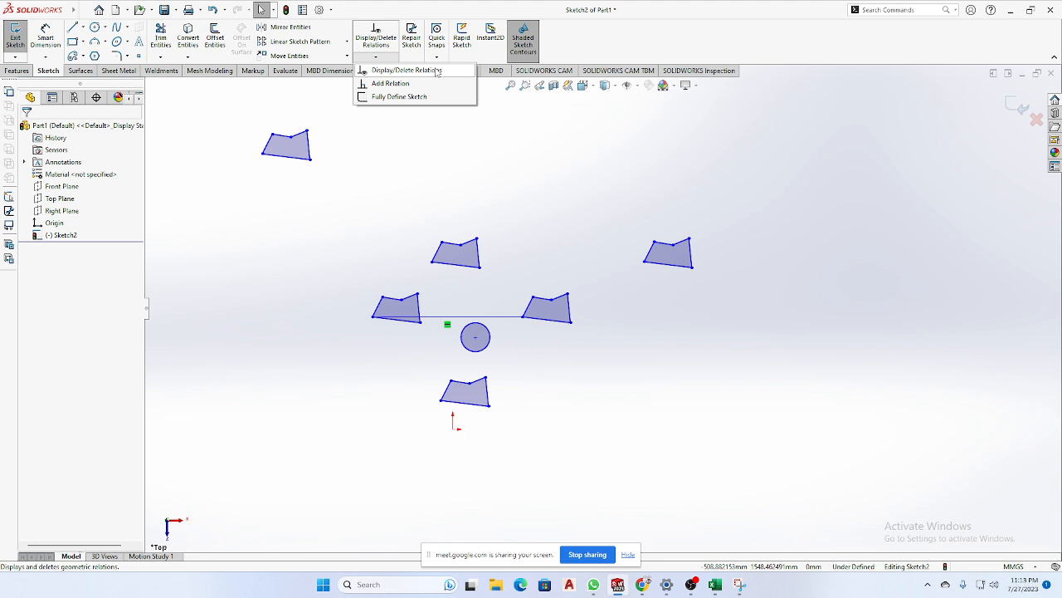
click(347, 55)
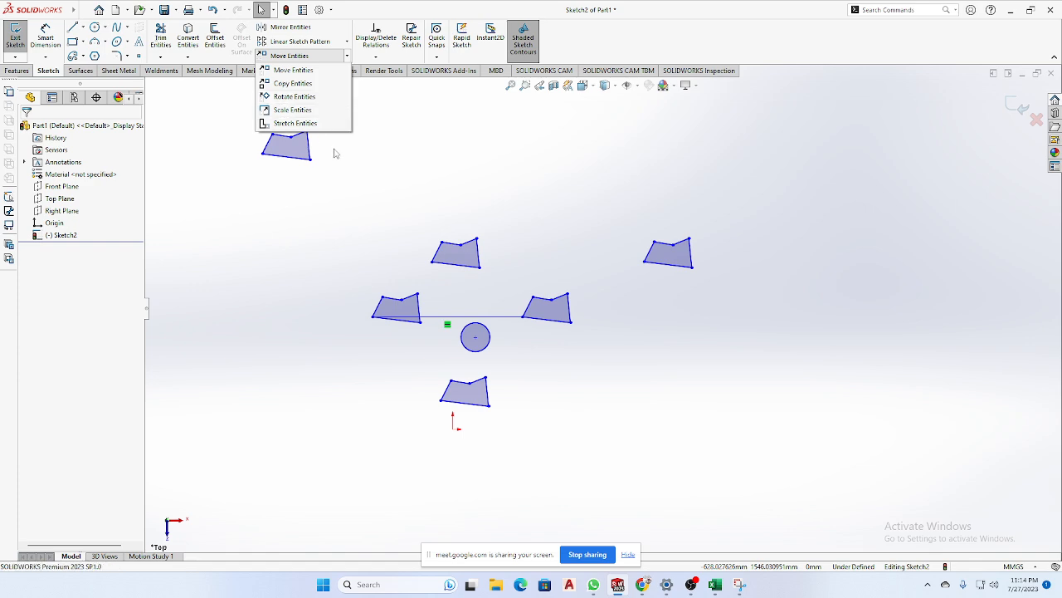
click(492, 228)
drag(495, 226, 402, 275)
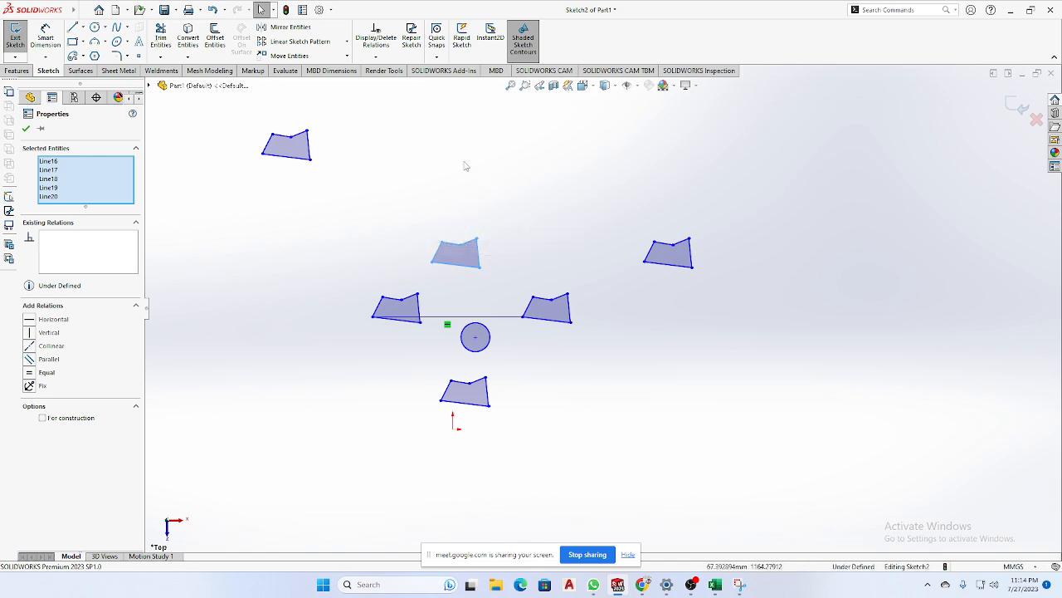
click(347, 55)
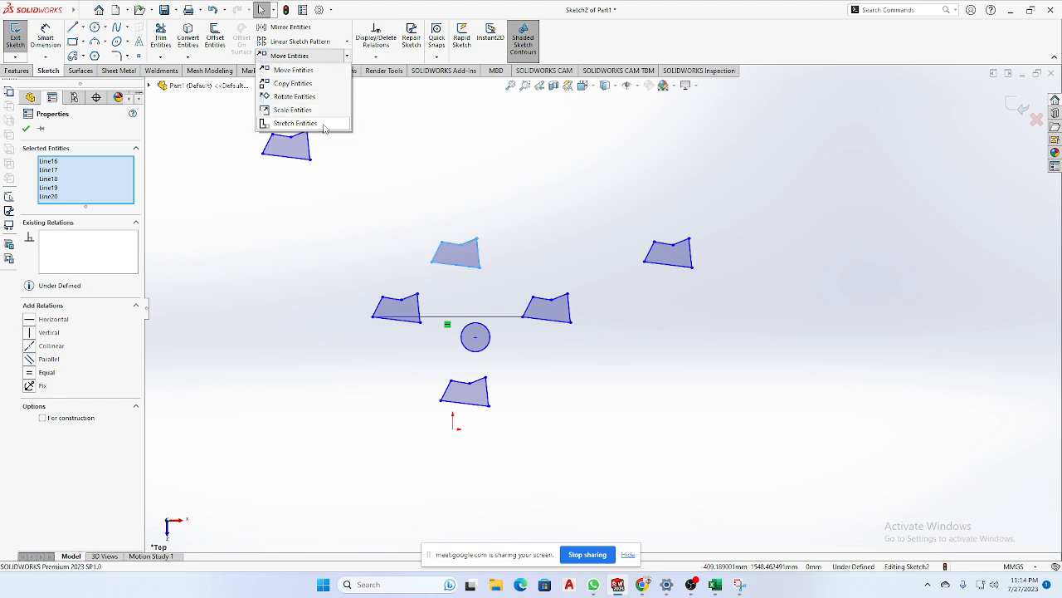
click(462, 190)
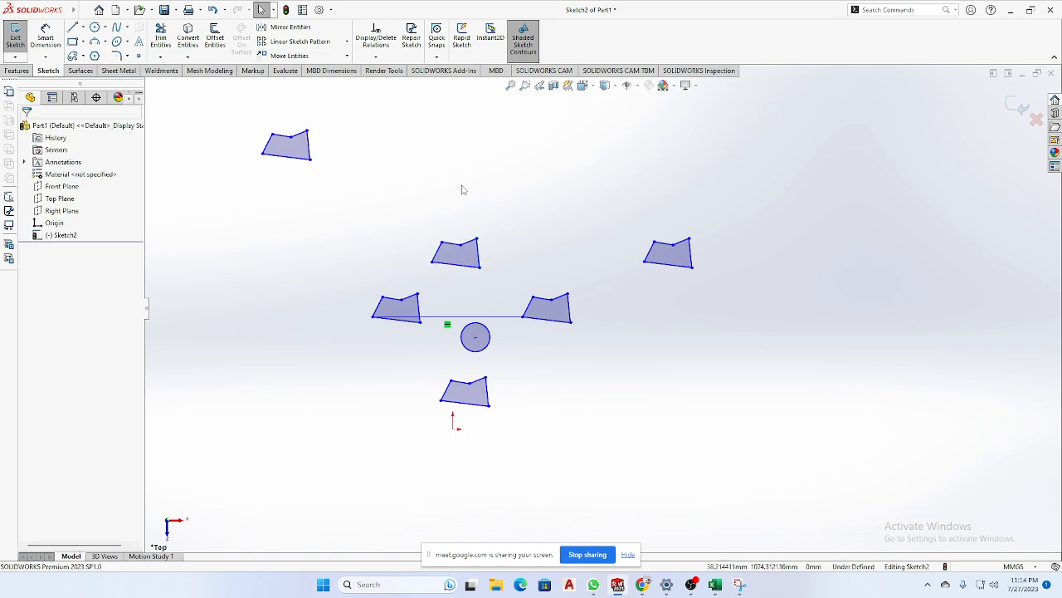
Sketch an upright corner rectangle about 215 mm wide and 695 mm tall to the right of the polygons.
click(73, 41)
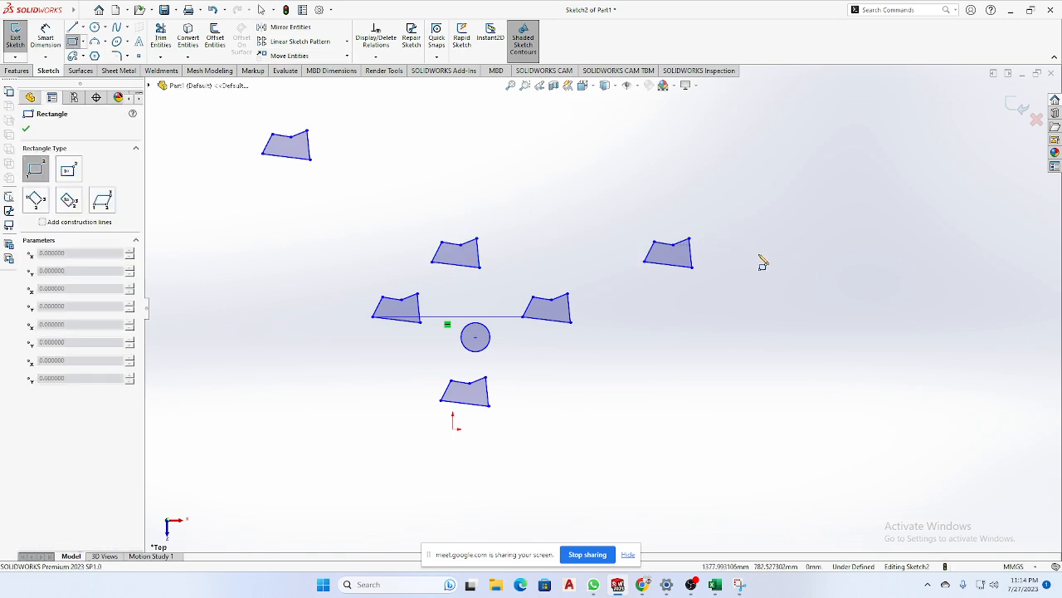
scroll(674, 257, up, 1)
click(755, 181)
click(797, 313)
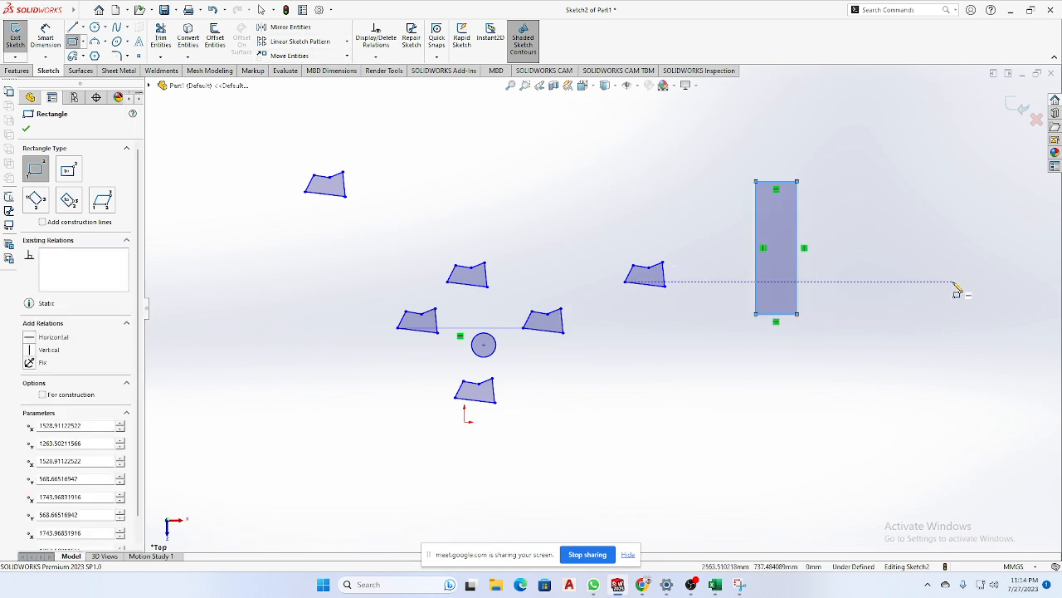
Preview a 90° rotation of the rectangle with Rotate Entities, using its lower-left corner as the center of rotation.
click(347, 55)
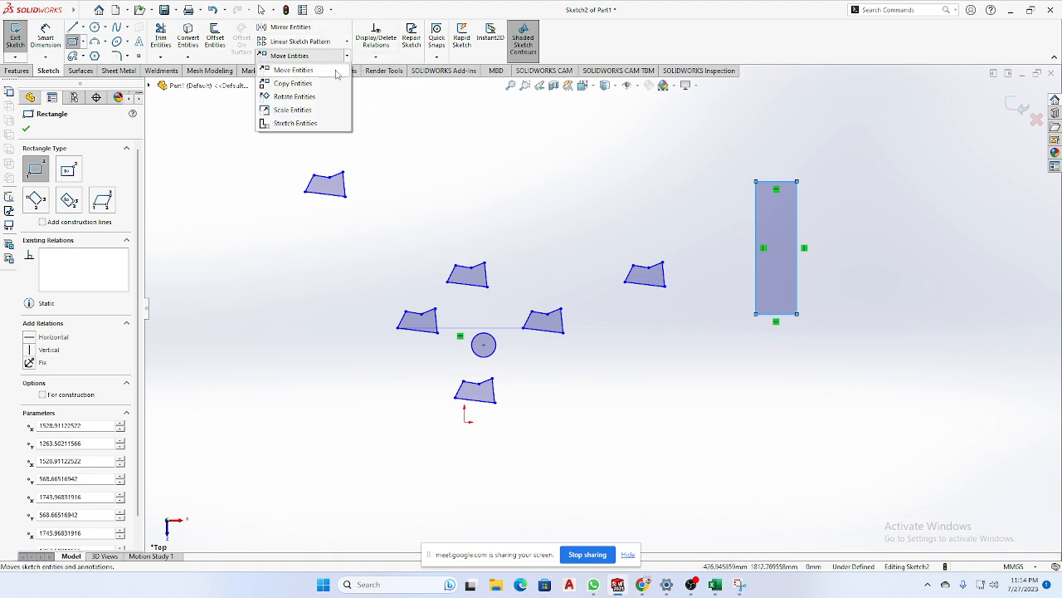
click(291, 96)
click(877, 152)
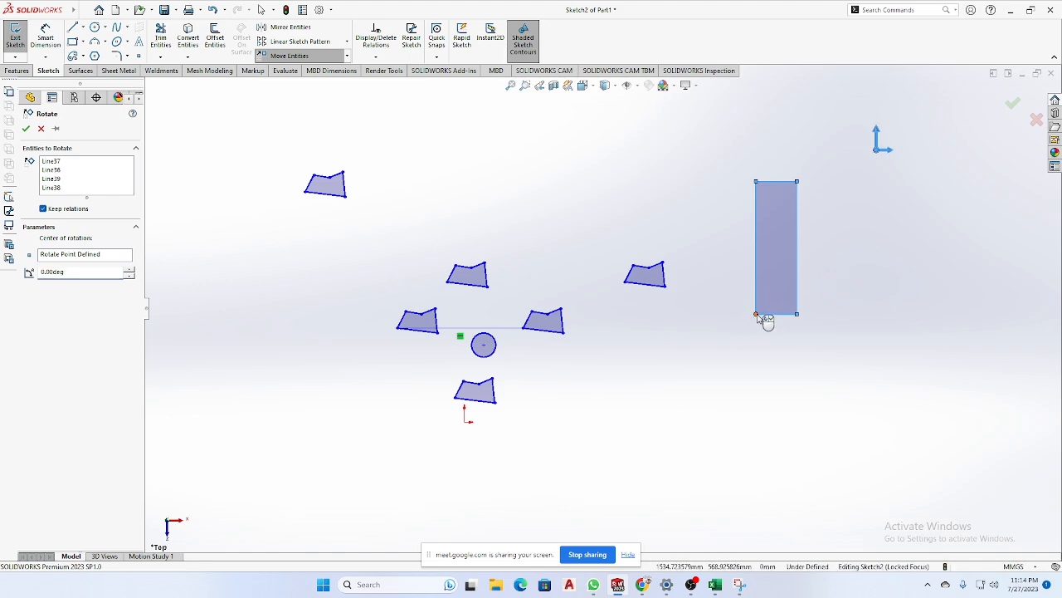
mouse_move(757, 315)
mouse_down()
mouse_move(838, 233)
mouse_move(787, 308)
mouse_move(764, 315)
mouse_up()
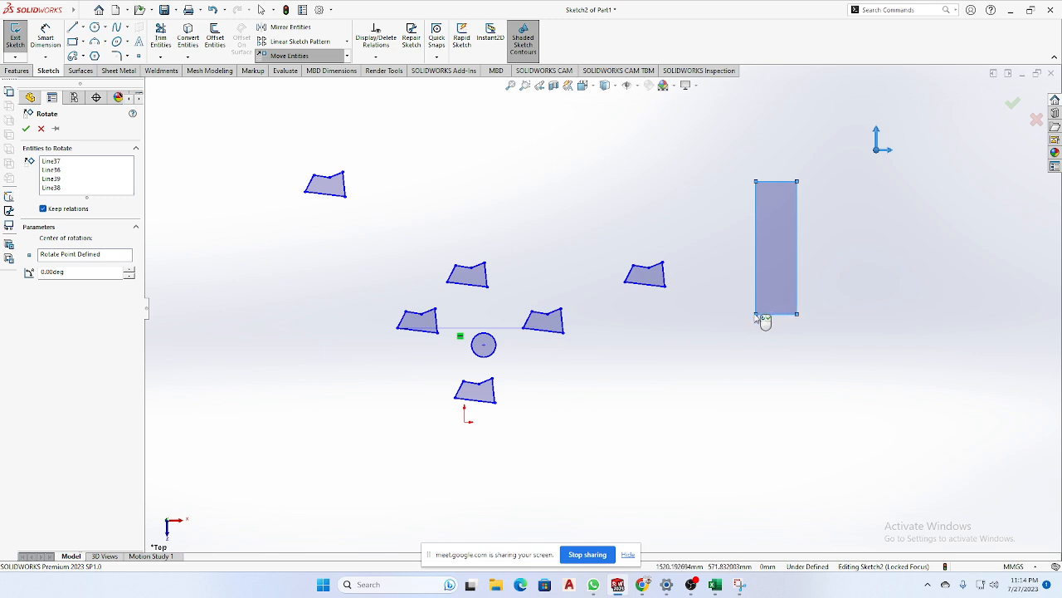
click(88, 257)
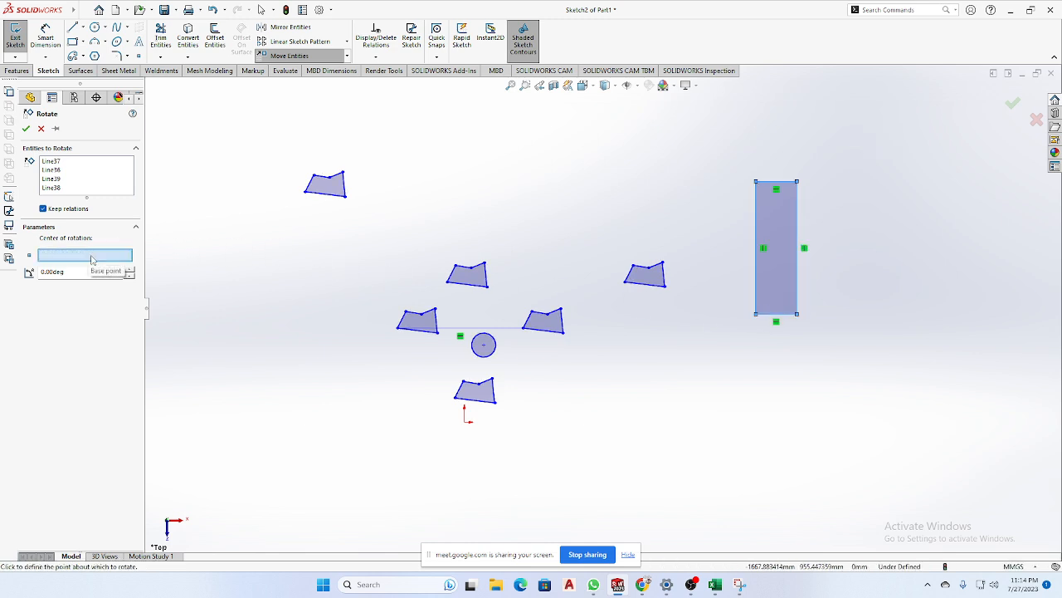
click(756, 315)
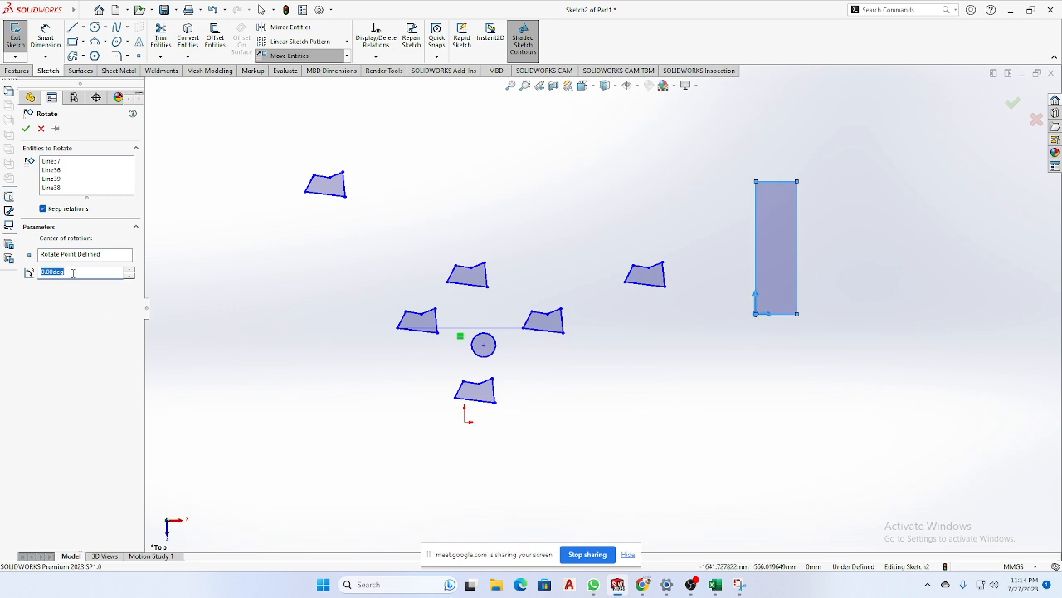
text(90)
key(Return)
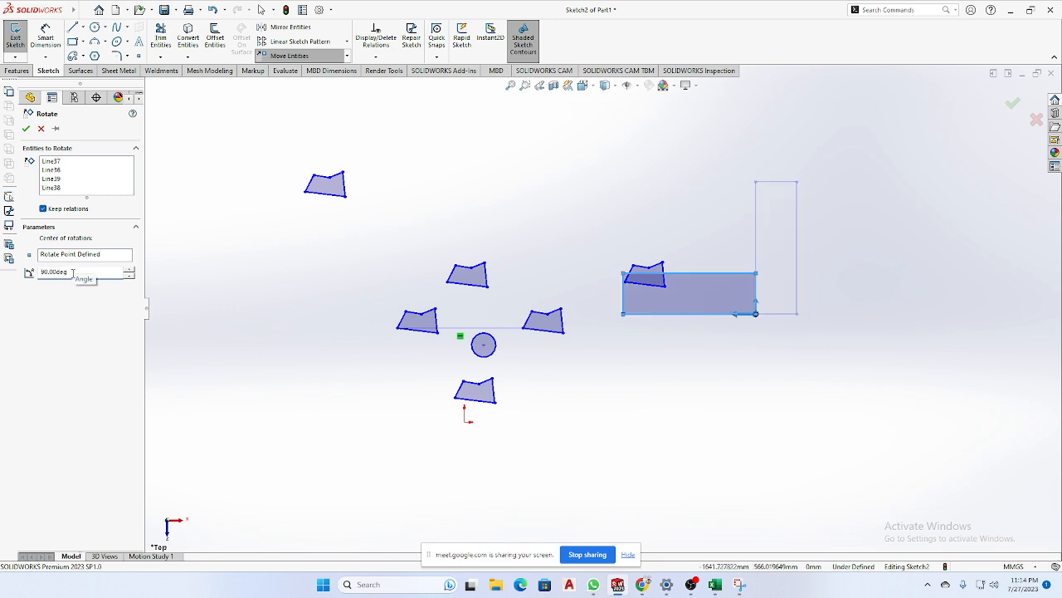
Preview the rectangle's rotation at -90°, 18° and 180° in turn about the same corner.
drag(83, 274, 18, 275)
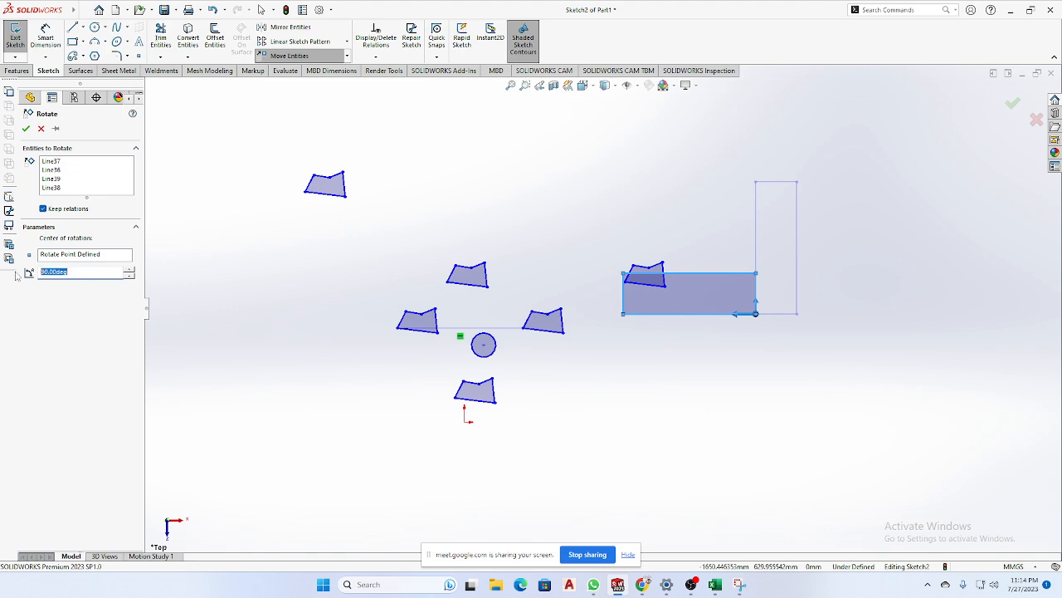
text(-90)
key(Return)
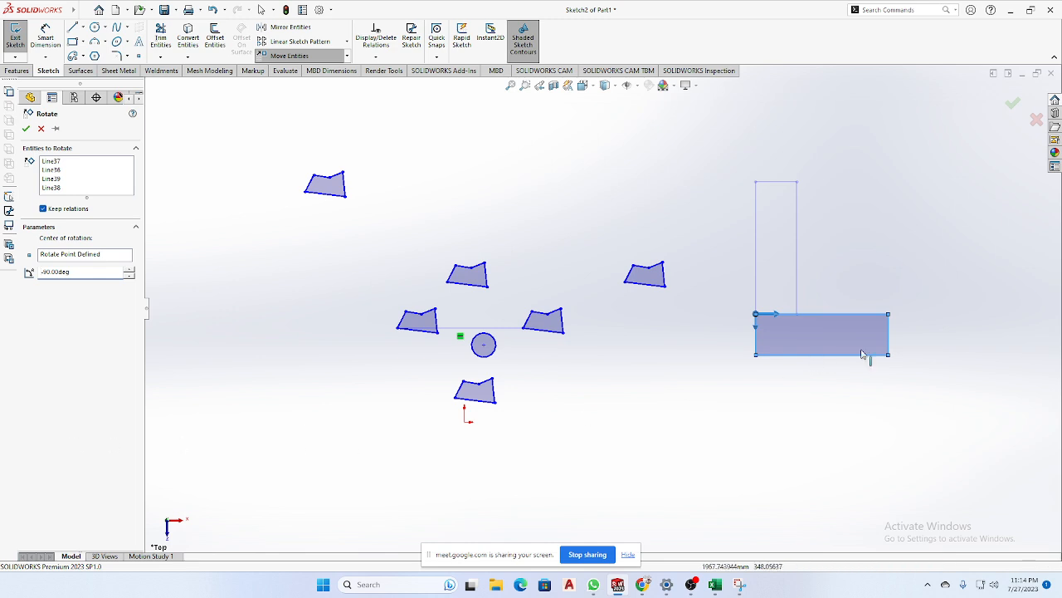
drag(74, 272, 31, 272)
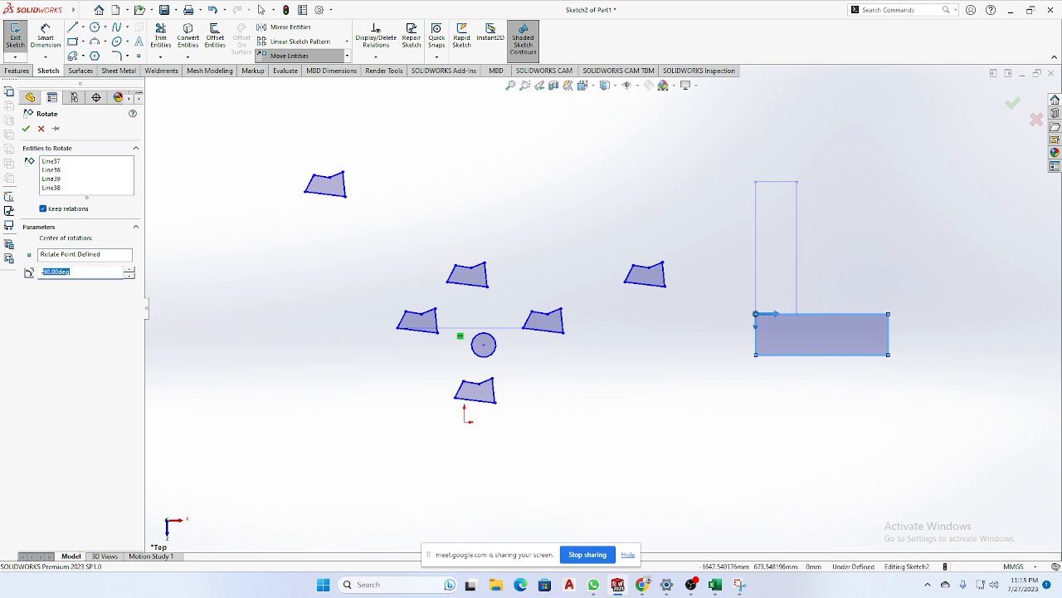
text(10)
key(Return)
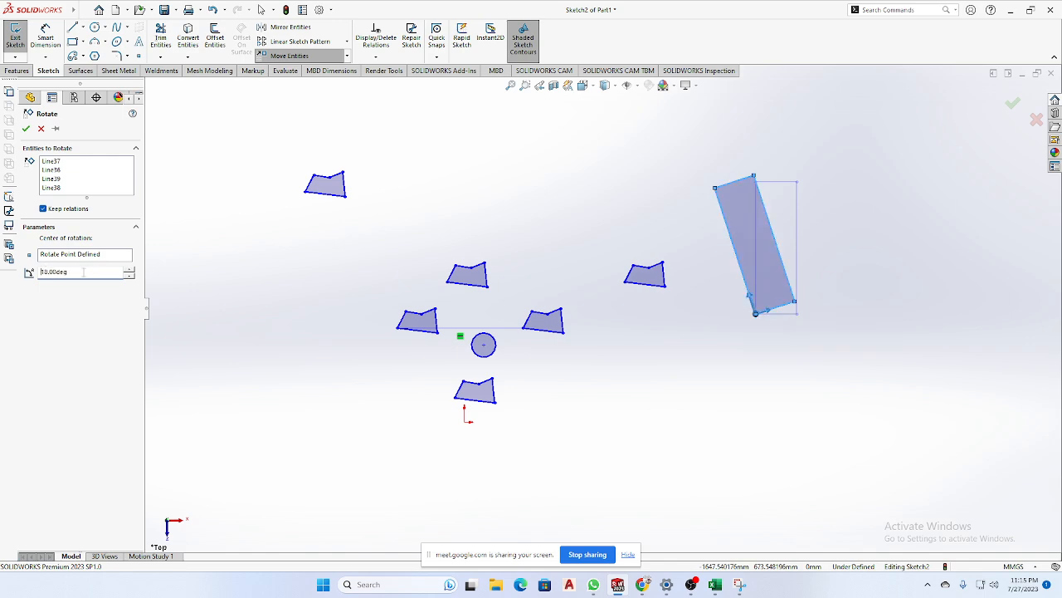
drag(83, 272, 2, 285)
text(180)
key(Return)
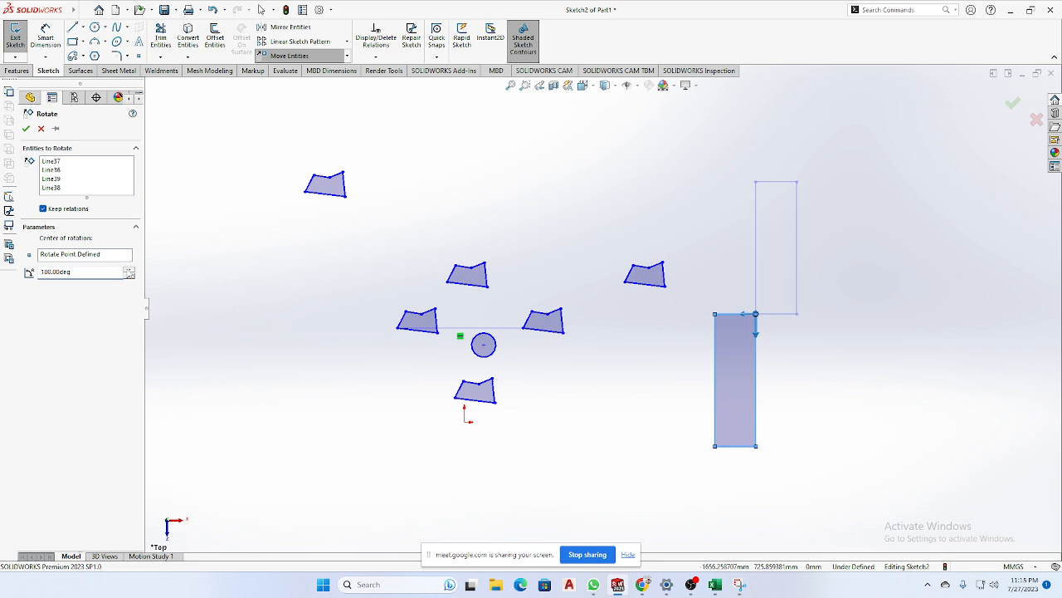
Increase the rectangle's rotation angle in increments to 208°, and cancel the rotation.
click(129, 270)
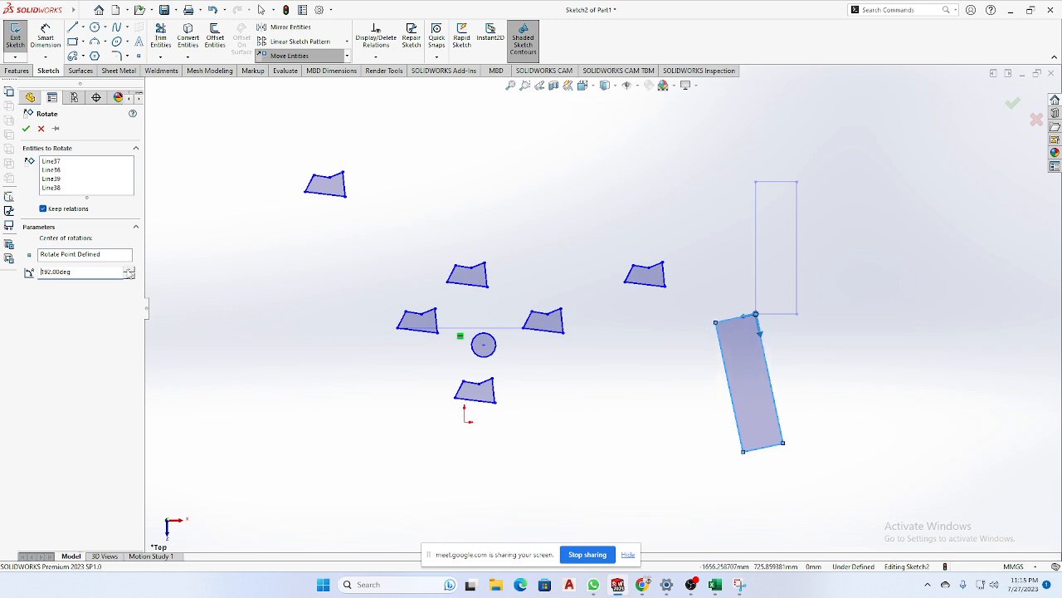
click(128, 270)
click(129, 269)
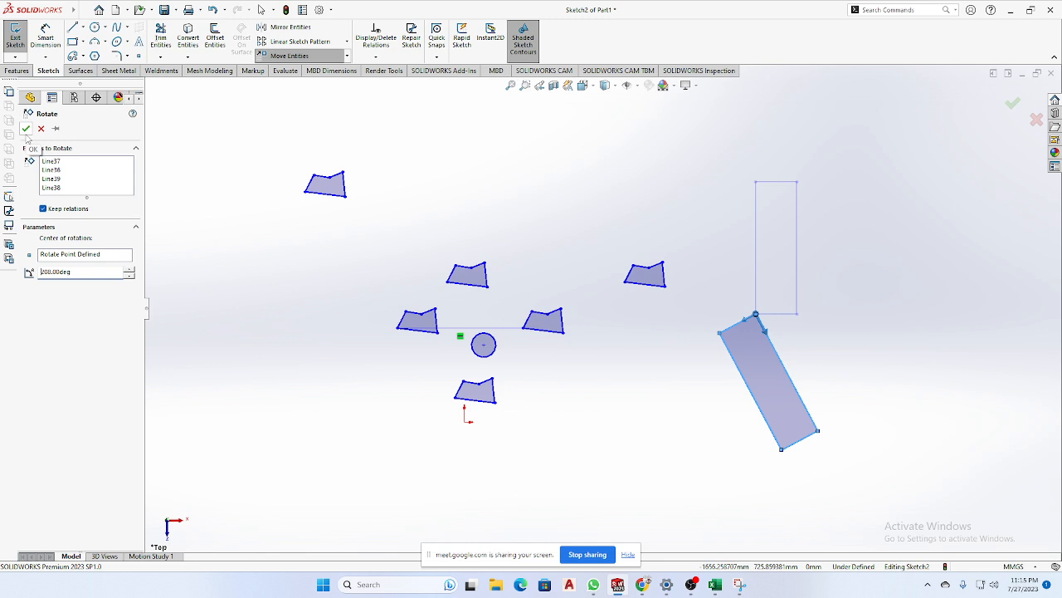
scroll(664, 346, up, 1)
scroll(777, 356, down, 1)
scroll(776, 344, up, 1)
scroll(772, 334, down, 1)
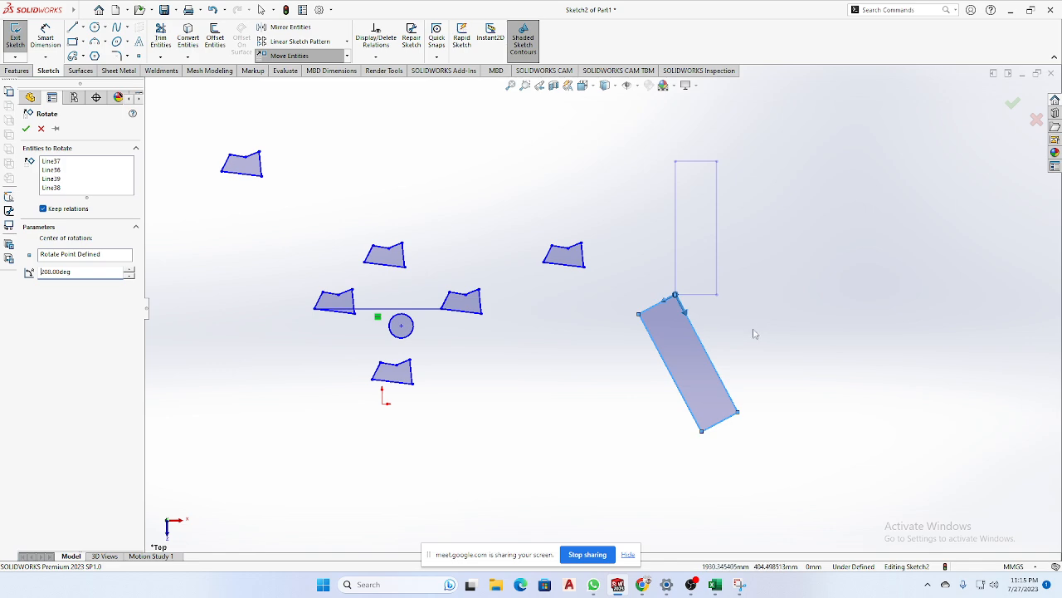
key(Escape)
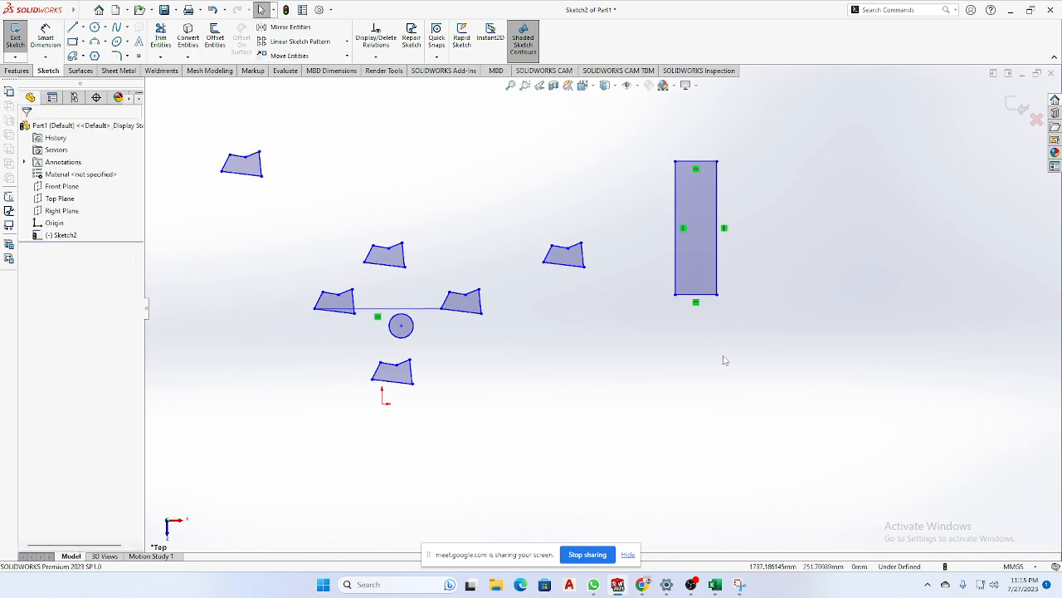
Set up a 90° rotation of the upright rectangle with Rotate Entities, using its lower-right corner as the center of rotation.
click(347, 55)
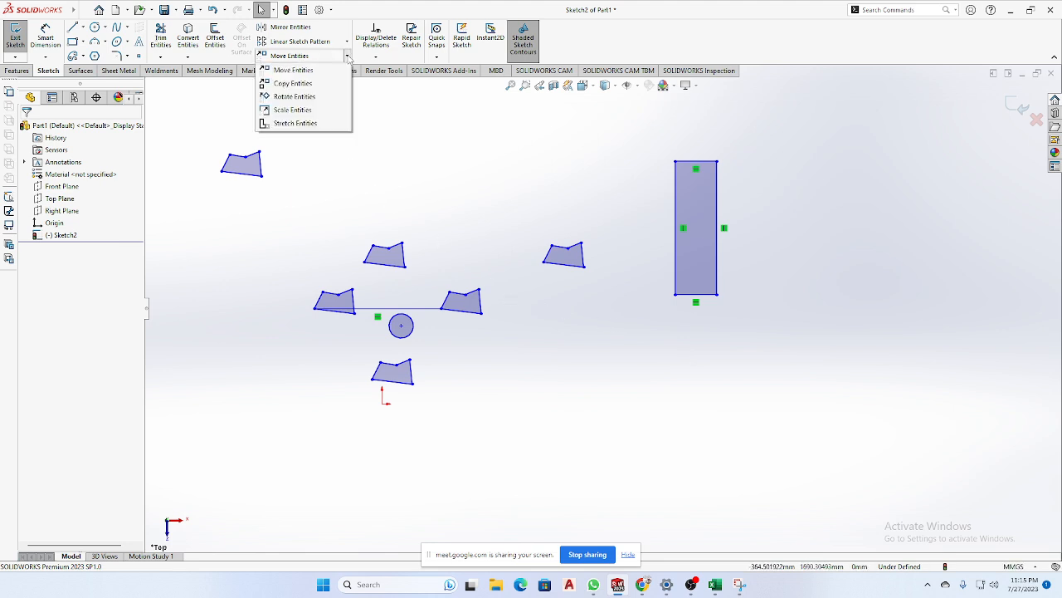
click(299, 96)
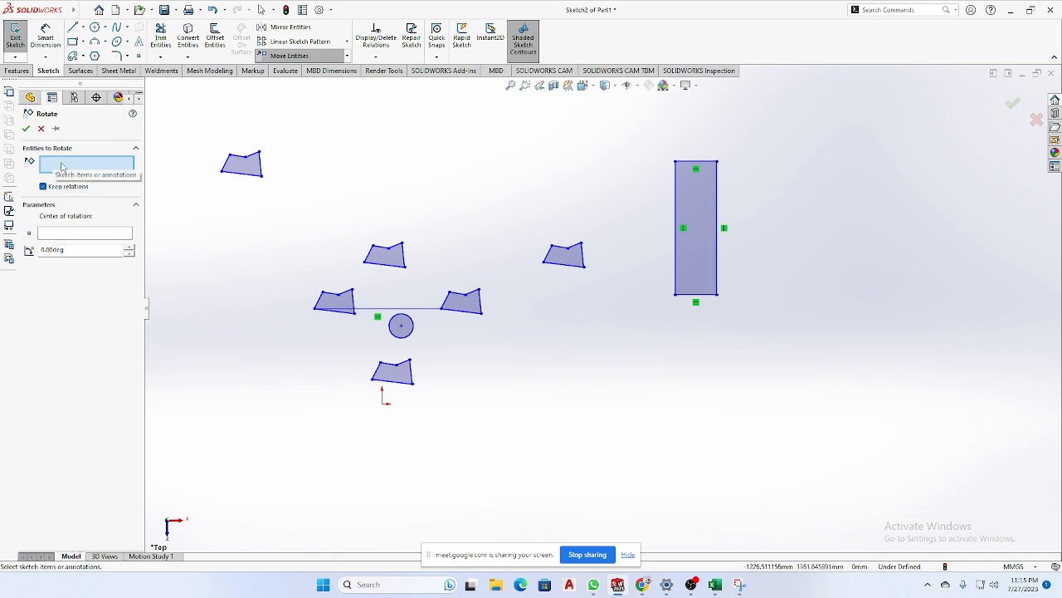
drag(747, 145, 629, 334)
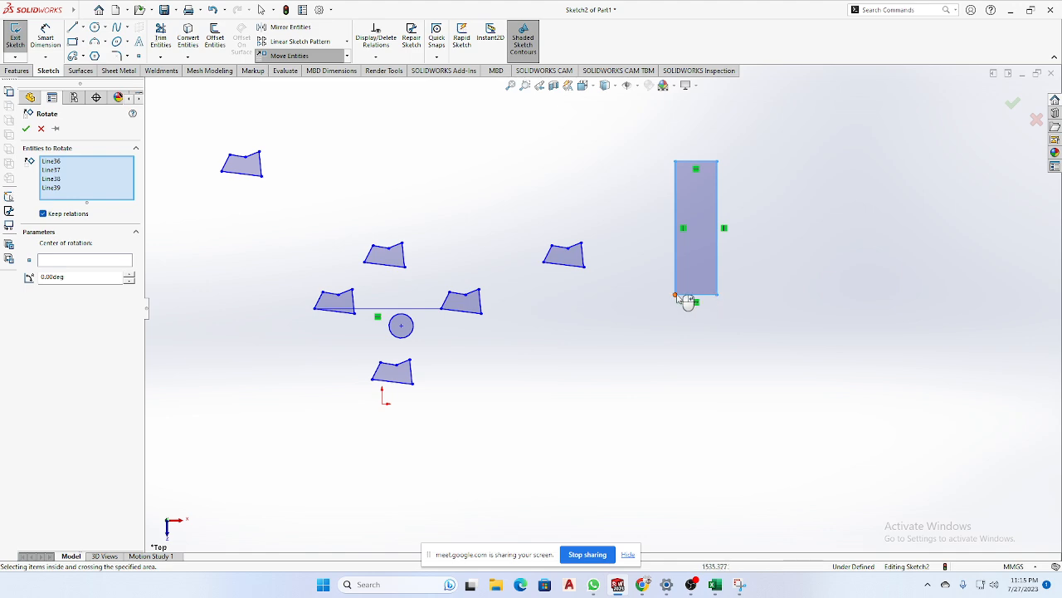
click(78, 261)
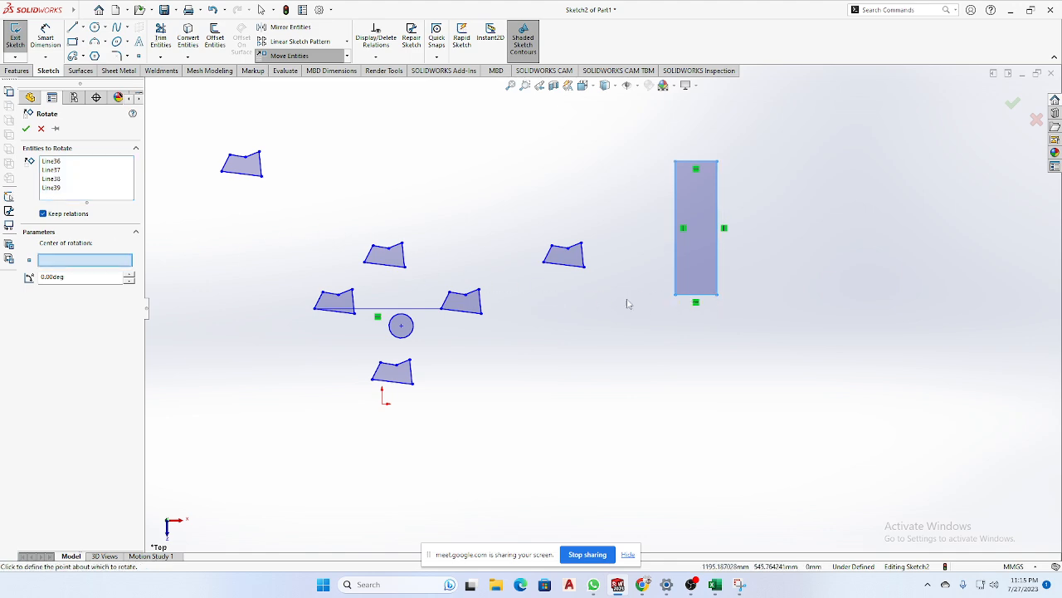
click(718, 294)
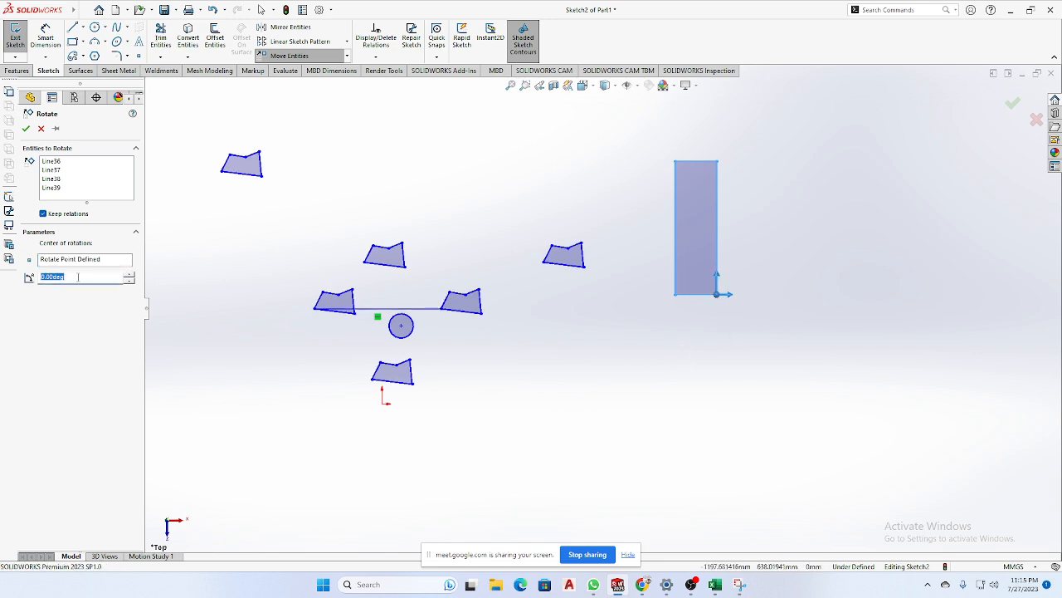
click(130, 274)
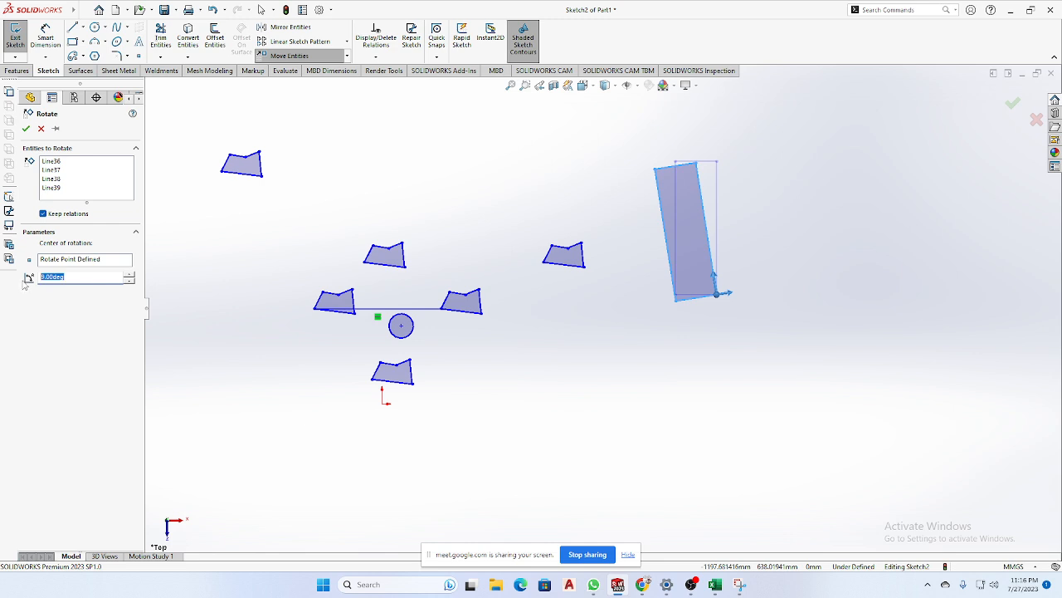
text(90)
key(Return)
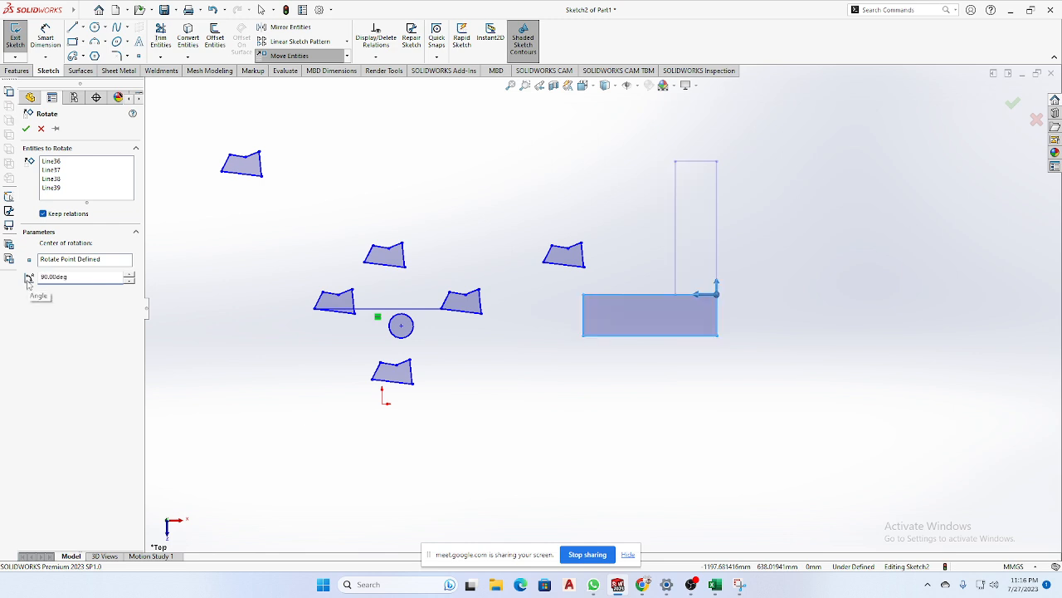
Set the rectangle's rotation angle to 180°, apply the rotation and clear the selection.
drag(100, 279, 18, 277)
text(180)
key(Return)
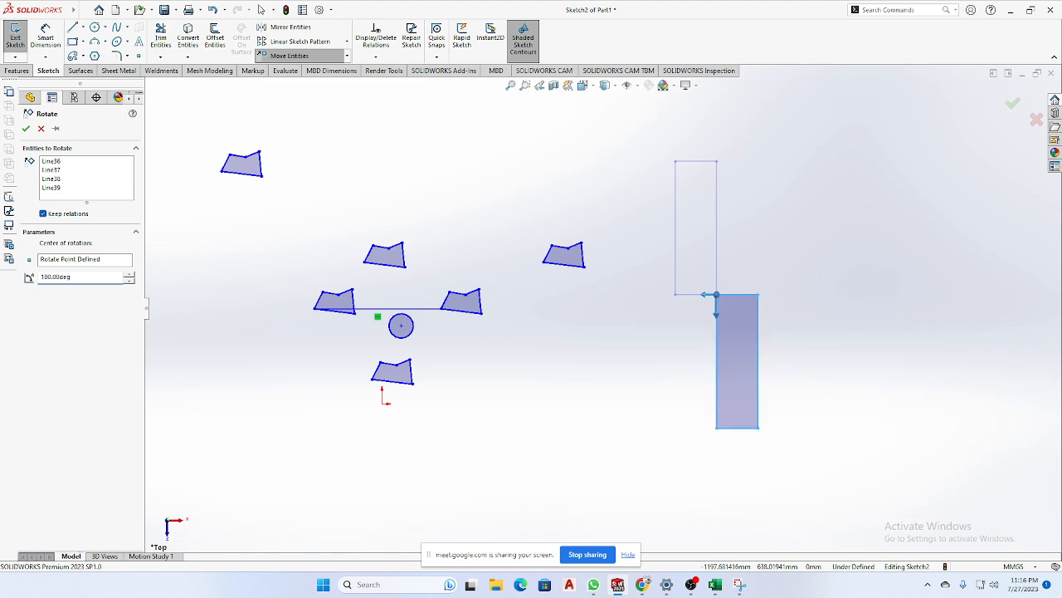
click(26, 128)
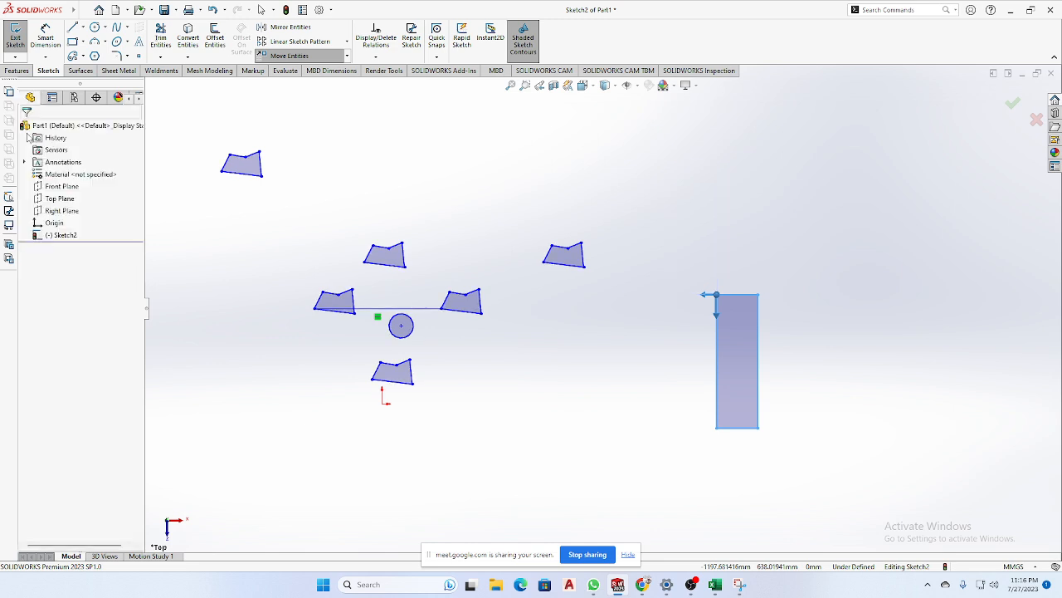
drag(801, 279, 645, 465)
key(Escape)
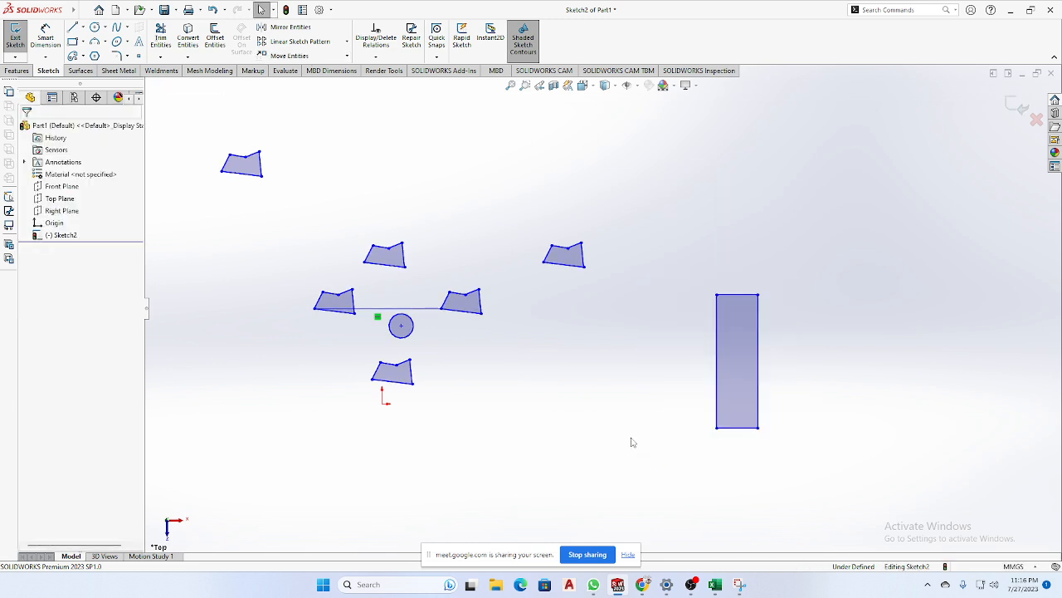
mouse_move(644, 588)
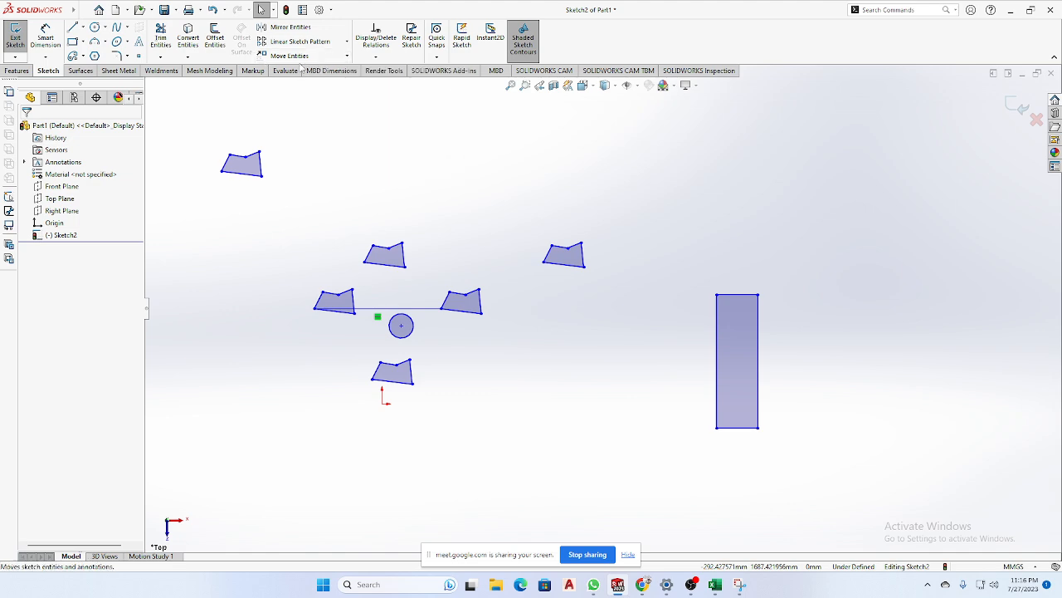
click(347, 55)
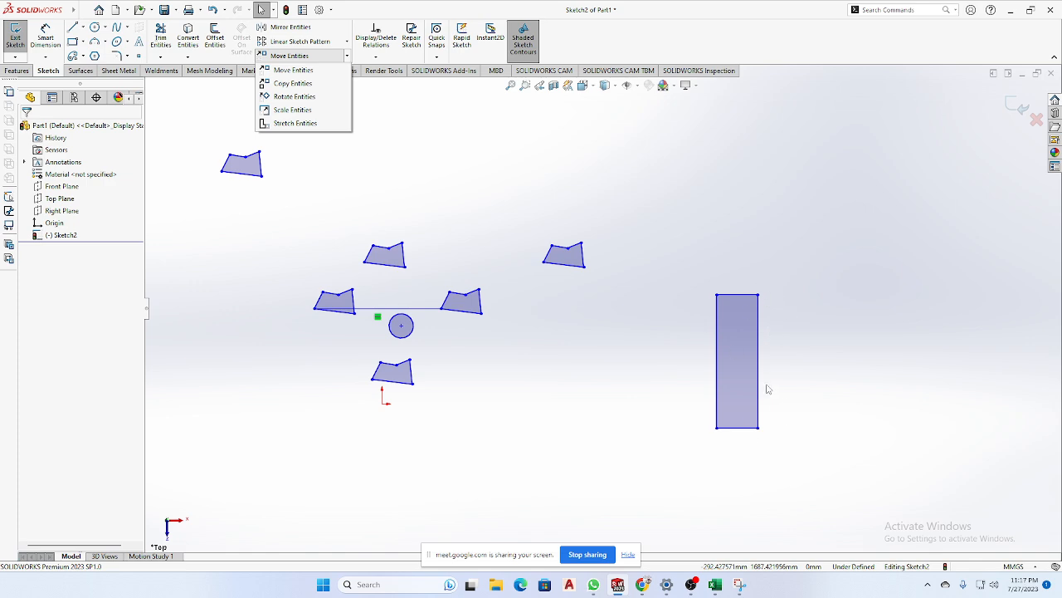
click(496, 190)
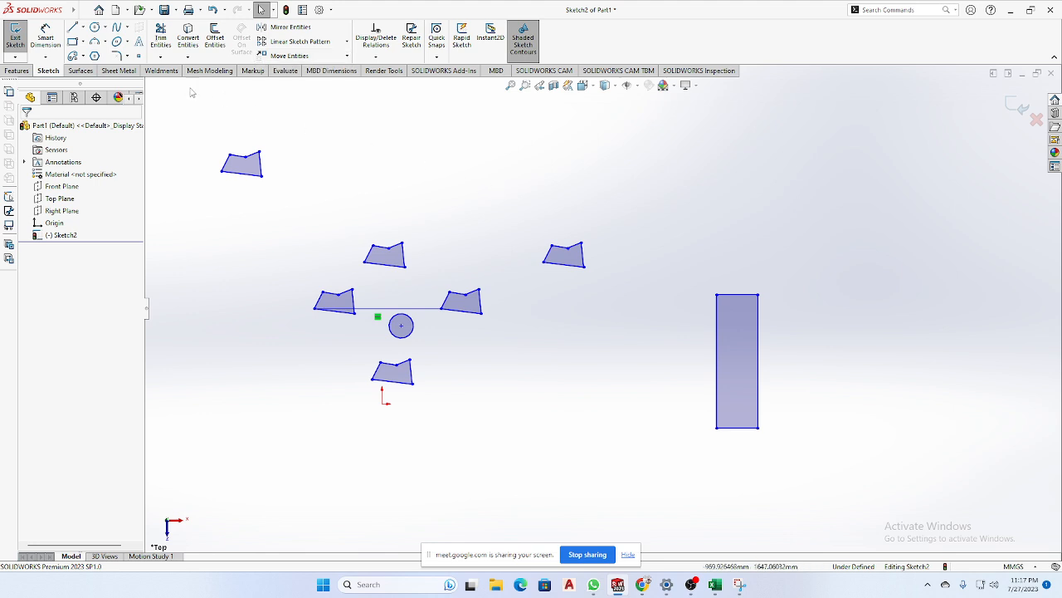
Sketch an upright corner rectangle about 210 mm wide and 489 mm tall in the empty area above the rotated rectangle.
click(73, 41)
scroll(630, 216, down, 2)
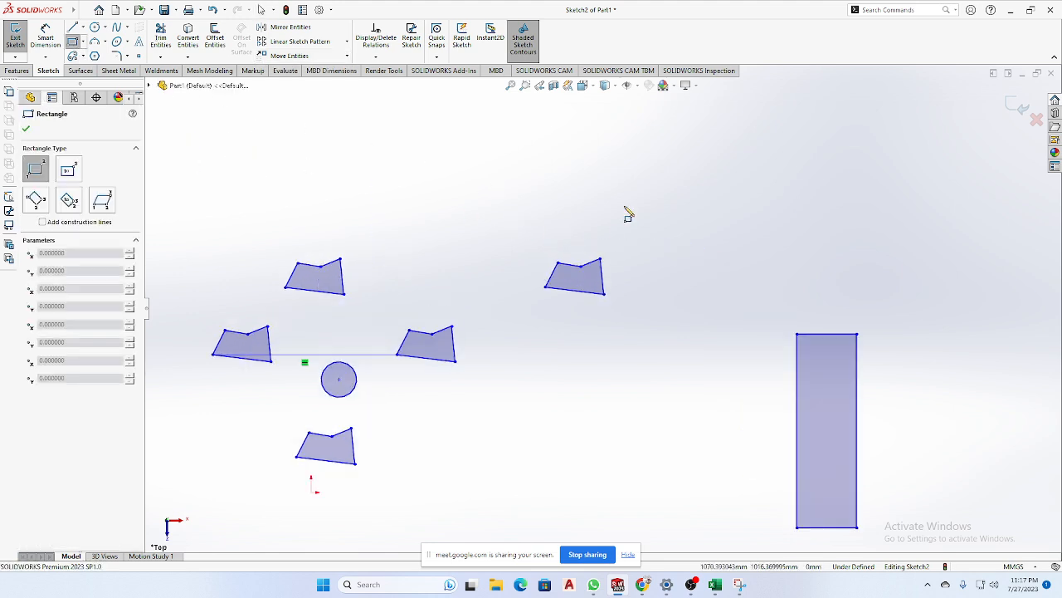
scroll(643, 195, up, 4)
click(638, 155)
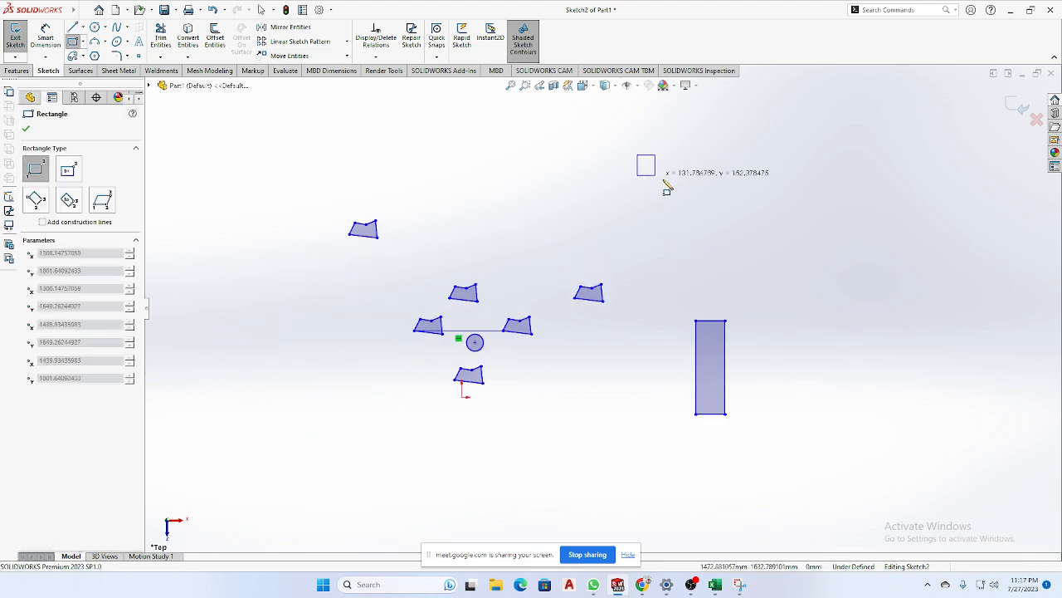
click(666, 221)
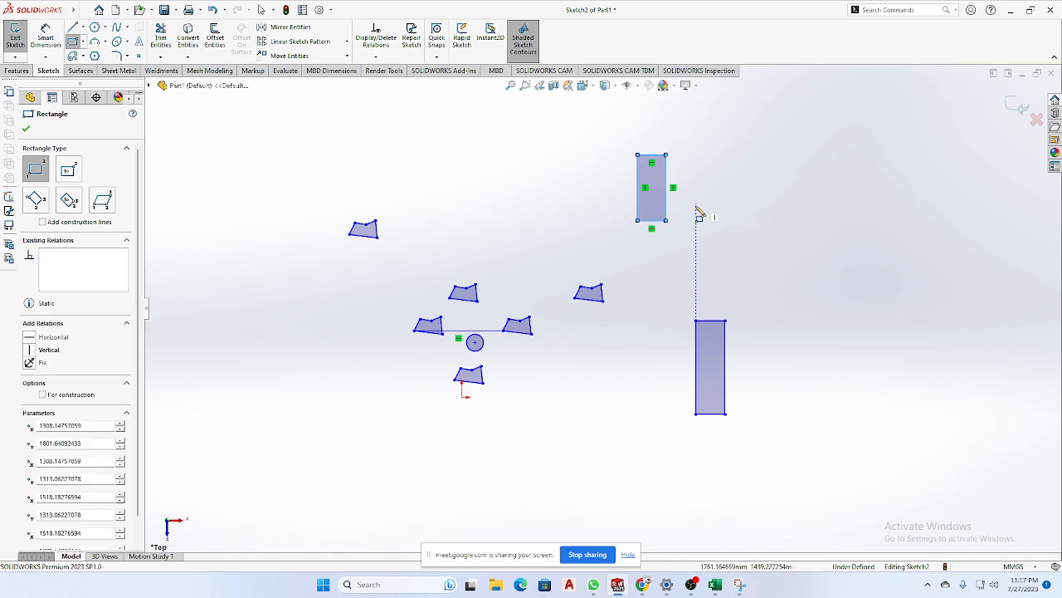
Sketch a horizontal corner rectangle about 494 mm by 155 mm extending right from the new upright rectangle's lower-right corner.
click(667, 221)
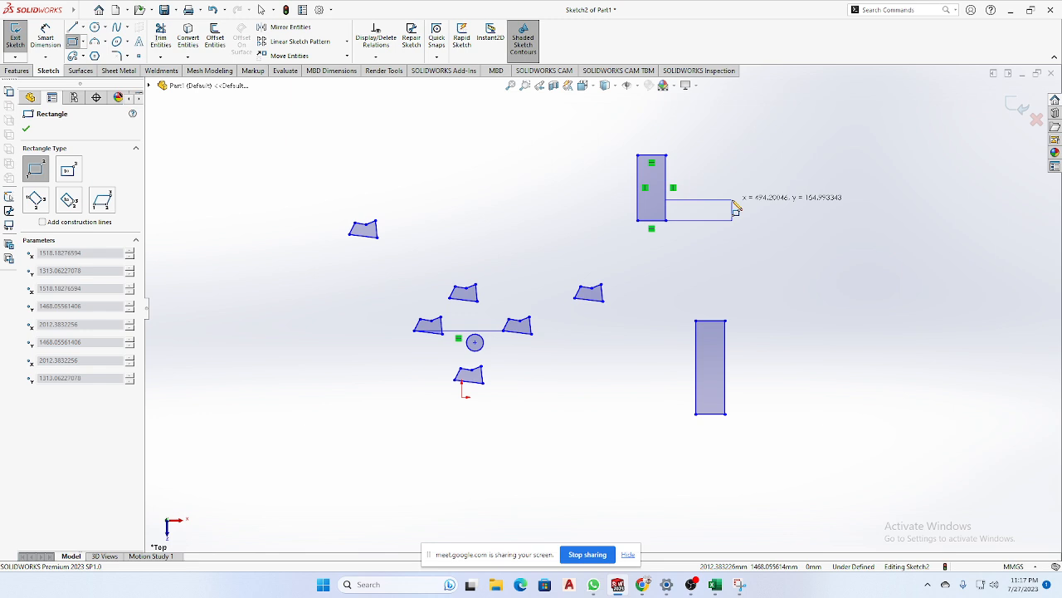
click(733, 199)
key(Escape)
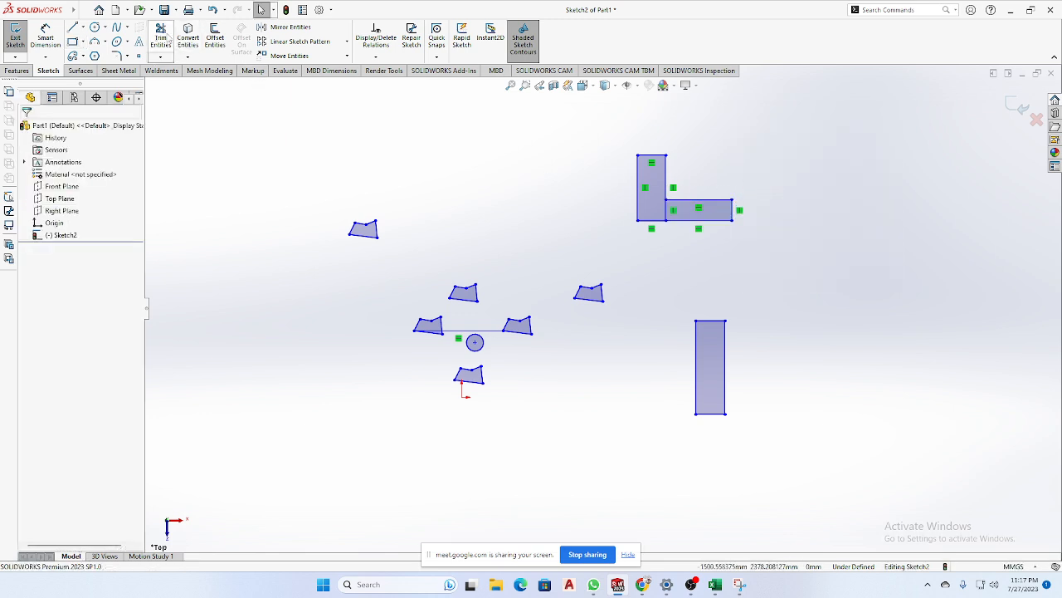
Trim away the shared edge between the two adjoining rectangles to form a single L-shaped profile.
click(164, 40)
scroll(742, 206, down, 3)
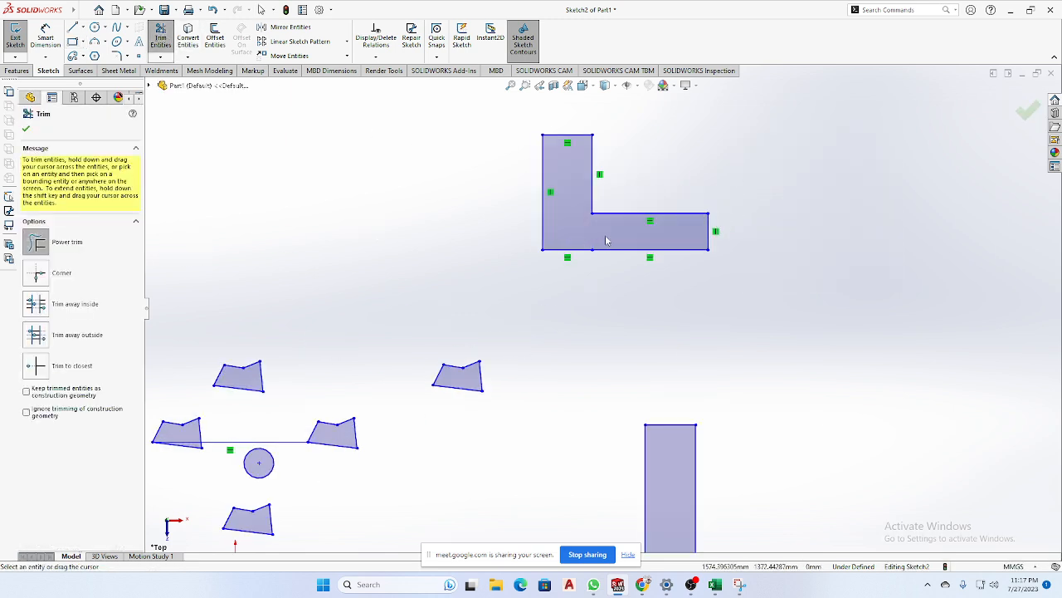
scroll(606, 241, up, 3)
scroll(645, 264, down, 2)
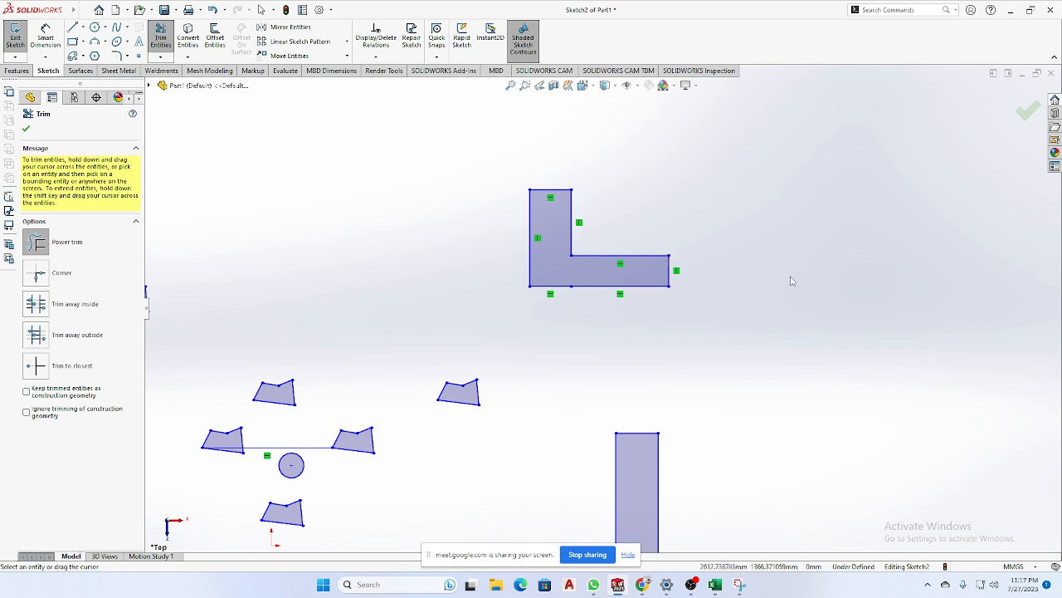
click(25, 128)
Lengthen the L-profile's horizontal leg to the right with Stretch Entities, using its end edge's midpoint as the base point.
click(347, 55)
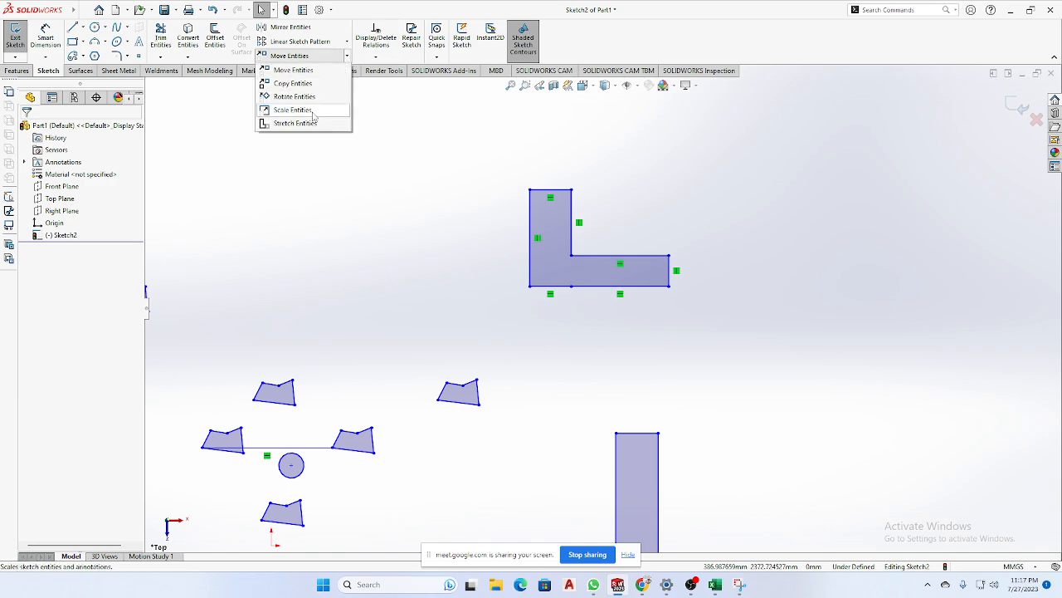
click(295, 123)
drag(711, 218, 641, 320)
click(61, 261)
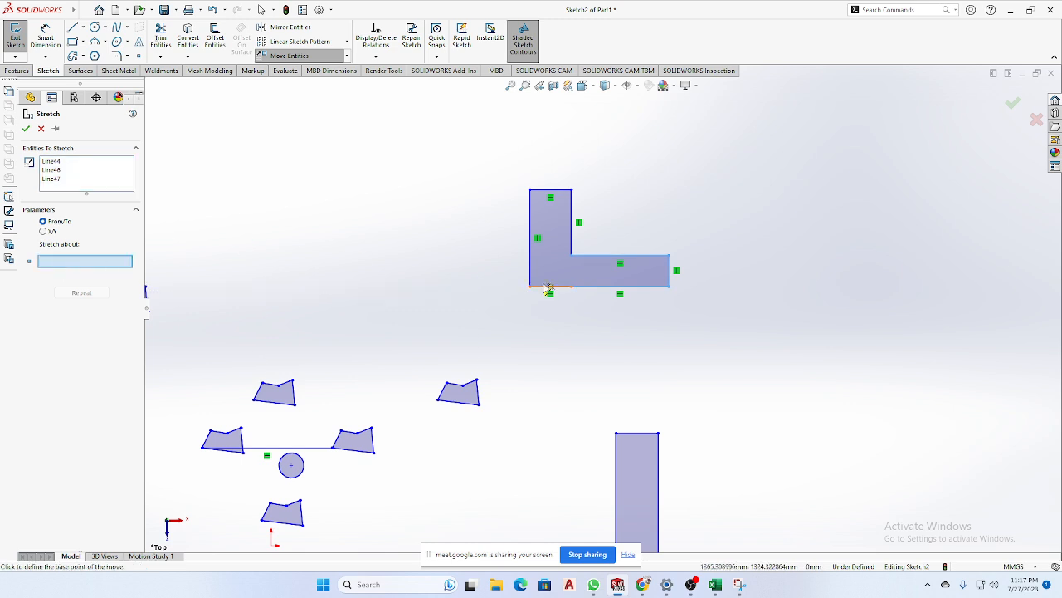
click(669, 270)
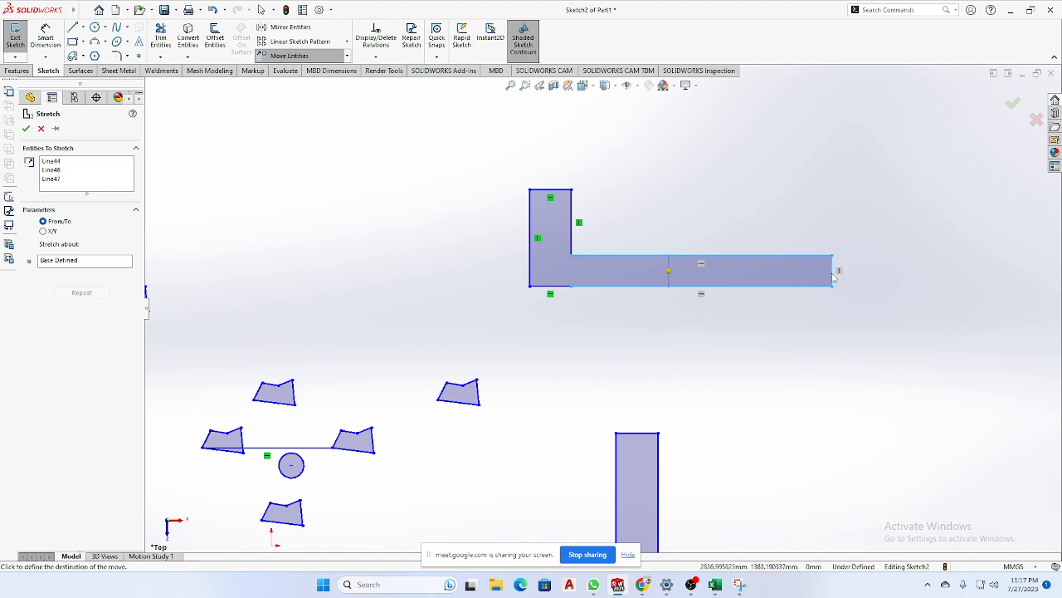
click(835, 271)
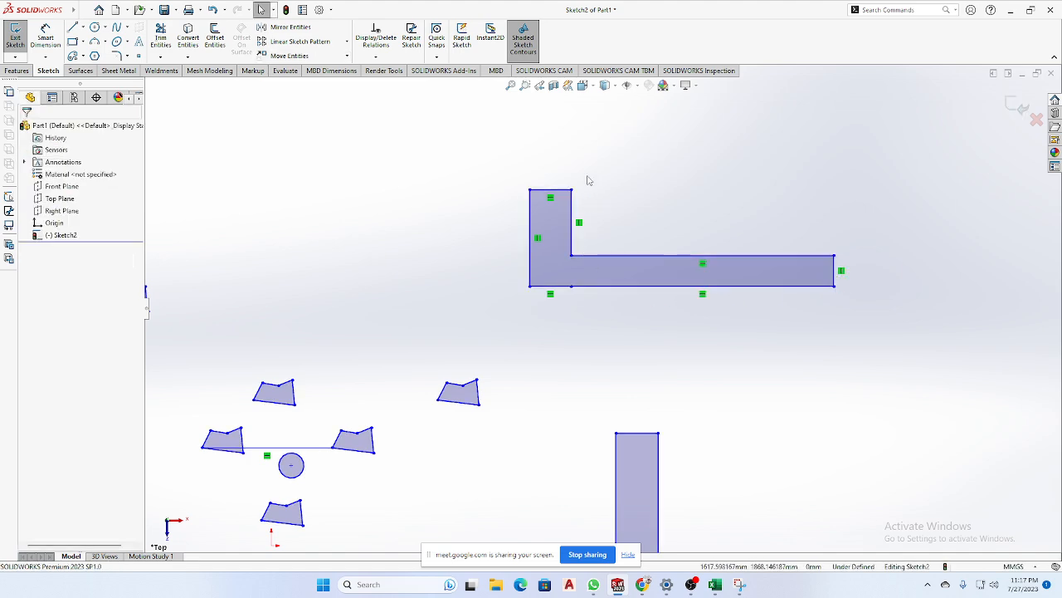
Lengthen the L-profile's vertical leg upward with Stretch Entities, using its top edge's midpoint as the base point.
click(347, 56)
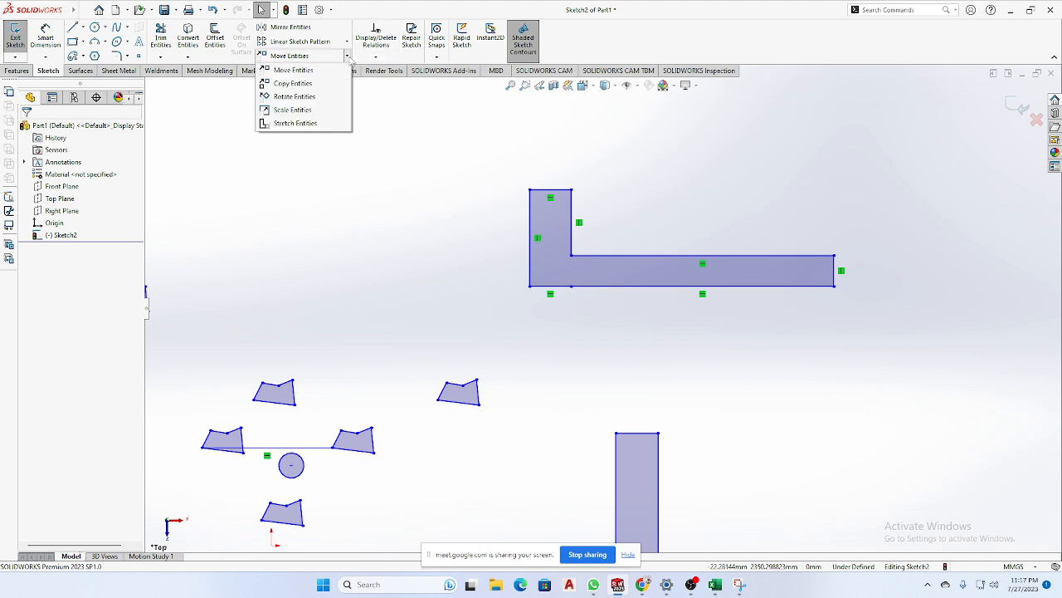
click(295, 123)
drag(645, 158, 490, 232)
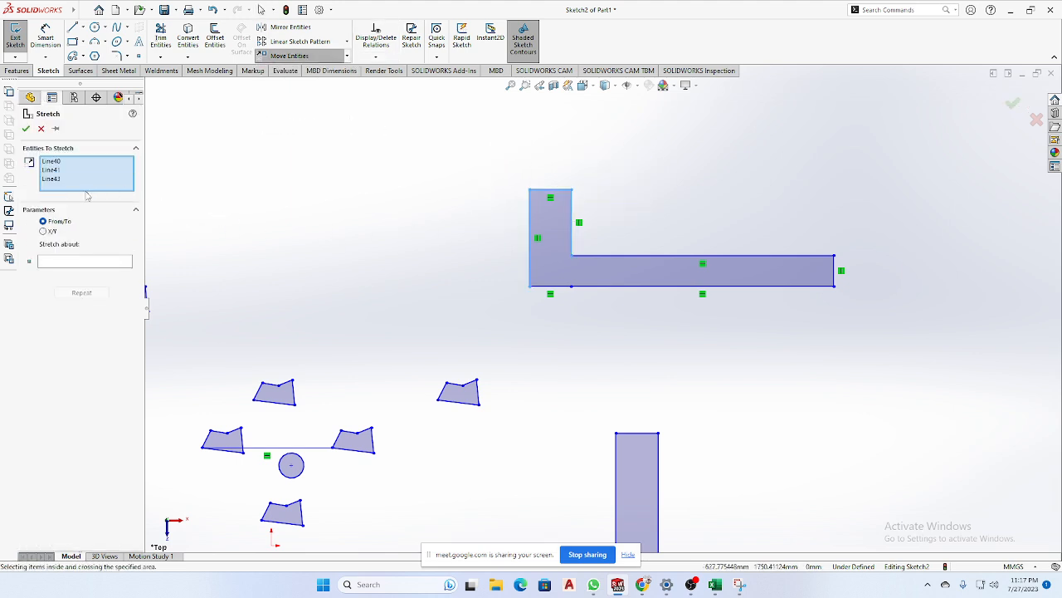
click(531, 191)
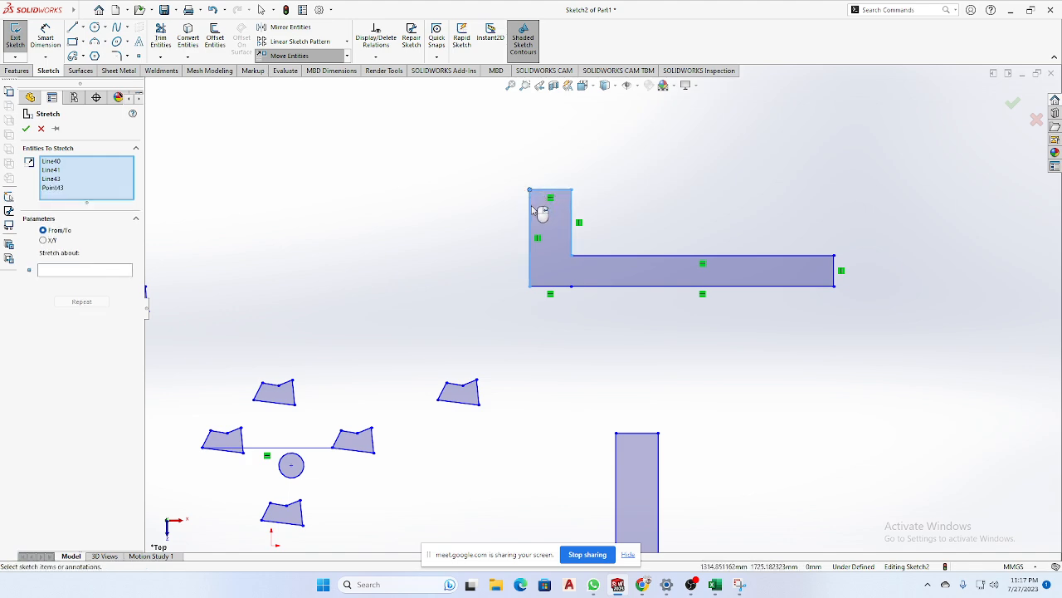
click(76, 272)
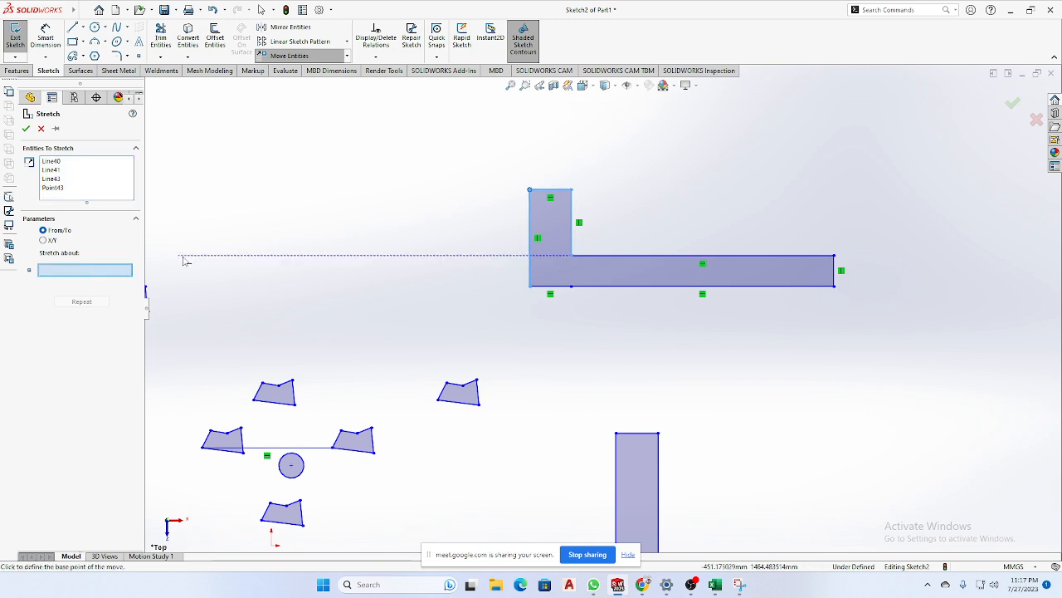
click(550, 190)
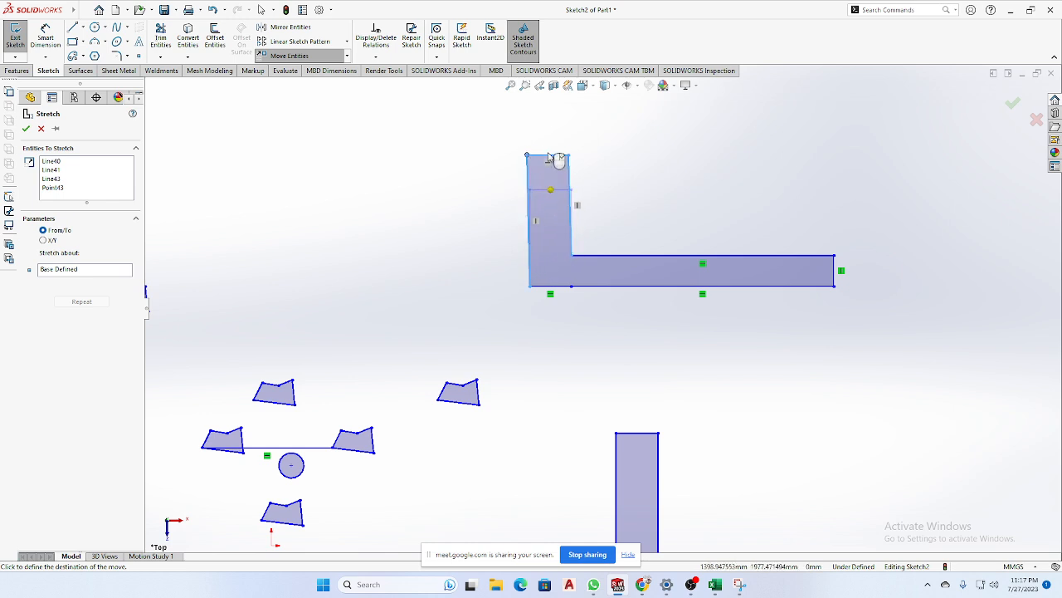
click(554, 144)
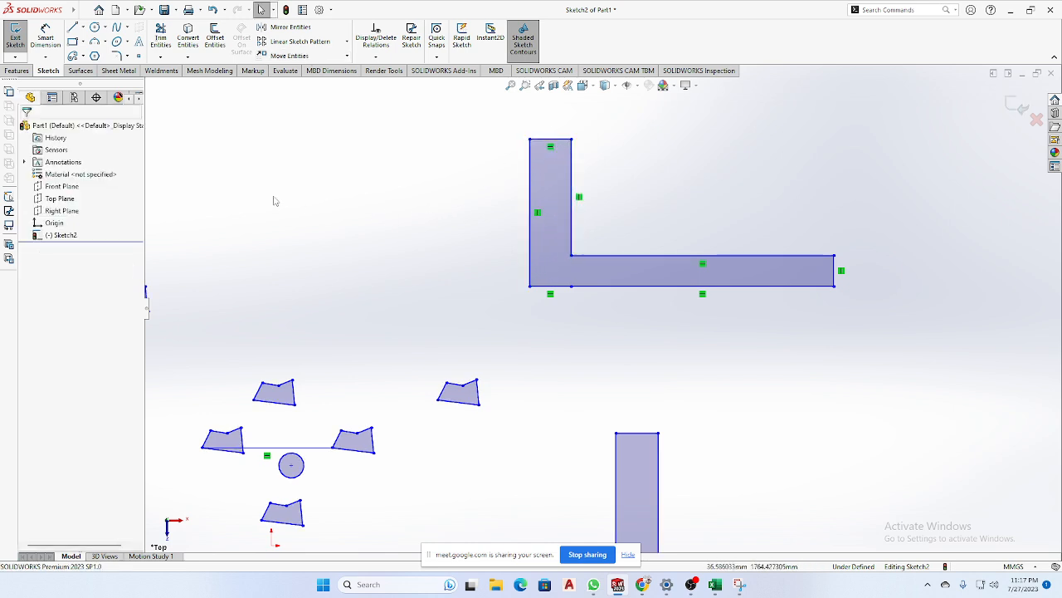
click(346, 56)
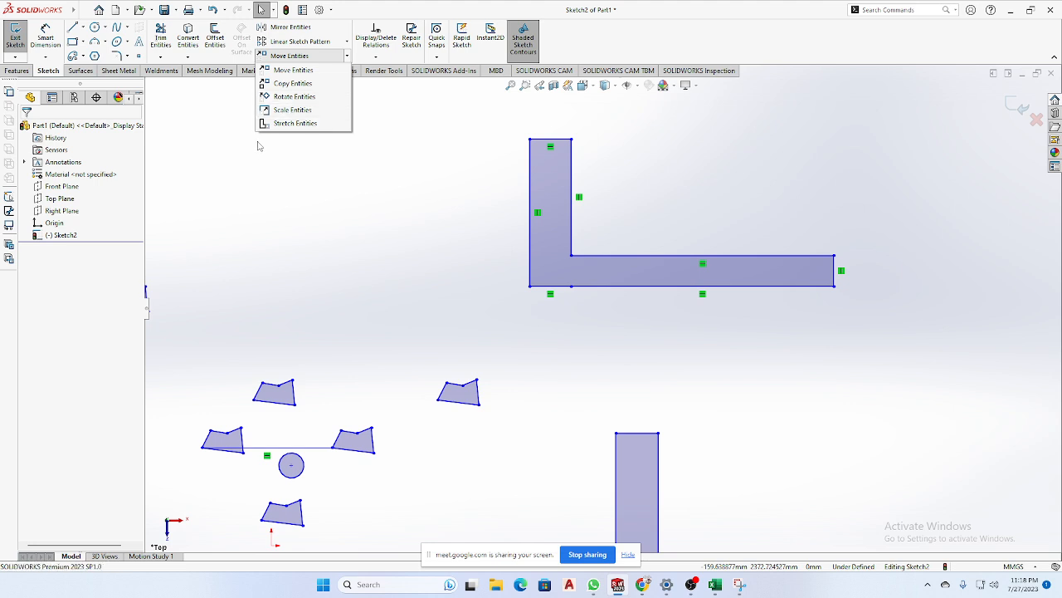
click(360, 193)
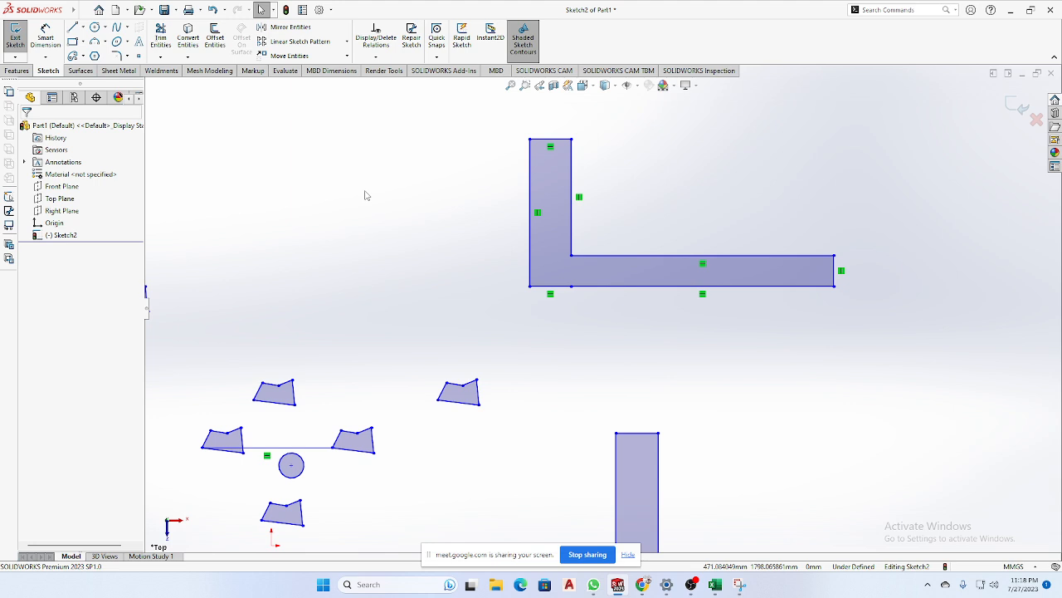
click(347, 55)
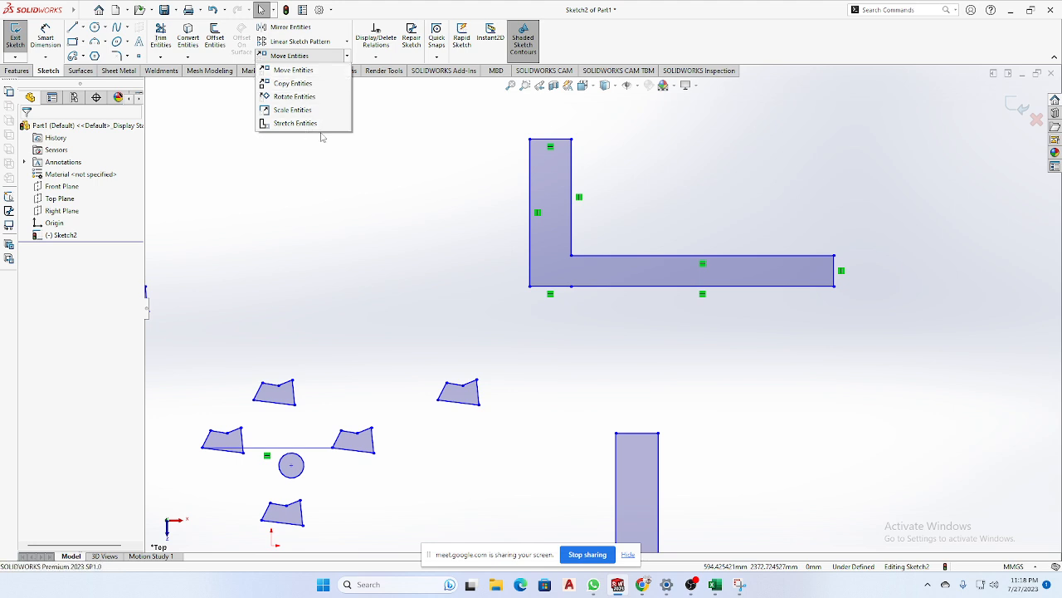
click(386, 160)
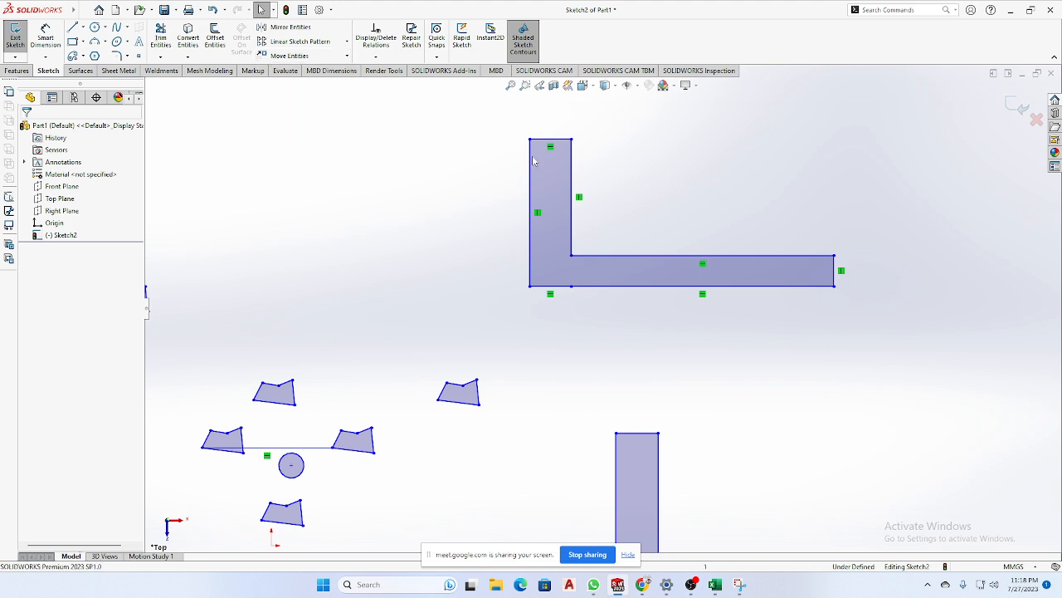
drag(928, 109, 487, 344)
click(384, 290)
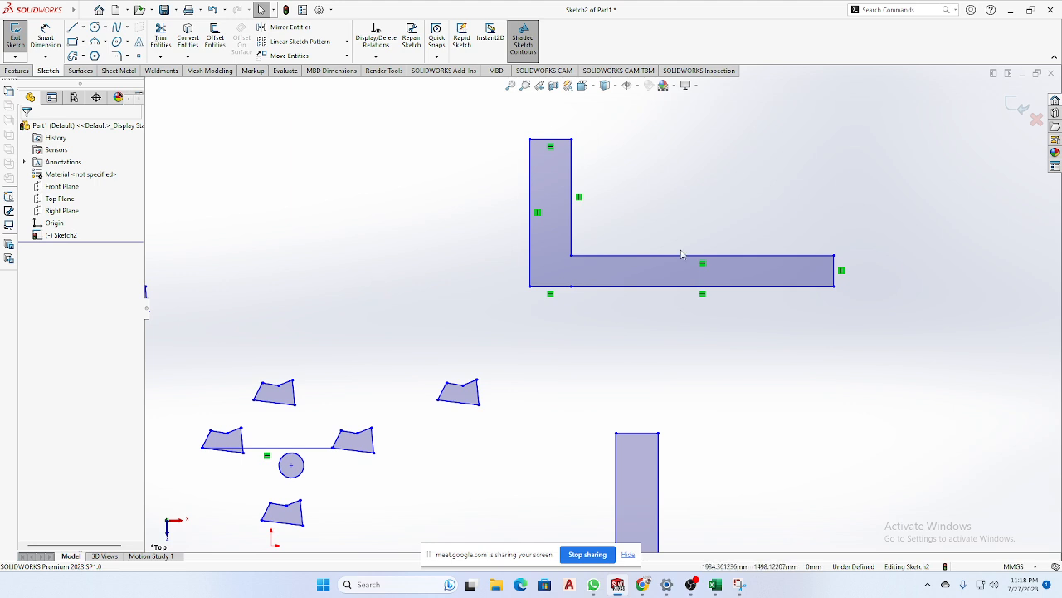
drag(898, 98, 439, 325)
click(394, 304)
click(346, 56)
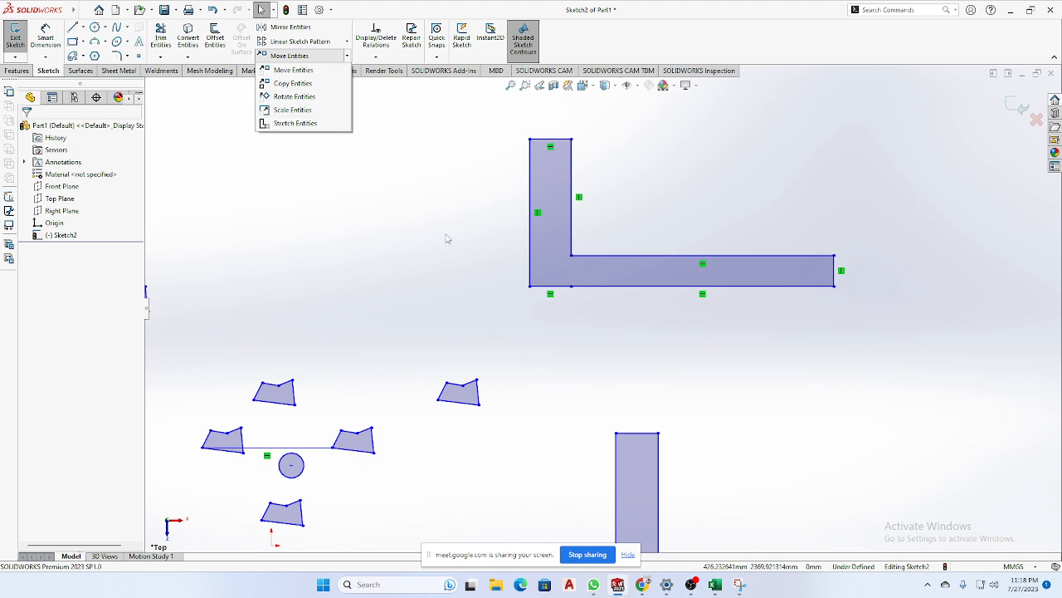
click(440, 303)
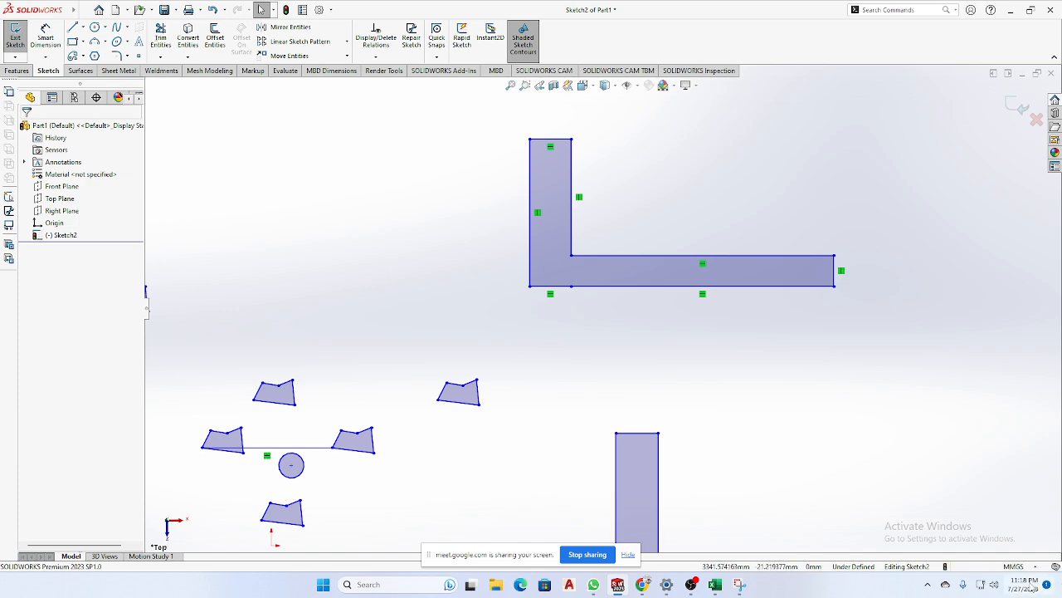
mouse_move(1029, 587)
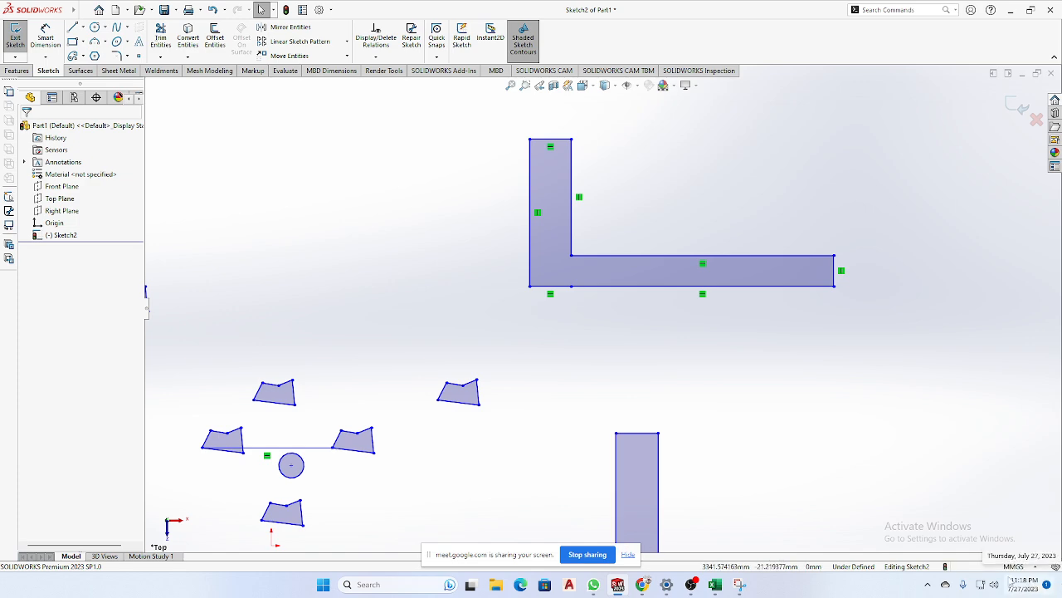
Switch to WhatsApp to review the handwritten Day-4 lesson notes, and return to the SOLIDWORKS sketch.
click(596, 583)
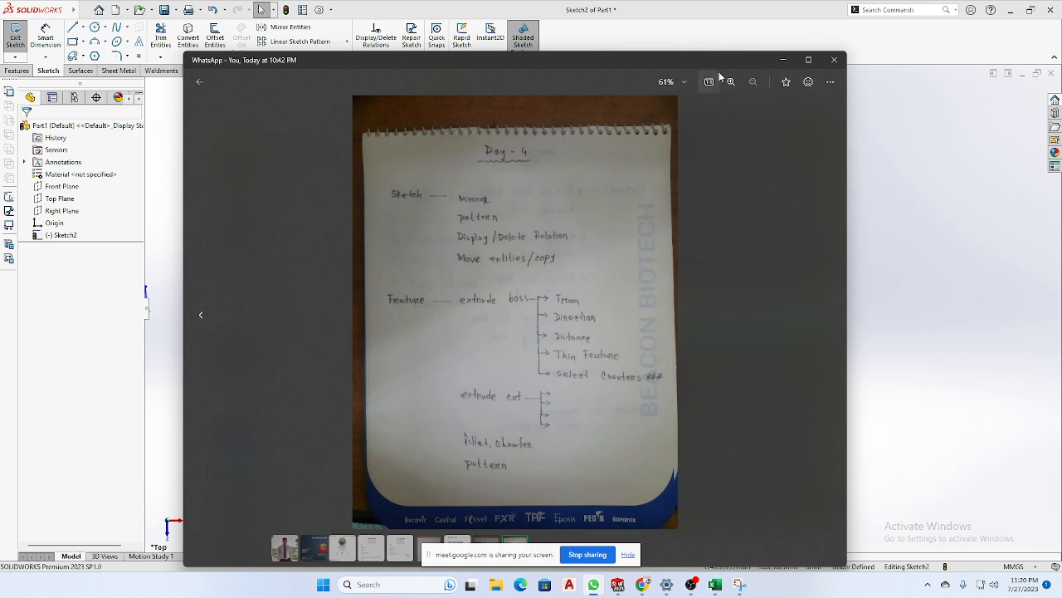
click(778, 61)
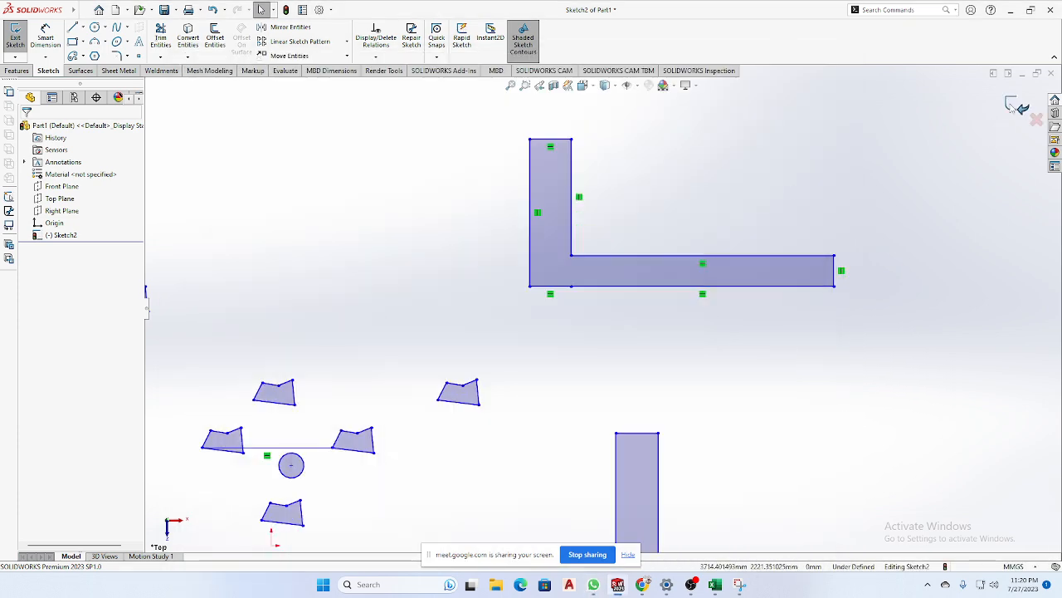
Exit the current sketch and suppress Sketch2.
scroll(567, 249, up, 2)
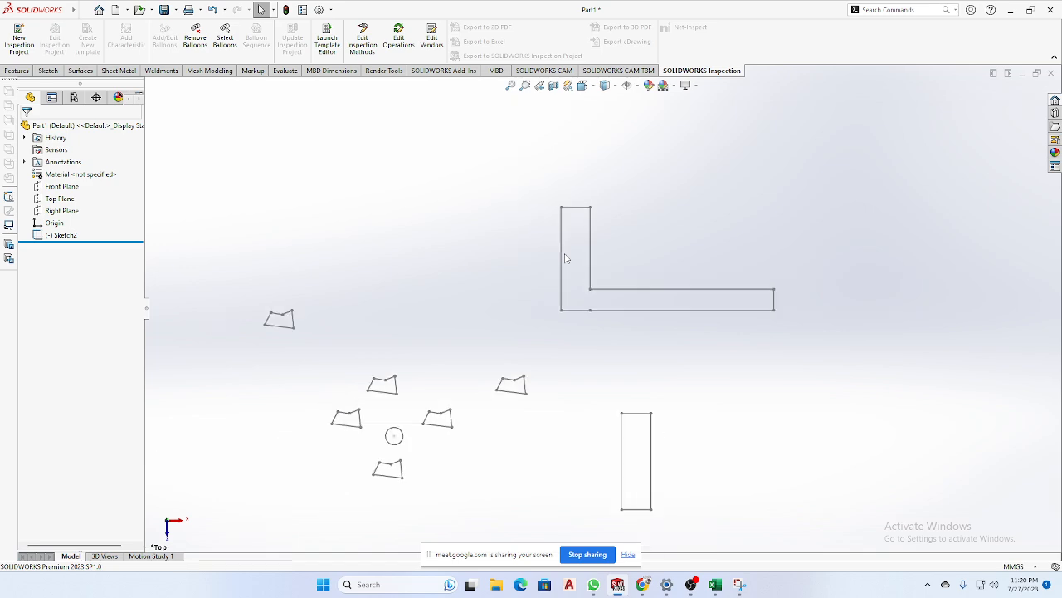
click(63, 235)
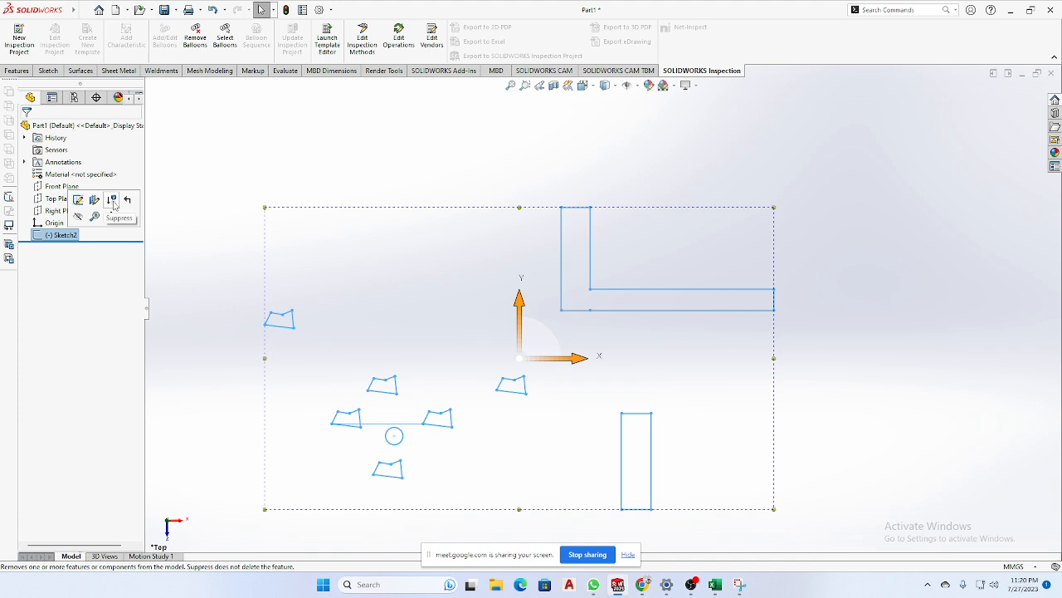
click(114, 205)
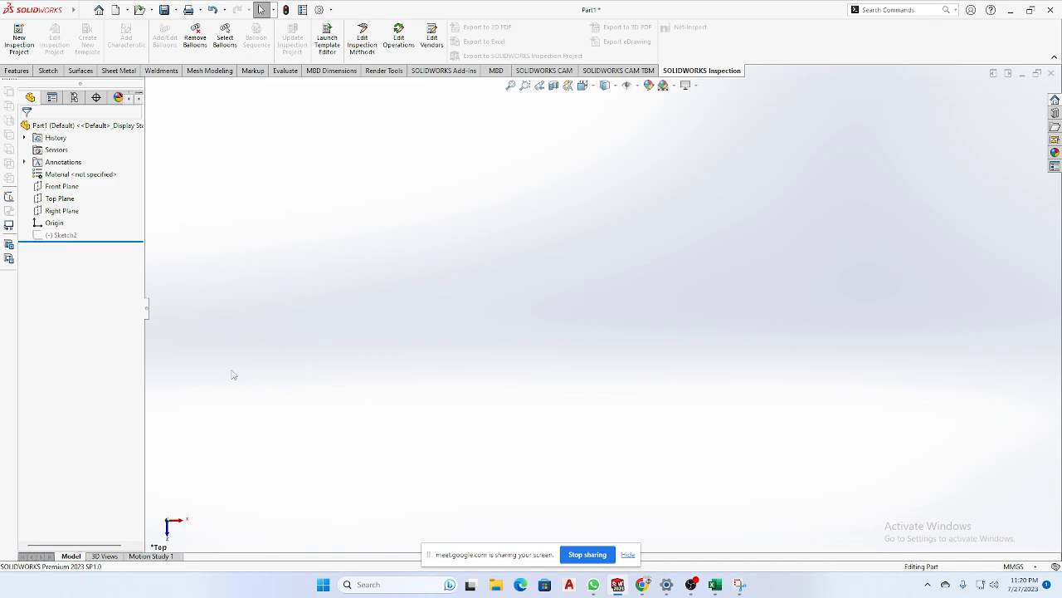
Start a new sketch on the Top Plane and draw a corner rectangle about 353 mm by 83 mm above the origin.
click(52, 201)
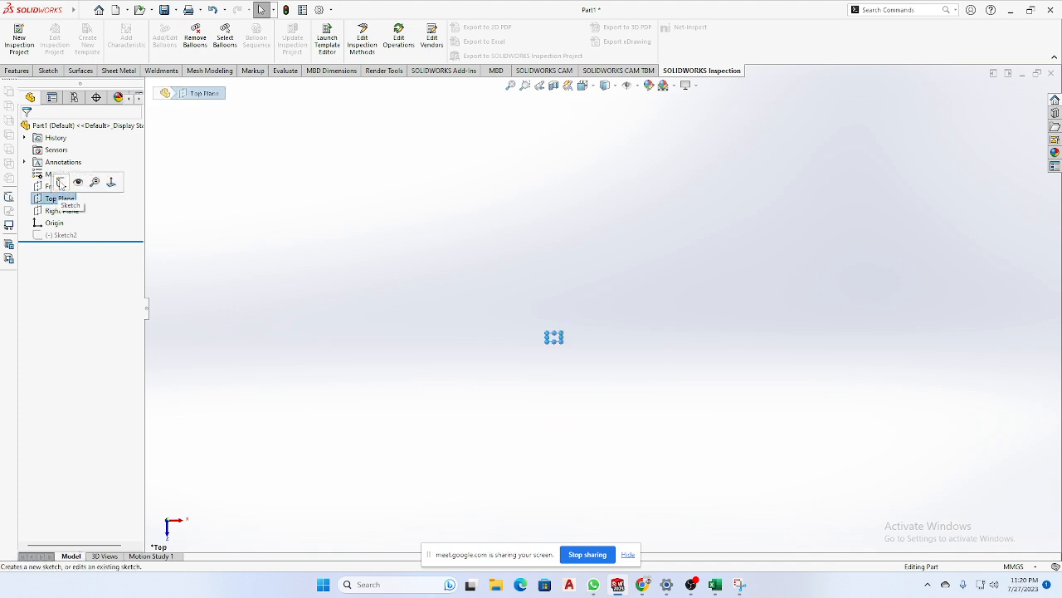
click(61, 182)
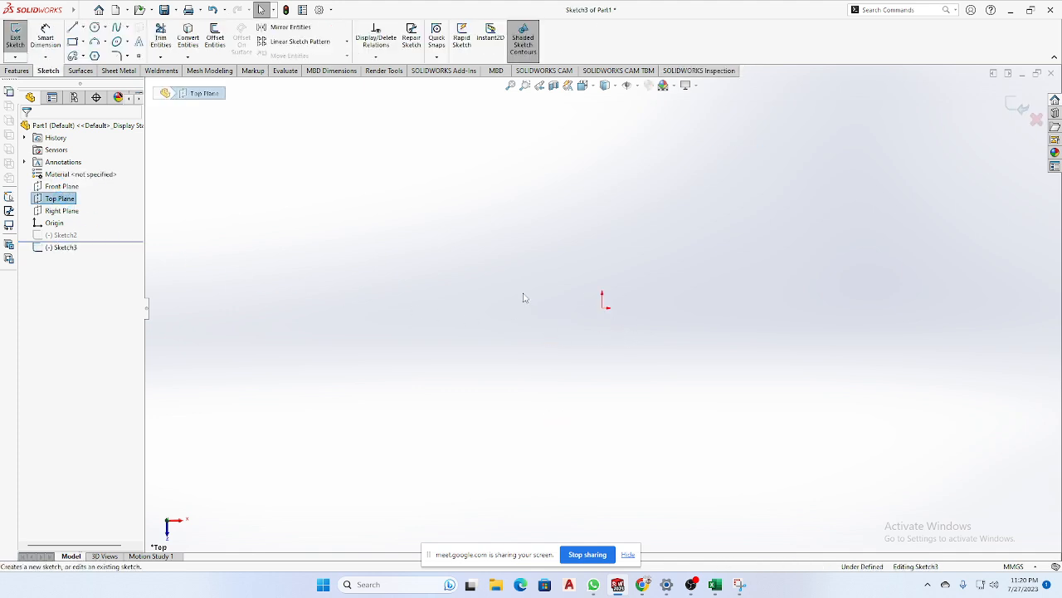
click(73, 42)
click(454, 184)
click(815, 268)
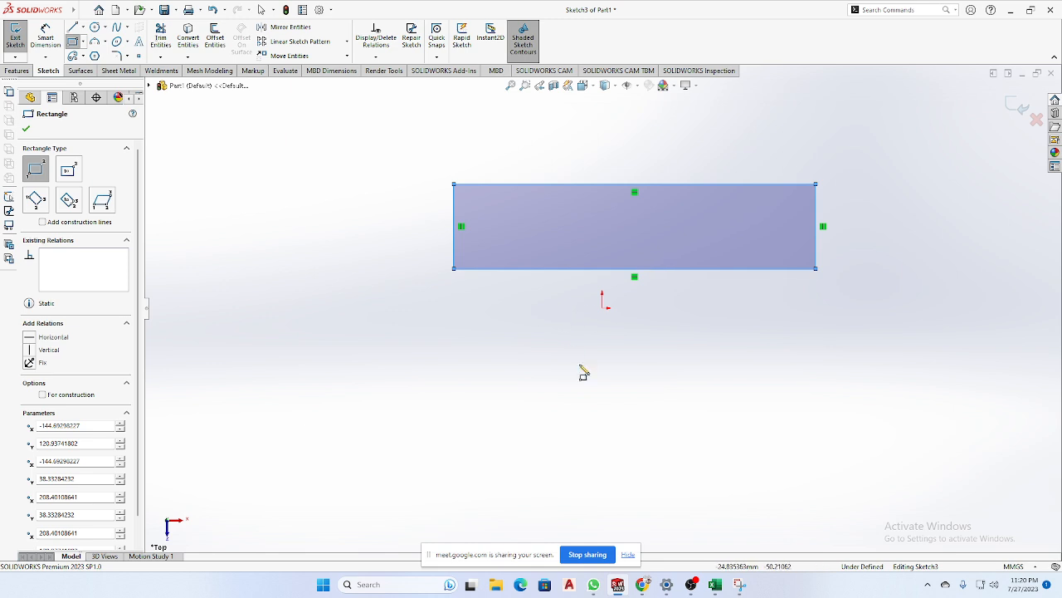
Dimension the rectangle's top edge to 200 mm and its left edge to 100 mm.
right_drag(580, 365, 581, 286)
click(581, 188)
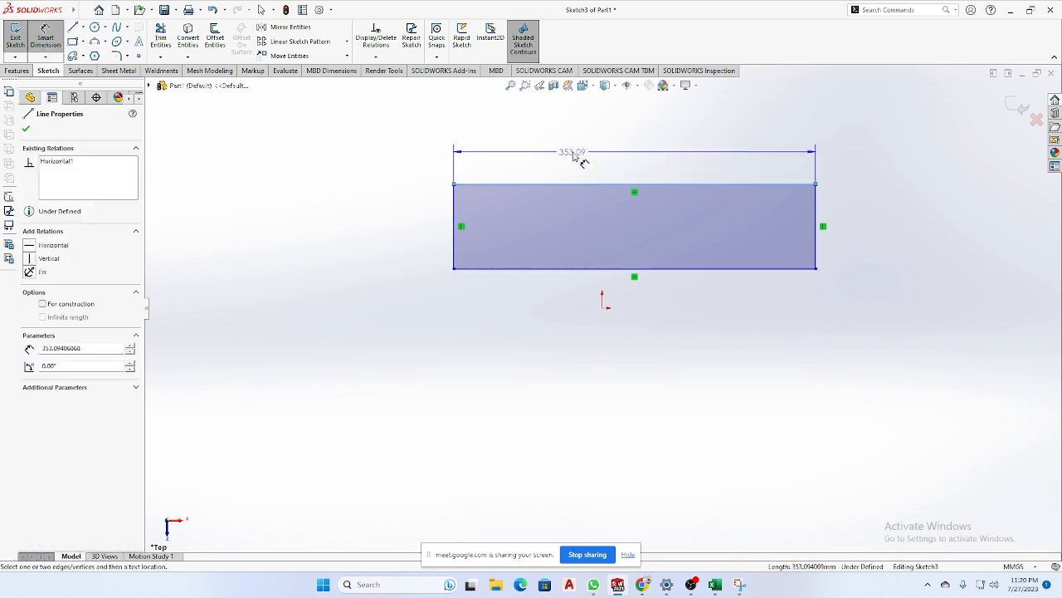
click(574, 152)
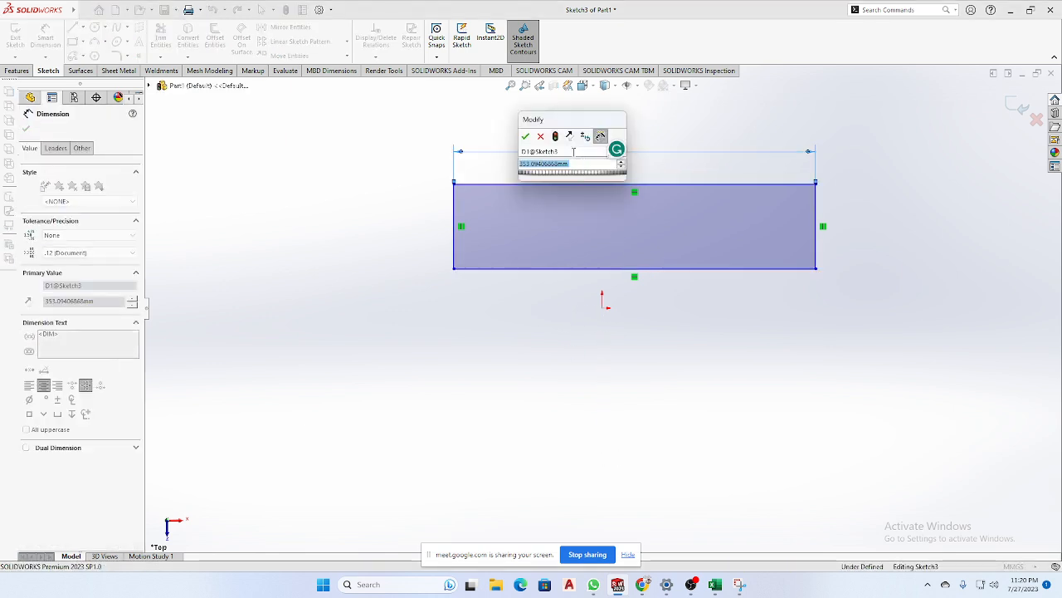
text(200)
key(Return)
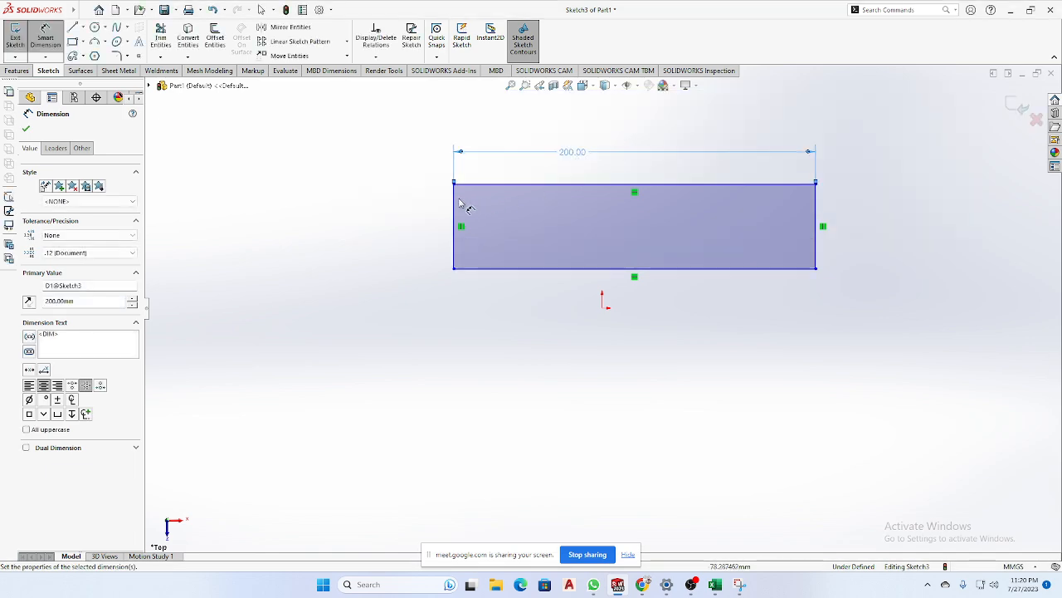
click(456, 199)
click(404, 208)
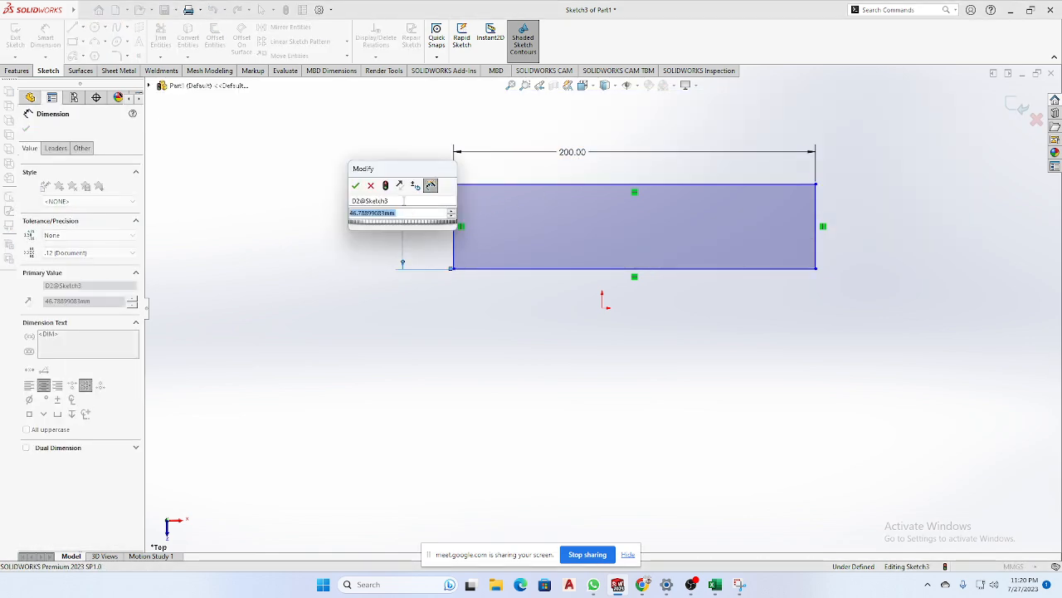
text(100)
key(Return)
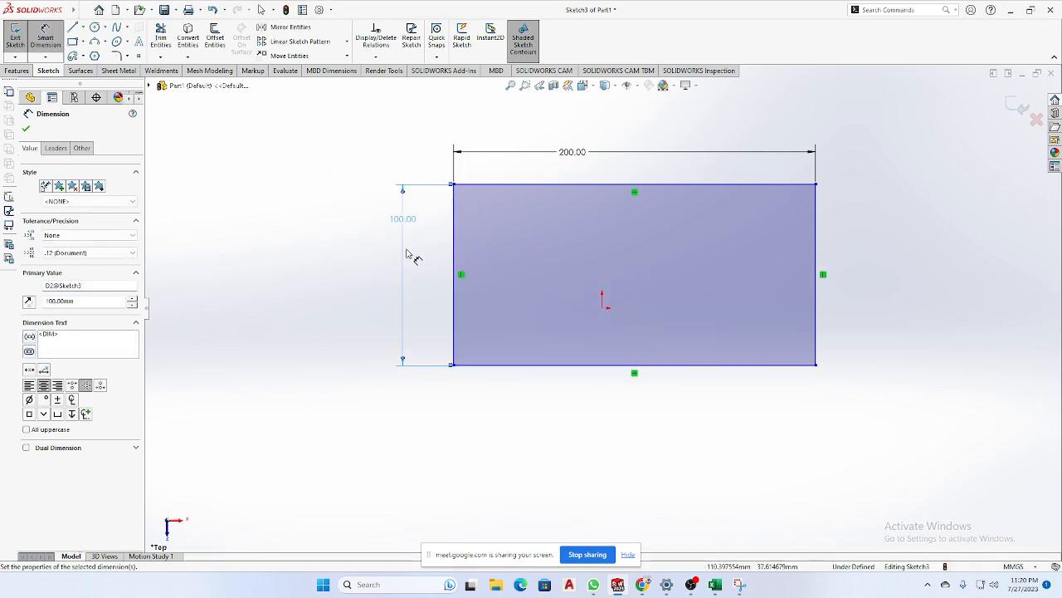
Dimension the vertical distance from the rectangle's bottom edge to the origin as 30 mm.
scroll(606, 302, up, 1)
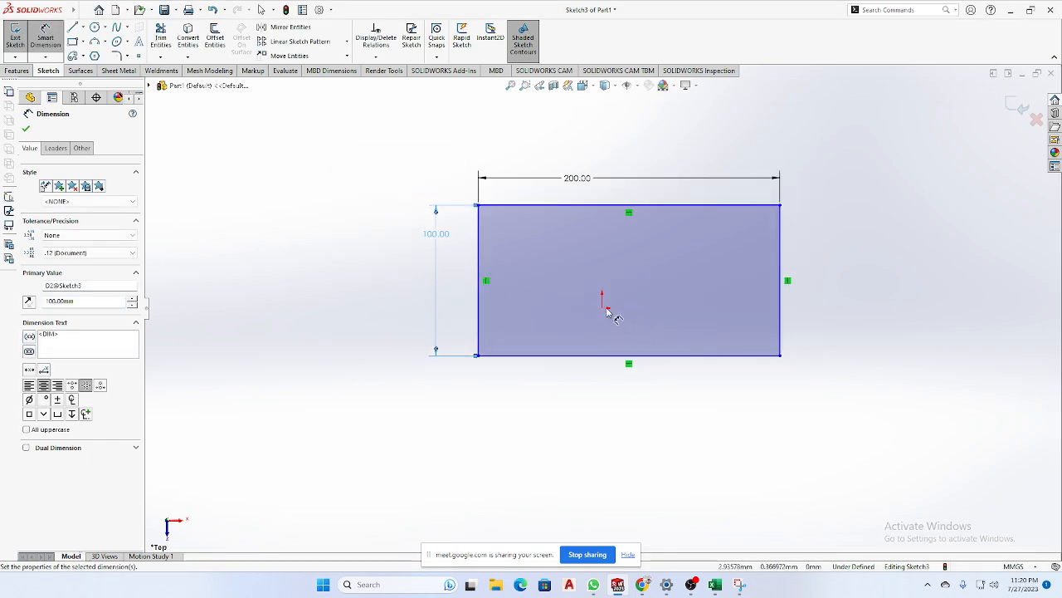
click(604, 355)
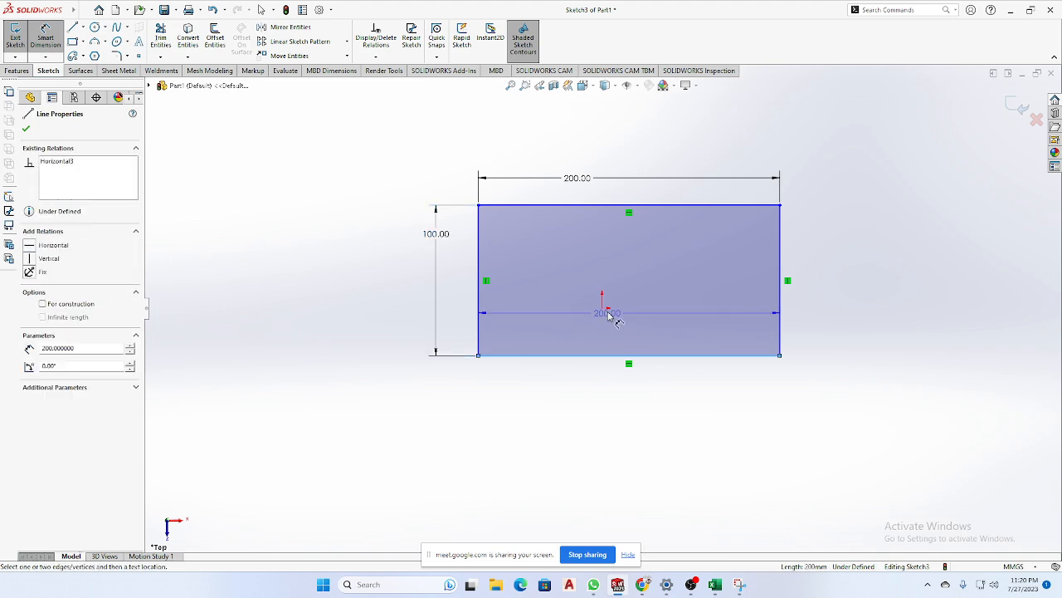
click(604, 309)
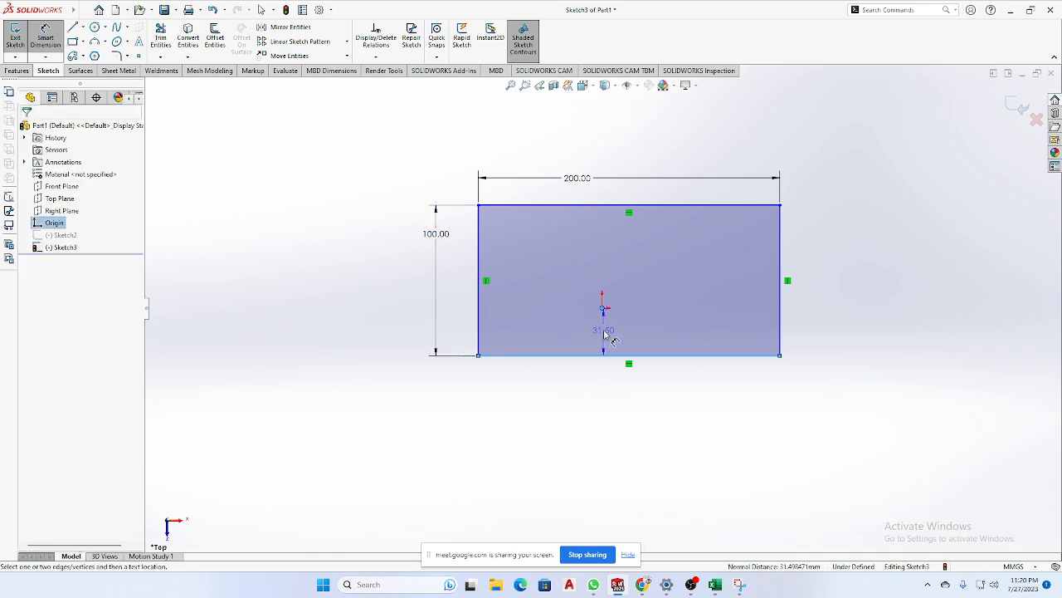
click(581, 333)
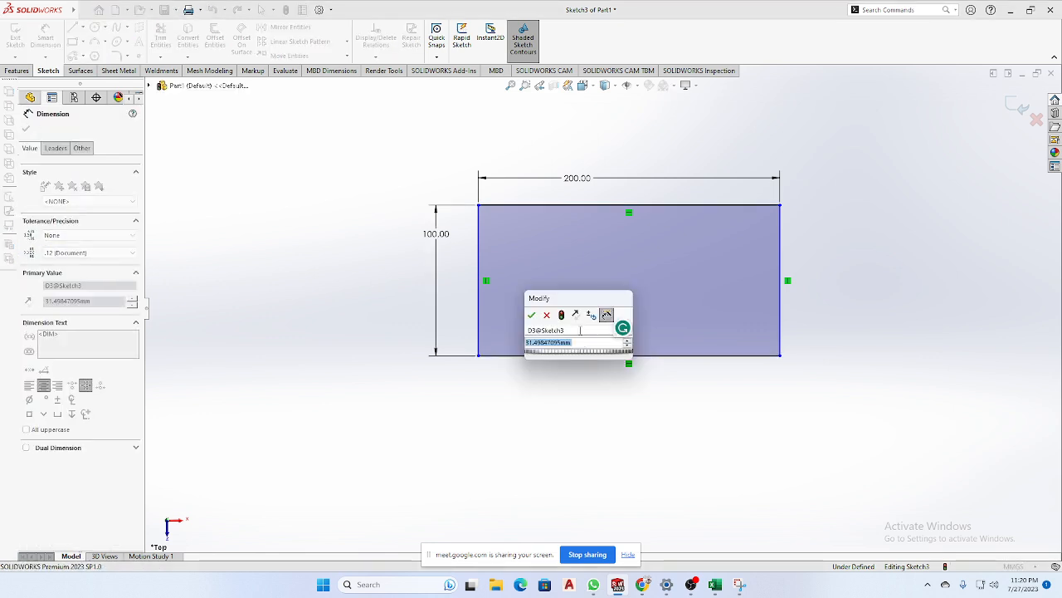
text(50)
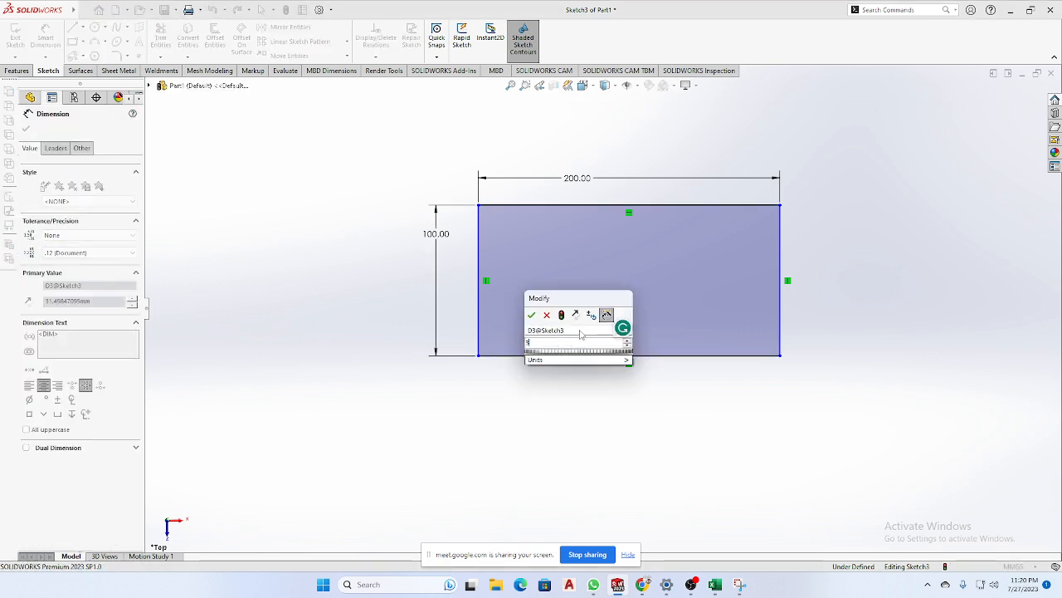
key(Return)
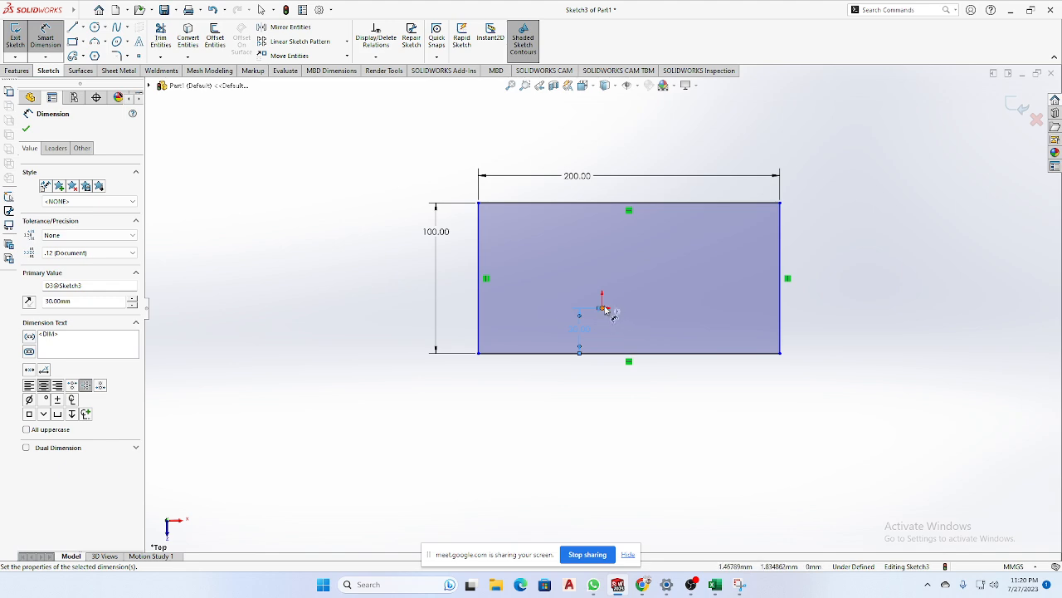
Dimension the horizontal distance from the rectangle's left edge to the origin as 100 mm.
click(604, 325)
click(480, 322)
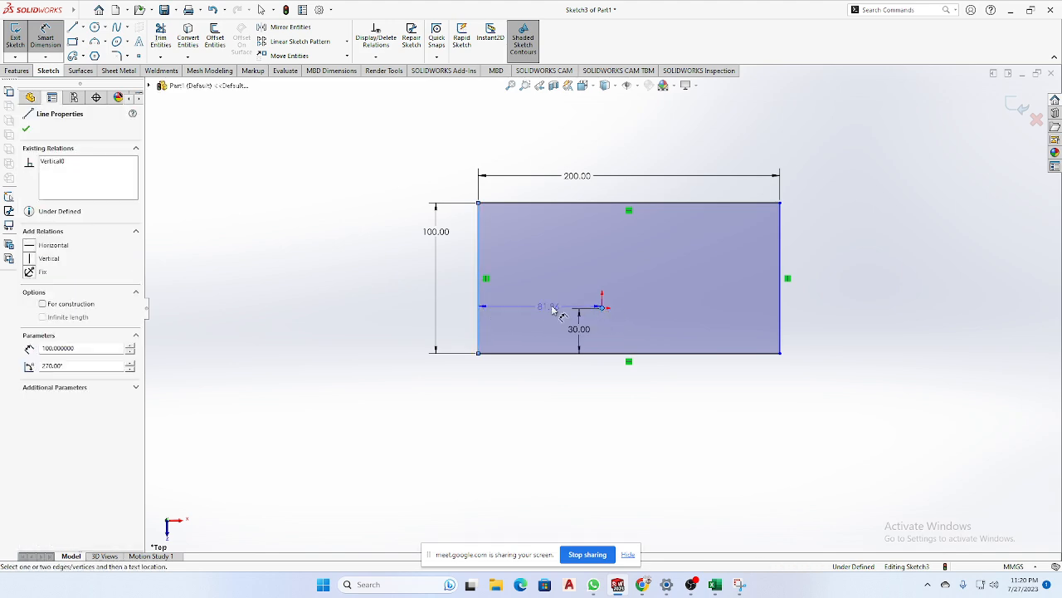
click(602, 308)
click(554, 306)
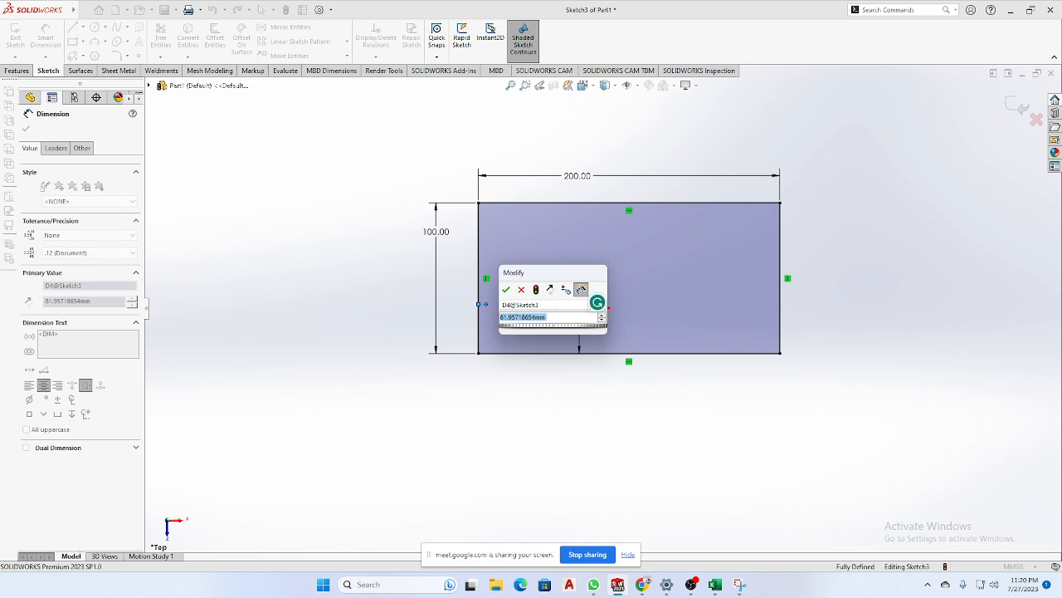
text(100)
key(Return)
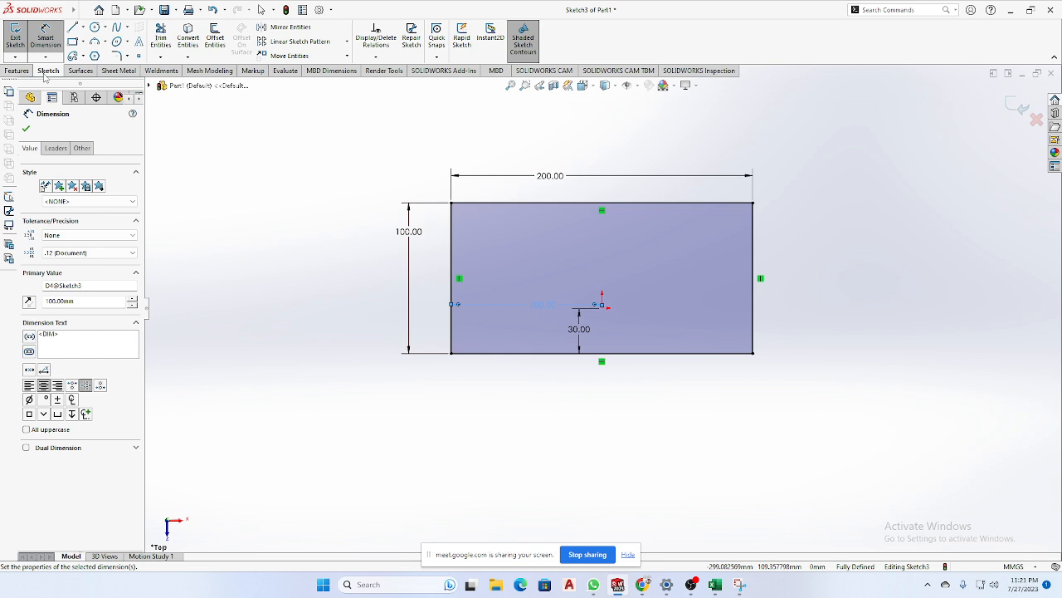
Start an Extruded Boss/Base from the rectangle and stretch its blind depth upward to 47 mm.
click(17, 72)
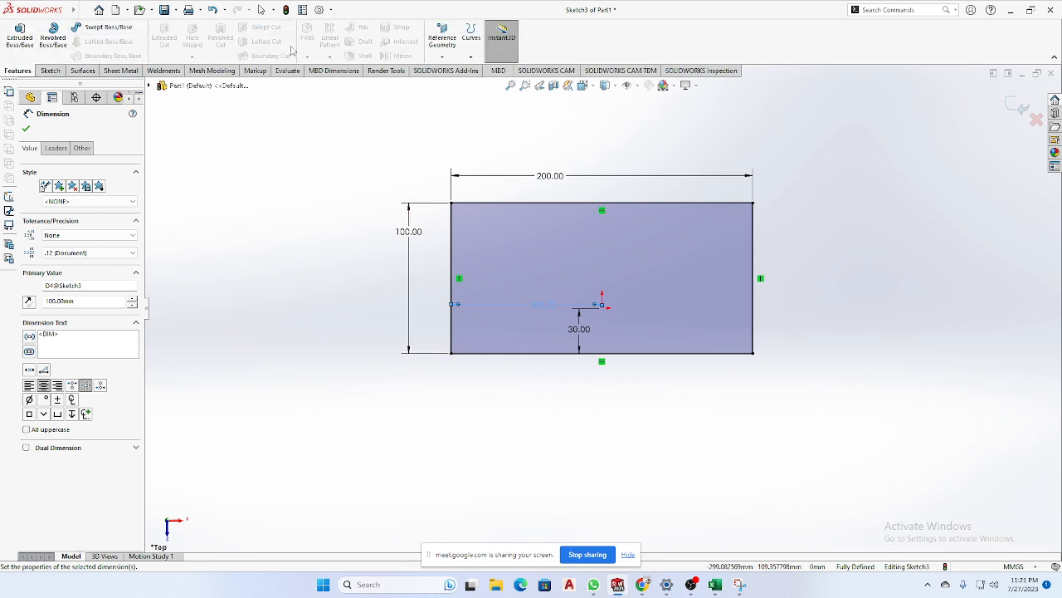
click(19, 41)
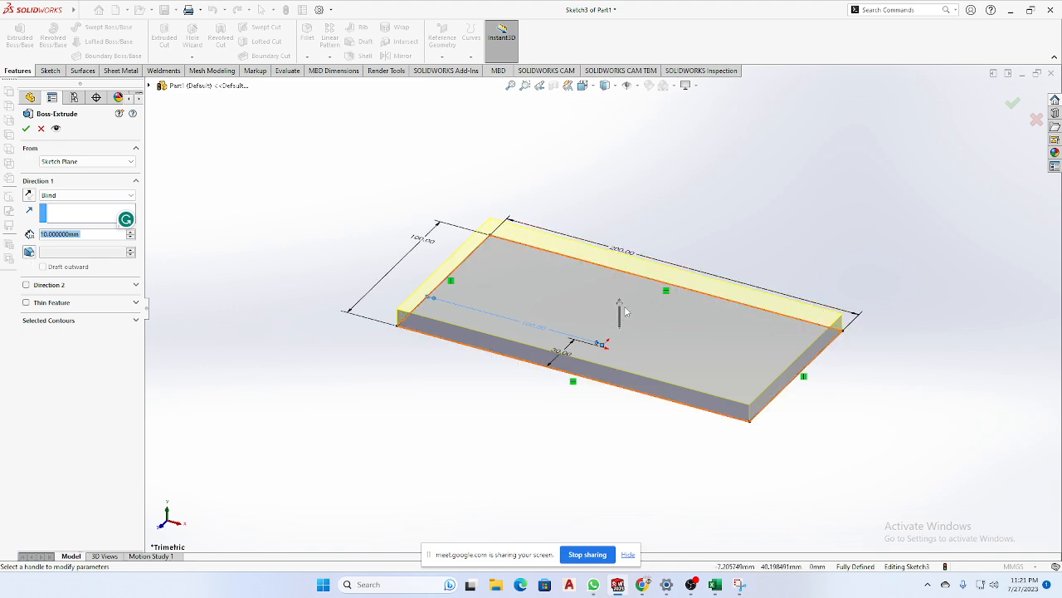
drag(619, 309, 619, 239)
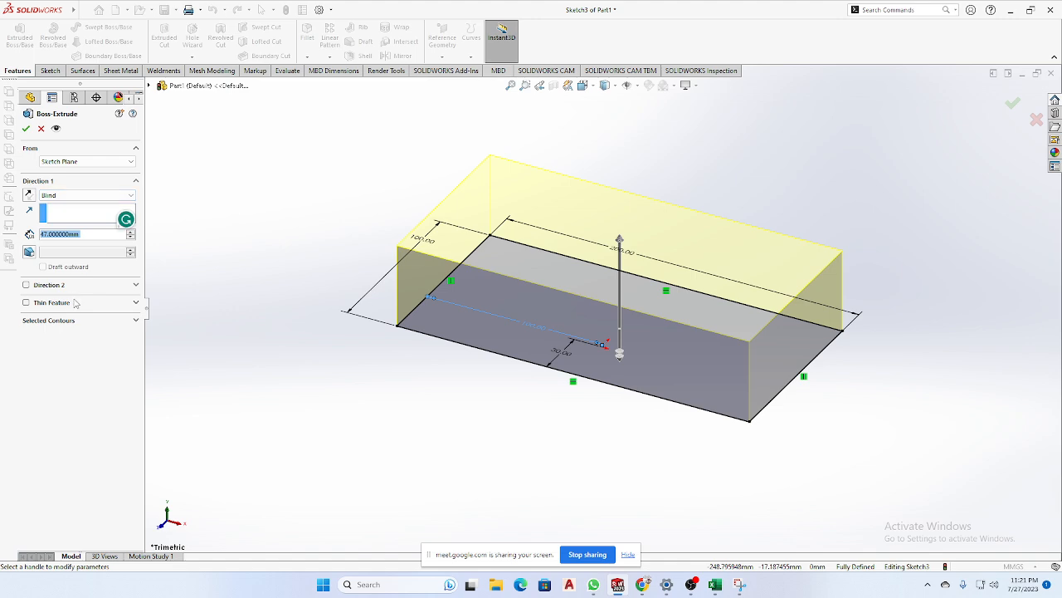
Examine the start-condition options of the extrusion, keeping Sketch Plane, and inspect the preview block from several angles.
click(77, 162)
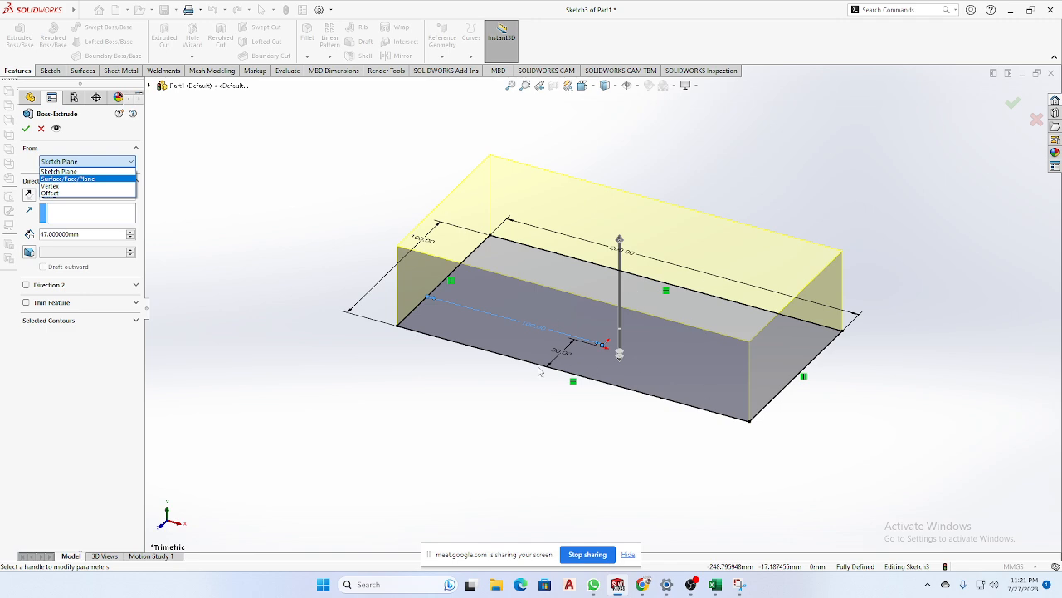
click(236, 239)
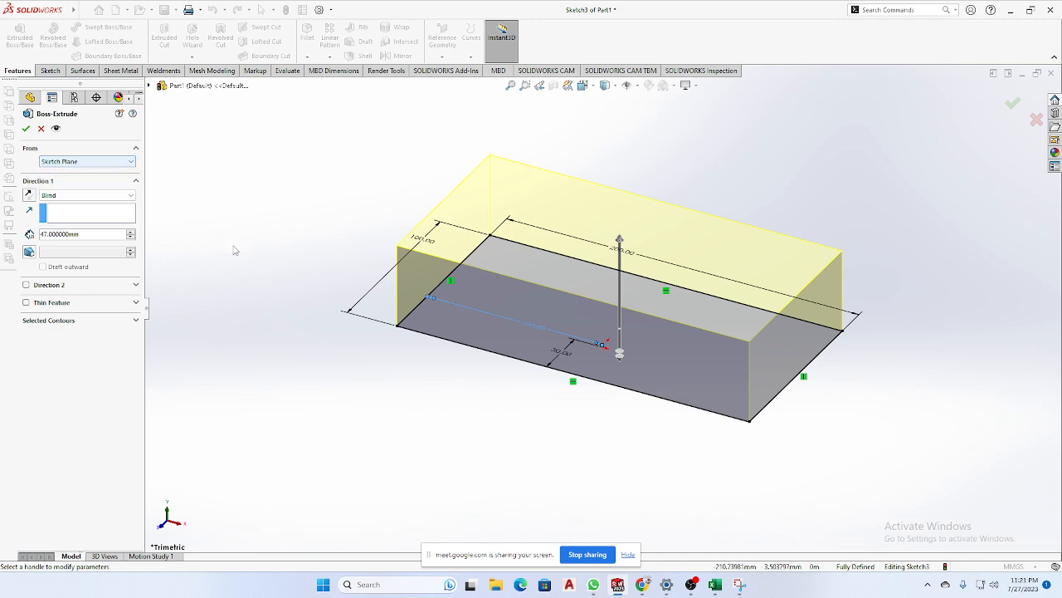
mouse_move(606, 463)
middle_down()
mouse_move(615, 398)
mouse_move(557, 404)
mouse_move(514, 365)
middle_up()
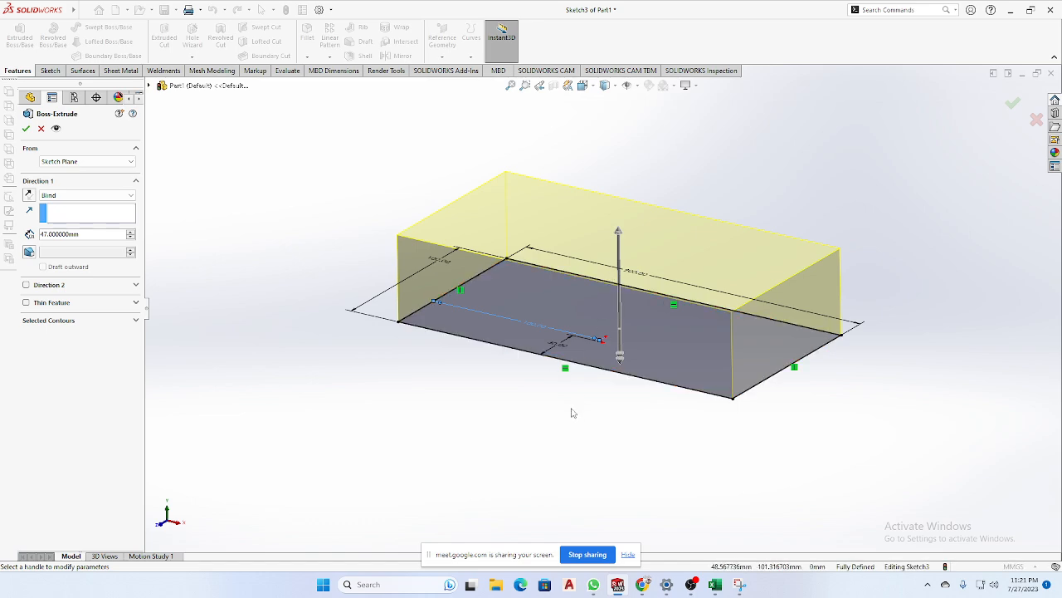
mouse_move(572, 410)
middle_down()
mouse_move(481, 374)
mouse_move(448, 411)
middle_up()
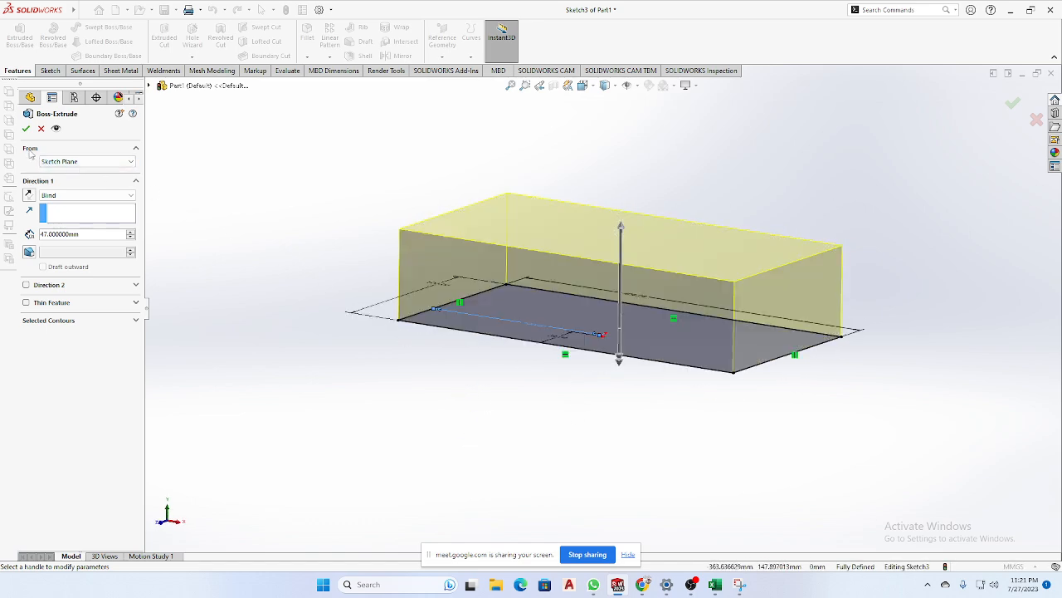
click(76, 163)
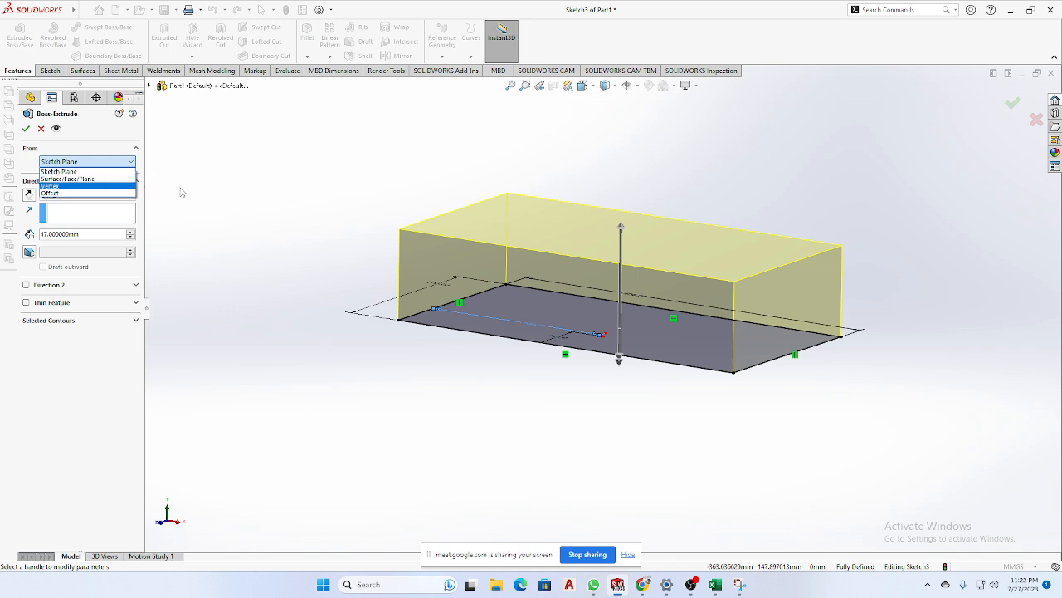
click(67, 172)
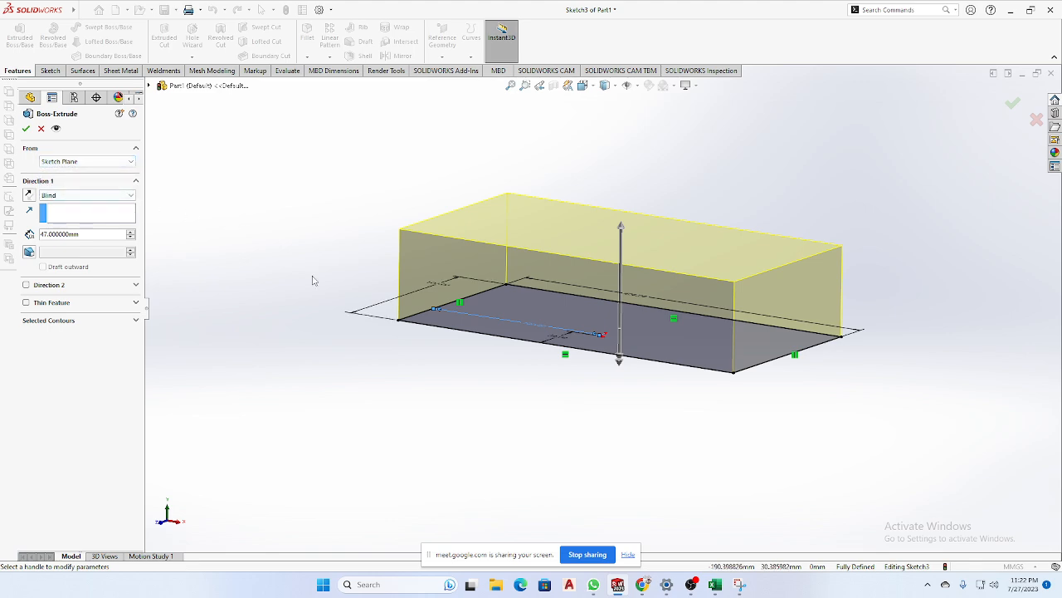
middle_drag(314, 281, 287, 299)
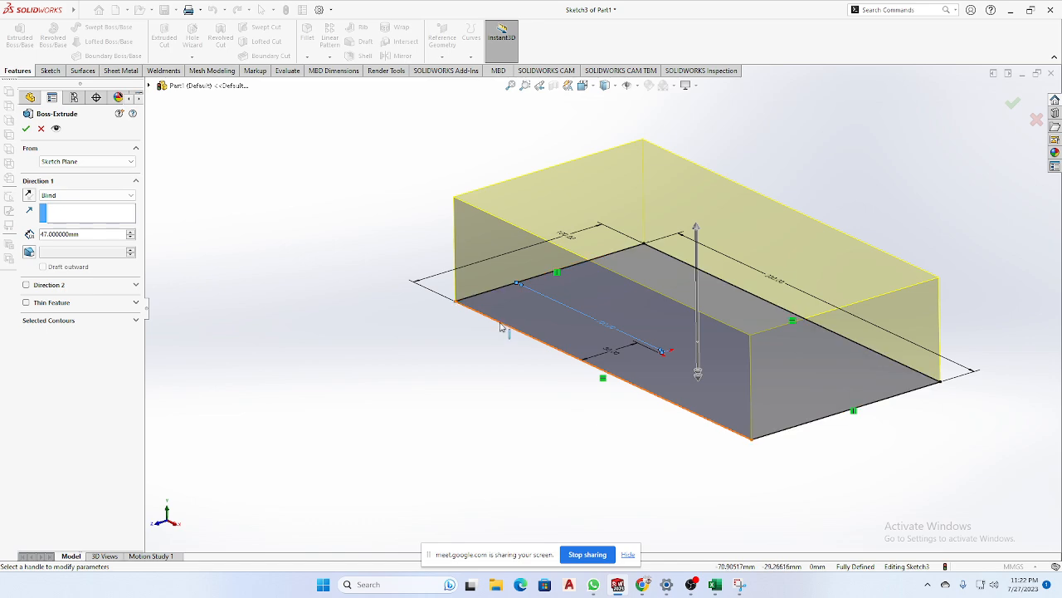
Examine the Direction 1 end-condition options, keeping Blind, and inspect the extrusion preview from several angles.
scroll(498, 330, up, 2)
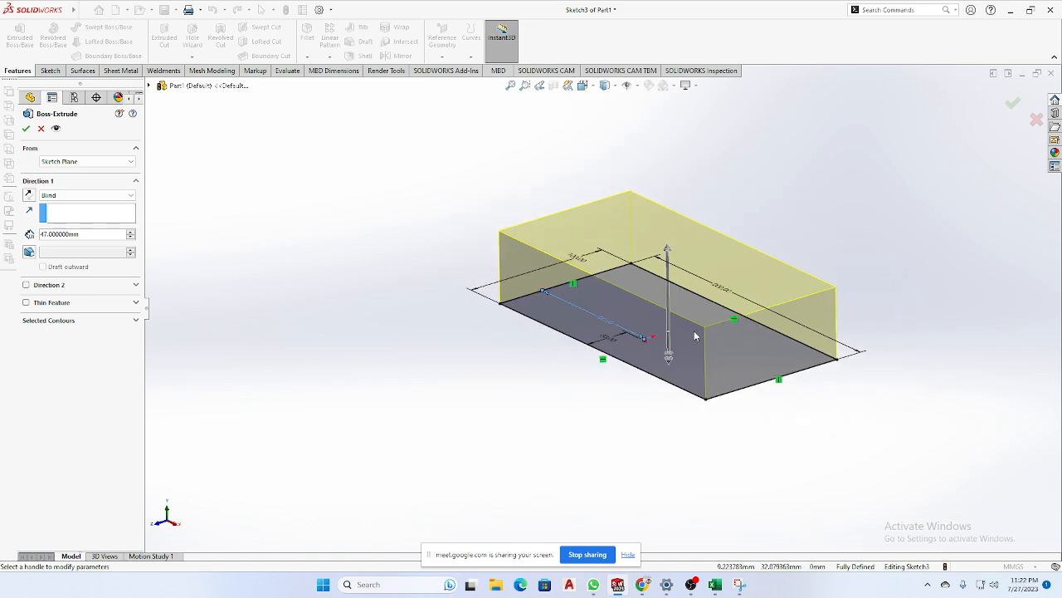
middle_drag(695, 336, 714, 291)
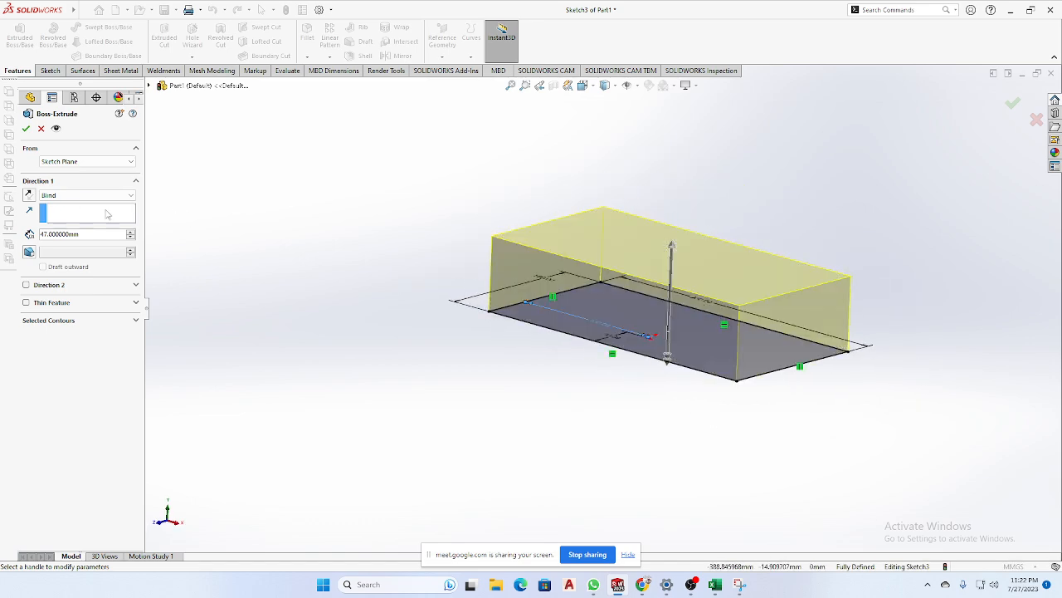
click(65, 195)
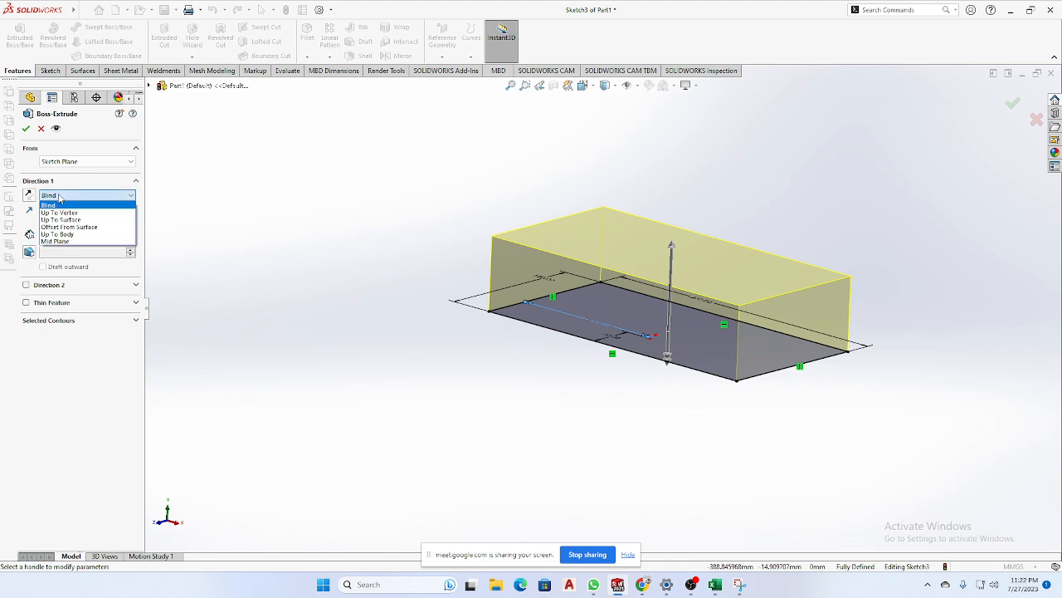
click(67, 199)
middle_drag(430, 335, 585, 421)
mouse_move(647, 433)
middle_down()
mouse_move(673, 399)
mouse_move(640, 414)
middle_up()
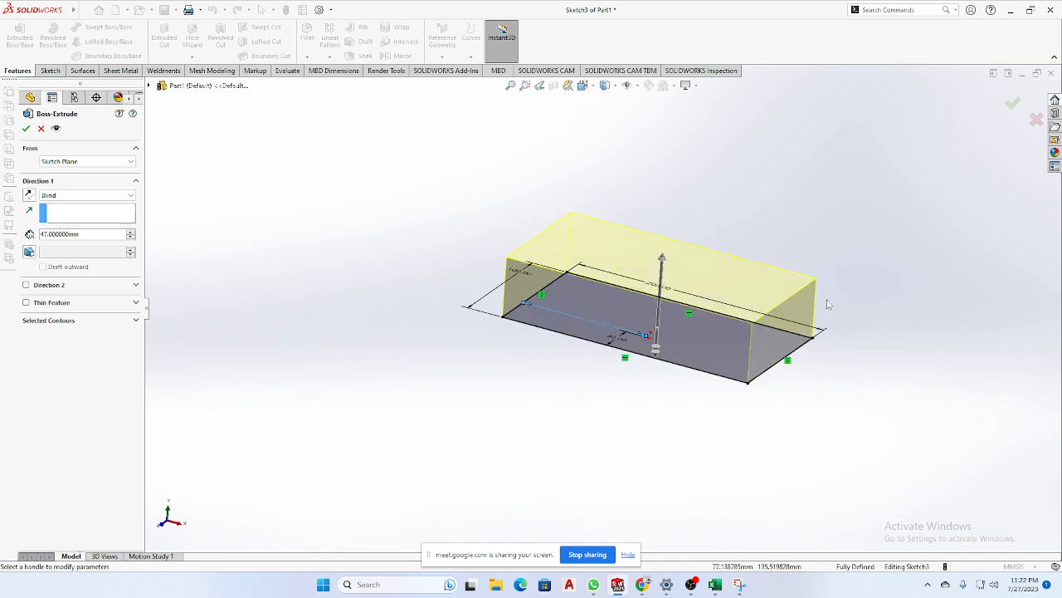
scroll(828, 296, down, 2)
scroll(828, 295, up, 1)
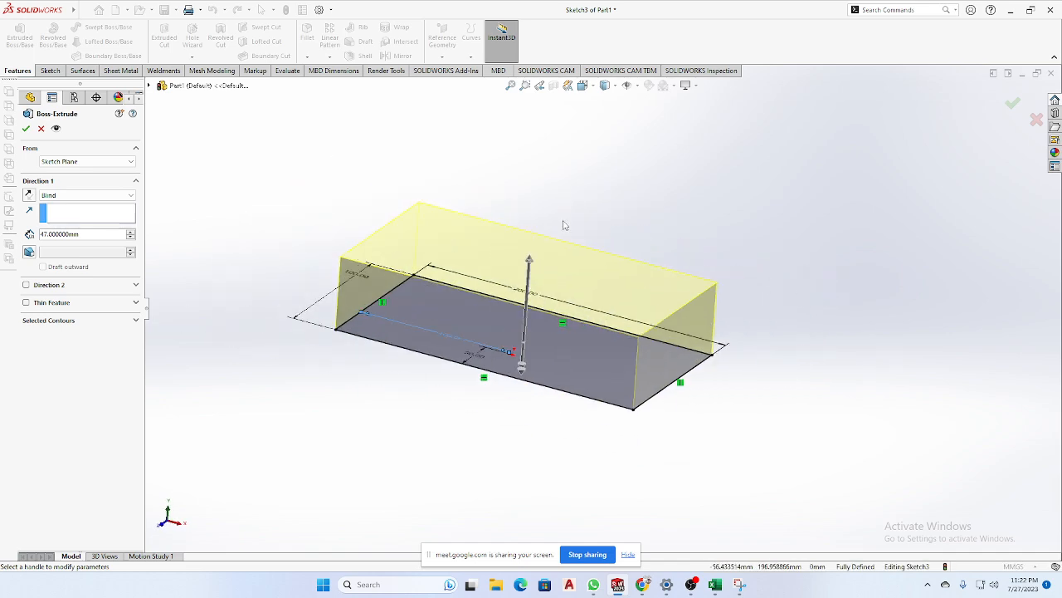
Switch the Direction 1 end condition to Mid Plane and stretch the symmetric depth to 148 mm.
click(56, 196)
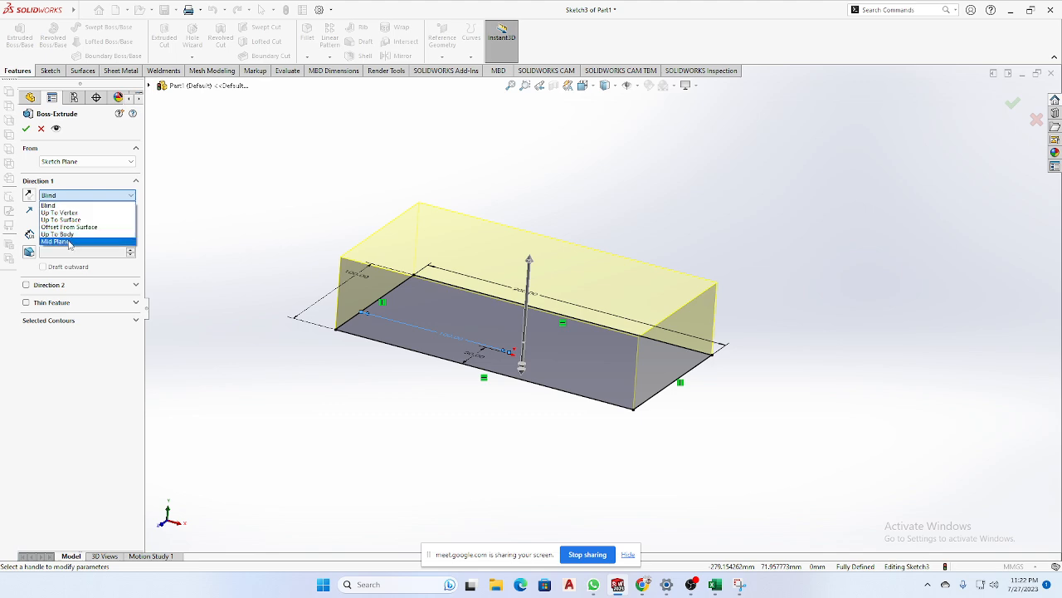
click(55, 241)
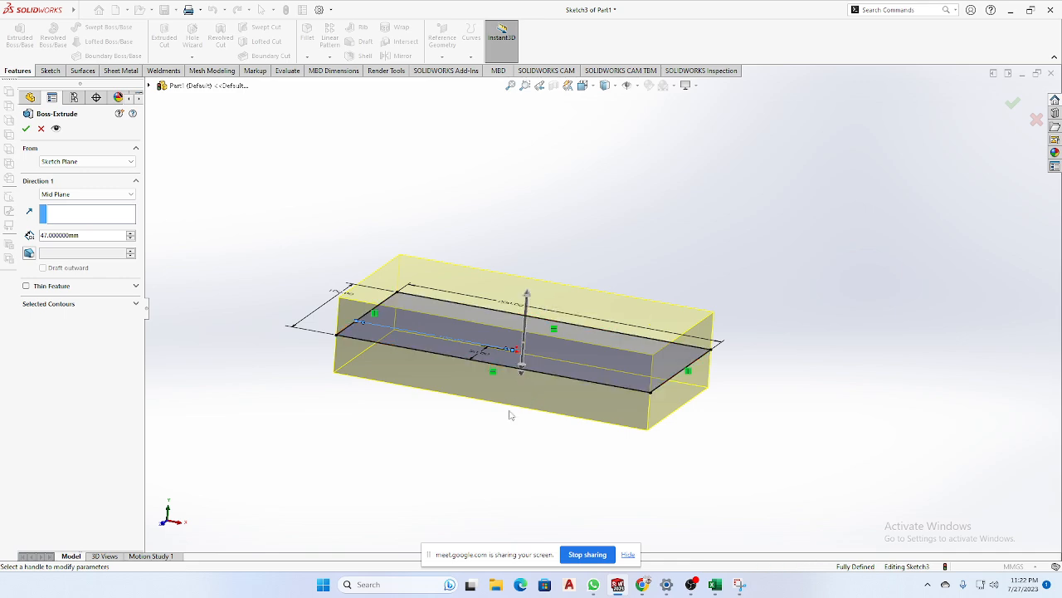
middle_drag(499, 446, 506, 422)
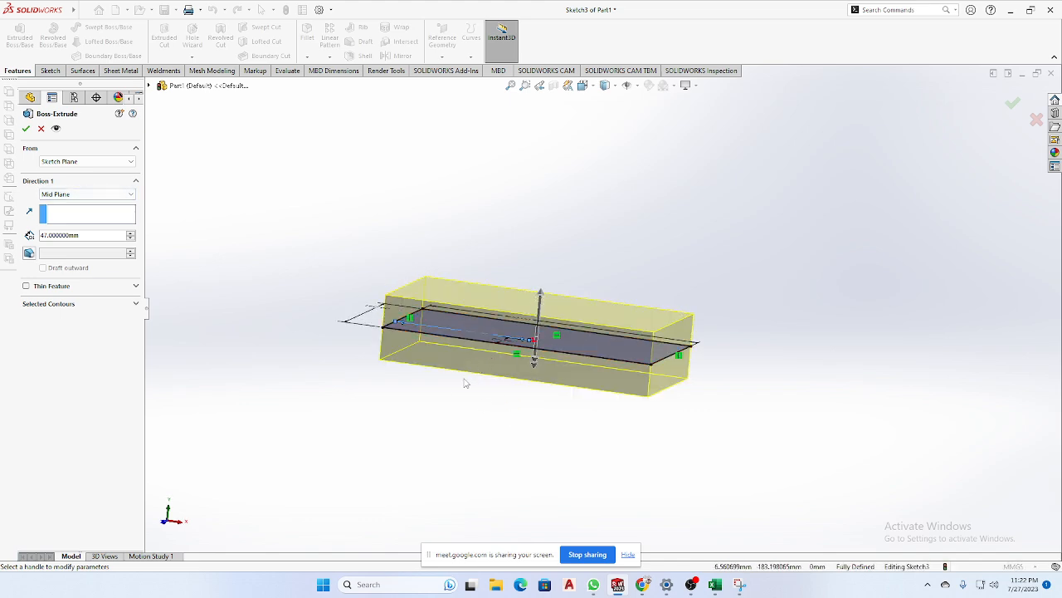
middle_drag(465, 379, 473, 349)
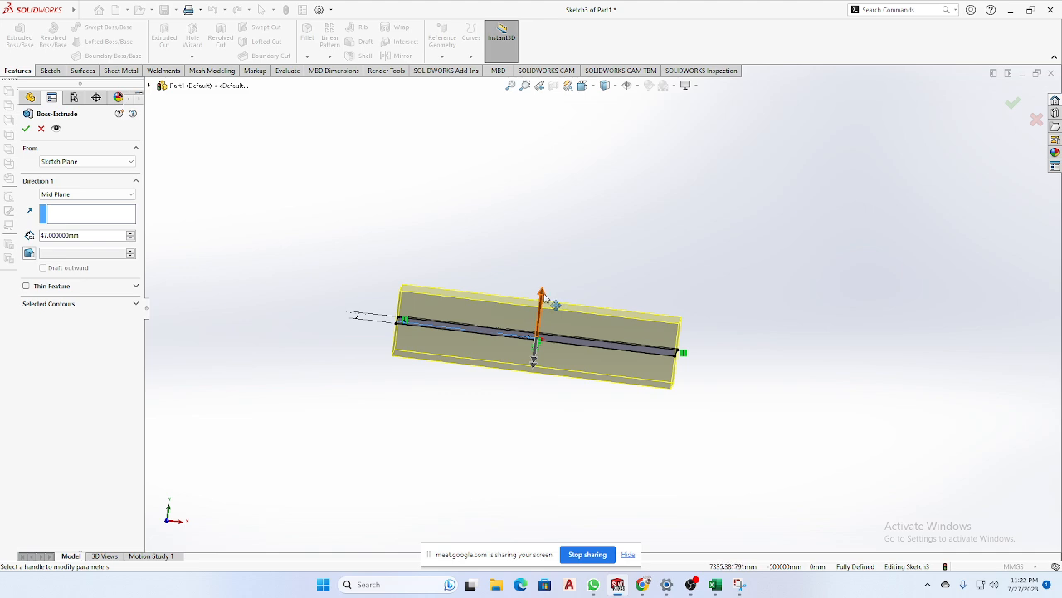
drag(541, 296, 548, 221)
middle_drag(826, 318, 790, 354)
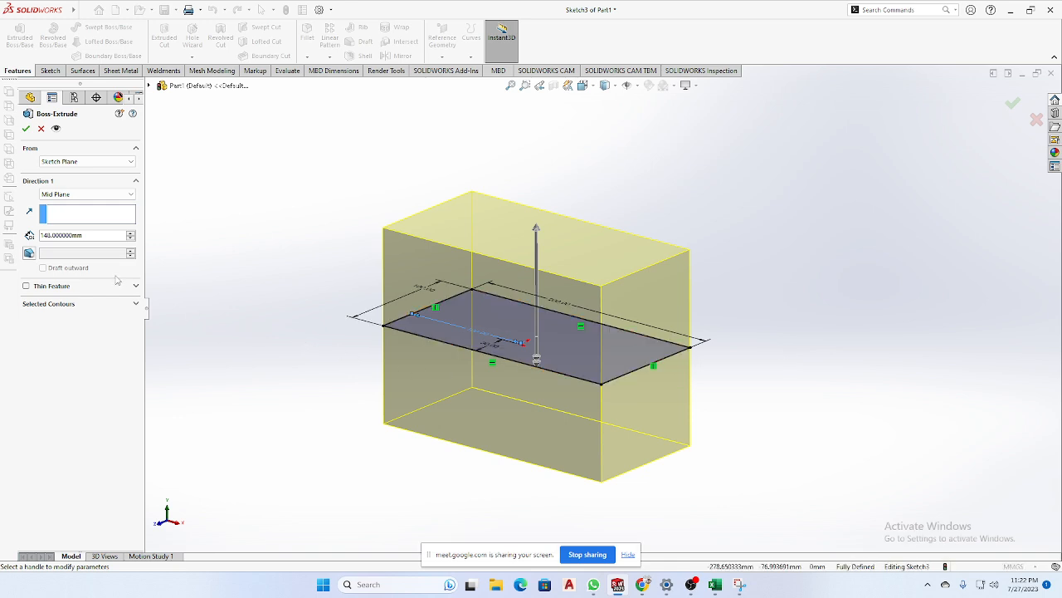
Return the Direction 1 end condition to Blind and set the extrusion depth to 30 mm.
click(83, 194)
click(66, 206)
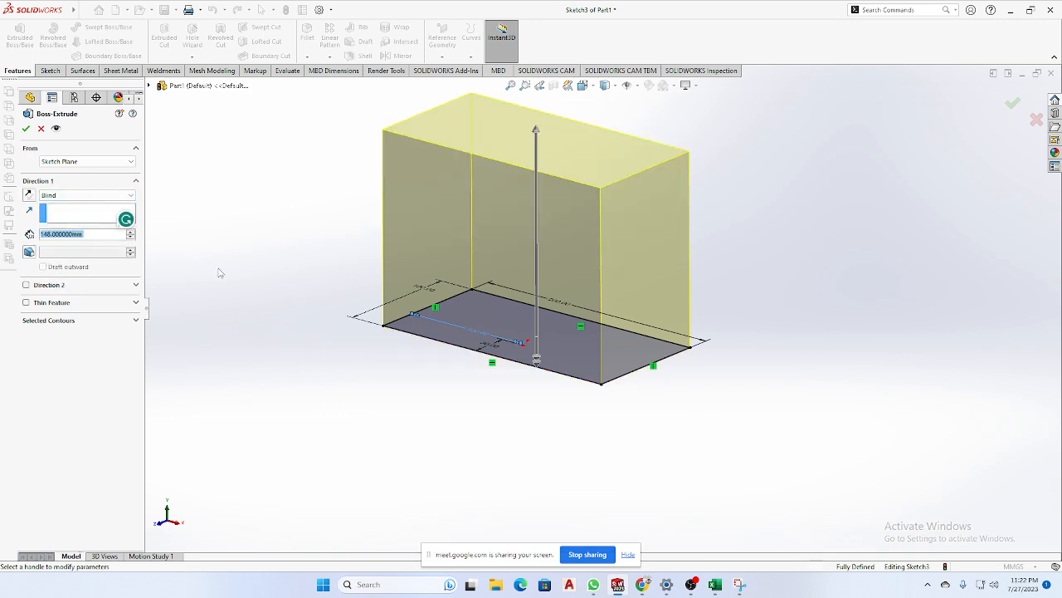
scroll(220, 273, up, 3)
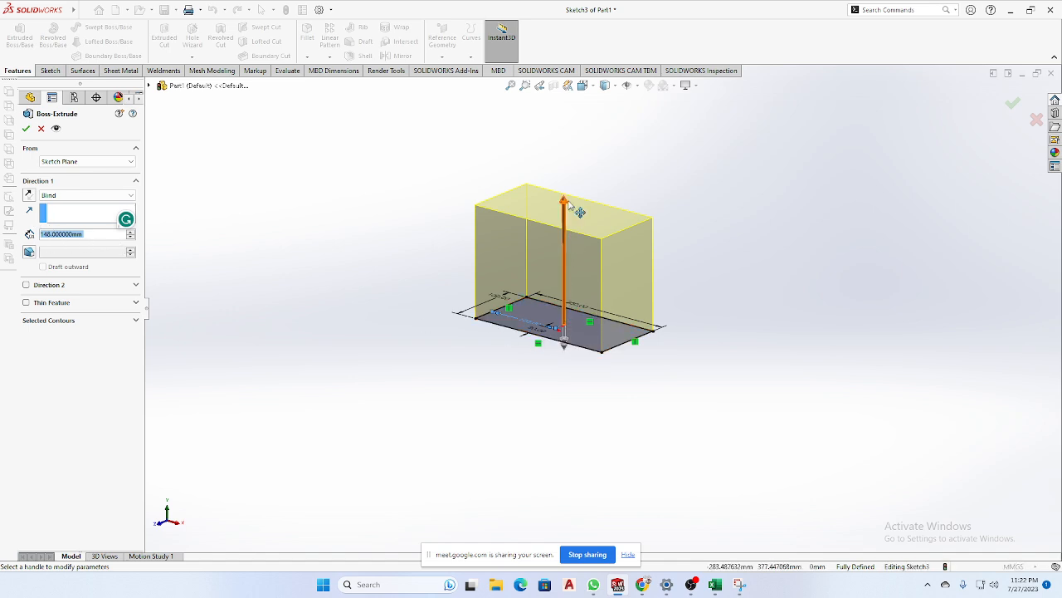
mouse_move(572, 209)
mouse_down()
mouse_move(574, 252)
mouse_move(571, 199)
mouse_up()
middle_drag(732, 354, 761, 377)
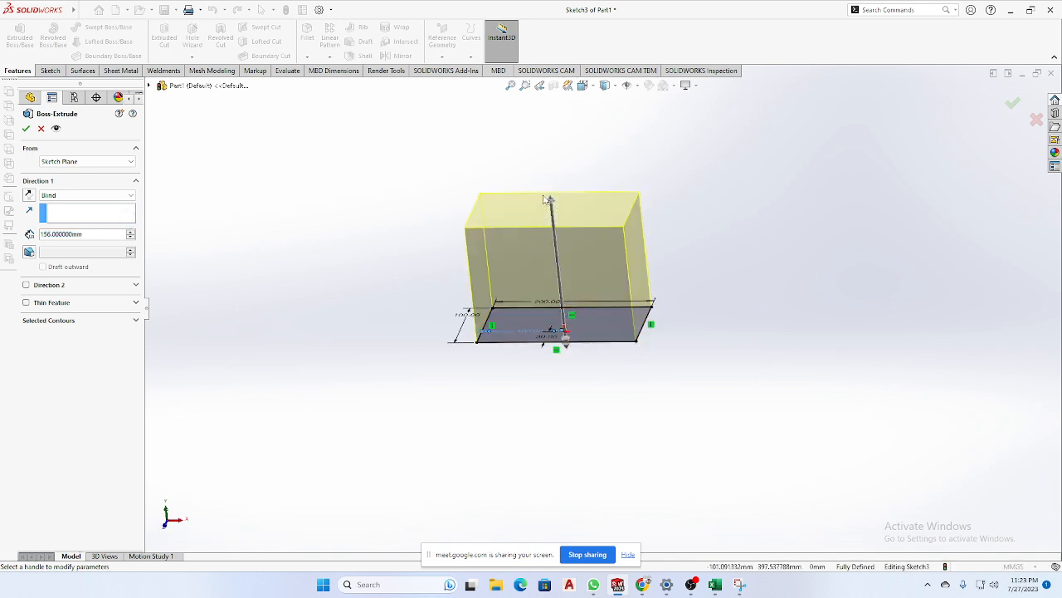
mouse_move(551, 203)
mouse_down()
mouse_move(558, 166)
mouse_move(554, 225)
mouse_move(551, 207)
mouse_up()
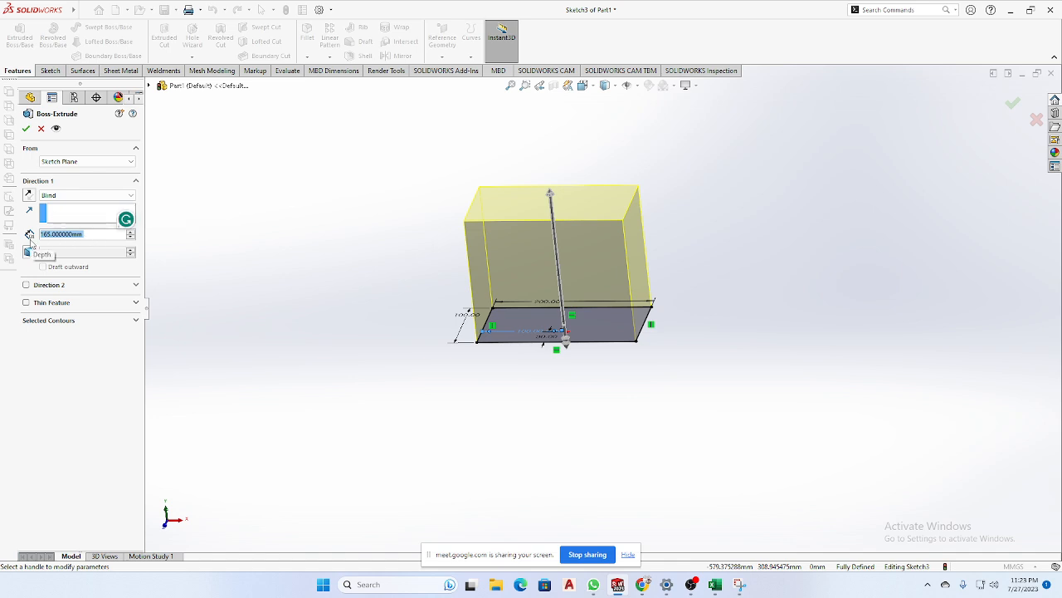
text(30)
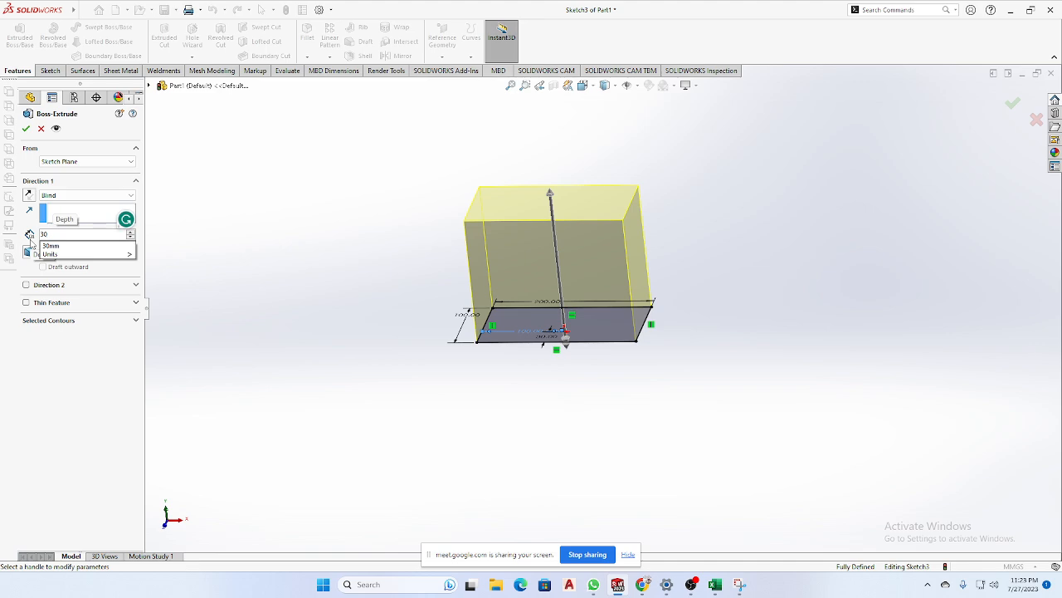
key(Return)
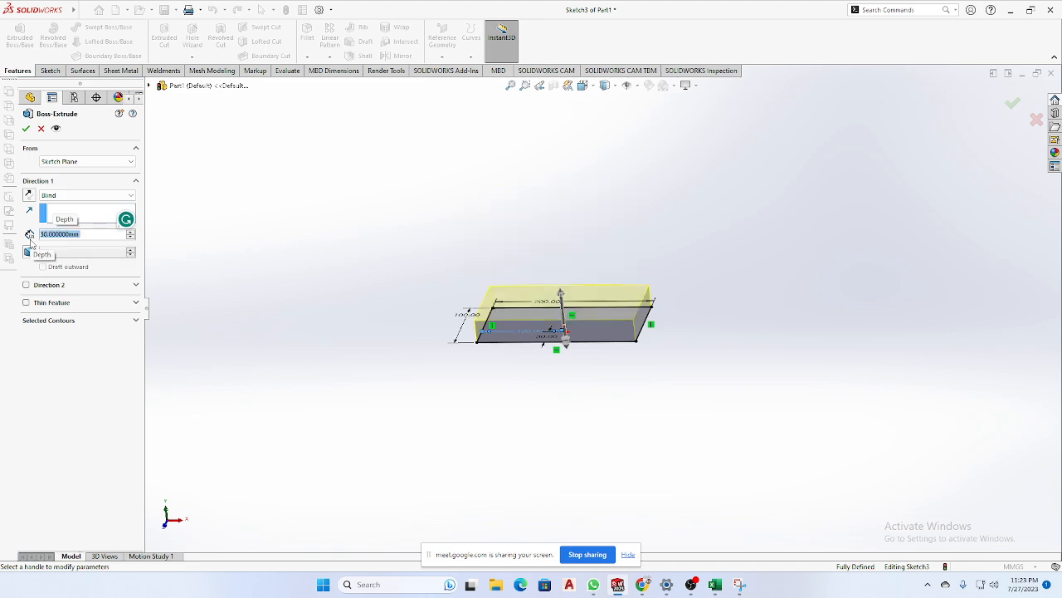
Turn on draft for Direction 1, raise its angle to 18 degrees and inspect the tapered preview.
scroll(578, 356, down, 4)
mouse_move(523, 399)
middle_down()
mouse_move(547, 323)
mouse_move(509, 372)
middle_up()
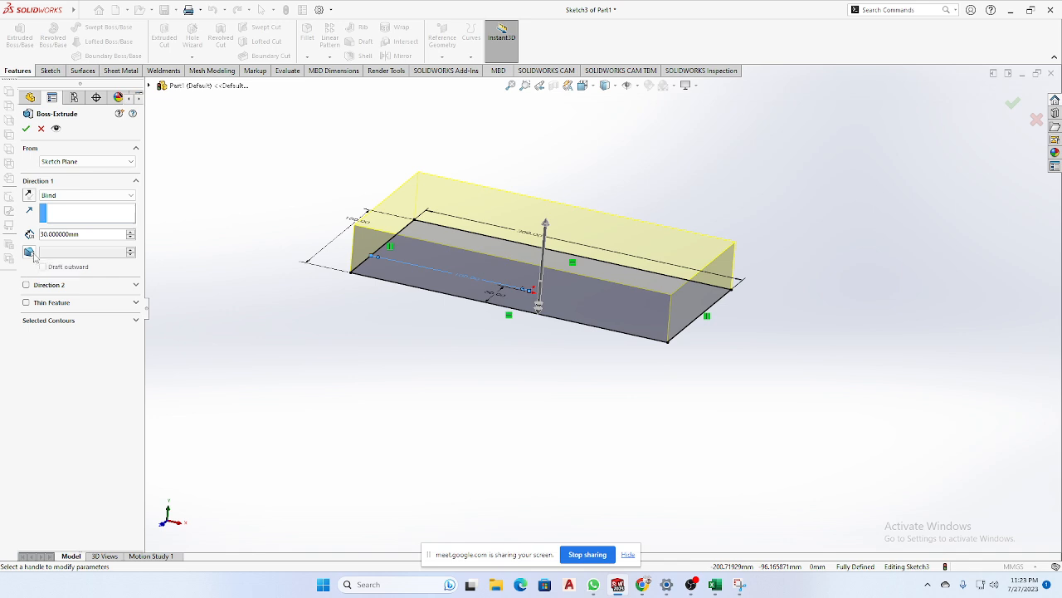
click(29, 252)
click(130, 250)
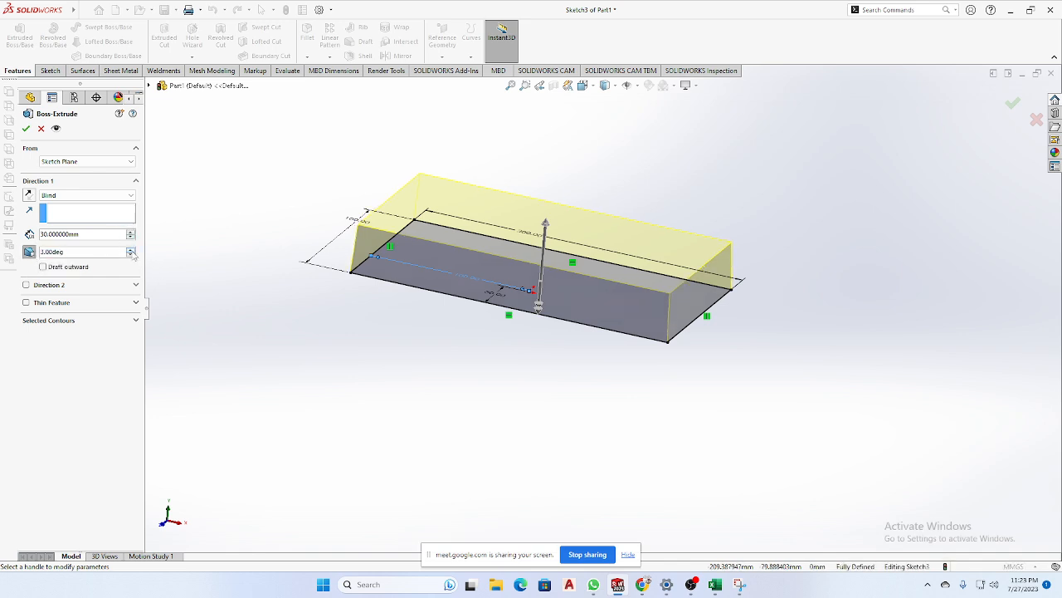
click(130, 250)
middle_drag(508, 388, 462, 361)
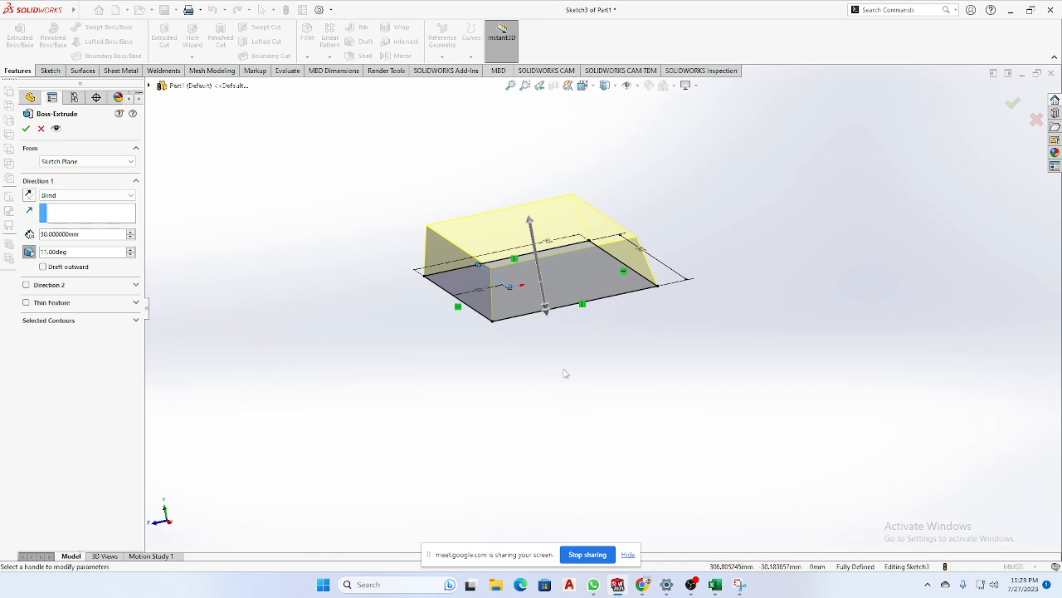
middle_drag(565, 373, 630, 382)
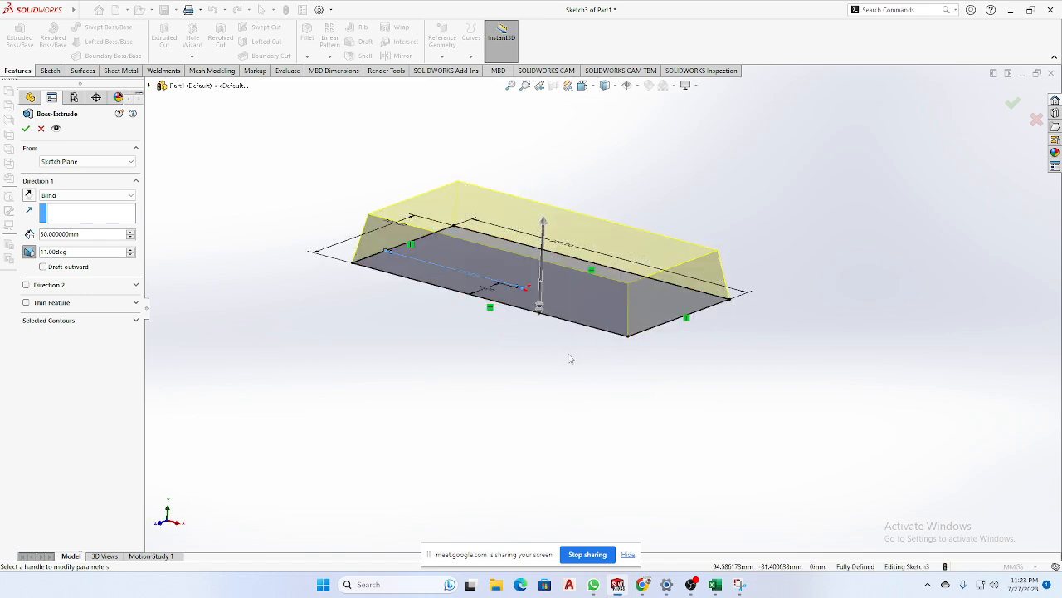
click(130, 249)
click(130, 249)
click(130, 249)
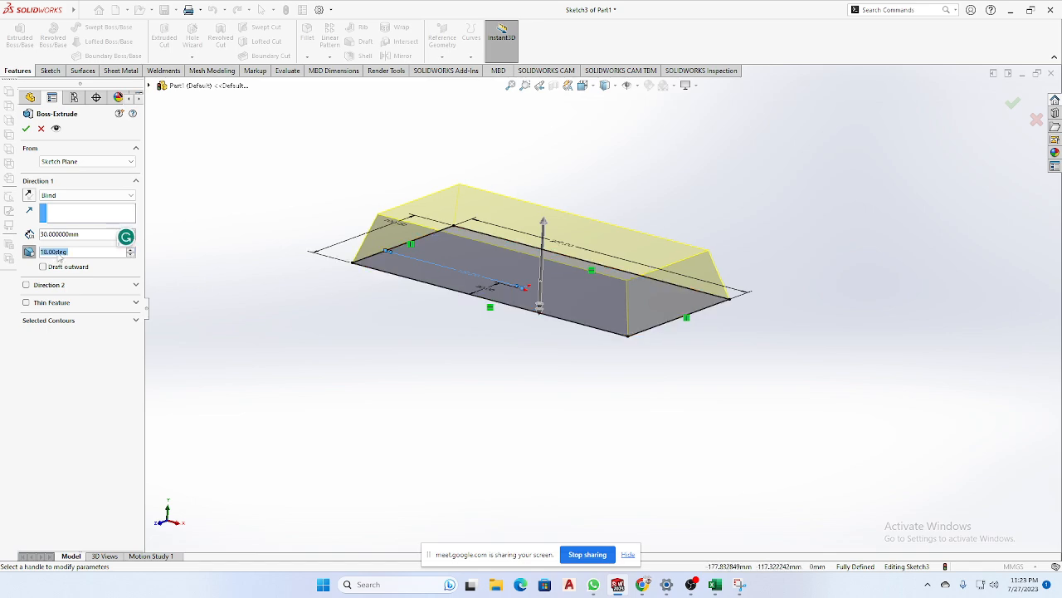
middle_drag(323, 289, 270, 263)
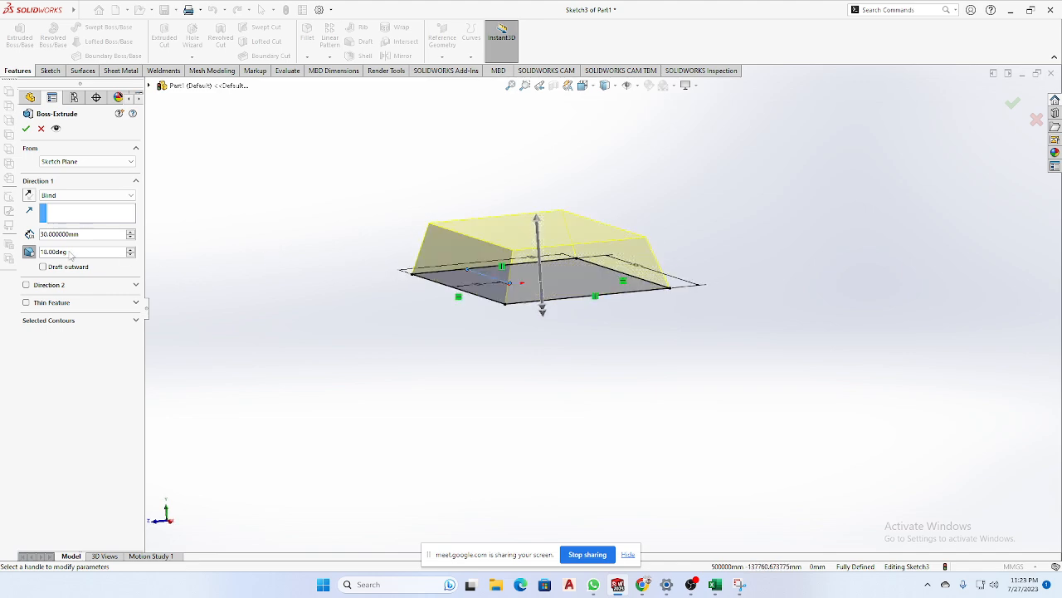
Try the outward option for the Direction 1 draft, then turn that draft off.
click(43, 267)
click(43, 267)
click(43, 268)
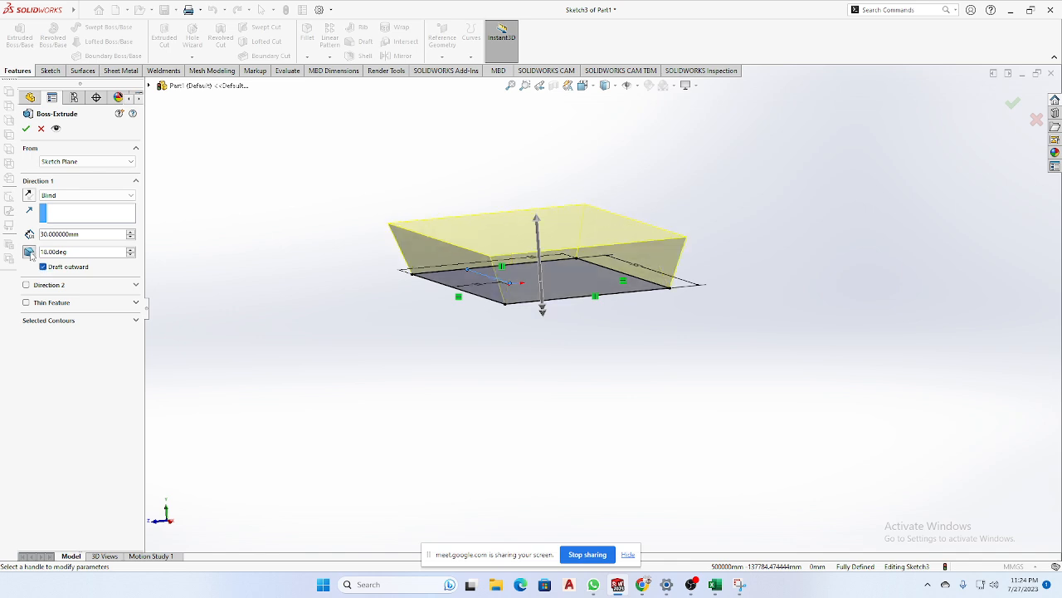
click(29, 252)
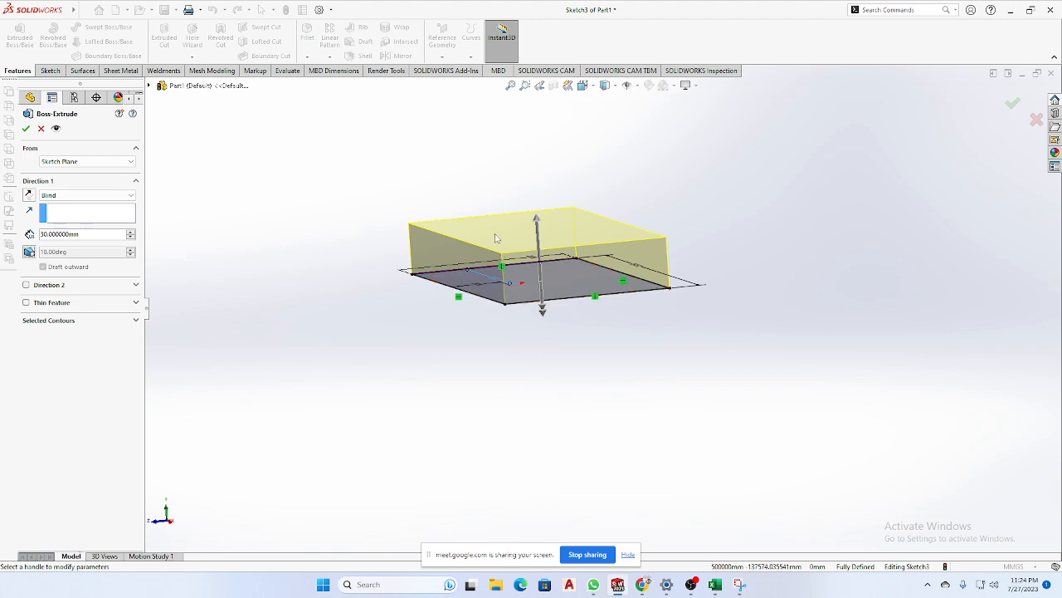
Enable a blind Direction 2 with a 20 mm depth and raise the Direction 1 depth to 50 mm.
middle_drag(504, 314, 440, 317)
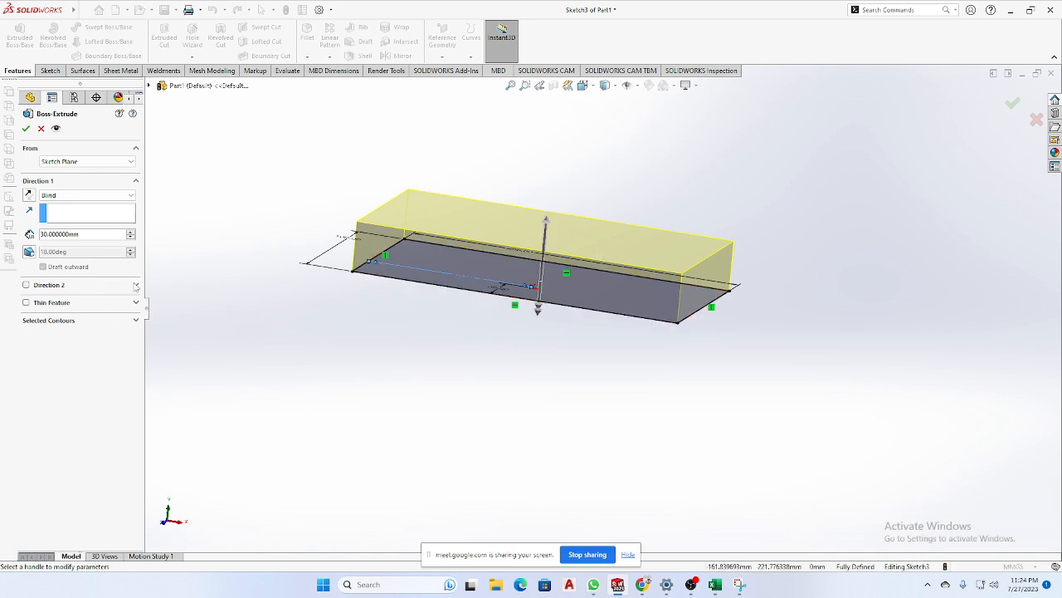
click(134, 285)
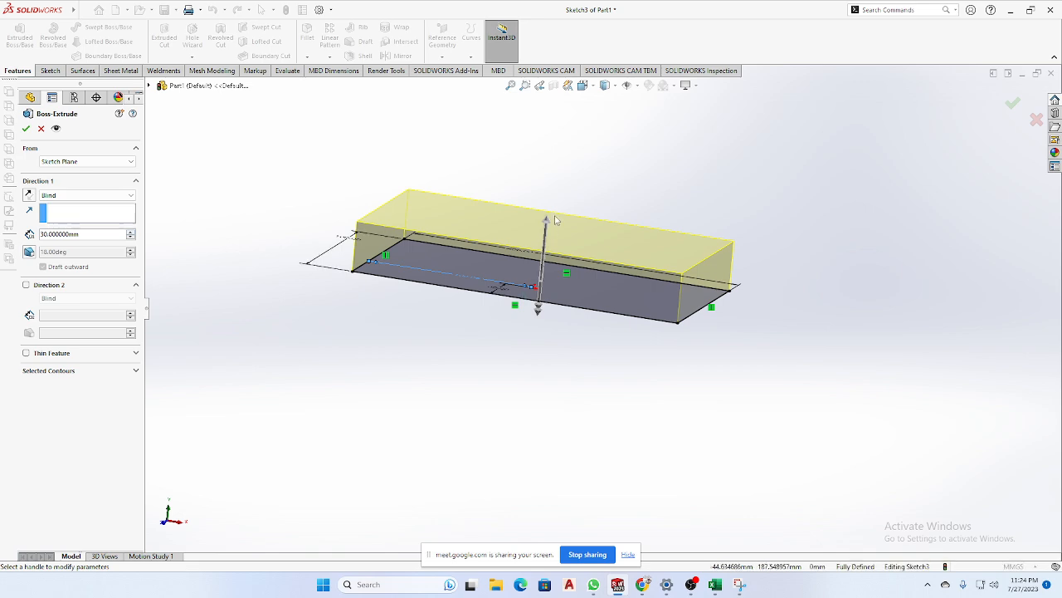
click(26, 285)
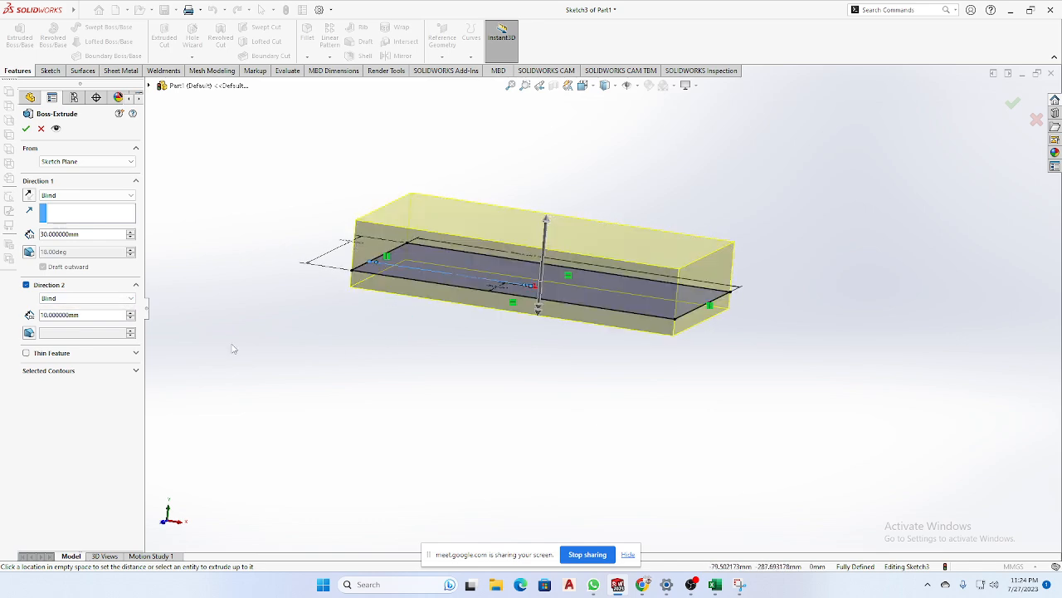
click(130, 313)
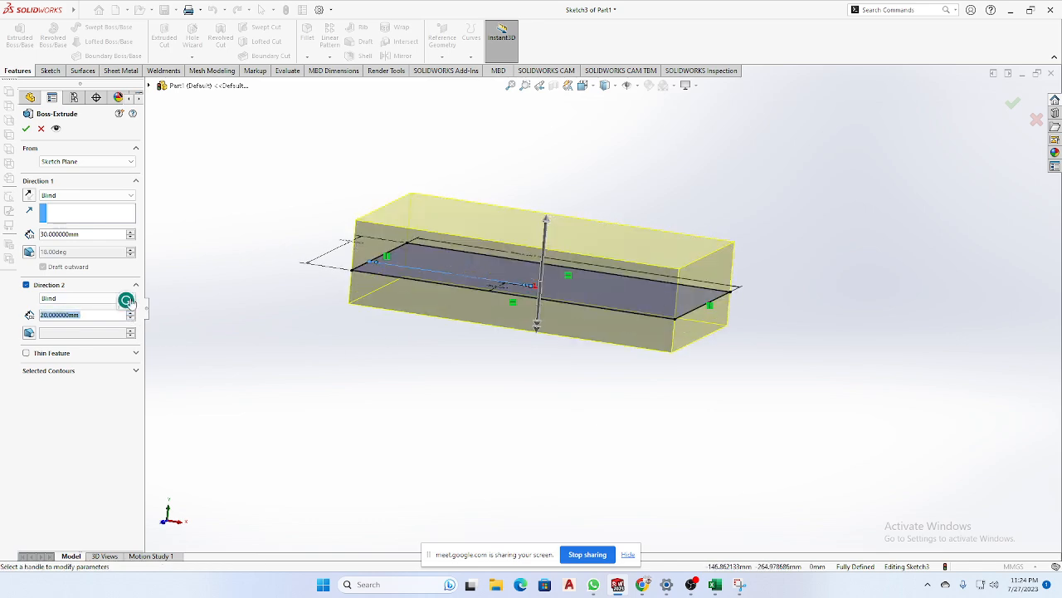
click(130, 232)
click(131, 232)
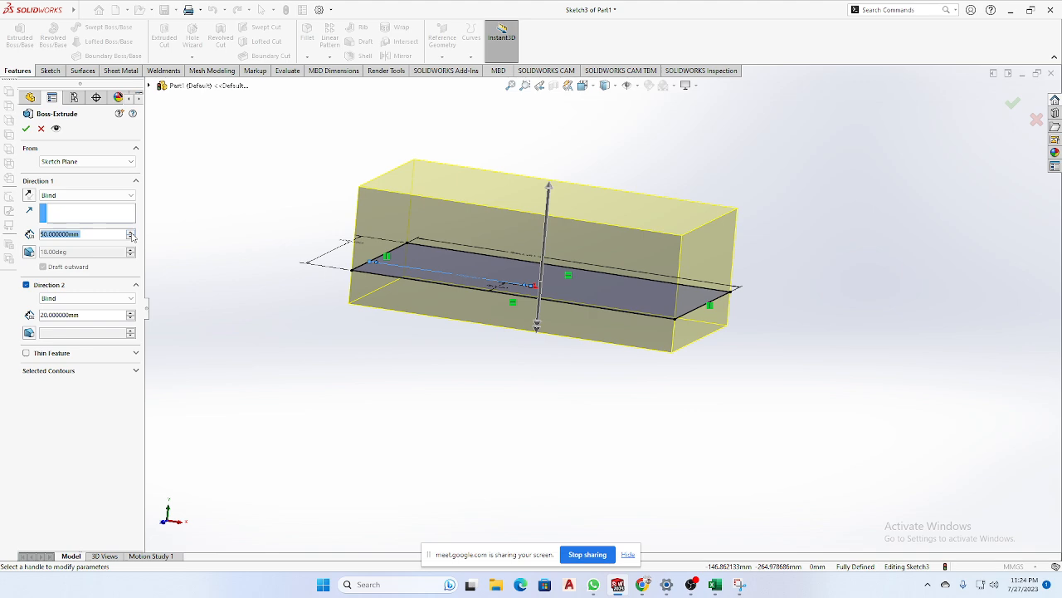
Add an outward draft of 20 degrees to Direction 2 of the extrusion.
mouse_move(436, 415)
middle_down()
mouse_move(465, 408)
mouse_move(545, 460)
middle_up()
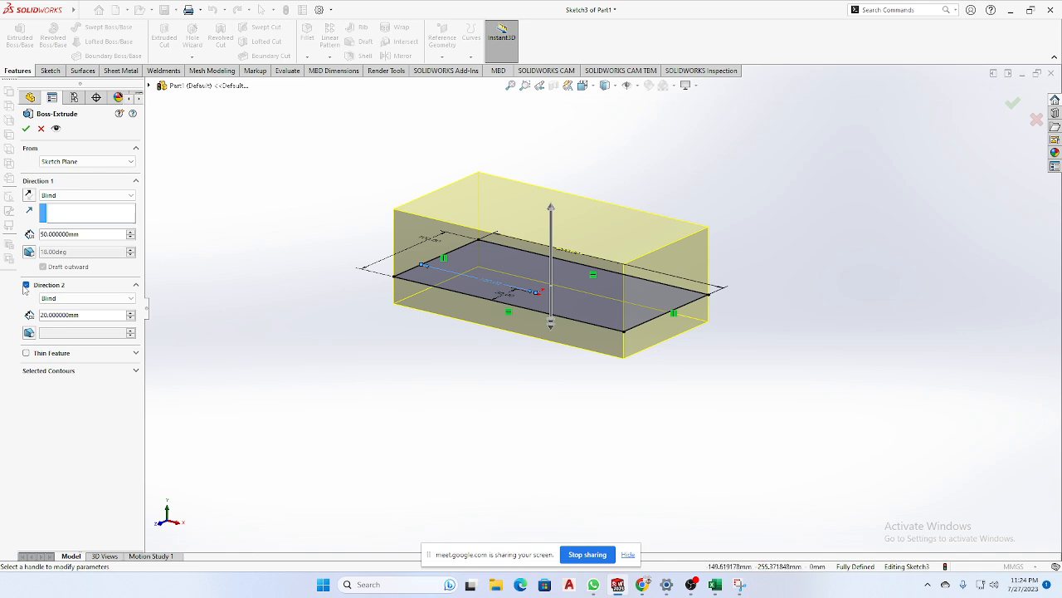
click(29, 332)
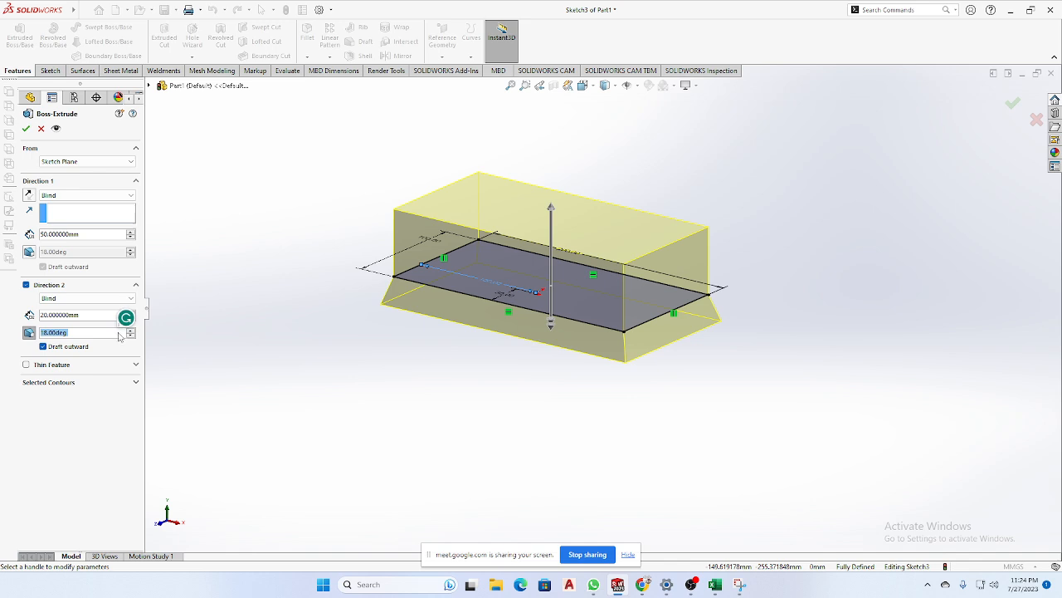
text(20)
key(Return)
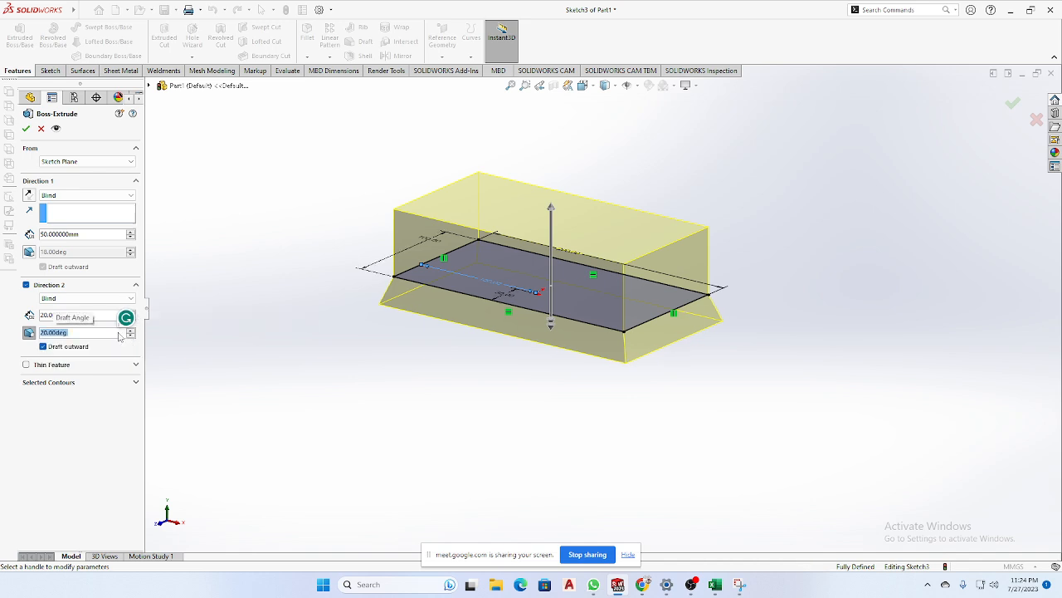
click(293, 383)
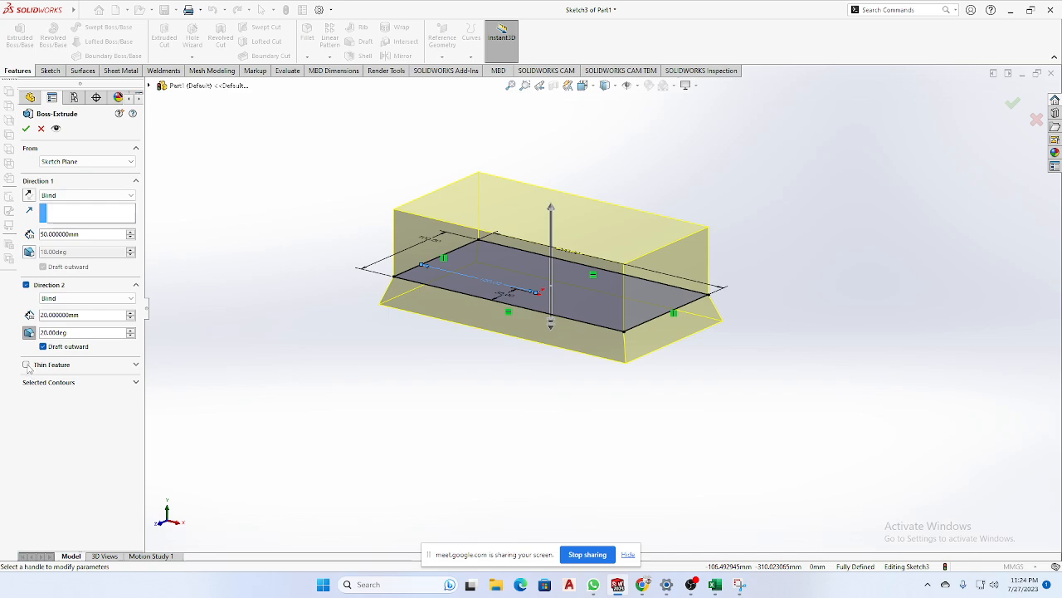
Enable a one-direction Thin Feature with a 10 mm wall thickness and create the extrusion.
click(26, 364)
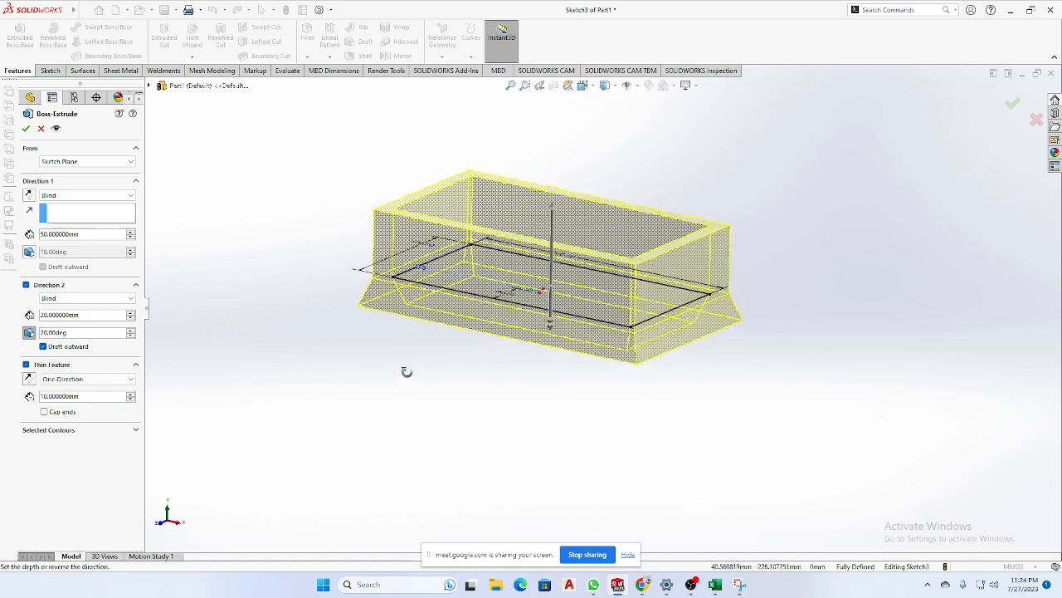
middle_drag(407, 371, 439, 374)
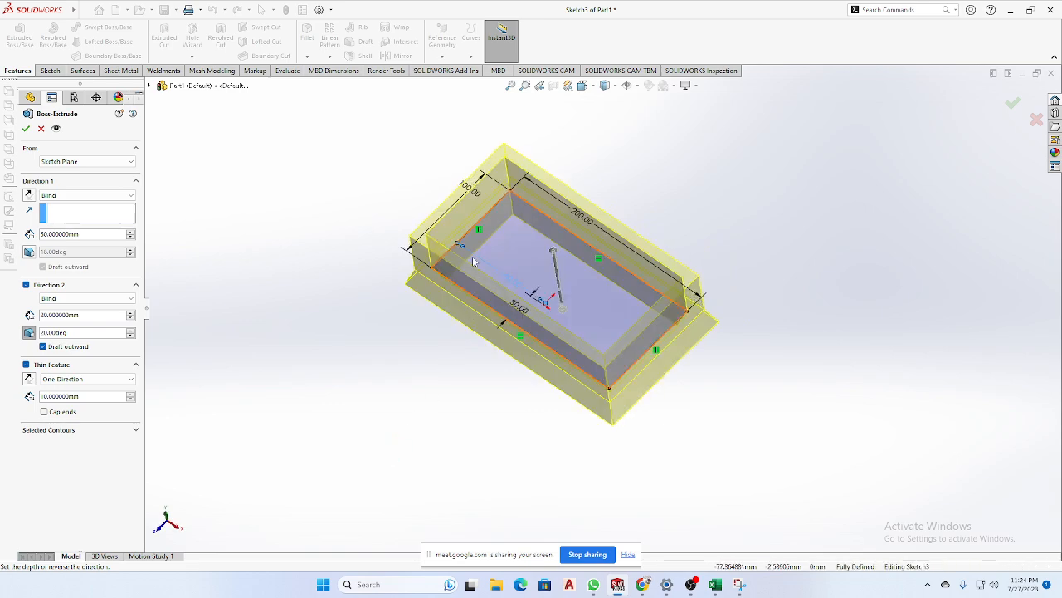
middle_drag(472, 259, 473, 360)
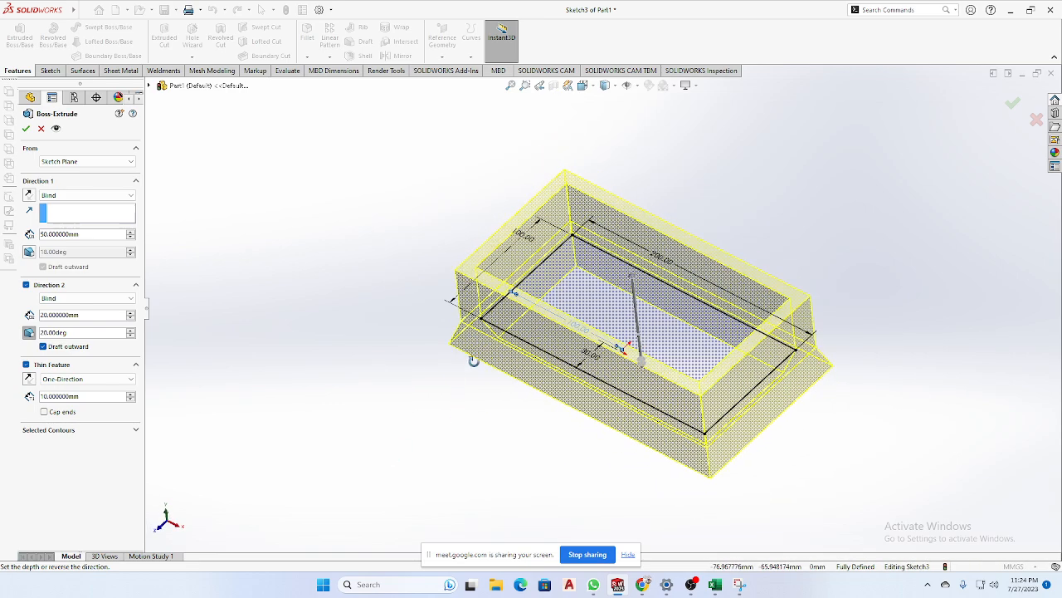
scroll(573, 289, down, 5)
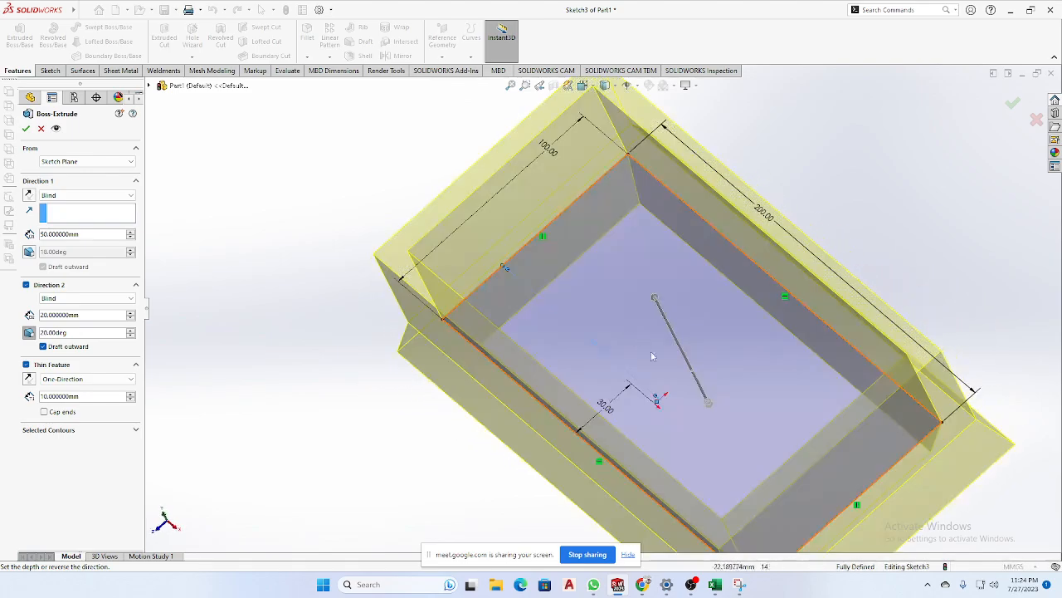
mouse_move(599, 324)
middle_down()
mouse_move(569, 334)
mouse_move(533, 297)
mouse_move(498, 374)
middle_up()
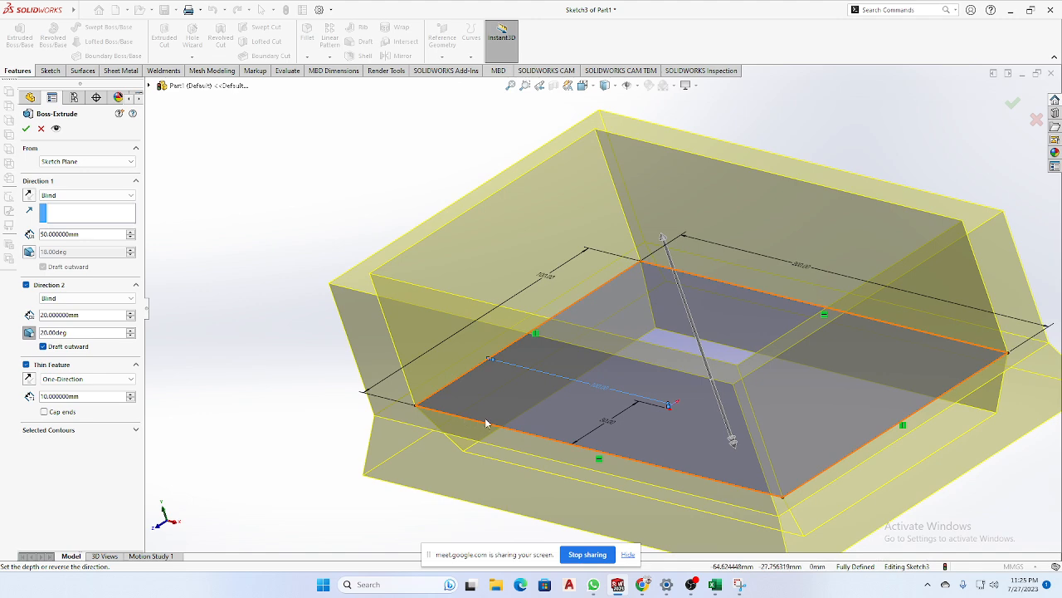
click(83, 396)
scroll(486, 386, up, 2)
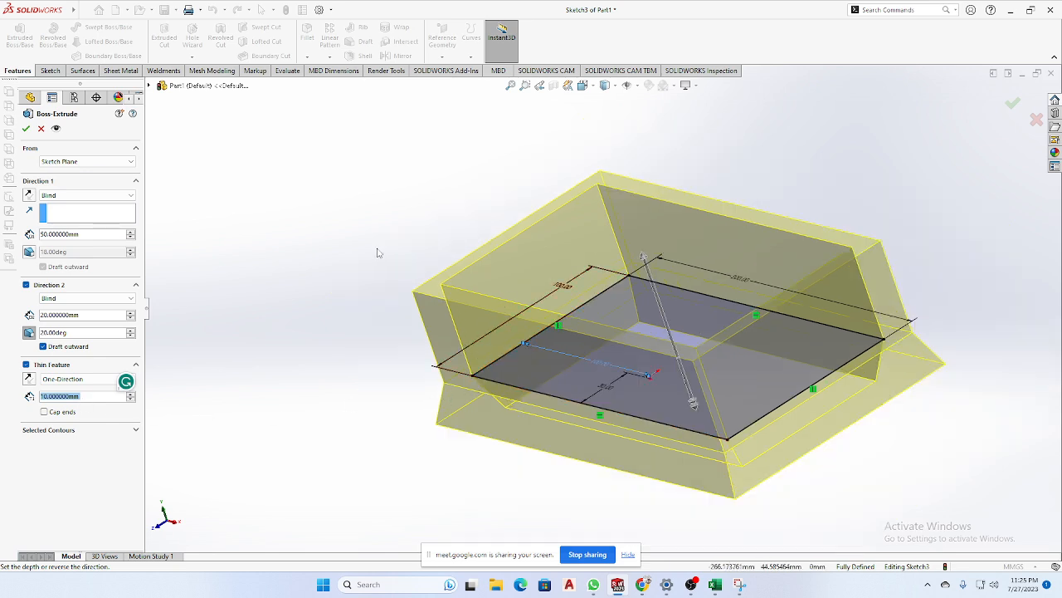
click(26, 128)
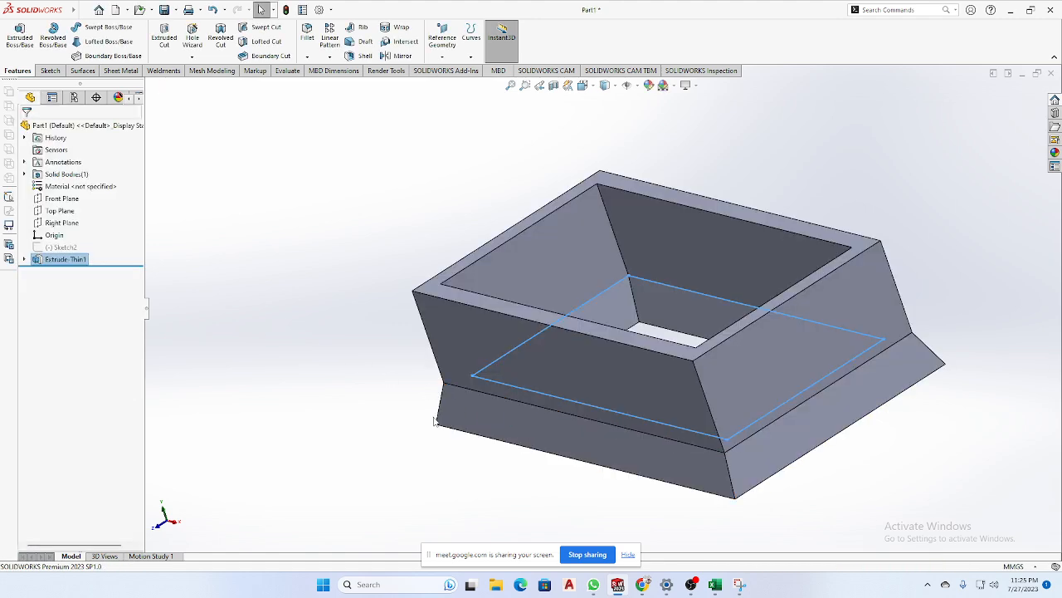
Inspect the walls of the thin extrusion from above and reopen the feature for editing.
middle_drag(494, 405, 436, 434)
middle_drag(629, 307, 642, 391)
scroll(421, 345, down, 3)
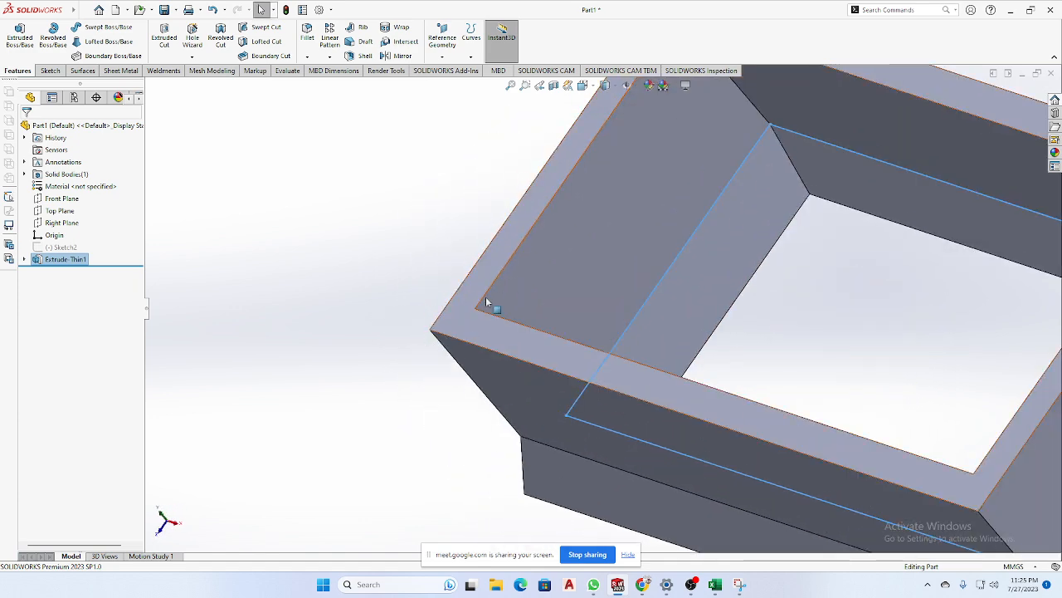
scroll(598, 312, up, 3)
middle_drag(596, 323, 555, 351)
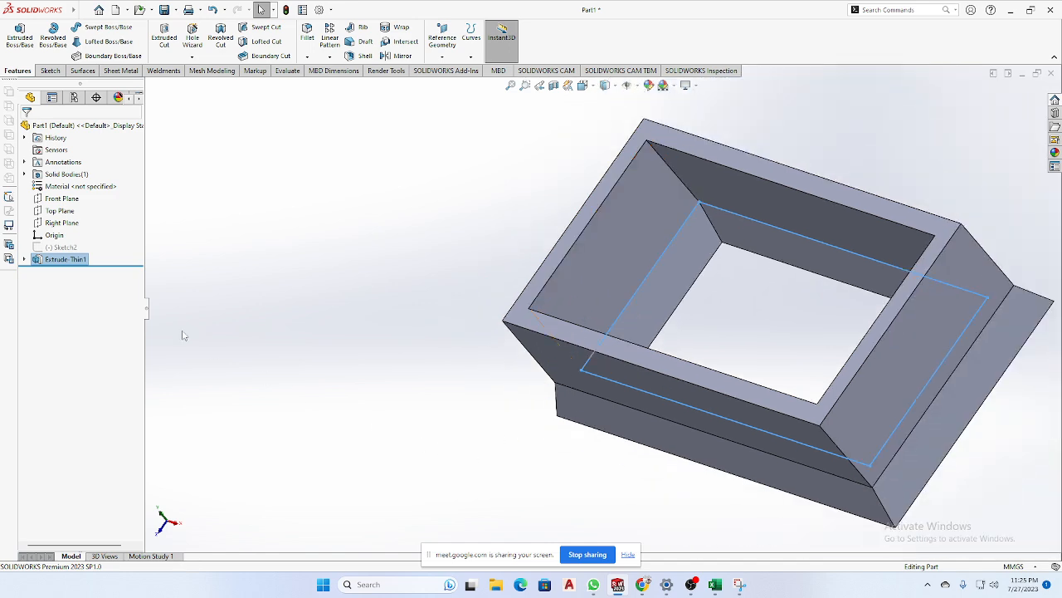
click(64, 262)
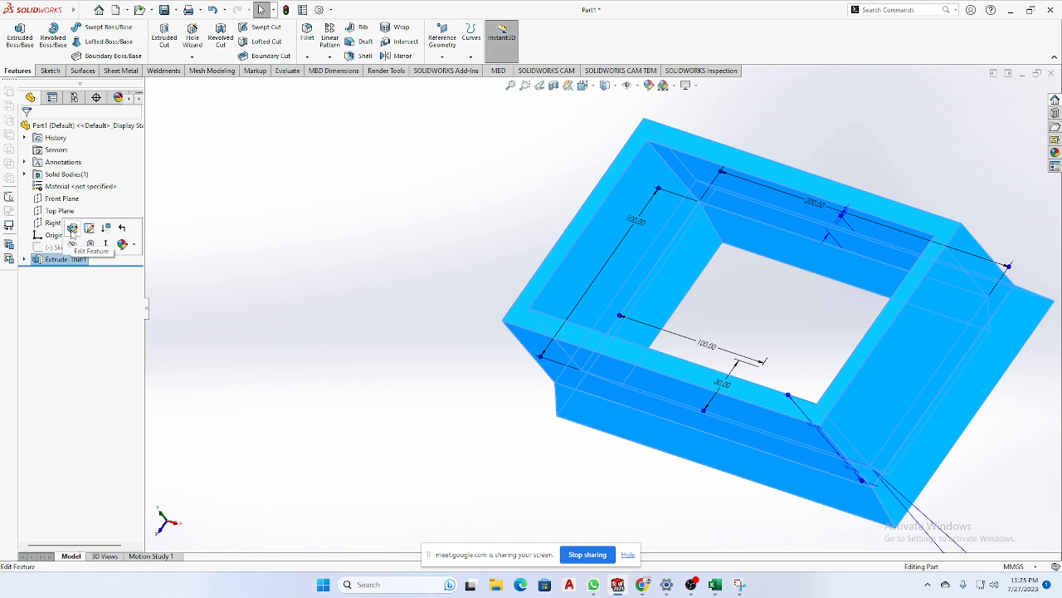
click(123, 262)
click(66, 259)
click(83, 230)
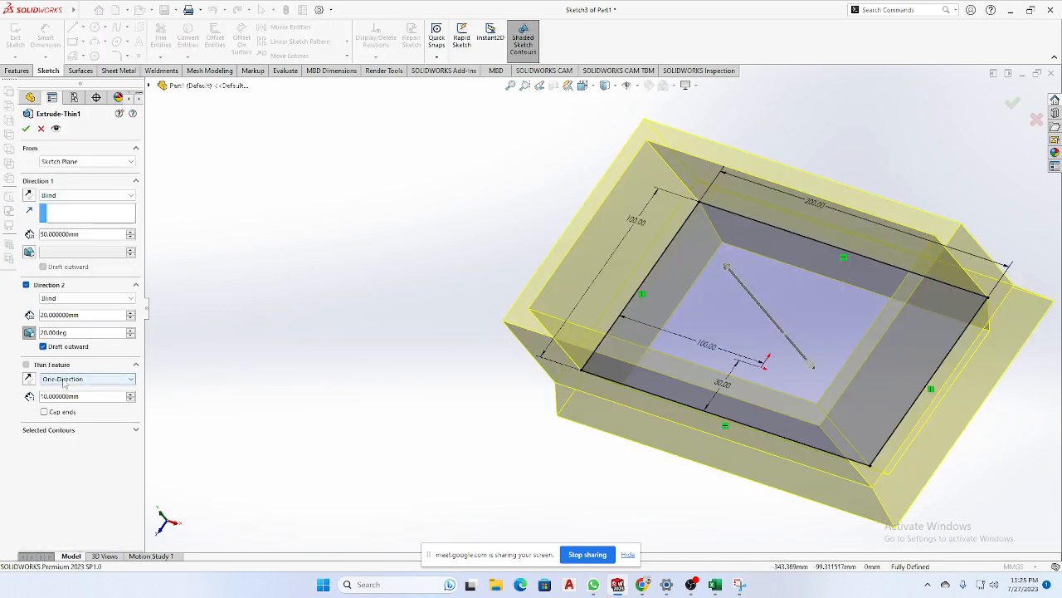
Set the Thin Feature type to Mid-Plane and examine the wall around the sketch line at a corner.
click(88, 382)
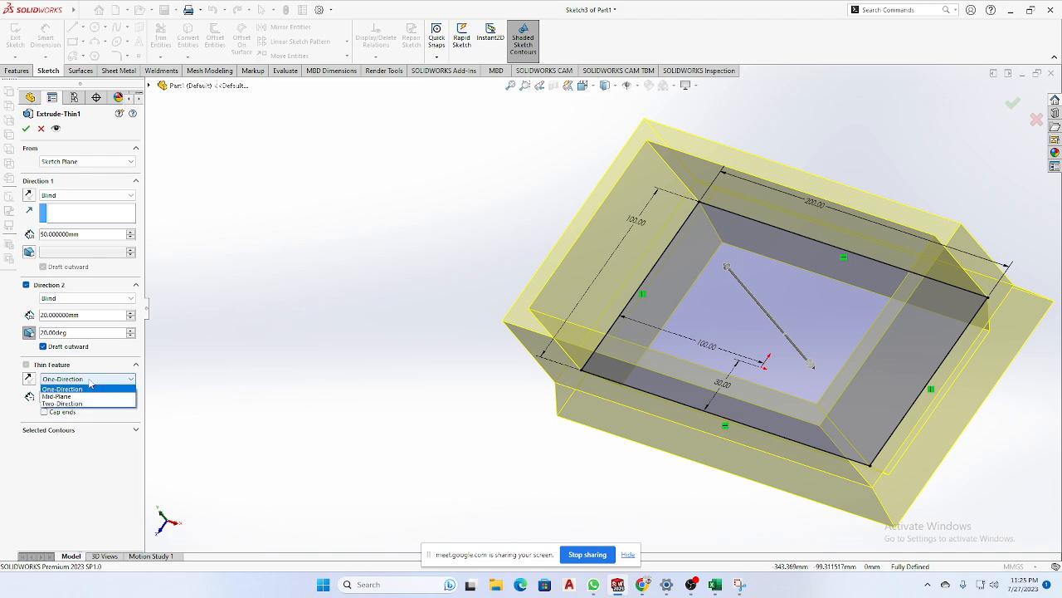
click(66, 396)
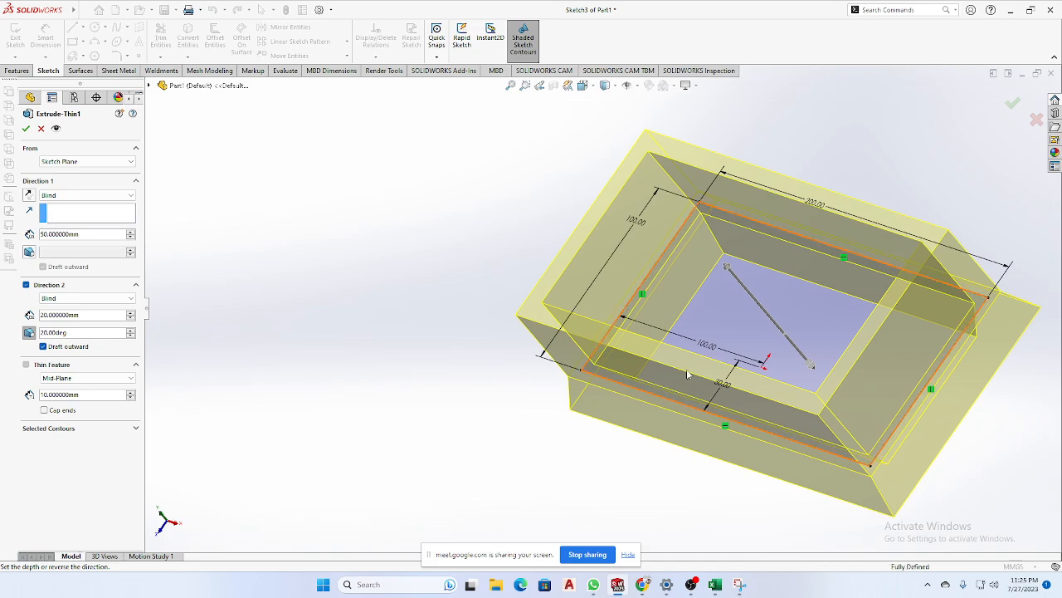
scroll(664, 383, down, 5)
middle_drag(664, 383, 685, 443)
middle_drag(540, 379, 533, 363)
scroll(406, 304, down, 2)
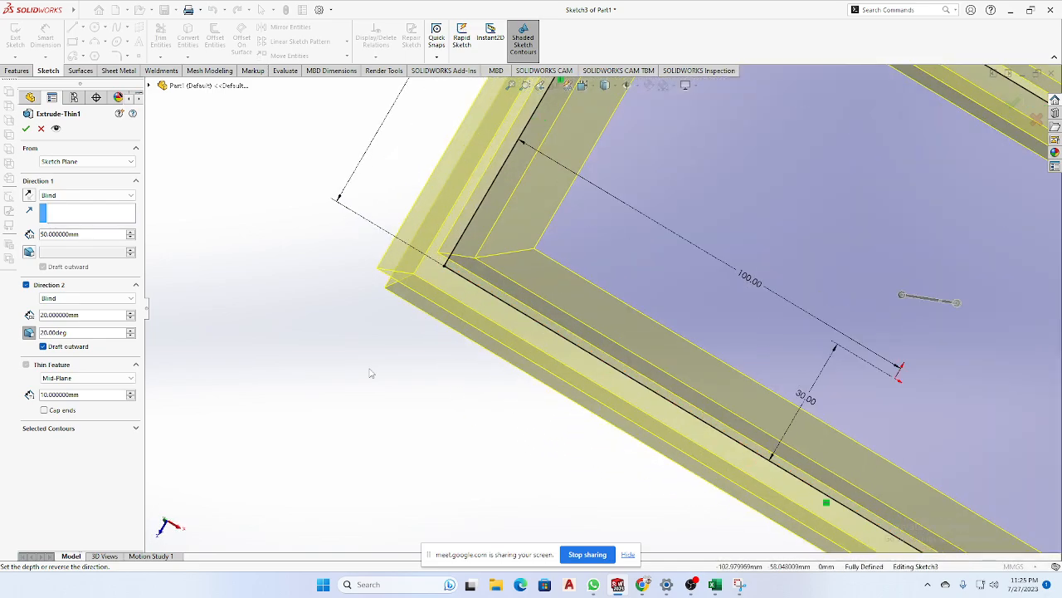
middle_drag(371, 373, 422, 349)
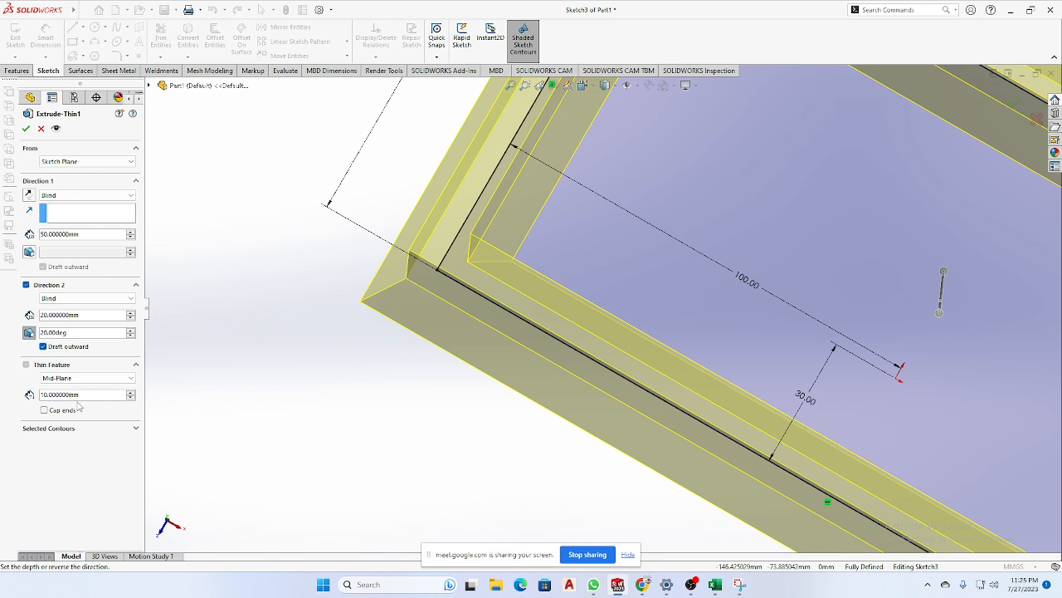
Try the Two-Direction type for the Thin Feature, then restore One-Direction.
click(90, 378)
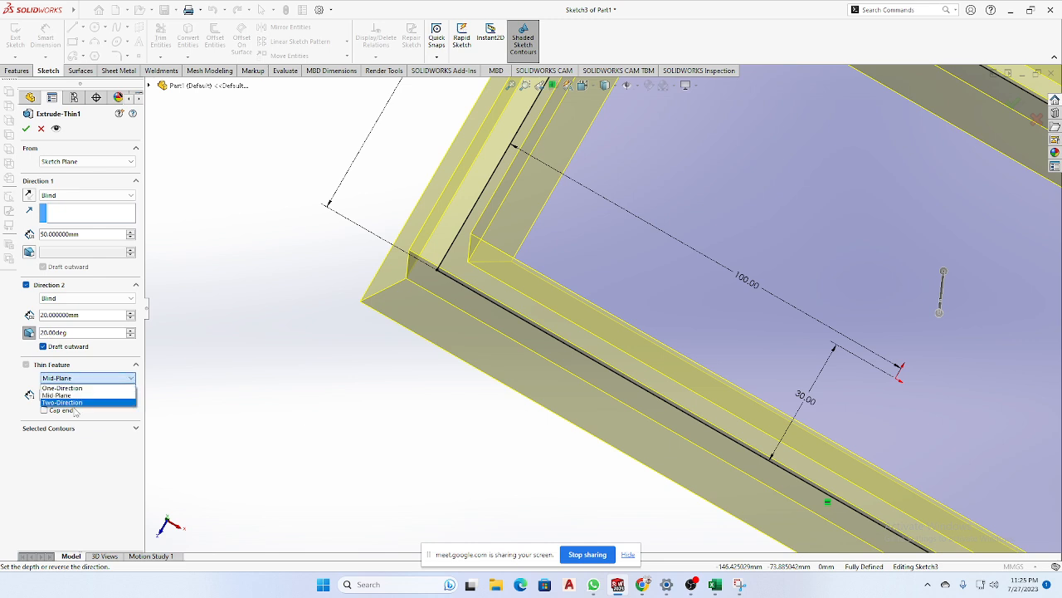
click(76, 404)
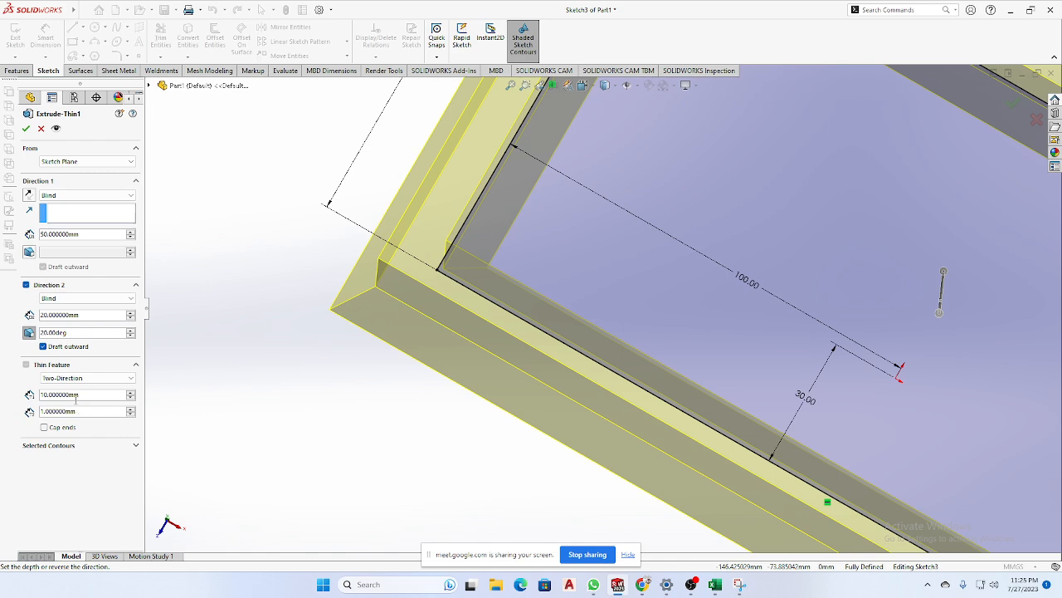
click(79, 378)
click(73, 387)
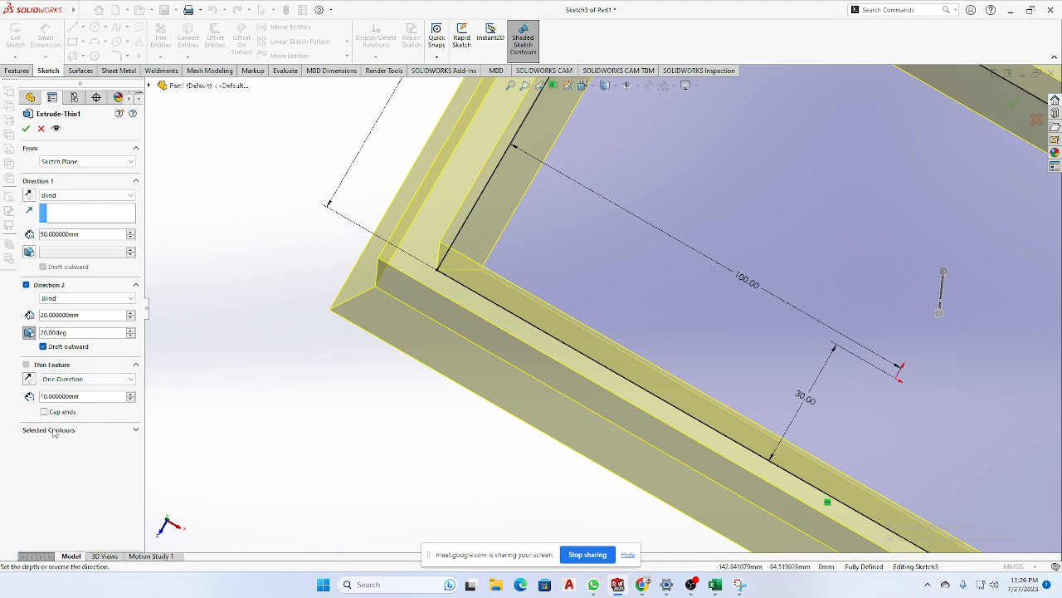
Pick the region inside the rectangle as the selected contour of the thin extrusion and accept the edit.
click(105, 430)
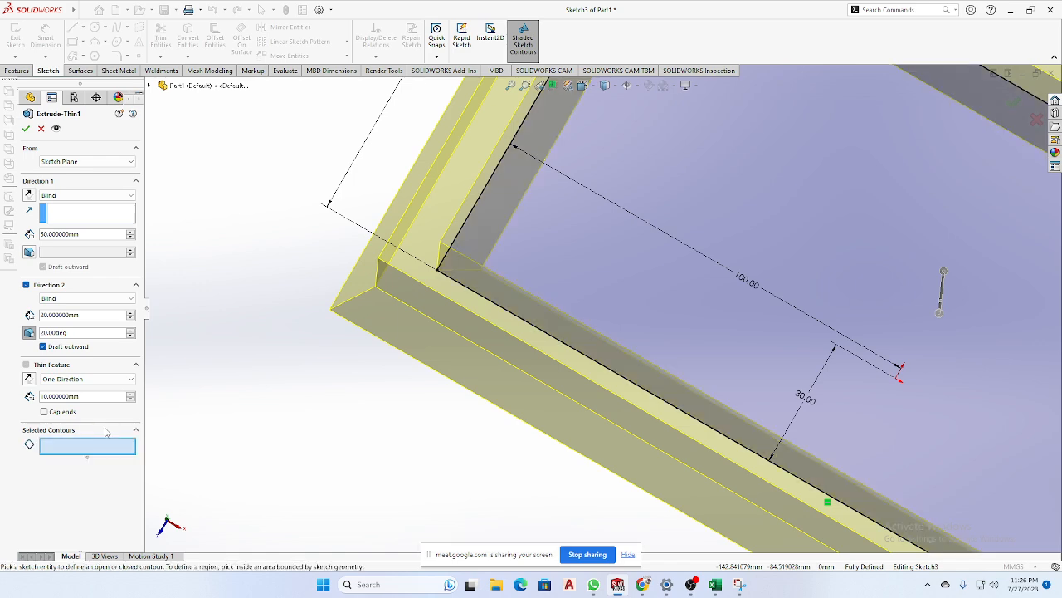
scroll(243, 456, up, 4)
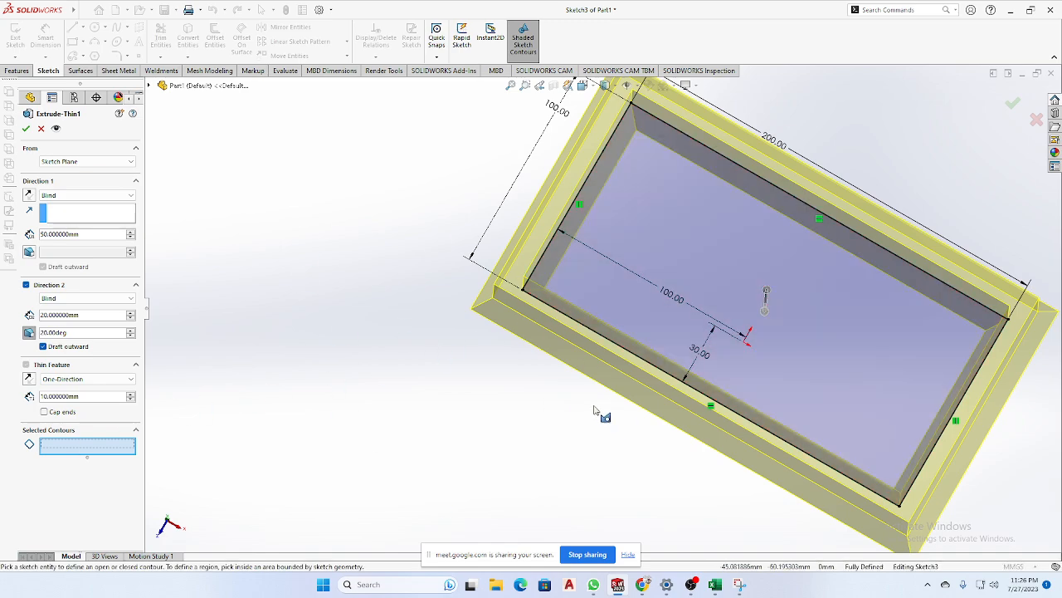
middle_drag(658, 456, 653, 440)
scroll(906, 440, up, 3)
middle_drag(912, 420, 905, 360)
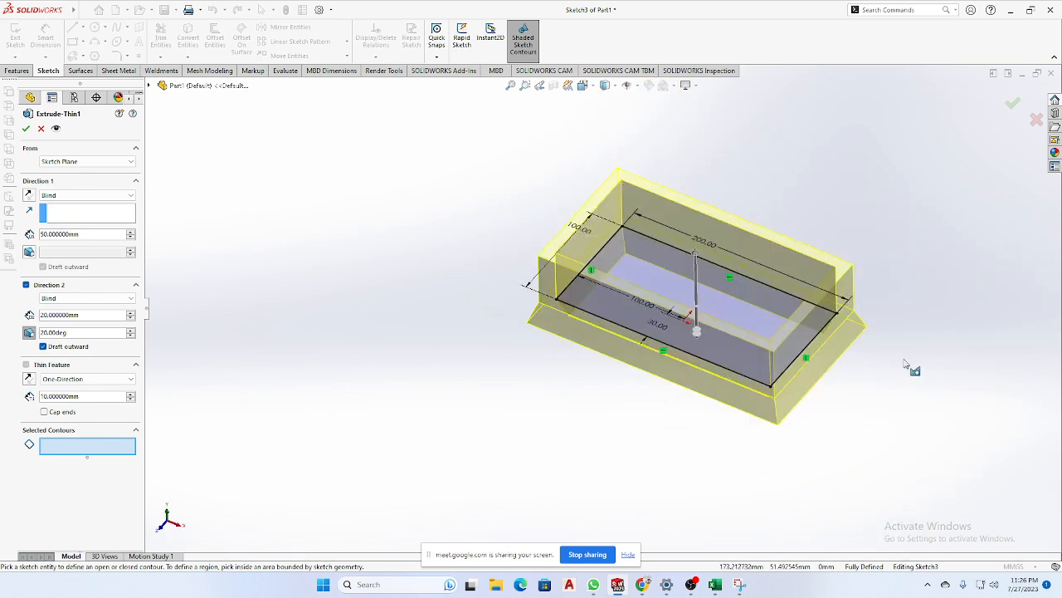
scroll(904, 357, up, 1)
scroll(885, 340, down, 3)
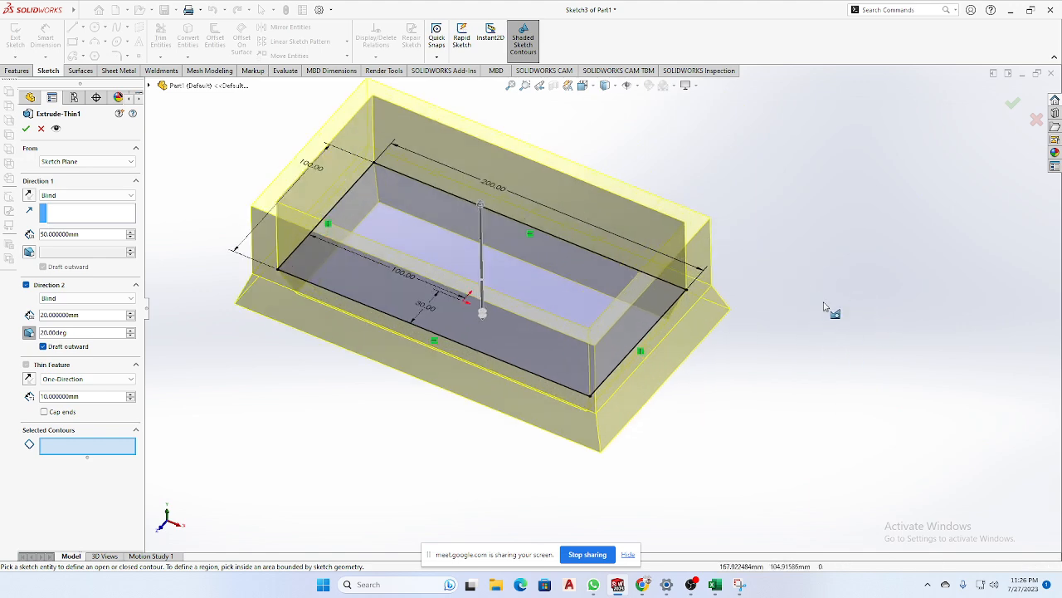
scroll(821, 319, up, 2)
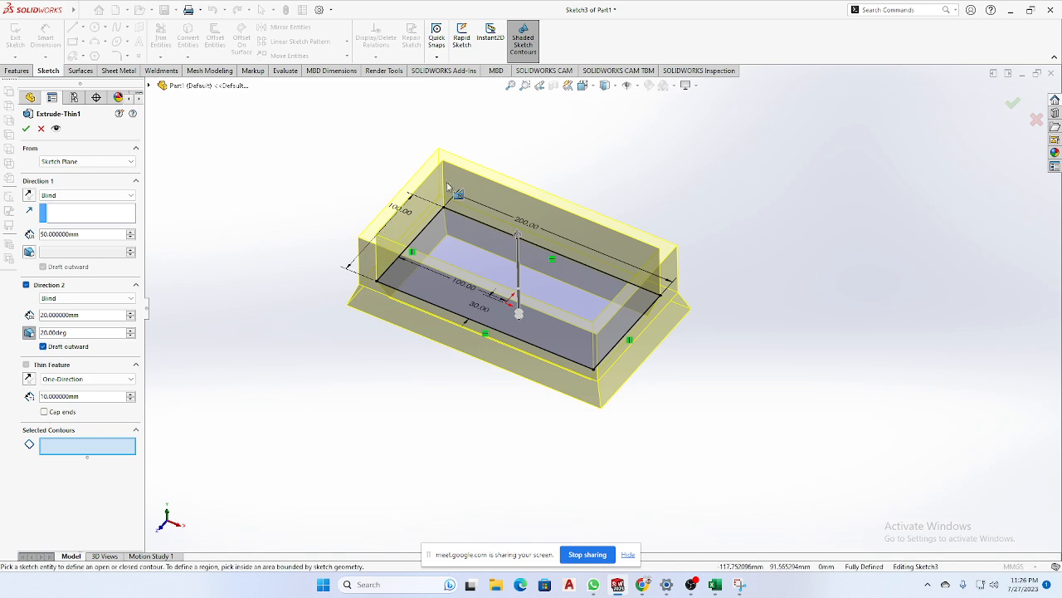
middle_drag(764, 281, 762, 327)
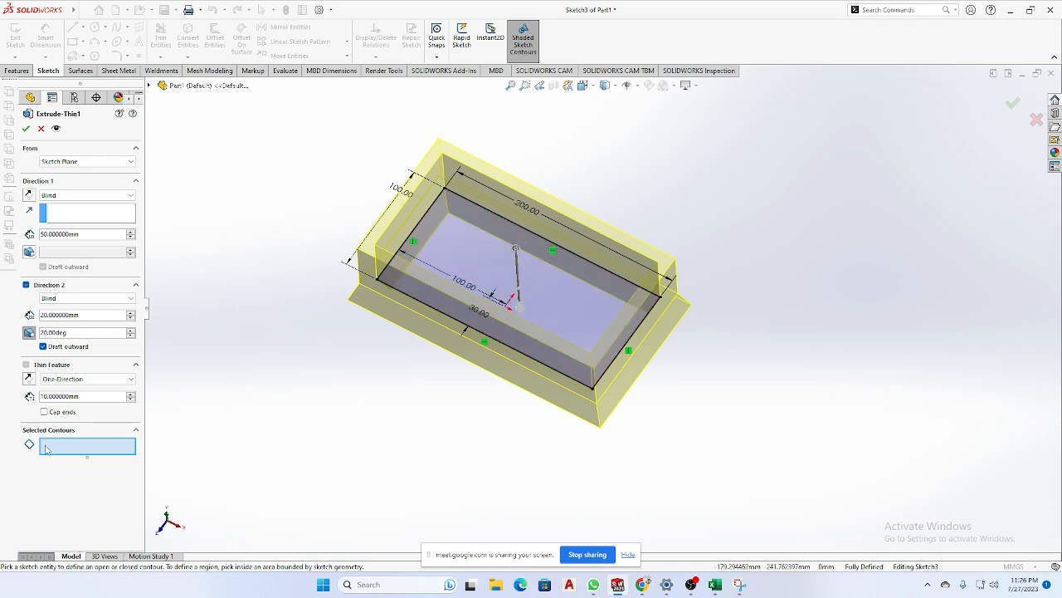
click(565, 313)
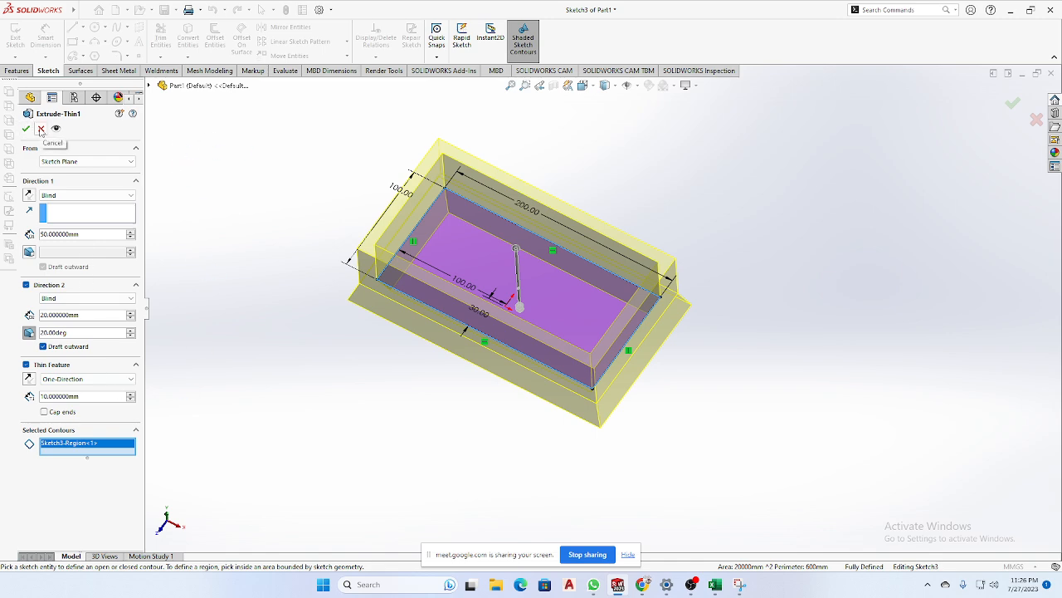
click(26, 129)
Delete the thin extrusion while keeping its rectangle sketch.
click(61, 262)
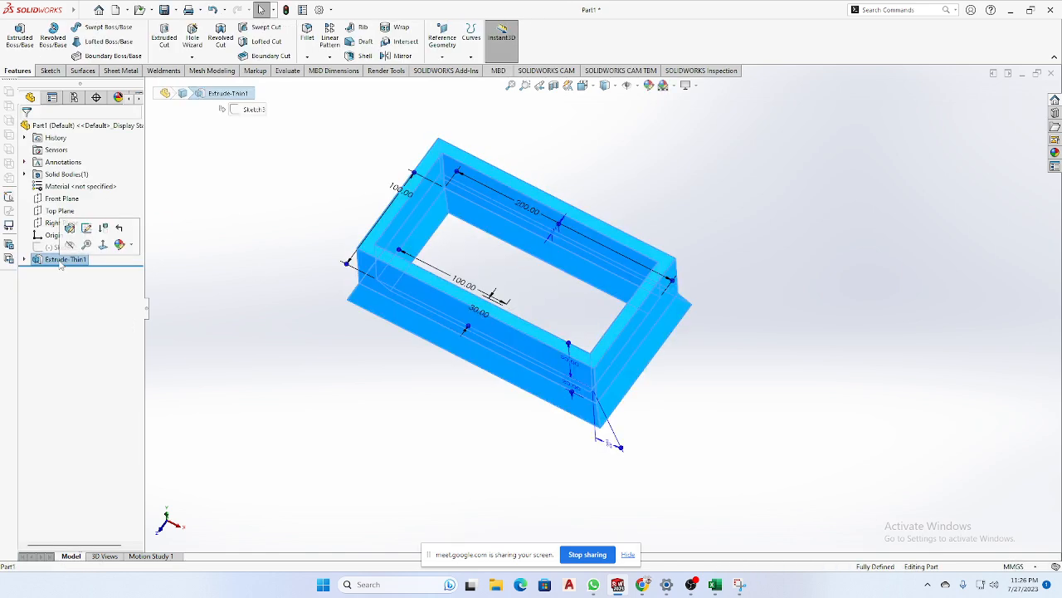
key(Delete)
click(600, 238)
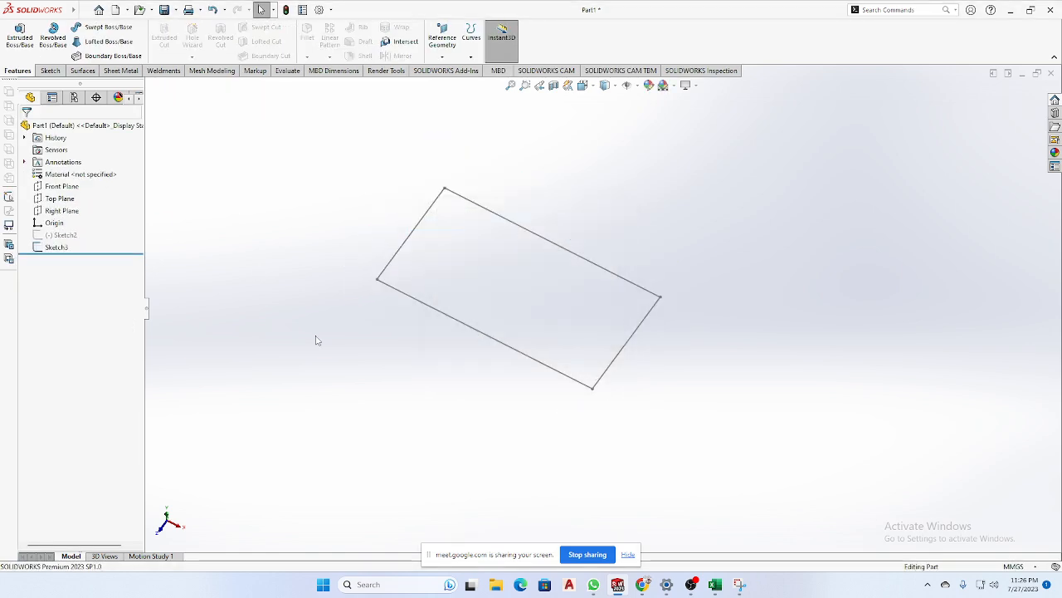
Start a new blind boss extrusion from the rectangle sketch and highlight its contour in the selected contours.
click(20, 39)
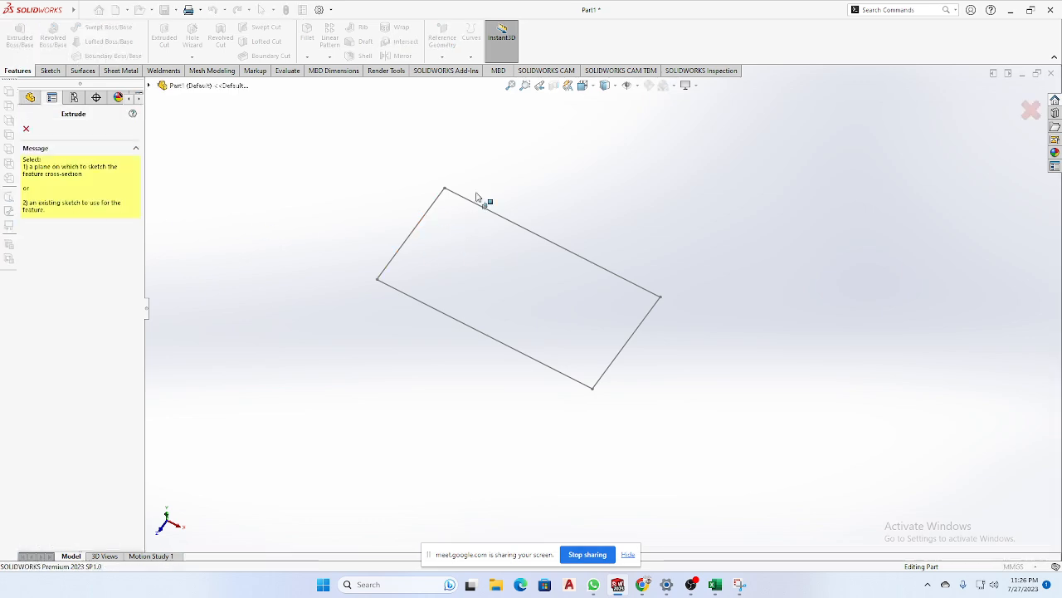
click(606, 269)
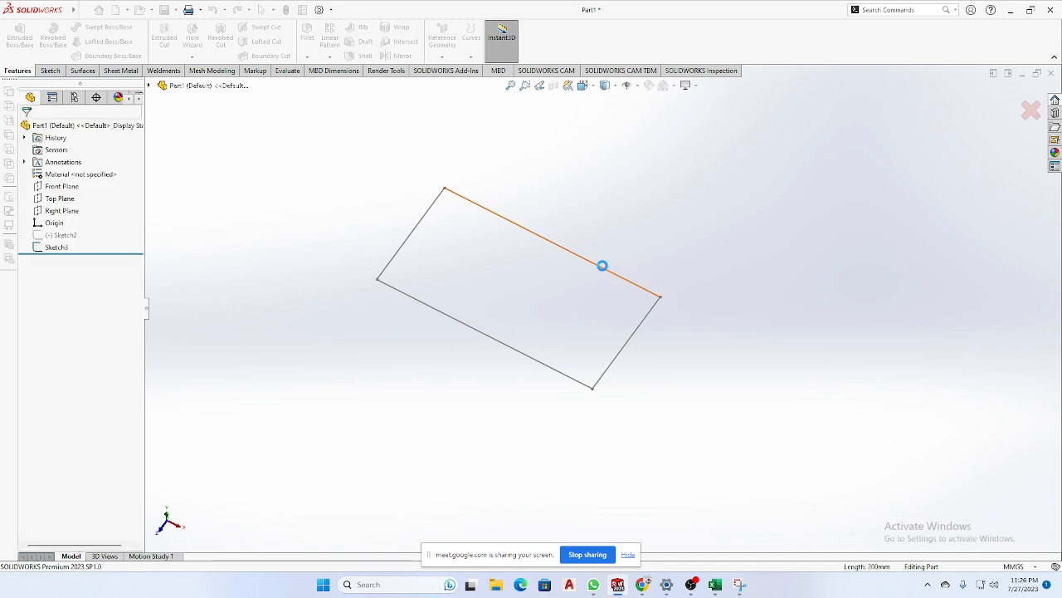
mouse_move(437, 362)
middle_down()
mouse_move(450, 304)
mouse_move(530, 270)
mouse_move(451, 340)
middle_up()
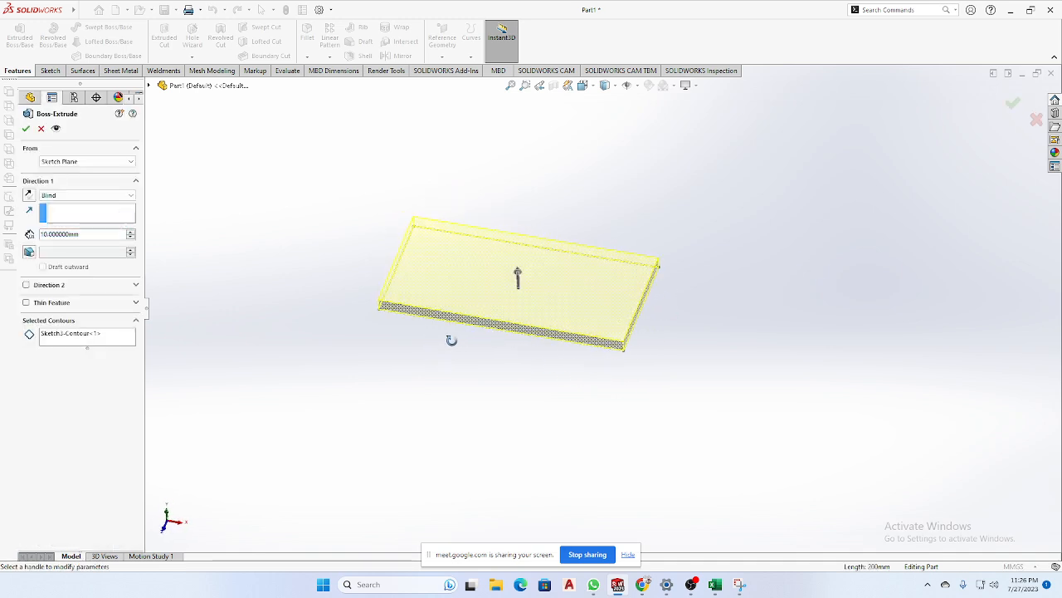
click(62, 335)
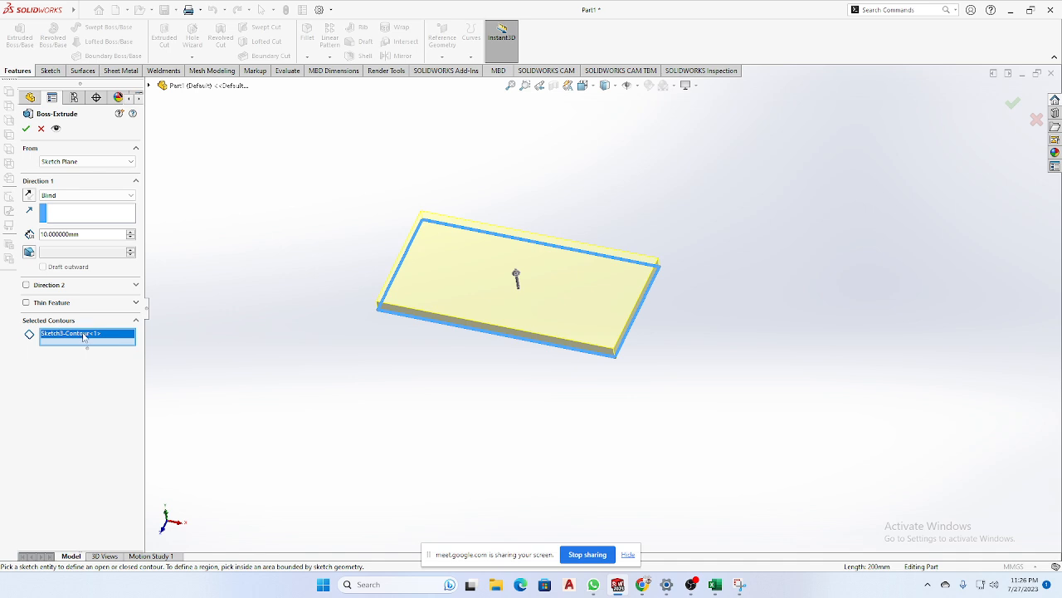
Replace the boss extrusion's selected contour with the region inside the rectangle.
key(Delete)
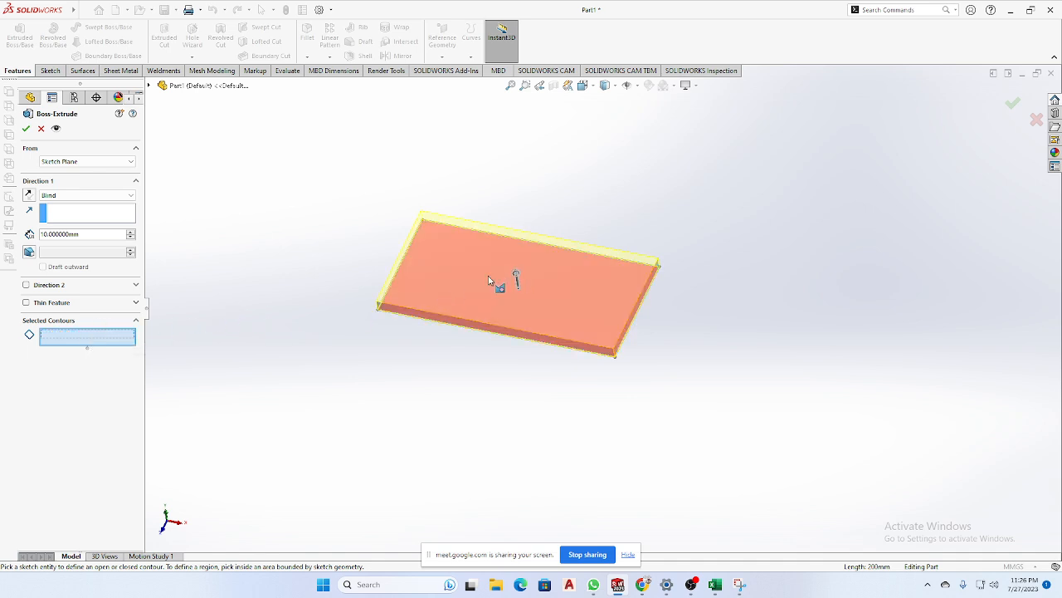
click(488, 279)
mouse_move(485, 382)
middle_down()
mouse_move(478, 322)
mouse_move(513, 280)
middle_up()
click(463, 262)
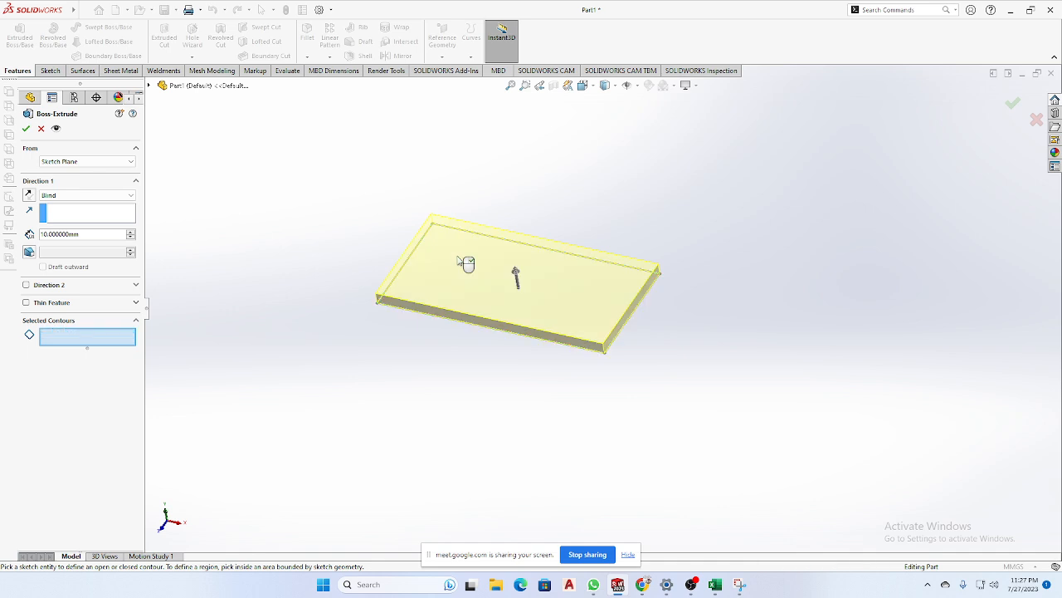
click(461, 260)
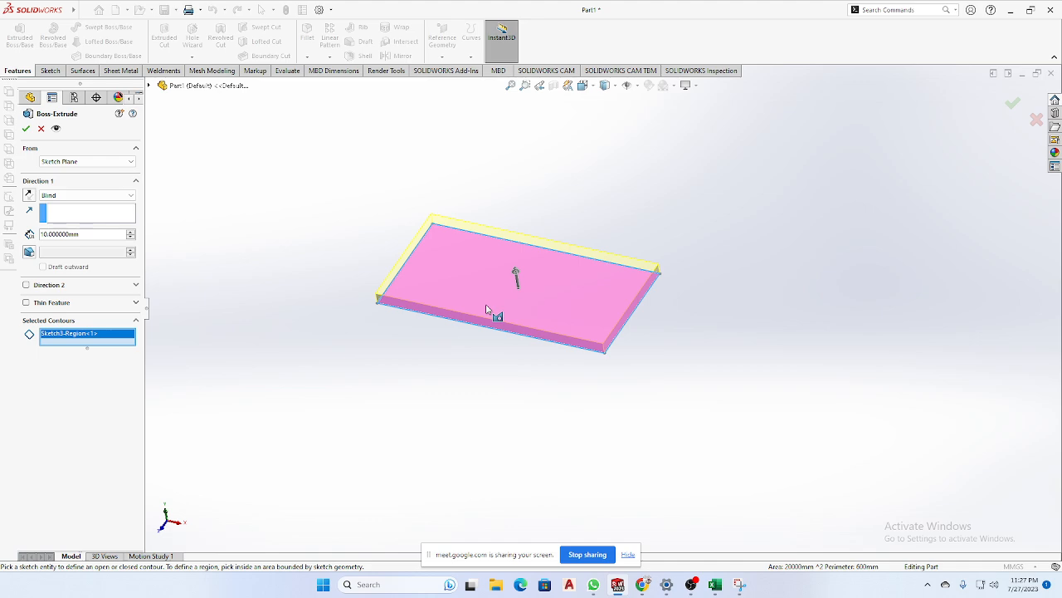
Preview the rectangle's extrusion at depths of 30 mm and 79 mm, and cancel the feature.
mouse_move(516, 278)
mouse_down()
mouse_move(522, 208)
mouse_move(531, 292)
mouse_move(512, 265)
mouse_move(526, 268)
mouse_up()
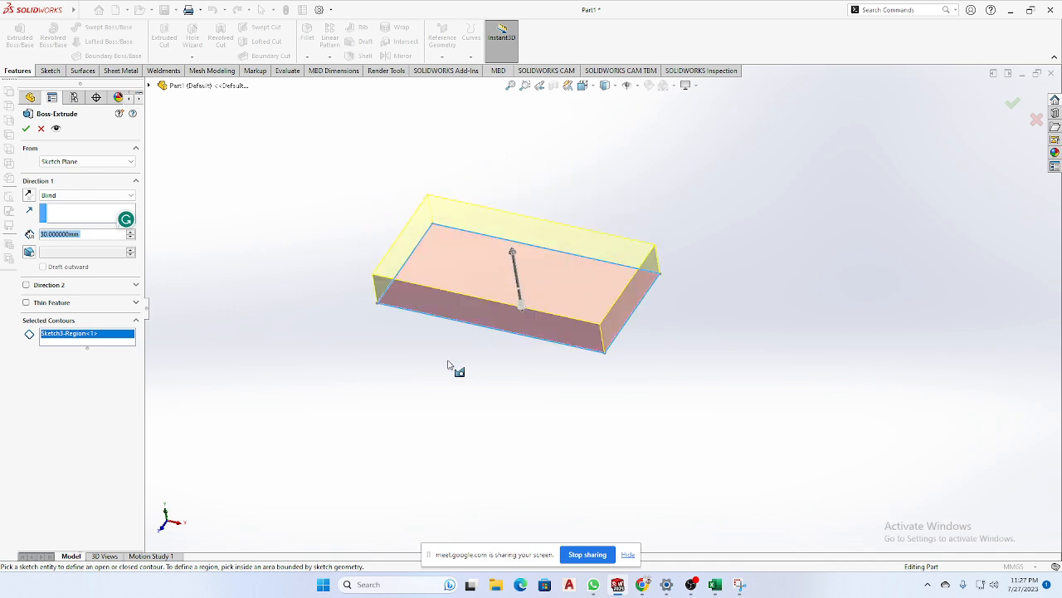
middle_drag(462, 364, 421, 305)
scroll(522, 251, down, 5)
scroll(523, 256, up, 5)
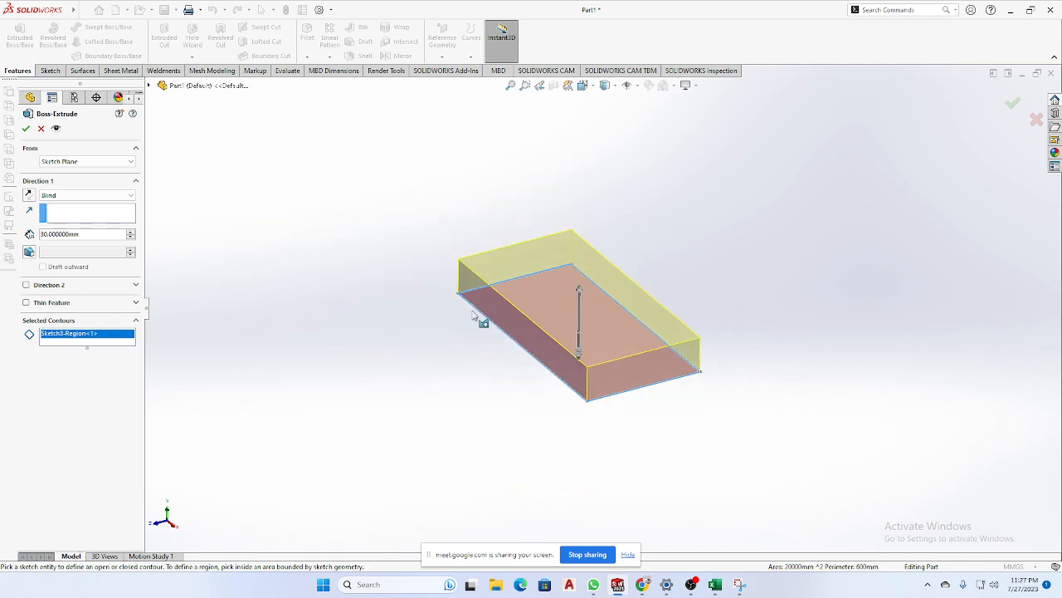
click(376, 355)
scroll(569, 290, down, 3)
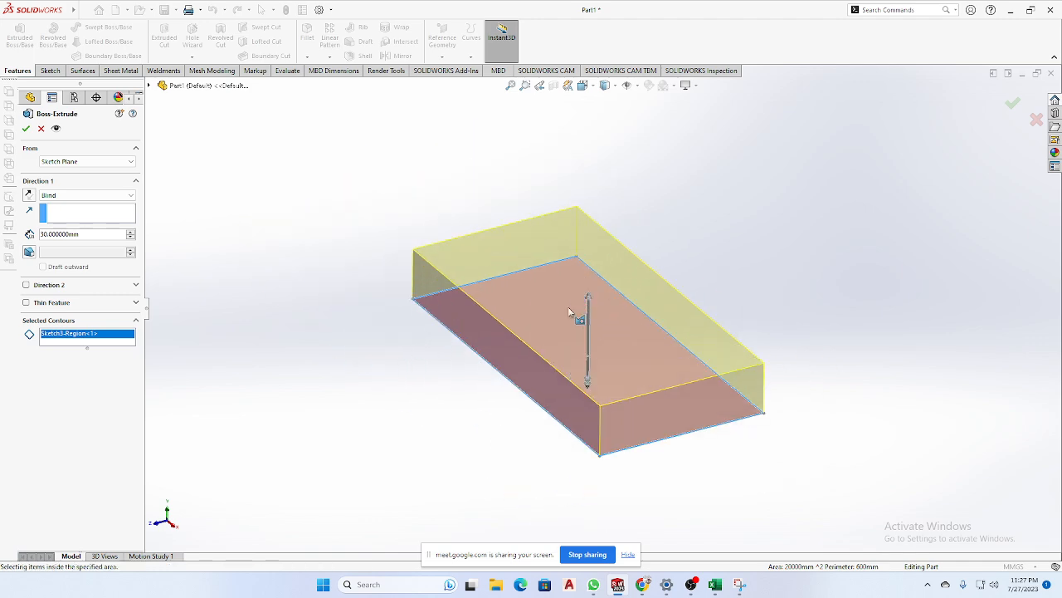
drag(589, 298, 595, 234)
middle_drag(374, 307, 771, 315)
scroll(769, 352, down, 2)
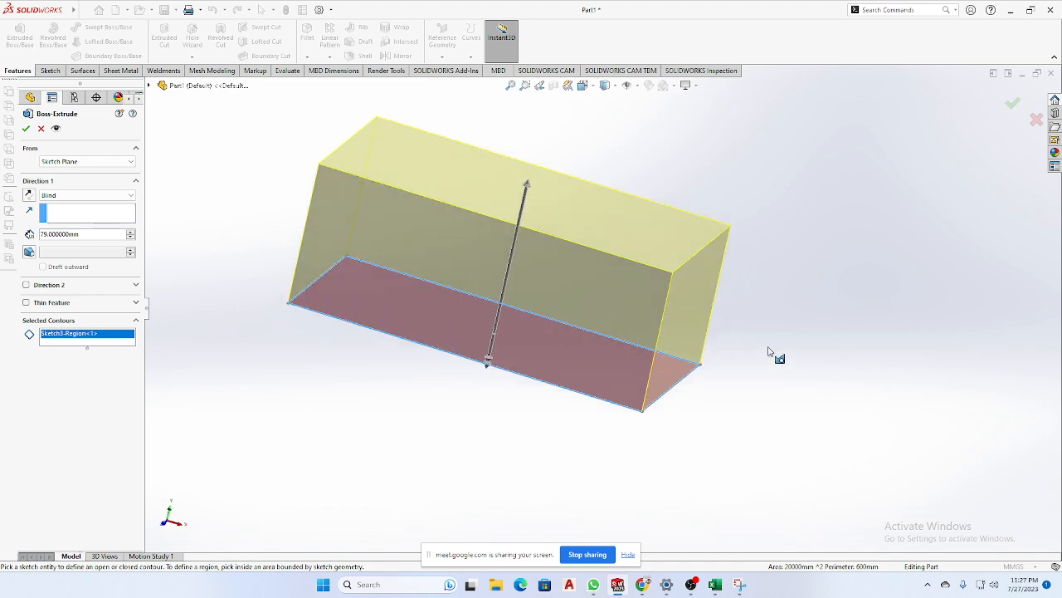
key(ctrl+7)
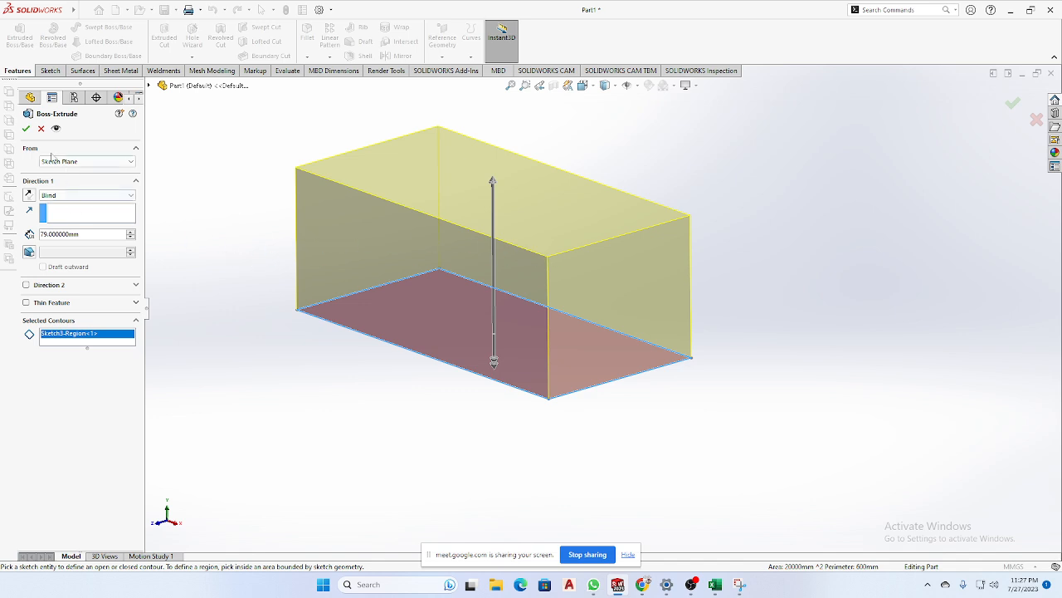
click(40, 128)
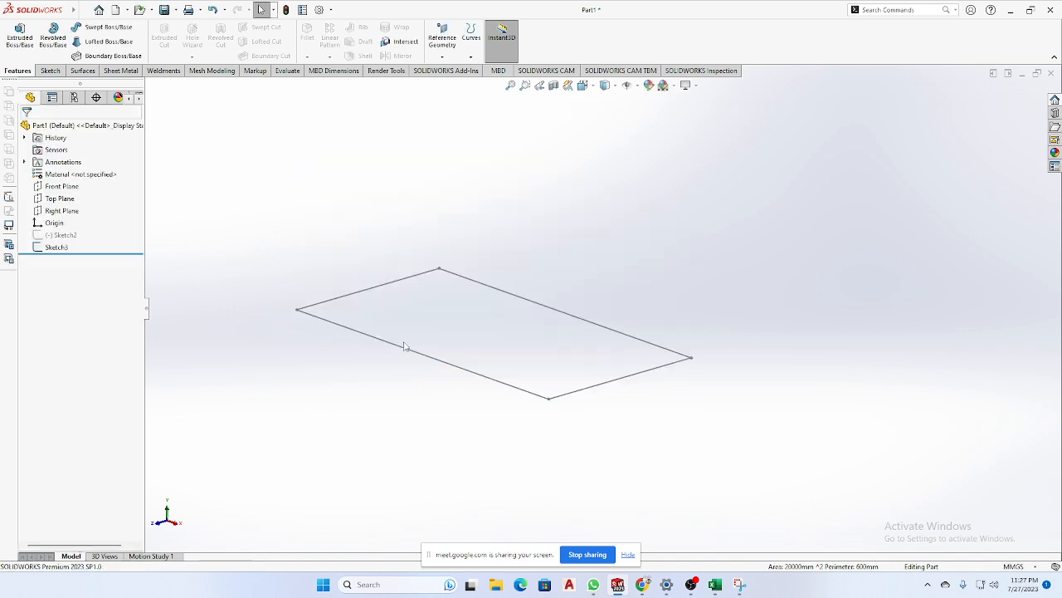
Edit the rectangle's sketch to add a circle of about 24 mm radius inside the rectangle, and exit the sketch.
middle_drag(406, 346, 422, 398)
click(440, 395)
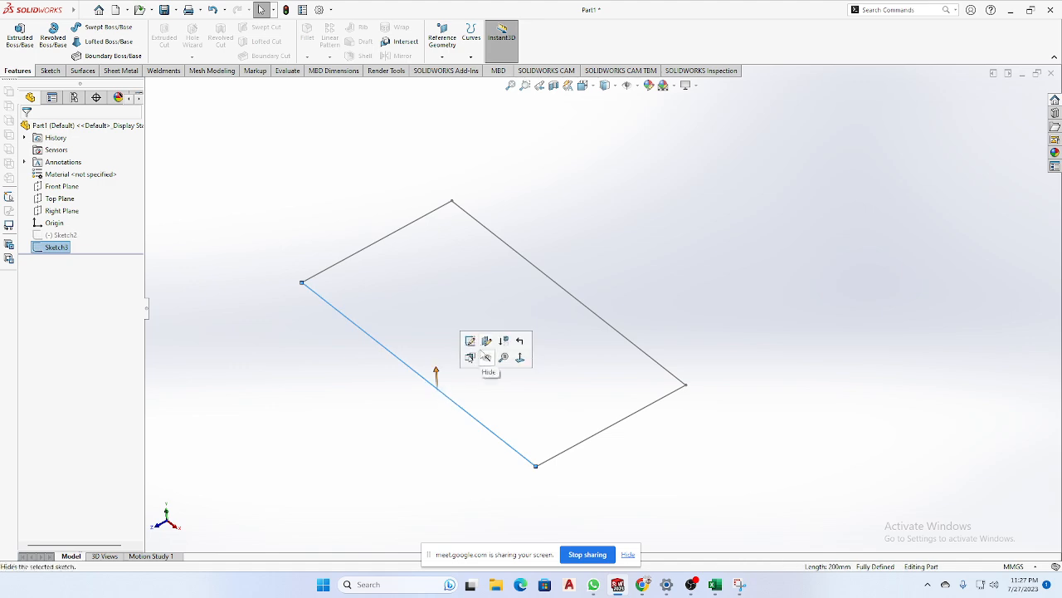
click(473, 342)
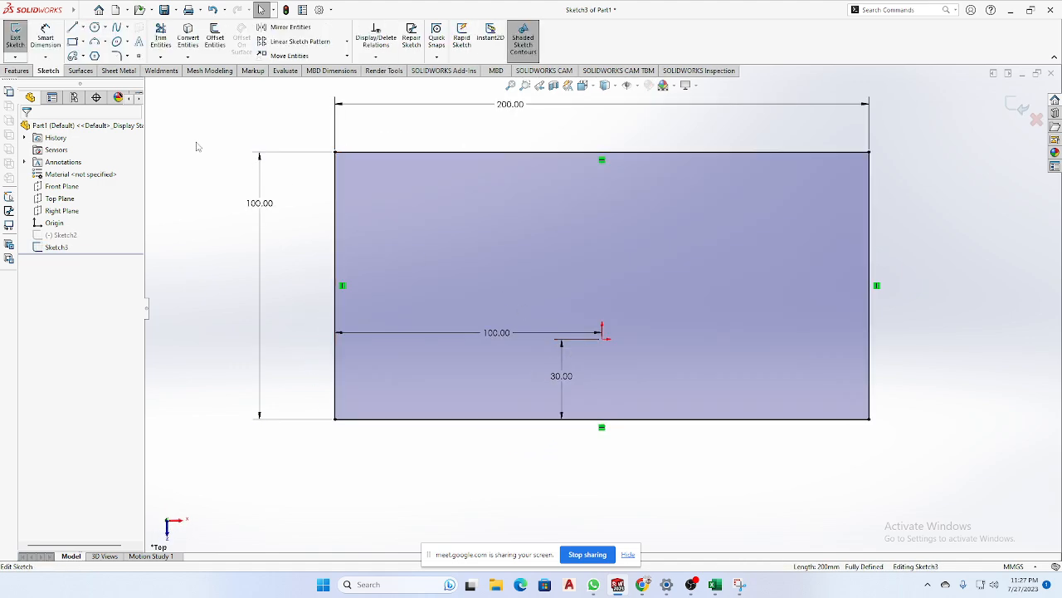
click(95, 26)
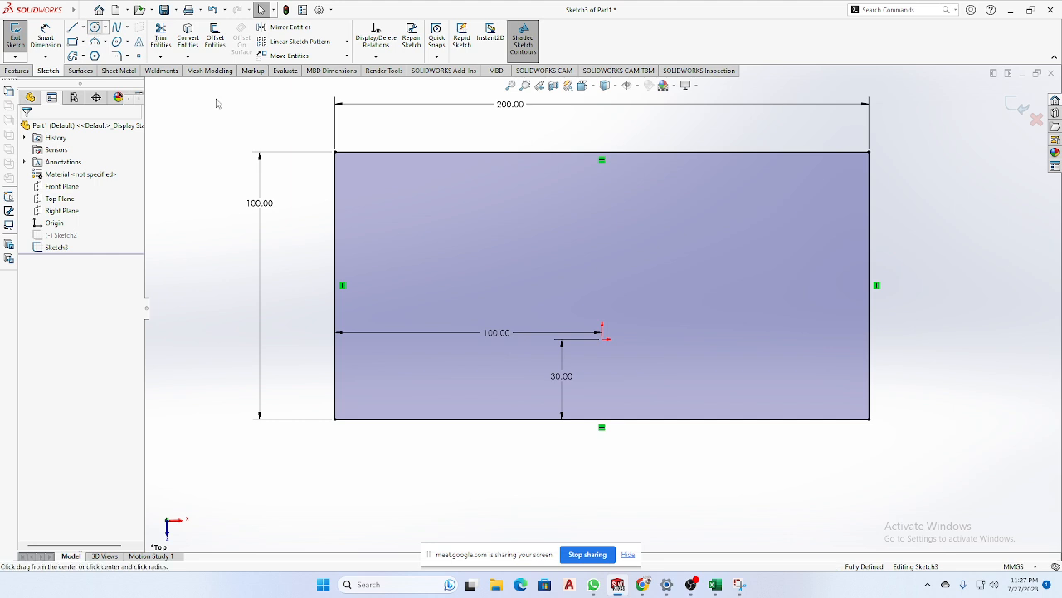
click(574, 240)
click(634, 268)
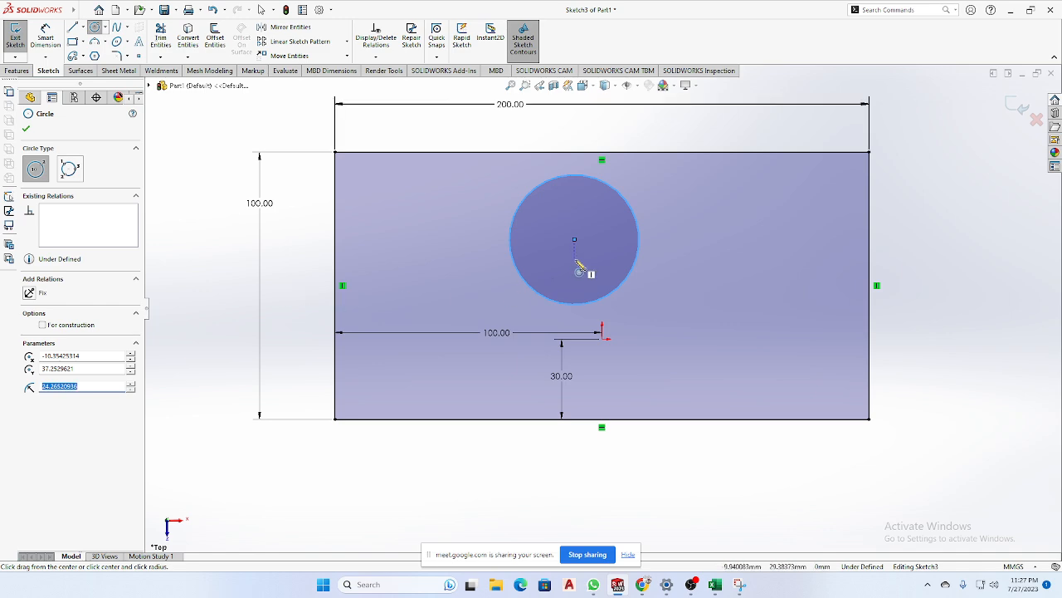
click(1011, 114)
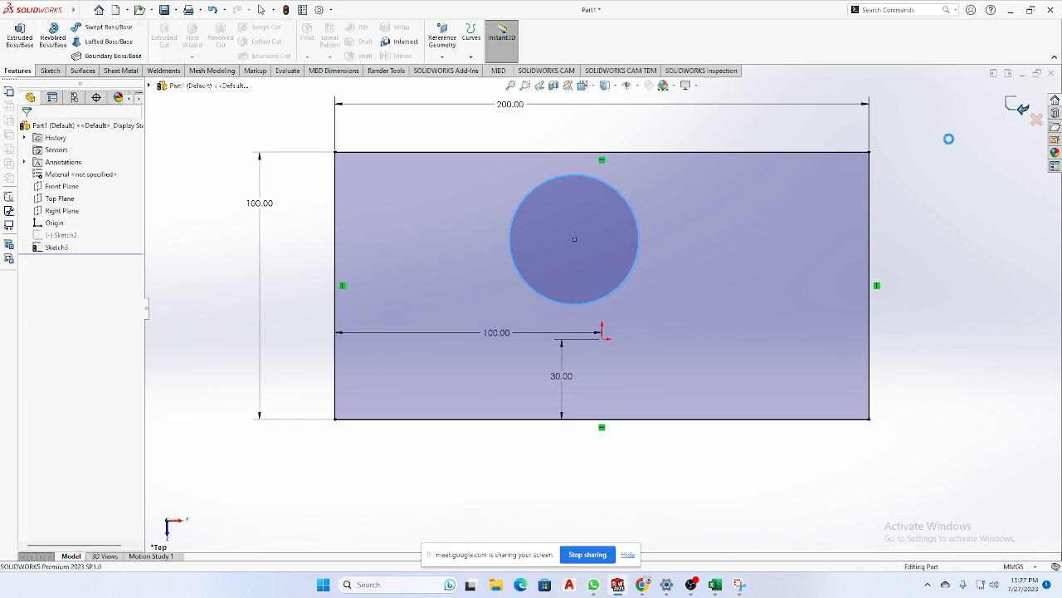
Start a boss extrusion of Sketch3 with a blind depth of 40 mm.
click(20, 37)
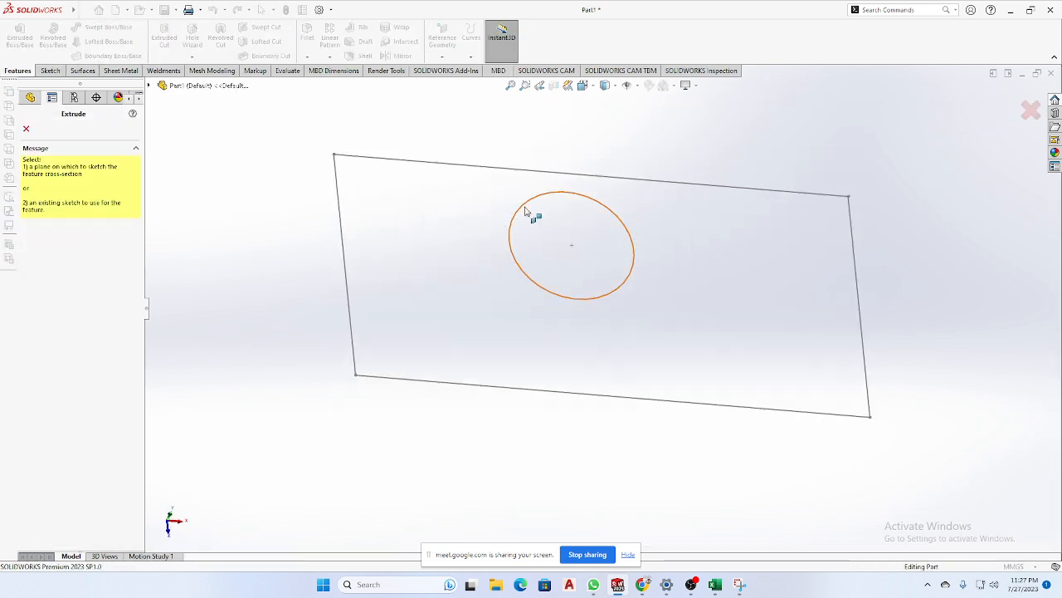
click(149, 86)
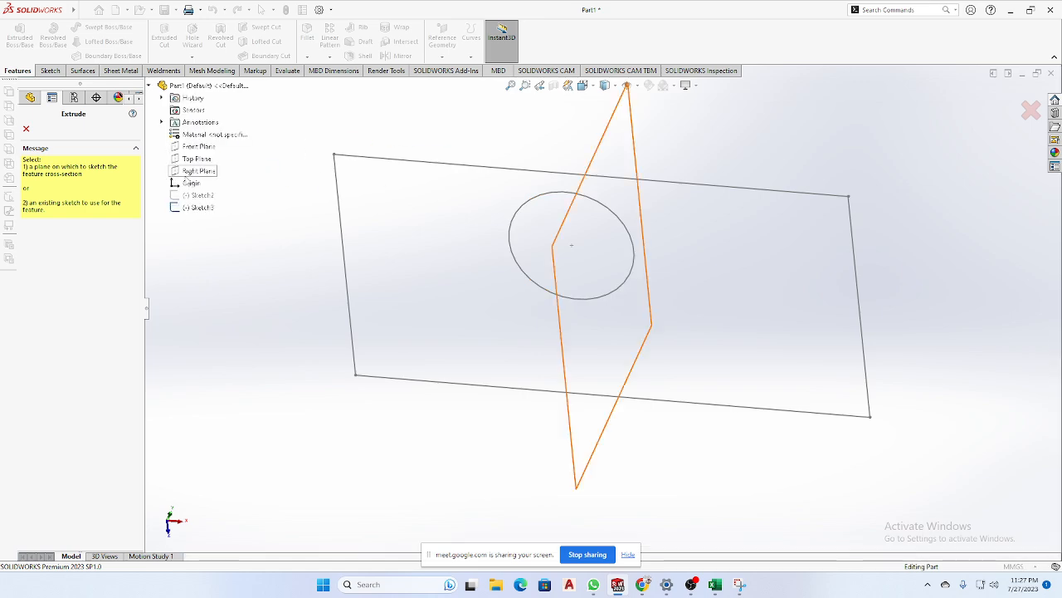
click(198, 208)
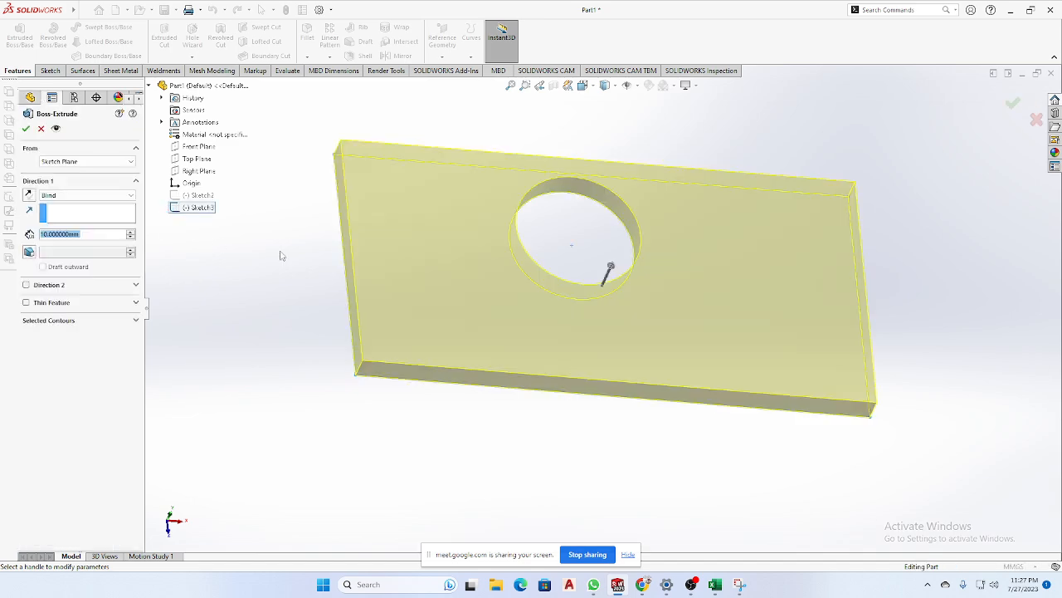
middle_drag(475, 262, 498, 273)
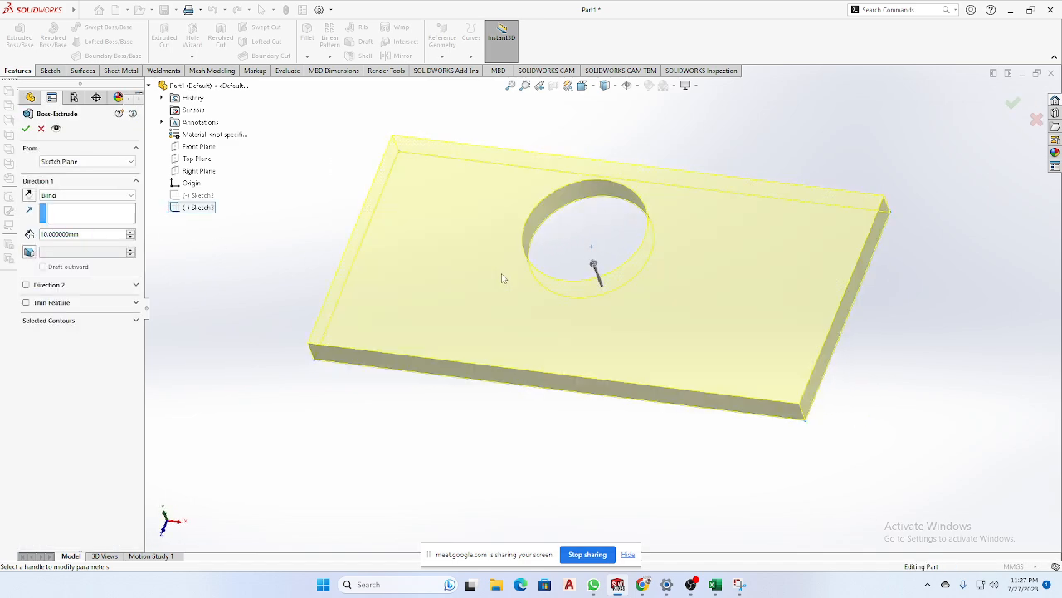
middle_drag(501, 311, 502, 241)
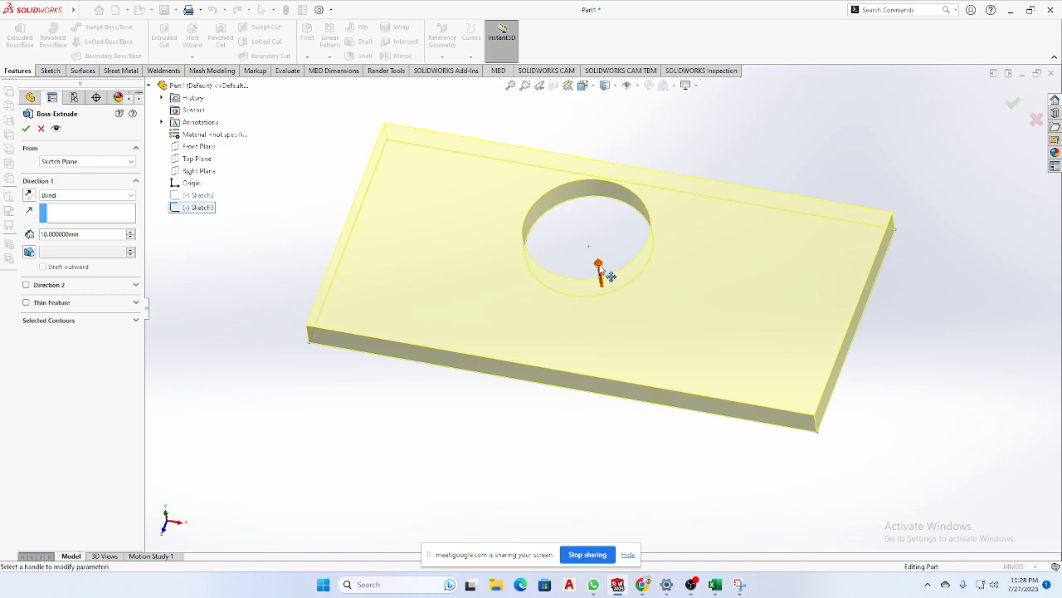
drag(611, 276, 617, 337)
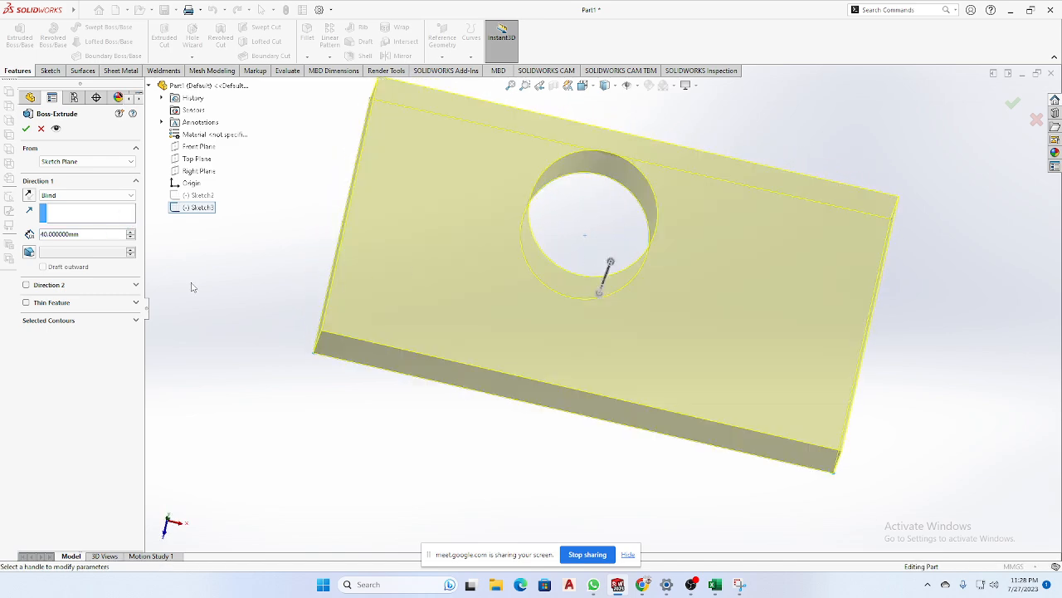
Replace the whole sketch in the extrusion's selected contours with only the circle contour.
click(89, 322)
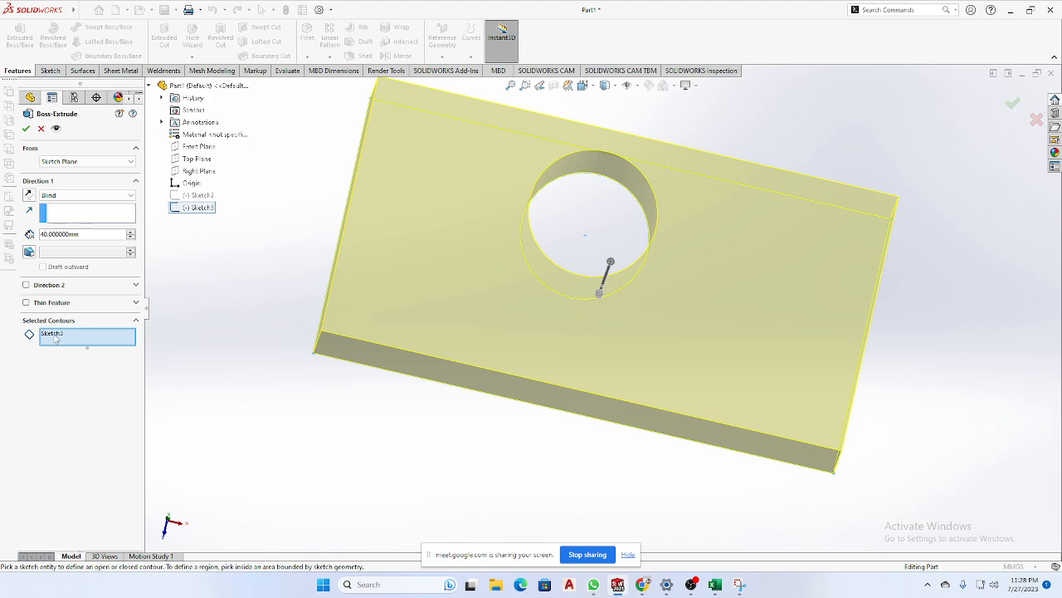
click(55, 336)
key(Delete)
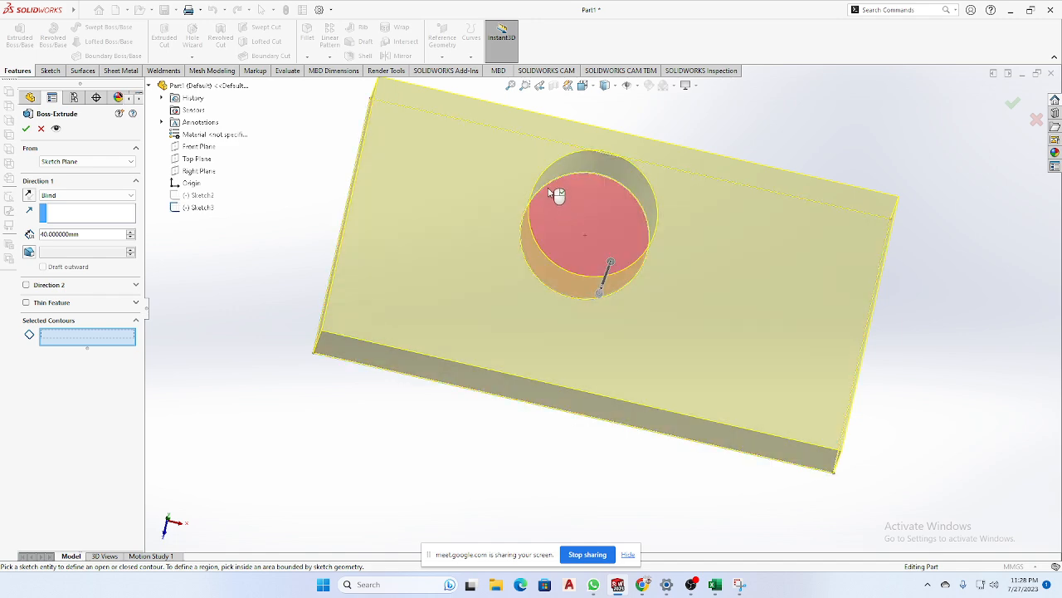
click(555, 196)
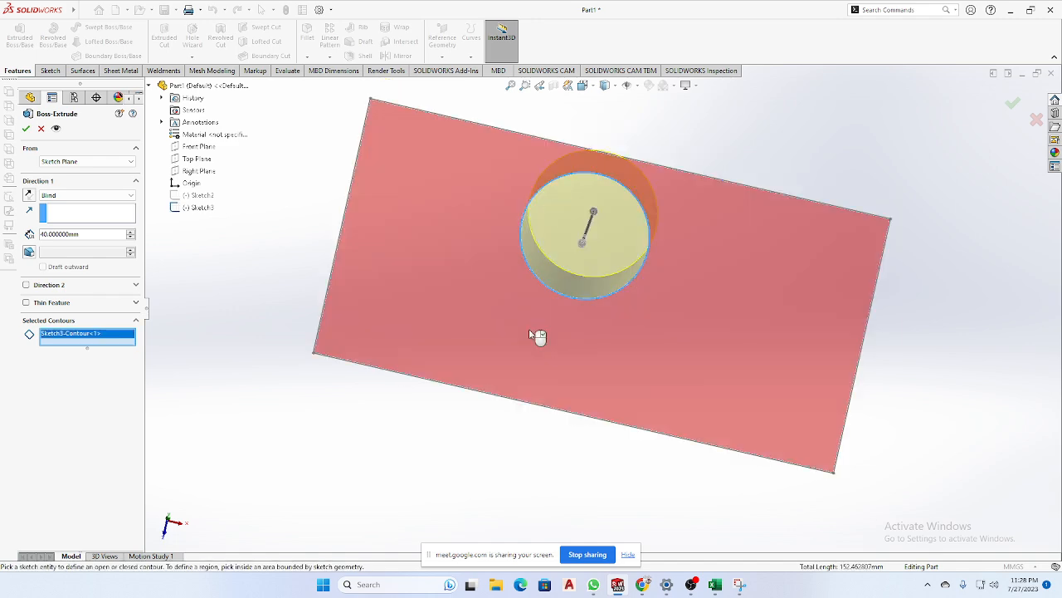
middle_drag(537, 335, 541, 275)
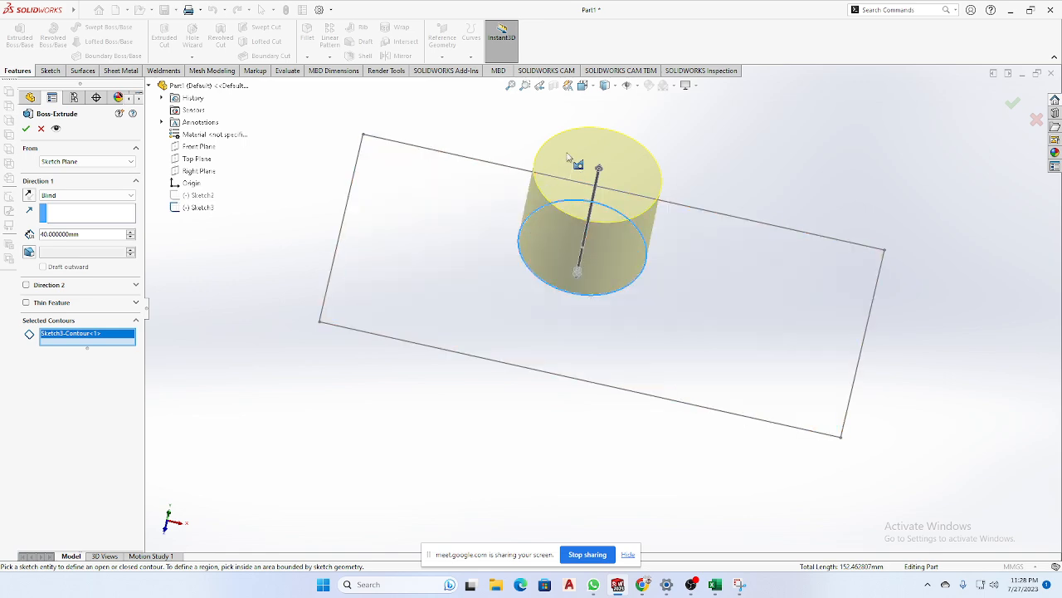
mouse_move(680, 162)
middle_down()
mouse_move(728, 125)
mouse_move(730, 138)
mouse_move(683, 162)
middle_up()
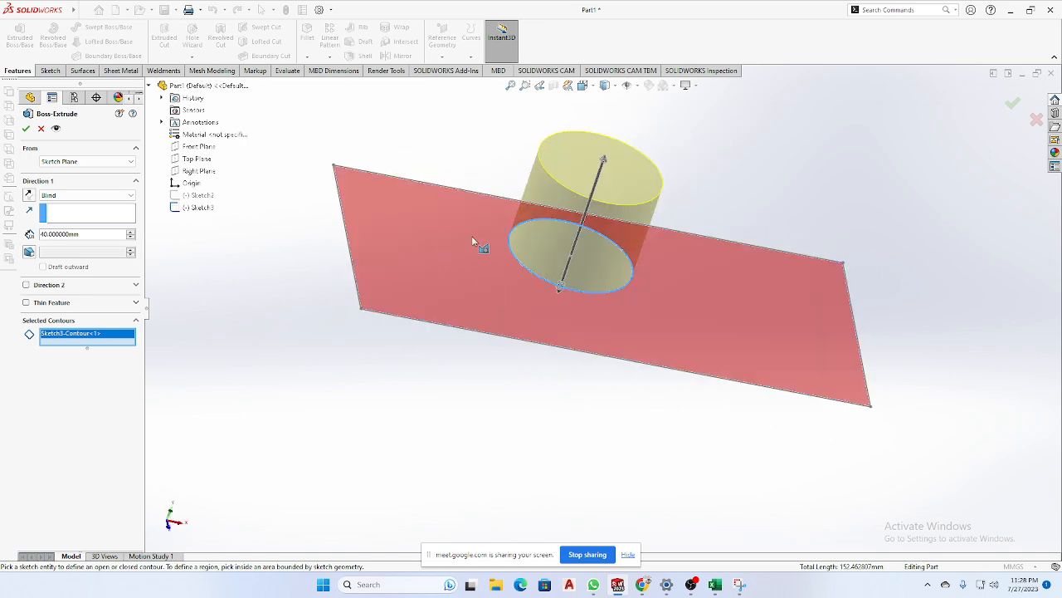
middle_drag(772, 198, 747, 206)
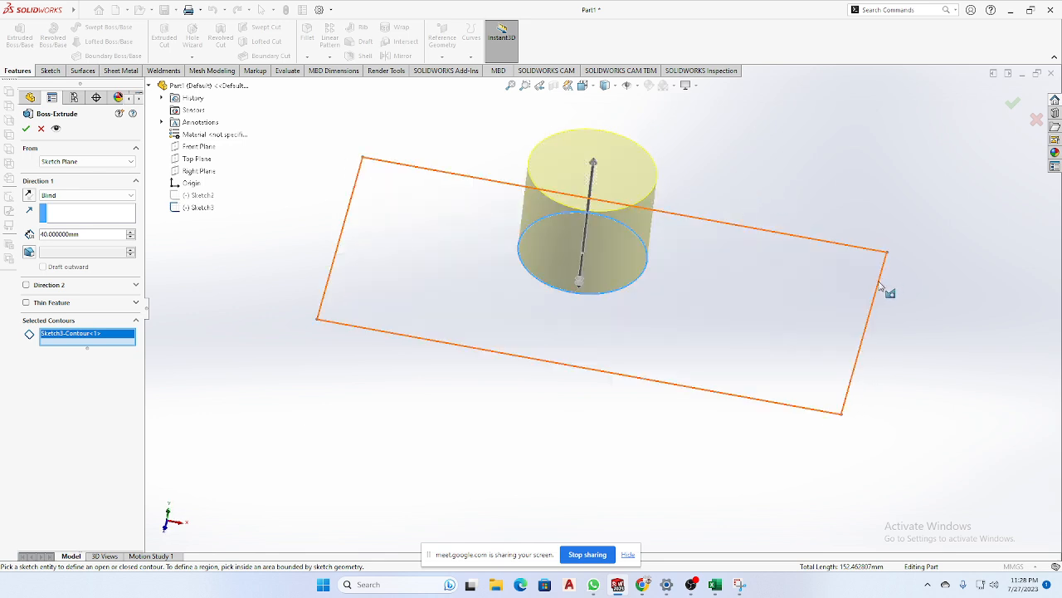
Add the outer rectangle contour to the extrusion's selected contours and inspect the preview from several angles.
click(881, 285)
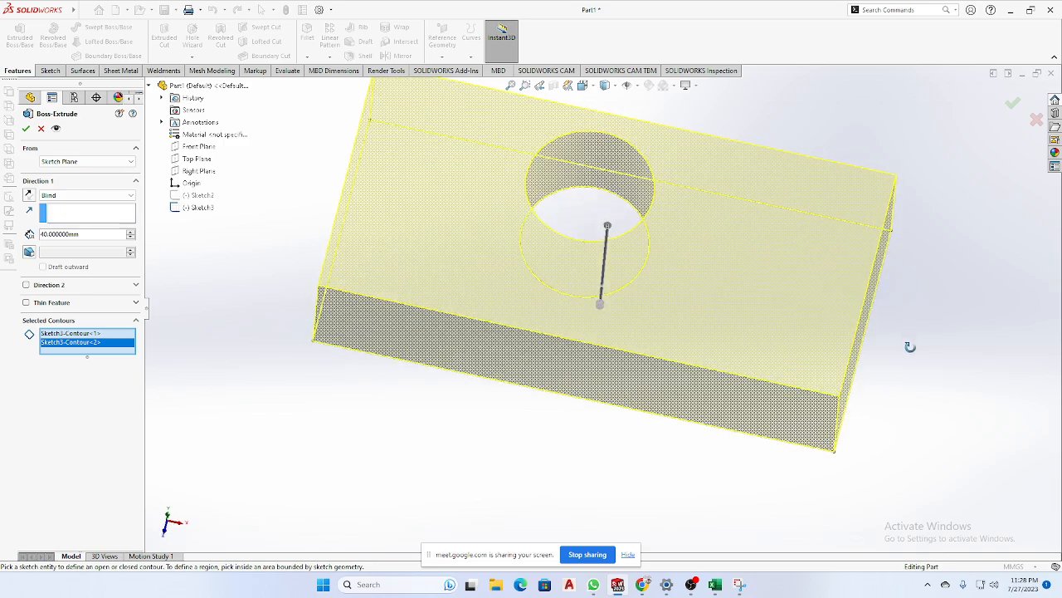
middle_drag(911, 346, 854, 365)
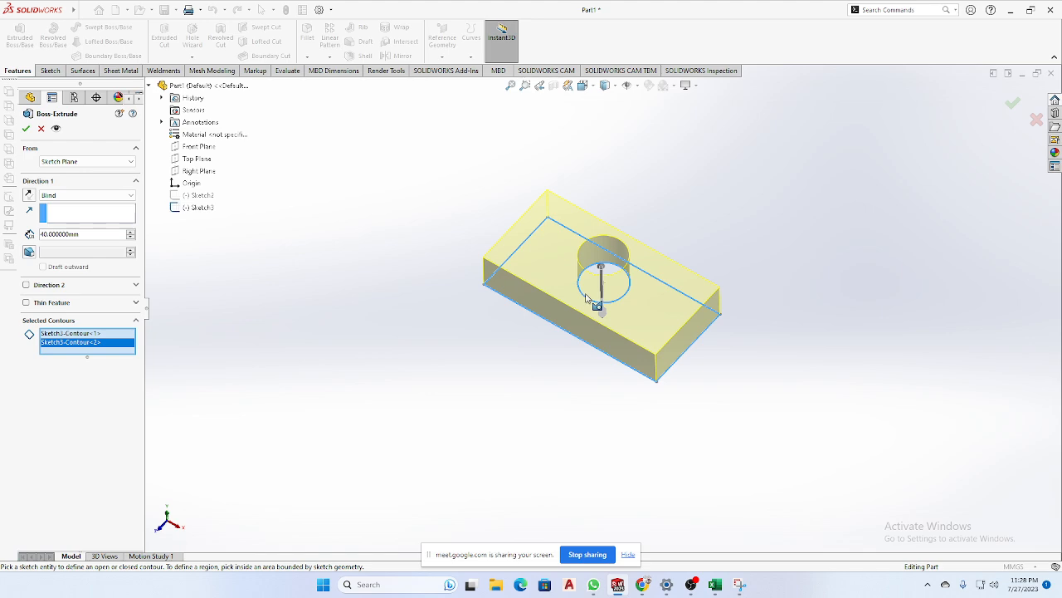
mouse_move(540, 393)
middle_down()
mouse_move(517, 308)
mouse_move(548, 332)
mouse_move(530, 407)
mouse_move(543, 372)
mouse_move(520, 413)
mouse_move(528, 433)
middle_up()
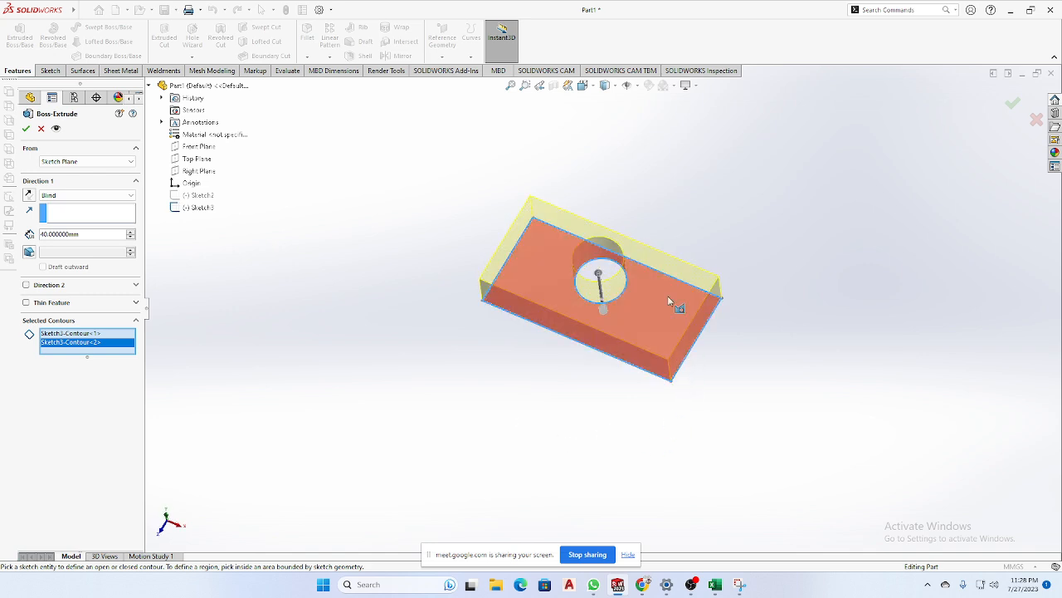
mouse_move(740, 356)
middle_down()
mouse_move(748, 269)
mouse_move(603, 301)
middle_up()
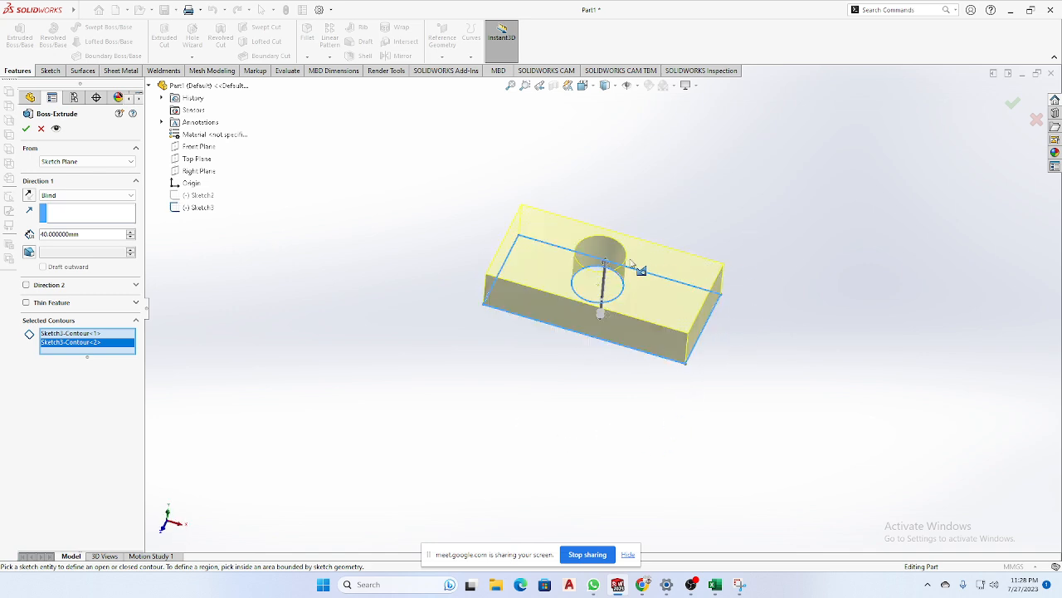
middle_drag(688, 232, 608, 278)
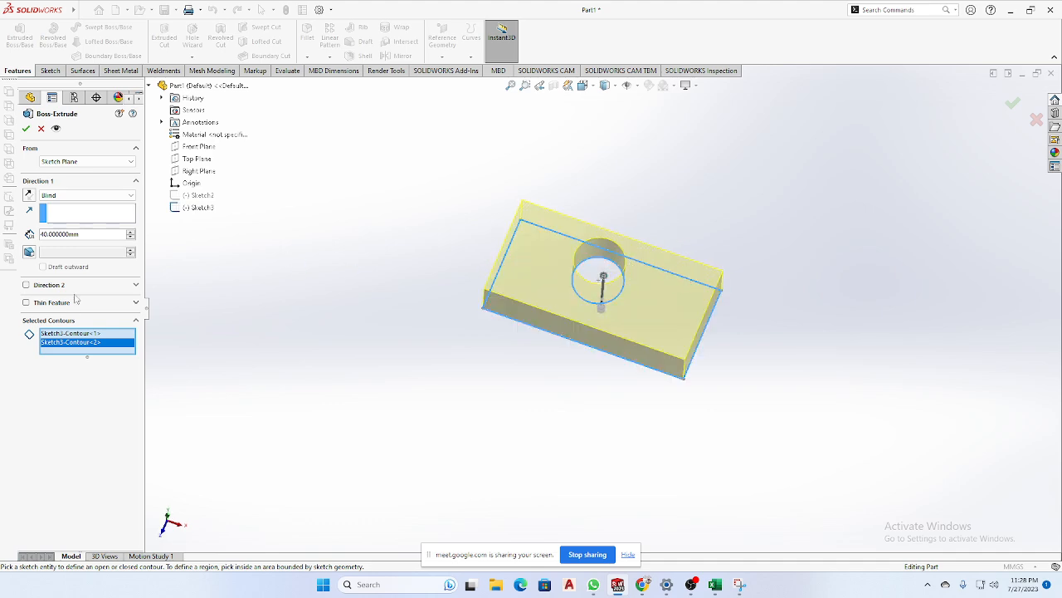
Add the circle's inner region to the selected contours, and replace the rectangle contour with the region surrounding the circle.
click(604, 278)
middle_drag(363, 355, 318, 380)
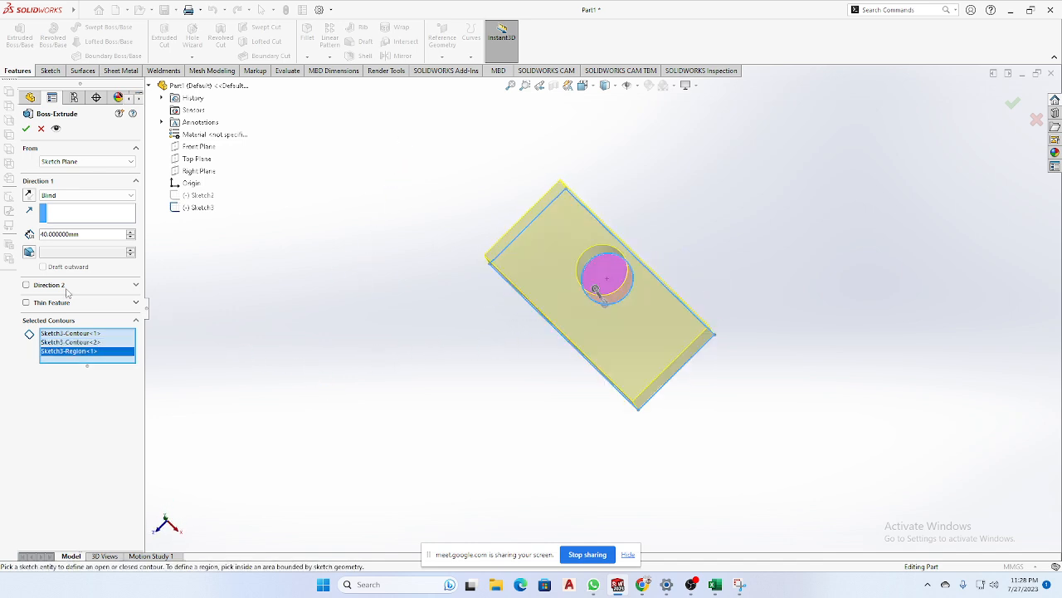
click(81, 342)
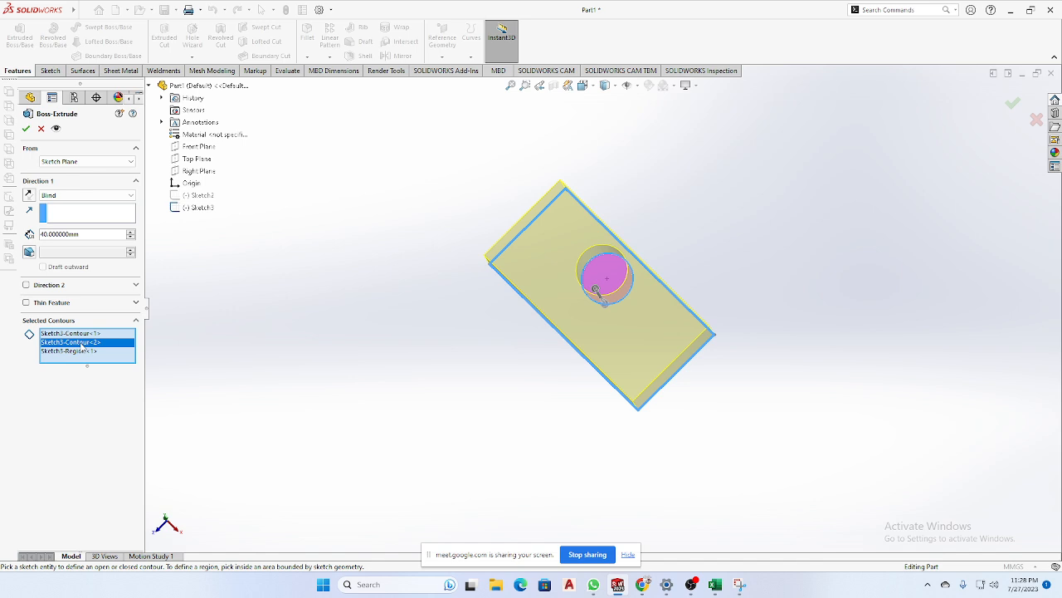
key(Delete)
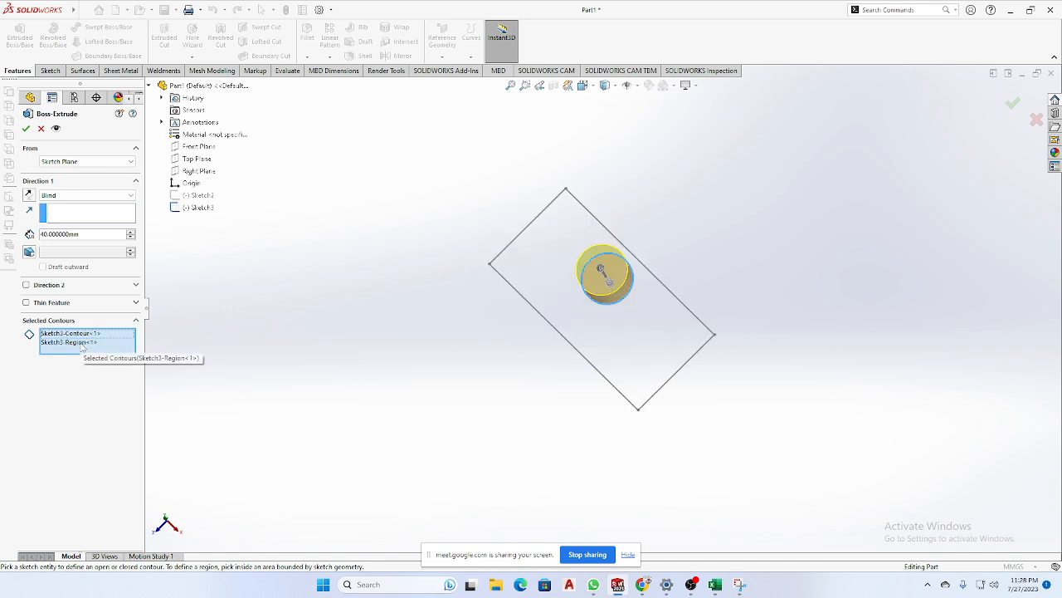
click(540, 284)
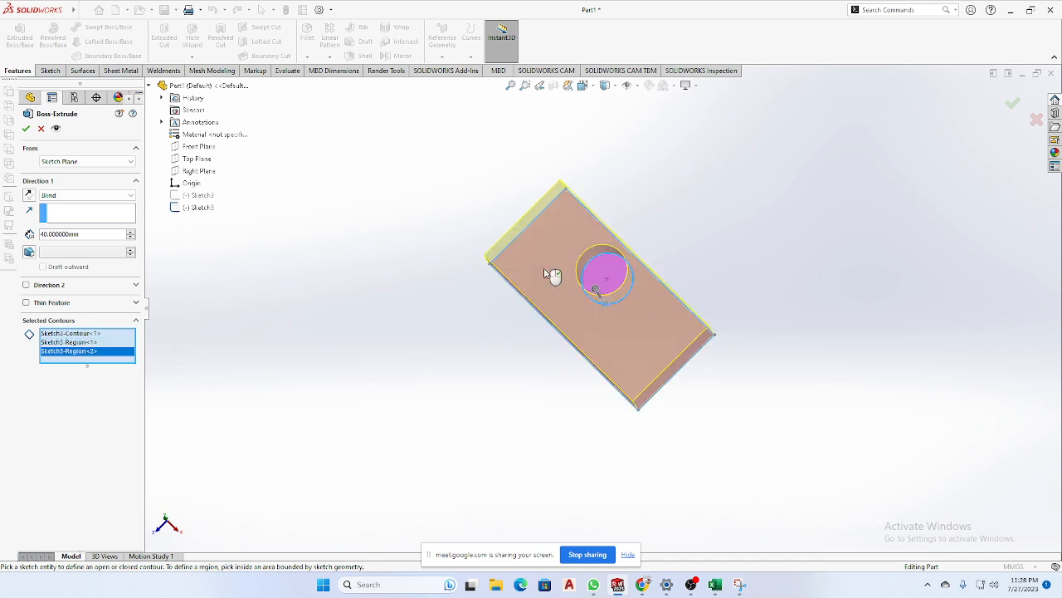
Include both the circle's region and the region surrounding it in the selected contours, and complete the 40 mm boss extrusion.
click(623, 271)
click(615, 275)
mouse_move(628, 294)
middle_down()
mouse_move(691, 308)
mouse_move(706, 263)
middle_up()
click(649, 287)
mouse_move(745, 305)
middle_down()
mouse_move(691, 330)
mouse_move(573, 354)
middle_up()
click(26, 128)
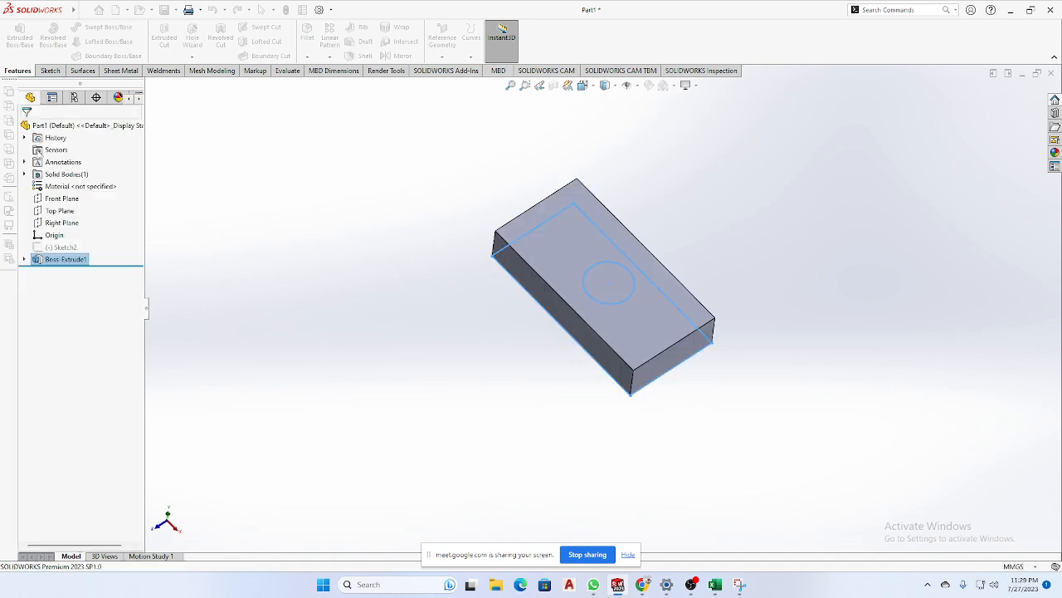
Expand Boss-Extrude1 and make its absorbed Sketch3 visible on the block.
middle_drag(413, 339, 756, 271)
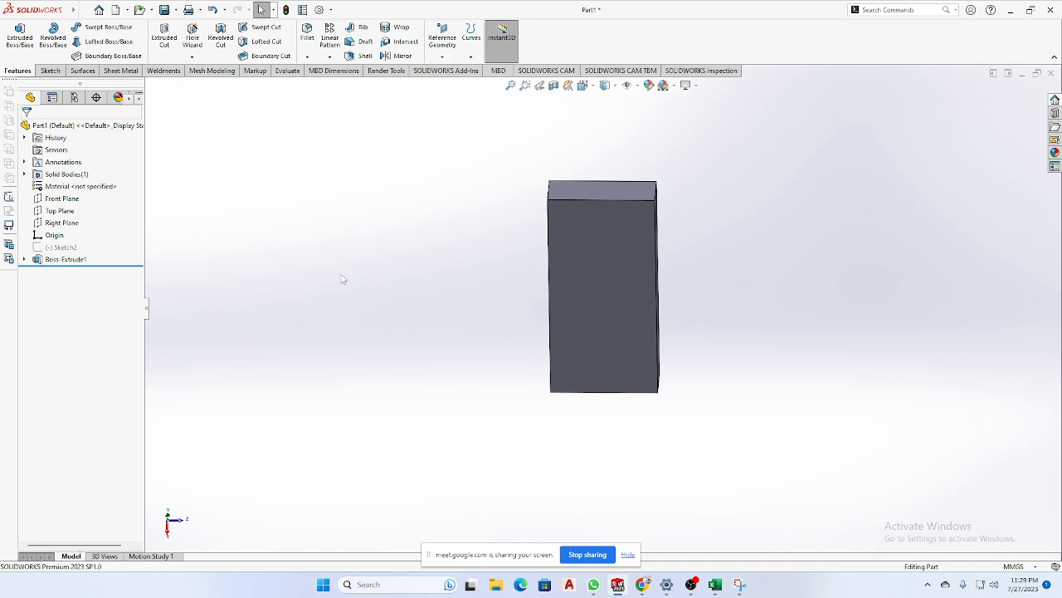
click(24, 259)
click(83, 272)
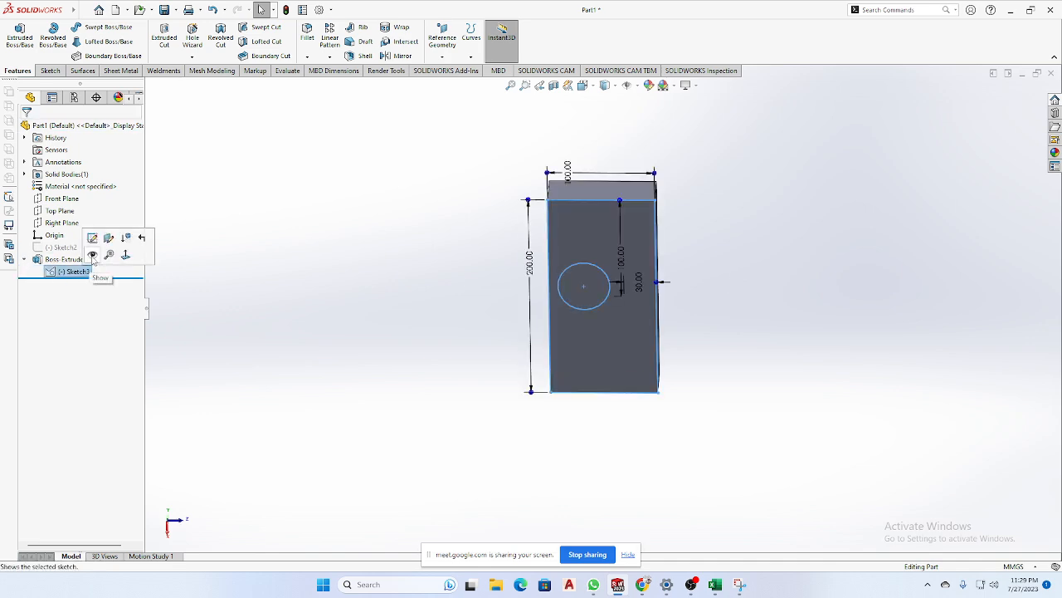
click(93, 255)
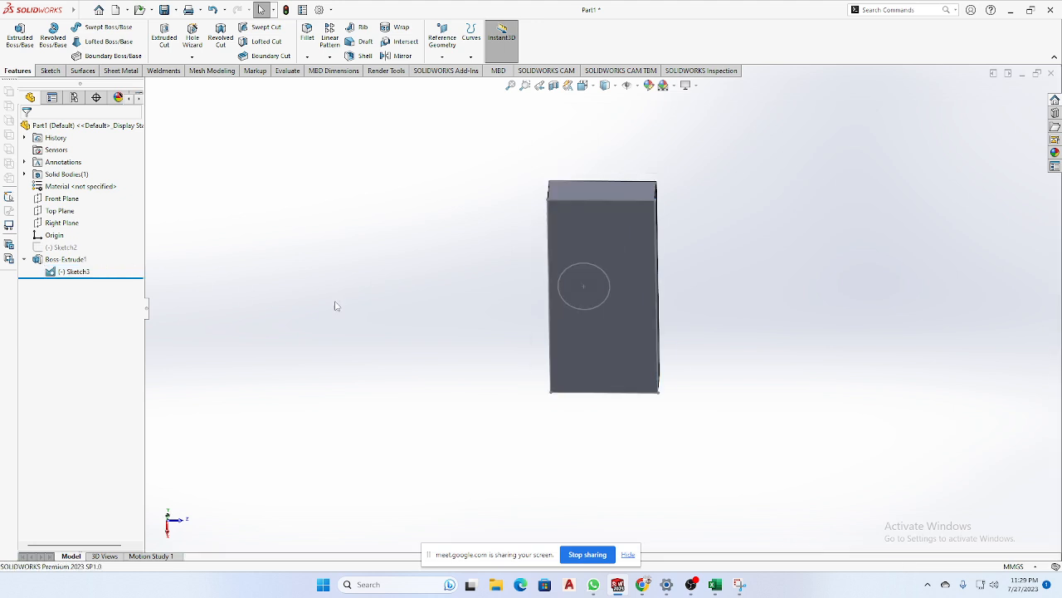
Extrude Sketch3's circle contour 40 mm blind in the reversed direction, away from the block, merged with the existing body.
middle_drag(334, 303, 254, 311)
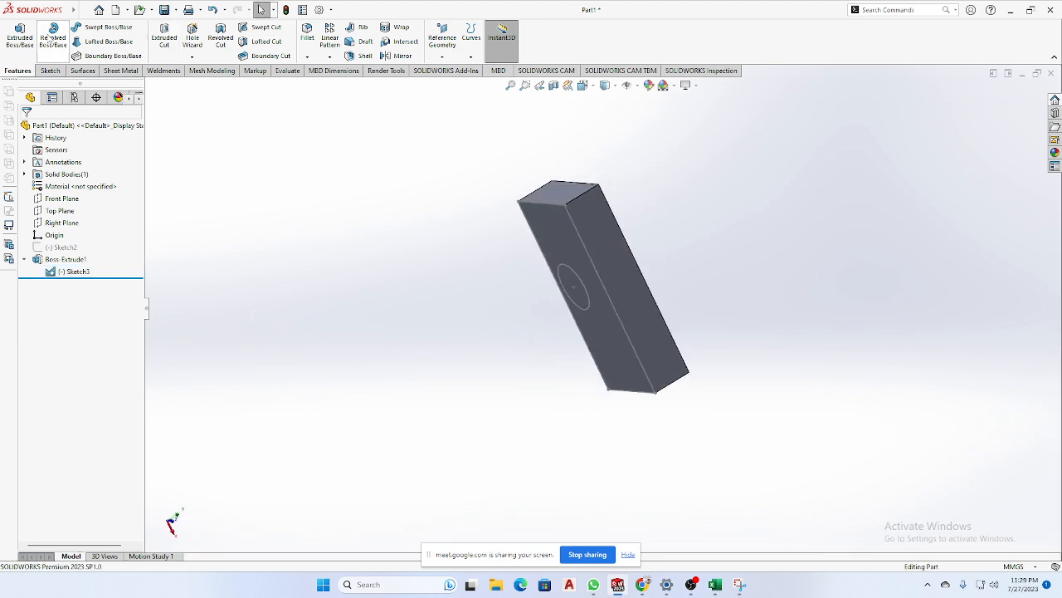
click(20, 37)
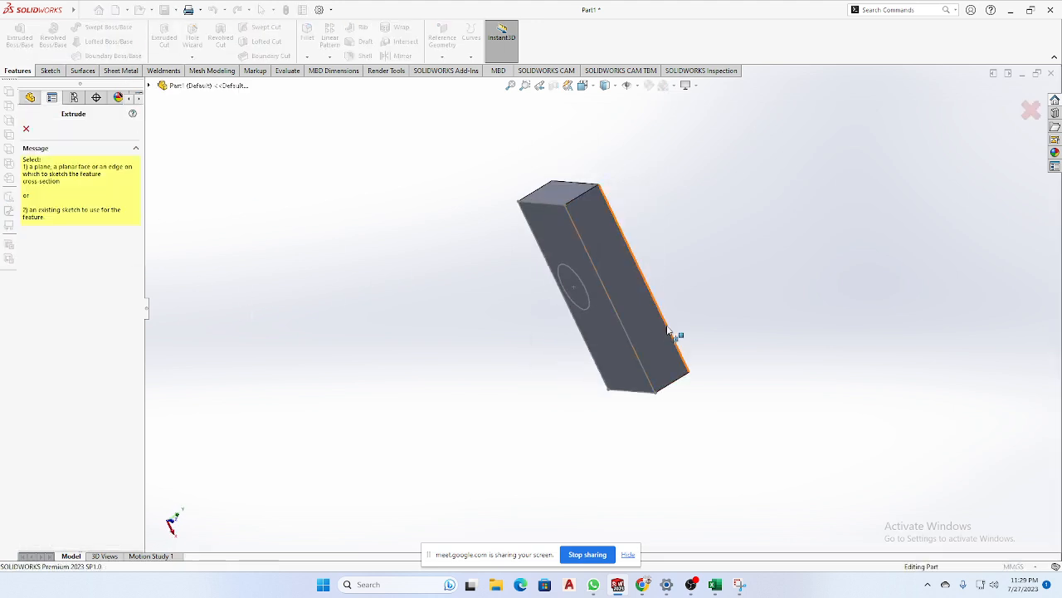
click(589, 299)
middle_drag(487, 340, 417, 398)
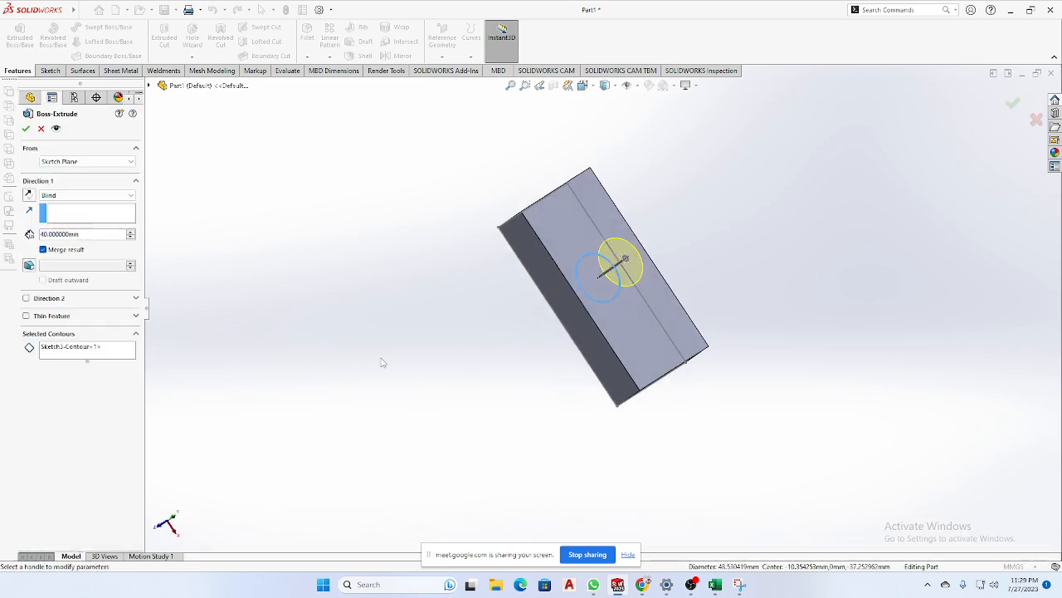
middle_drag(698, 259, 728, 229)
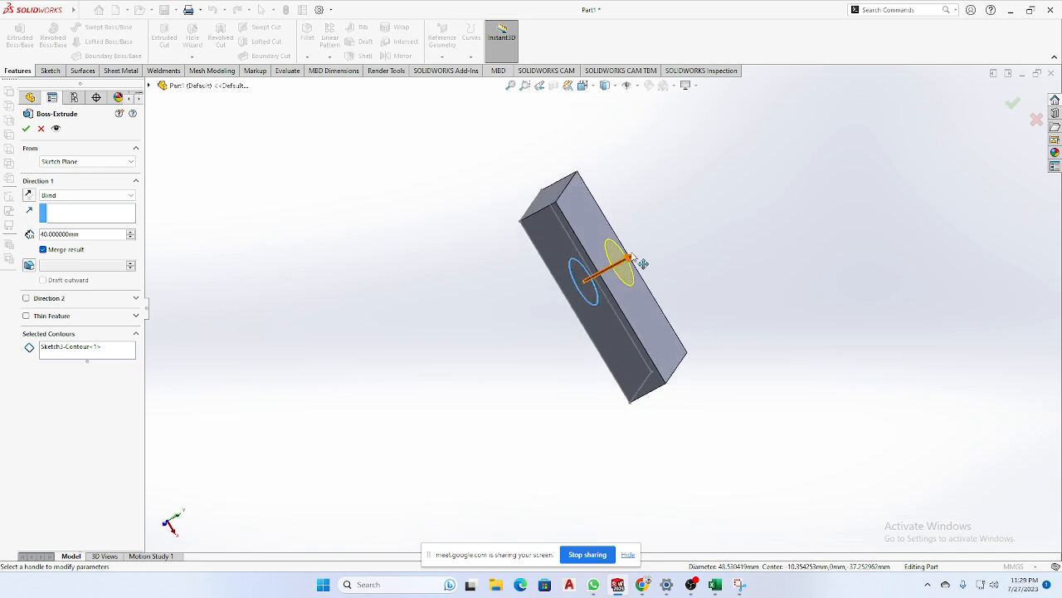
click(30, 196)
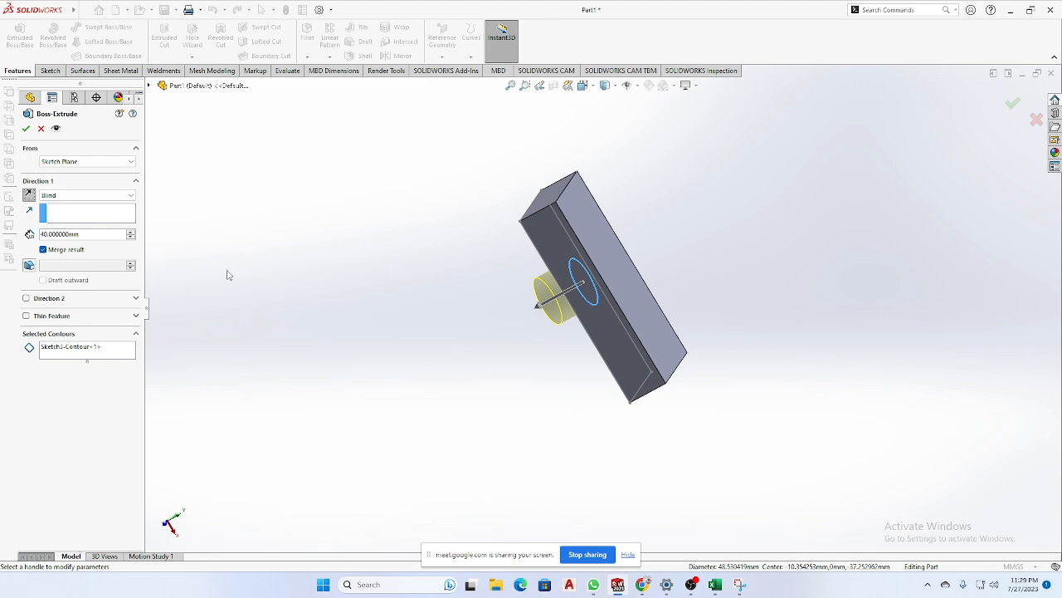
middle_drag(227, 273, 287, 251)
click(25, 128)
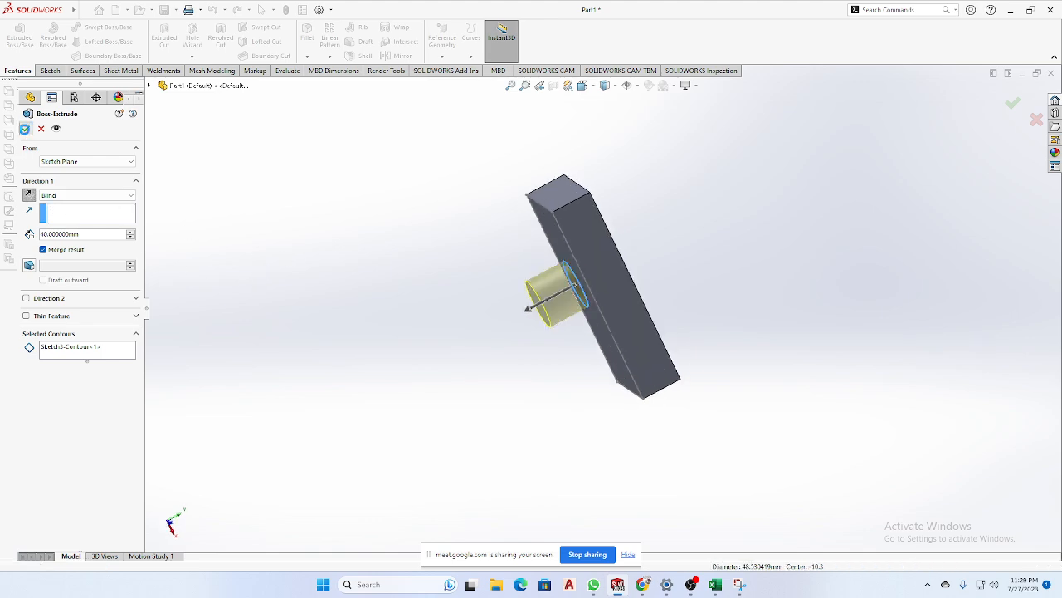
Examine the cylindrical boss and the block from several angles.
middle_drag(476, 313, 550, 460)
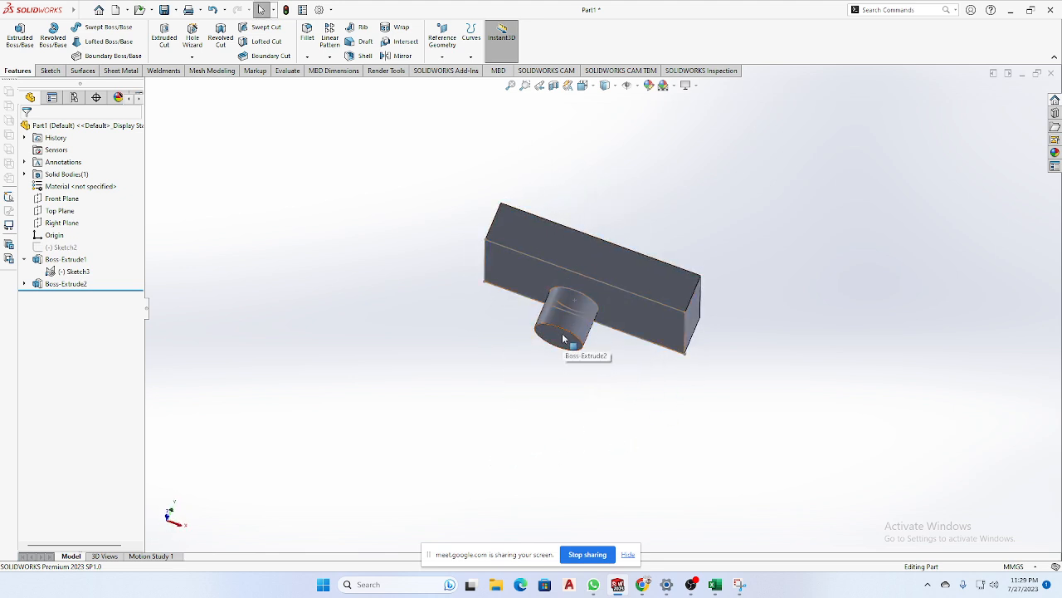
middle_drag(562, 427, 572, 495)
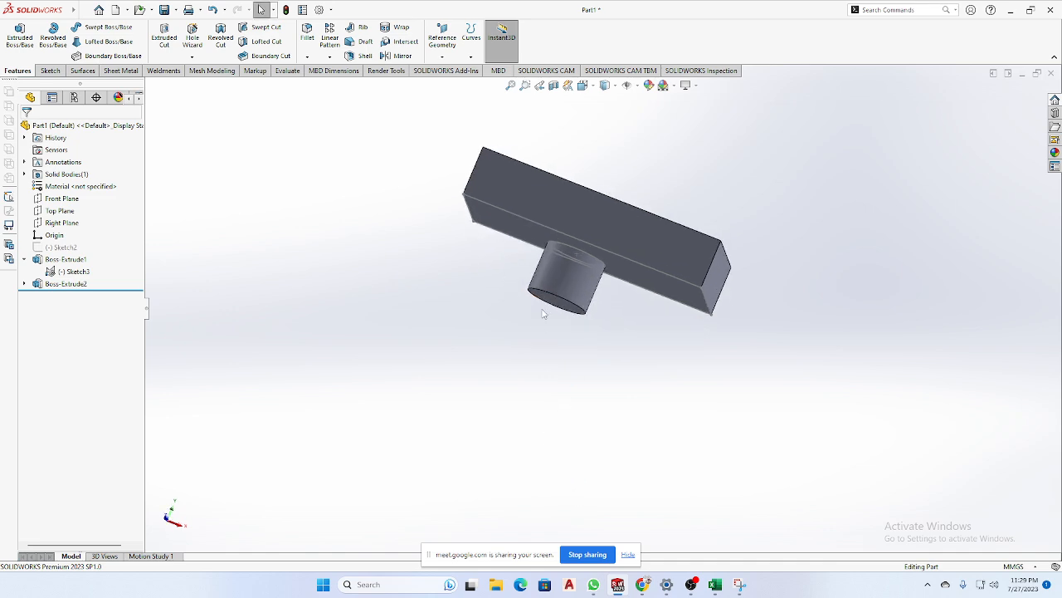
mouse_move(629, 294)
middle_down()
mouse_move(630, 353)
mouse_move(650, 297)
middle_up()
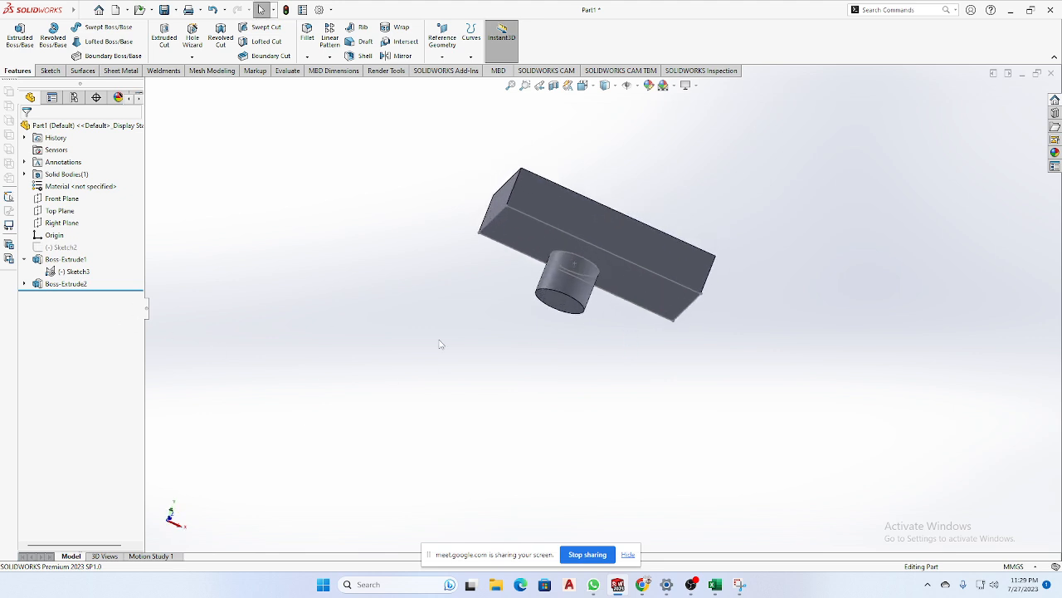
scroll(570, 282, down, 5)
scroll(566, 294, up, 3)
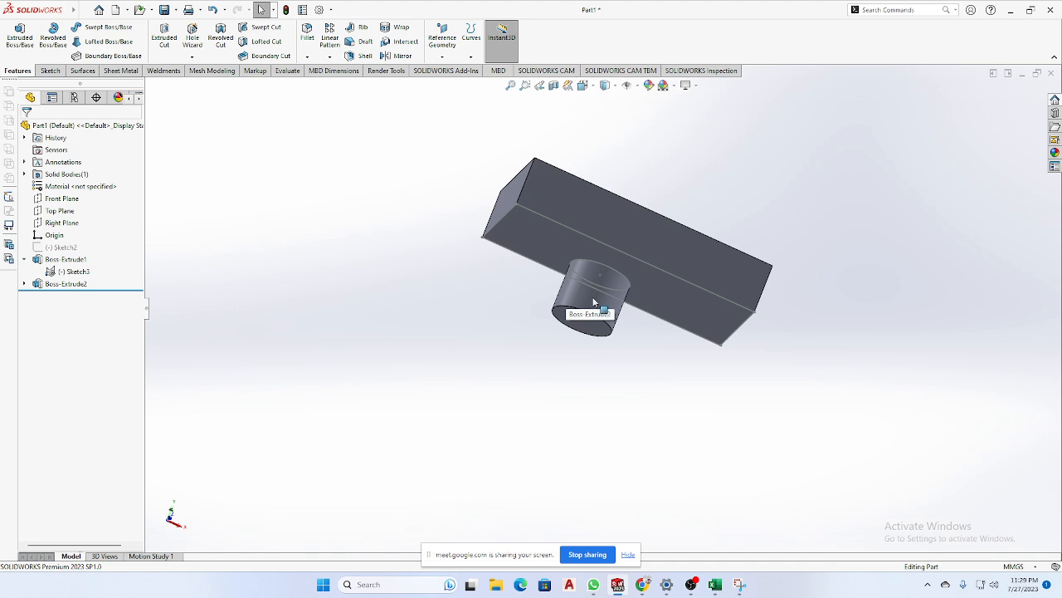
middle_drag(616, 346, 581, 266)
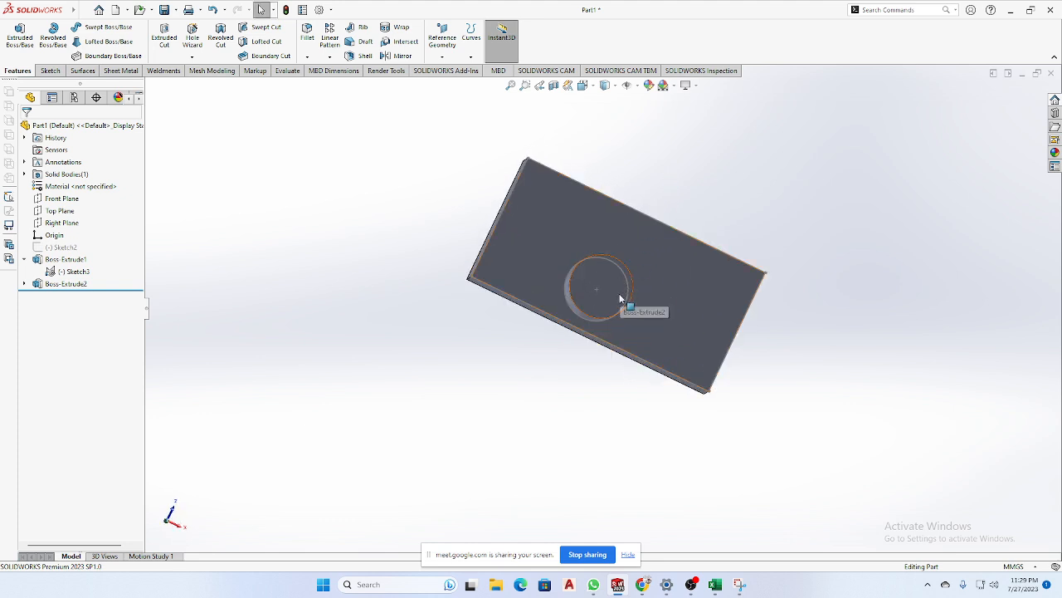
mouse_move(828, 287)
middle_down()
mouse_move(747, 351)
mouse_move(806, 246)
mouse_move(816, 260)
mouse_move(814, 190)
middle_up()
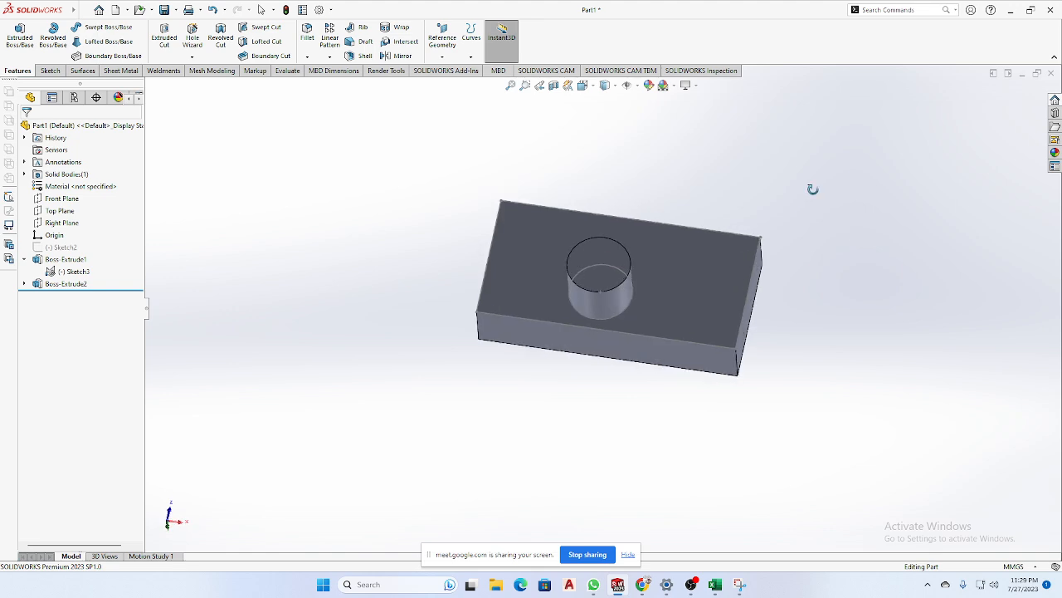
click(724, 267)
click(772, 232)
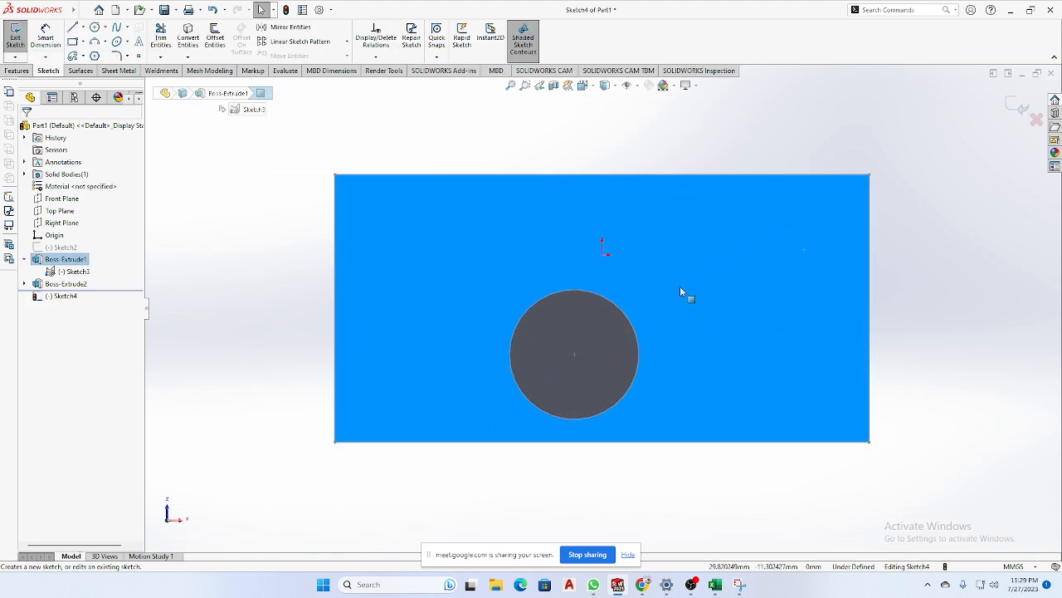
scroll(673, 321, up, 4)
middle_drag(645, 290, 593, 324)
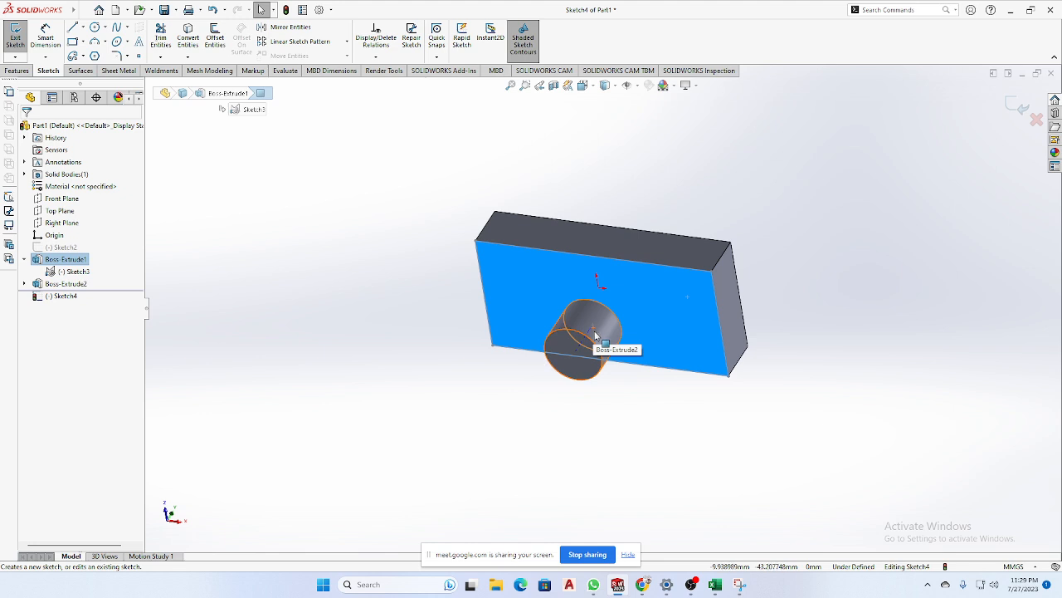
click(814, 336)
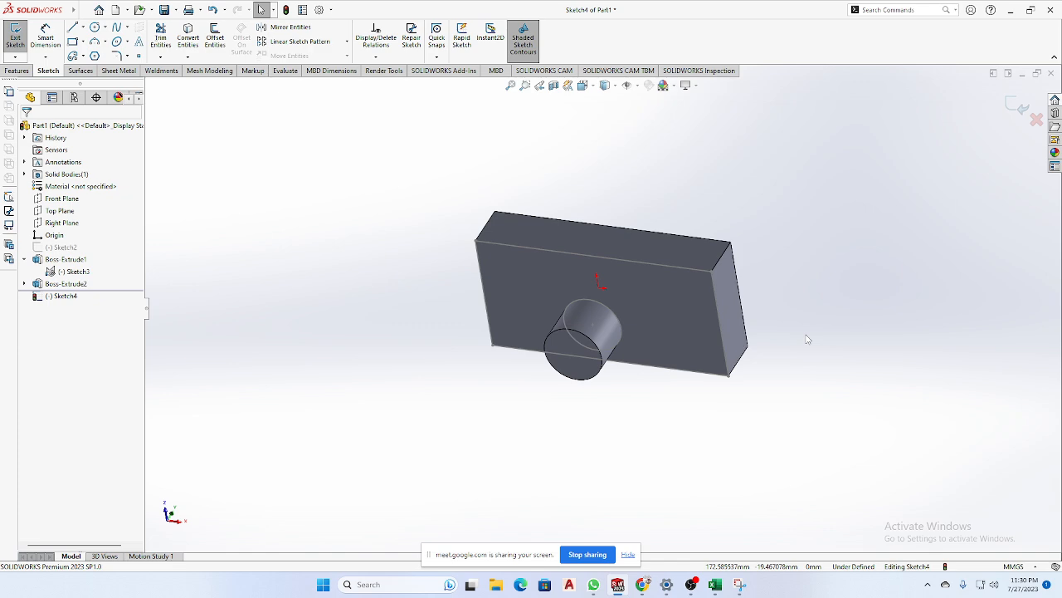
click(1023, 105)
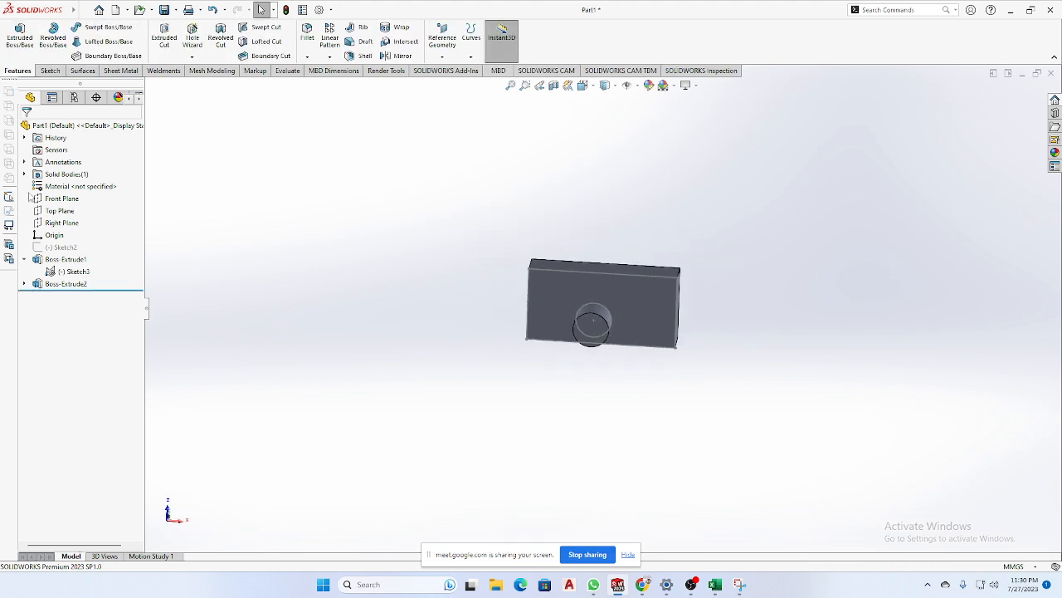
Start a sketch on the Top Plane and draw a corner rectangle about 362 by 148 mm beside the existing block.
click(56, 214)
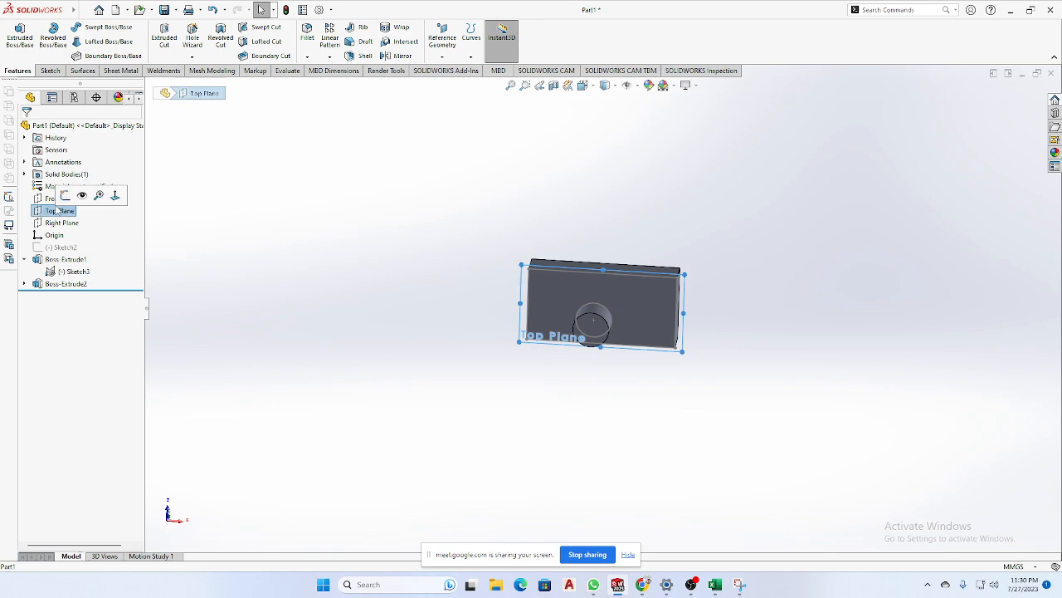
click(65, 201)
scroll(777, 317, up, 4)
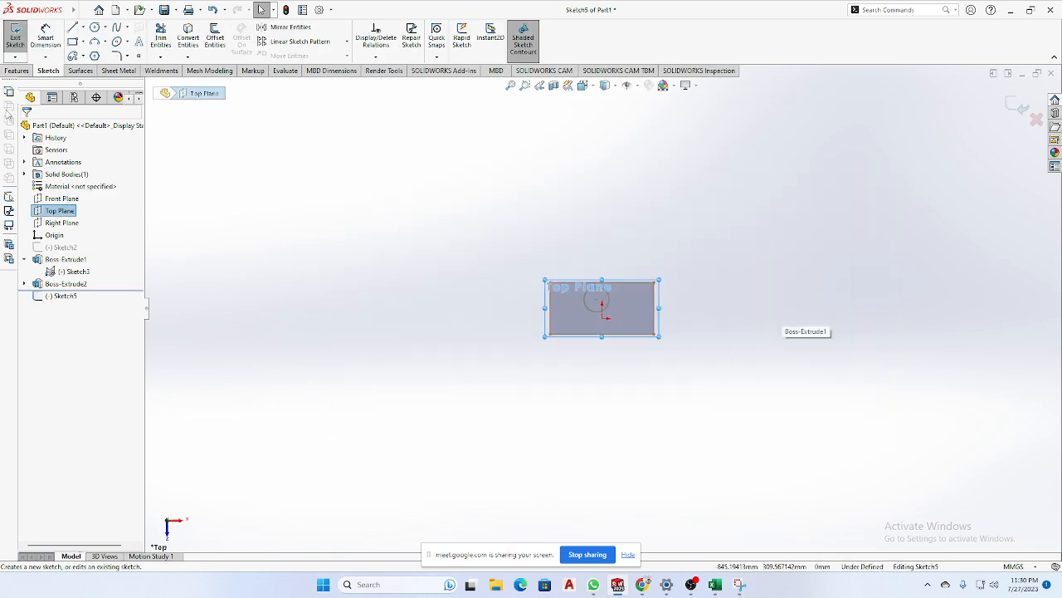
click(72, 41)
drag(756, 282, 944, 354)
Extrude the new rectangle 80 mm blind upward as a second block.
click(16, 71)
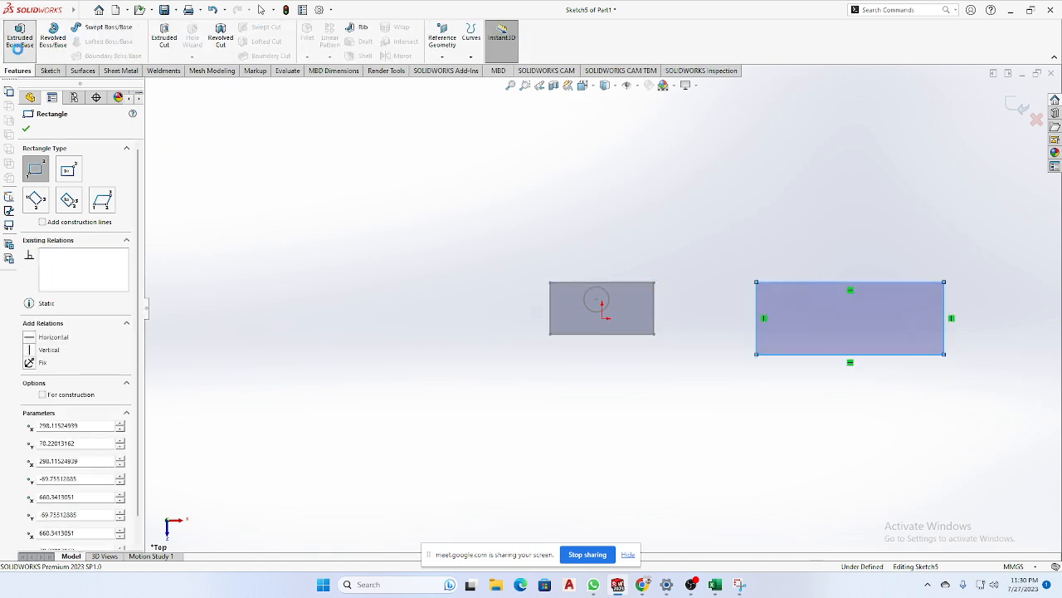
click(19, 38)
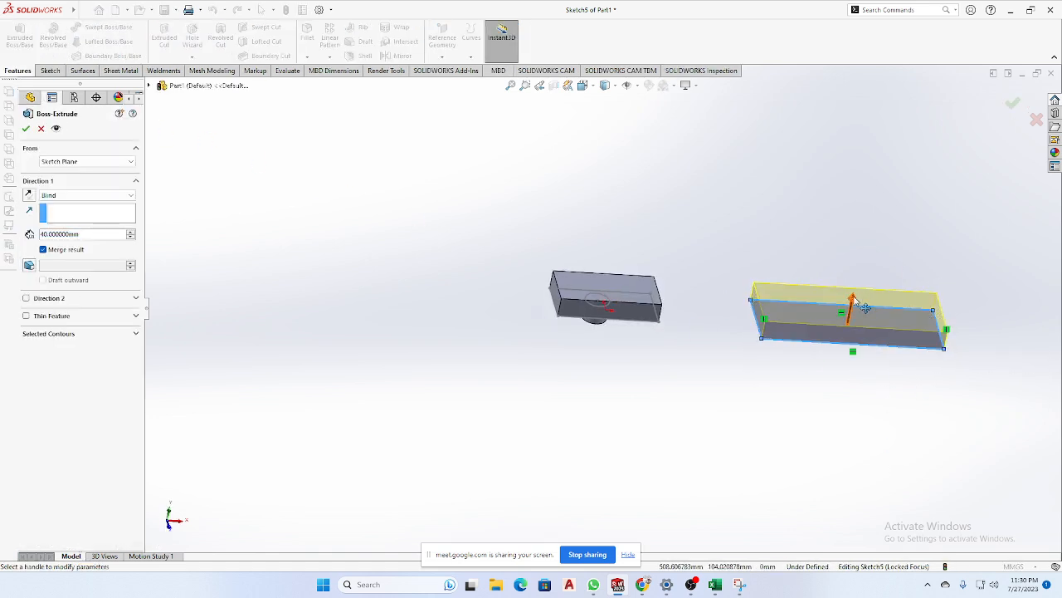
drag(853, 296, 855, 276)
click(25, 129)
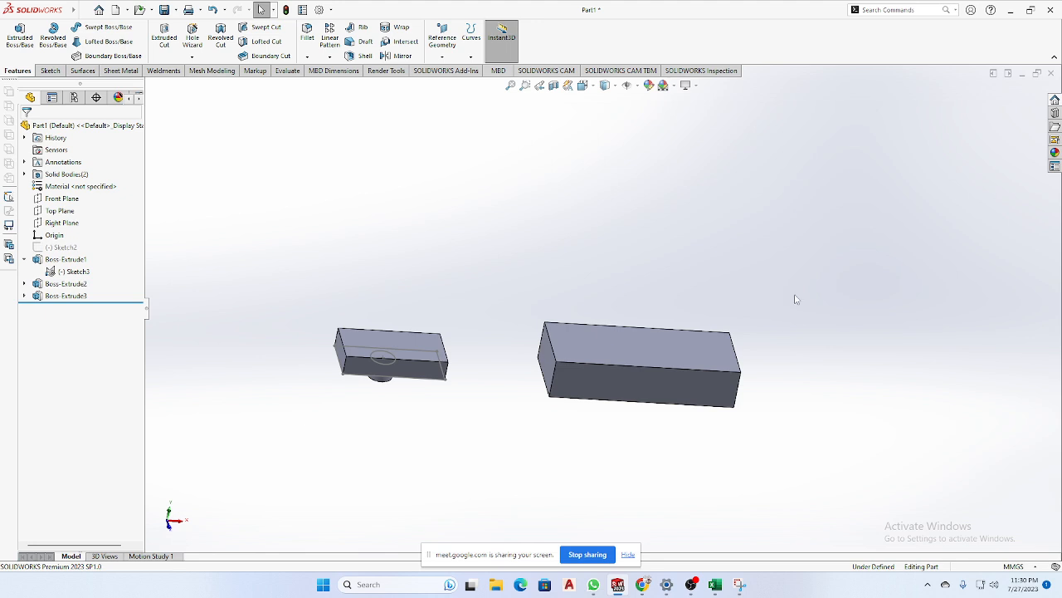
Start a sketch on the second block's upper face and draw a circle about 28.5 mm in radius.
click(613, 344)
click(661, 312)
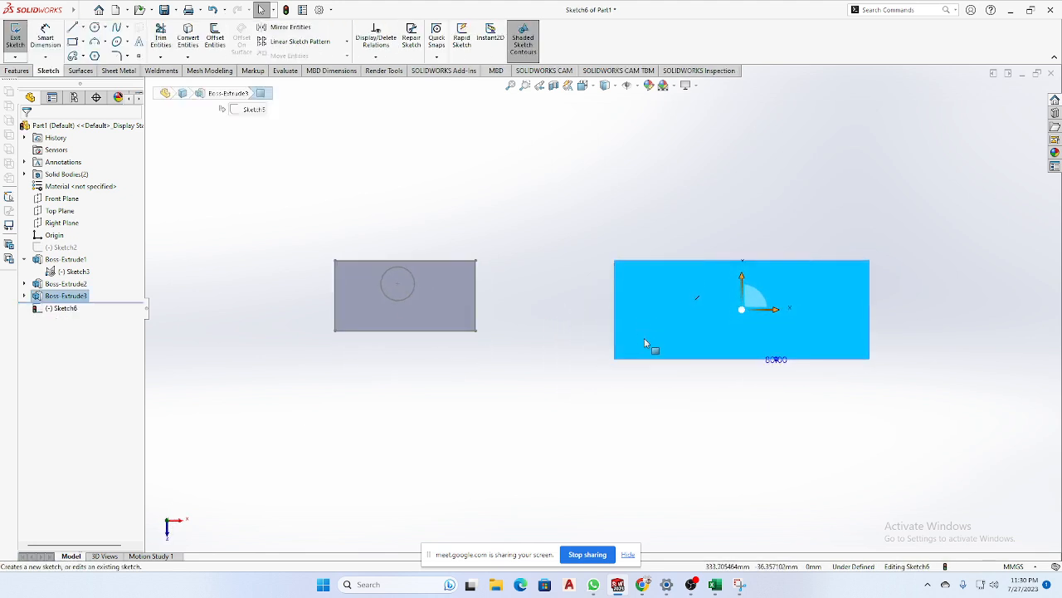
click(94, 26)
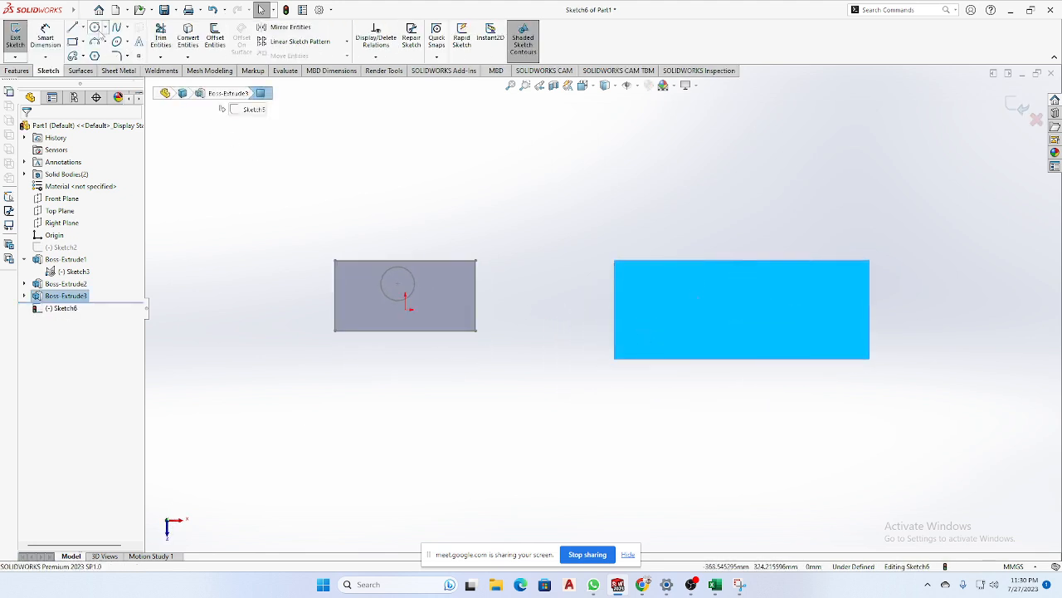
click(690, 292)
click(705, 305)
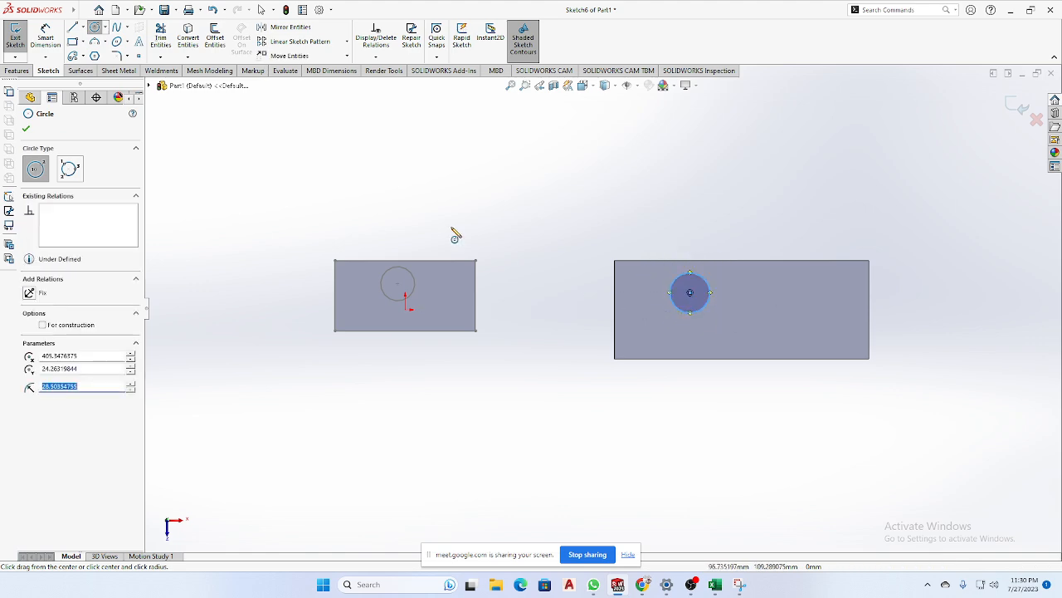
Extrude the circle 156 mm blind upward from the second block's face, with the result merged.
click(16, 71)
click(19, 38)
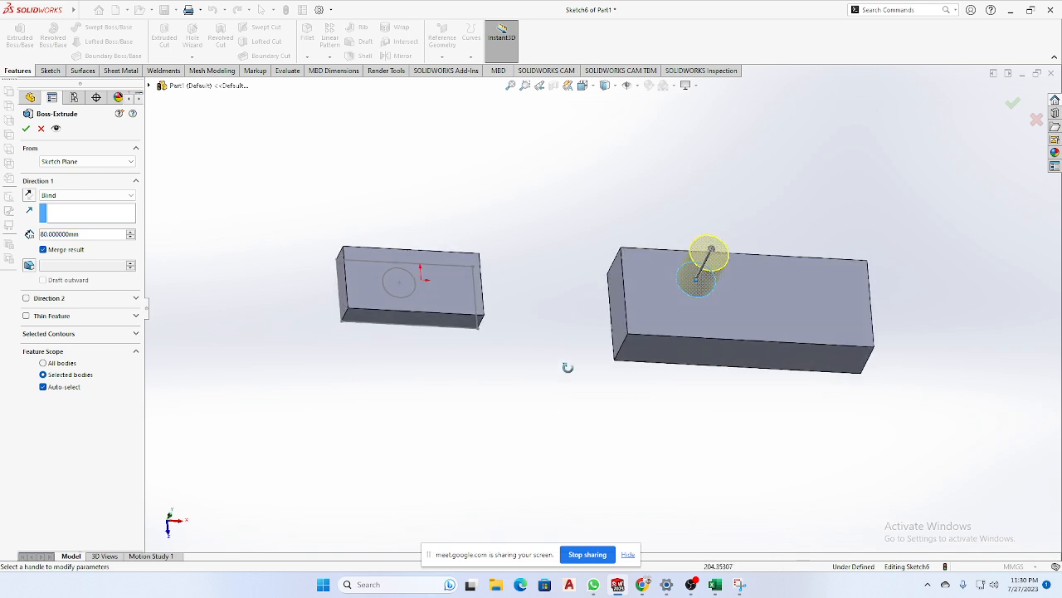
drag(710, 251, 741, 226)
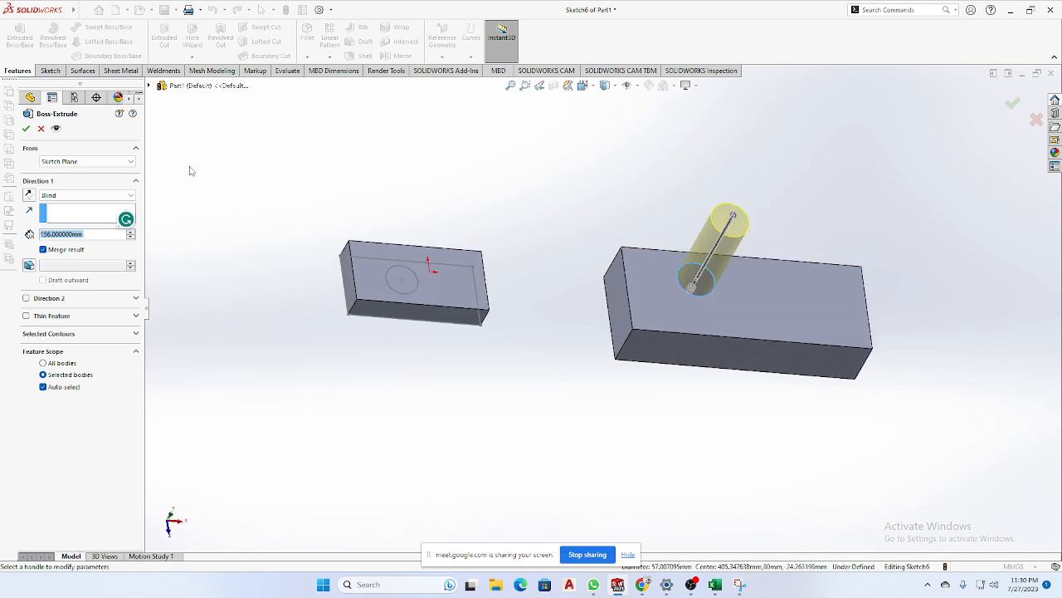
click(26, 128)
Roll the model back to just after Boss-Extrude2, suppressing the second block and its cylinder.
middle_drag(531, 432, 552, 383)
scroll(673, 338, down, 1)
scroll(674, 341, up, 1)
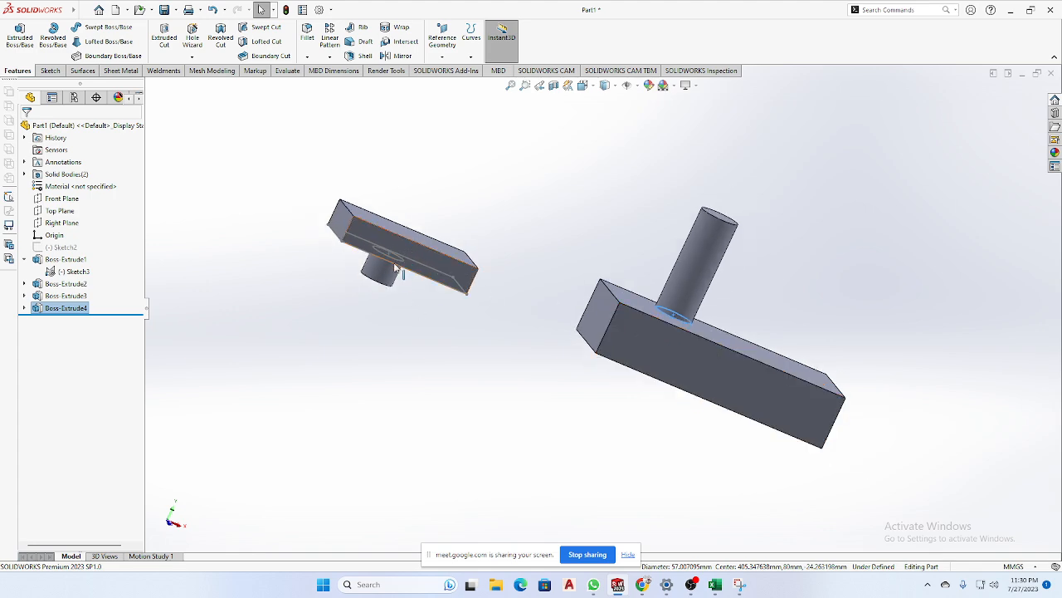
drag(112, 315, 115, 287)
Select Sketch3 under Boss-Extrude1 and examine how its rectangle and circle relate to the block and the cylindrical boss.
scroll(402, 267, down, 5)
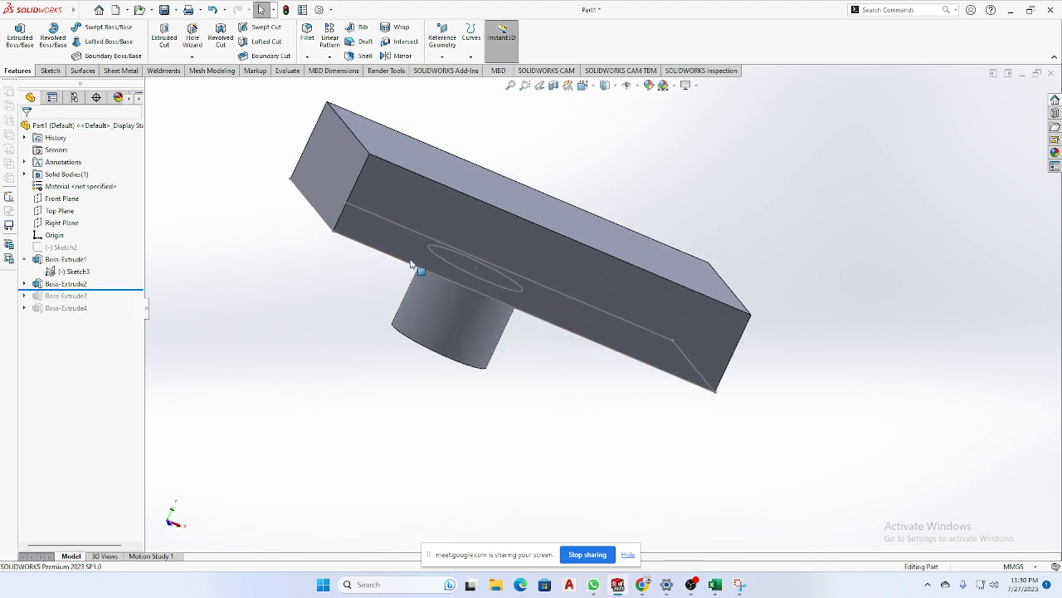
middle_drag(533, 396, 631, 291)
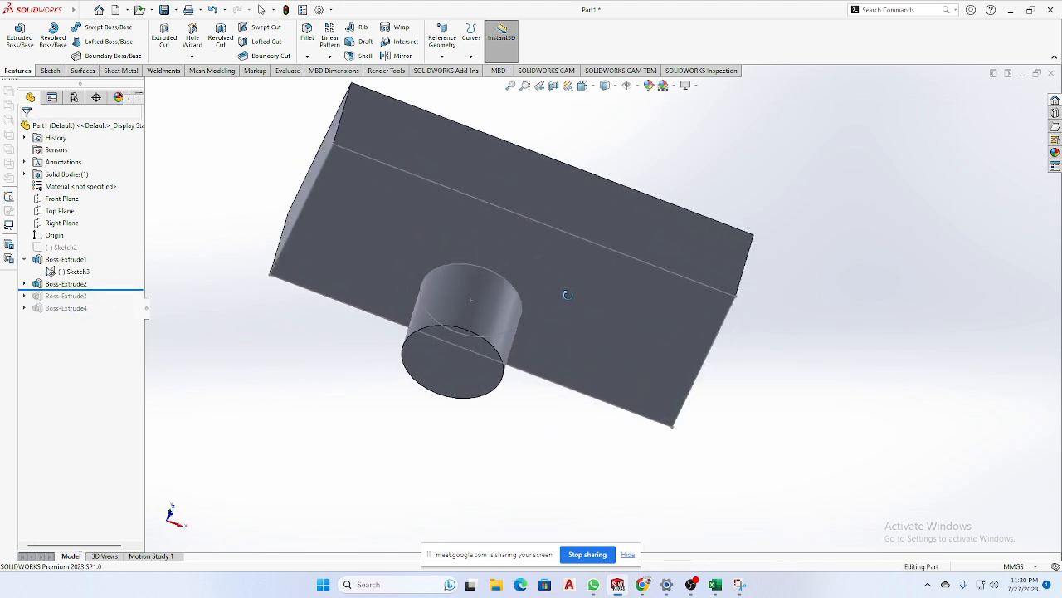
click(53, 273)
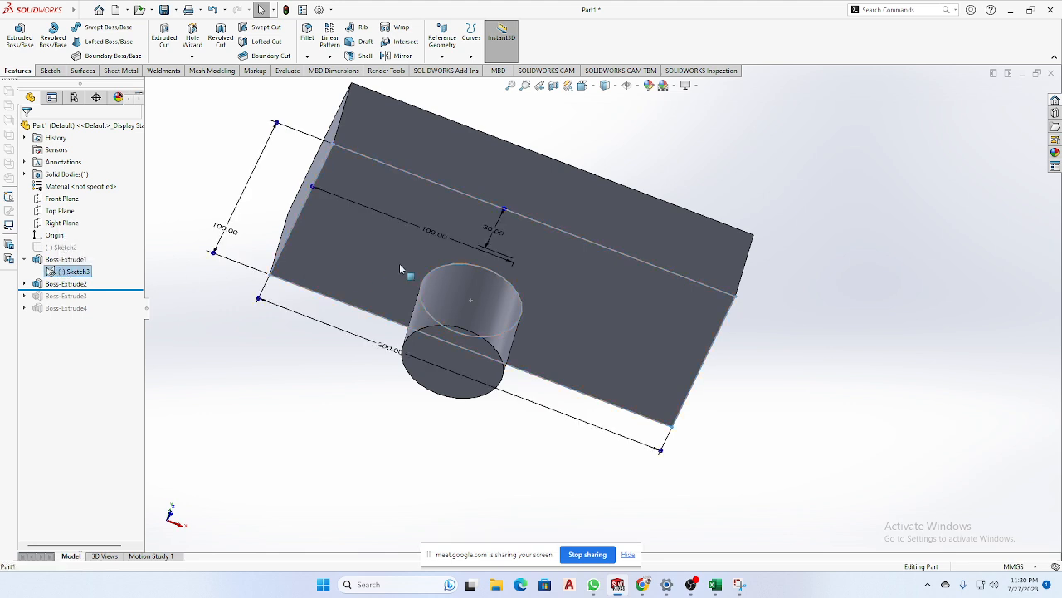
middle_drag(531, 286, 535, 342)
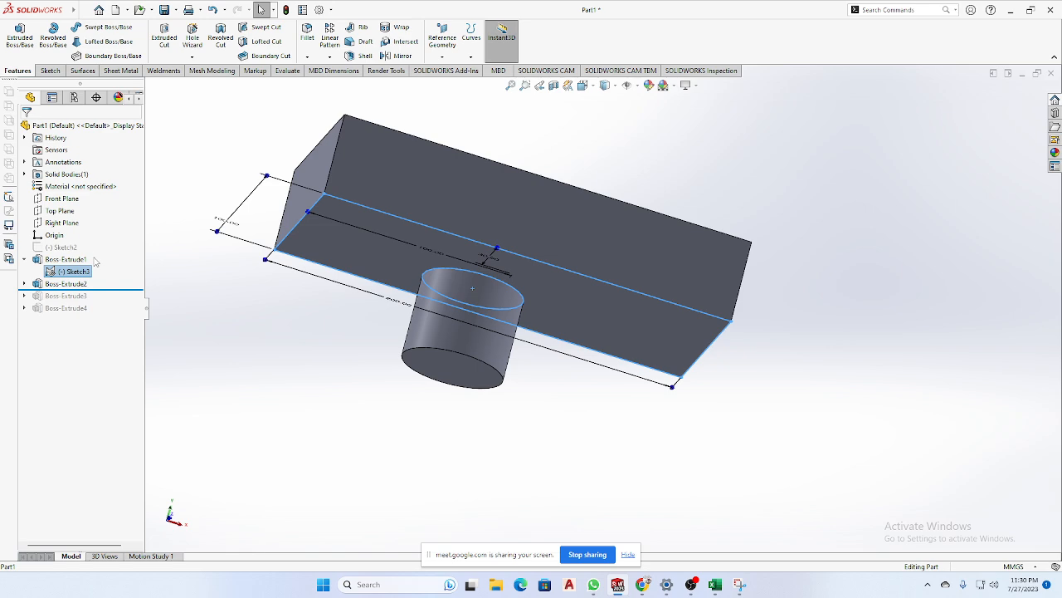
Delete Boss-Extrude1 together with its dependent Boss-Extrude2, keeping Sketch3 in the part.
click(79, 284)
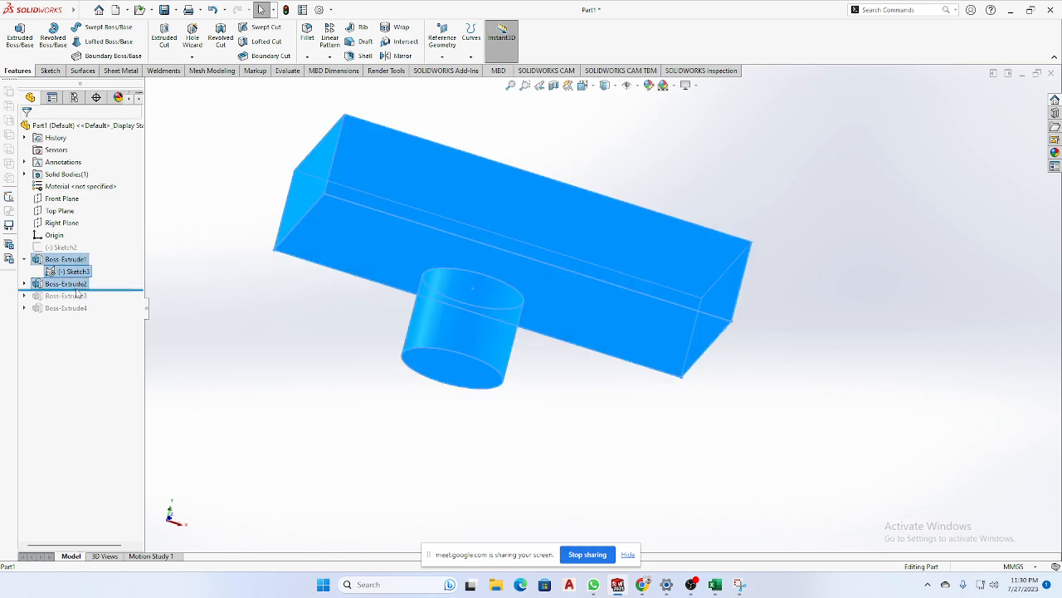
key(Delete)
click(600, 288)
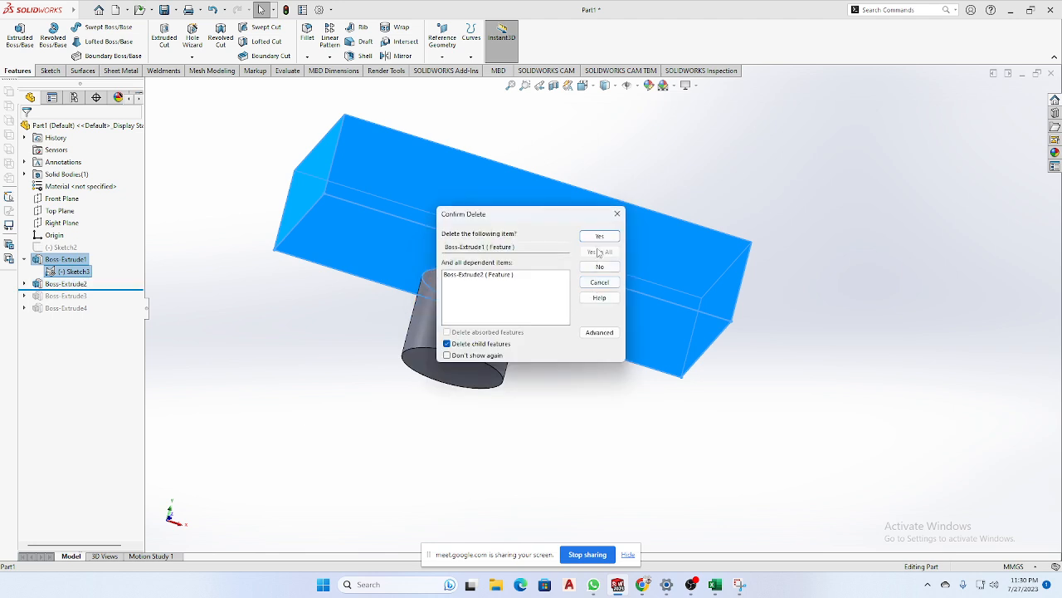
click(600, 237)
Extrude only the rectangle contour of Sketch3 as a 196 mm blind boss.
mouse_move(672, 272)
middle_down()
mouse_move(644, 323)
mouse_move(537, 308)
mouse_move(517, 398)
mouse_move(505, 384)
middle_up()
mouse_move(565, 312)
middle_down()
mouse_move(522, 315)
mouse_move(506, 367)
mouse_move(577, 382)
mouse_move(517, 373)
mouse_move(522, 396)
mouse_move(553, 365)
mouse_move(539, 410)
middle_up()
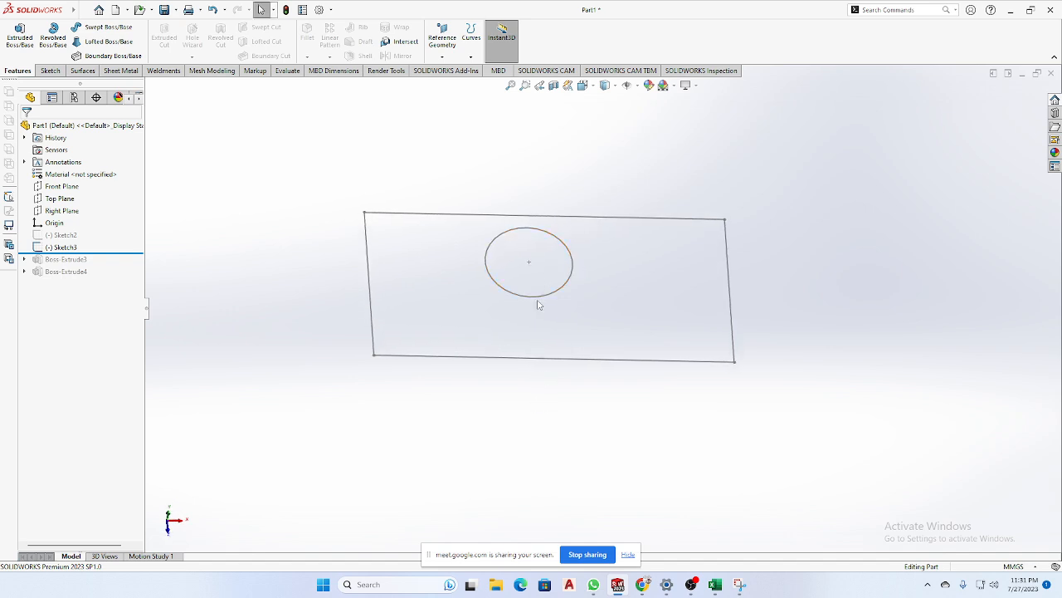
scroll(538, 301, down, 3)
scroll(539, 301, up, 4)
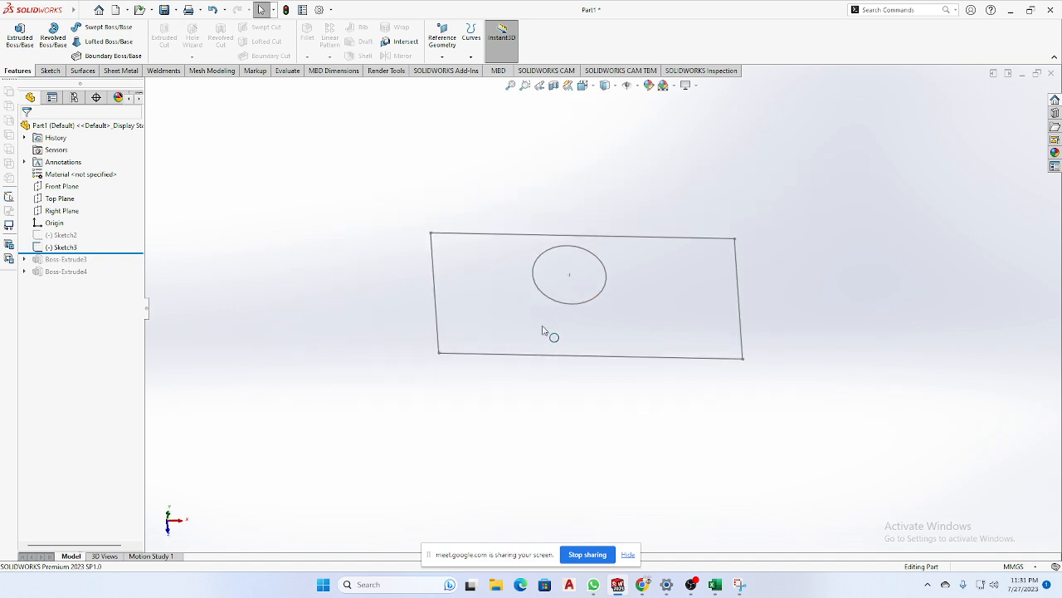
middle_drag(544, 328, 576, 311)
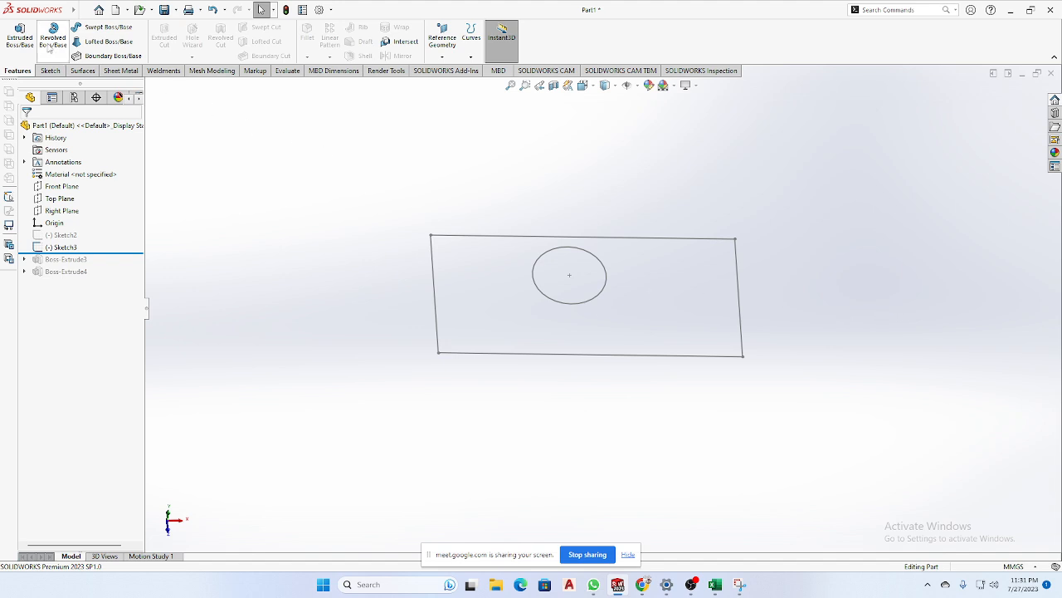
click(19, 36)
click(439, 300)
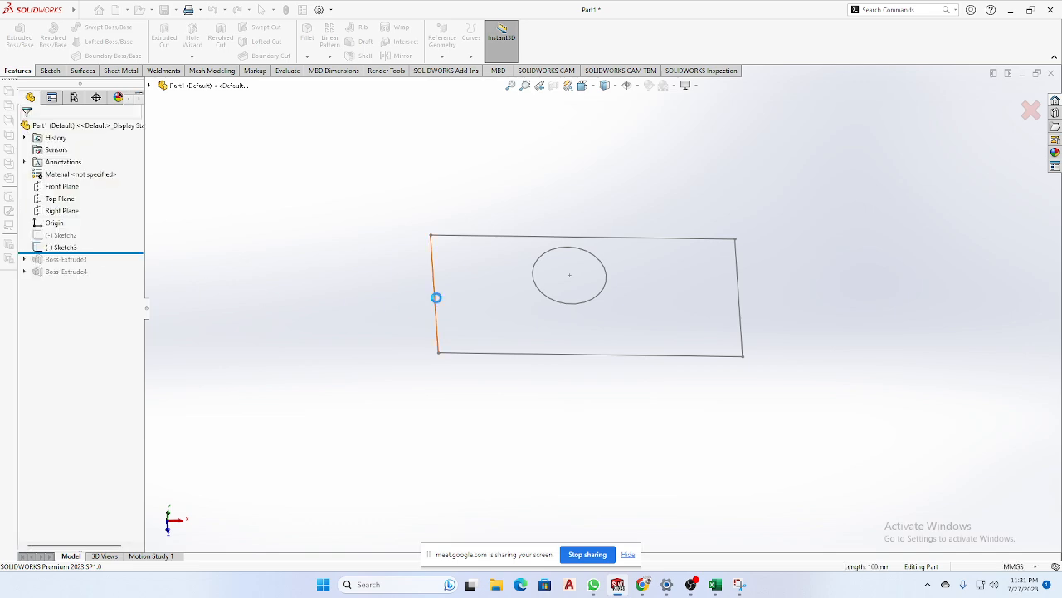
middle_drag(339, 353, 489, 375)
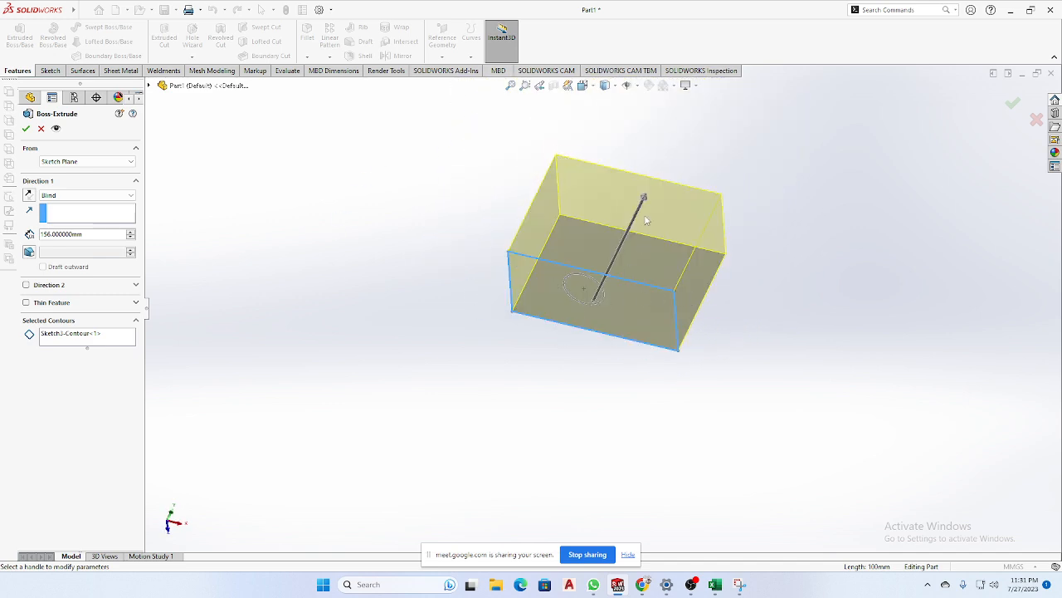
mouse_move(655, 203)
mouse_down()
mouse_move(656, 171)
mouse_move(659, 185)
mouse_up()
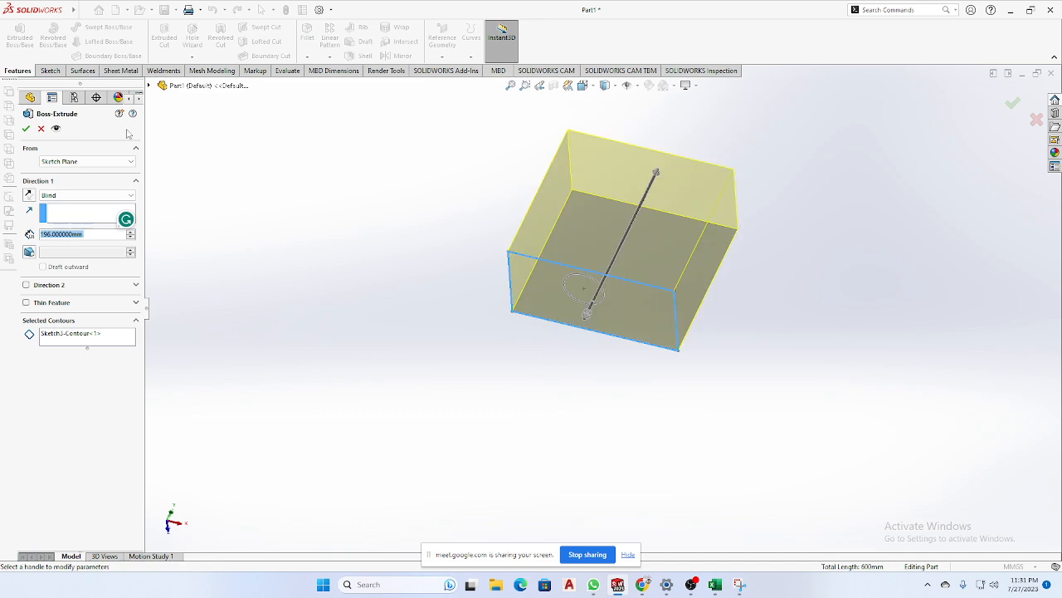
click(25, 129)
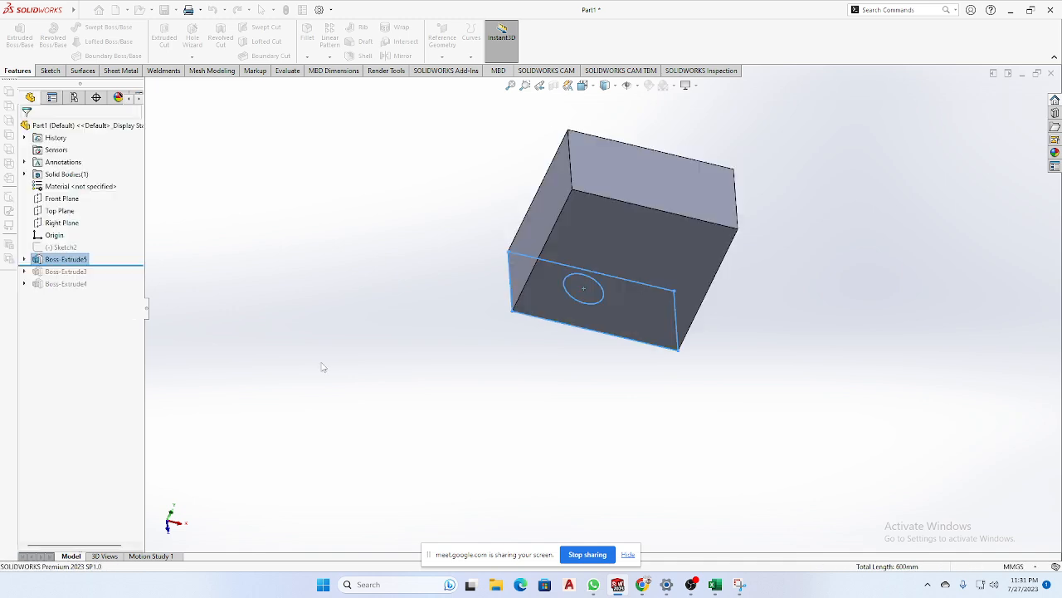
middle_drag(323, 367, 429, 457)
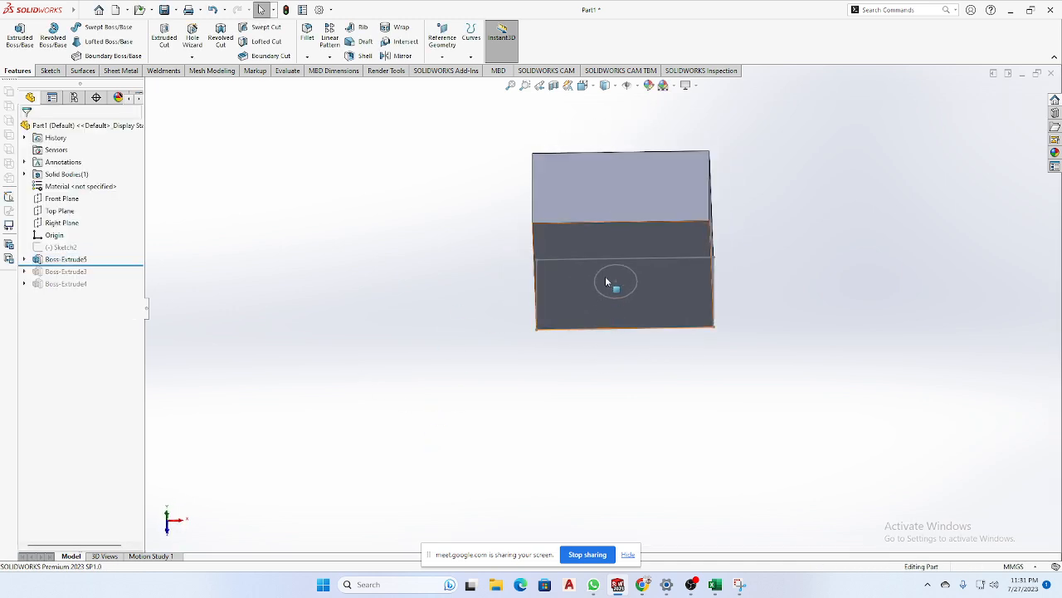
middle_drag(605, 282, 619, 336)
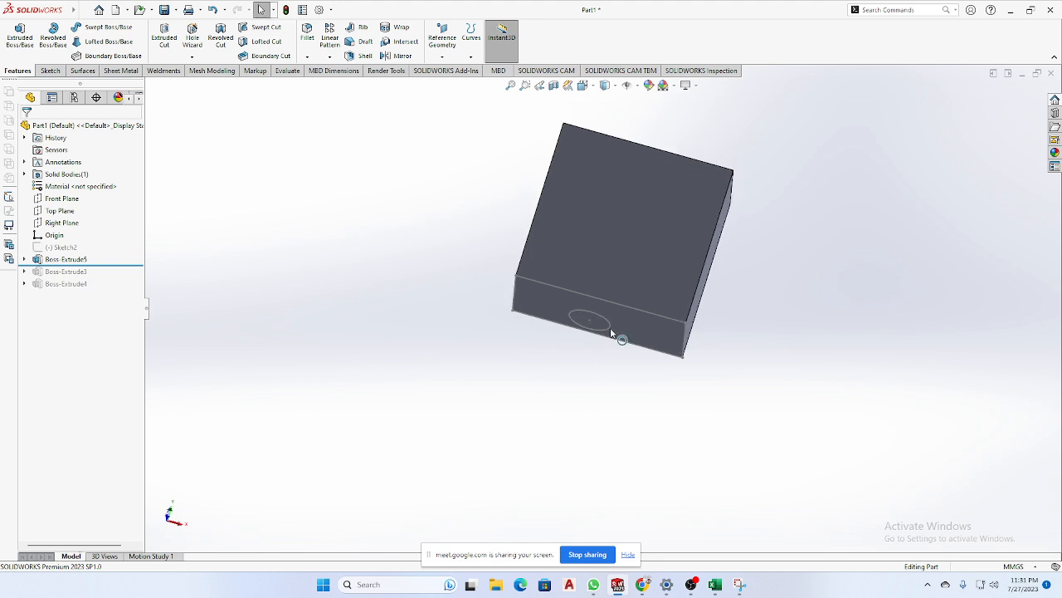
click(20, 37)
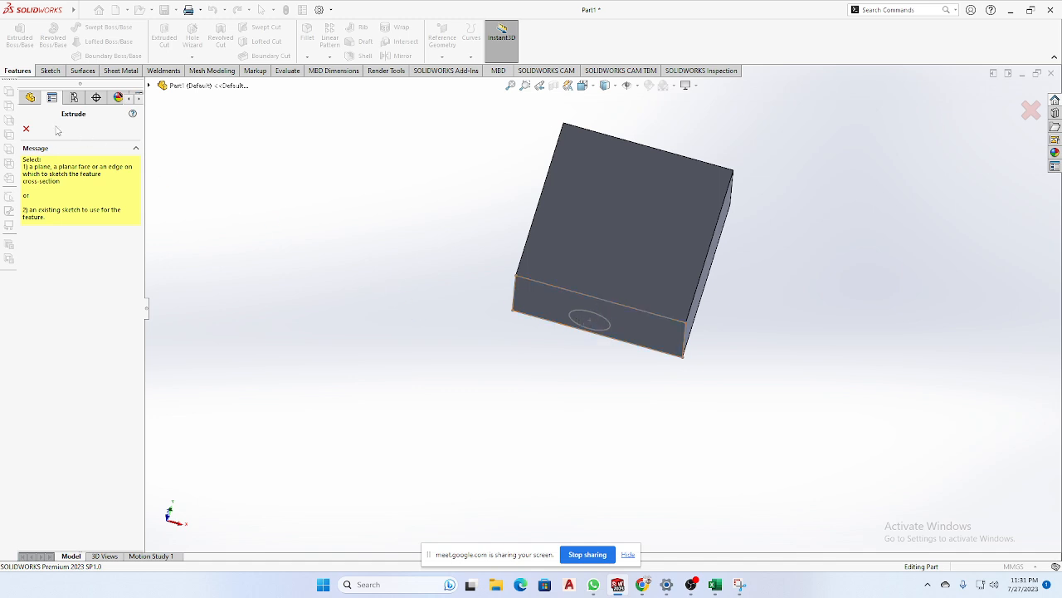
click(25, 128)
Hide Sketch3 under Boss-Extrude5, inspect the block without it, and show the sketch again.
click(24, 259)
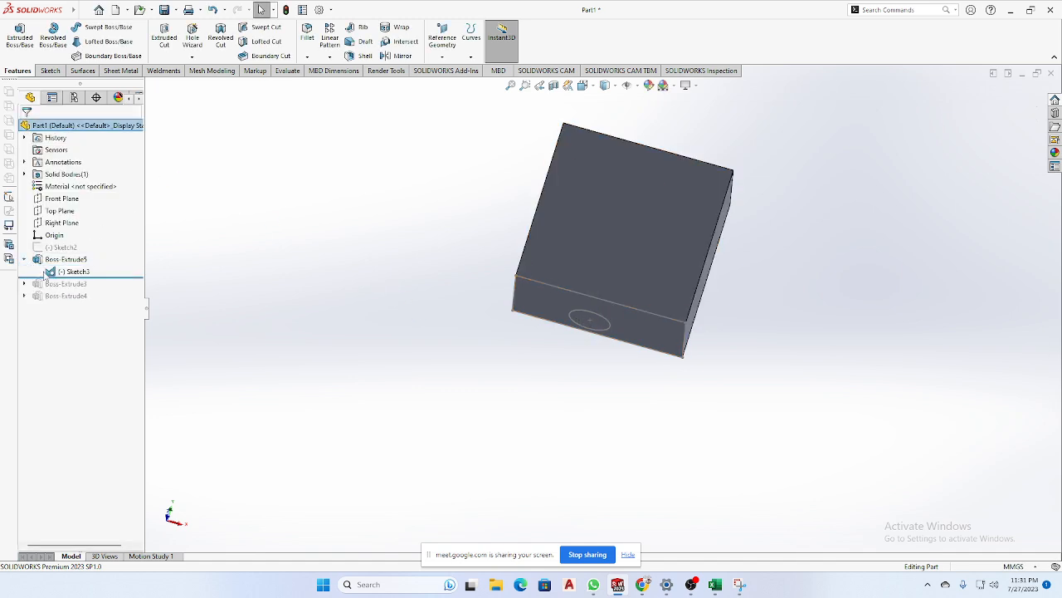
click(73, 271)
click(269, 297)
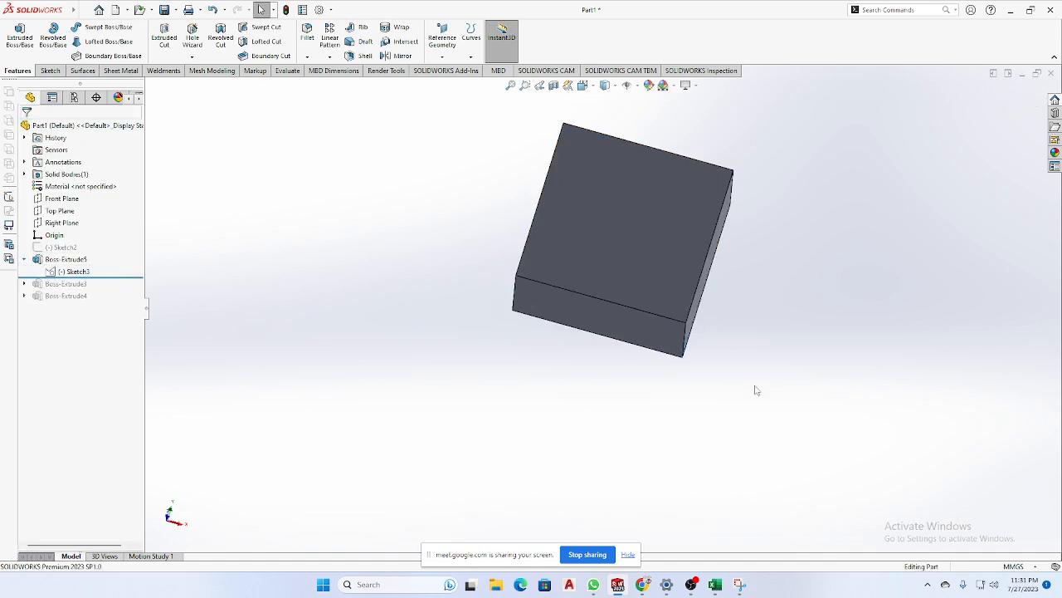
scroll(637, 347, down, 5)
scroll(637, 347, up, 5)
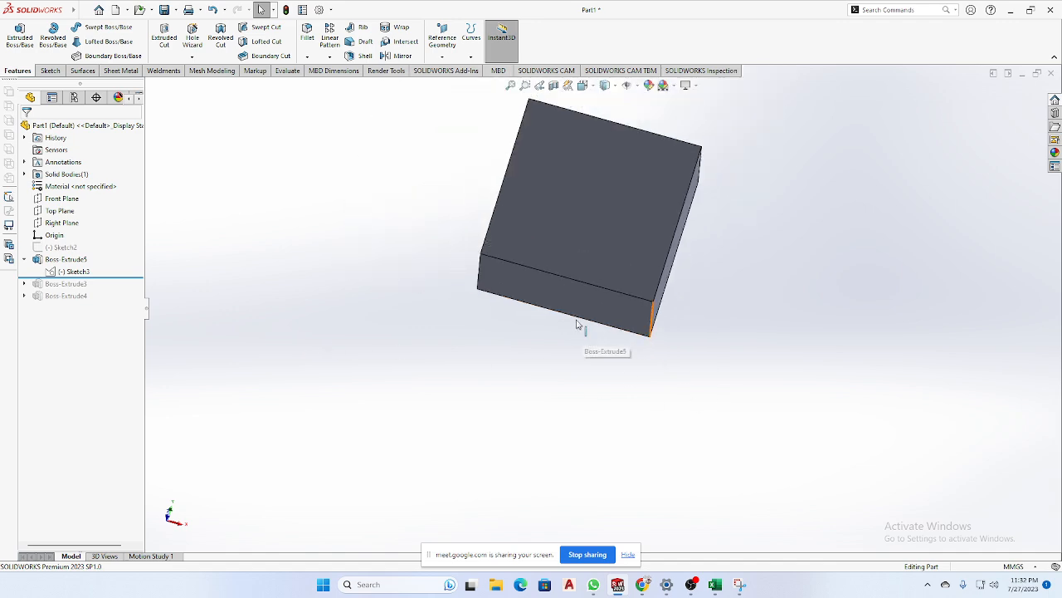
middle_drag(579, 327, 590, 267)
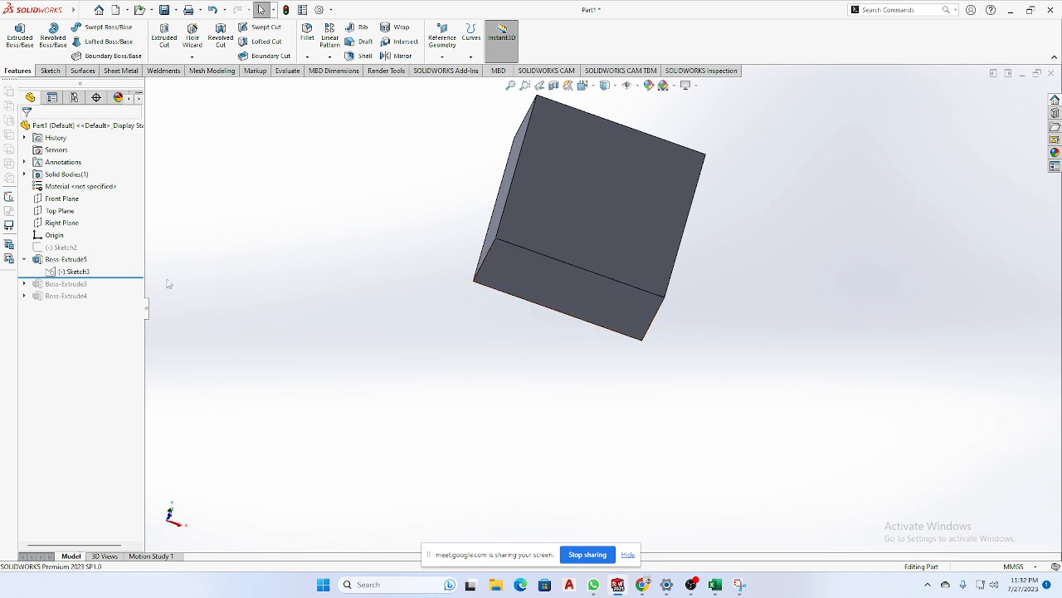
click(73, 271)
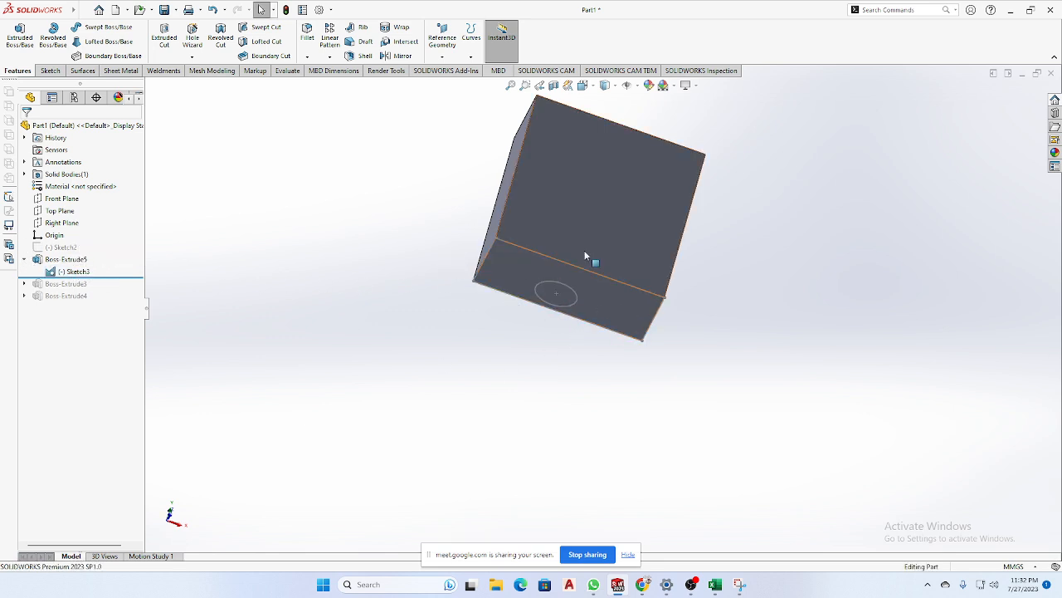
Extrude the circle contour of the same Sketch3 196 mm blind in the reversed direction, away from the block, with the result merged.
click(20, 37)
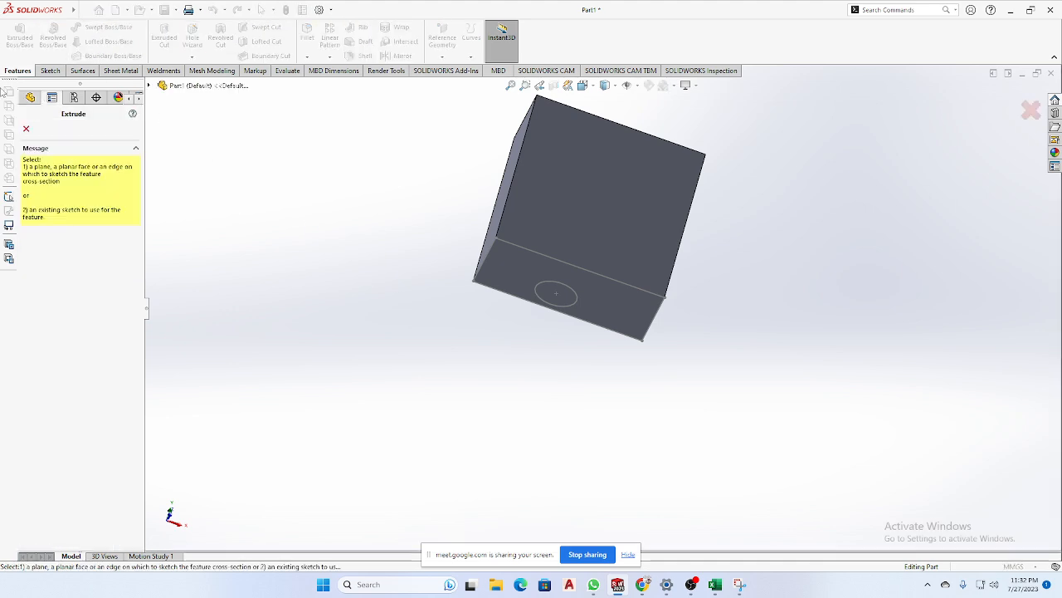
click(580, 299)
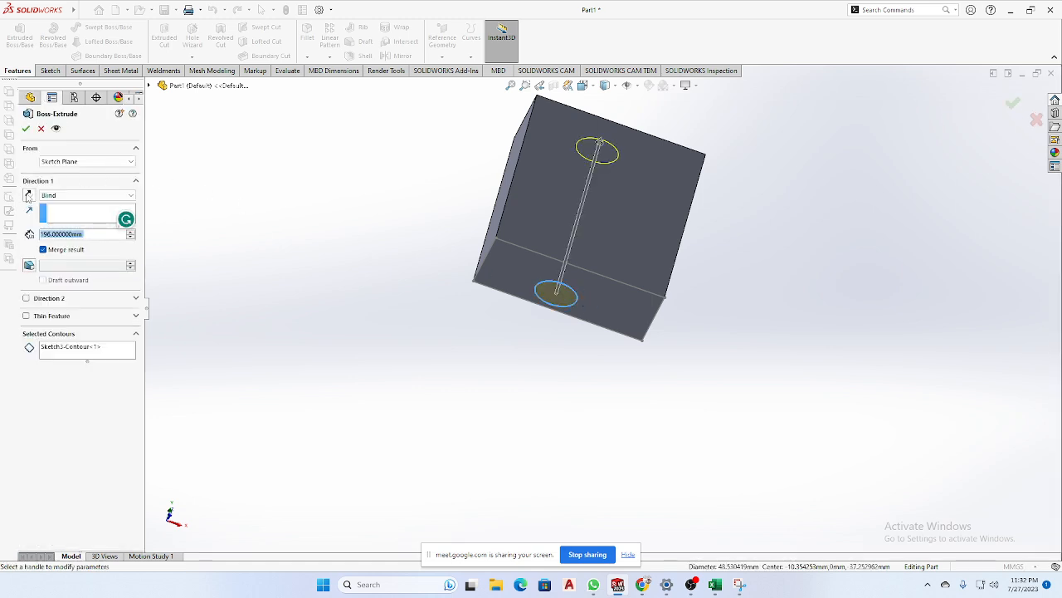
click(27, 195)
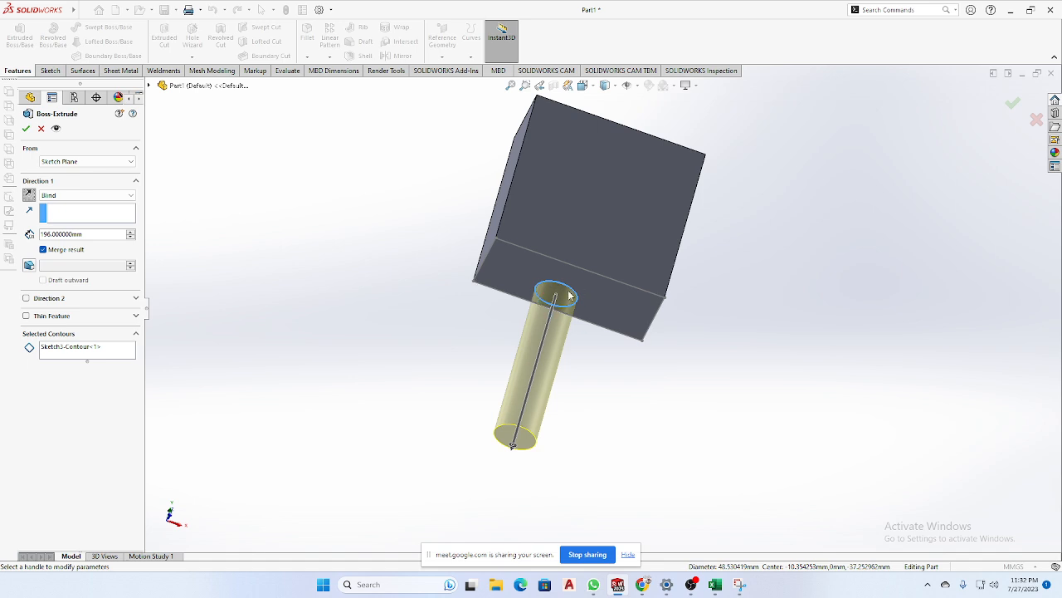
click(26, 128)
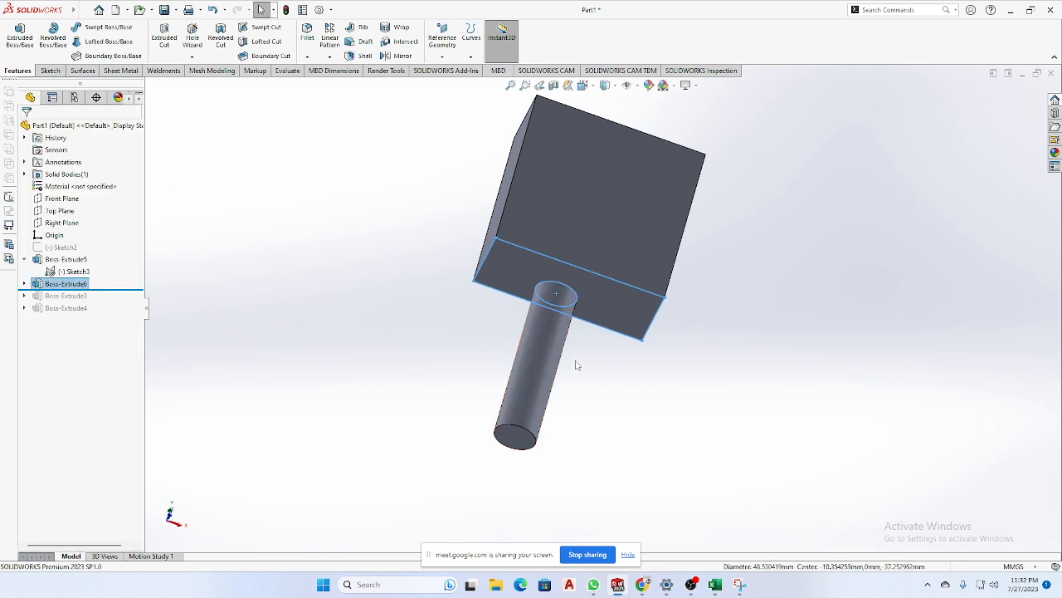
click(704, 429)
Examine how the cylinder joins the block at the shared sketch plane from several angles.
middle_drag(704, 430, 563, 311)
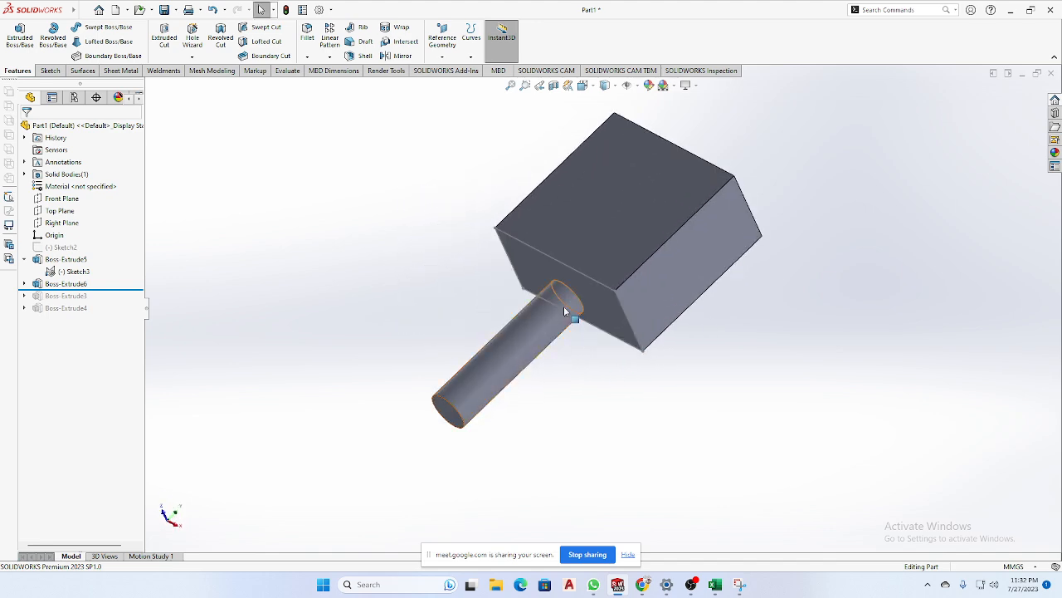
scroll(564, 305, down, 3)
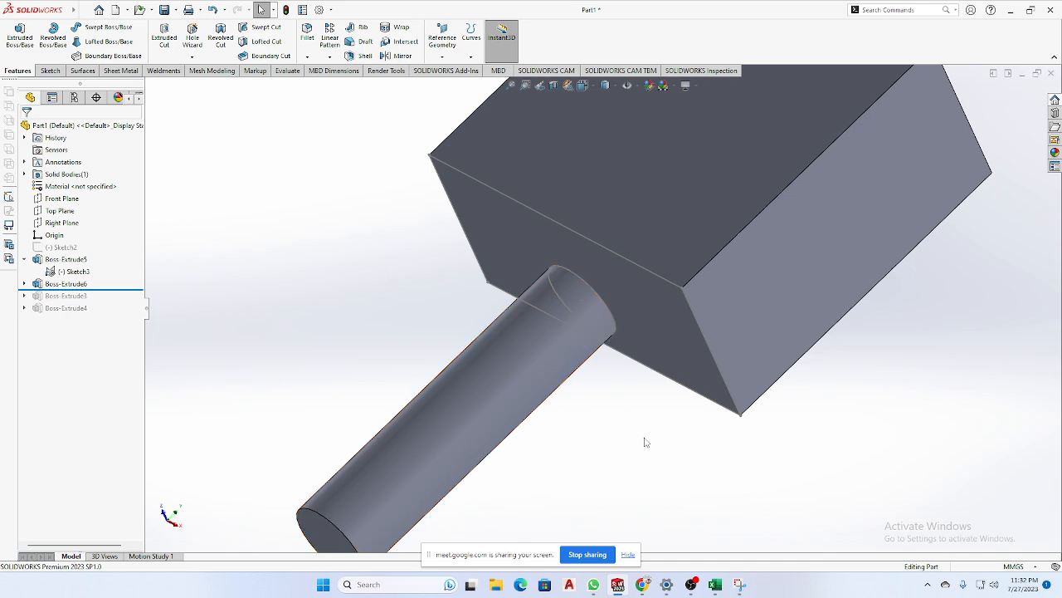
middle_drag(643, 441, 672, 445)
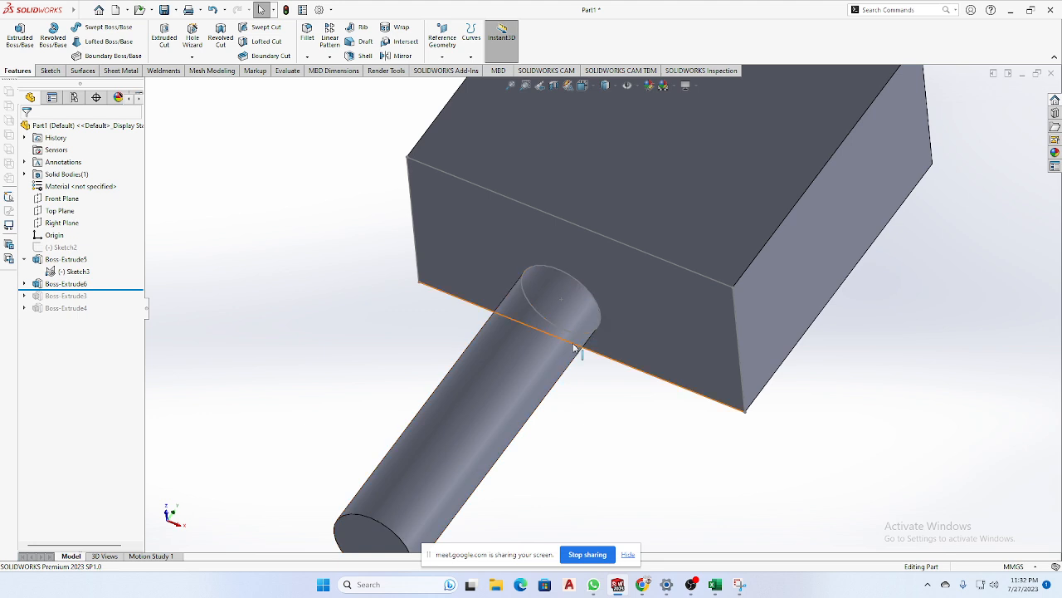
middle_drag(655, 379, 599, 429)
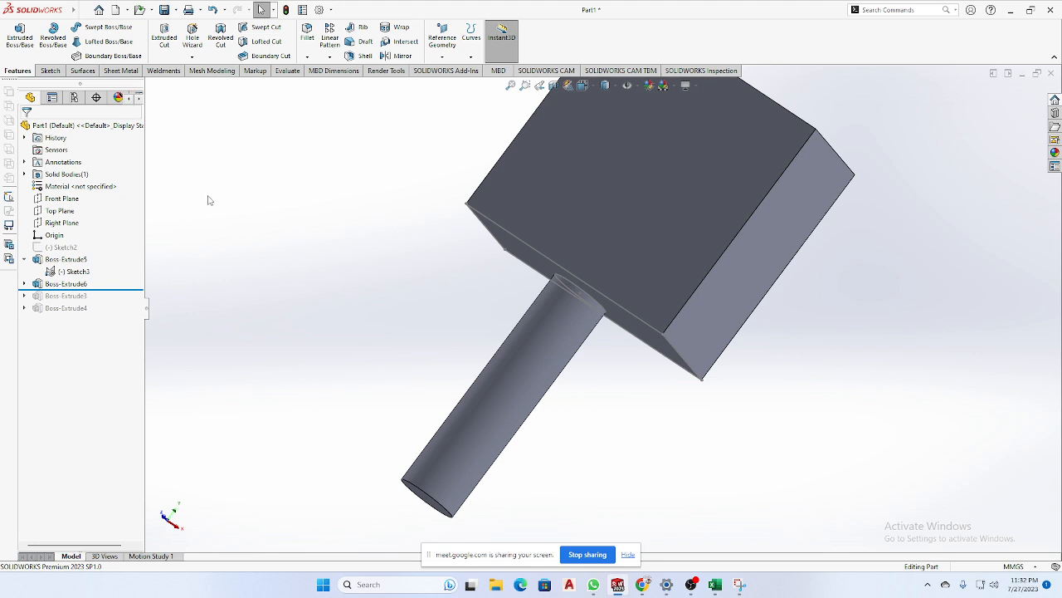
middle_drag(633, 285, 678, 274)
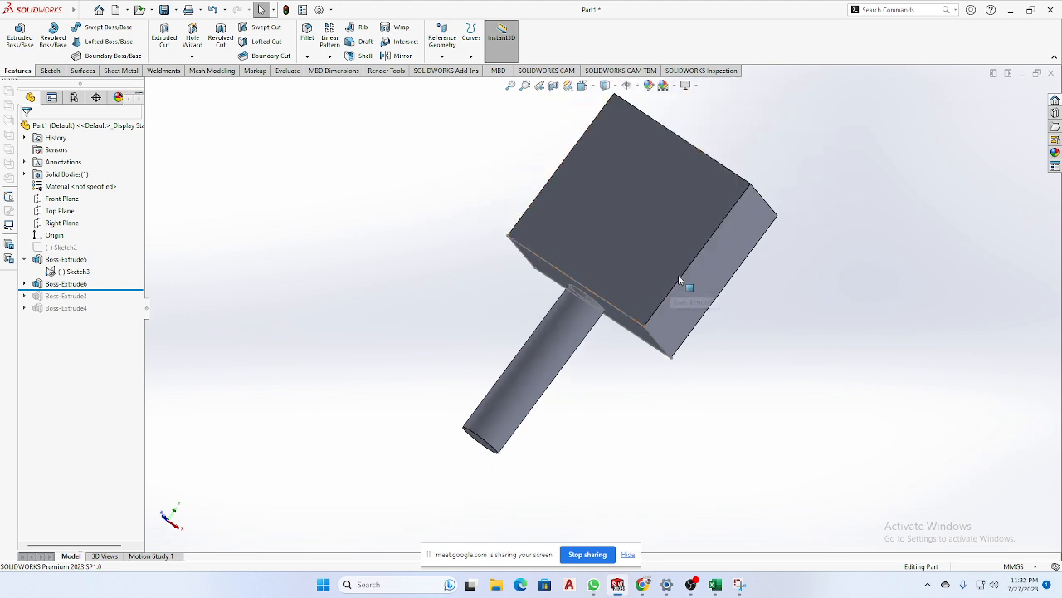
drag(822, 163, 719, 264)
click(867, 218)
scroll(575, 220, up, 2)
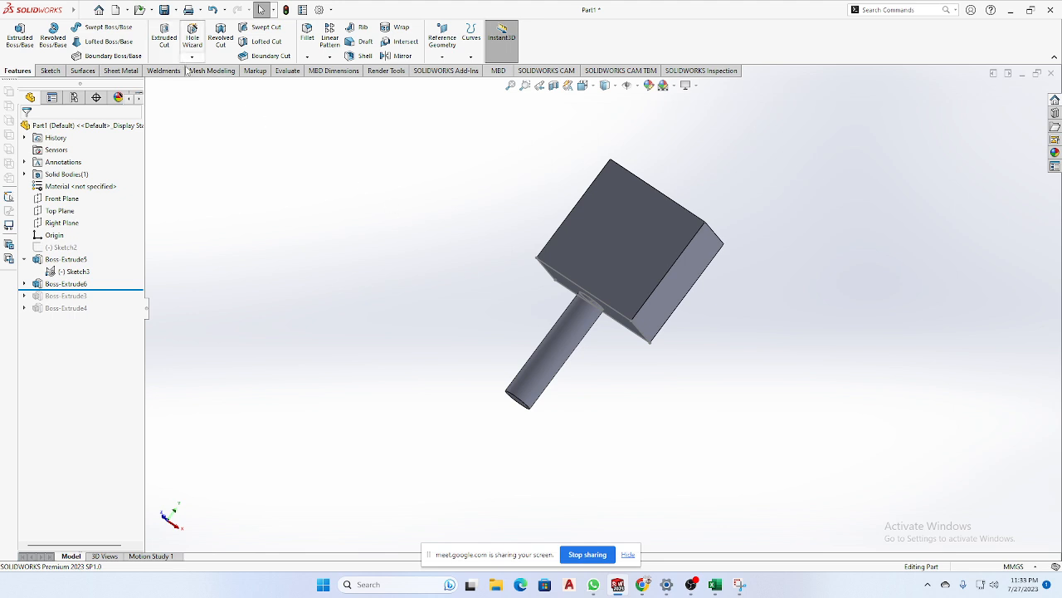
Switch to WhatsApp to check the handwritten Day-4 topic list, and return to SOLIDWORKS.
click(594, 584)
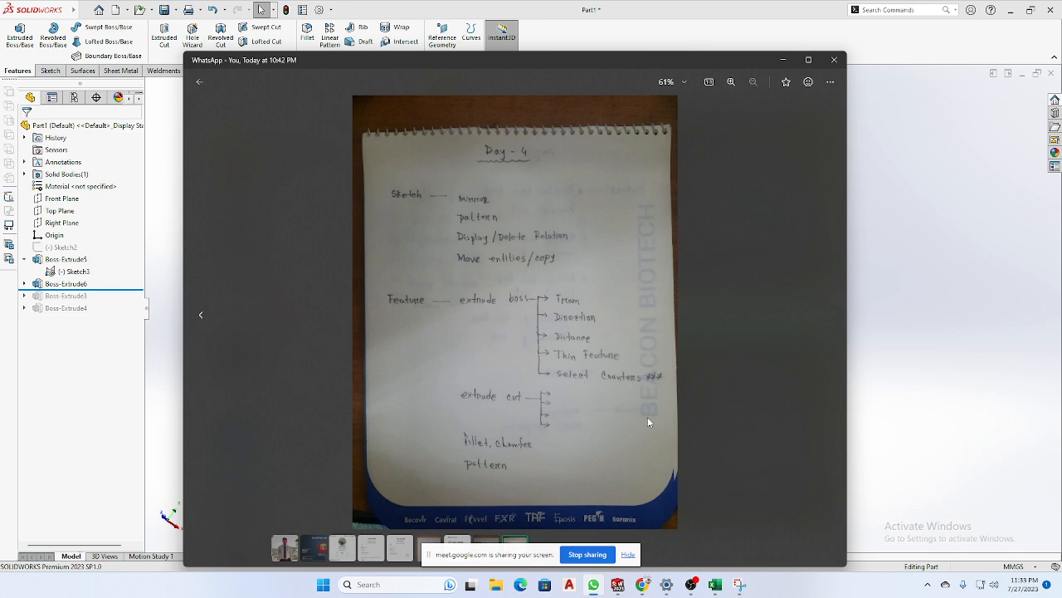
click(783, 60)
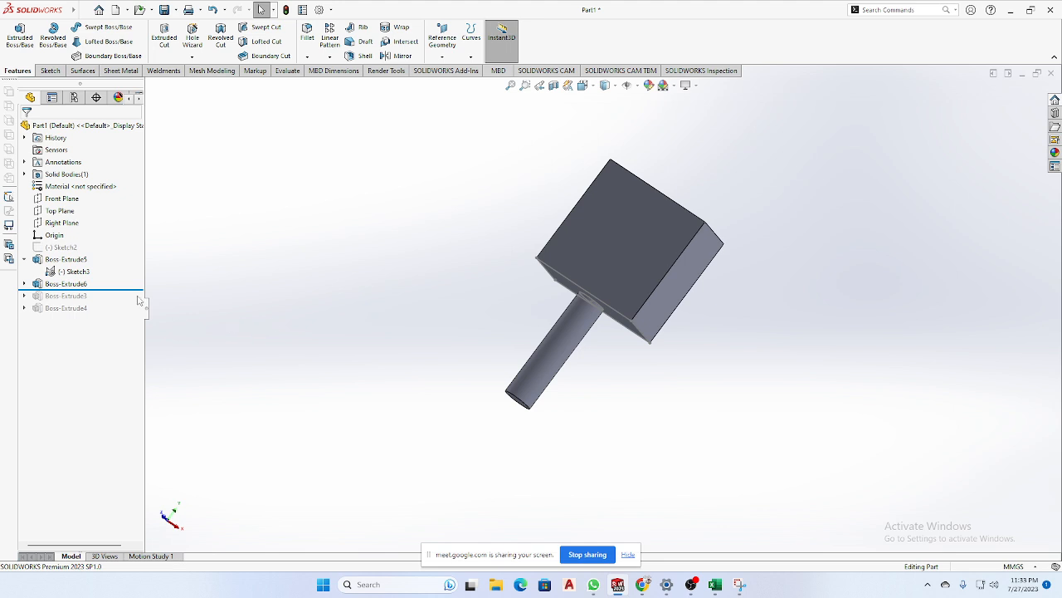
Roll the model back to just after Sketch2, before Boss-Extrude5, and start a new sketch on the Top Plane.
mouse_move(140, 290)
mouse_down()
mouse_move(116, 249)
mouse_move(83, 241)
mouse_up()
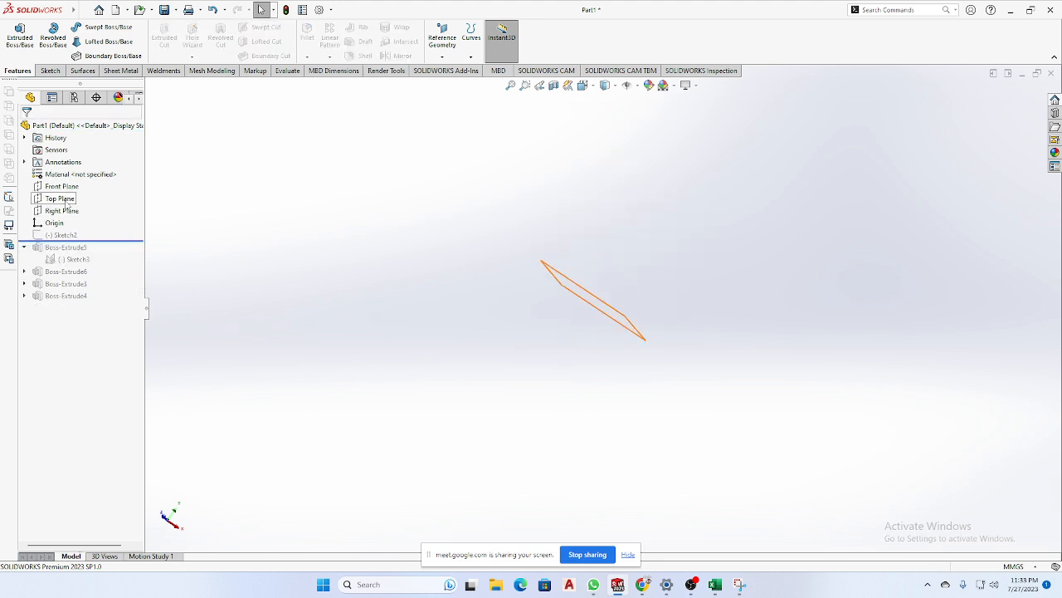
click(60, 198)
click(85, 180)
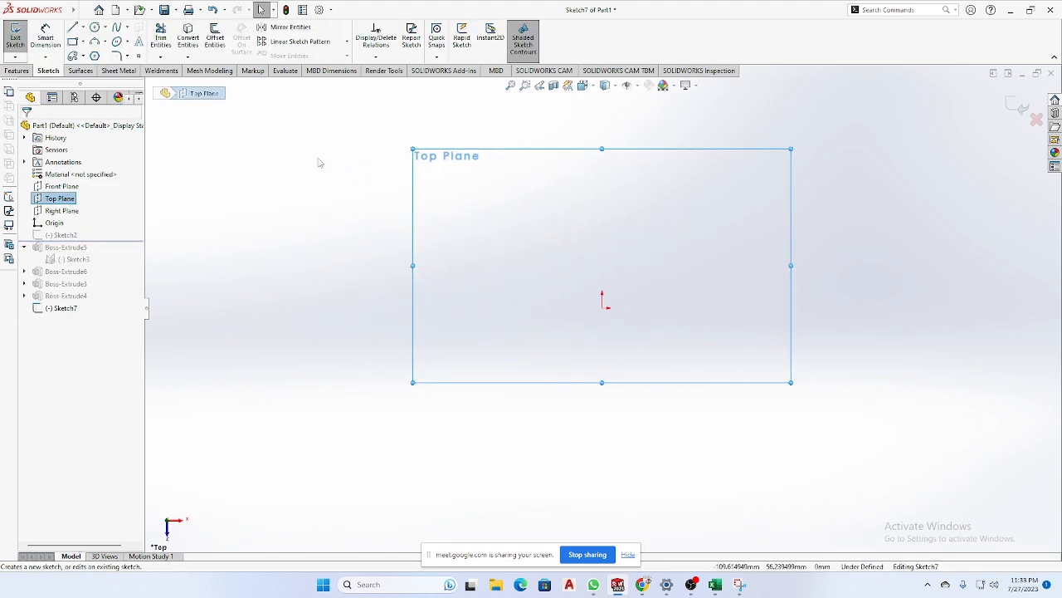
Draw a corner rectangle about 162 by 81 mm beside the origin and a circle about 23 mm in radius inside it.
click(73, 41)
click(686, 202)
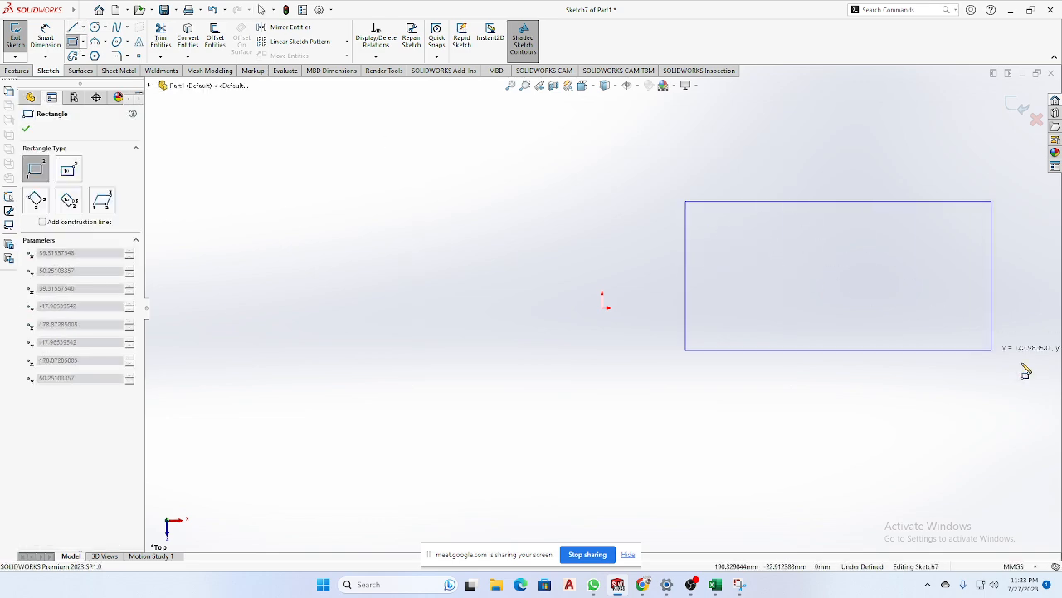
scroll(840, 343, up, 3)
click(850, 345)
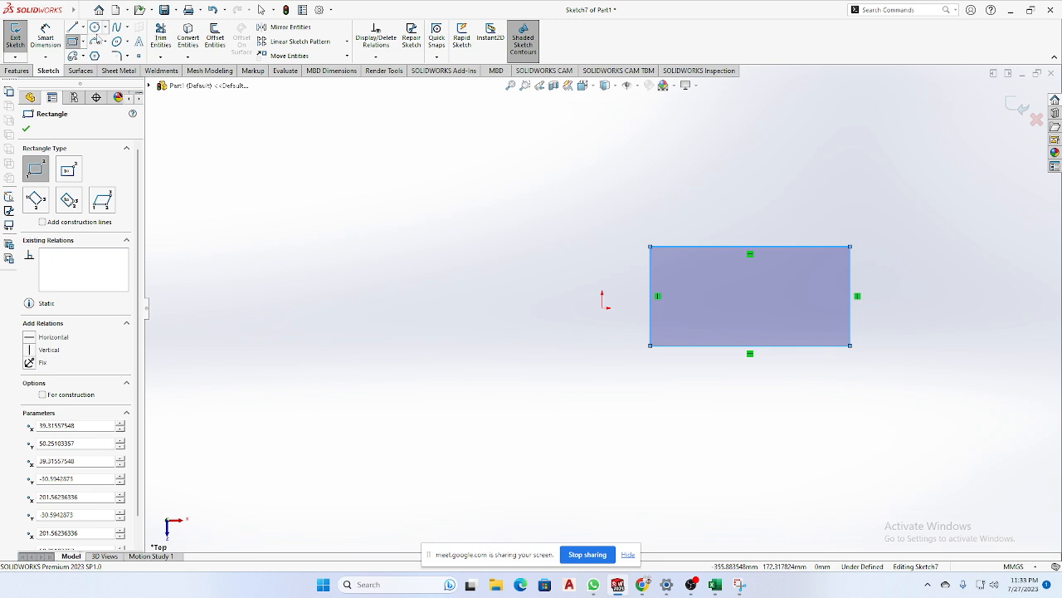
click(94, 28)
click(736, 283)
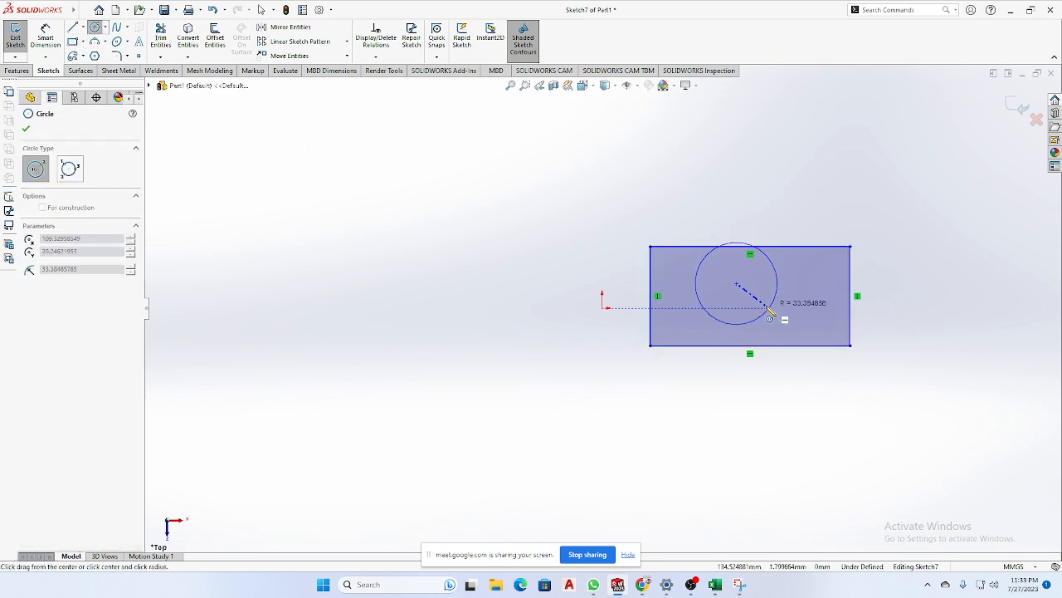
click(756, 303)
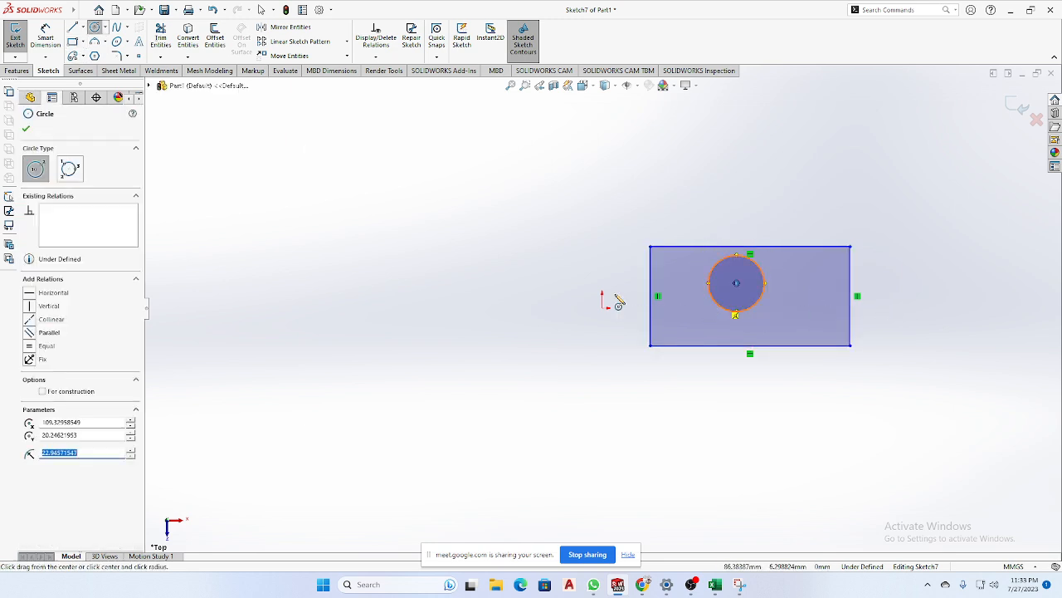
Start a boss extrusion of the rectangle-and-circle sketch and review the Thin Feature direction types, leaving Thin Feature off.
click(16, 69)
click(19, 38)
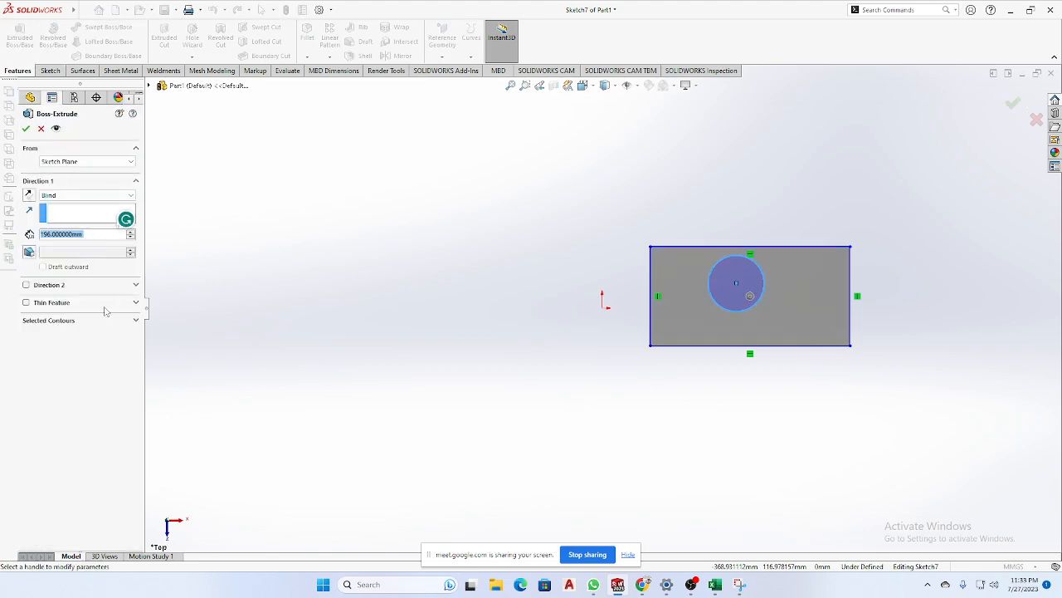
click(30, 304)
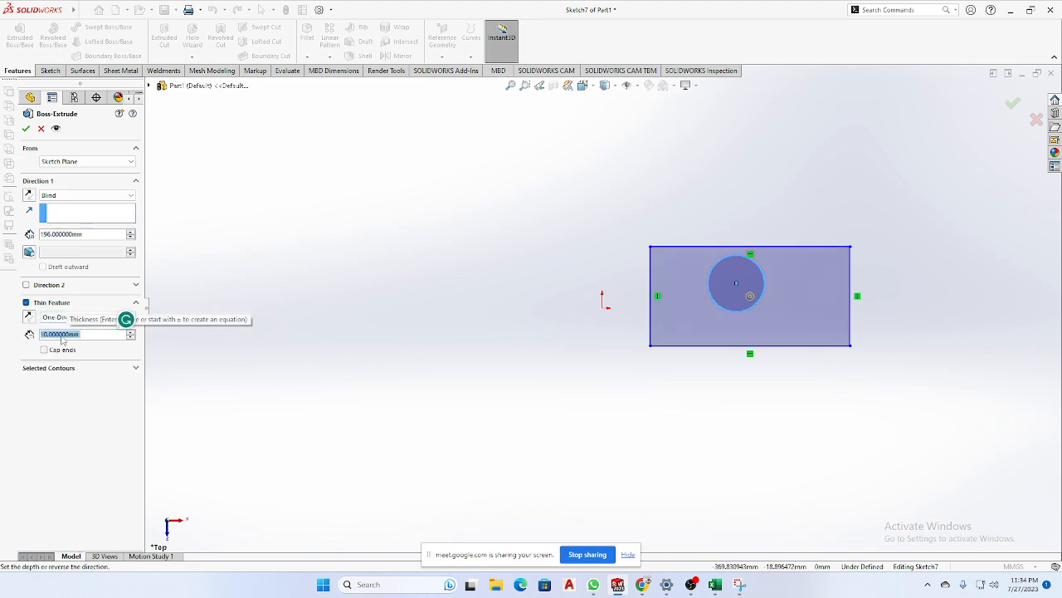
click(61, 318)
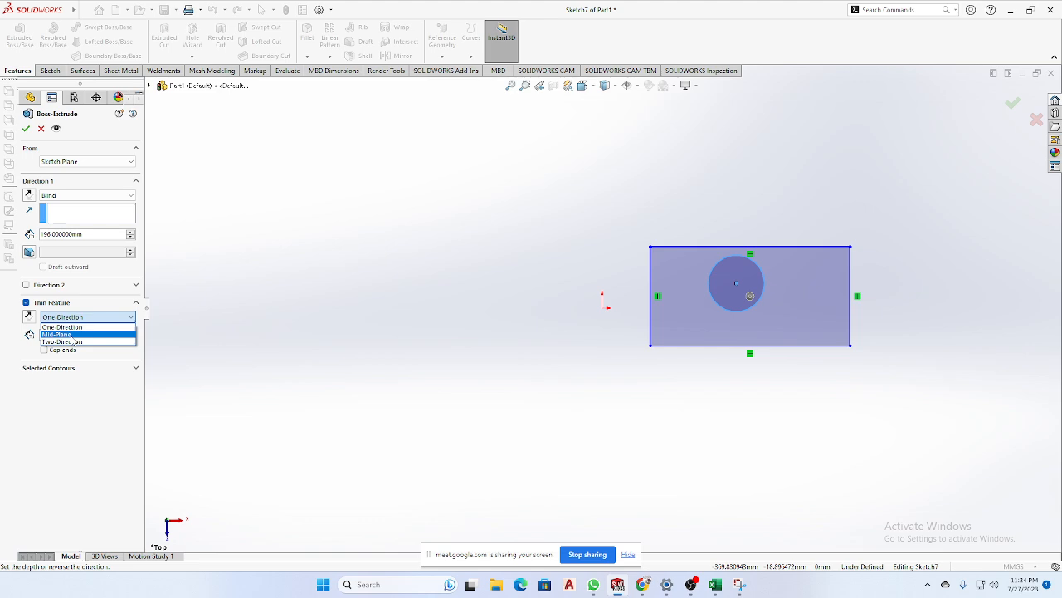
click(27, 303)
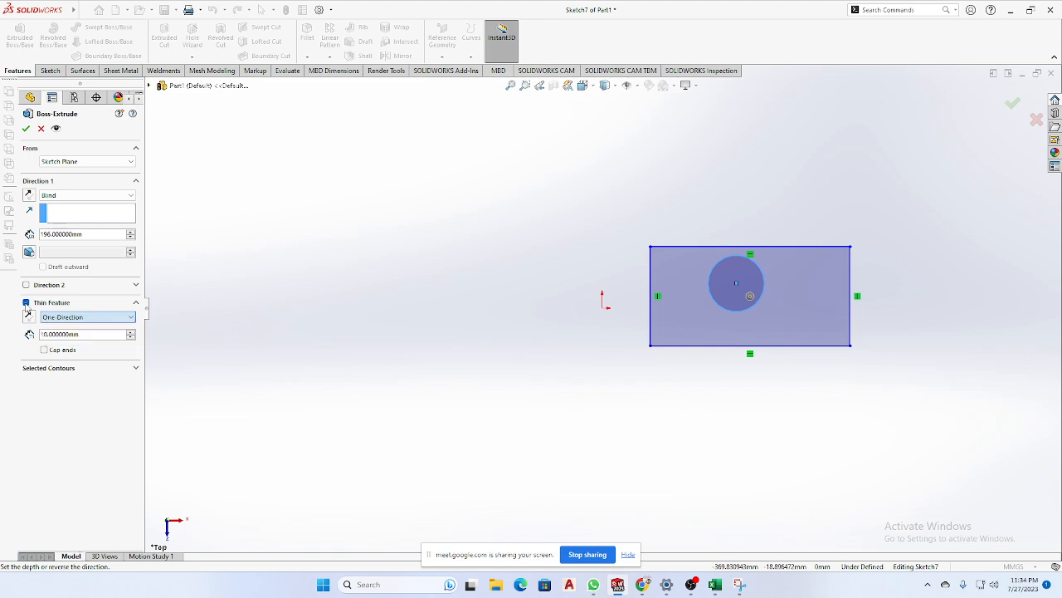
click(26, 303)
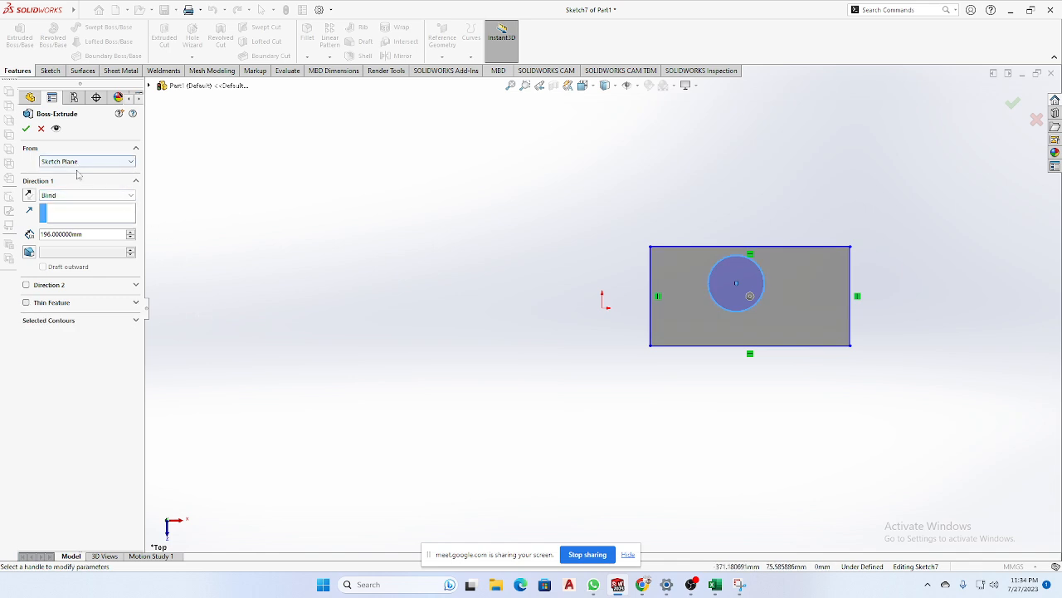
Preview the extrusion with the Mid Plane, Blind and Through All end conditions in a tilted view.
middle_drag(382, 332, 427, 207)
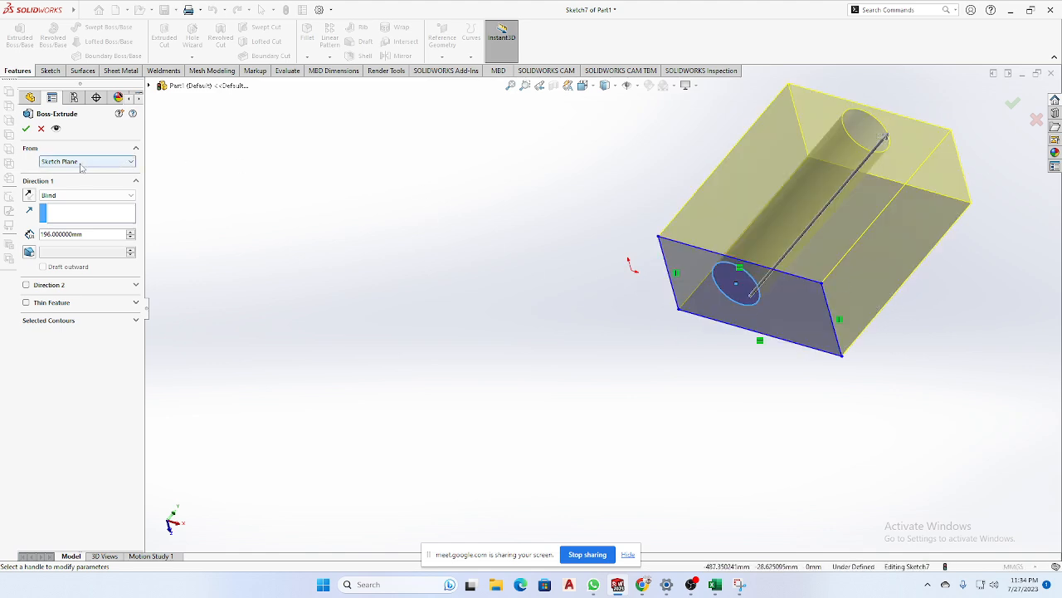
click(78, 197)
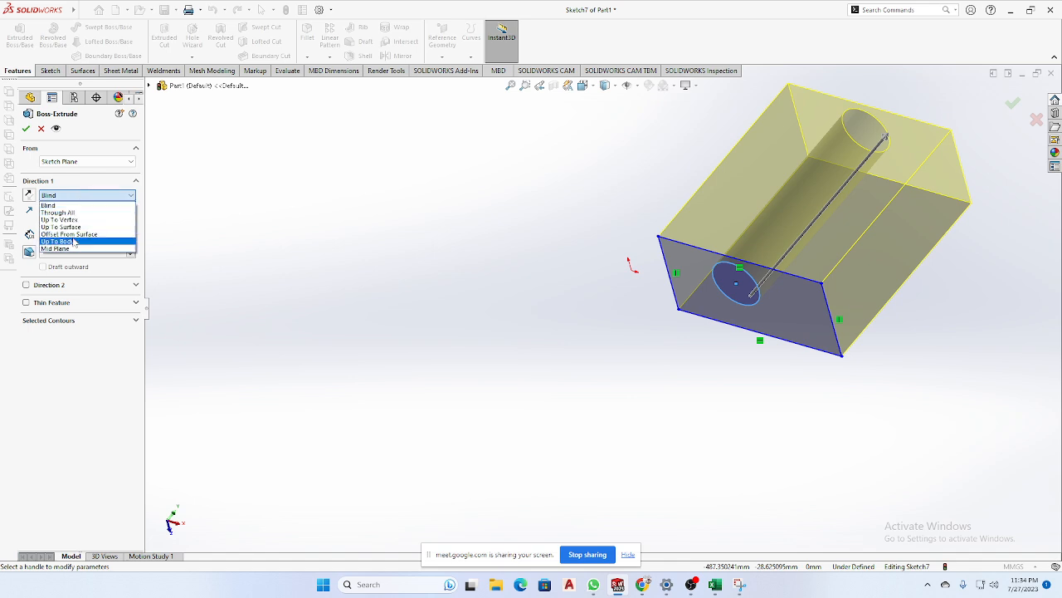
click(71, 248)
click(83, 194)
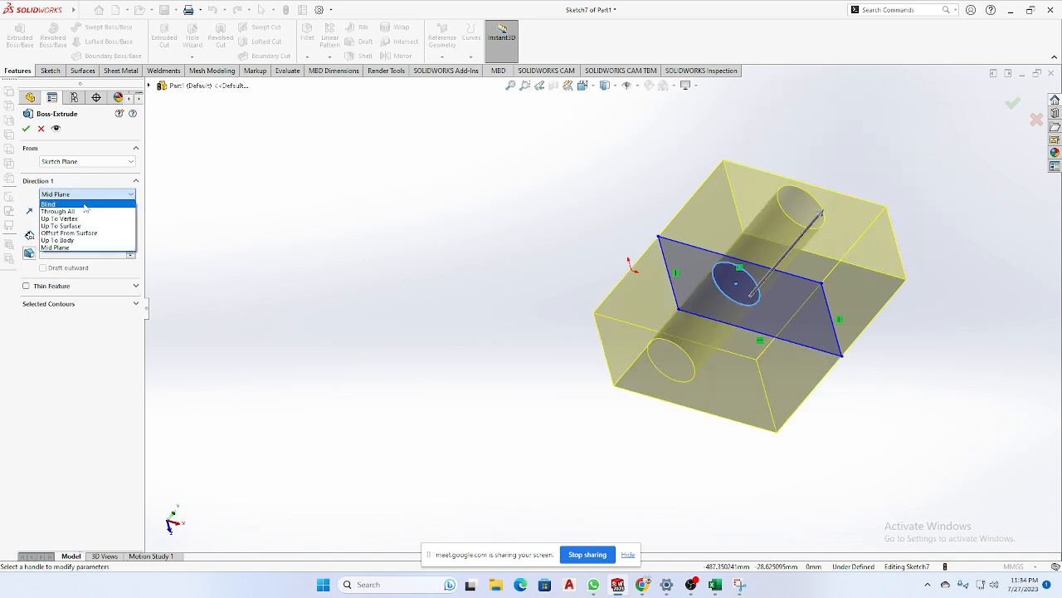
click(83, 205)
click(89, 195)
click(57, 213)
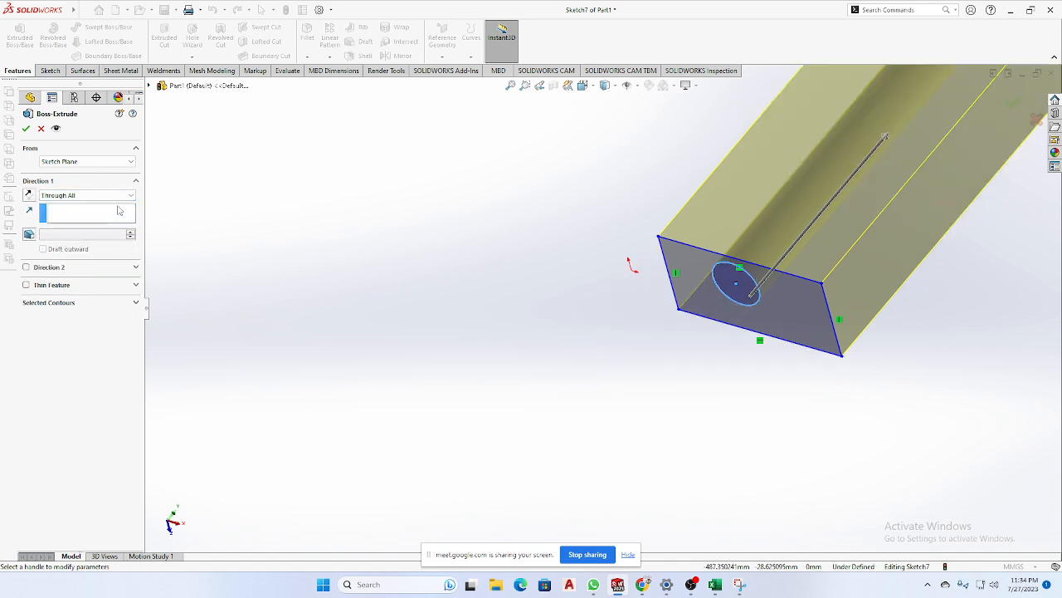
scroll(581, 297, up, 5)
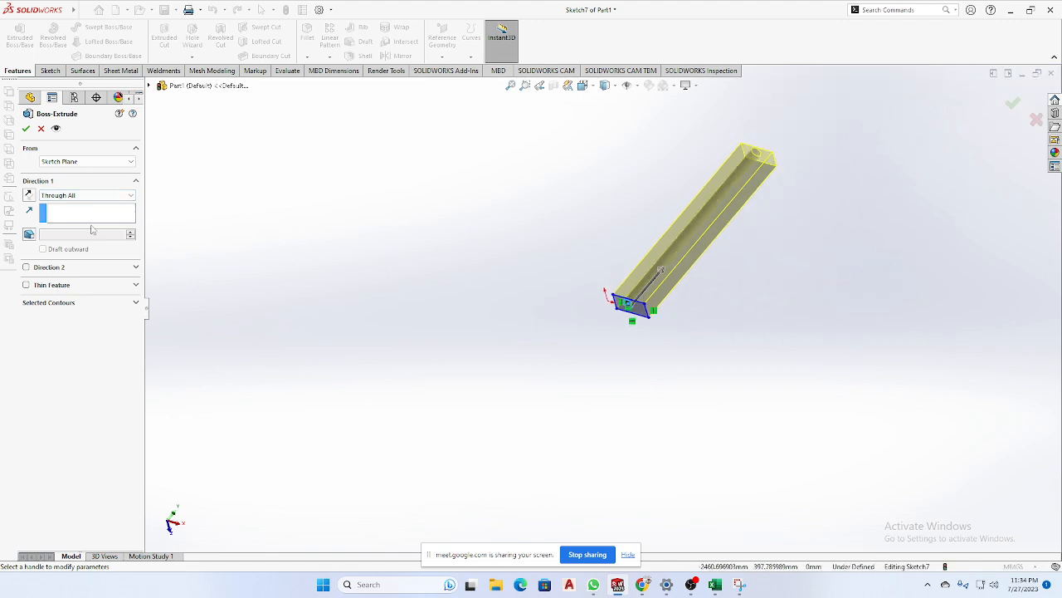
Try the Mid Plane end condition for the extrusion with a total depth of 160 mm.
click(82, 196)
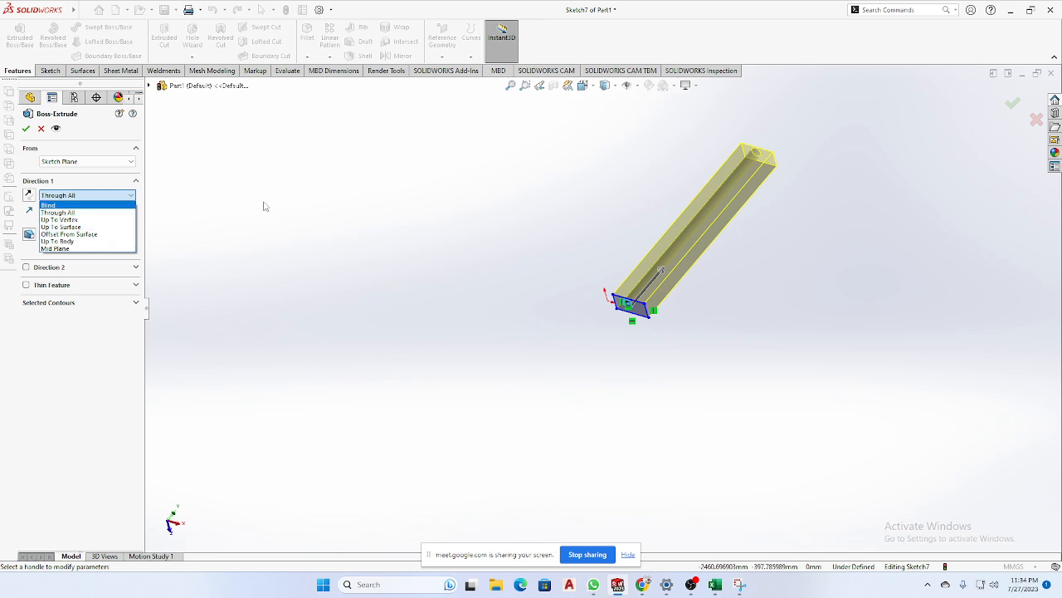
click(187, 211)
click(93, 196)
click(60, 249)
scroll(647, 290, down, 4)
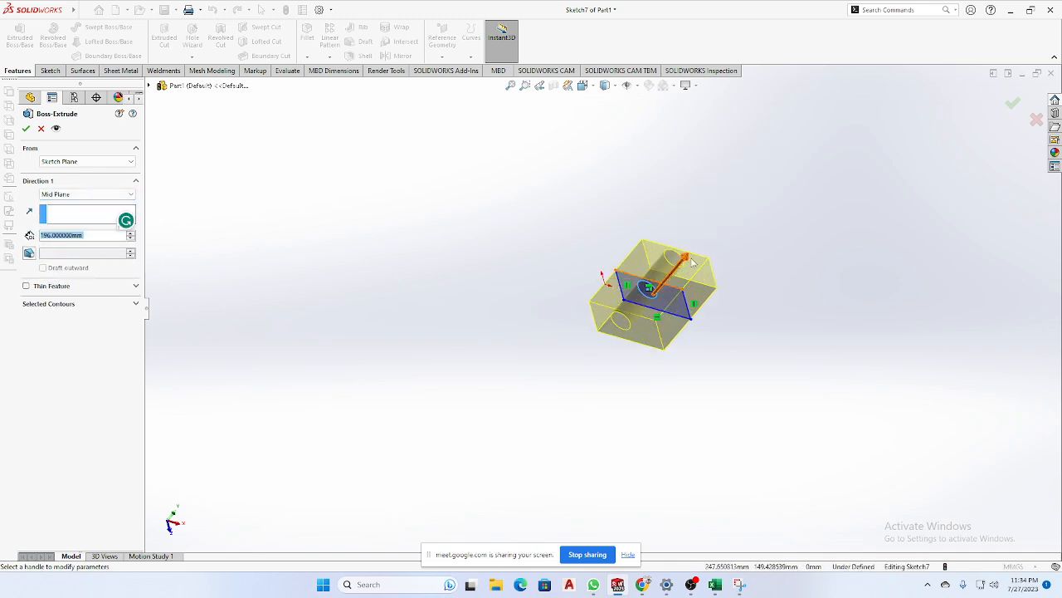
mouse_move(689, 264)
mouse_down()
mouse_move(717, 236)
mouse_move(683, 249)
mouse_move(679, 264)
mouse_up()
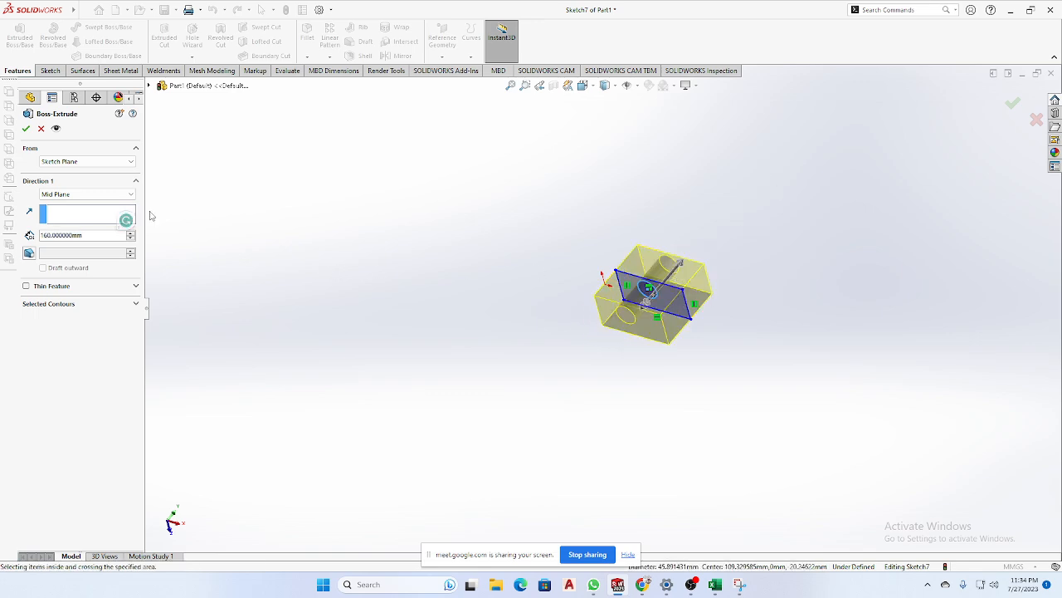
Compare the Through All preview, and set Direction 1 of the boss extrusion to Blind with a depth of 279 mm.
click(123, 195)
click(87, 212)
click(108, 197)
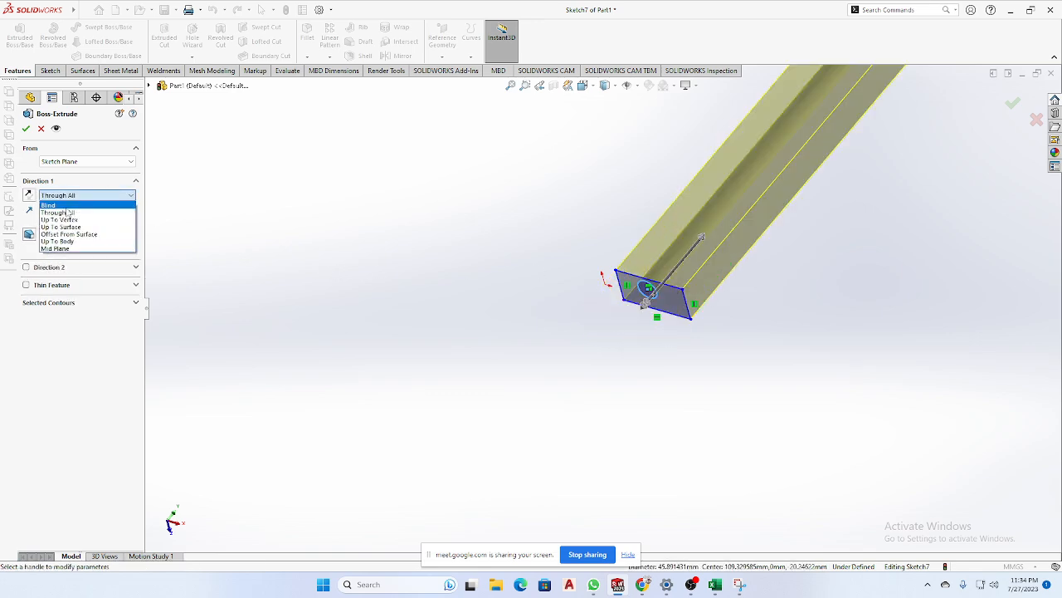
click(69, 206)
drag(672, 272, 696, 231)
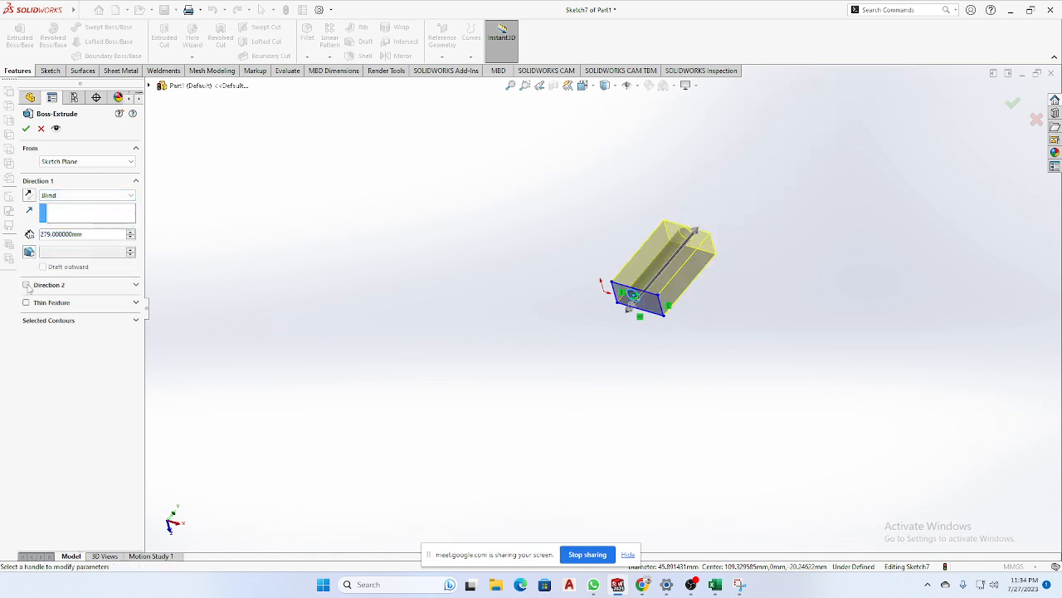
Enable Direction 2 of the boss extrusion as Blind and extend it to 158 mm on the opposite side of the sketch.
click(26, 285)
scroll(627, 315, down, 3)
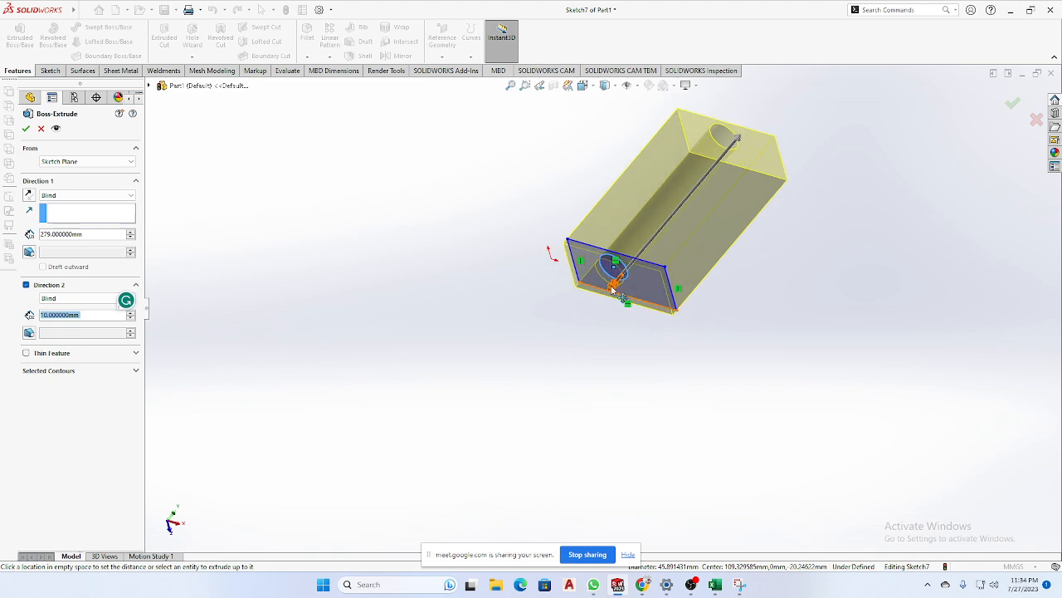
drag(614, 288, 553, 355)
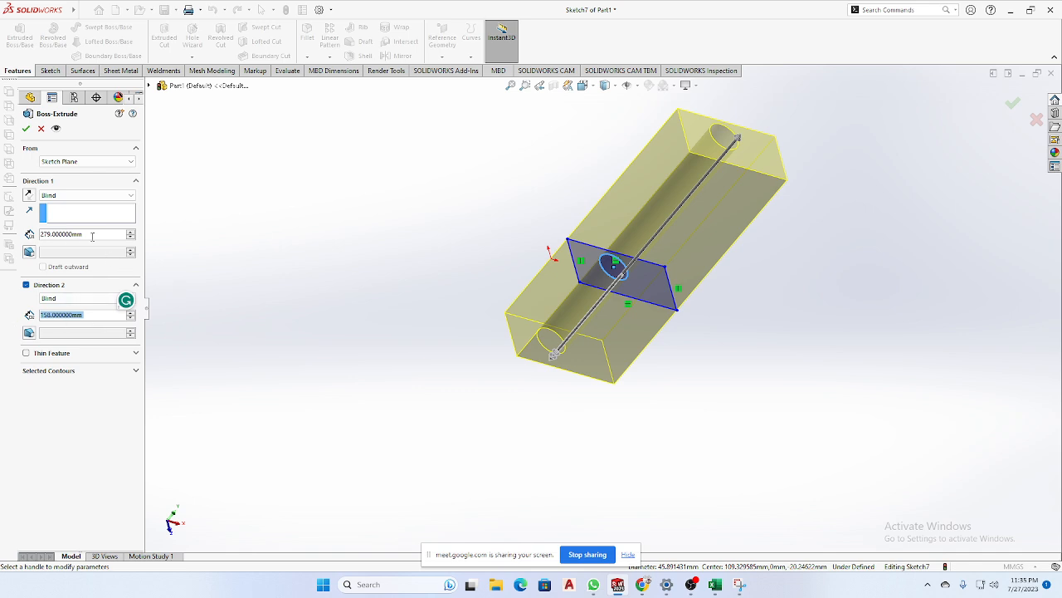
Limit the extrusion to the rectangle region outside the circle, try adding the circle region and remove it, and create the boss.
click(80, 372)
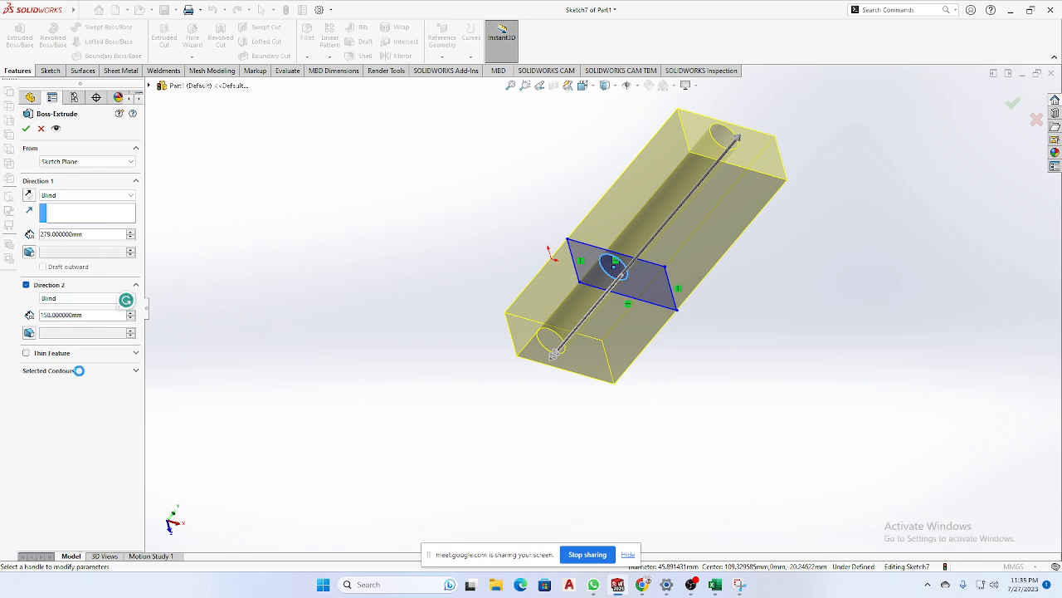
click(648, 280)
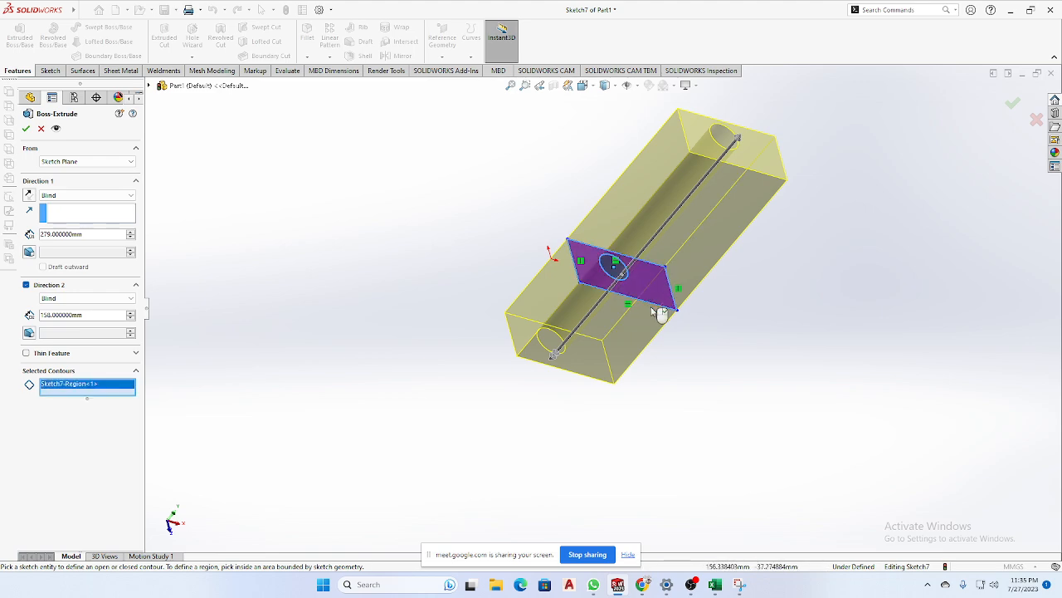
click(626, 275)
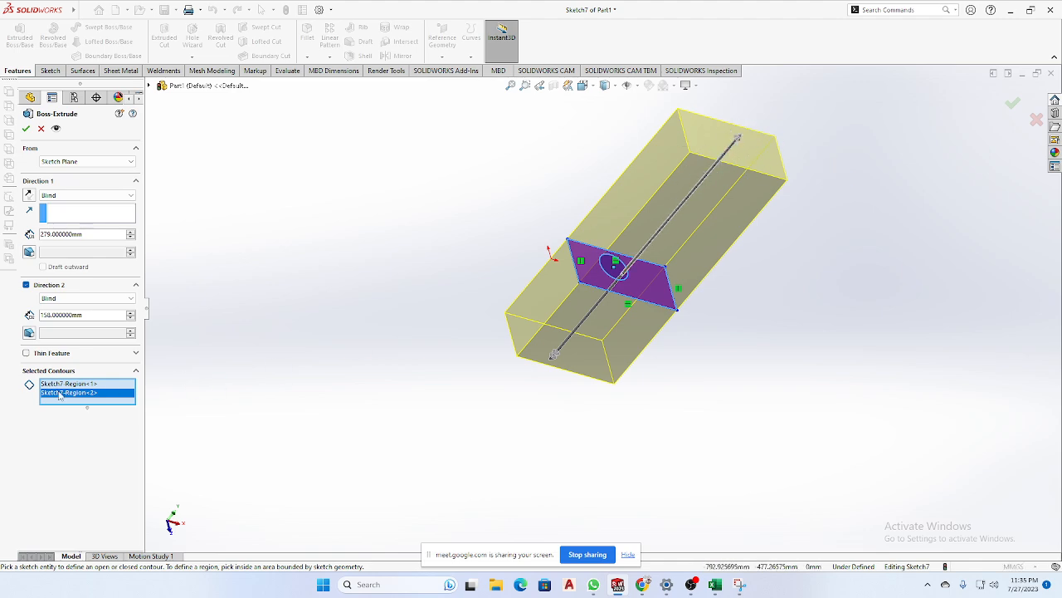
key(Delete)
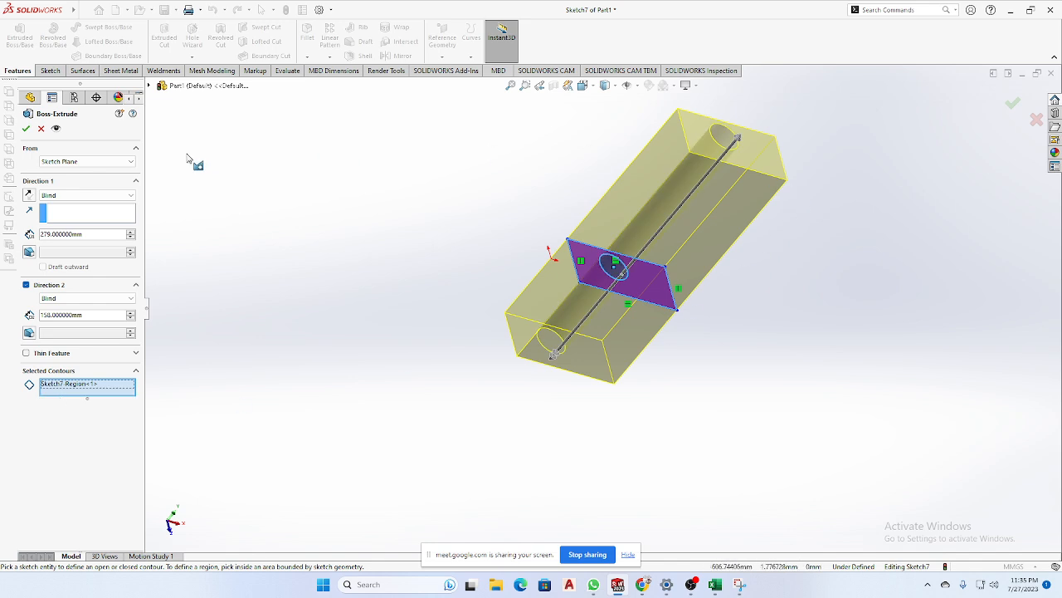
click(27, 129)
Examine the circular opening through the extruded block from several angles.
scroll(764, 153, down, 4)
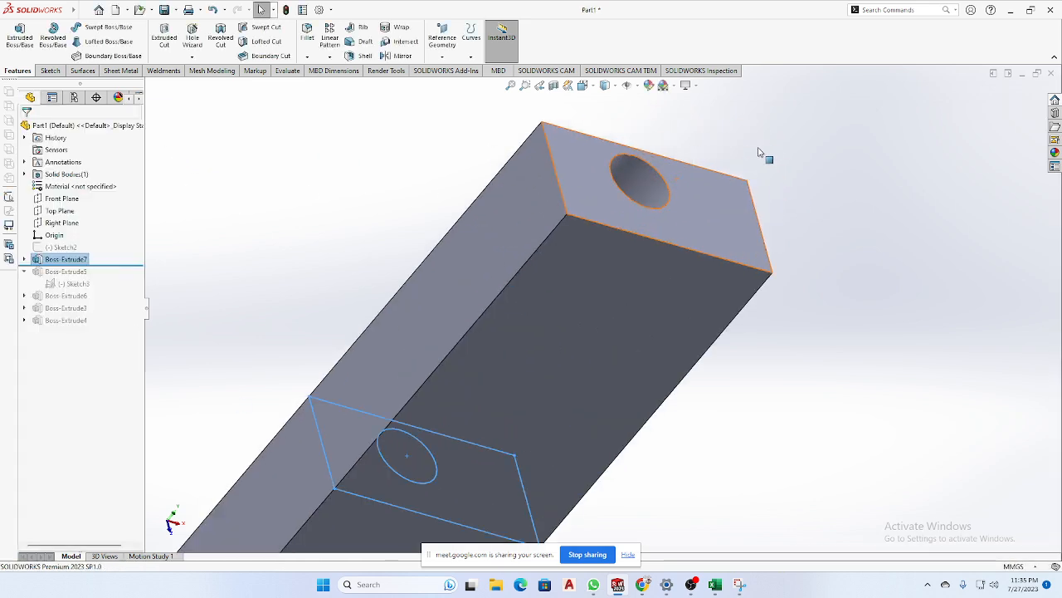
middle_drag(761, 155, 845, 295)
click(844, 296)
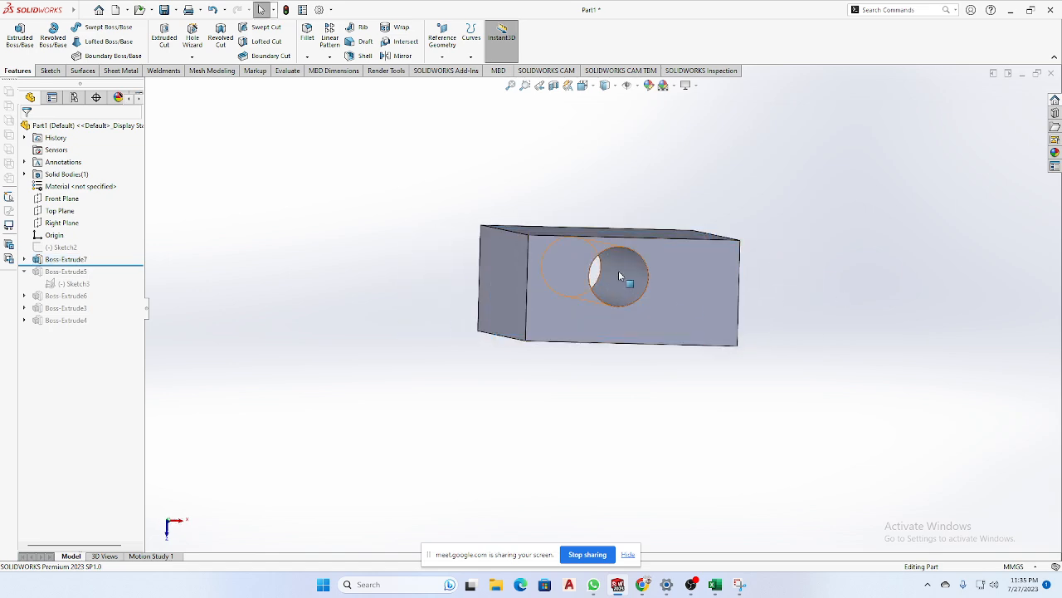
scroll(633, 297, up, 2)
middle_drag(604, 379, 581, 282)
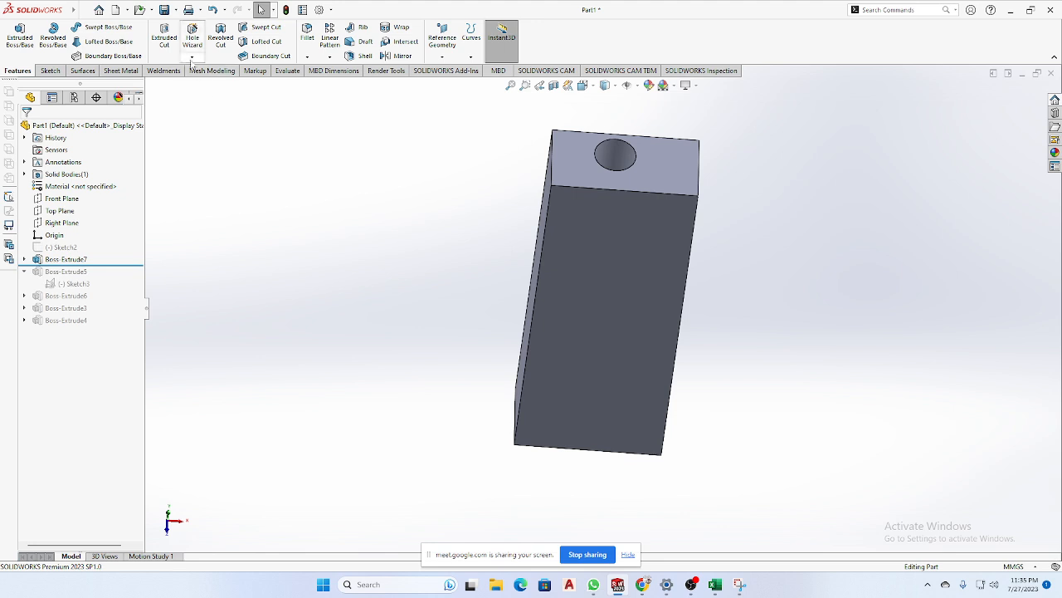
scroll(755, 215, up, 3)
scroll(739, 226, down, 4)
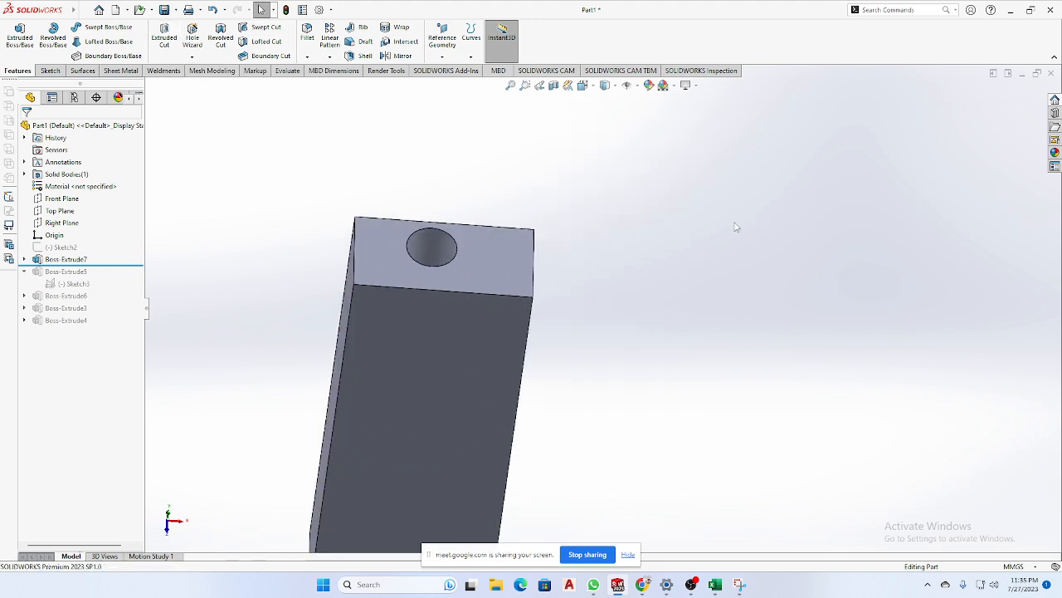
Start a sketch on the block's end face and draw a circle about 6.5 mm in radius beside the large hole.
click(512, 267)
click(579, 231)
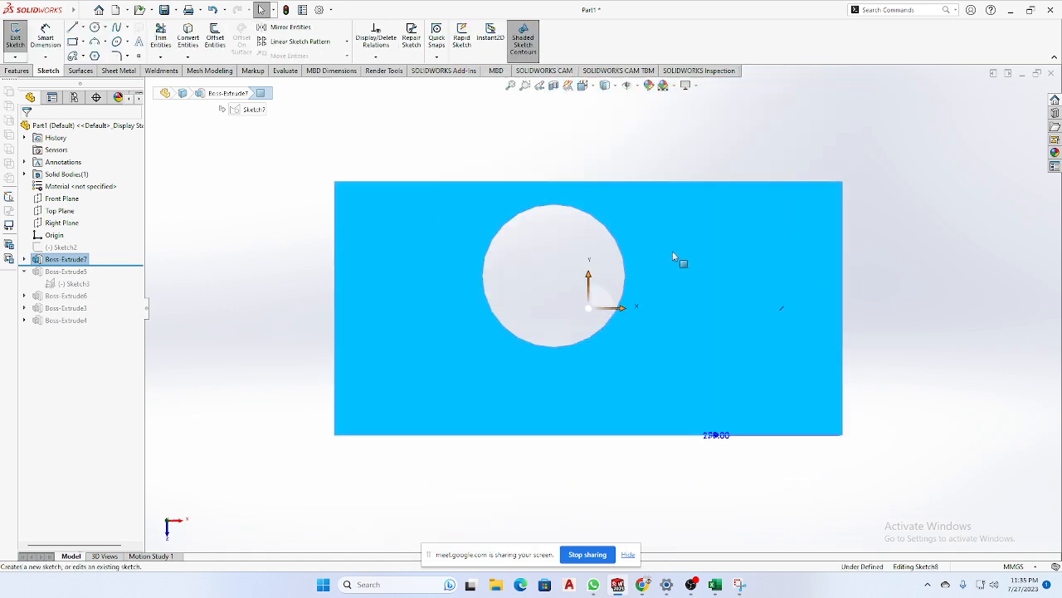
click(96, 28)
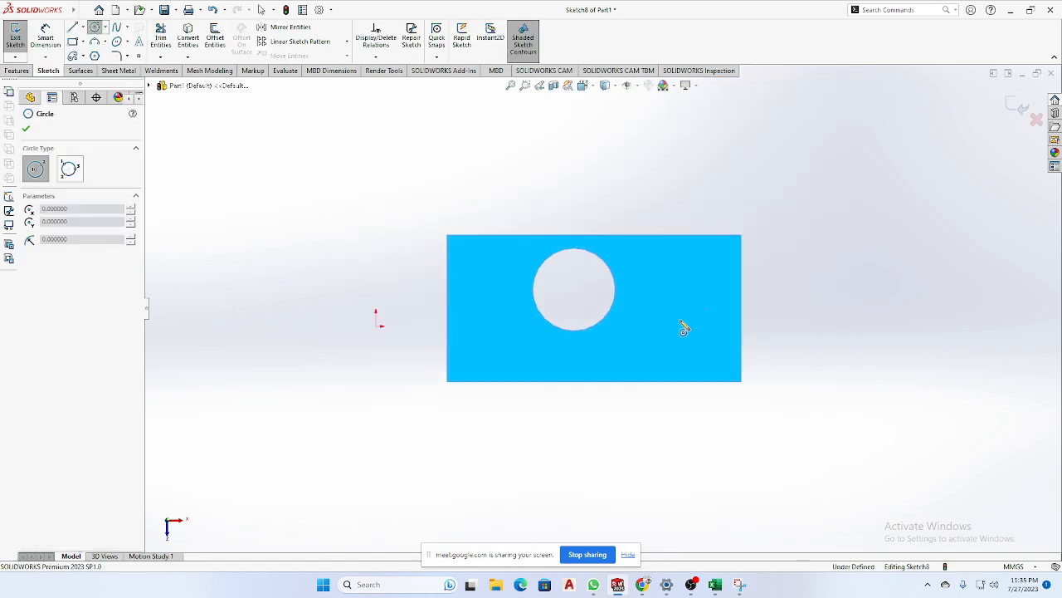
click(684, 322)
click(695, 324)
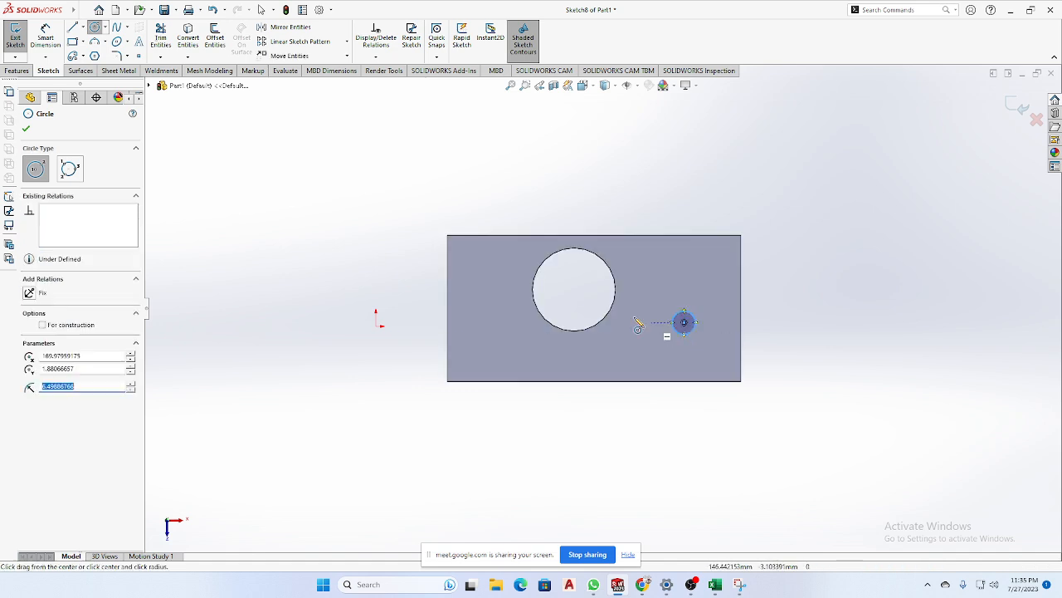
Start an extruded cut from the small circle with a Blind end condition, try reversing its direction, and point it back into the block.
click(15, 71)
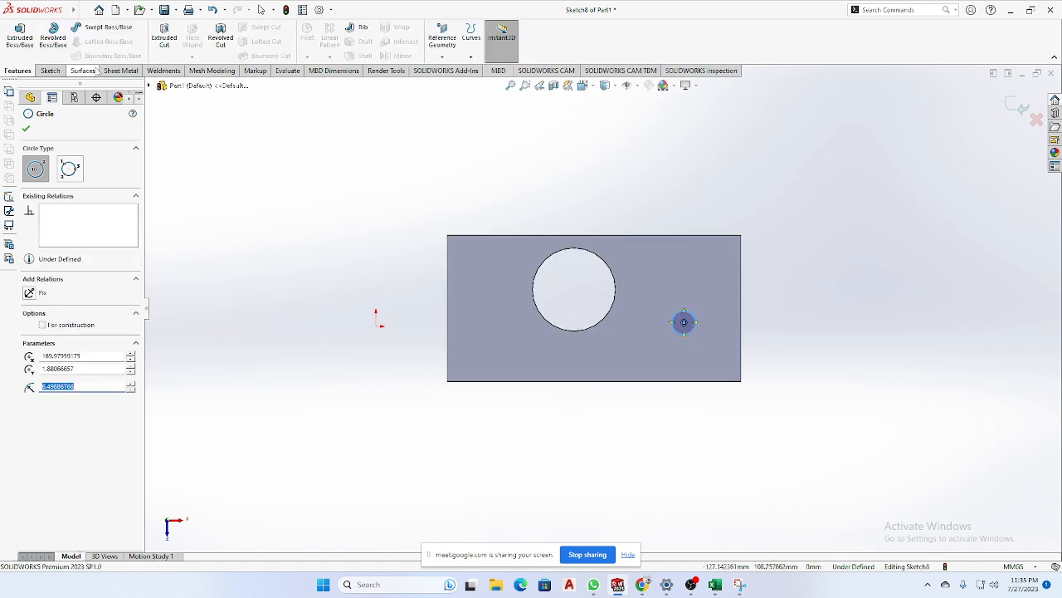
click(163, 41)
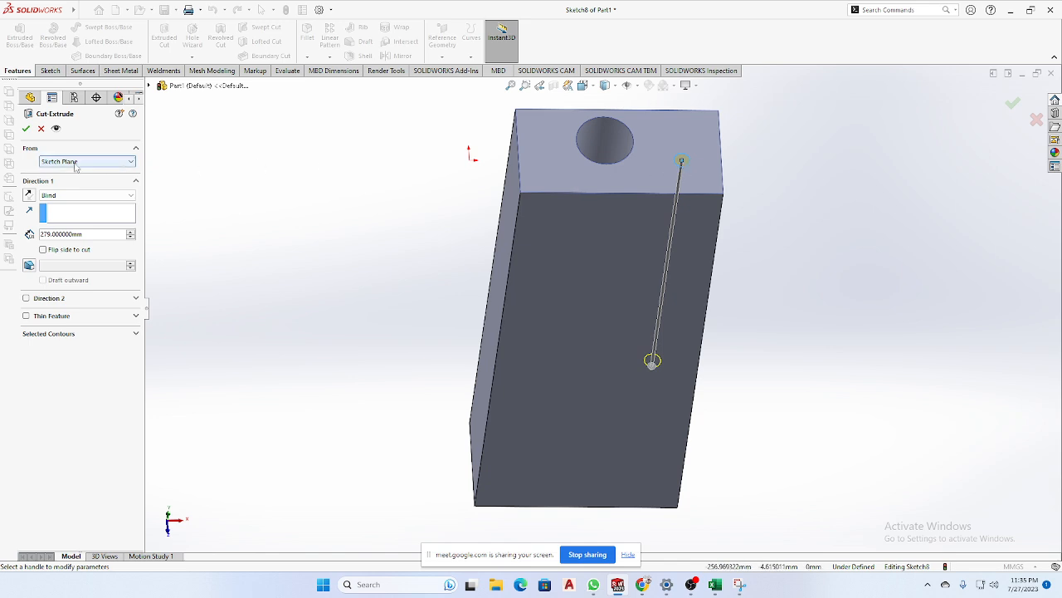
click(65, 196)
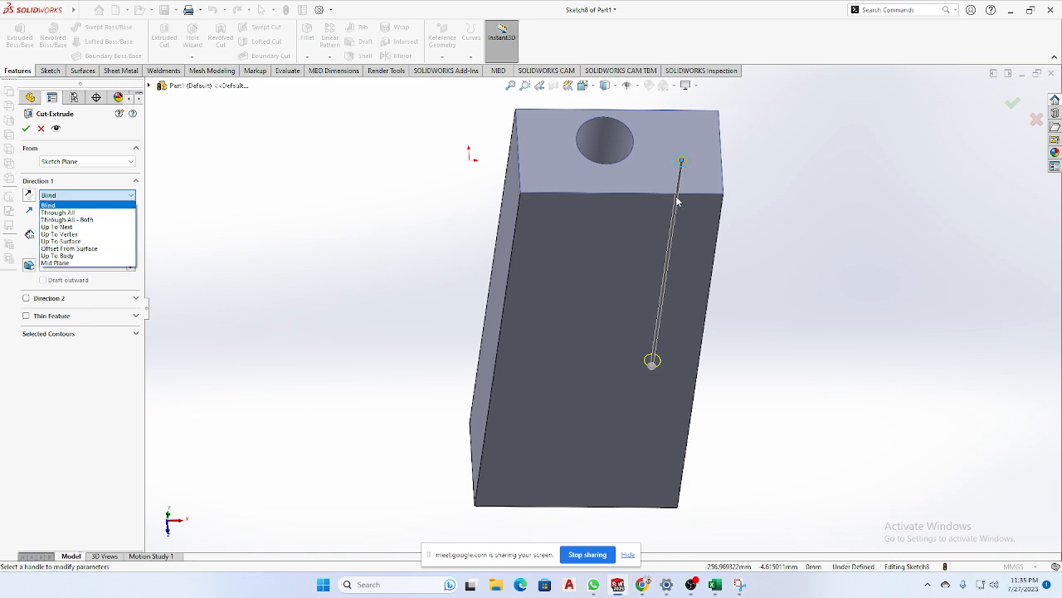
click(53, 206)
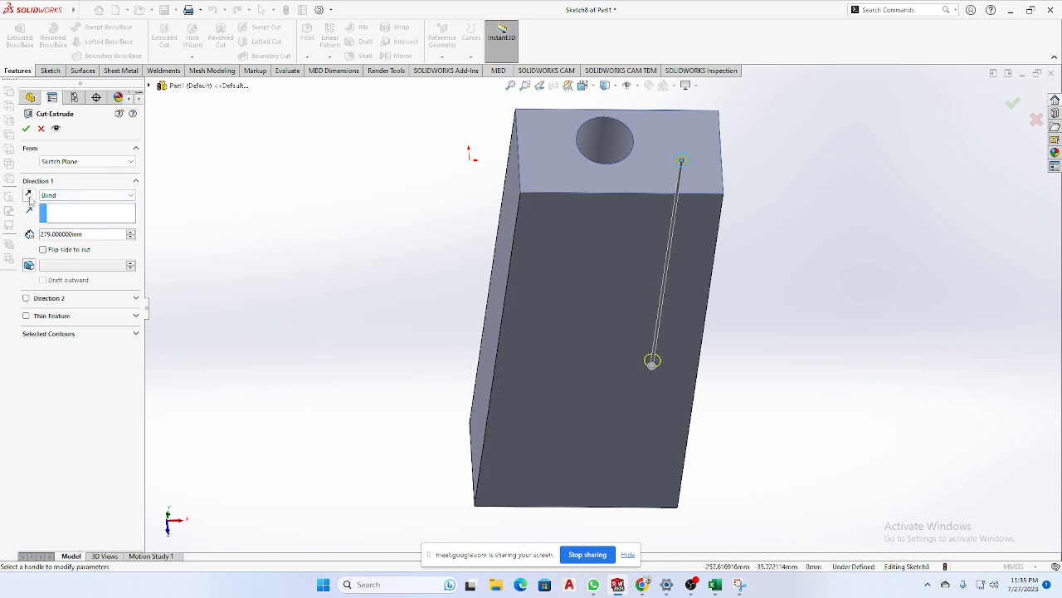
click(28, 196)
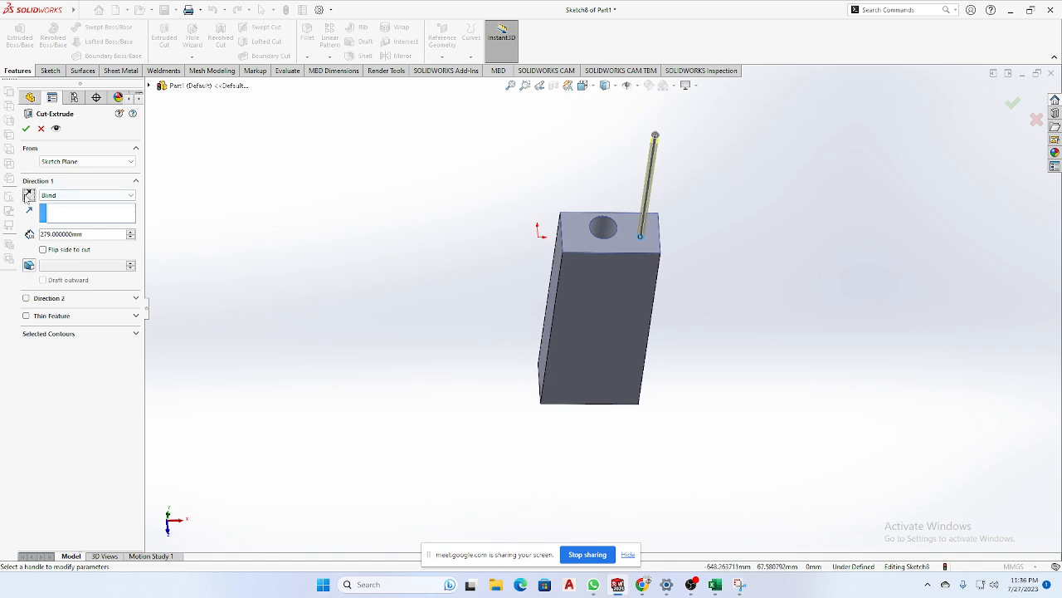
click(28, 196)
Set the depth of the small circle's extruded cut to 200 mm.
double_click(92, 234)
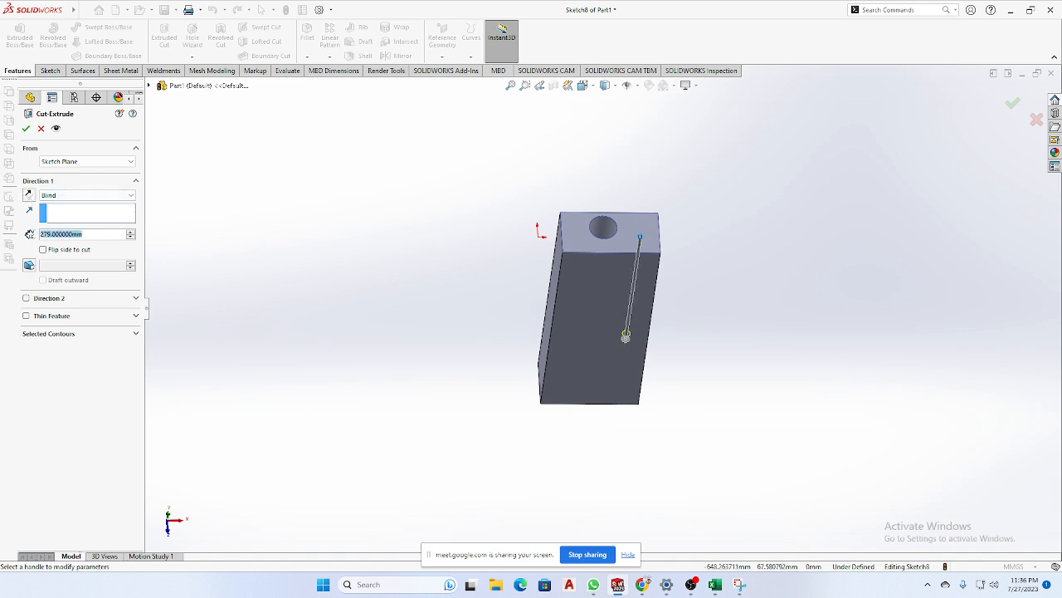
text(200)
key(Return)
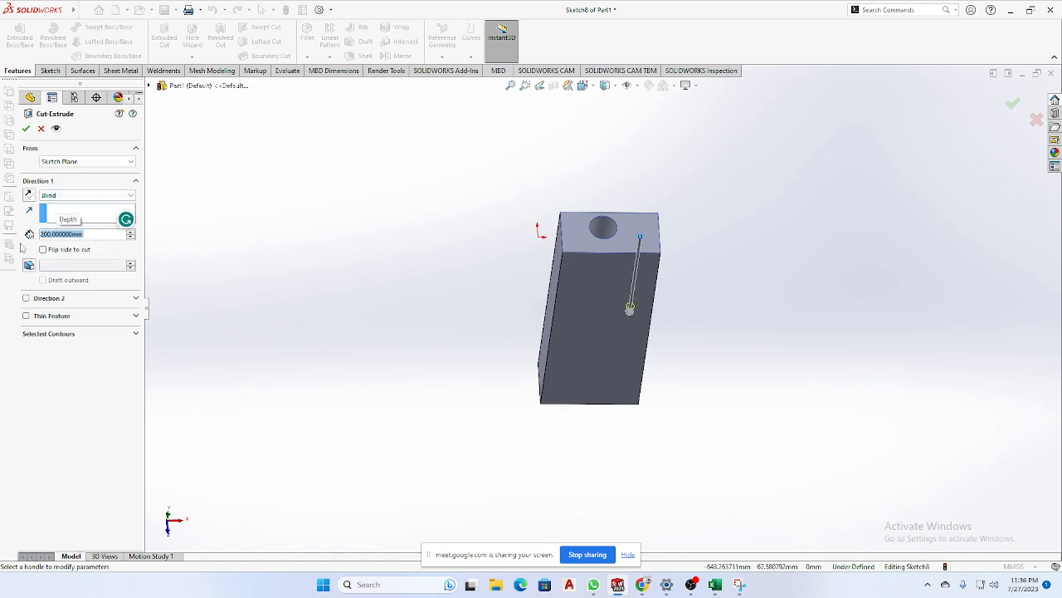
Choose the end-face region around the small circle as the selected contour and finish the extruded cut.
middle_drag(733, 360, 764, 301)
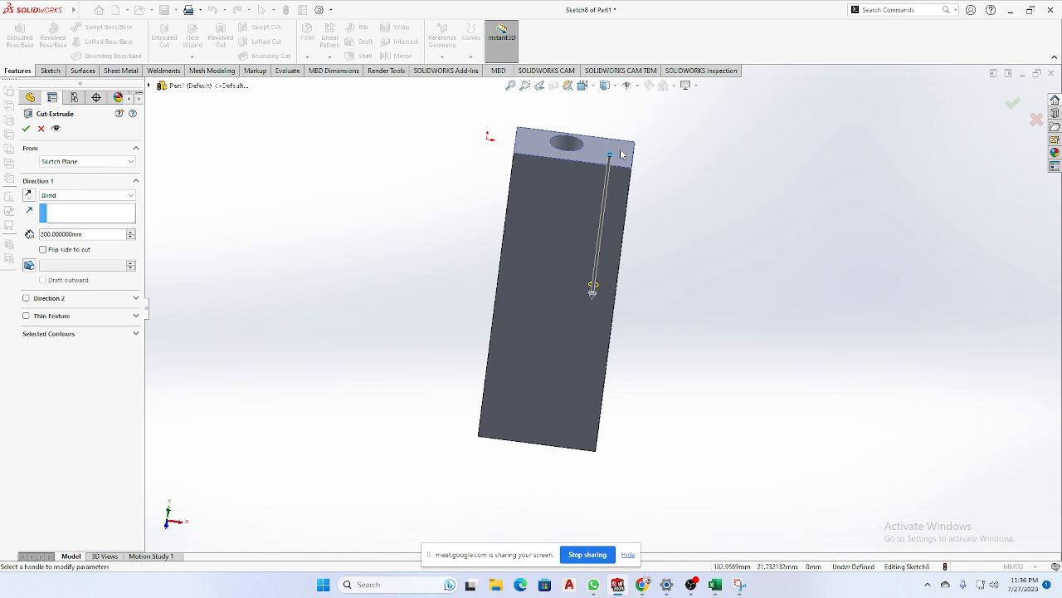
scroll(617, 177, up, 2)
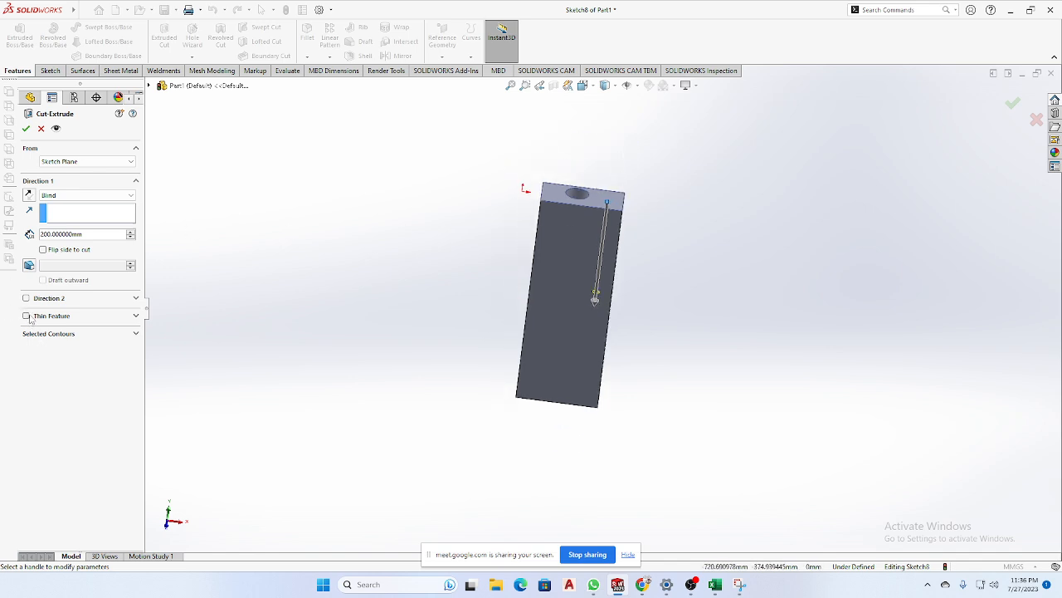
click(73, 336)
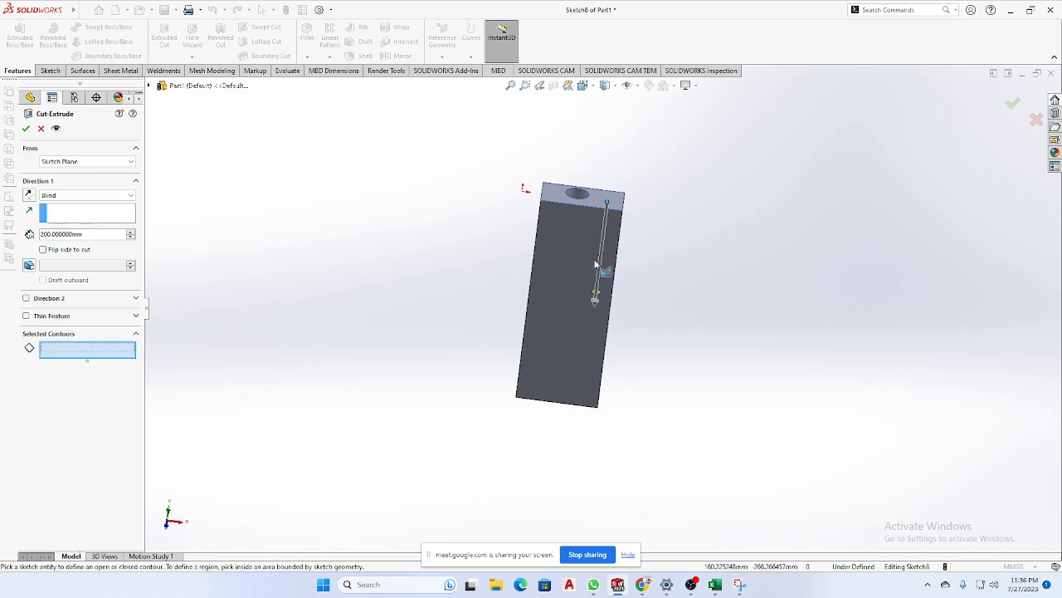
scroll(614, 208, down, 4)
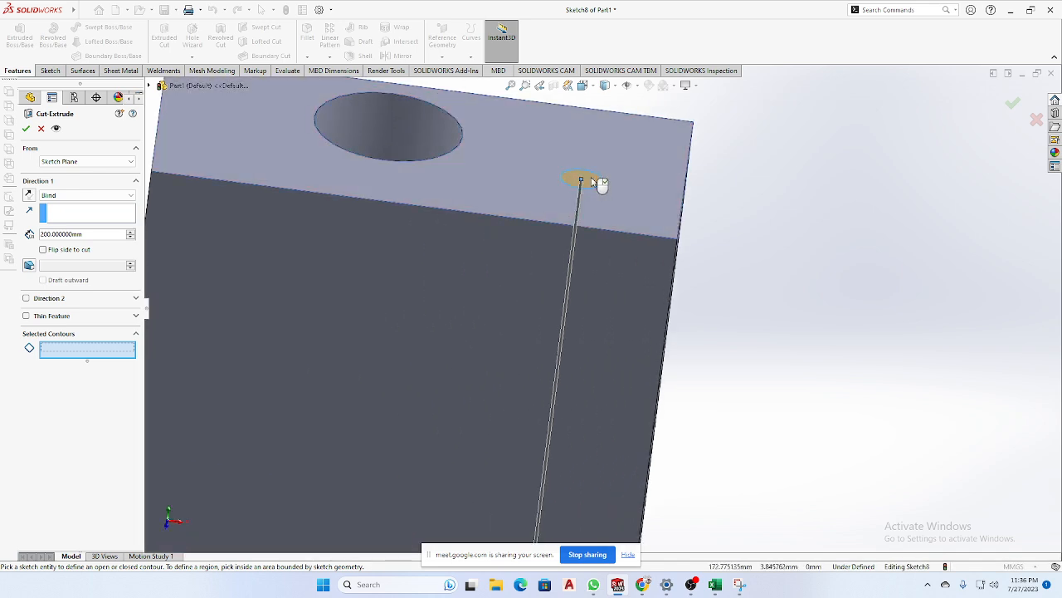
click(634, 169)
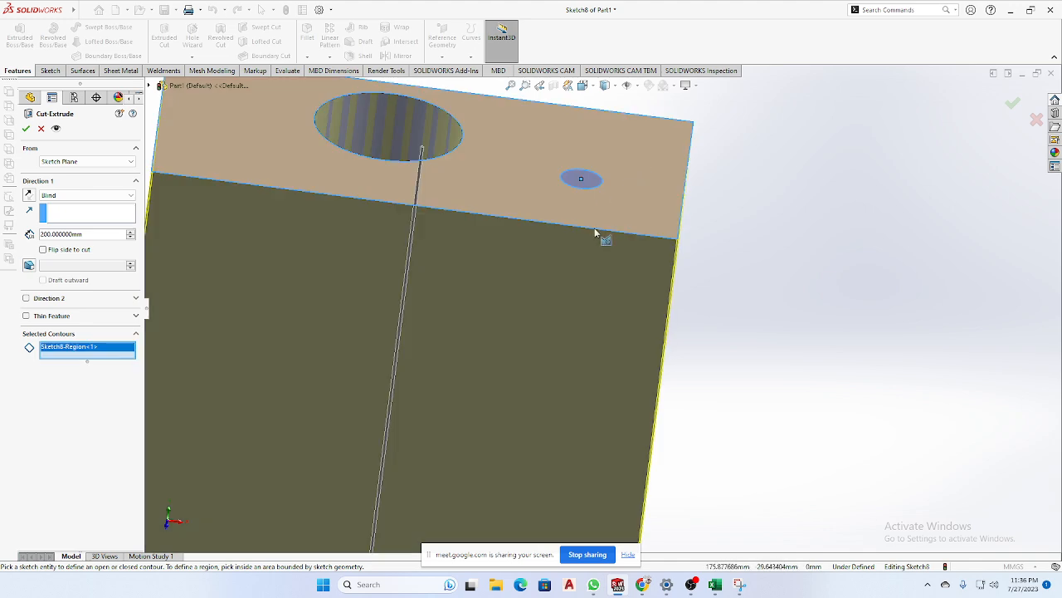
scroll(598, 265, up, 6)
scroll(588, 285, down, 3)
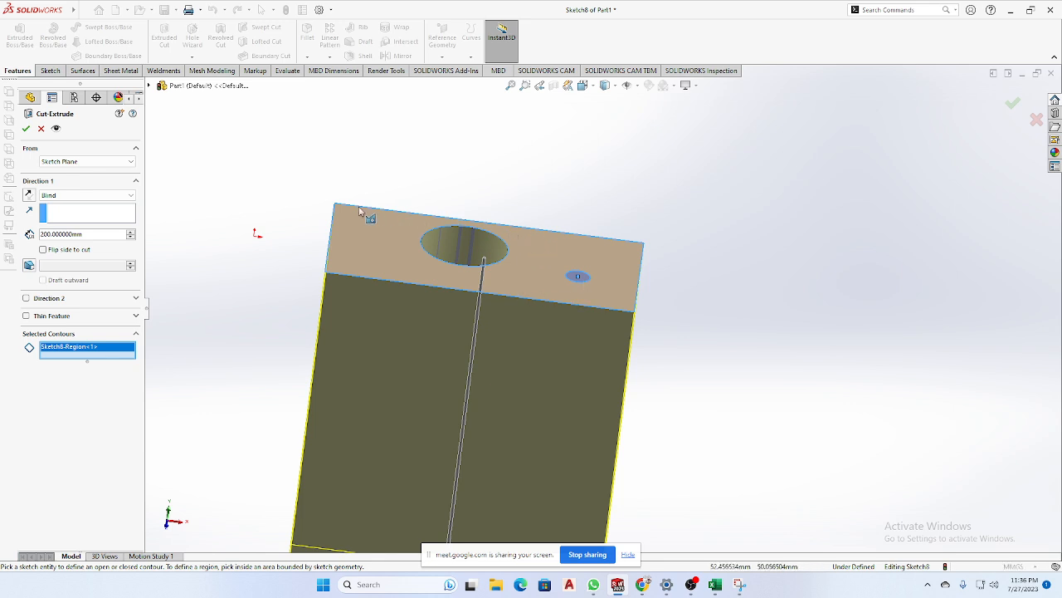
scroll(455, 390, up, 3)
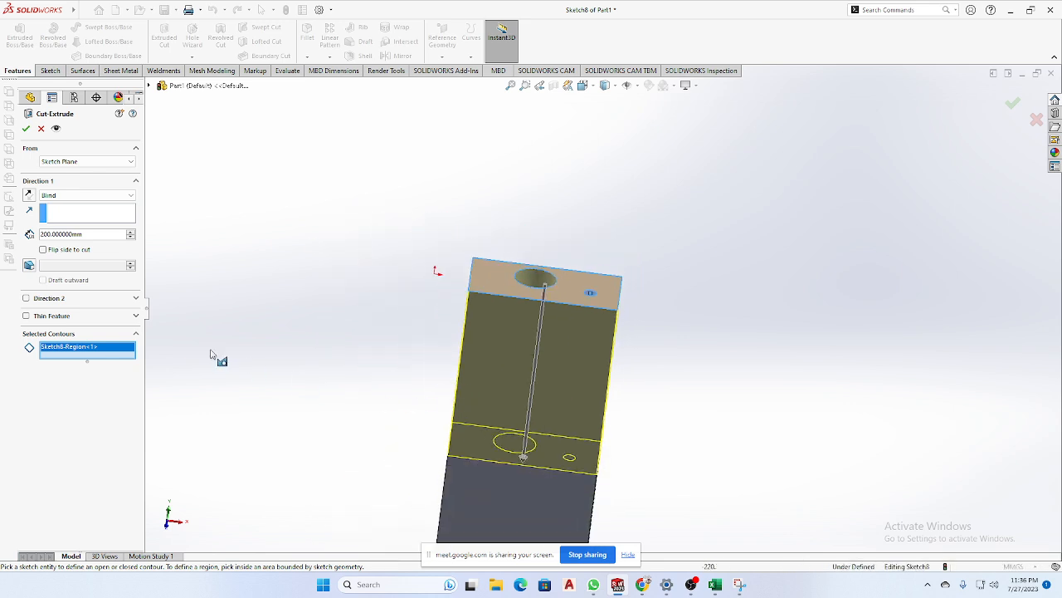
click(25, 129)
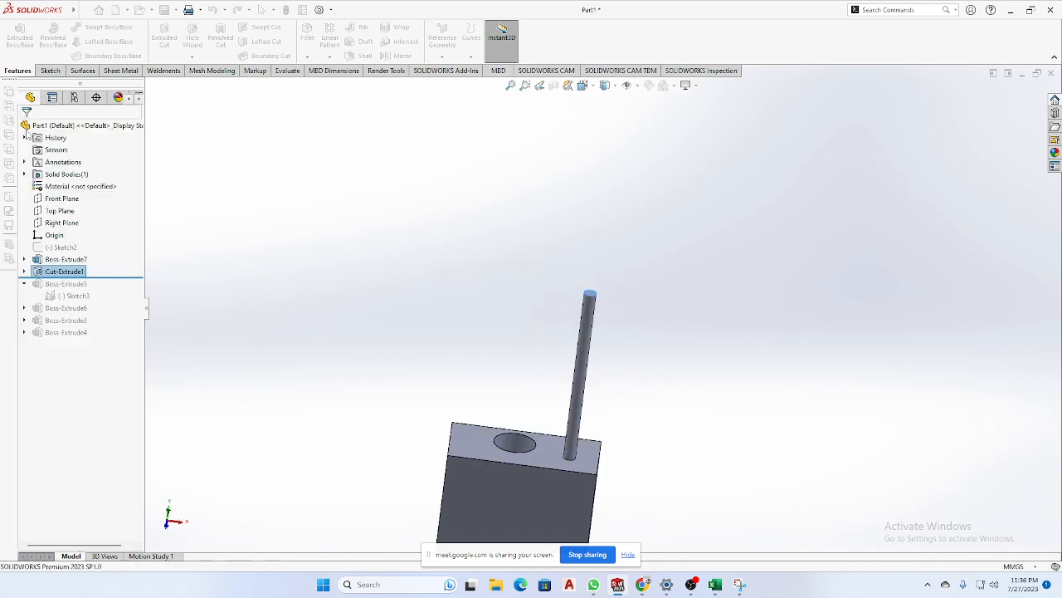
Reopen the extruded cut for editing and remove the end-face region from its selected contours.
scroll(605, 348, down, 3)
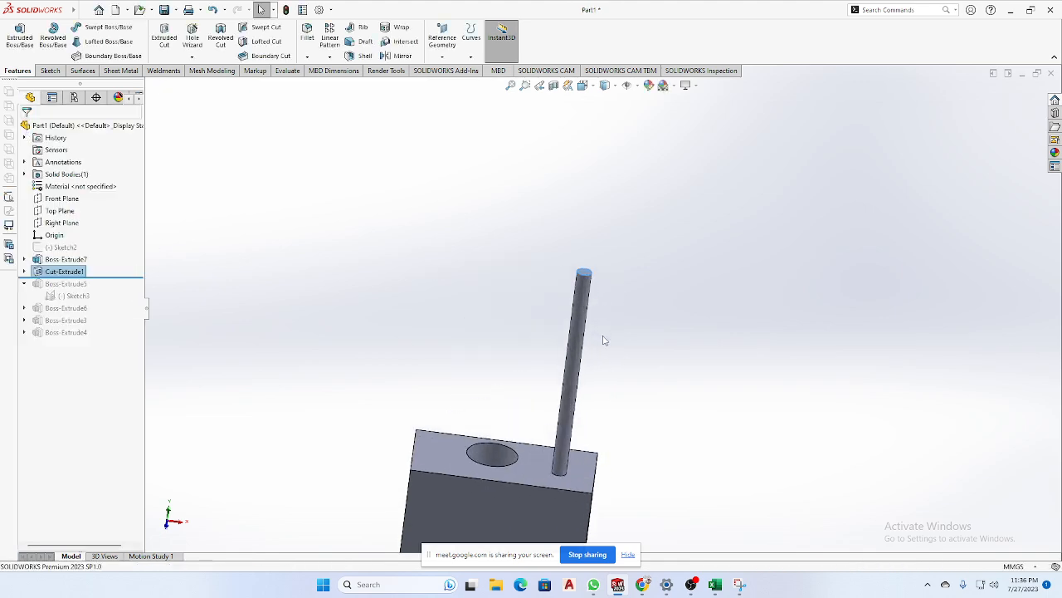
scroll(605, 337, up, 3)
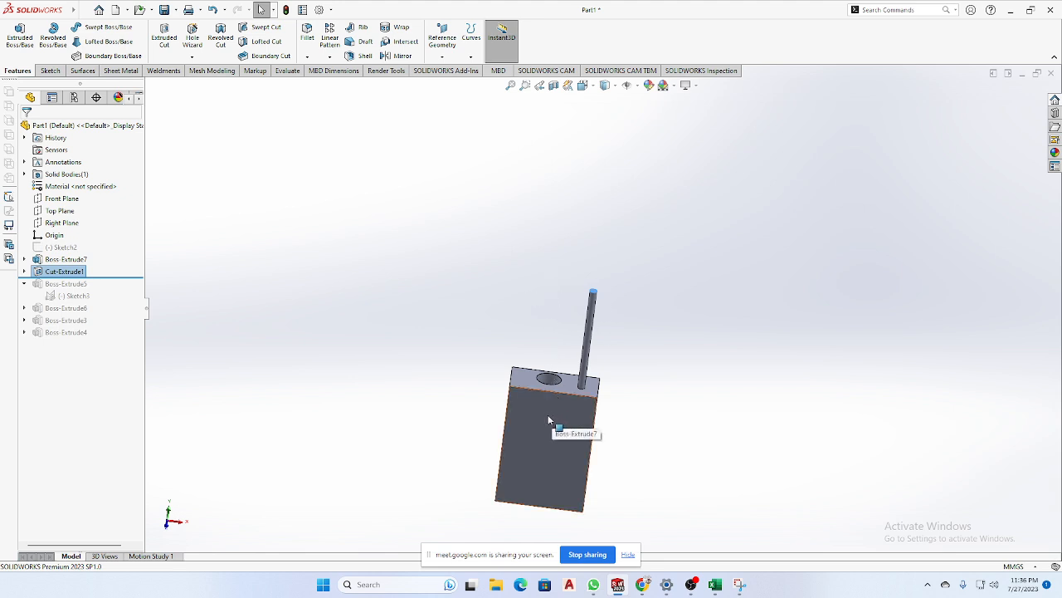
scroll(594, 402, down, 3)
scroll(593, 407, up, 4)
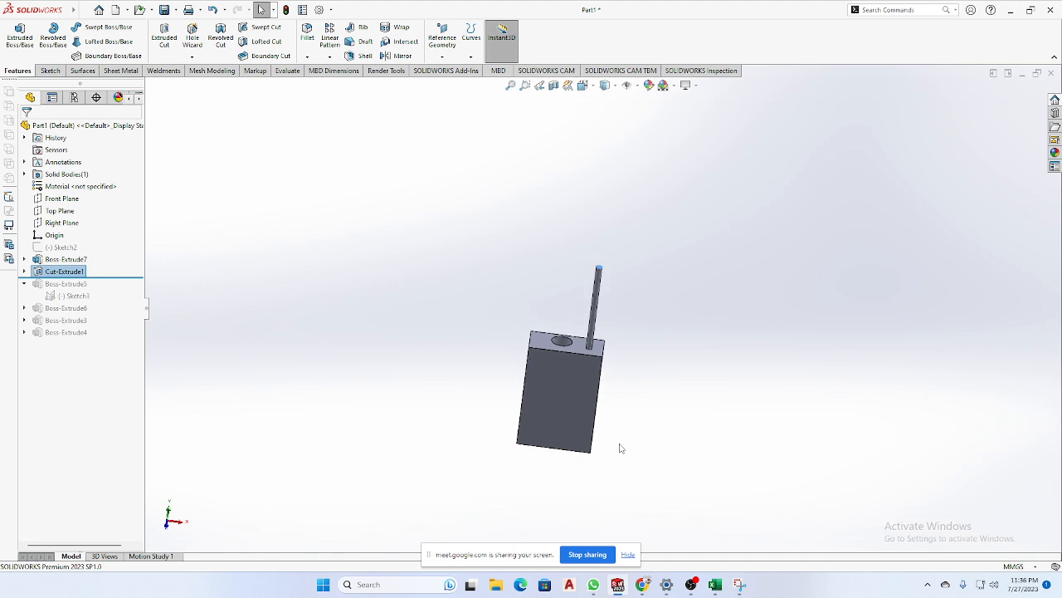
scroll(519, 373, down, 2)
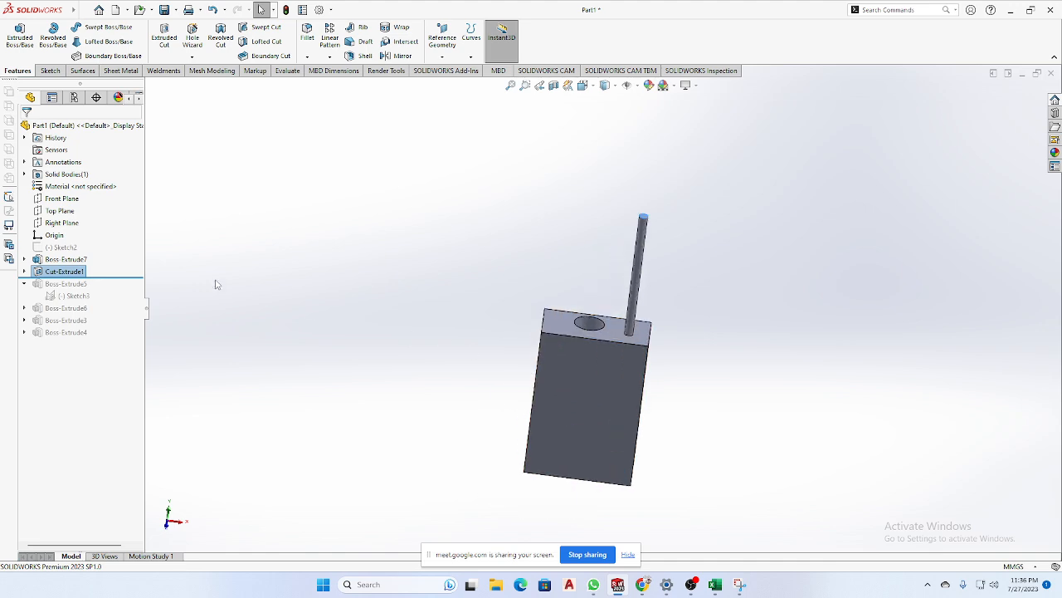
click(64, 271)
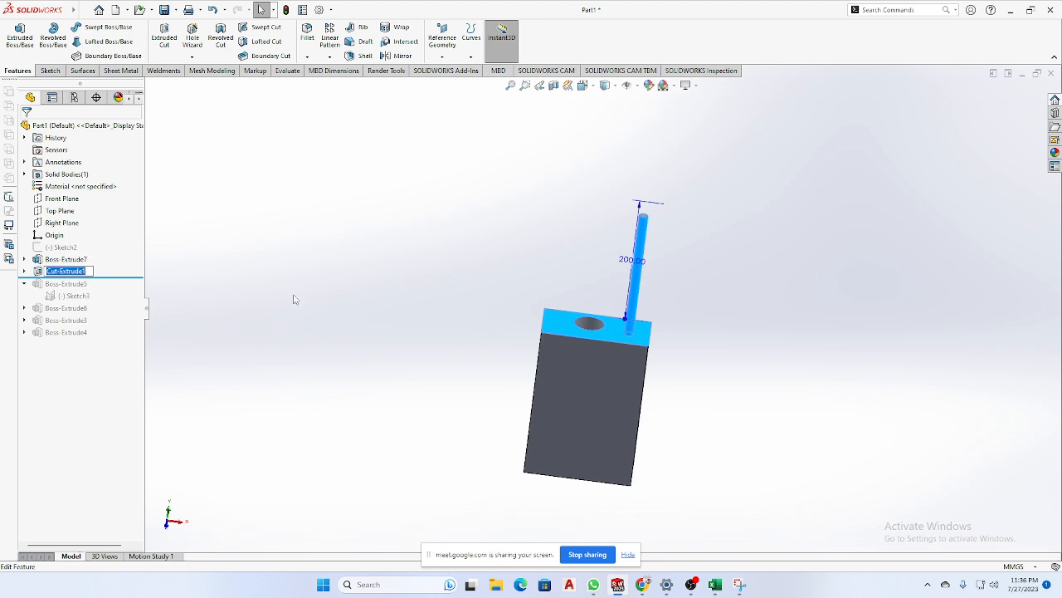
click(65, 271)
click(75, 244)
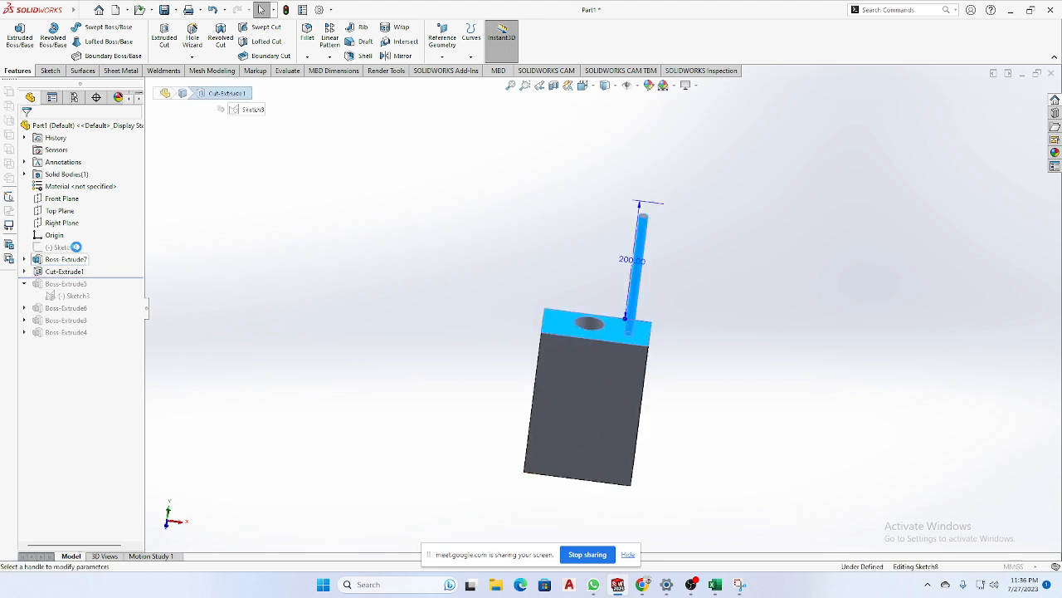
click(68, 332)
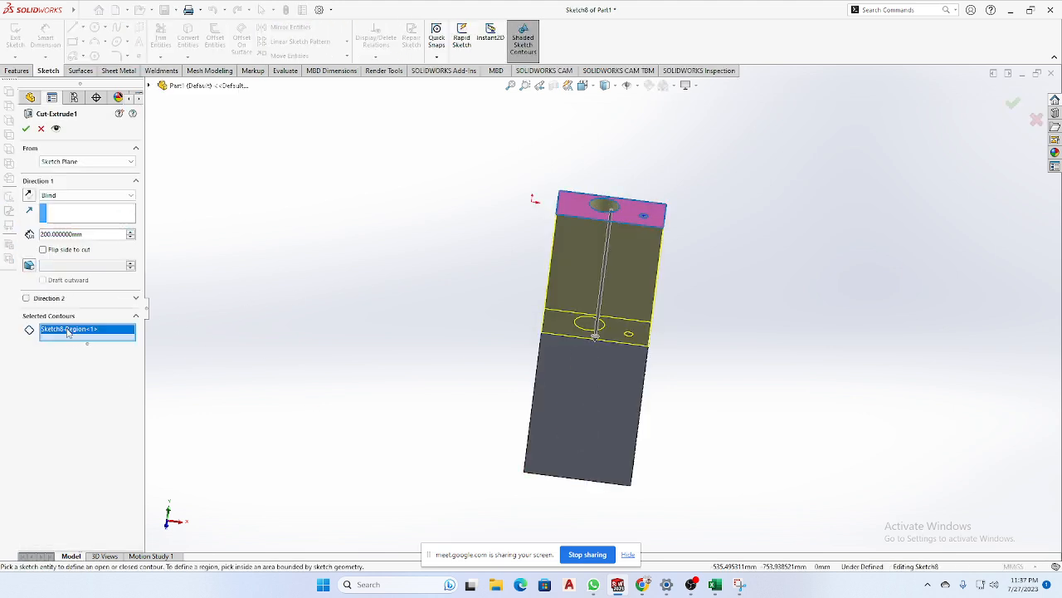
key(Delete)
Select the area inside the small circle as the cut's contour and accept the edited feature.
scroll(606, 298, down, 10)
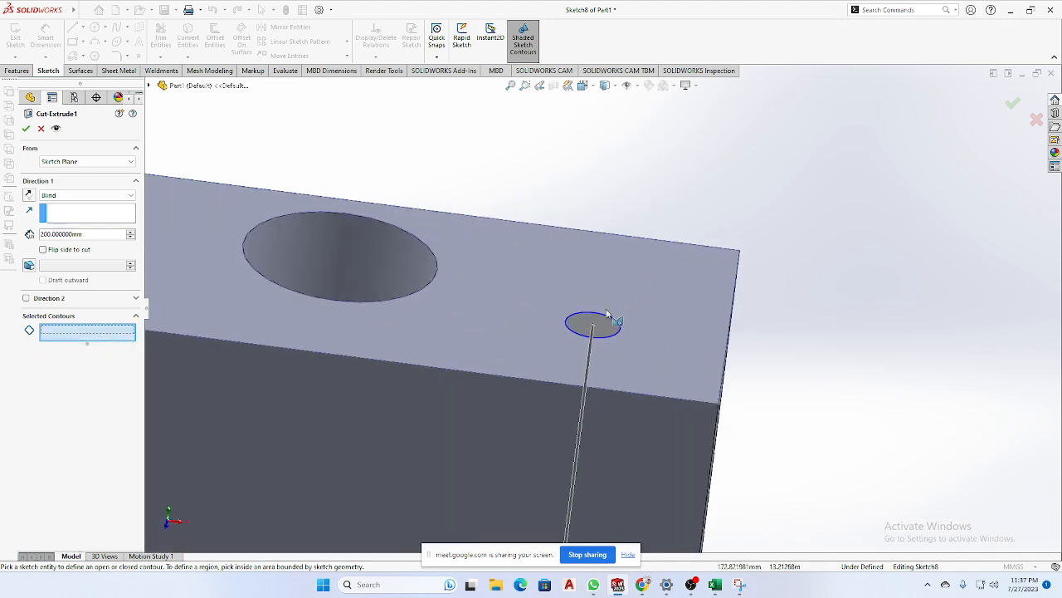
click(597, 328)
scroll(615, 334, up, 5)
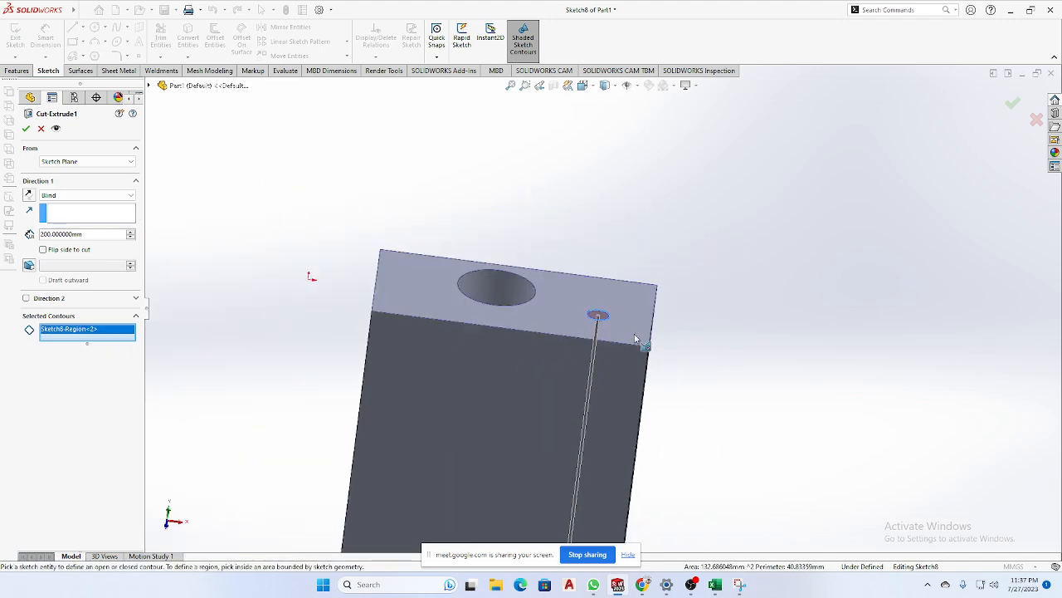
click(25, 128)
scroll(626, 339, up, 3)
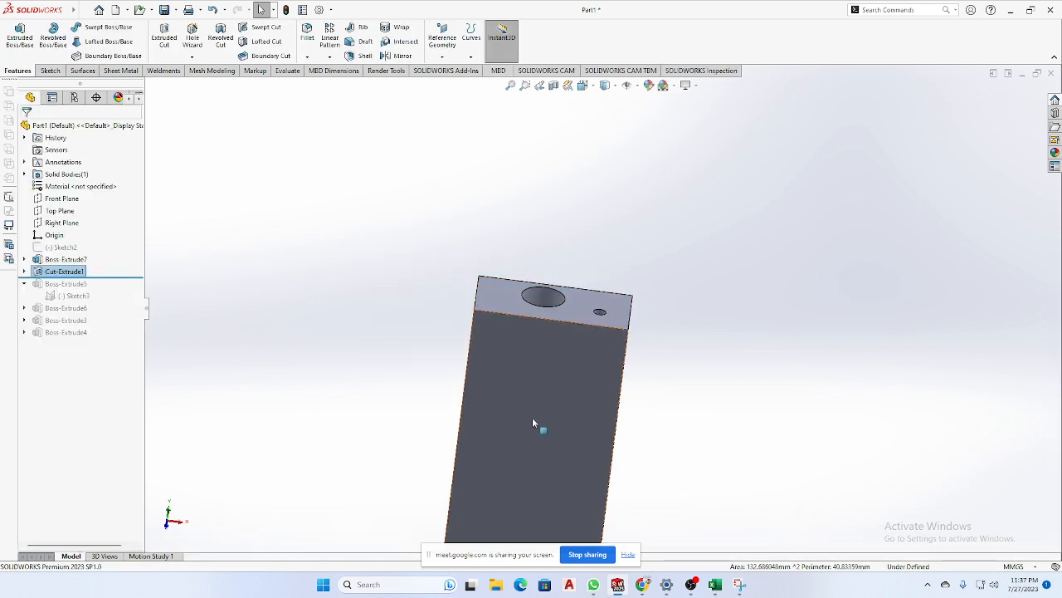
Select the small hole's edge and inner face to inspect how far the cut runs into the block.
click(599, 314)
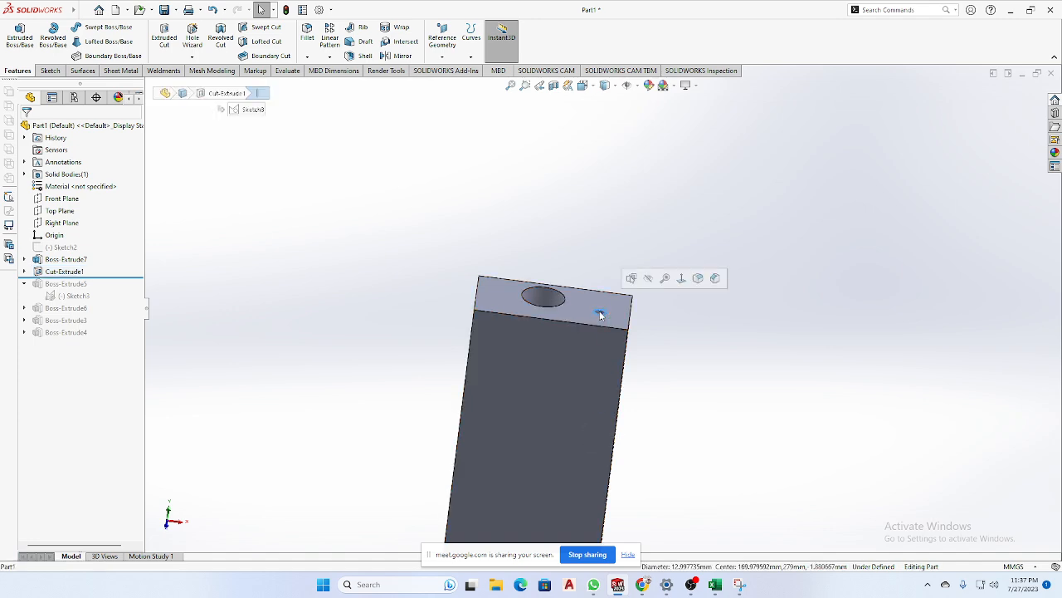
scroll(601, 315, down, 3)
click(599, 308)
scroll(601, 308, up, 5)
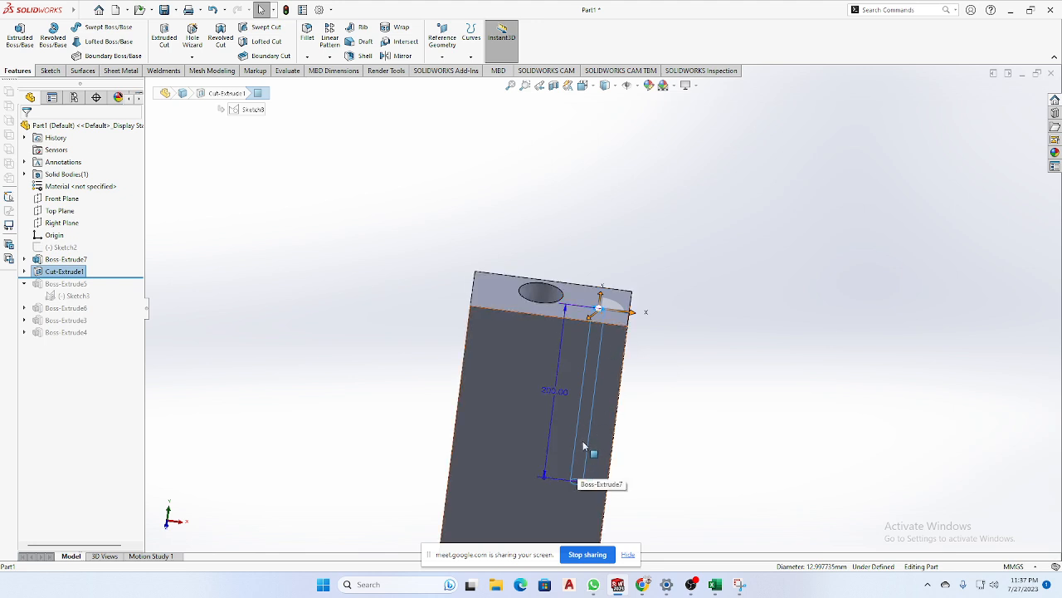
click(750, 396)
mouse_move(588, 593)
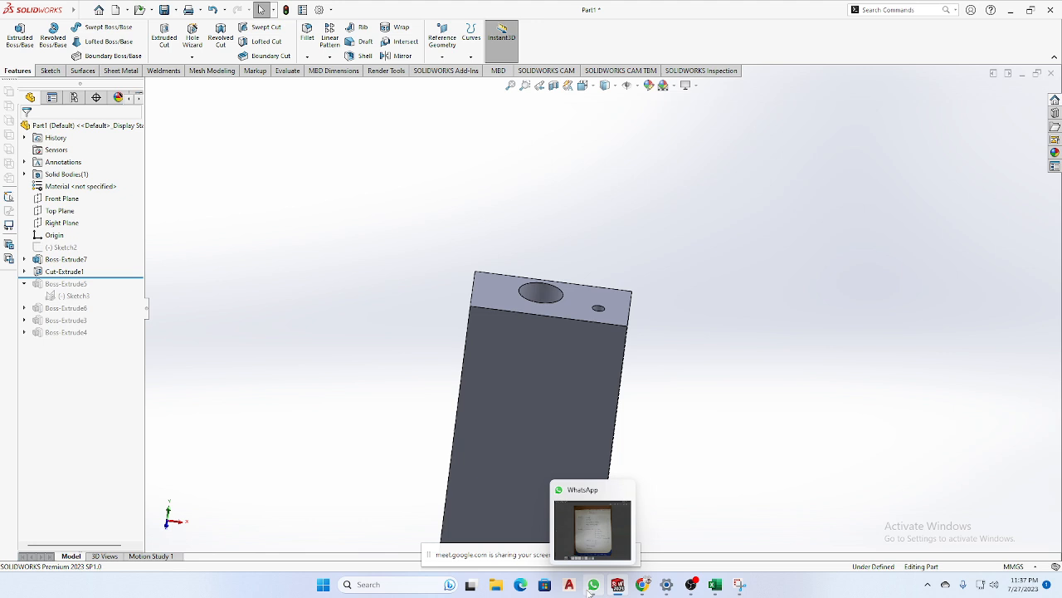
Edit the small hole's cut, try the Mid Plane end condition, restore Blind, and accept the feature.
click(65, 271)
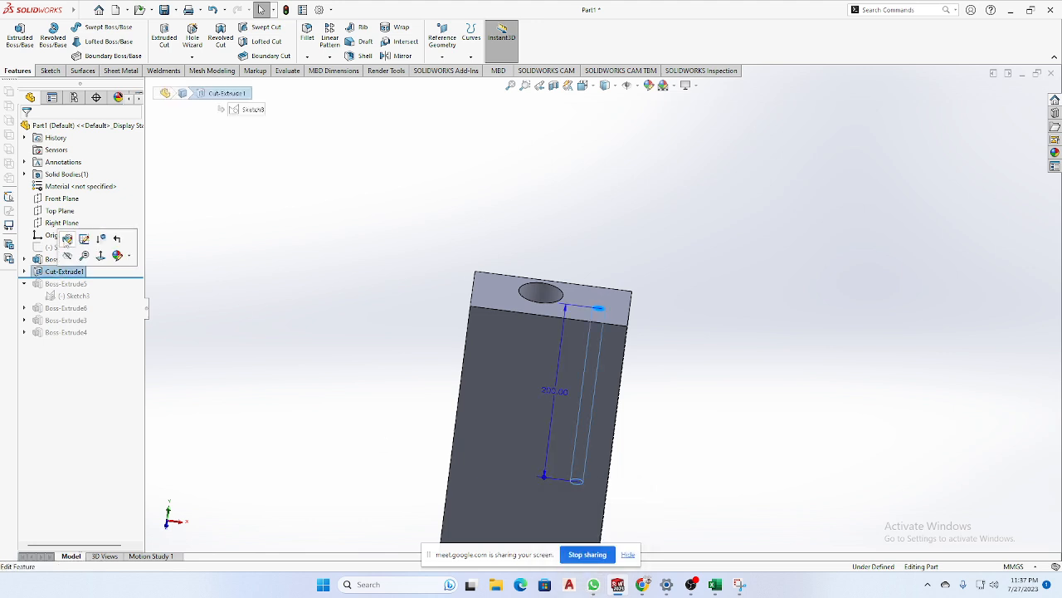
click(67, 239)
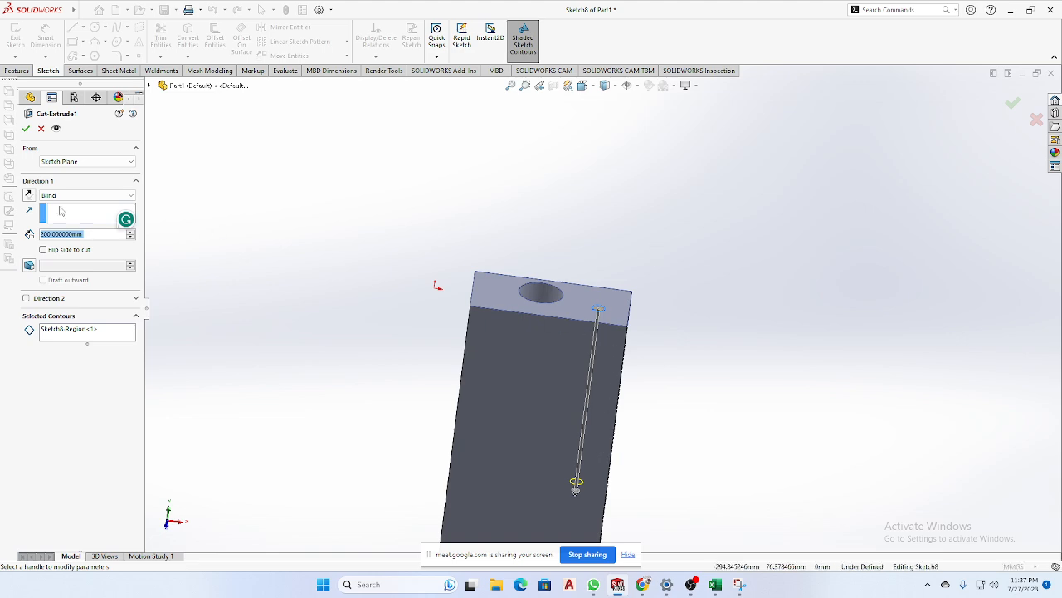
click(83, 195)
click(115, 264)
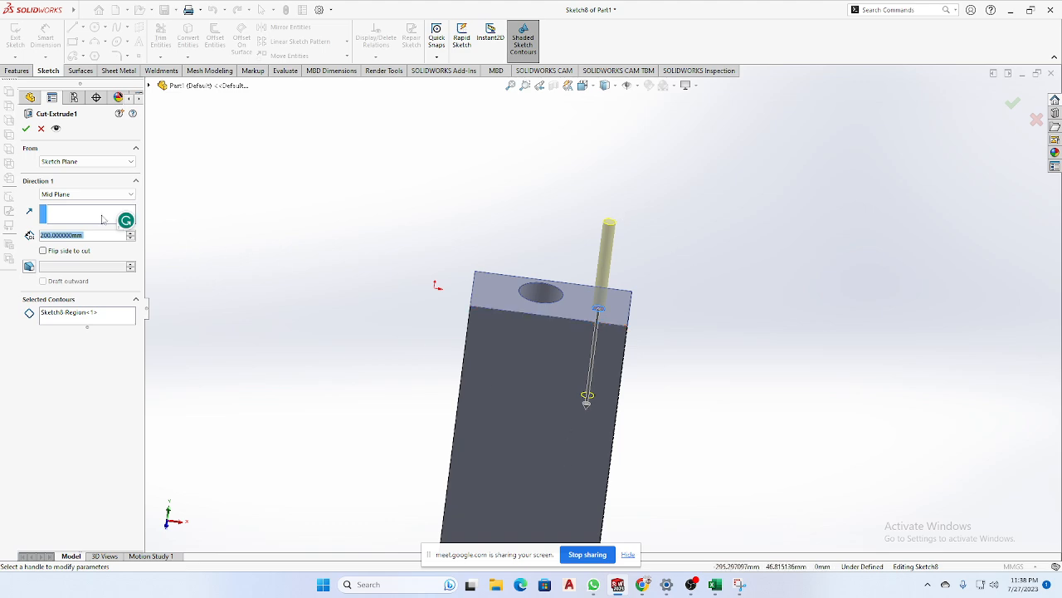
click(66, 195)
click(60, 205)
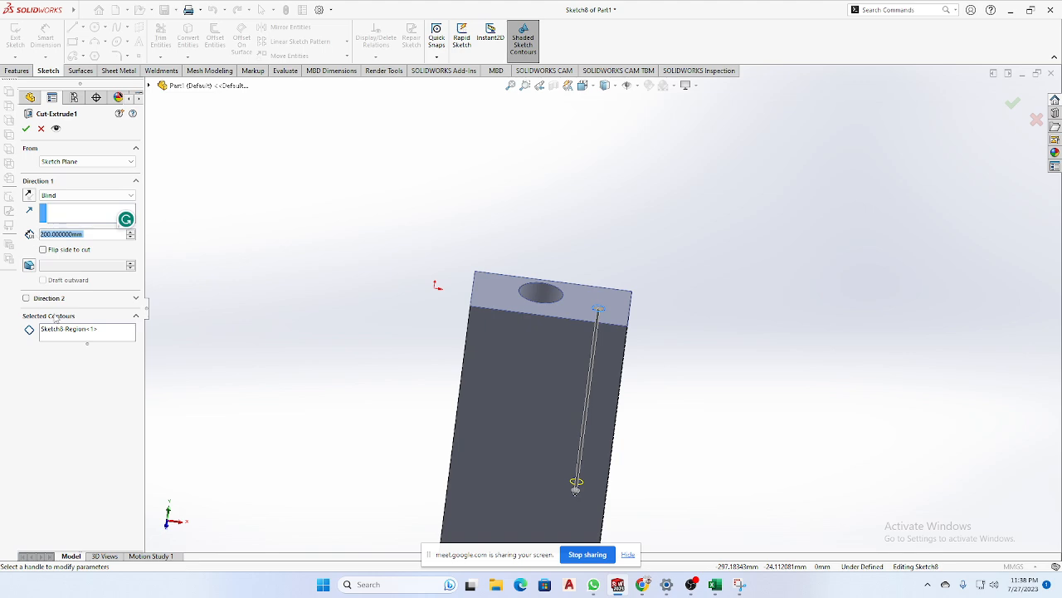
click(26, 129)
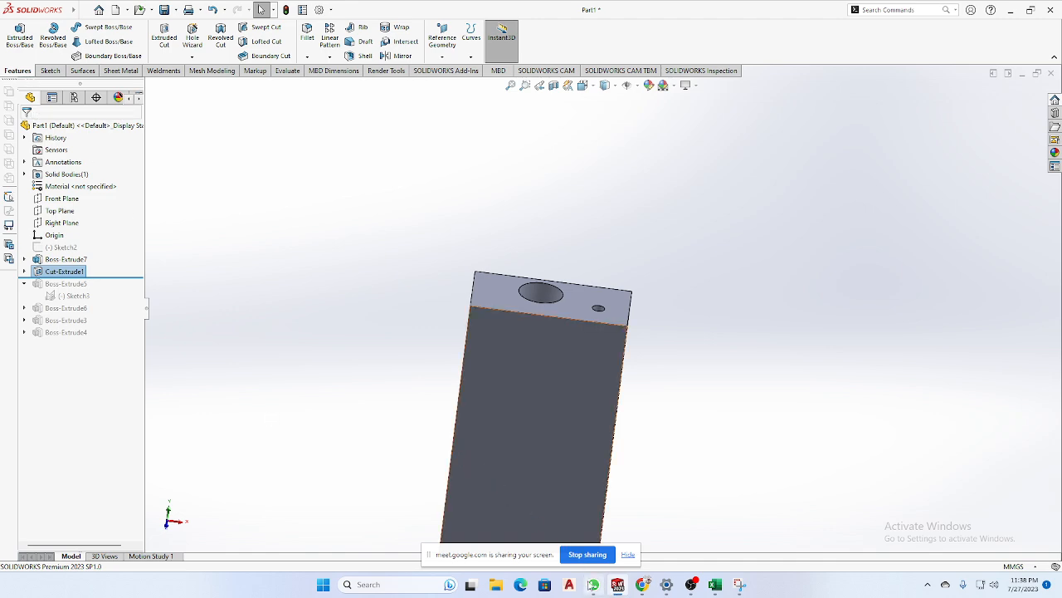
Switch to WhatsApp to review the handwritten Day-4 topic notes, and return to SOLIDWORKS.
click(594, 586)
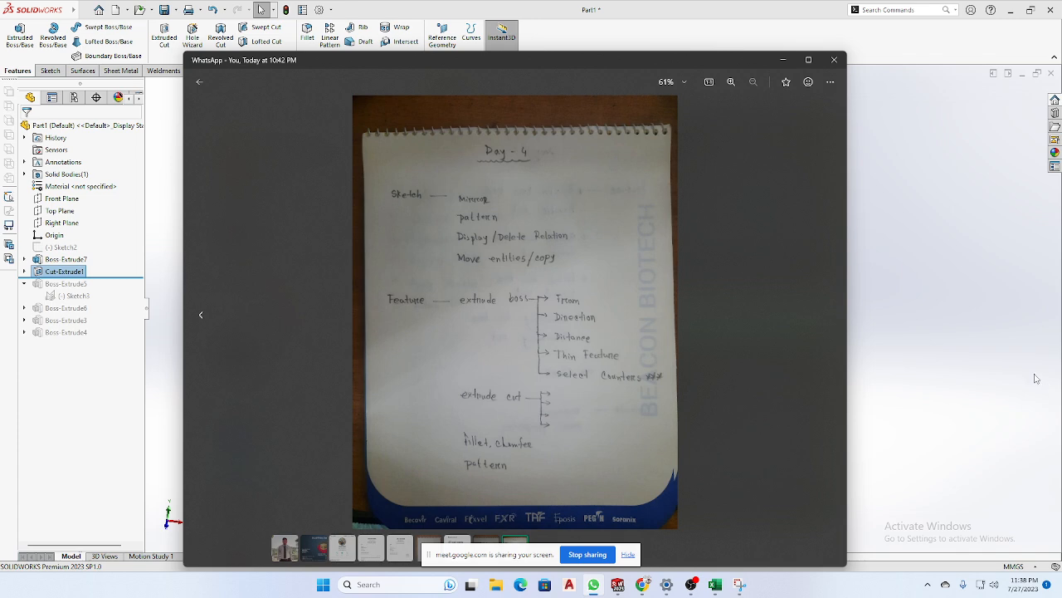
click(782, 61)
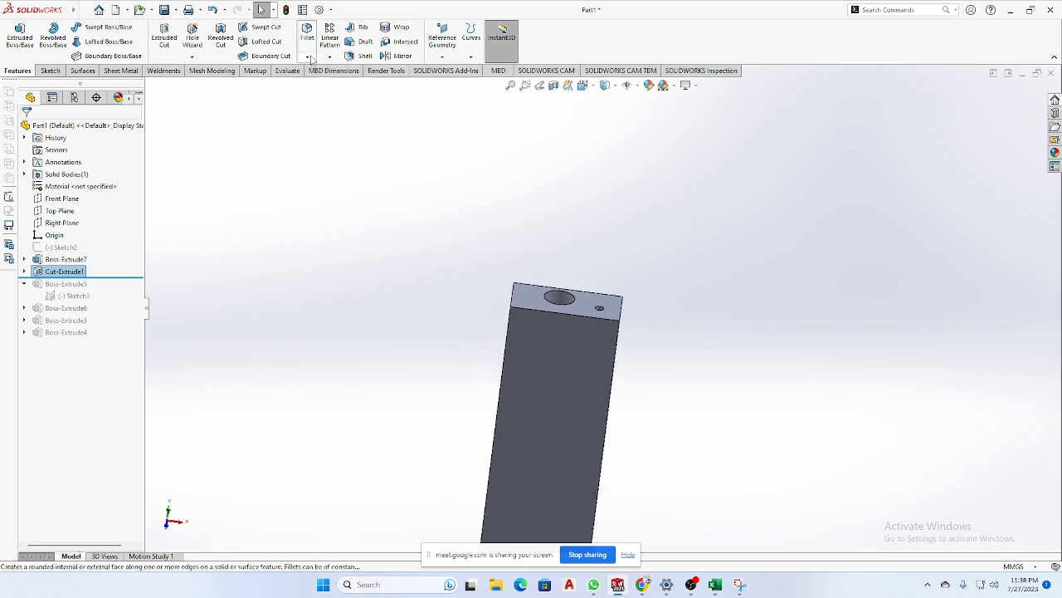
Fillet the block's long front edge nearest the small hole with a symmetric 20 mm radius.
click(313, 57)
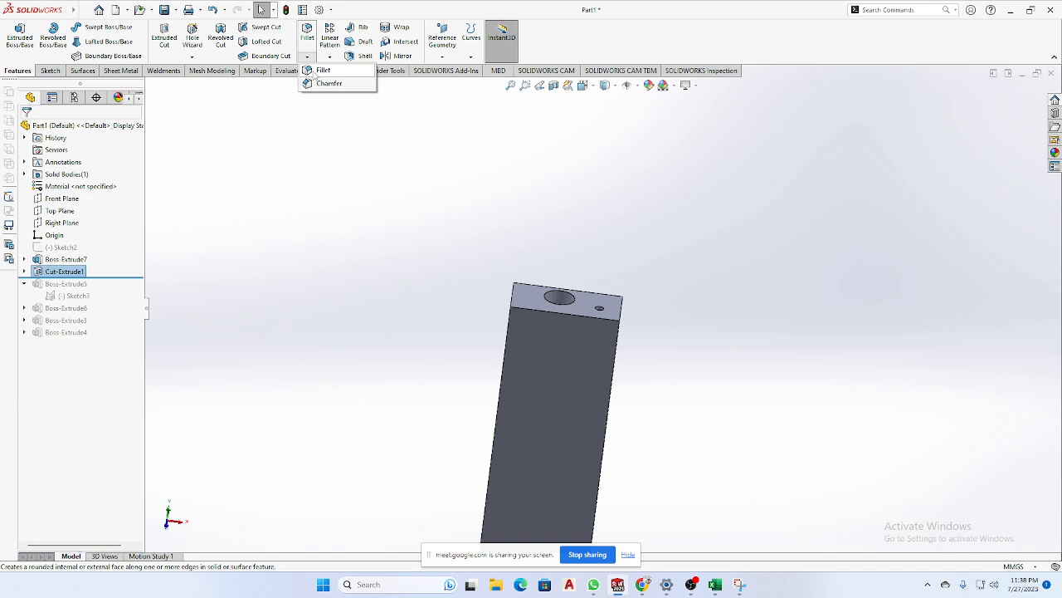
click(317, 73)
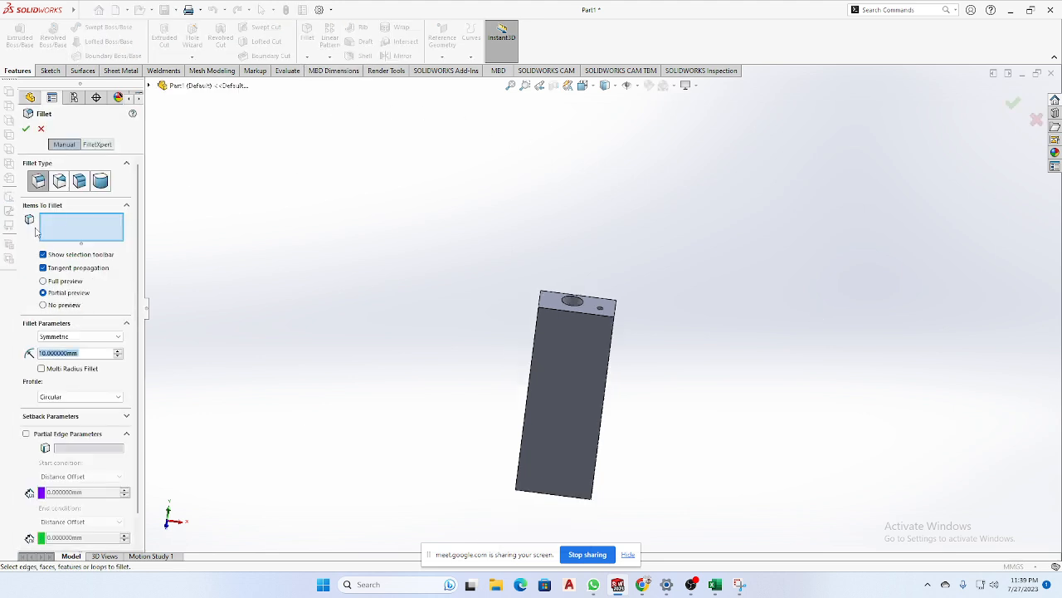
middle_drag(626, 336, 662, 367)
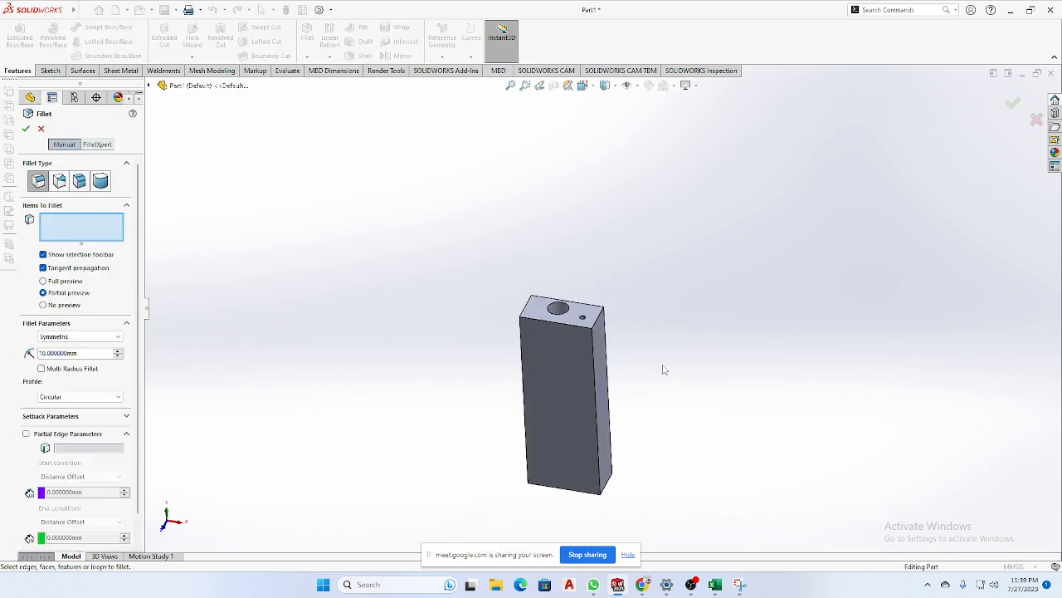
click(594, 359)
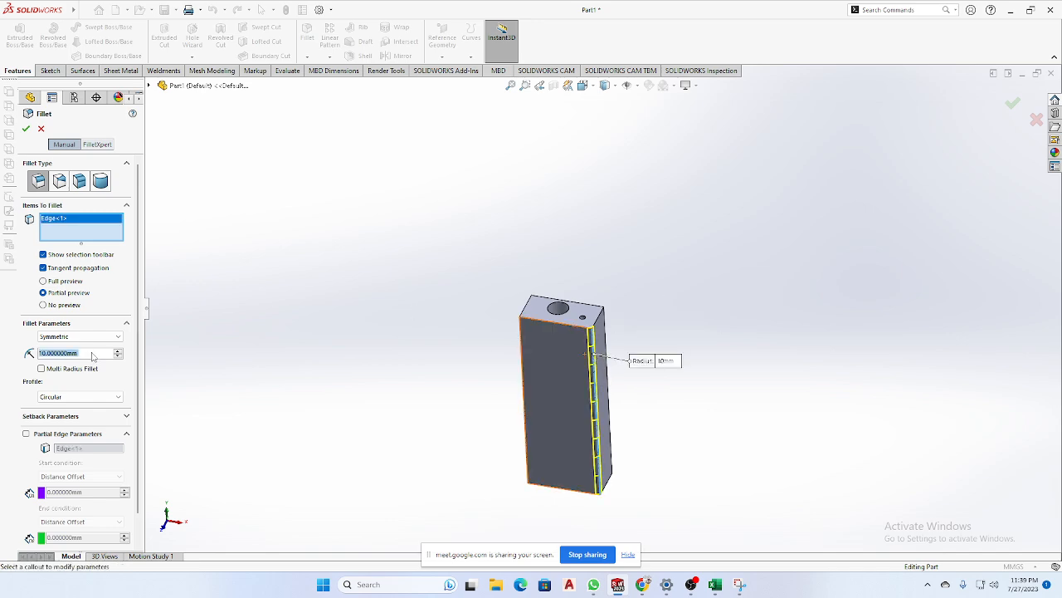
text(20)
key(Return)
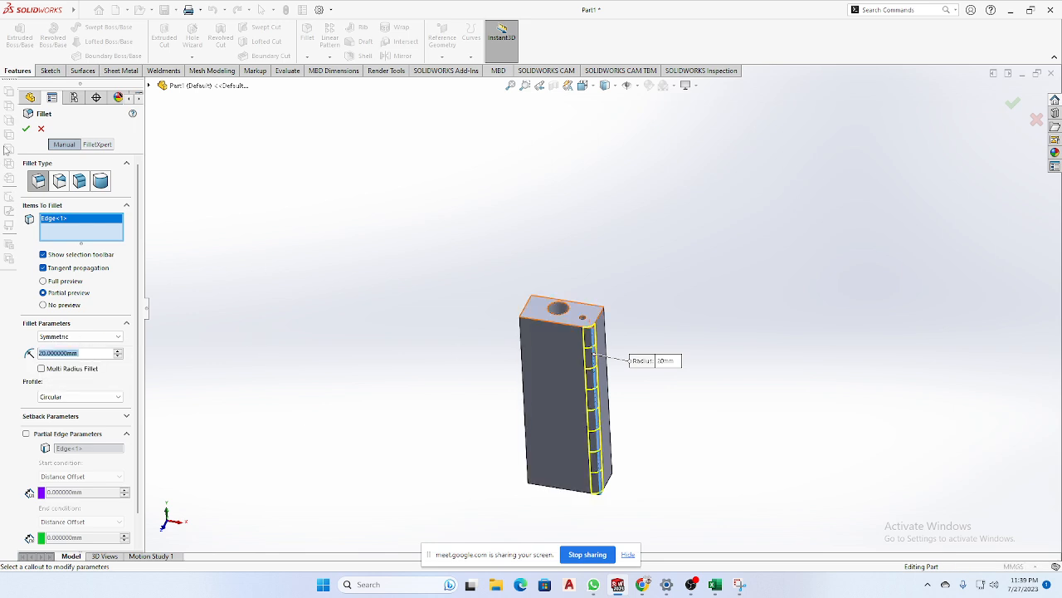
click(25, 128)
scroll(575, 325, down, 5)
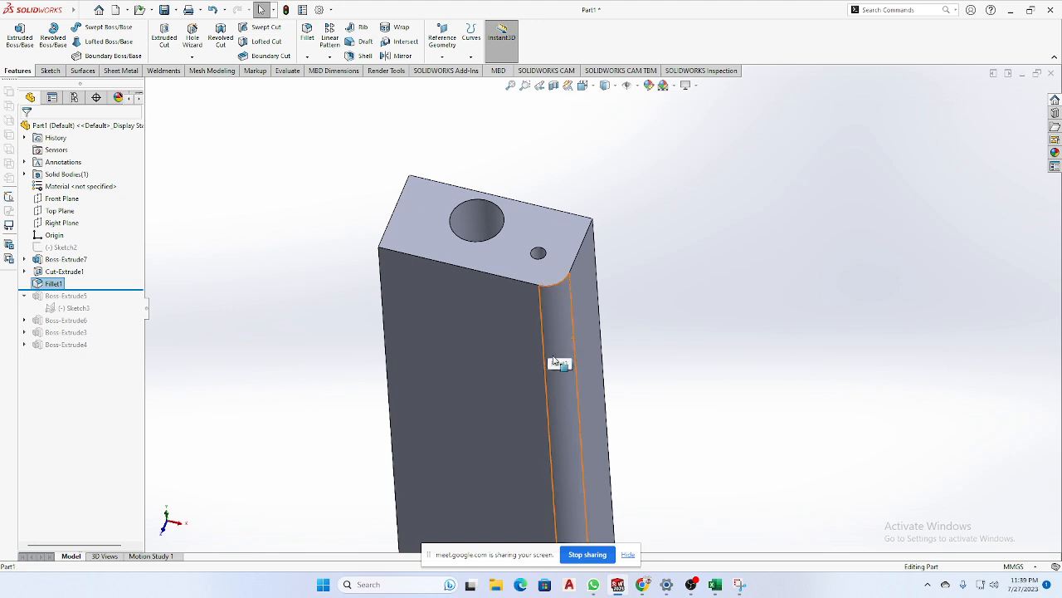
click(661, 339)
scroll(535, 355, up, 1)
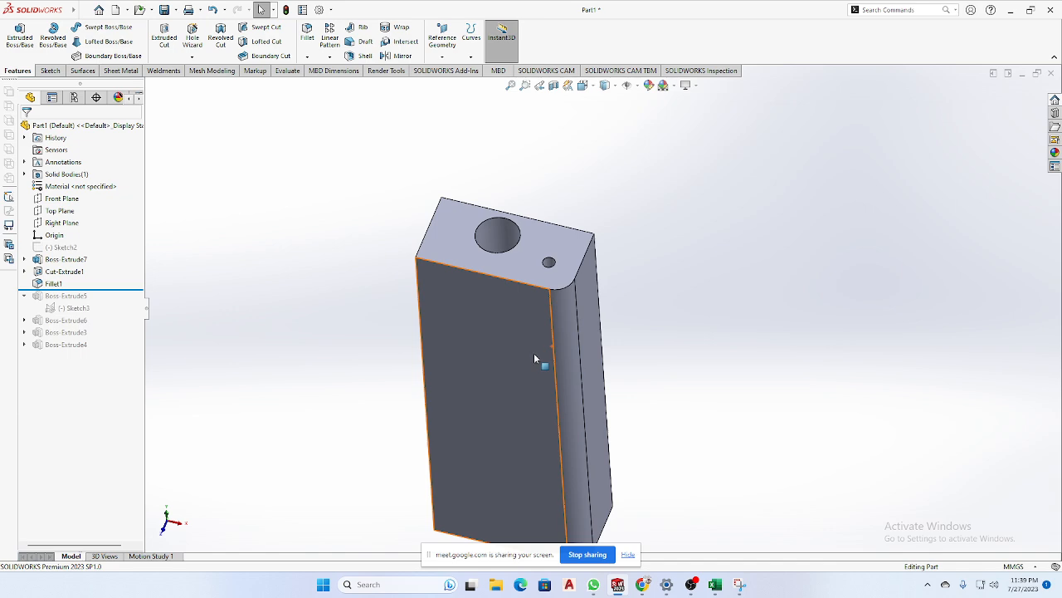
Start a chamfer and select the block's long front vertical edge opposite the filleted one.
scroll(534, 354, down, 1)
scroll(523, 363, up, 1)
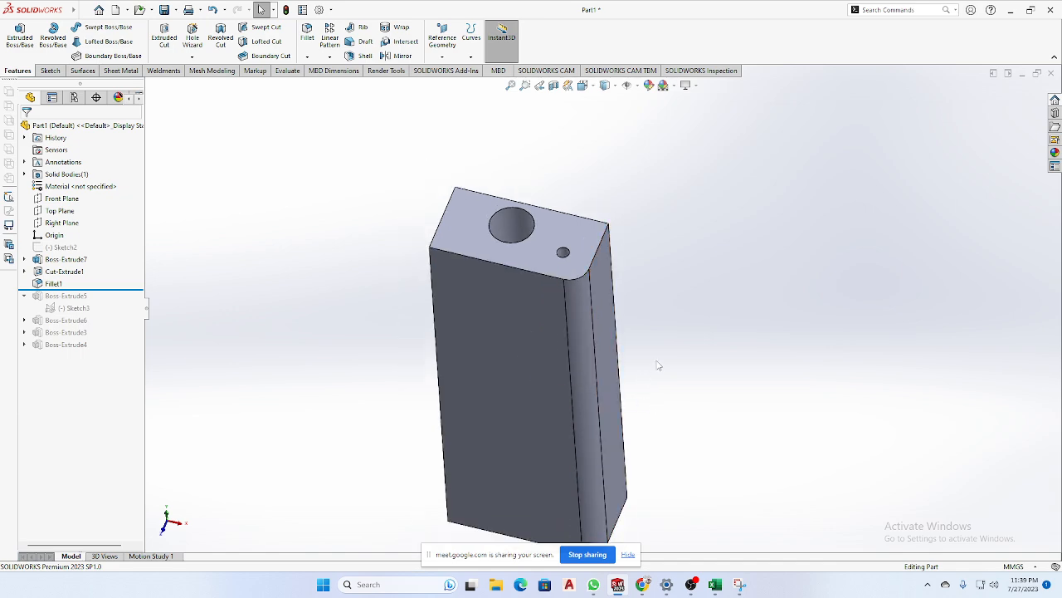
middle_drag(657, 362, 656, 372)
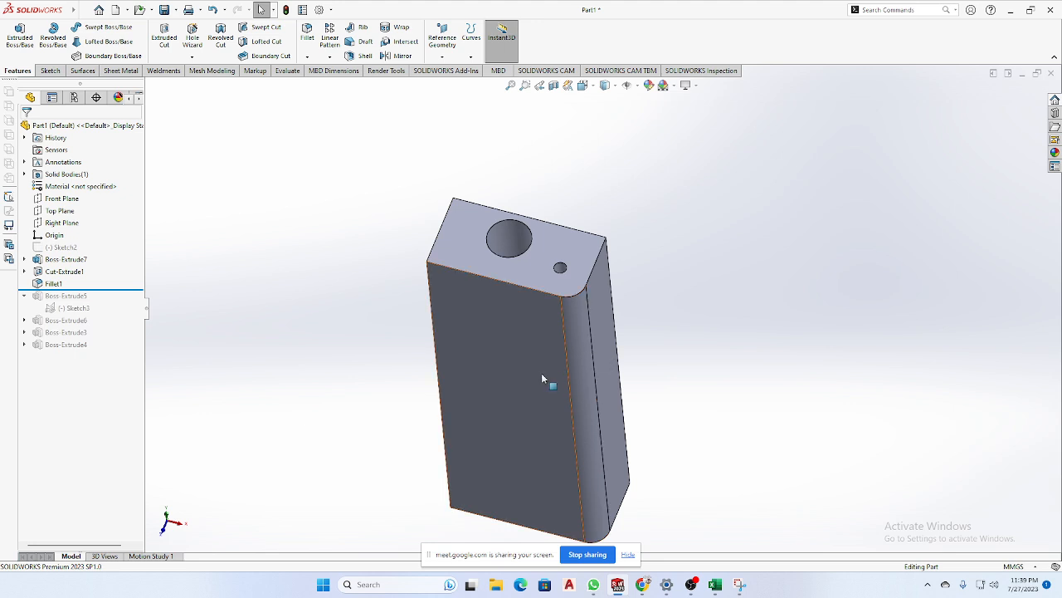
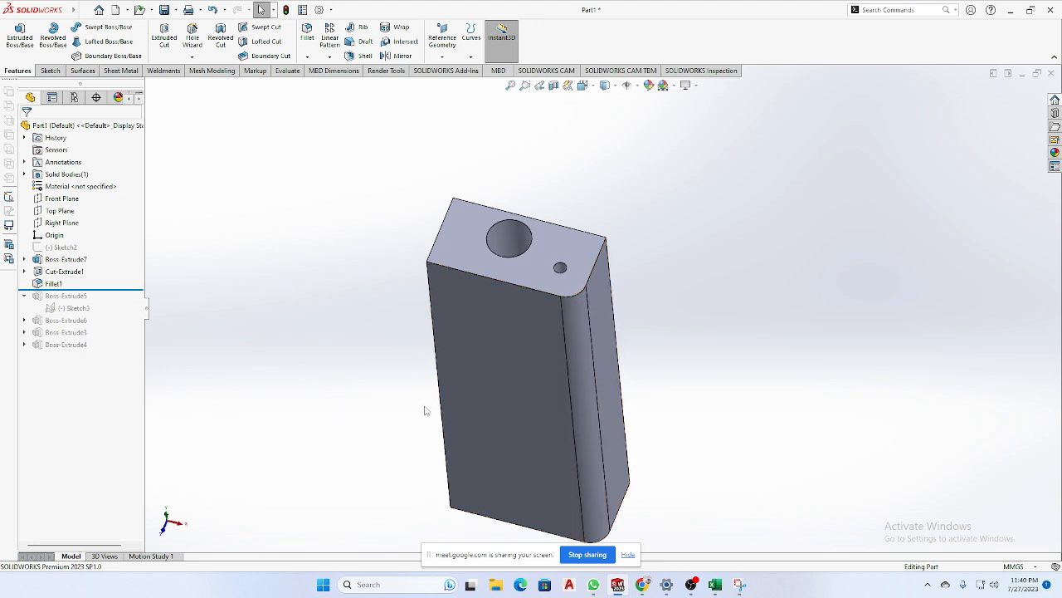
scroll(596, 337, up, 2)
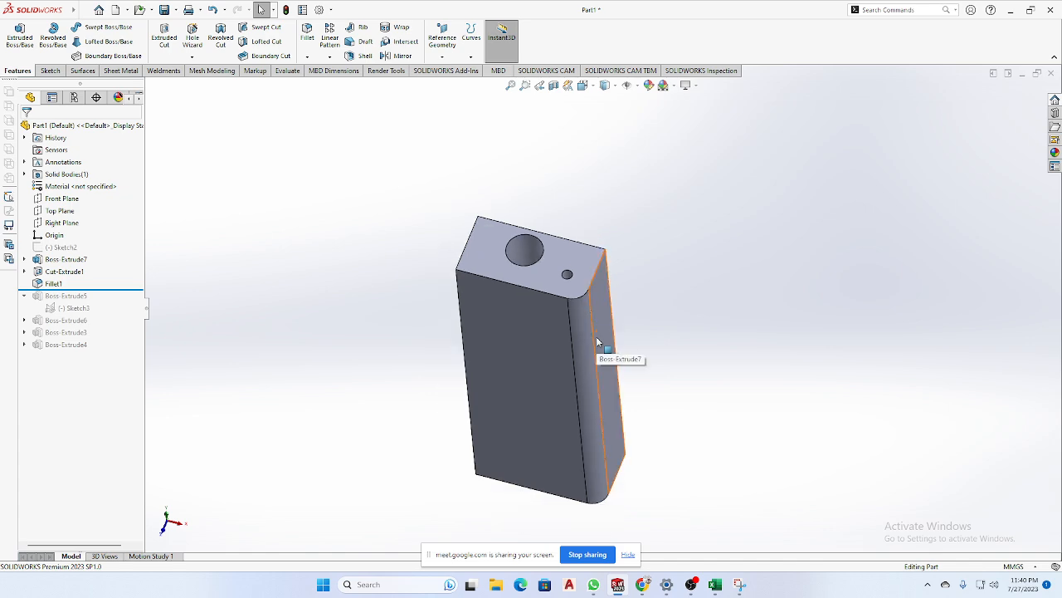
middle_drag(596, 336, 363, 263)
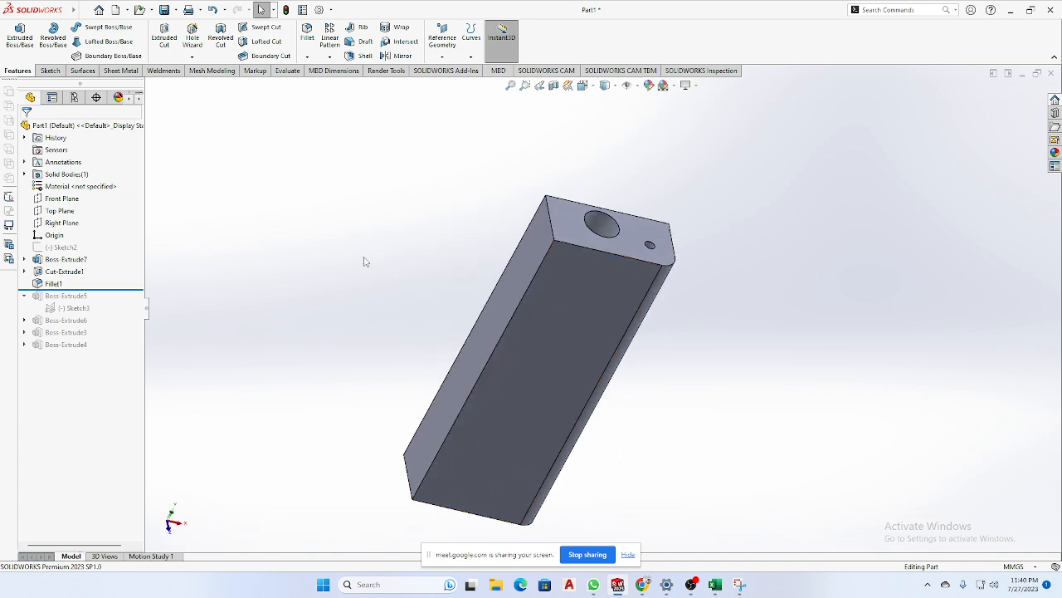
click(307, 57)
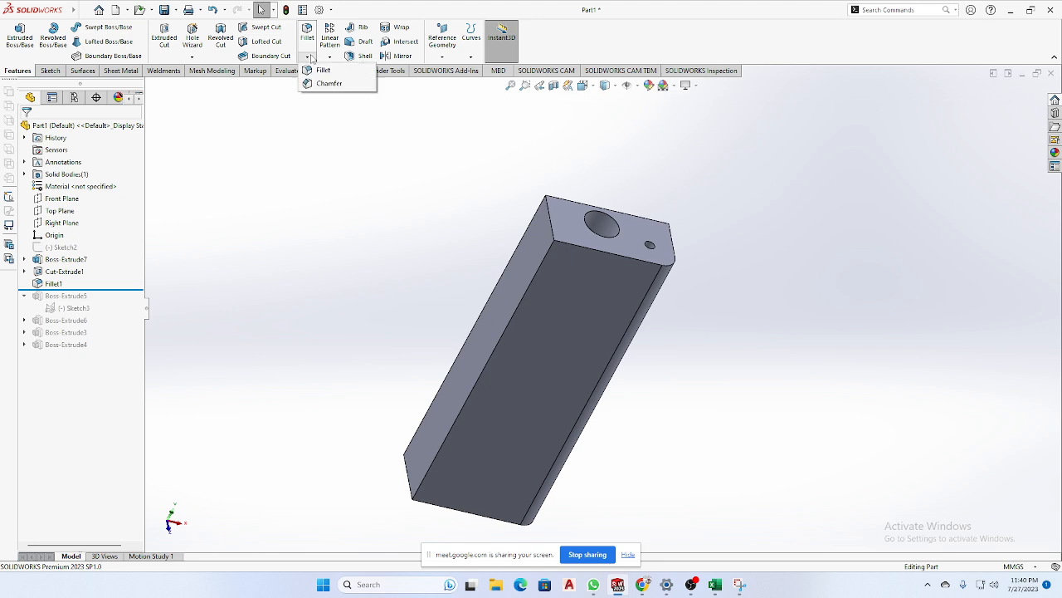
click(331, 85)
middle_drag(293, 135, 326, 185)
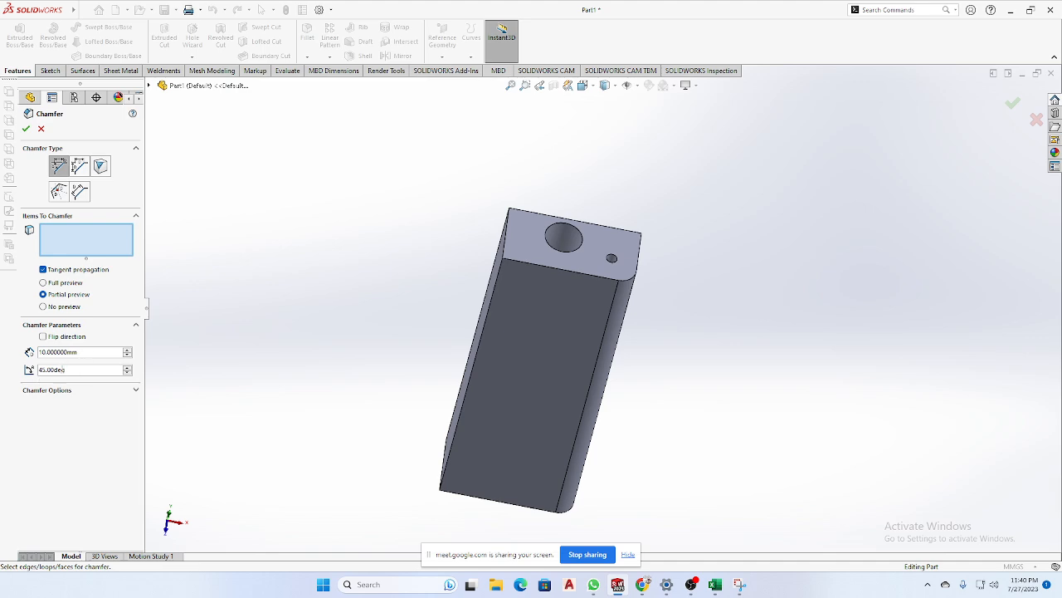
click(79, 243)
click(501, 279)
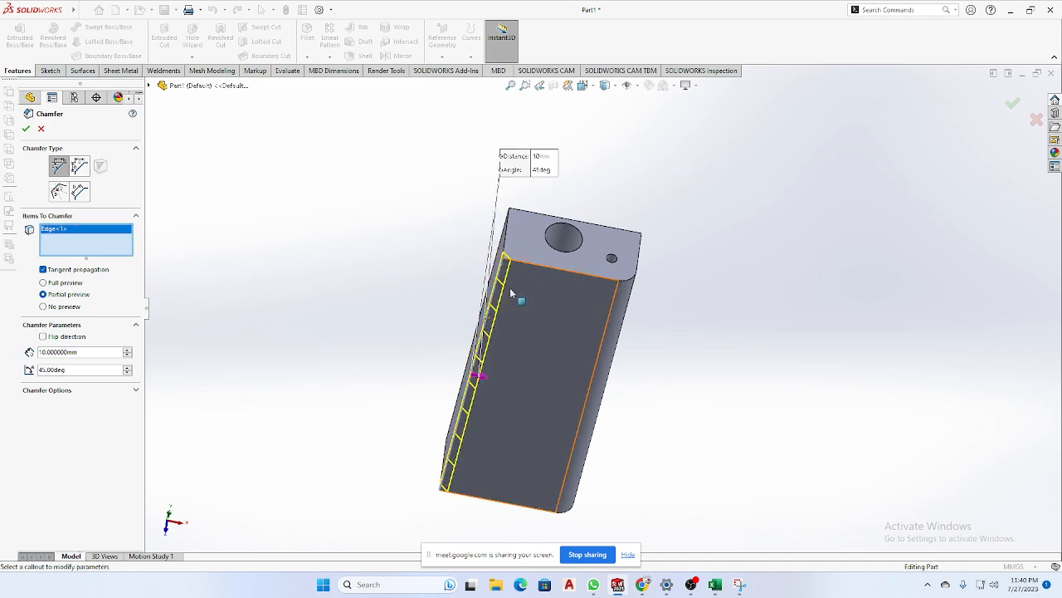
Set the chamfer's angle to 62 degrees and its distance to 20 mm.
scroll(510, 292, down, 3)
middle_drag(545, 235, 589, 240)
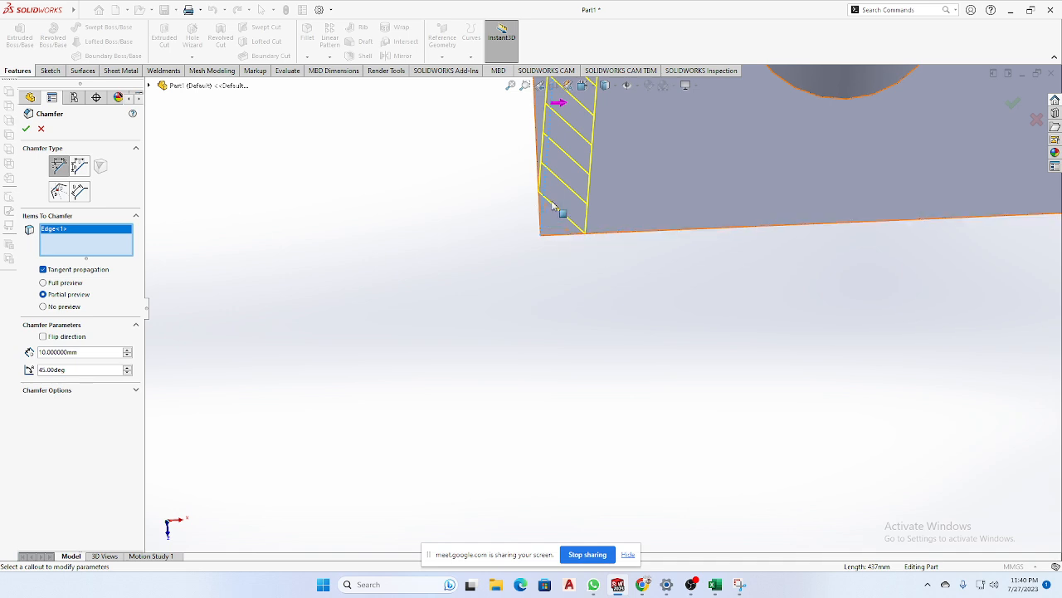
click(127, 368)
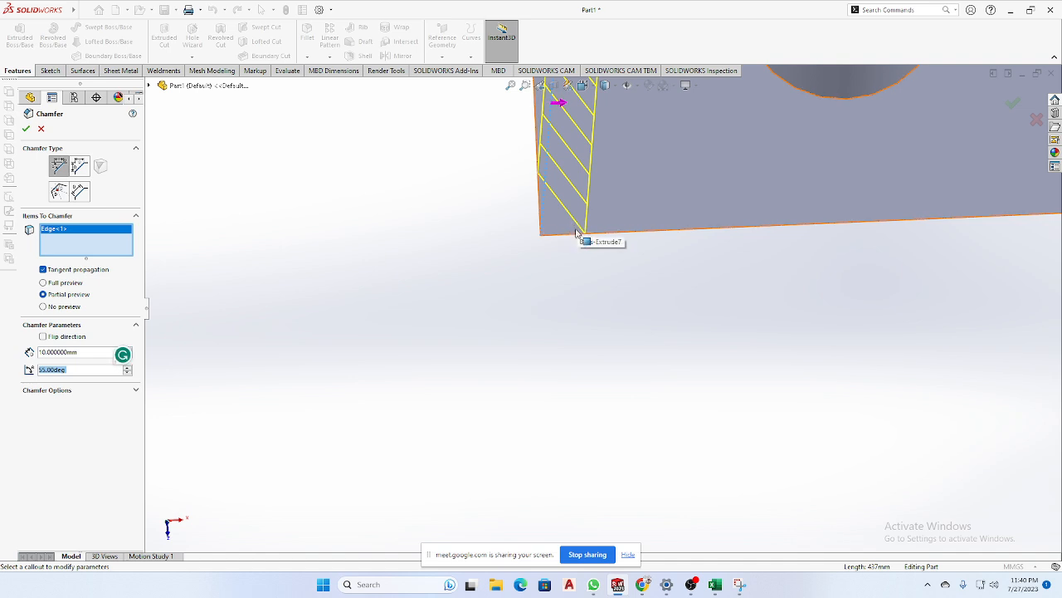
click(129, 370)
click(129, 367)
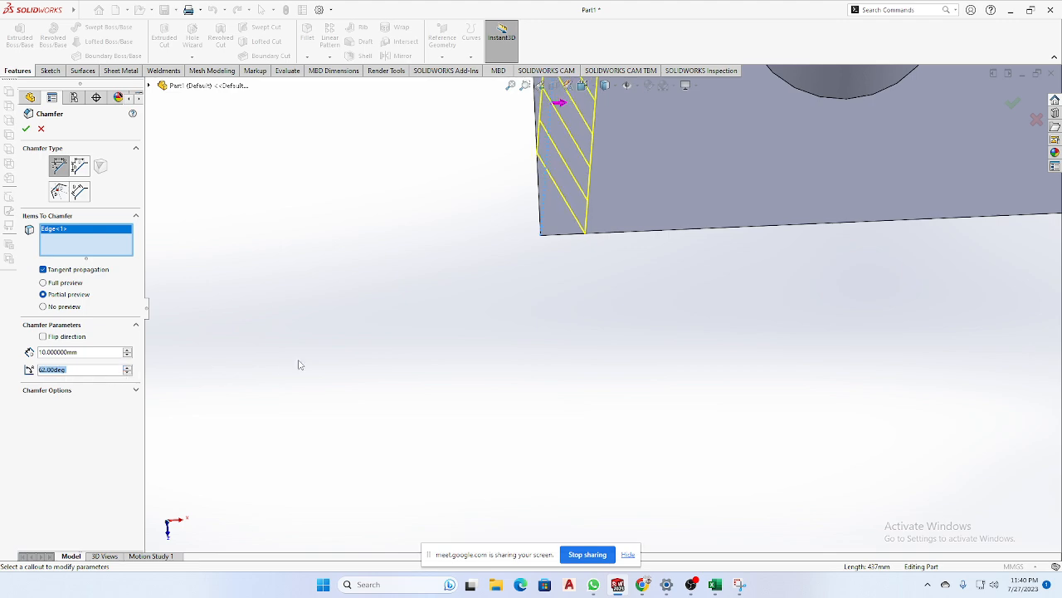
click(127, 350)
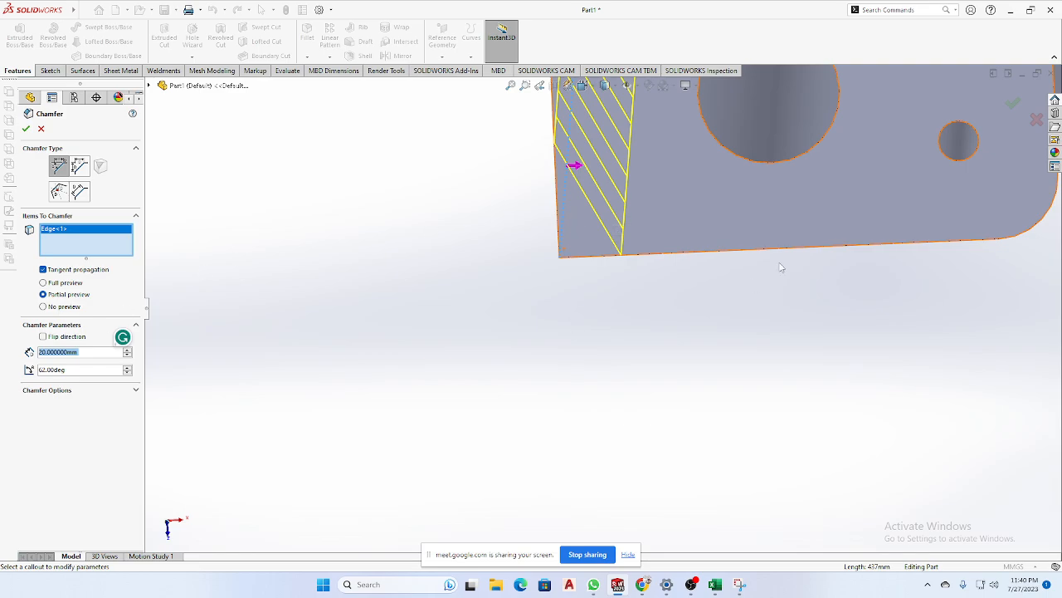
Check the chamfer preview from the Top view, move its distance and angle callout aside, and accept the chamfer.
middle_drag(582, 286, 659, 181)
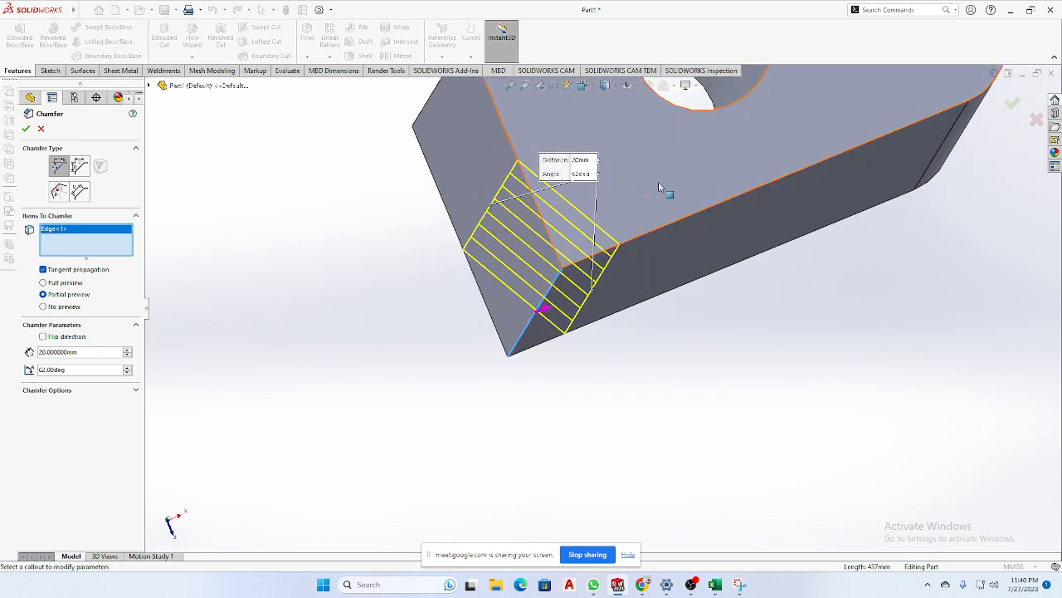
click(659, 181)
click(623, 219)
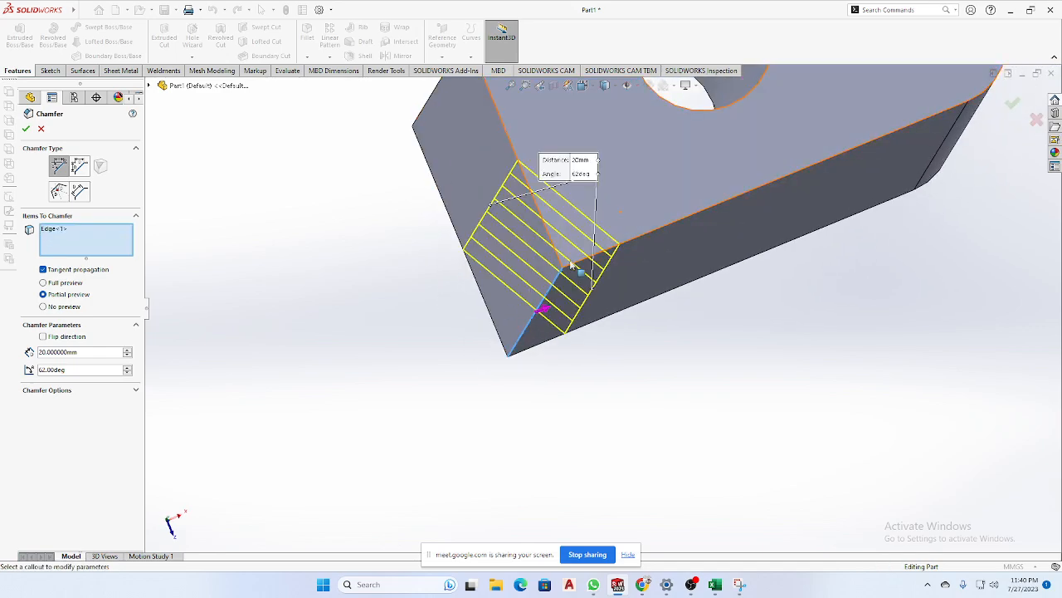
key(space)
key(ctrl+5)
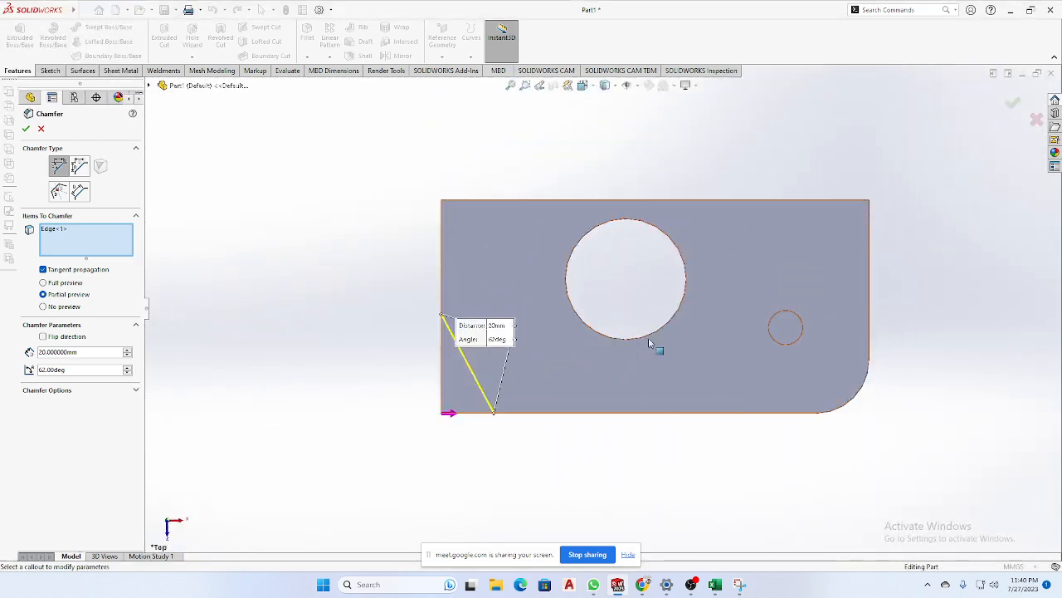
scroll(452, 420, down, 5)
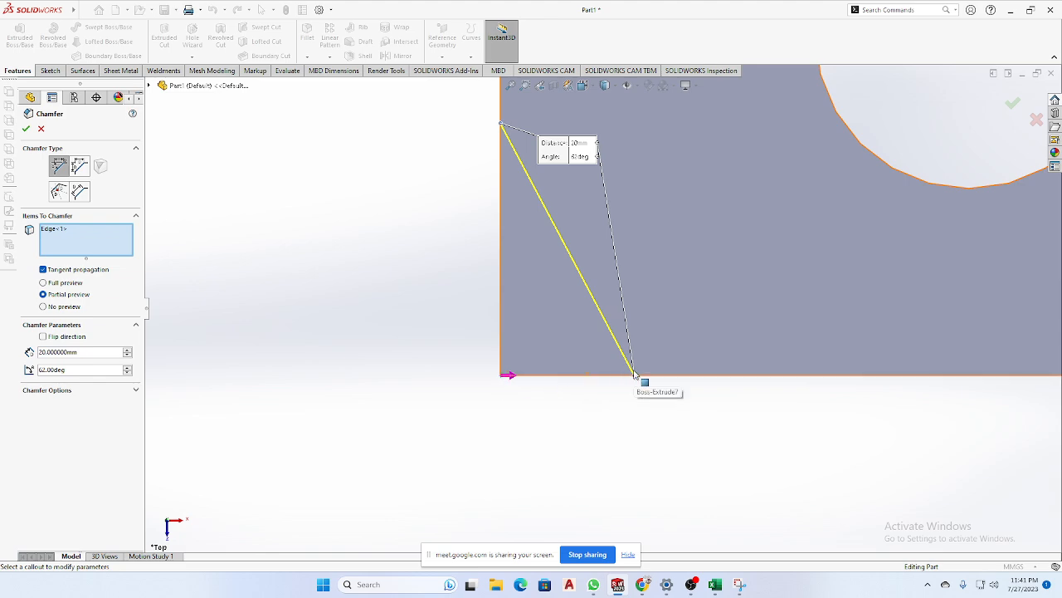
drag(569, 133, 738, 172)
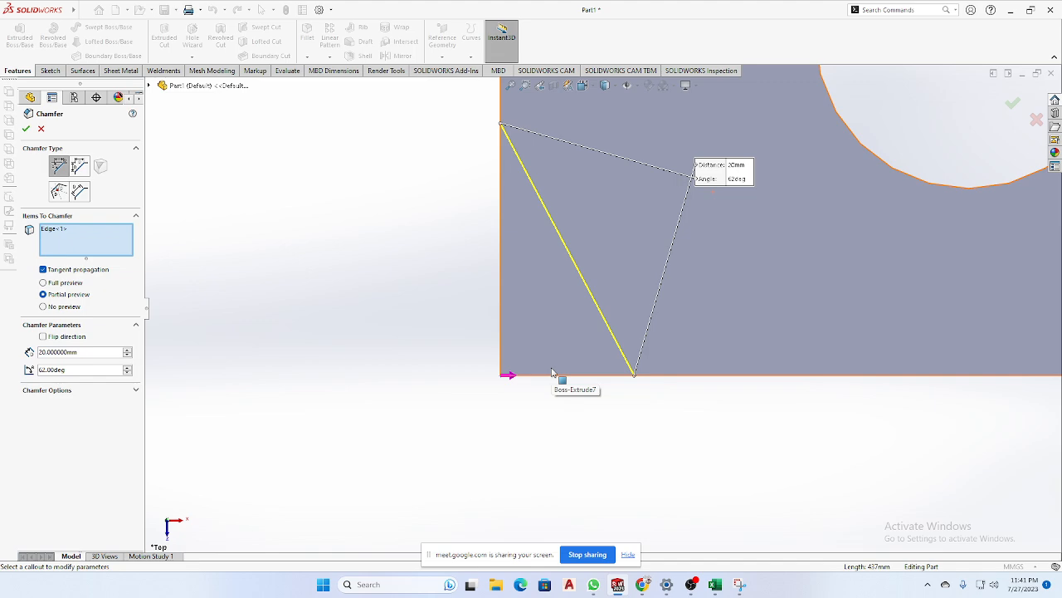
drag(726, 172, 681, 204)
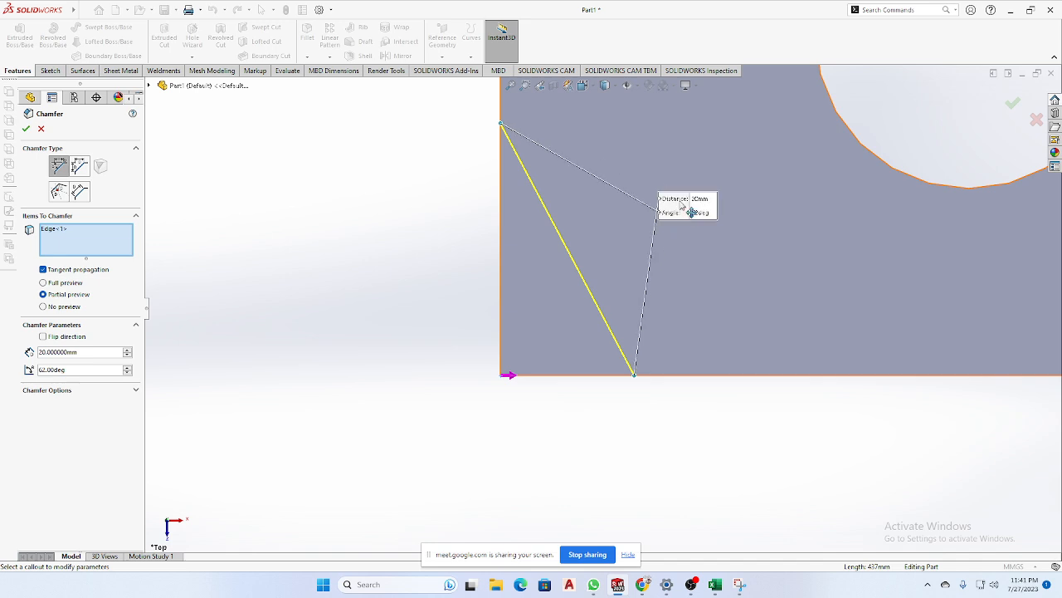
click(41, 128)
Sketch a closed triangle on the block's top face, tracing the corner removed by the chamfer.
click(719, 235)
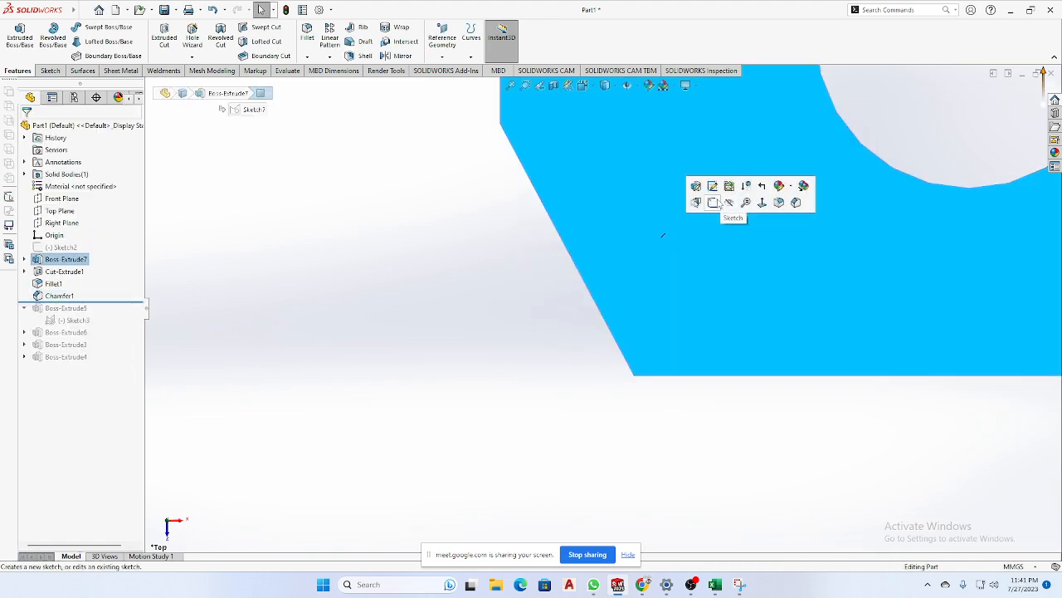
click(712, 203)
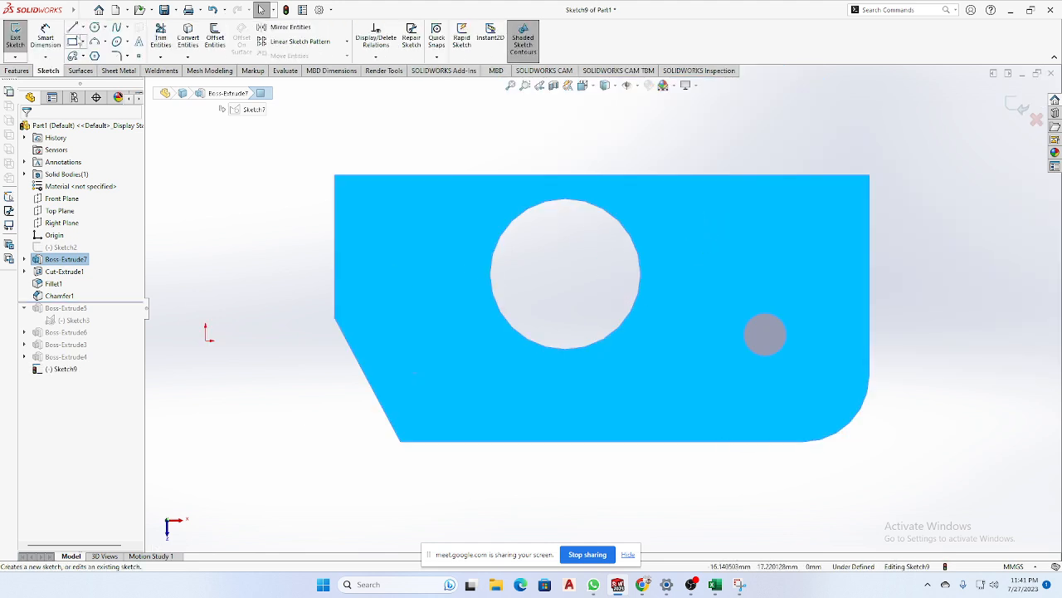
click(73, 28)
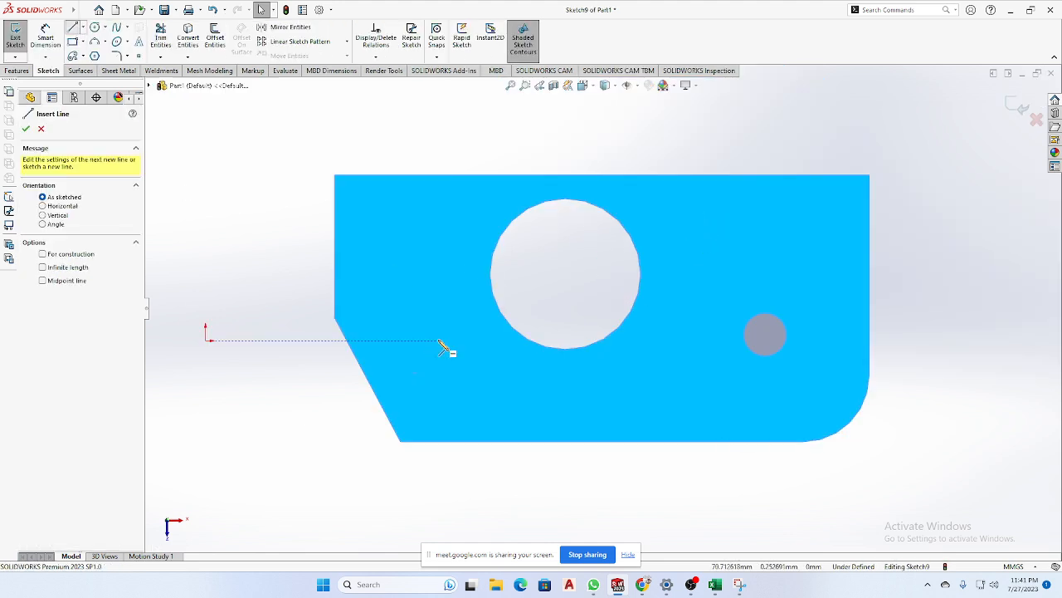
click(335, 319)
click(400, 441)
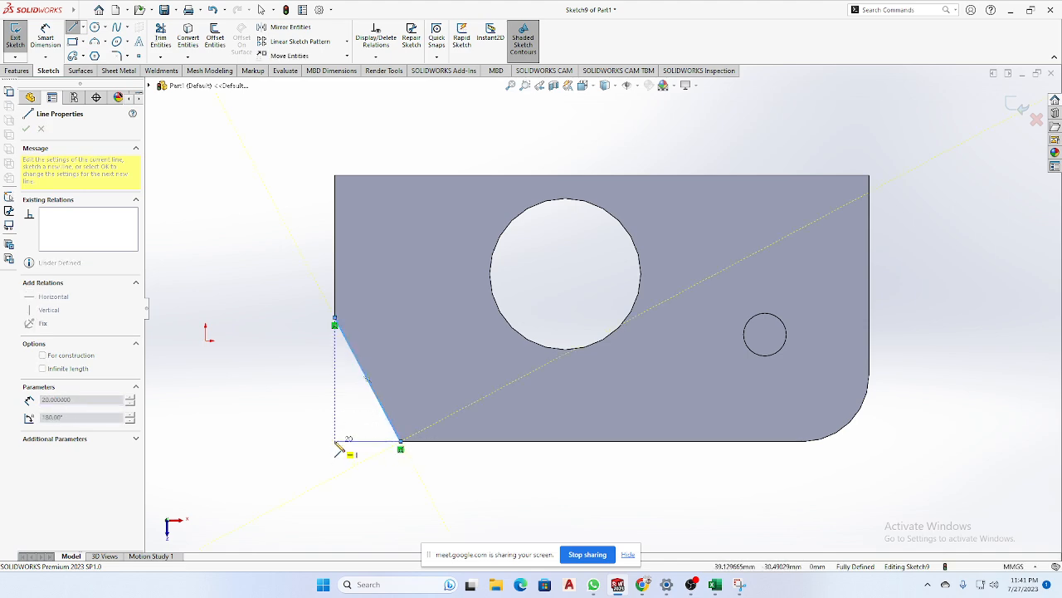
click(335, 440)
click(335, 318)
right_click(317, 243)
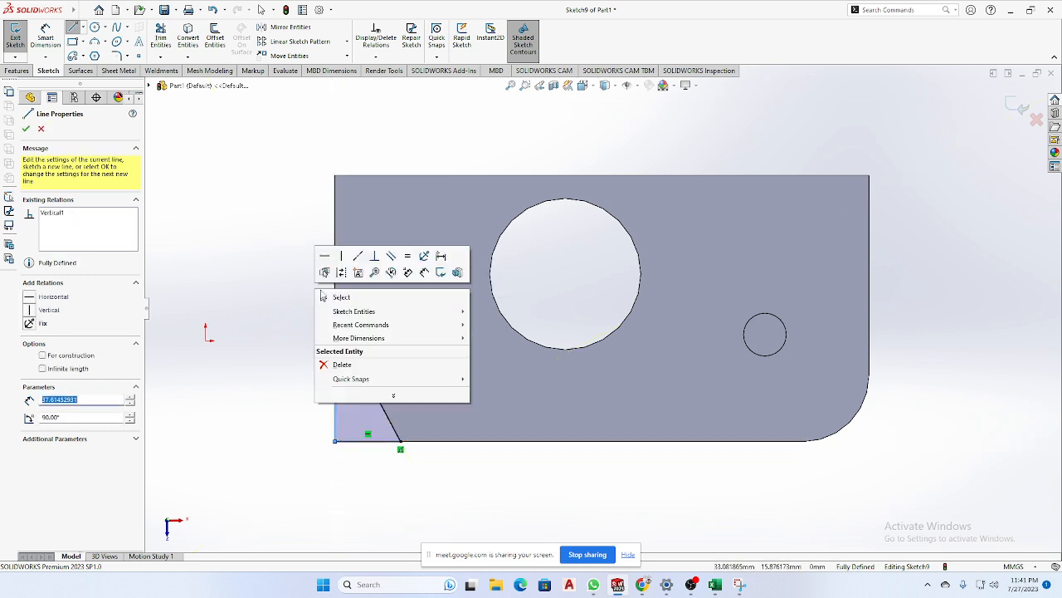
click(332, 266)
Try to dimension the horizontal side of the triangle, and cancel adding the dimension.
key(d)
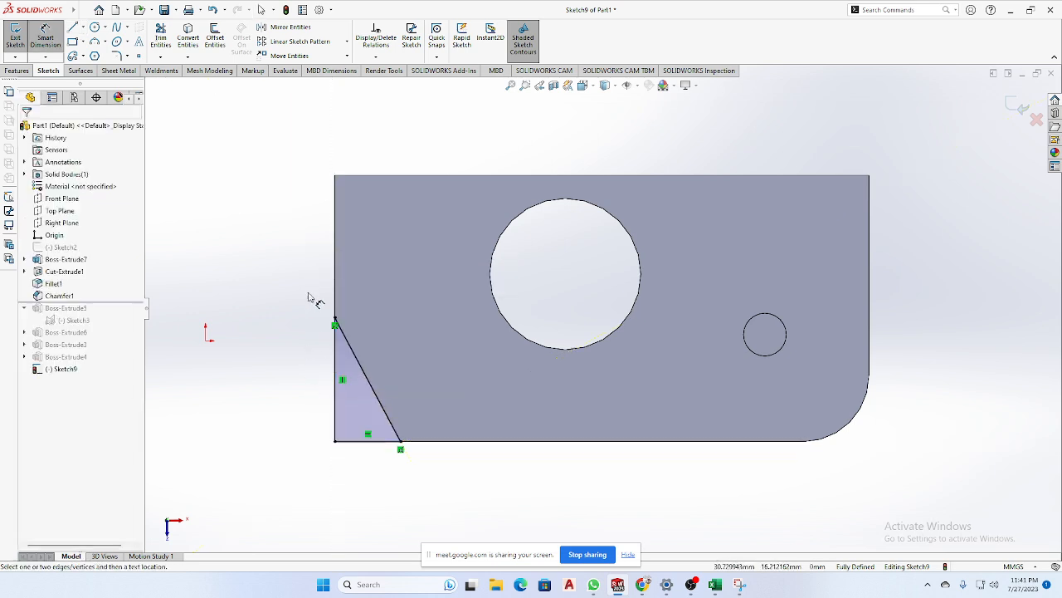
click(400, 440)
click(336, 441)
click(360, 488)
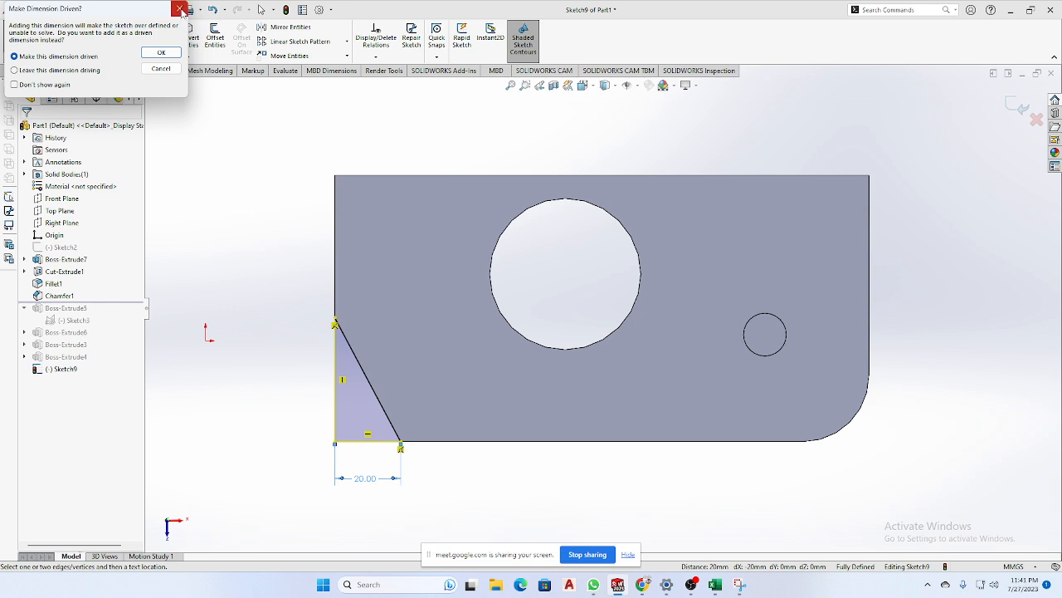
click(181, 12)
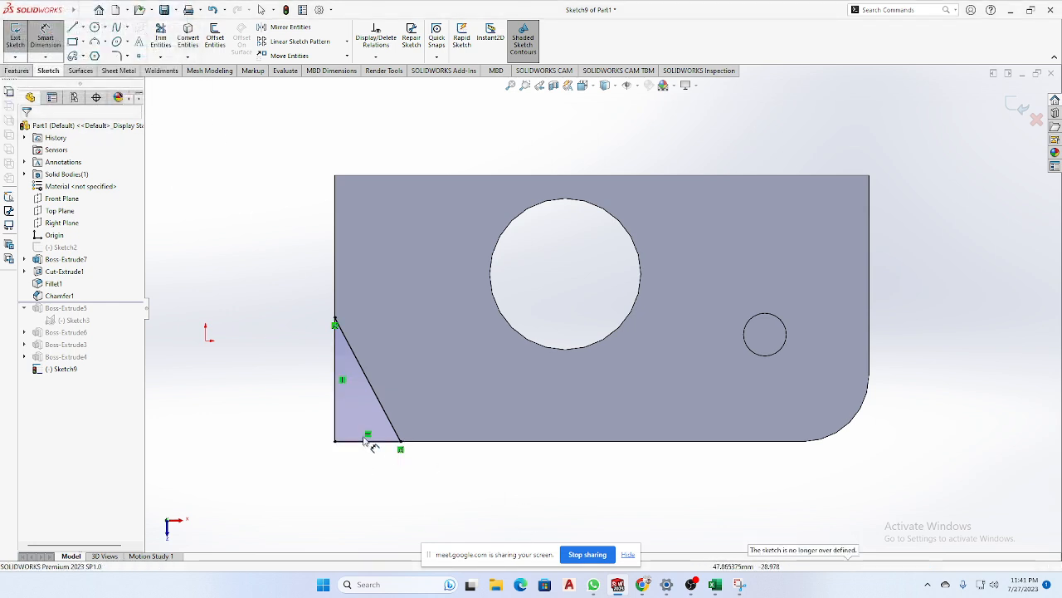
Try to dimension the angle between the triangle's horizontal and sloped sides, and discard the sketch.
click(395, 440)
click(391, 423)
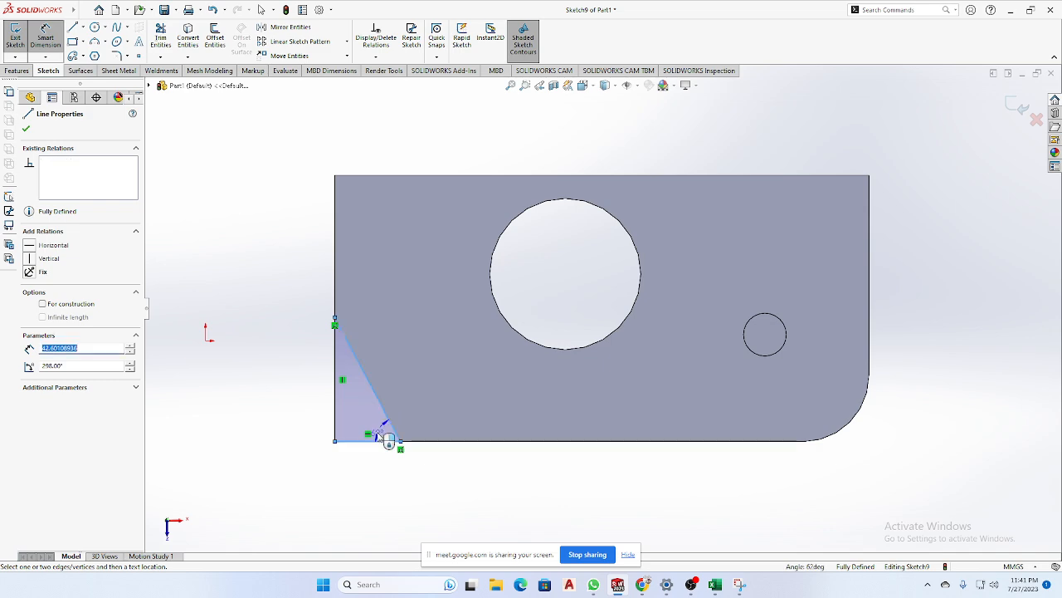
click(380, 428)
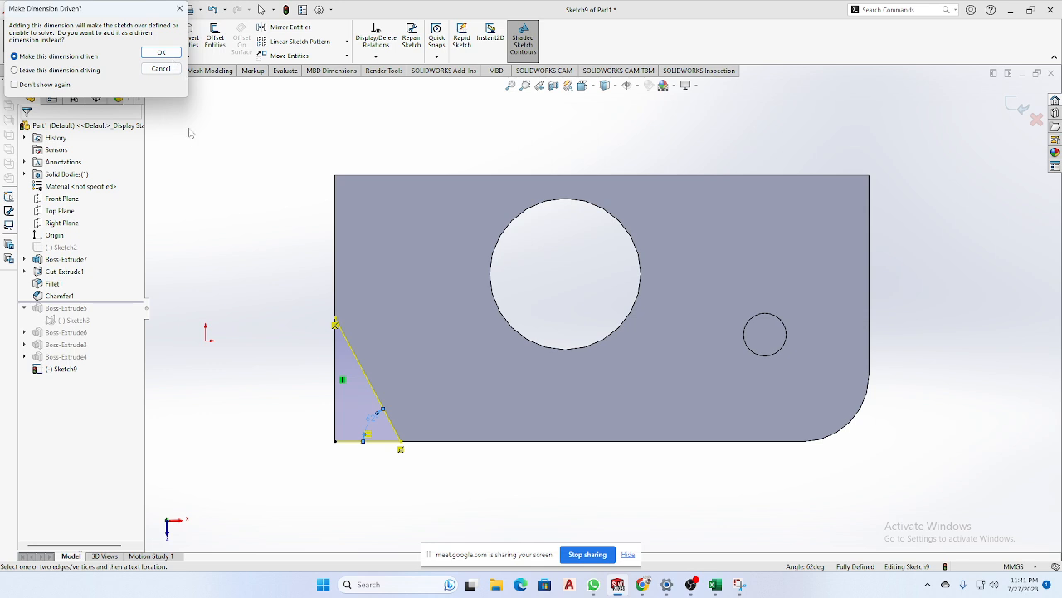
click(181, 10)
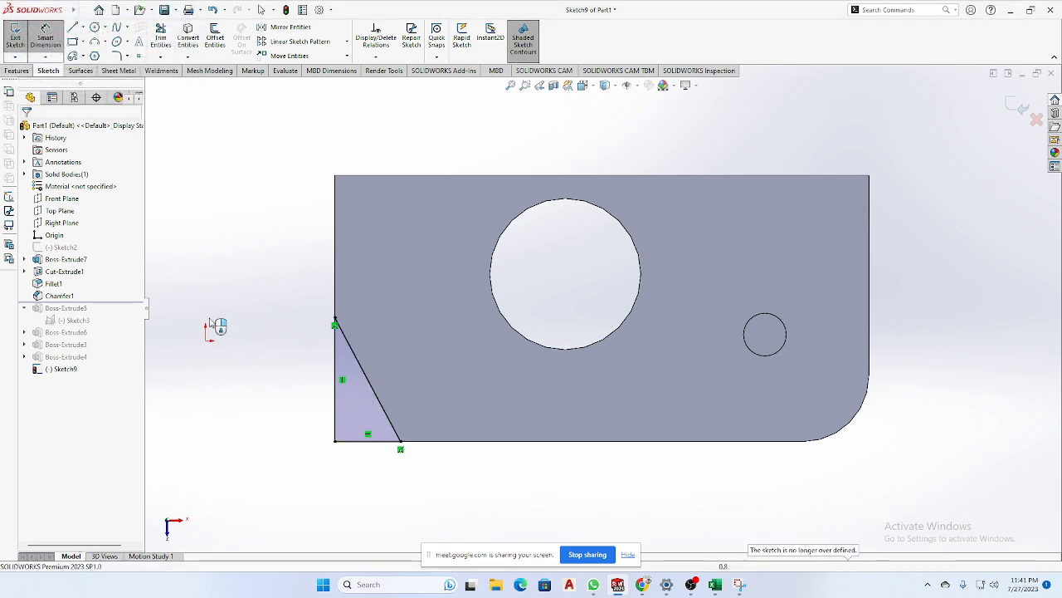
click(1033, 119)
click(556, 293)
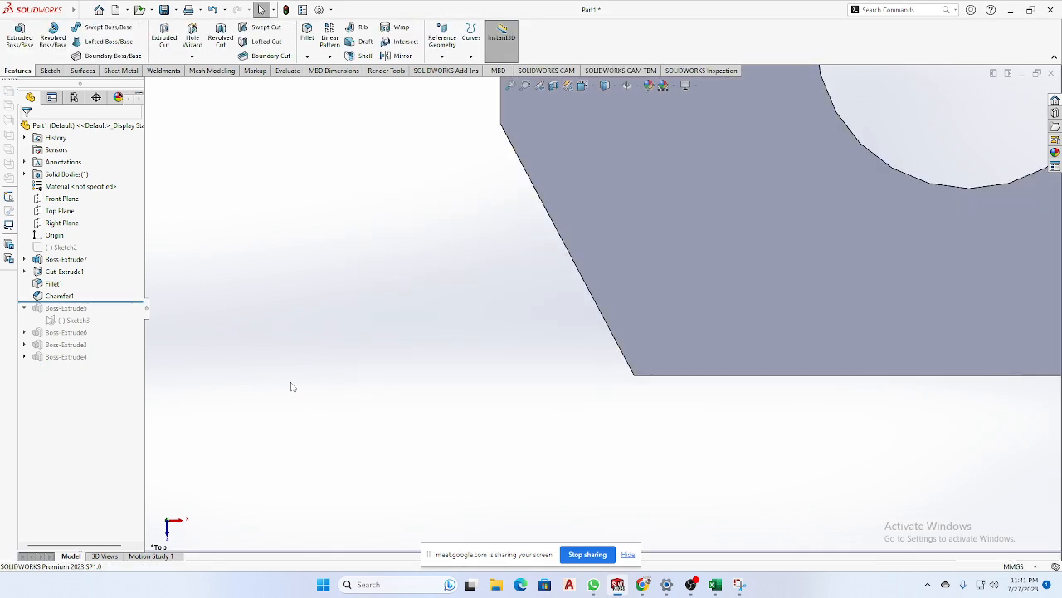
Edit the block's existing chamfer, set its angle to 60 degrees, and accept the change.
click(71, 296)
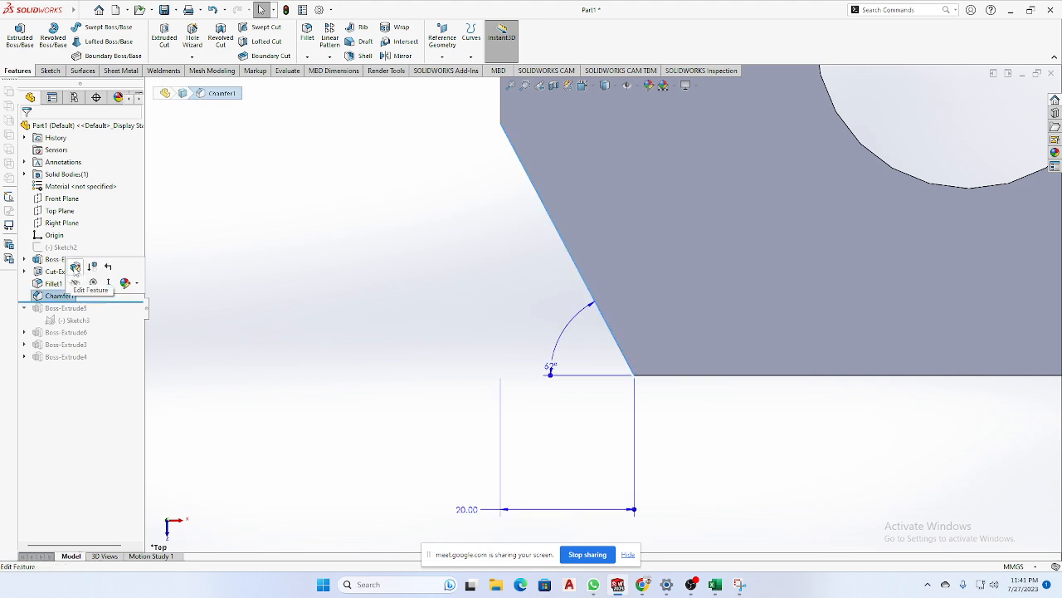
click(75, 266)
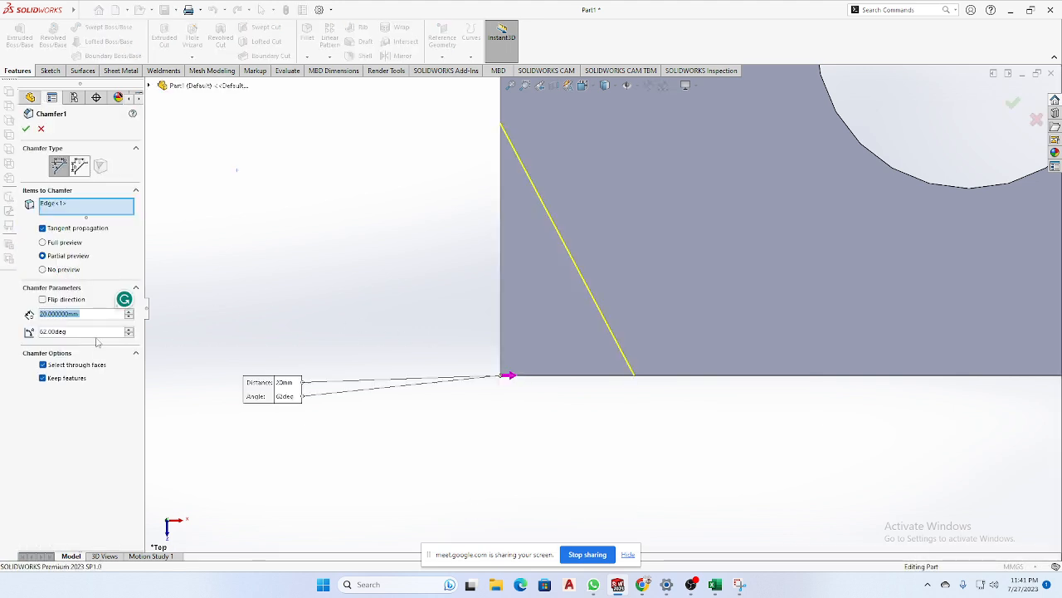
scroll(486, 358, up, 3)
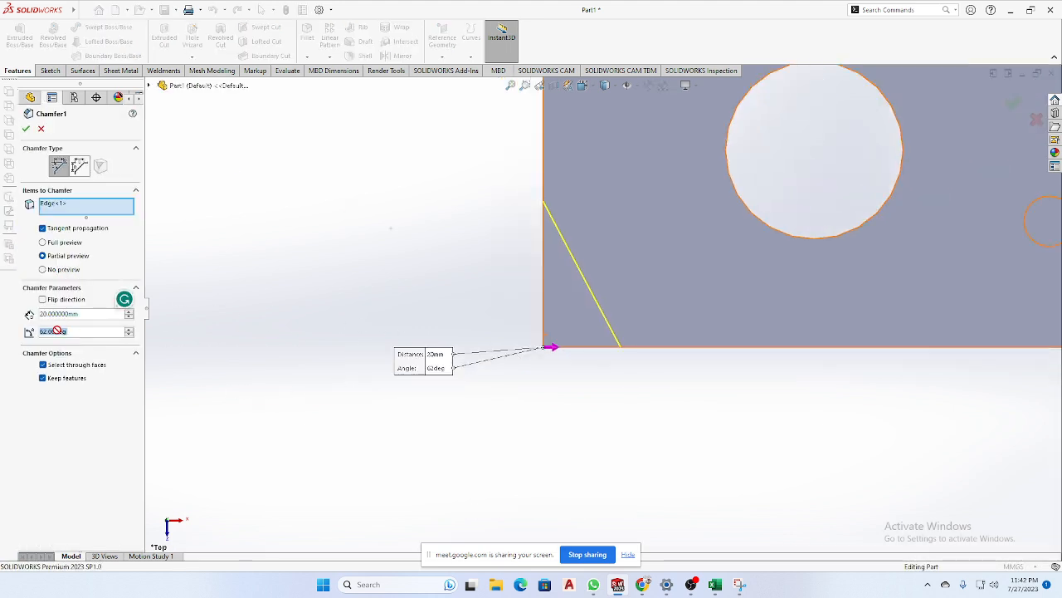
key(Tab)
text(60)
key(Return)
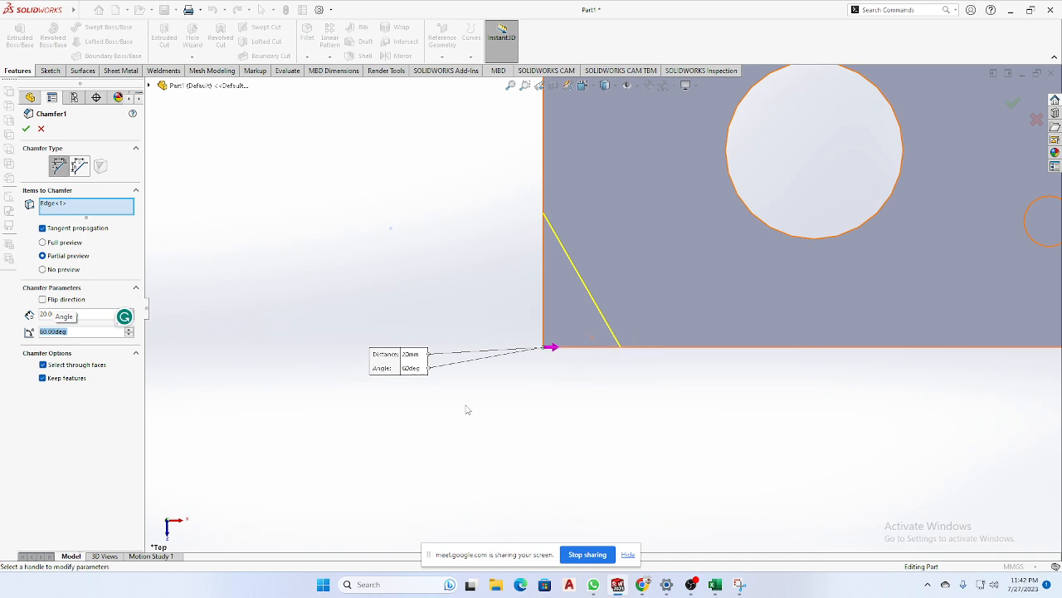
scroll(498, 346, up, 6)
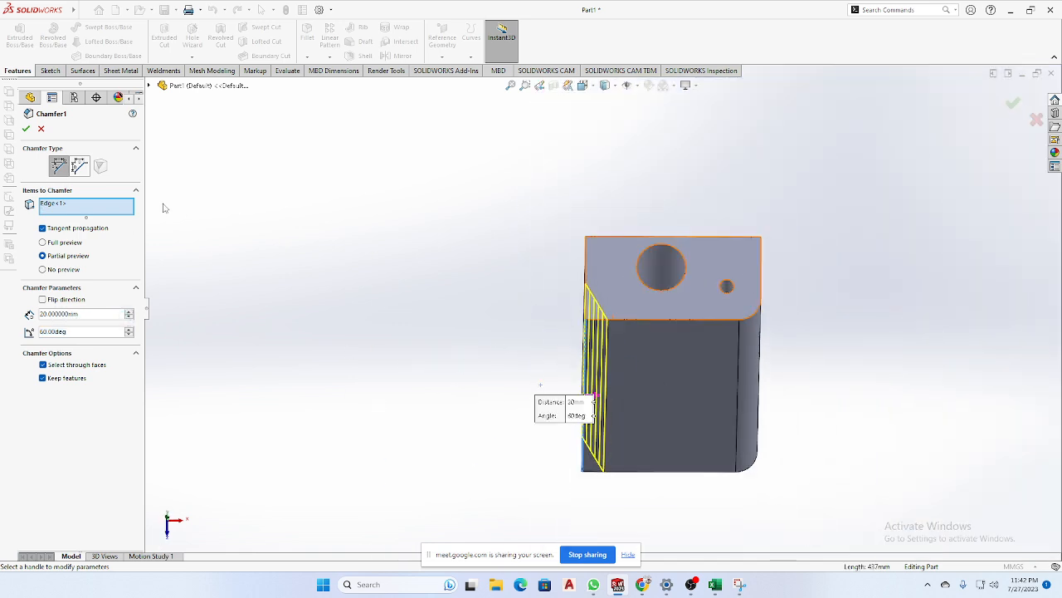
click(26, 129)
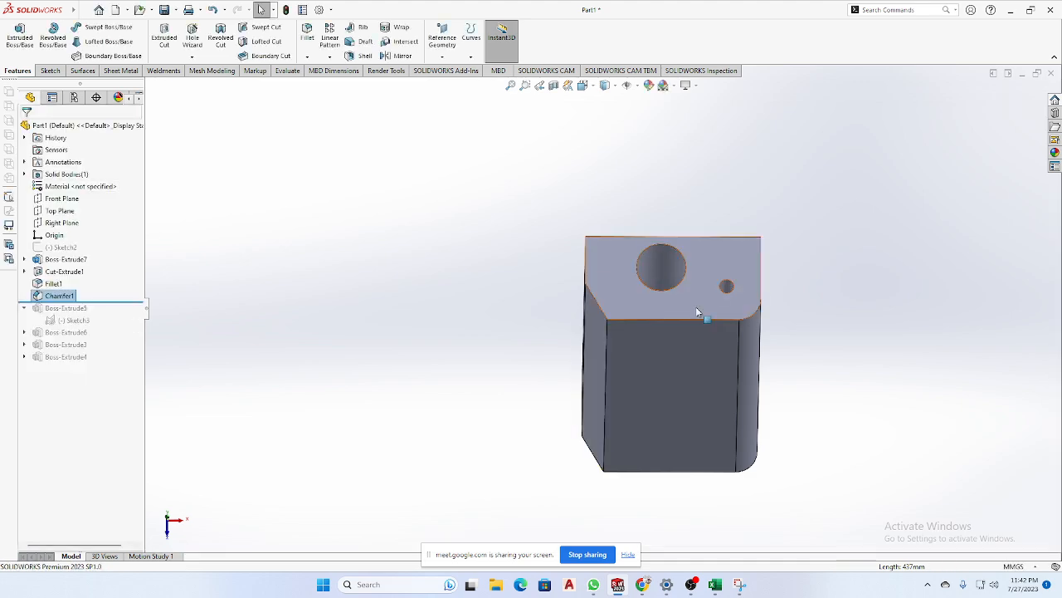
middle_drag(697, 312, 555, 314)
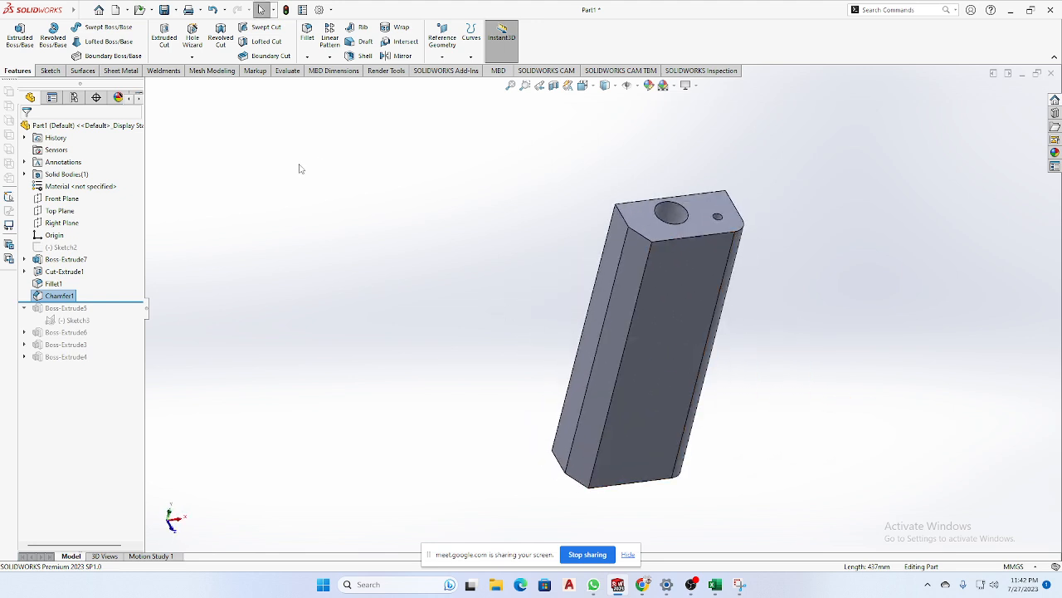
Reopen the chamfer for editing and try the asymmetric distance-distance type, checking the preview close up at the block's corner.
click(59, 295)
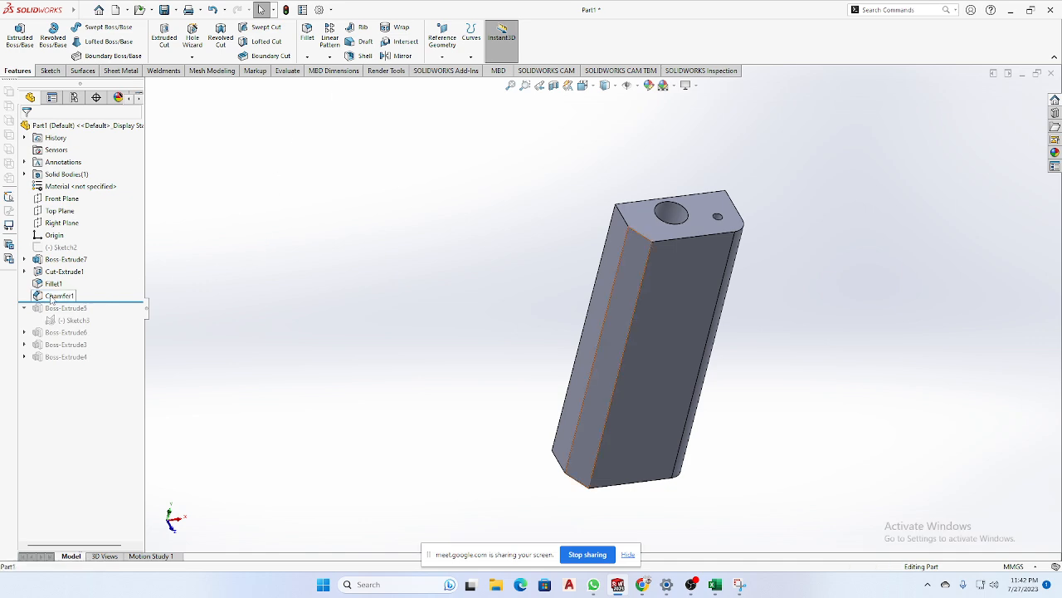
click(59, 262)
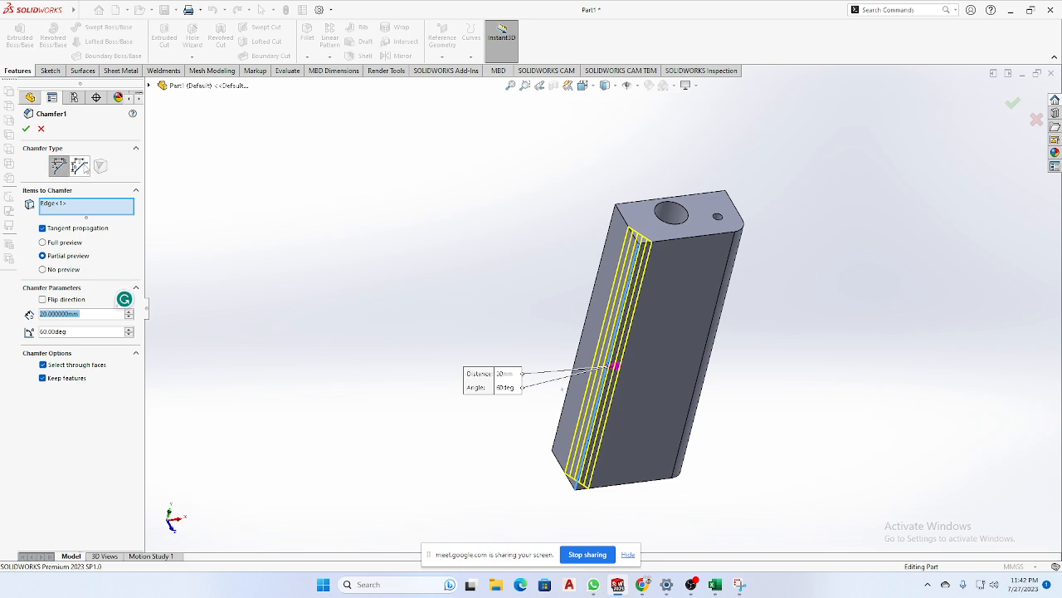
click(79, 167)
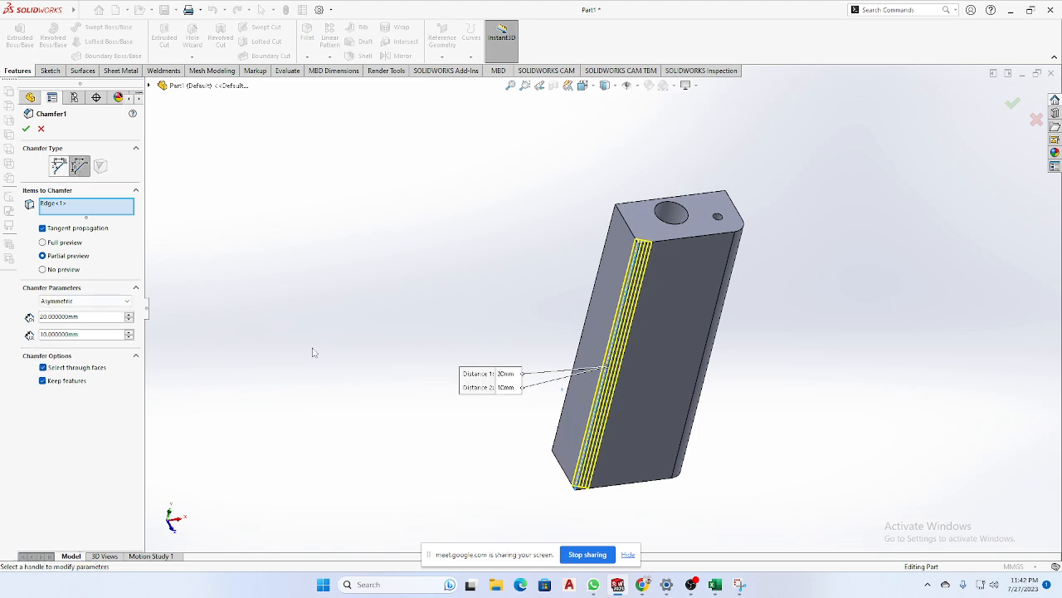
scroll(656, 257, down, 3)
middle_drag(656, 258, 642, 403)
scroll(596, 284, down, 4)
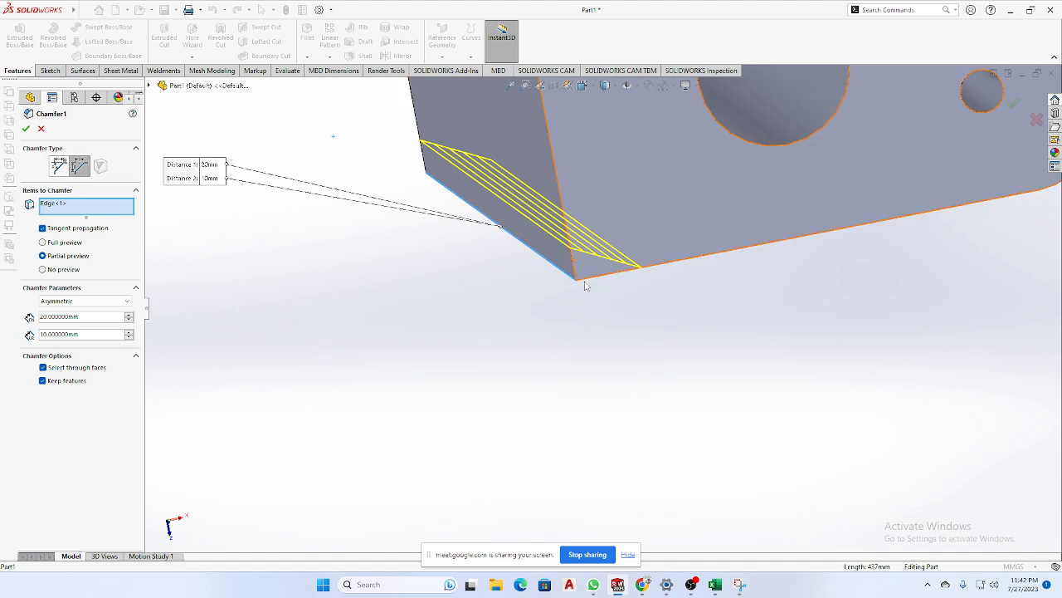
Try a Distance 2 of 50 mm for the asymmetric chamfer and check its preview.
click(86, 335)
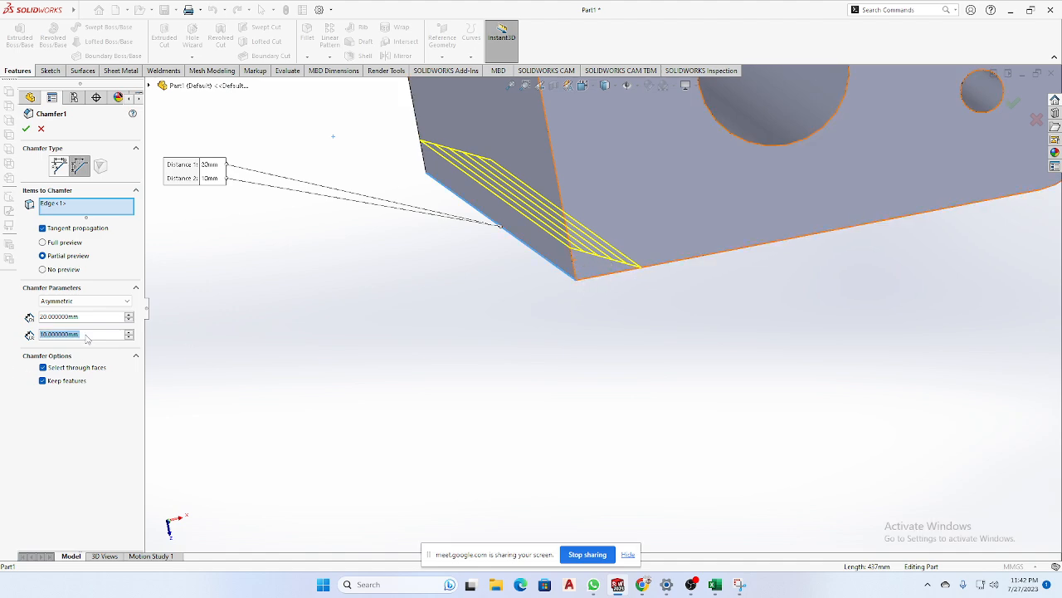
text(50)
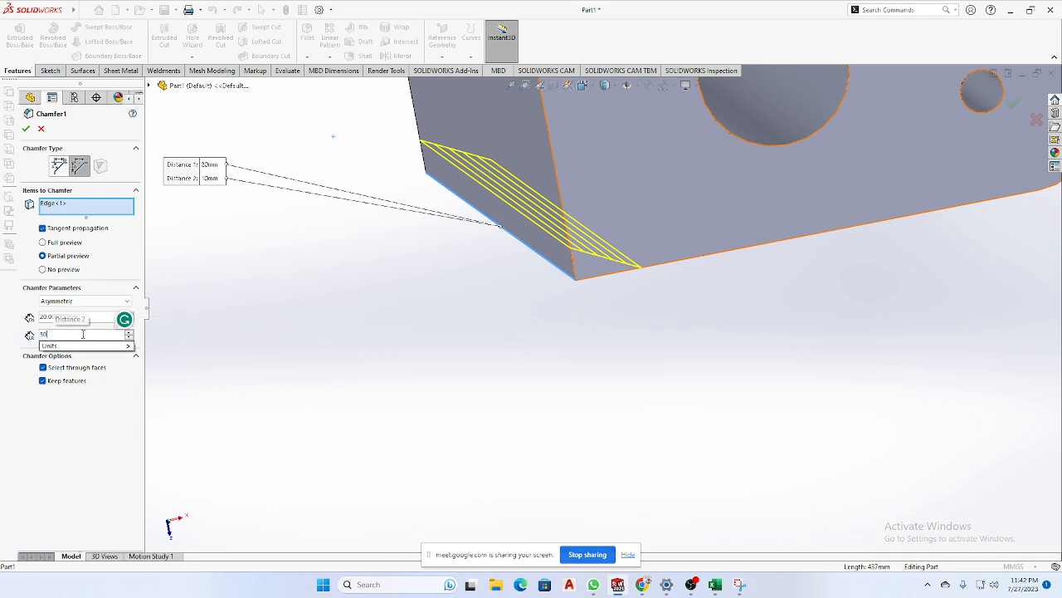
key(Return)
middle_drag(455, 422, 481, 415)
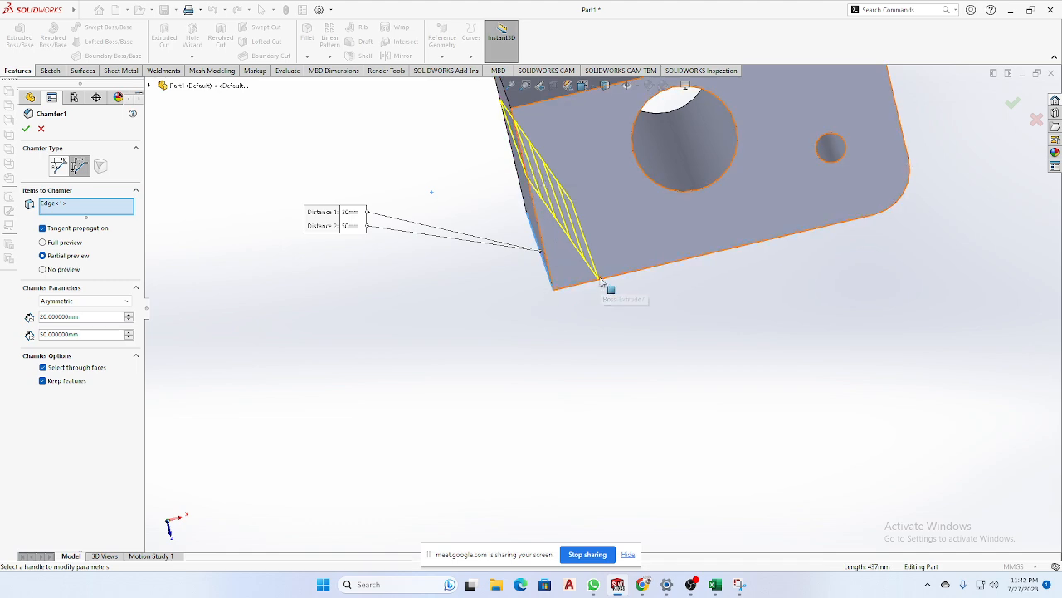
Compare the angle-distance and distance-distance chamfer types on the selected edge, and leave the chamfer edit without keeping it.
click(58, 166)
click(79, 166)
click(58, 166)
click(79, 166)
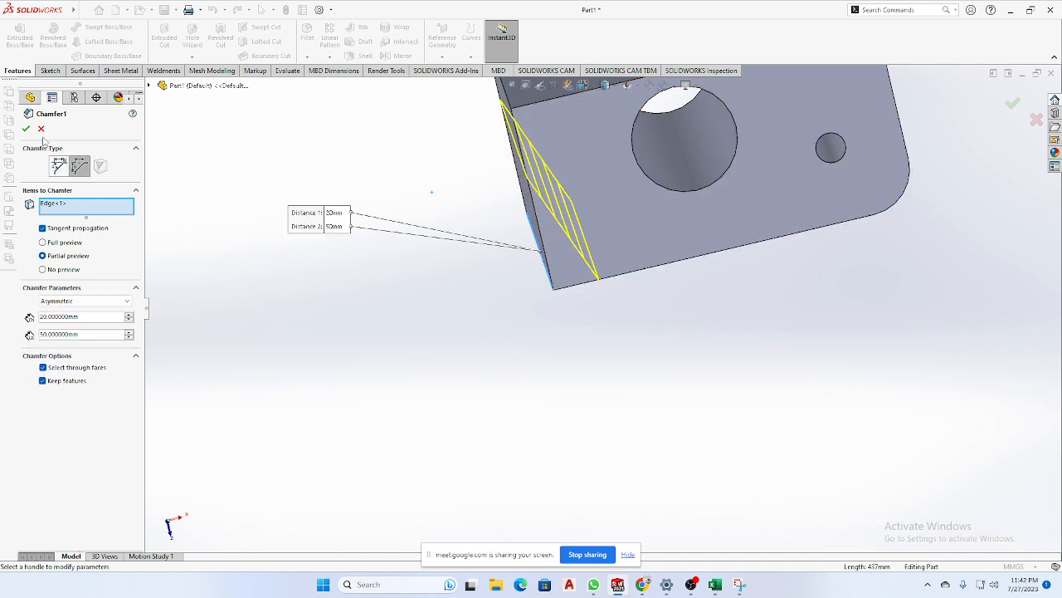
click(26, 128)
Open the existing fillet for editing, examine its type options and preview from several angles, and cancel the edit.
middle_drag(196, 292, 928, 241)
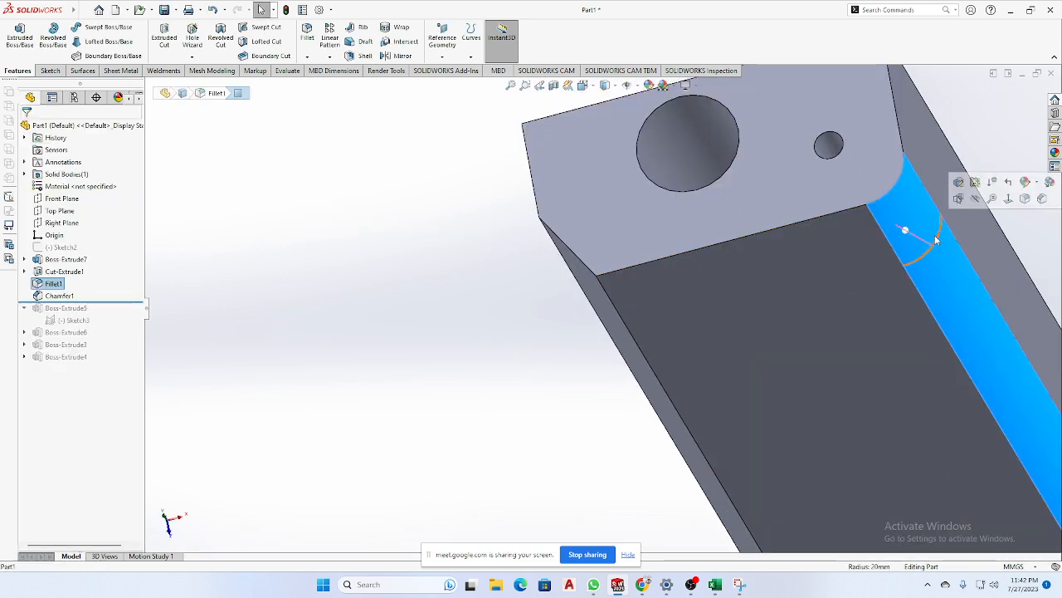
click(59, 284)
click(71, 249)
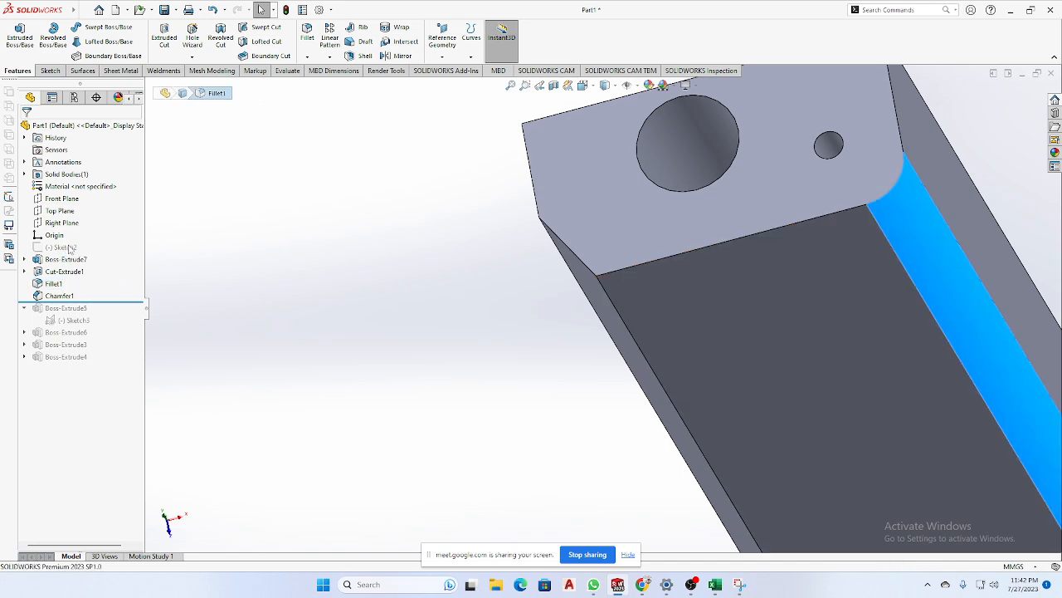
scroll(695, 384, up, 4)
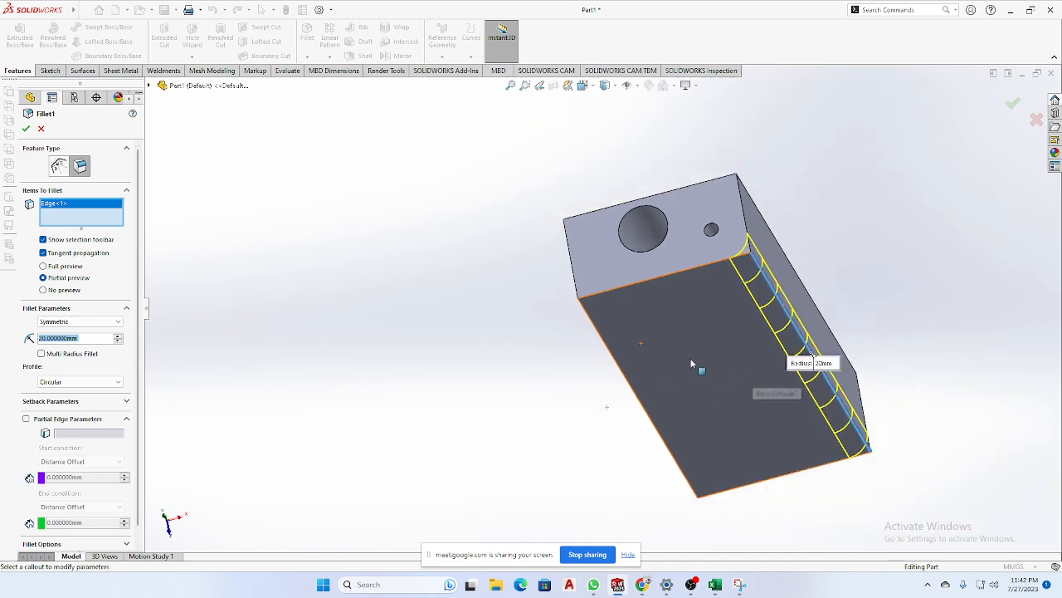
middle_drag(692, 366, 655, 366)
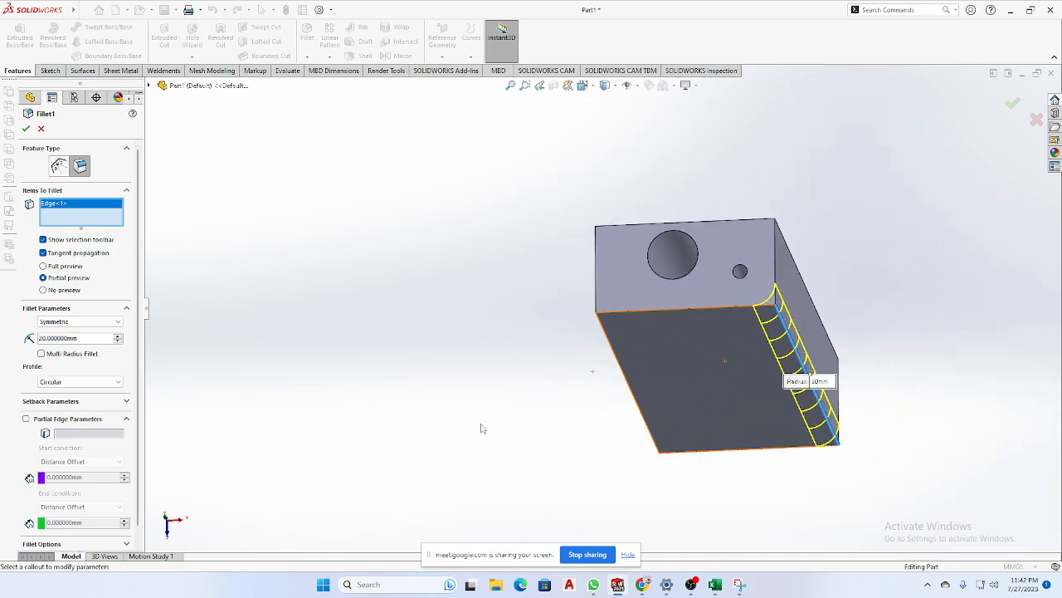
middle_drag(483, 428, 797, 470)
scroll(813, 384, up, 3)
scroll(813, 382, down, 4)
scroll(617, 309, down, 3)
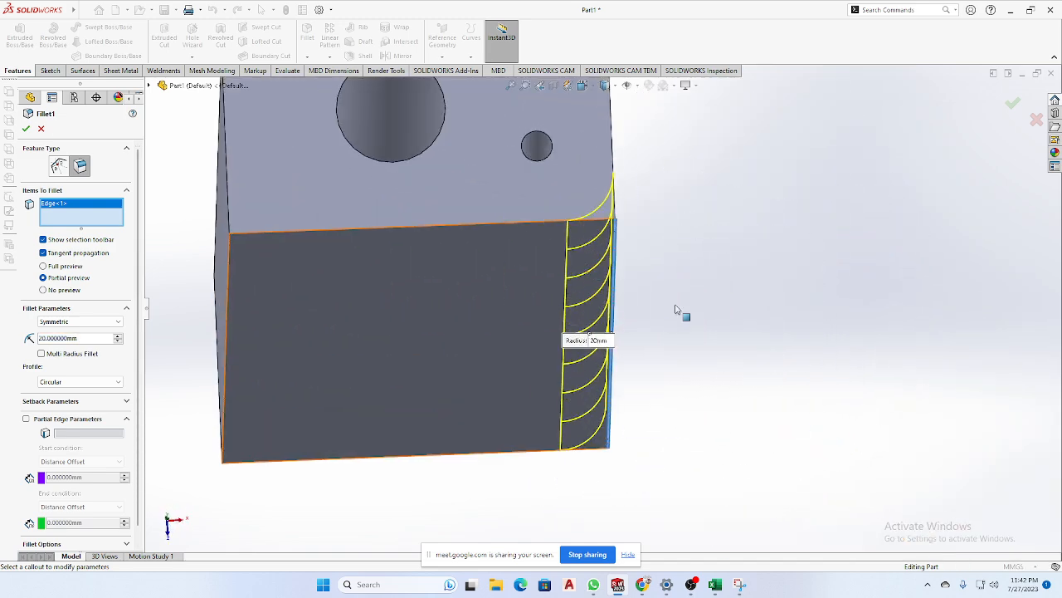
scroll(676, 310, up, 2)
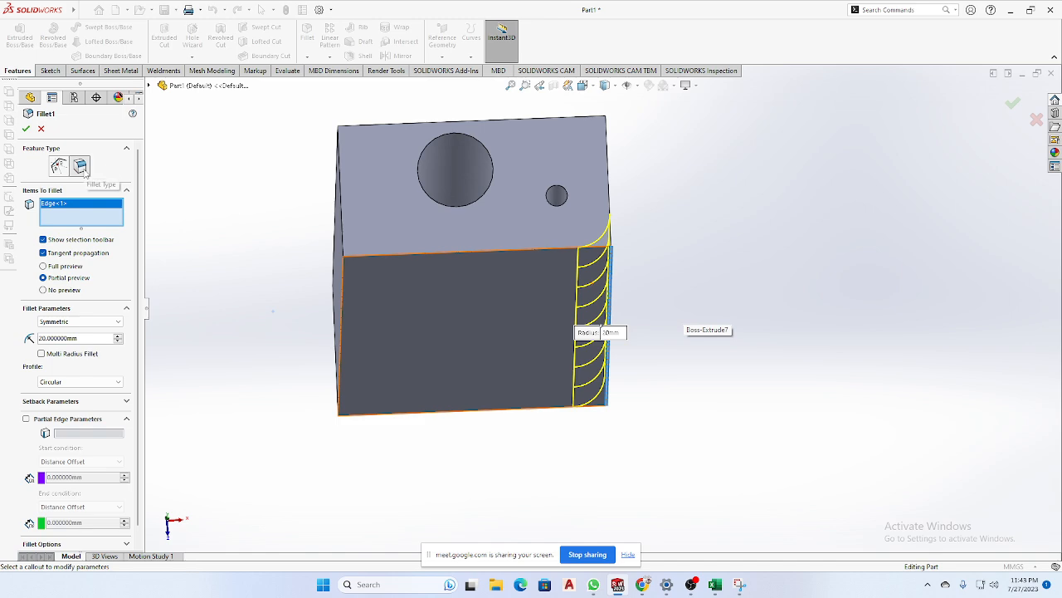
click(41, 130)
Start a symmetric 20 mm fillet on the block's sharp long edge between the wide back face and the narrow side face.
middle_drag(258, 228, 278, 340)
click(488, 340)
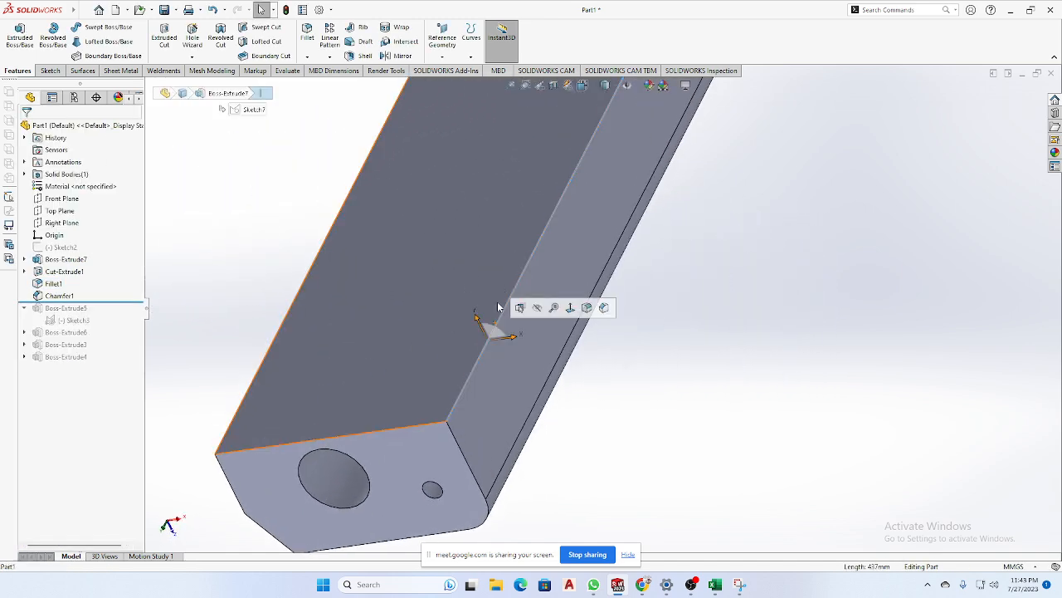
click(307, 56)
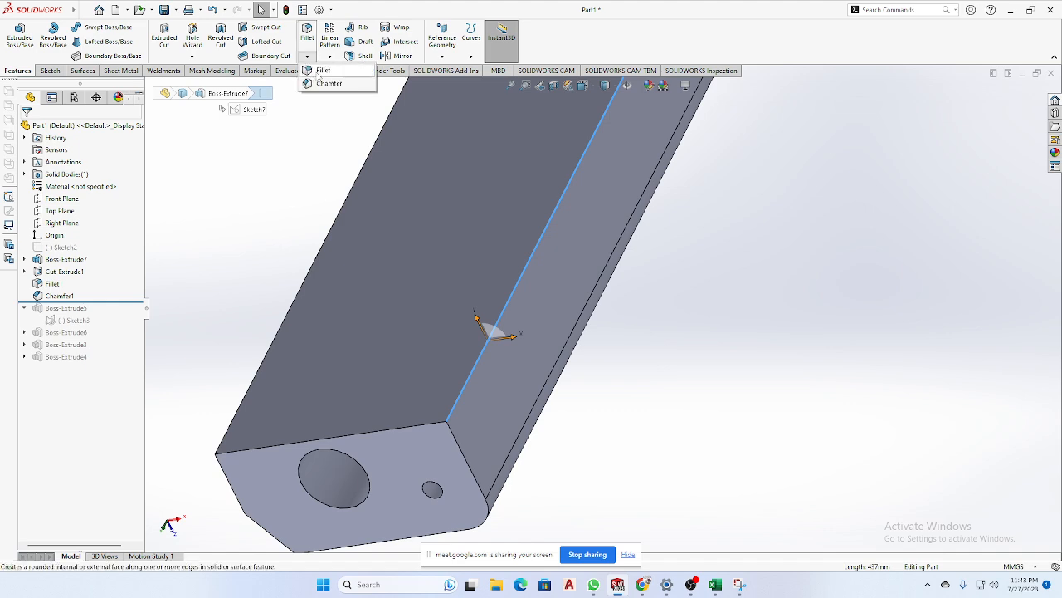
click(319, 70)
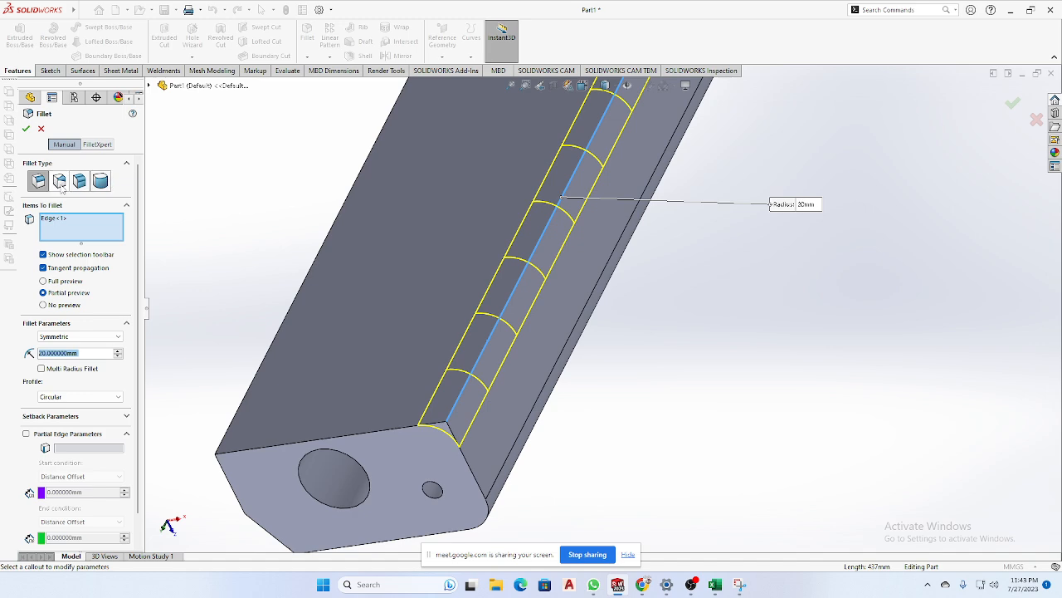
scroll(505, 320, up, 4)
middle_drag(557, 353, 540, 286)
scroll(522, 186, down, 4)
scroll(522, 185, up, 2)
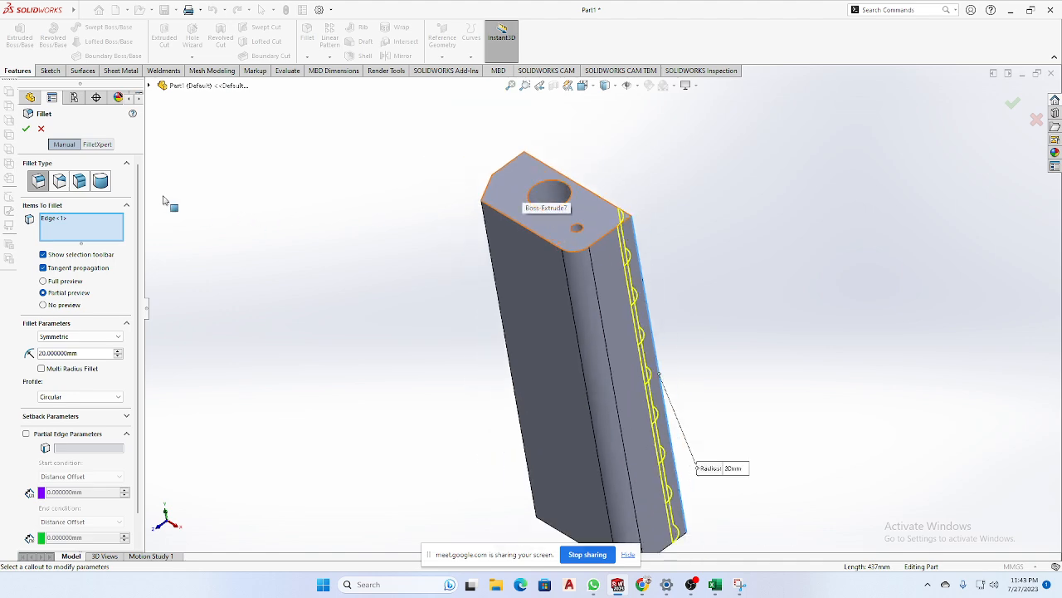
Switch to a full round fillet, assigning the wide back face as center face and the two adjoining narrow faces as side faces.
click(101, 180)
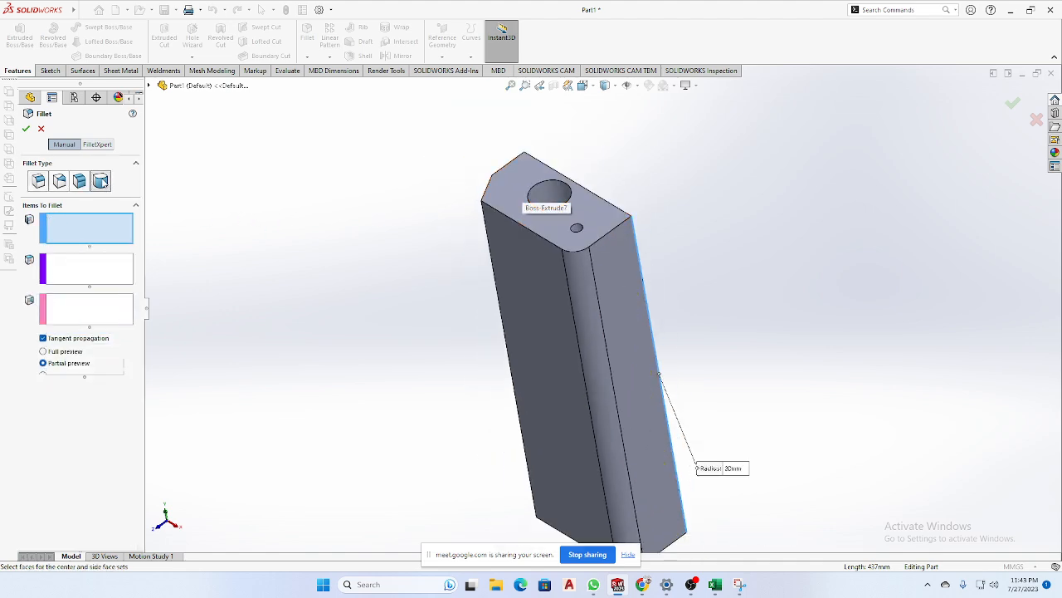
scroll(538, 333, up, 2)
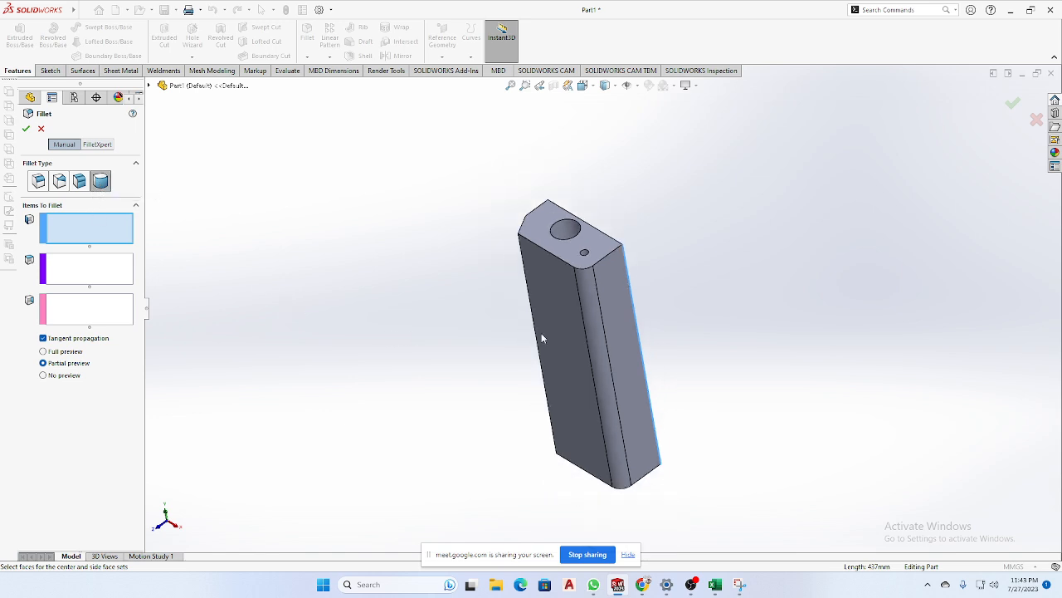
scroll(712, 290, down, 4)
middle_drag(704, 291, 535, 226)
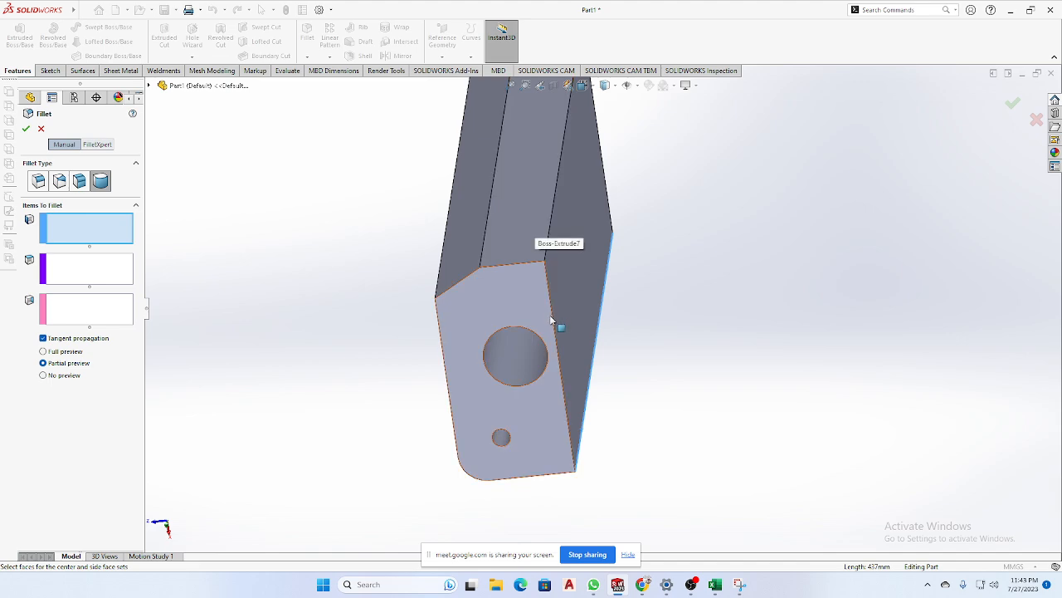
middle_drag(585, 469, 554, 328)
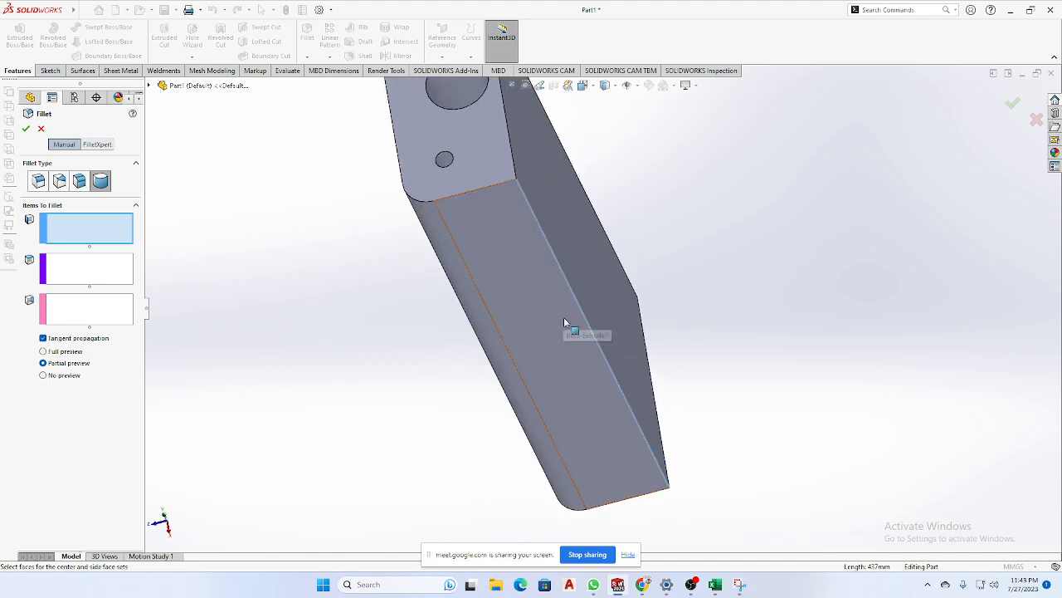
scroll(564, 322, up, 3)
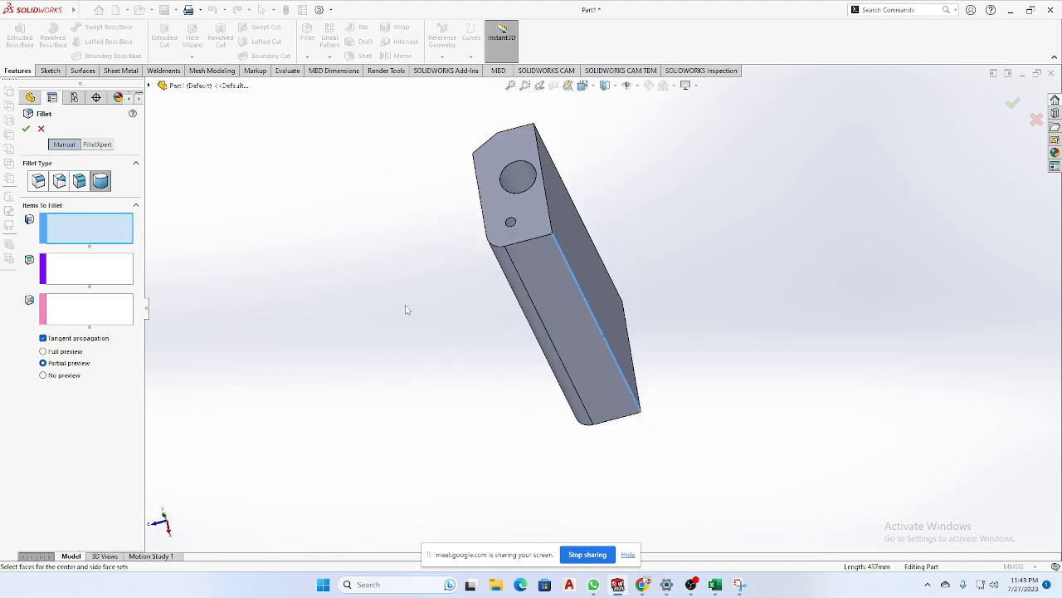
click(564, 313)
click(575, 254)
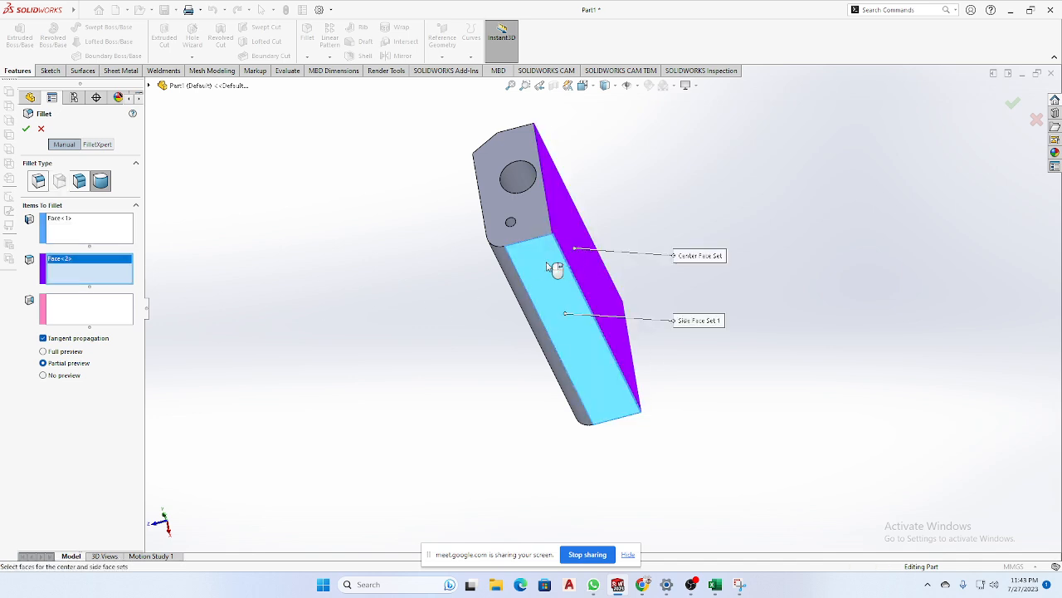
middle_drag(555, 268, 379, 371)
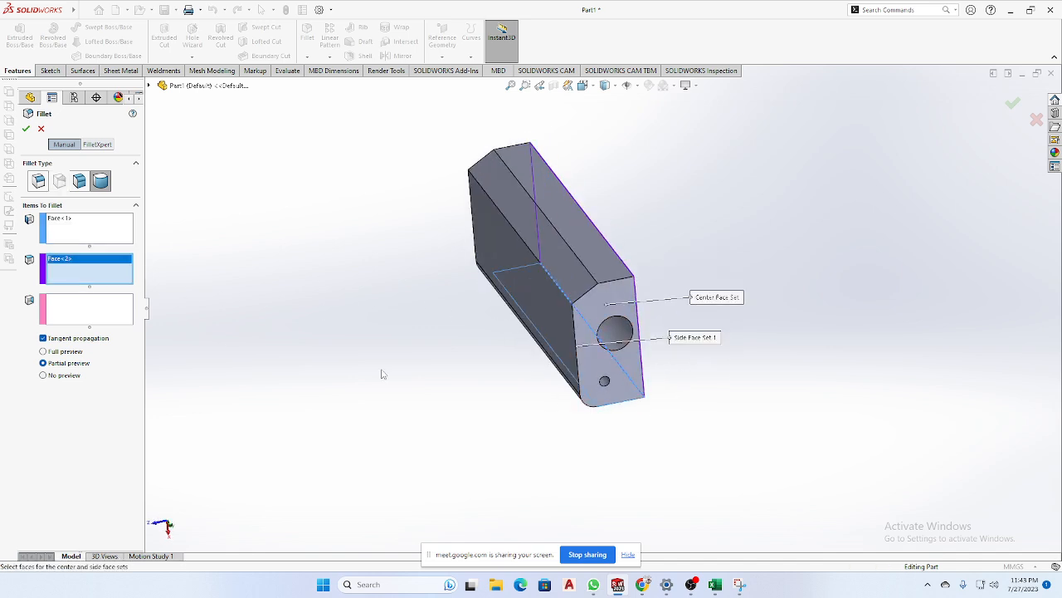
click(607, 249)
middle_drag(607, 249, 420, 233)
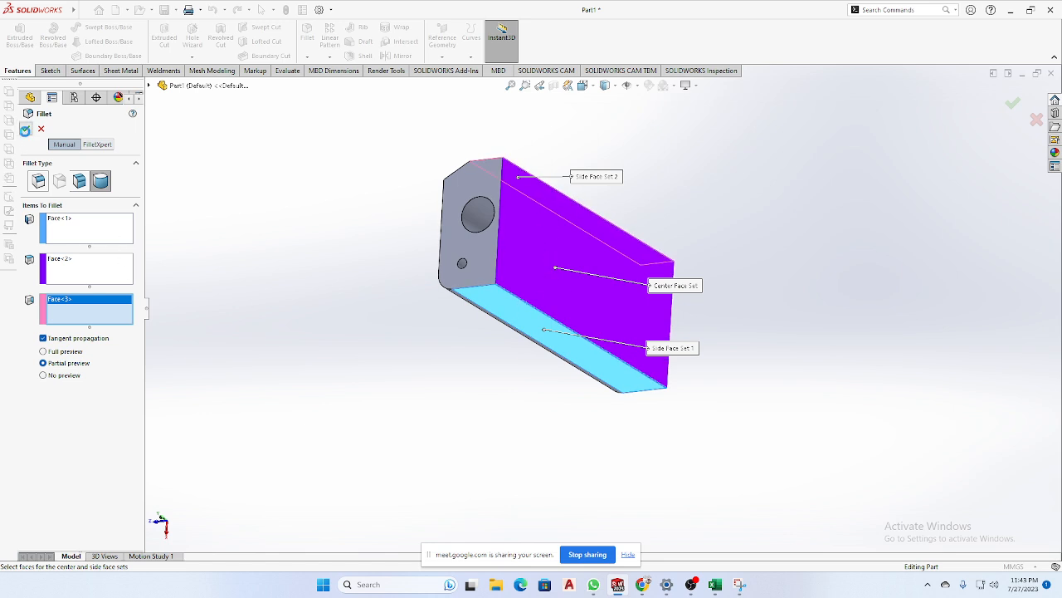
Try to apply the full round fillet across the three face sets, and cancel the fillet command.
click(25, 130)
middle_drag(547, 267, 583, 267)
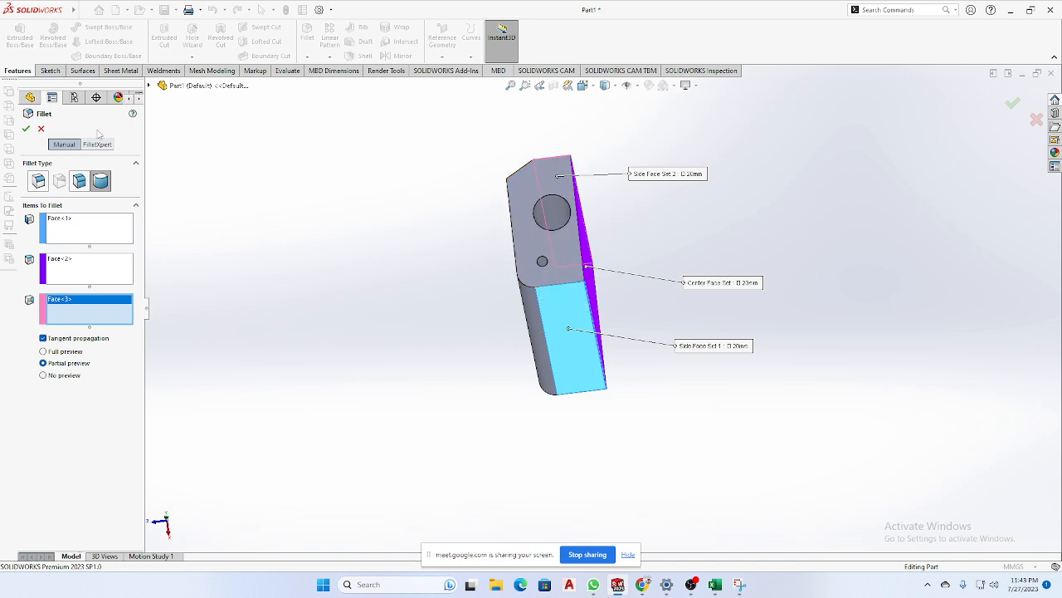
click(40, 129)
Delete the existing 20 mm fillet from the block's long edge.
middle_drag(326, 211, 629, 268)
click(616, 255)
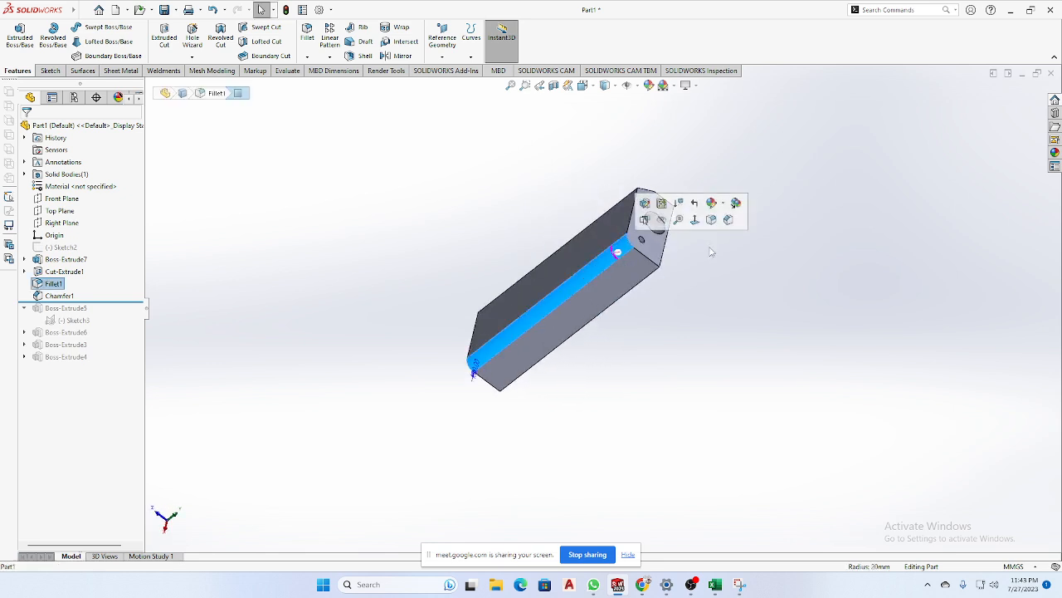
key(Delete)
click(599, 237)
Start a full round fillet, assigning one wide face as the first side face set and the adjoining narrow face as the center face set.
middle_drag(778, 291, 689, 308)
click(309, 57)
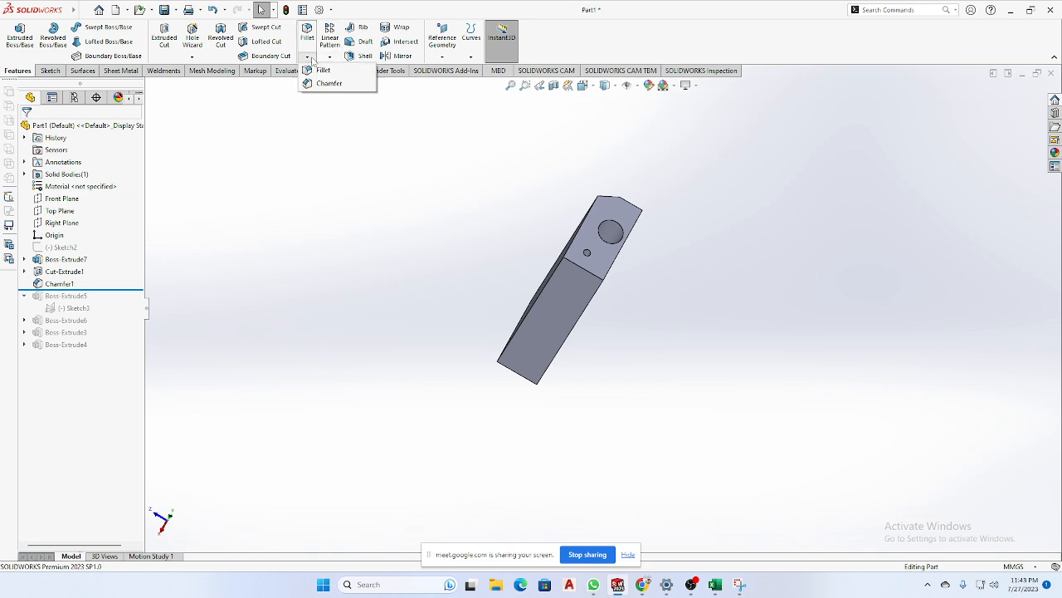
click(324, 70)
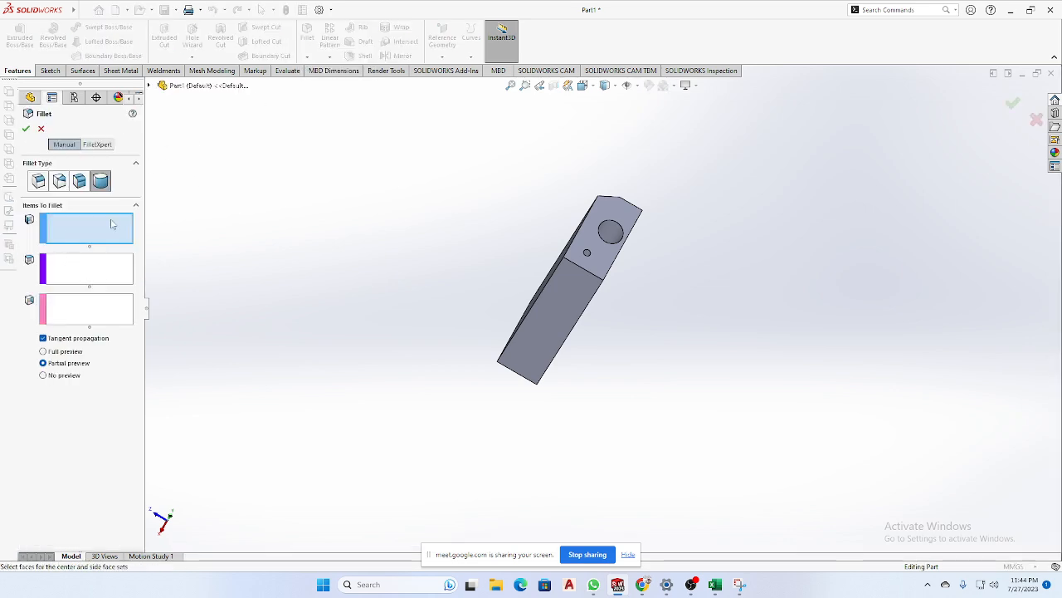
middle_drag(572, 307, 690, 326)
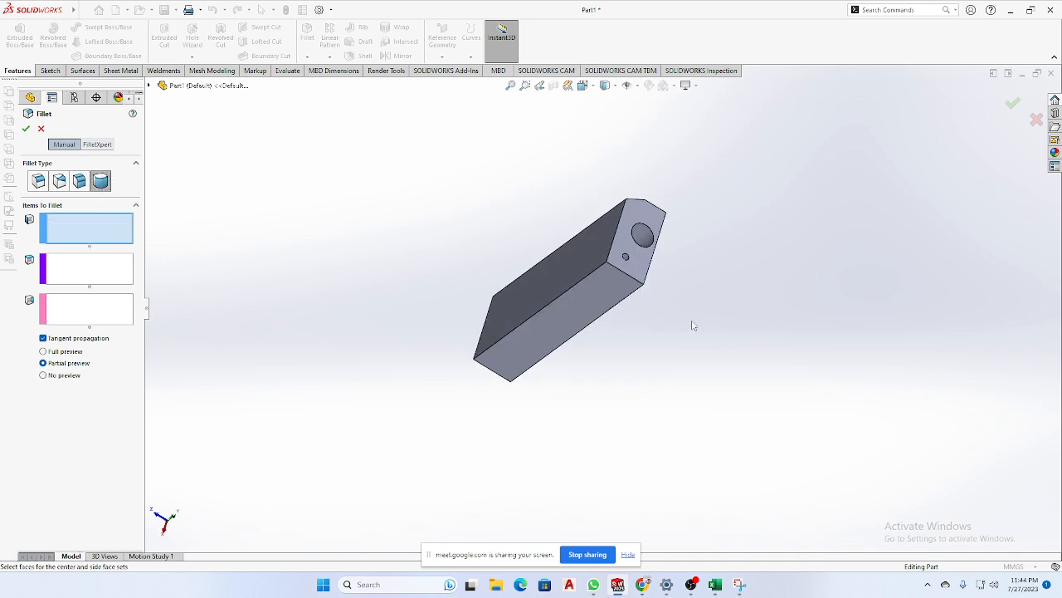
click(559, 255)
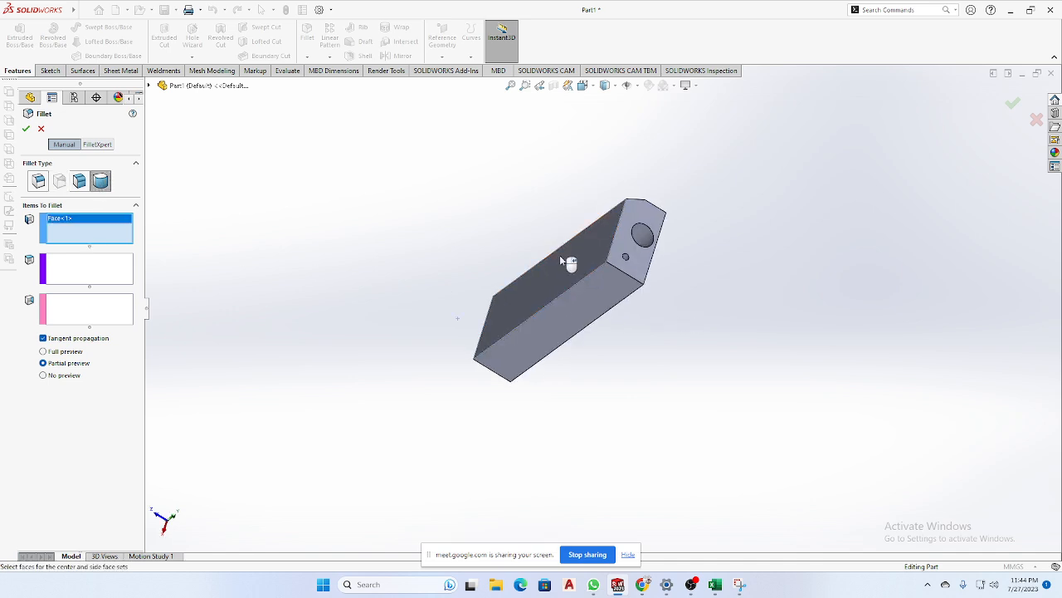
click(592, 307)
click(100, 303)
Assign the opposite wide face as the second side face set and apply the full round fillet to the block.
middle_drag(685, 422, 684, 347)
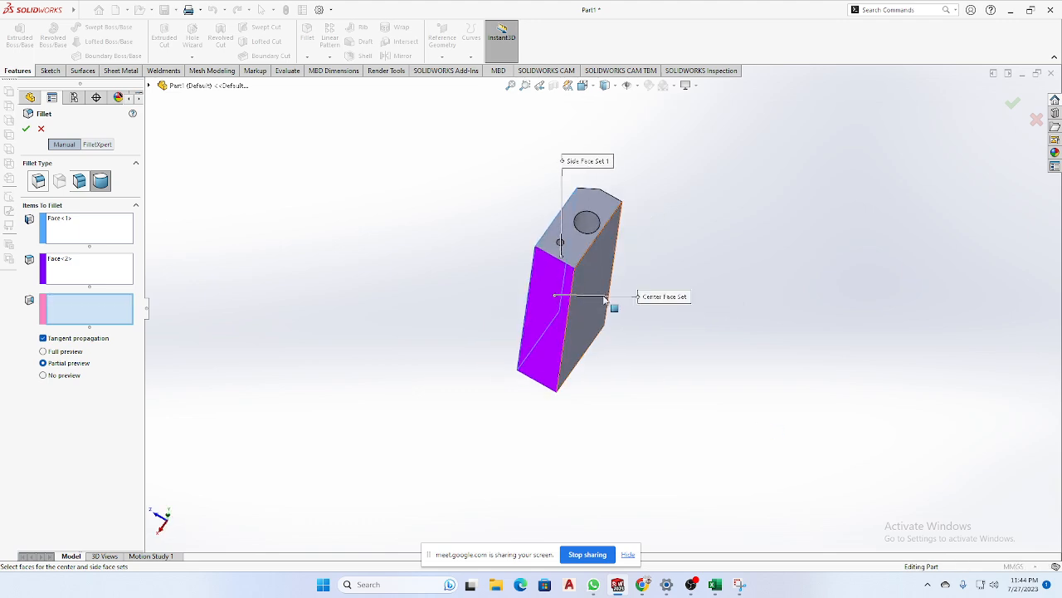
click(605, 301)
scroll(562, 241, down, 5)
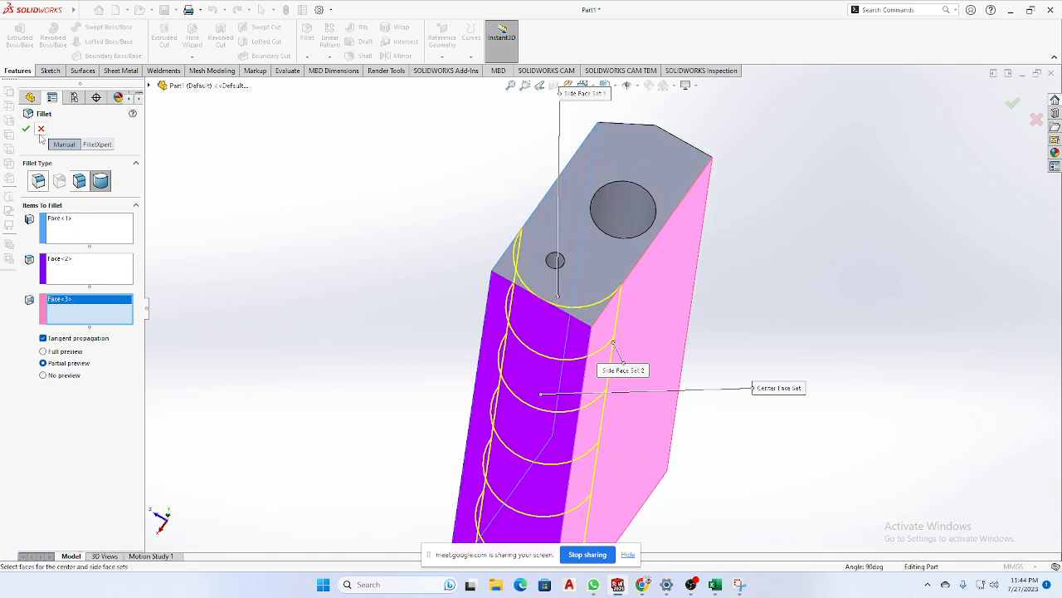
click(25, 129)
middle_drag(426, 367, 667, 324)
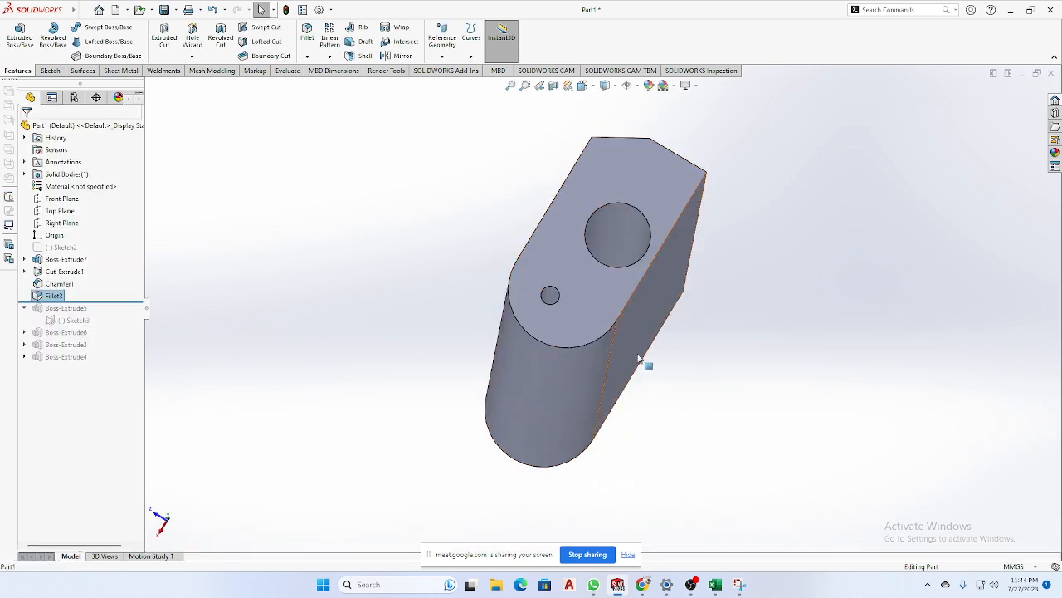
middle_drag(645, 360, 677, 247)
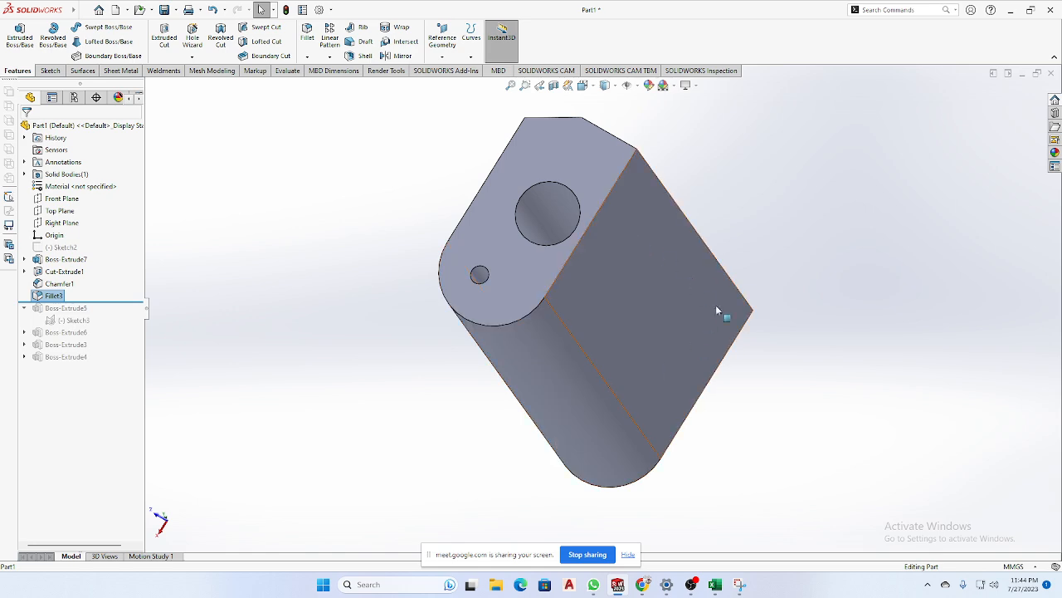
middle_drag(635, 420, 664, 309)
scroll(679, 379, up, 2)
scroll(600, 255, down, 4)
scroll(600, 256, up, 4)
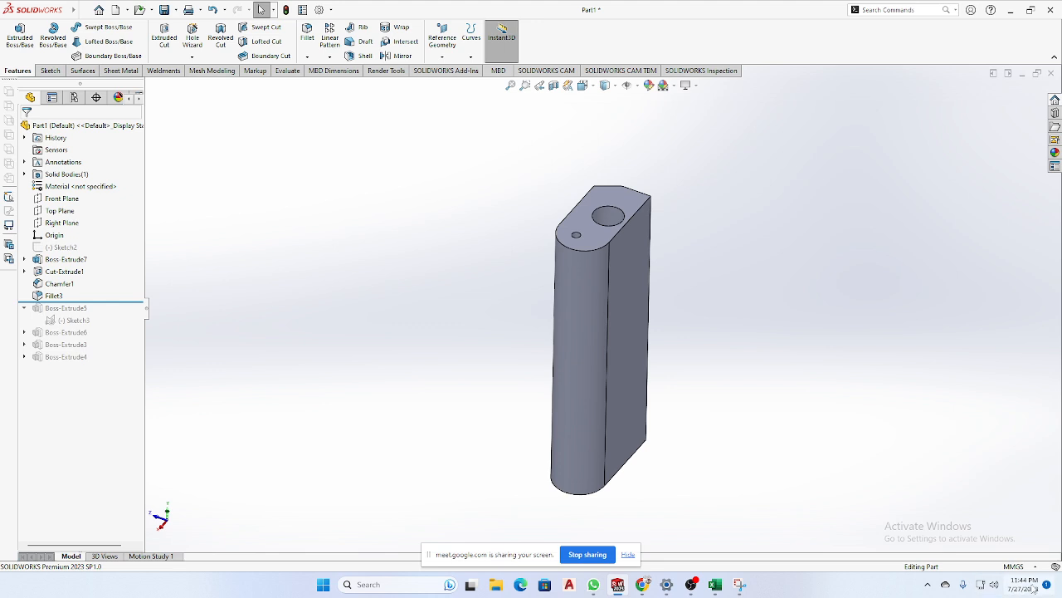
Switch to WhatsApp, review the handwritten Day - 4 list of sketch and feature topics, and return to the part.
click(593, 584)
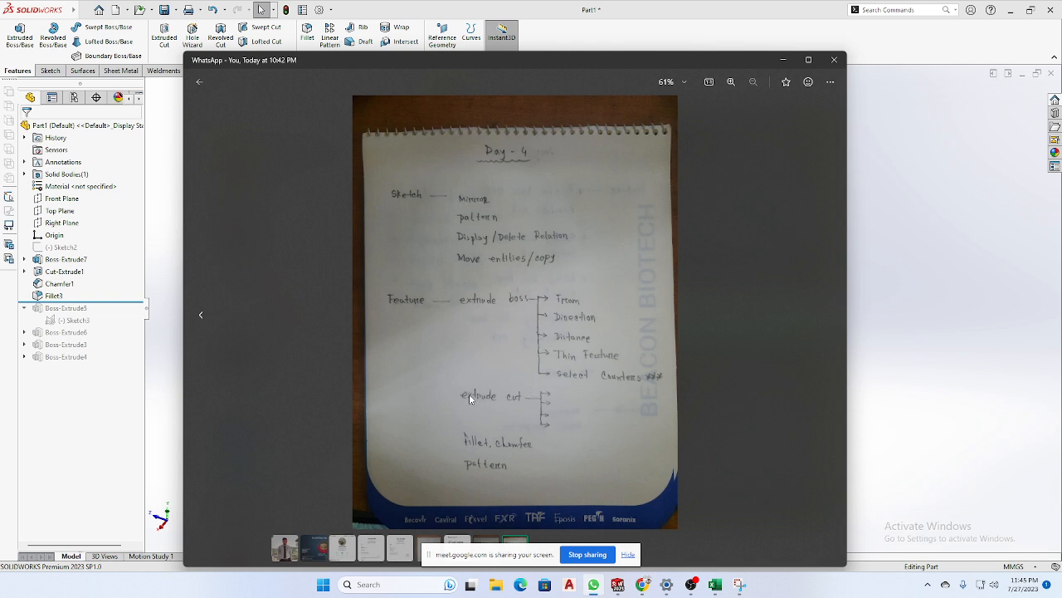
click(787, 60)
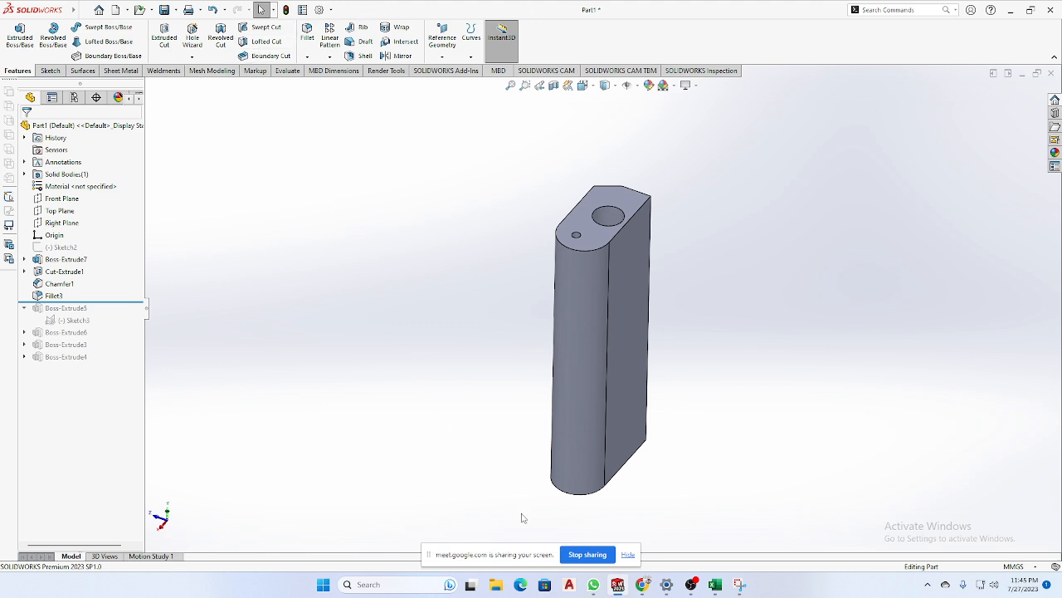
mouse_move(594, 587)
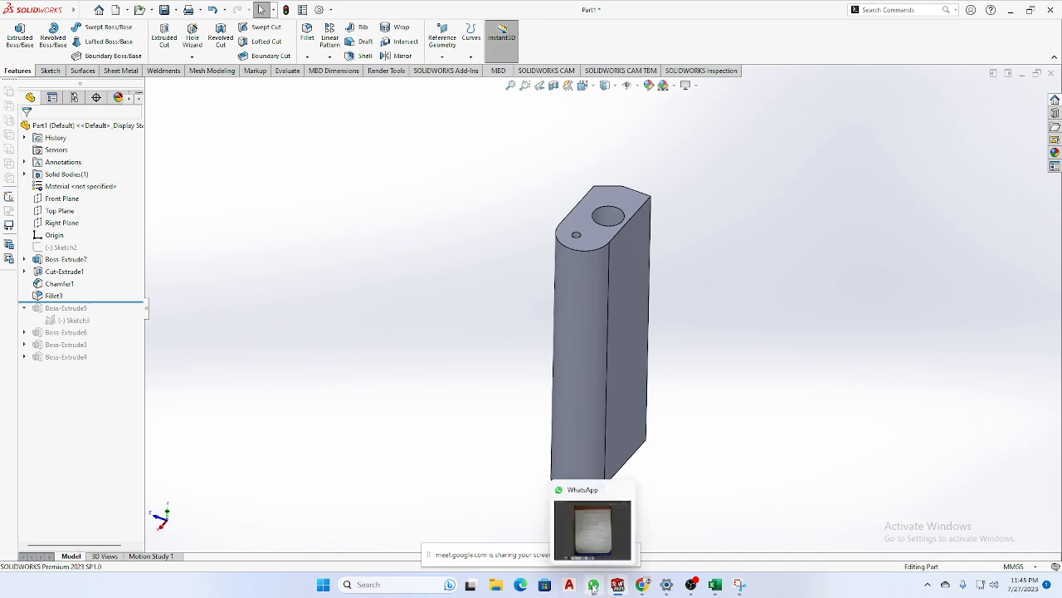
click(594, 528)
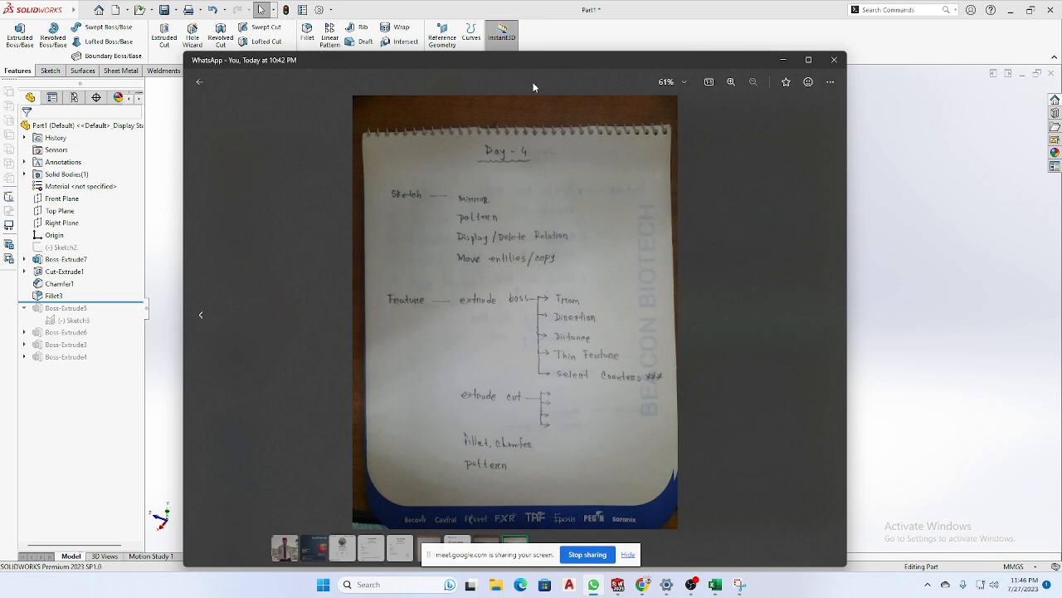
drag(599, 59, 605, 40)
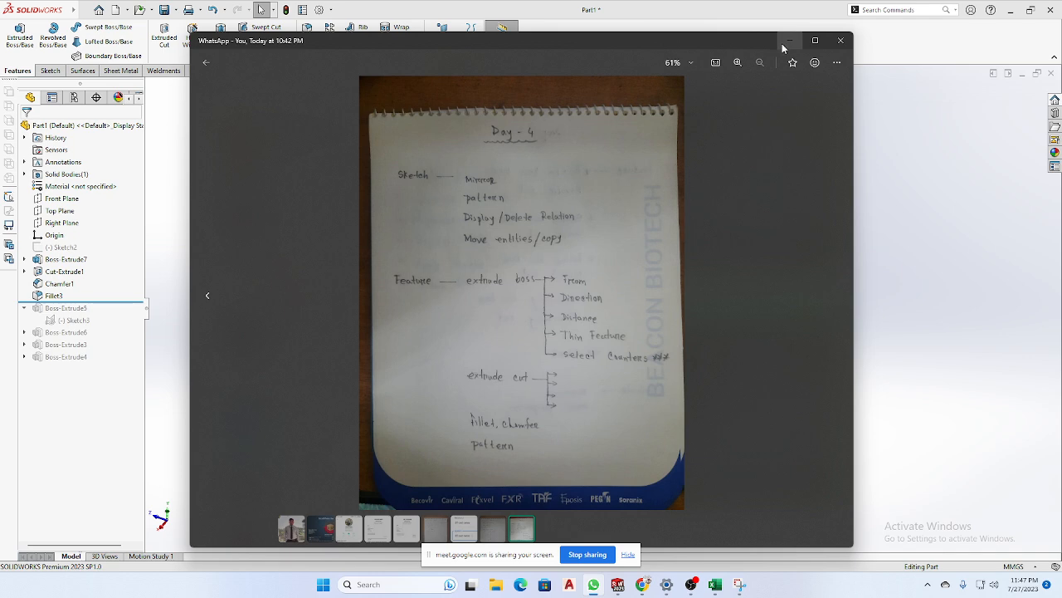
click(782, 43)
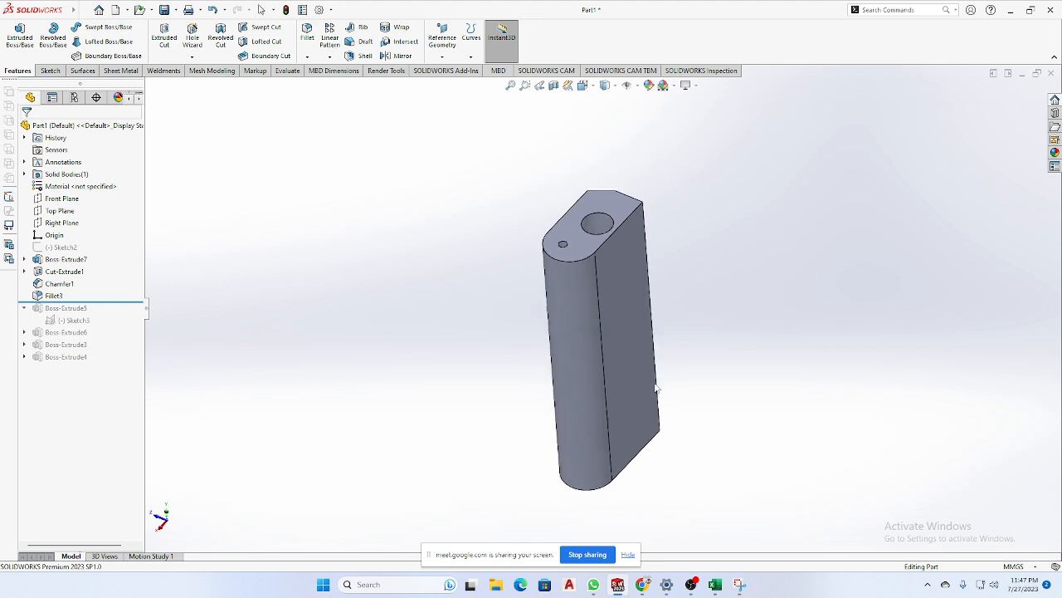
scroll(594, 302, down, 4)
scroll(594, 303, up, 3)
middle_drag(583, 291, 582, 300)
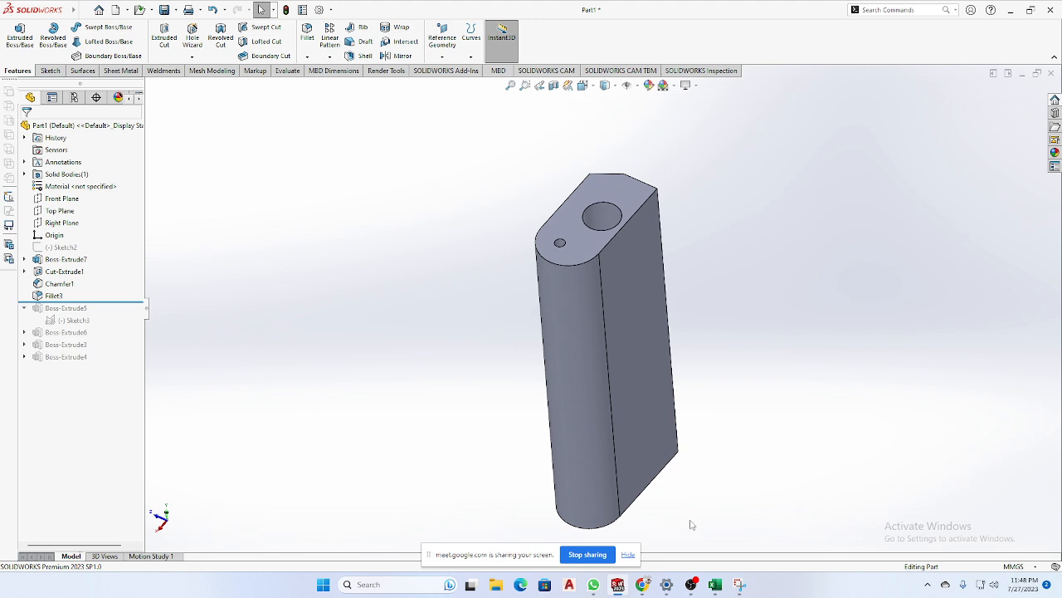
Switch to the Google Meet call and review the Day - 4 topic photo in WhatsApp once more.
click(616, 531)
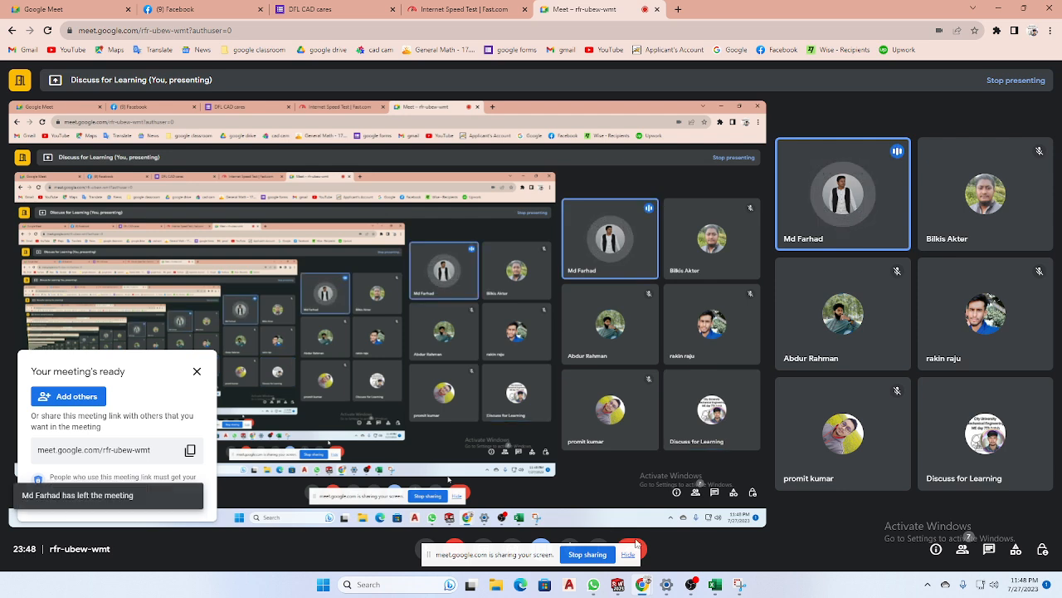
click(595, 584)
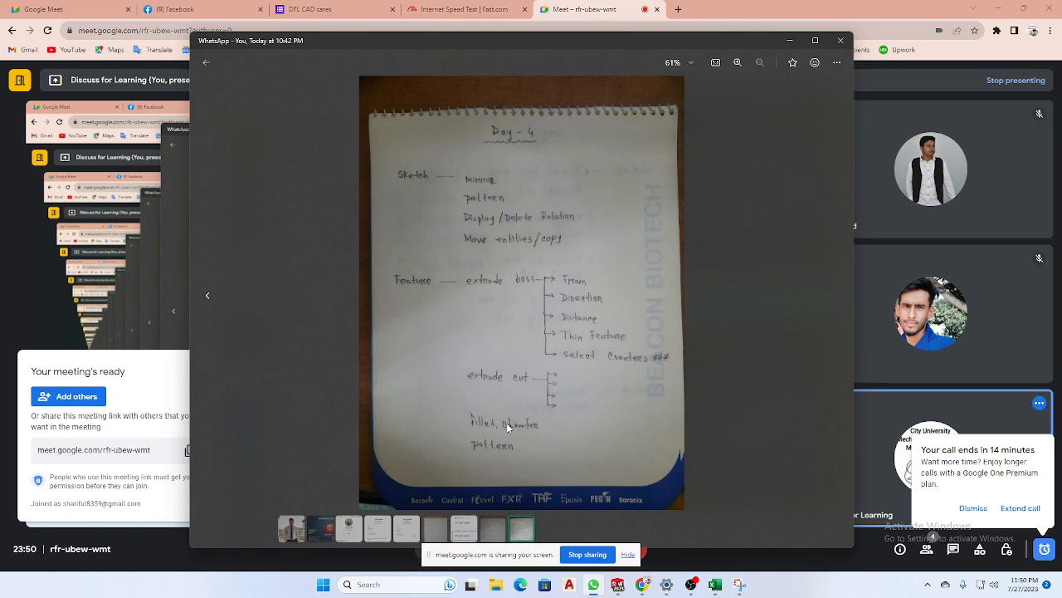
click(789, 40)
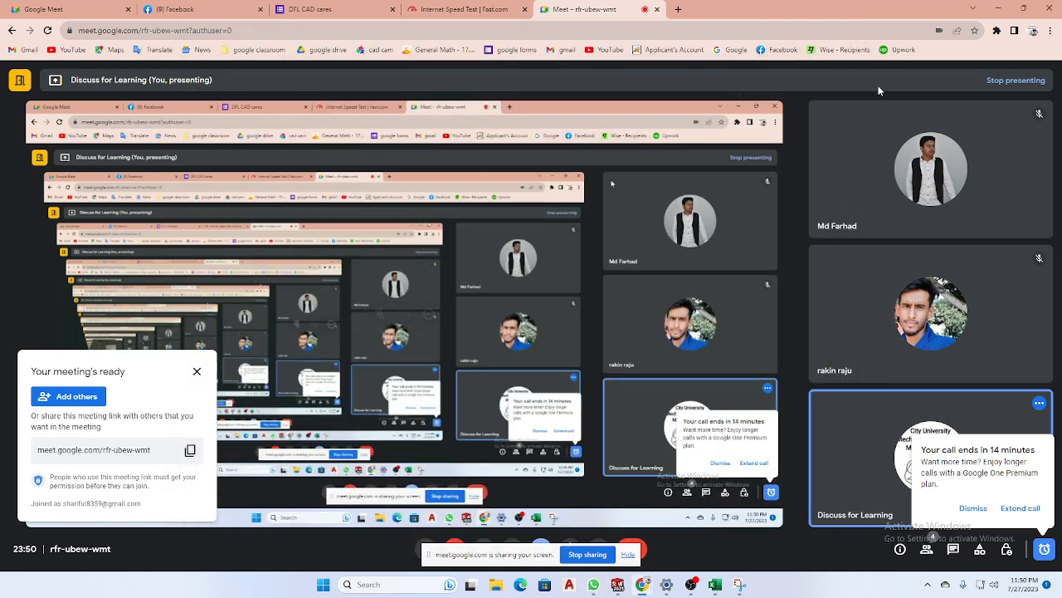
Minimize the browser and SOLIDWORKS windows to show the desktop.
click(1003, 9)
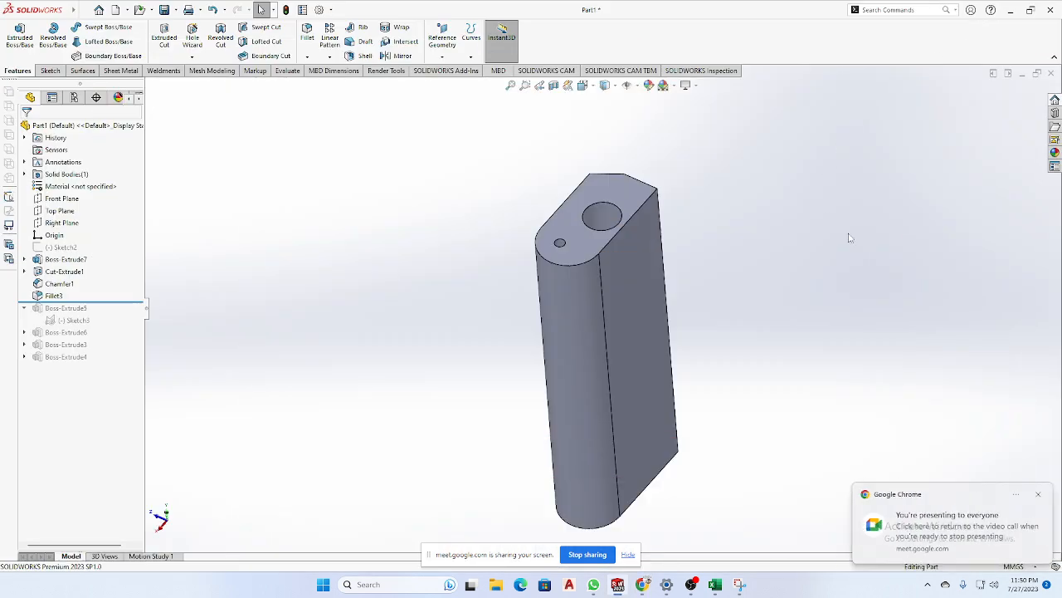
click(1011, 15)
right_click(878, 156)
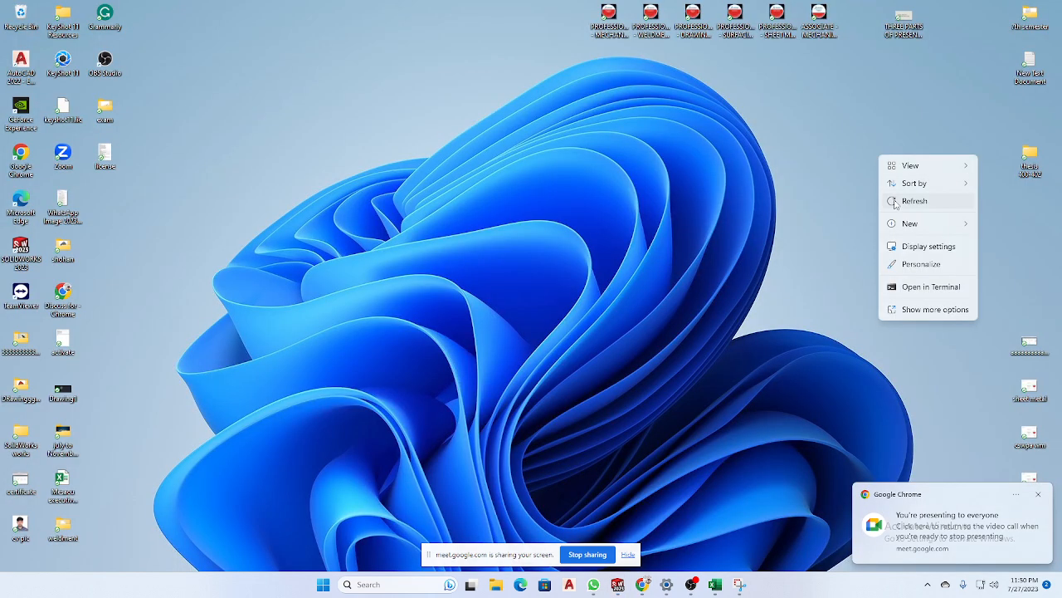
click(880, 200)
right_click(877, 195)
click(902, 244)
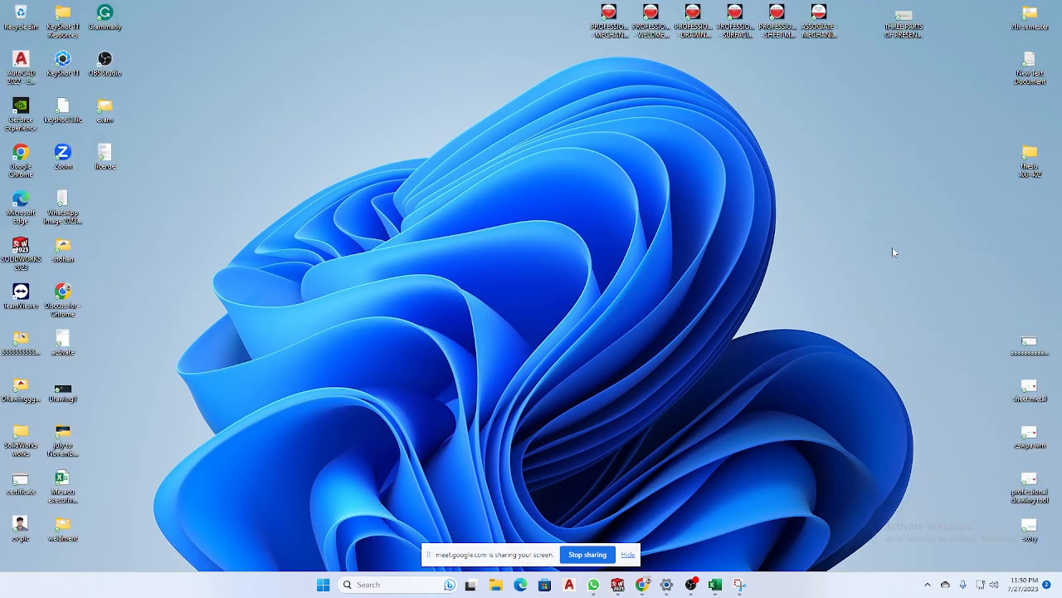
right_click(889, 241)
click(918, 290)
right_click(798, 239)
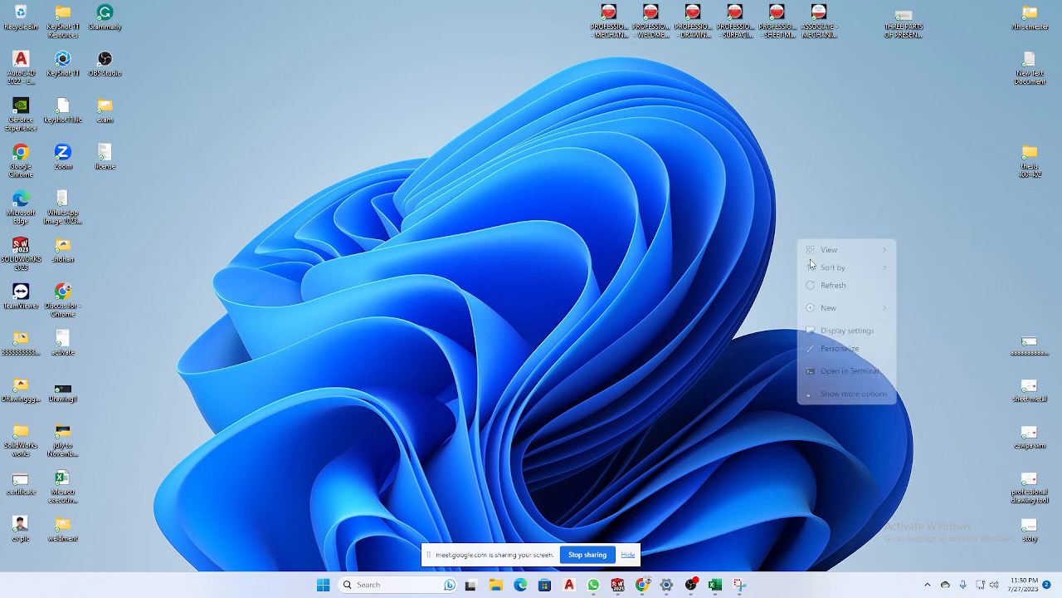
click(819, 283)
right_click(802, 270)
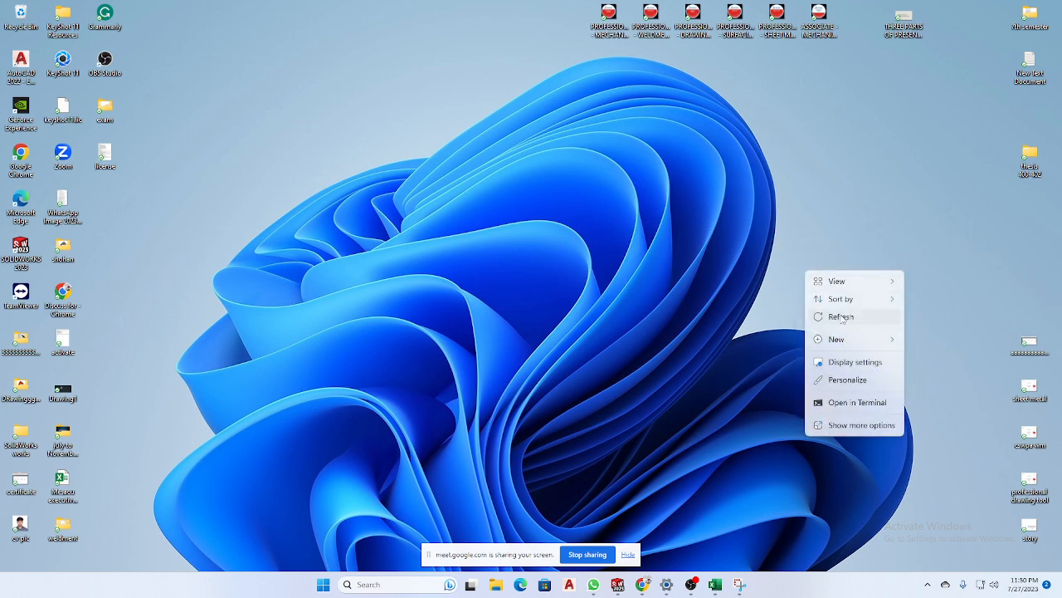
click(823, 316)
right_click(825, 256)
click(856, 301)
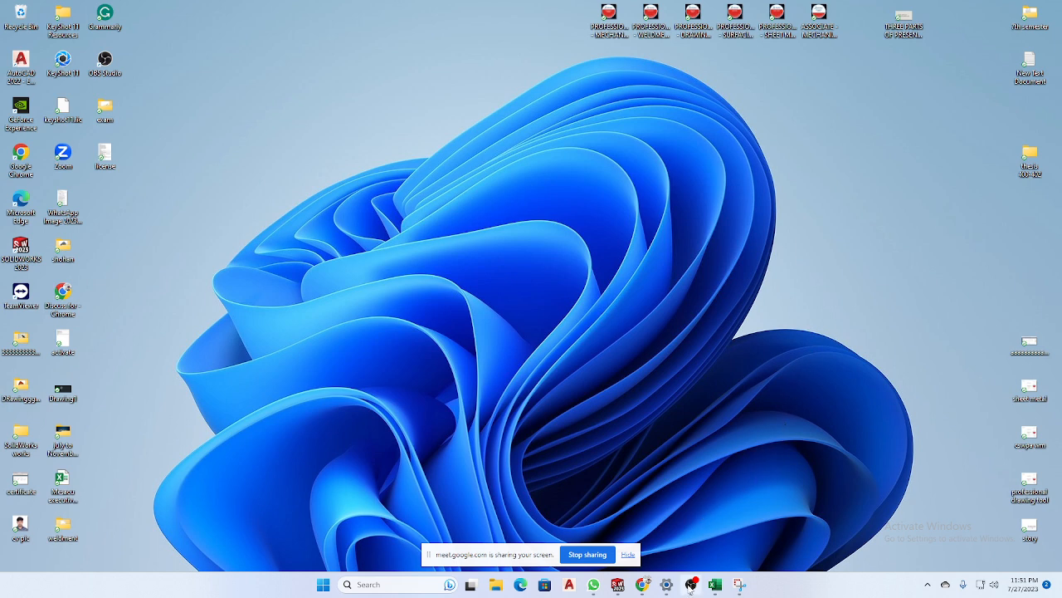
click(691, 584)
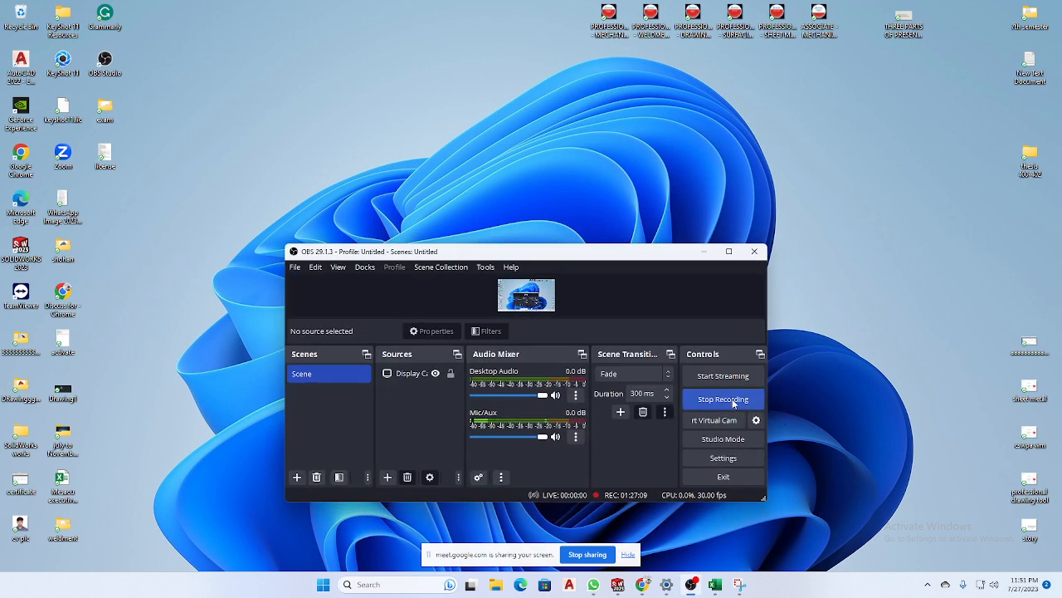